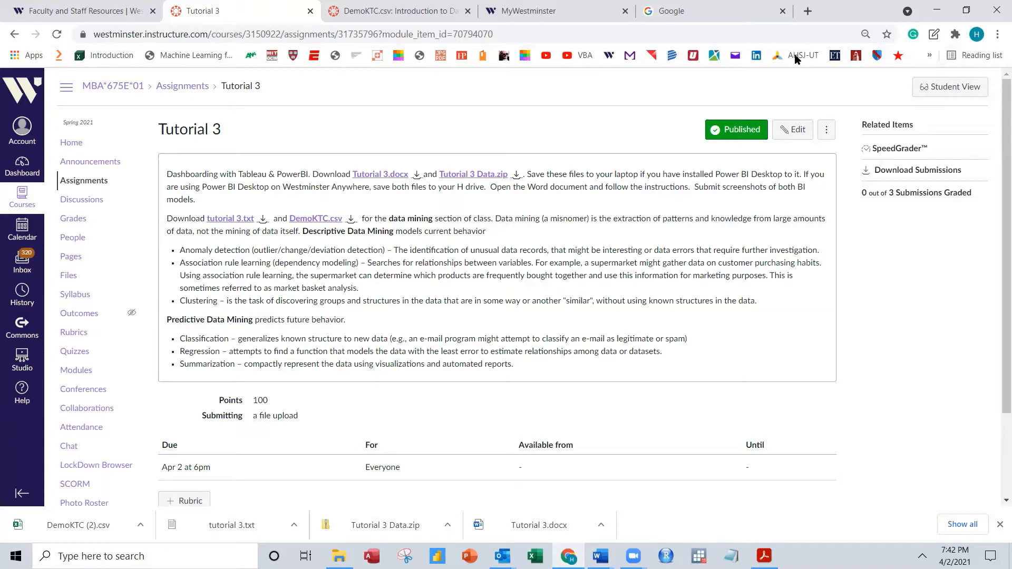
Minimize the browser, launch Power BI Desktop and dismiss its start screen to reach a blank report
{"action": "left_click", "coordinate": [937, 11]}
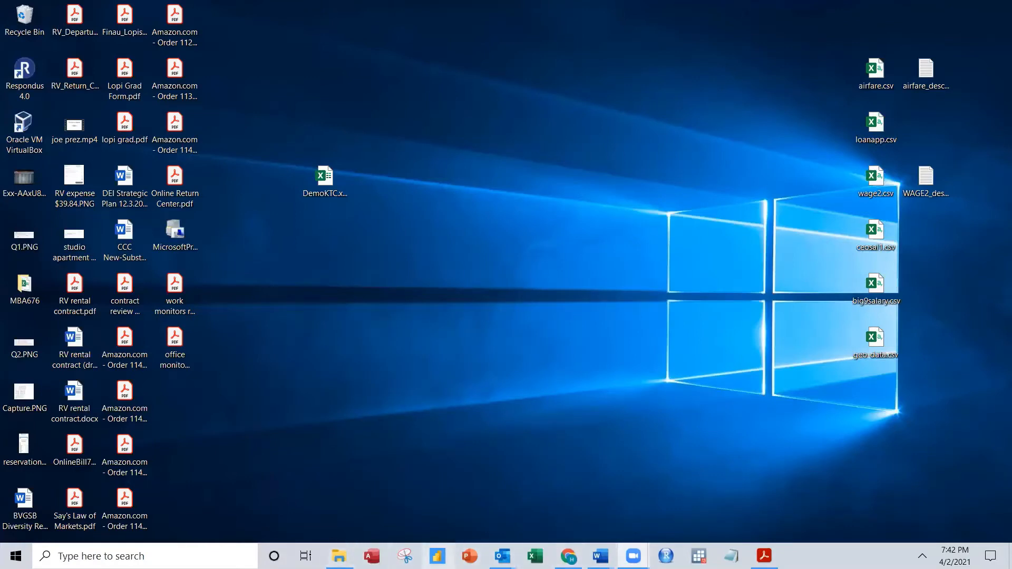
{"action": "left_click", "coordinate": [437, 555]}
{"action": "mouse_move", "coordinate": [567, 553]}
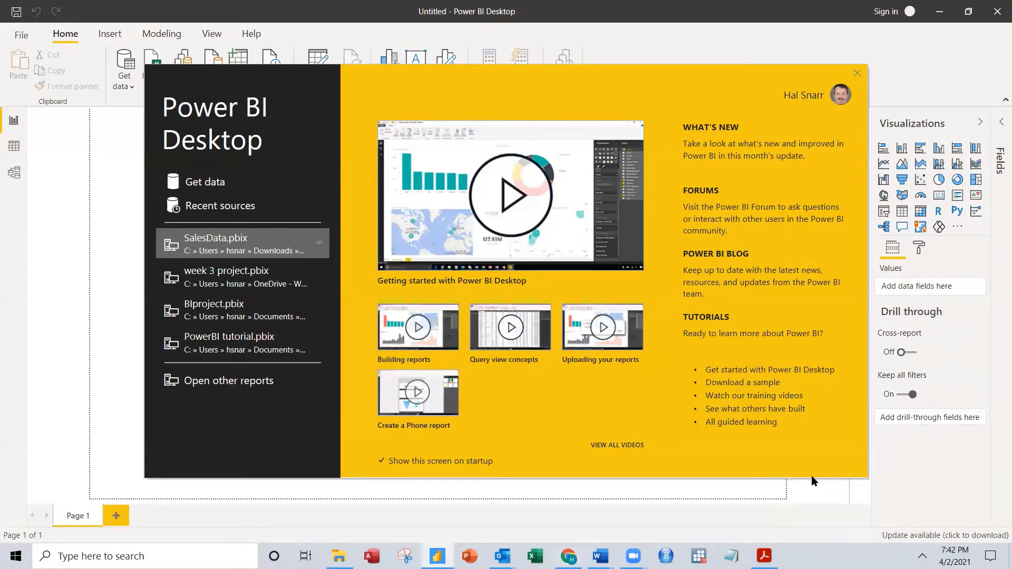
{"action": "left_click", "coordinate": [857, 73]}
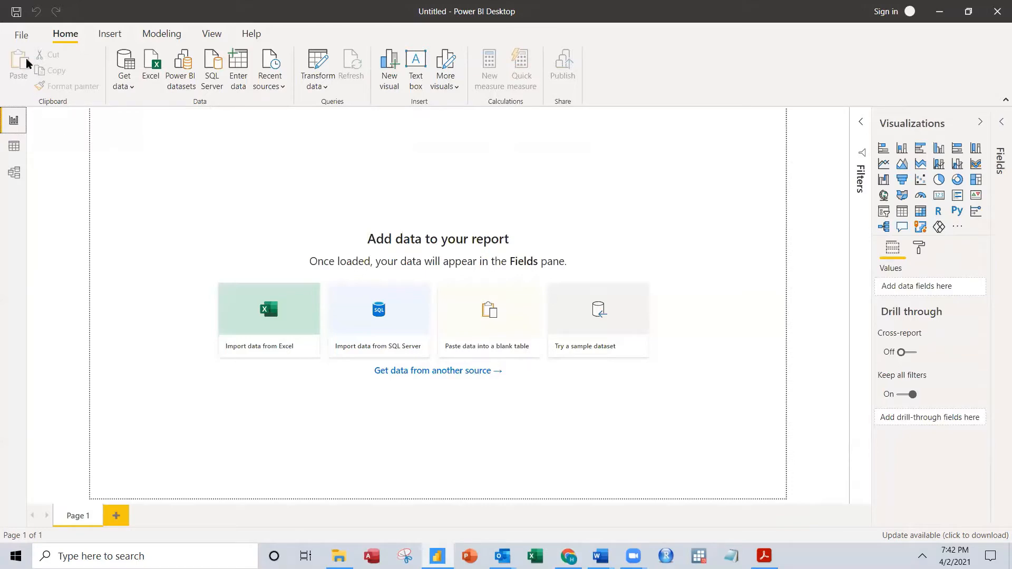
Save the blank report as RealEstate in the RealEstate folder under Downloads, using the Power BI file format
{"action": "left_click", "coordinate": [24, 42]}
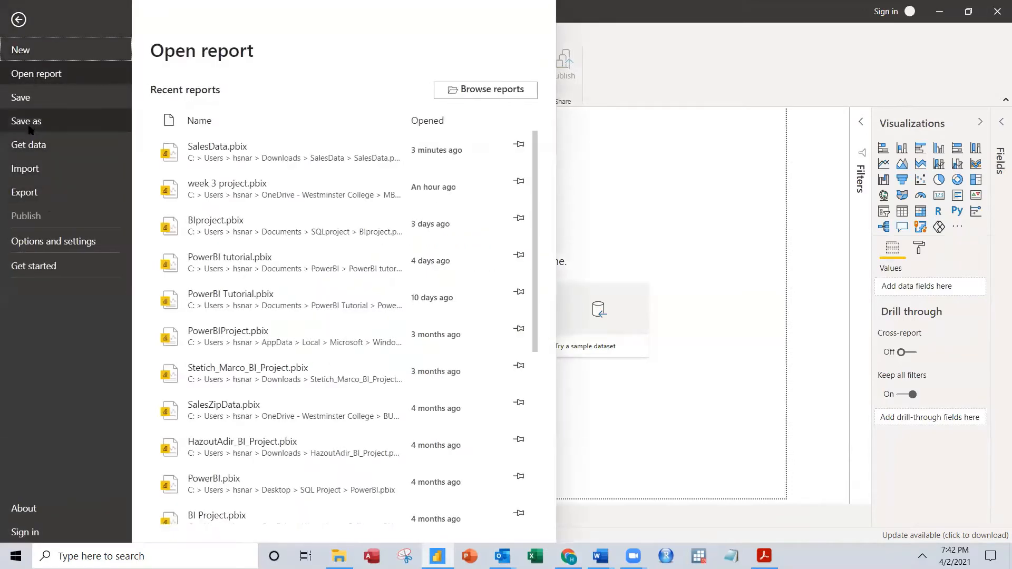
{"action": "key", "text": "Escape"}
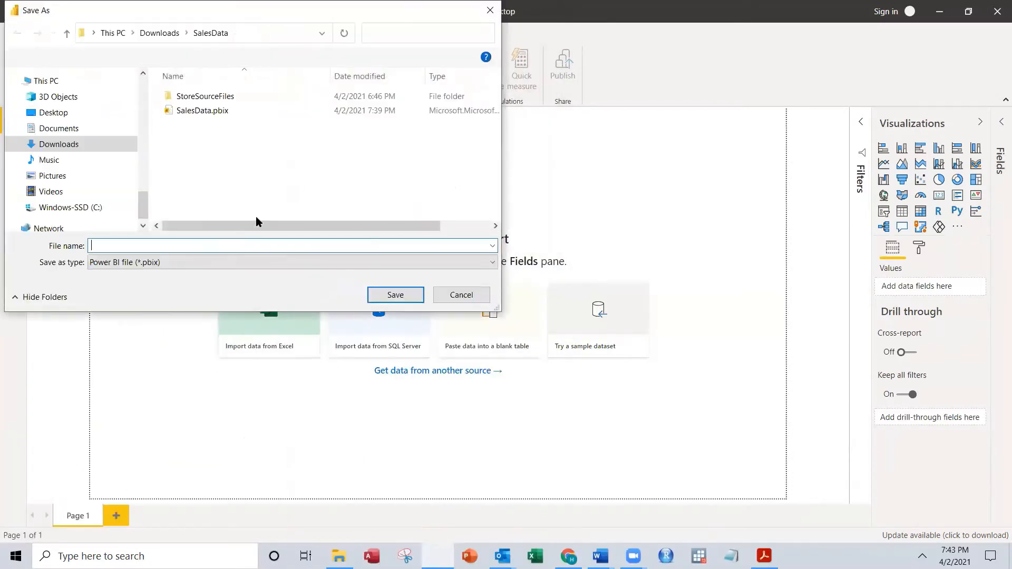
{"action": "left_click", "coordinate": [143, 32]}
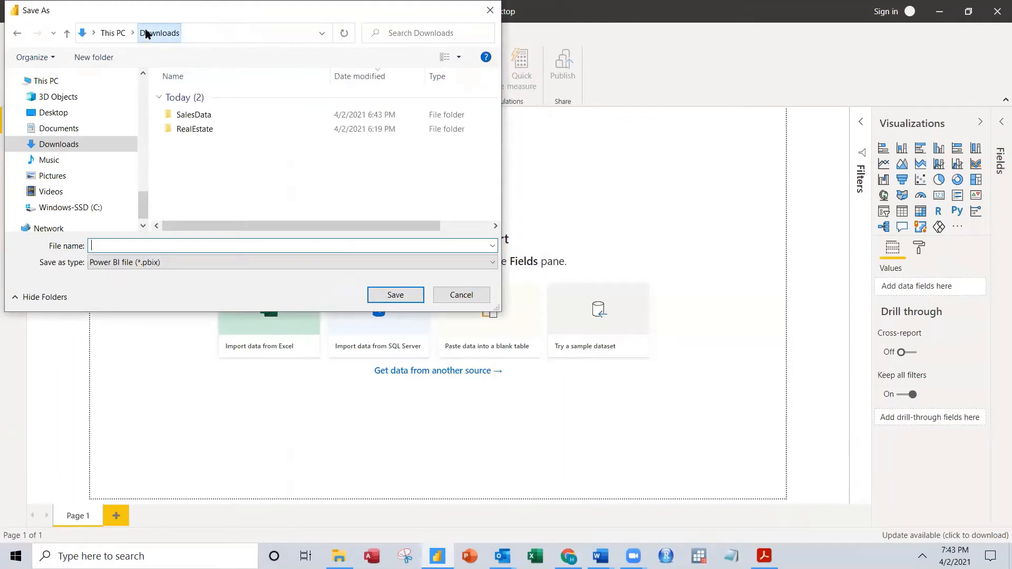
{"action": "double_click", "coordinate": [189, 130]}
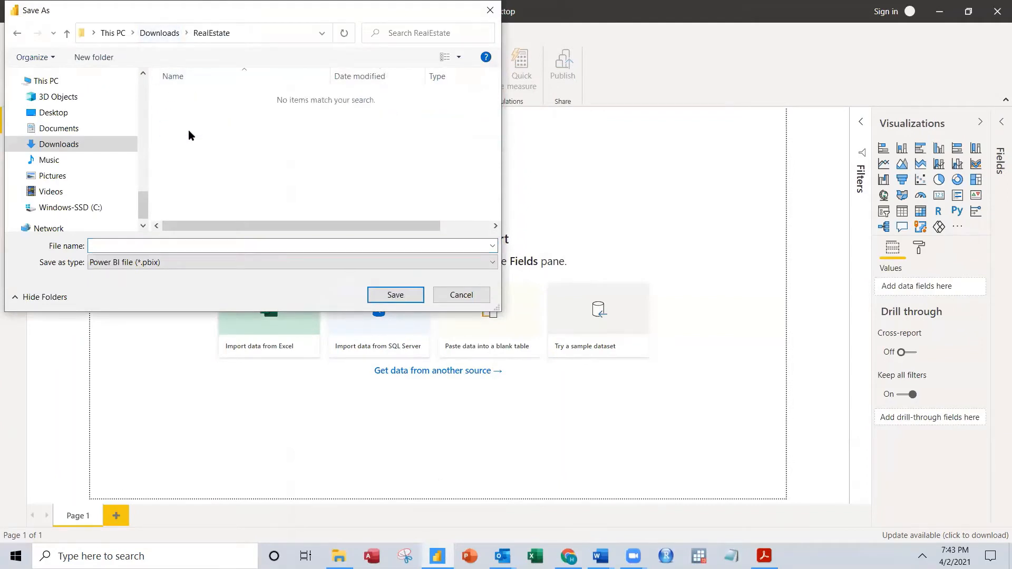
{"action": "left_click", "coordinate": [211, 247]}
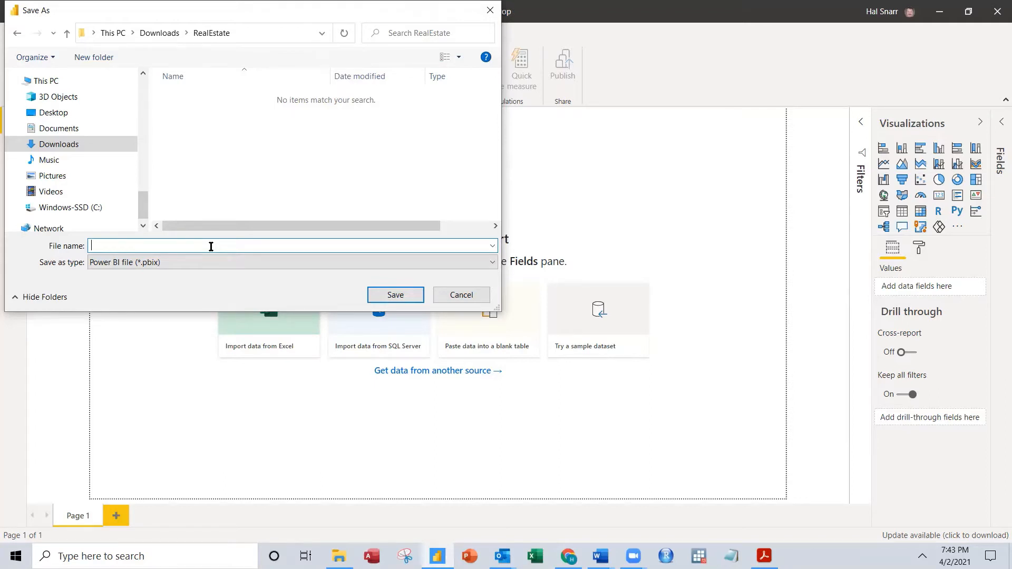
{"action": "type", "text": "RealEstate"}
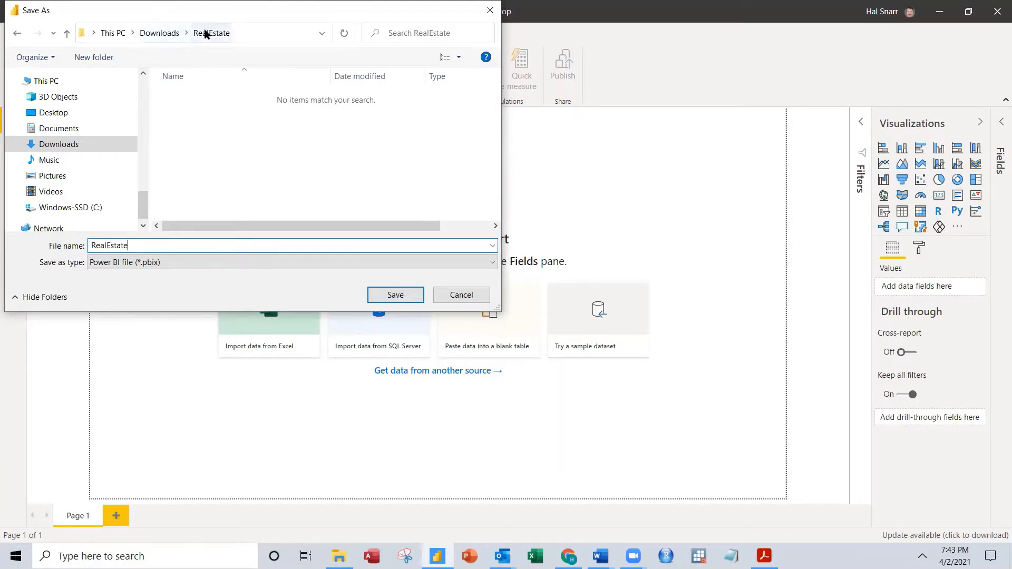
{"action": "left_click", "coordinate": [380, 299]}
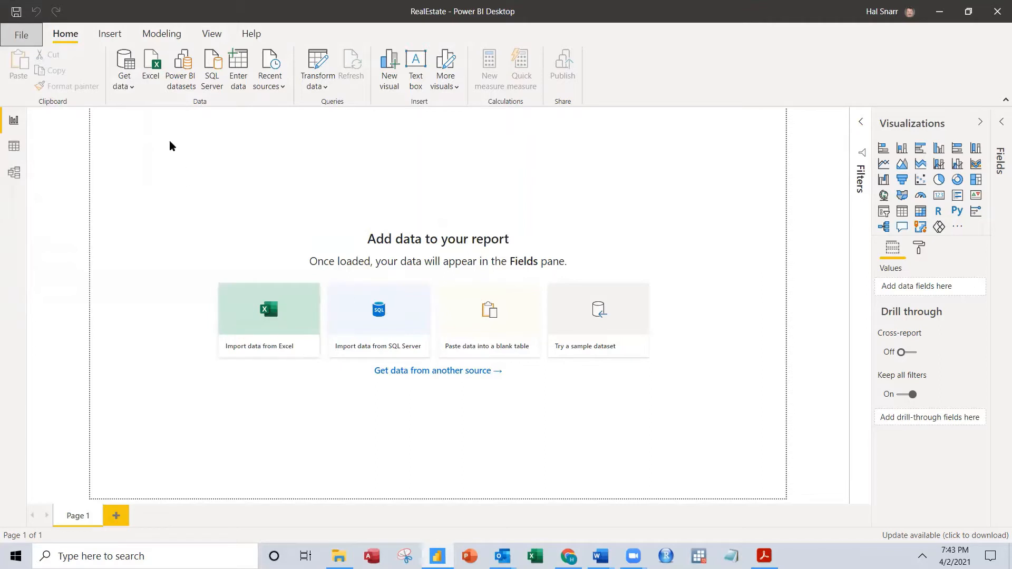
Connect to the Excel workbook HomeListings.xlsx in the RealEstate folder as a data source
{"action": "left_click", "coordinate": [126, 87]}
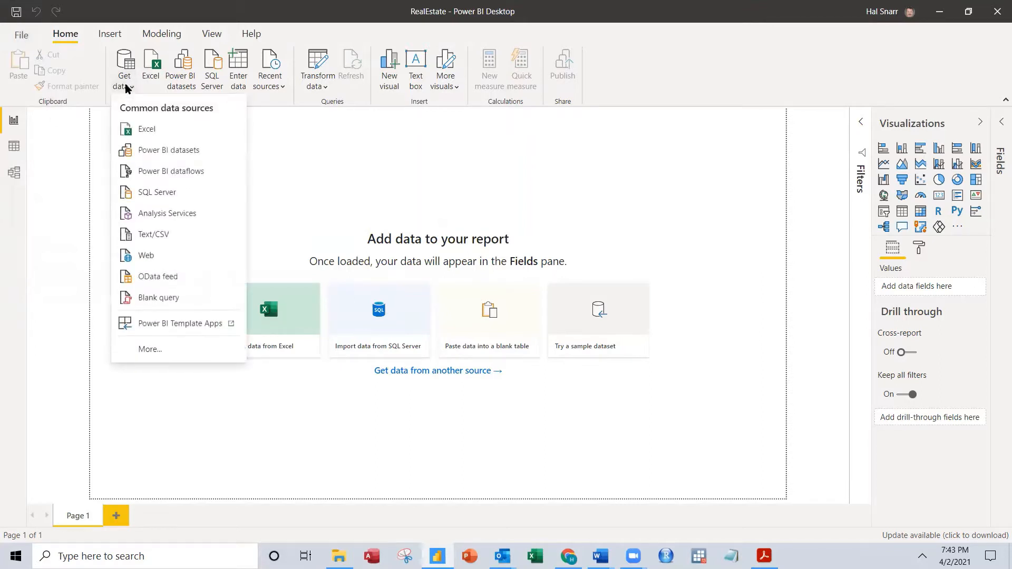
{"action": "left_click", "coordinate": [151, 350]}
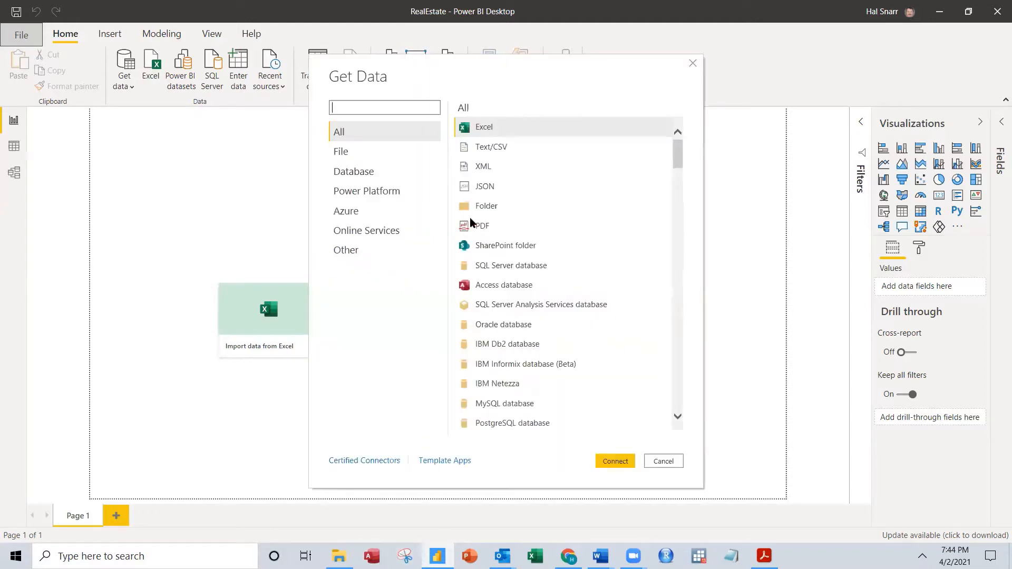
{"action": "left_click", "coordinate": [615, 462]}
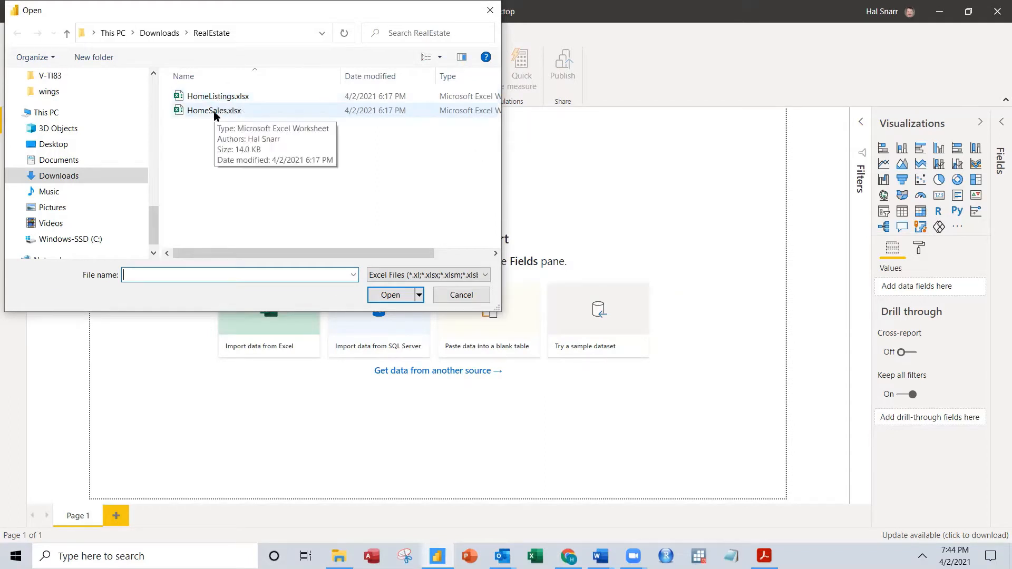
{"action": "double_click", "coordinate": [219, 95]}
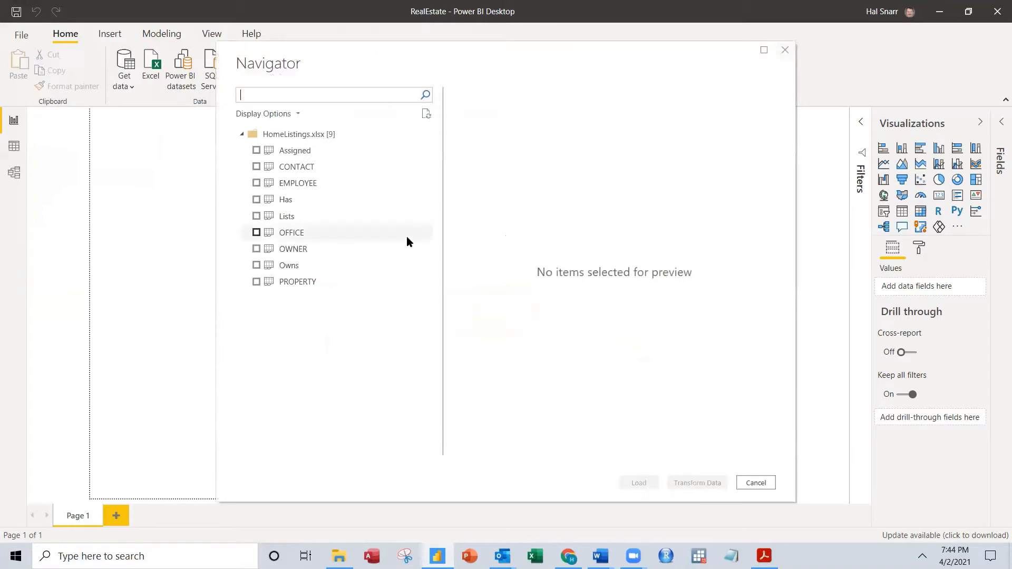
Select every HomeListings.xlsx table, from Assigned through PROPERTY, and open them in Power Query Editor for transformation
{"action": "left_click", "coordinate": [253, 153]}
{"action": "left_click", "coordinate": [256, 151]}
{"action": "left_click", "coordinate": [257, 167]}
{"action": "left_click", "coordinate": [256, 183]}
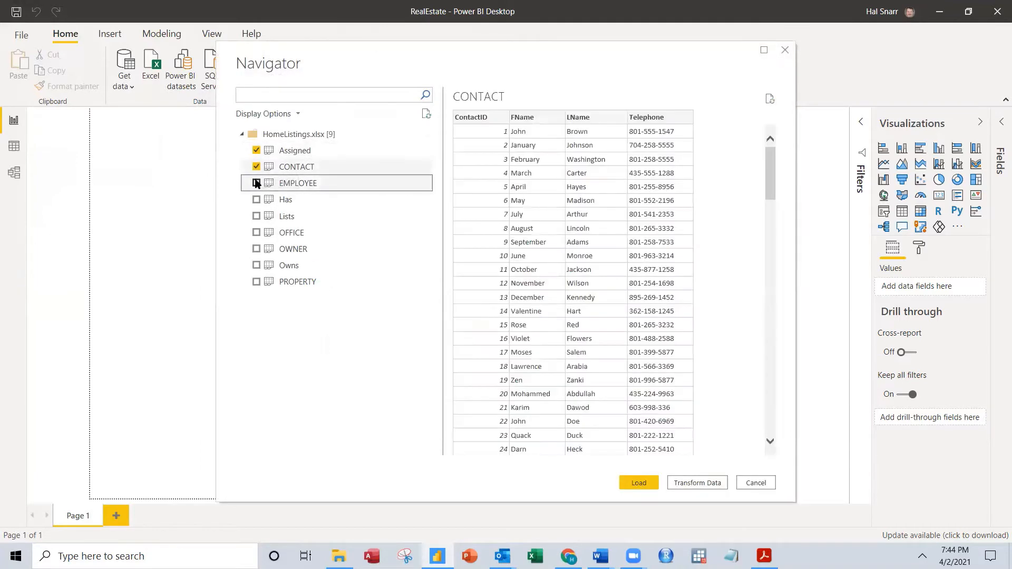
{"action": "left_click", "coordinate": [256, 199]}
{"action": "left_click", "coordinate": [256, 216]}
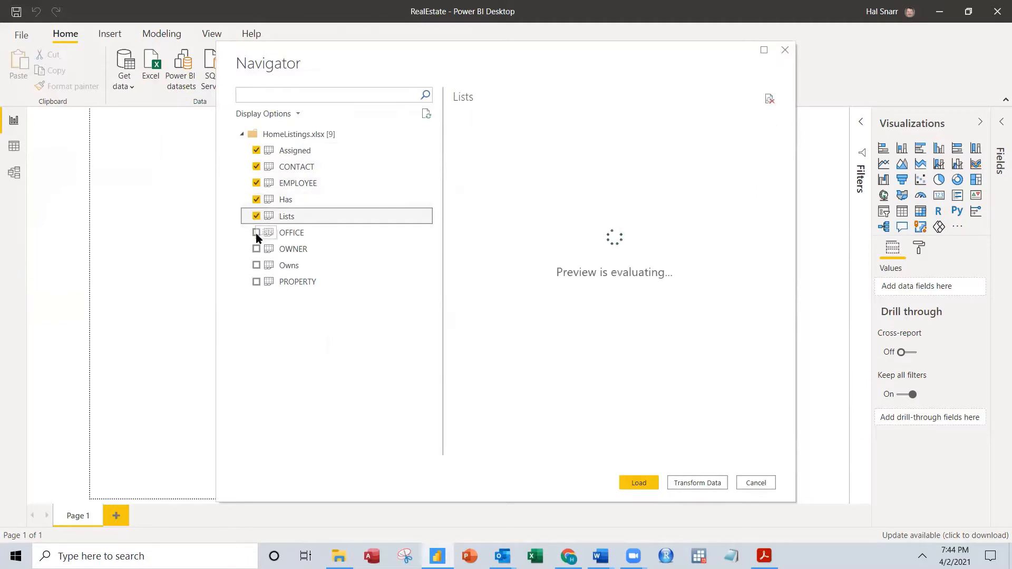
{"action": "left_click", "coordinate": [256, 232]}
{"action": "left_click", "coordinate": [257, 249]}
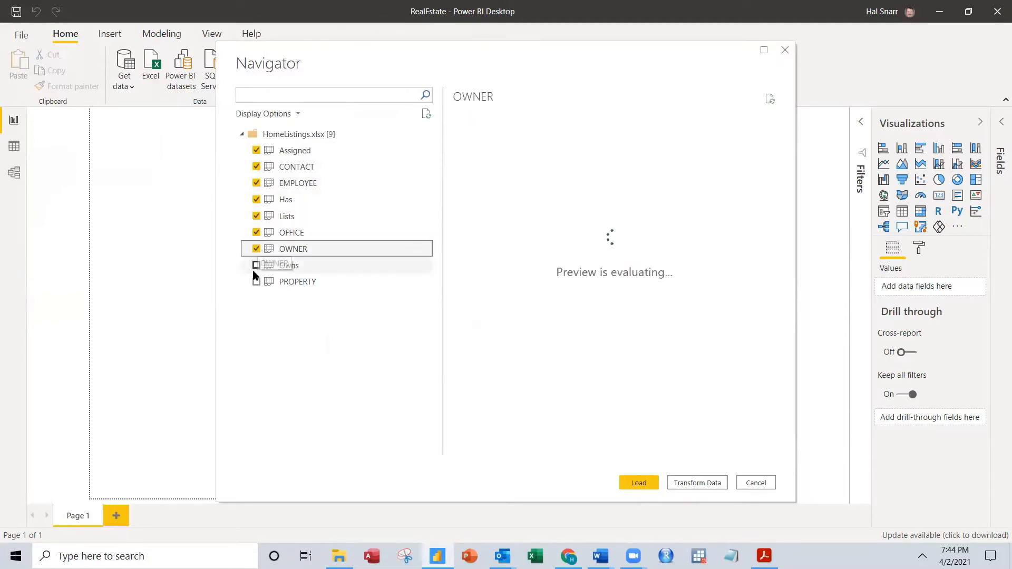
{"action": "left_click", "coordinate": [256, 265]}
{"action": "left_click", "coordinate": [256, 282]}
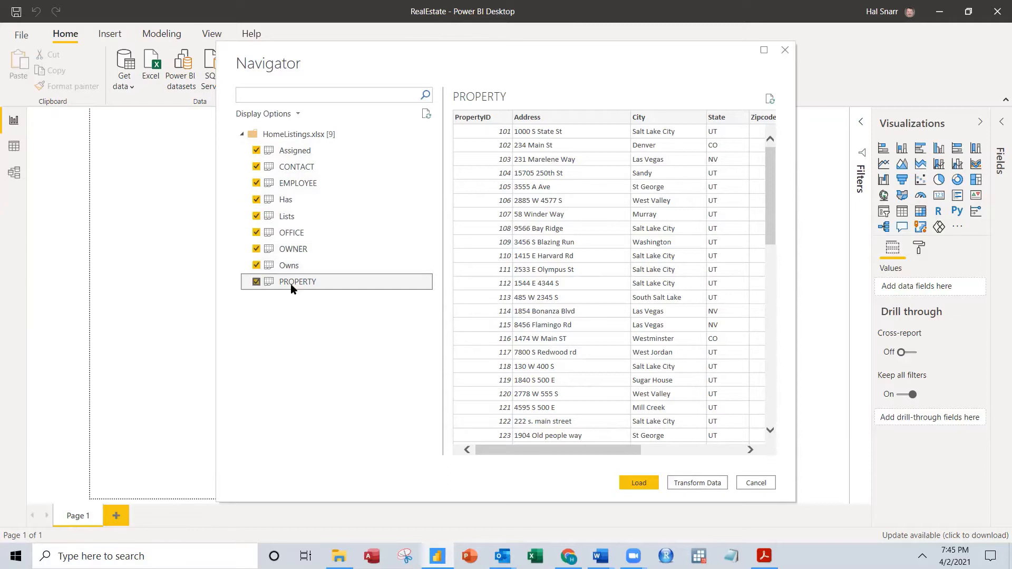
{"action": "left_click", "coordinate": [697, 483]}
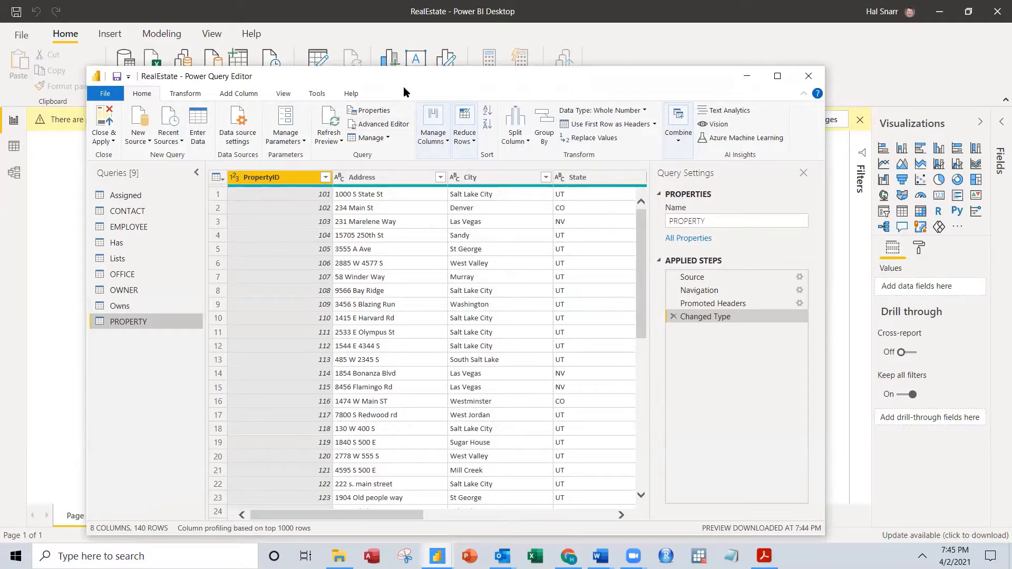
Reposition the Power Query Editor window and connect to HomeSales.xlsx as a new Excel source
{"action": "left_click_drag", "start_coordinate": [403, 87], "coordinate": [400, 141]}
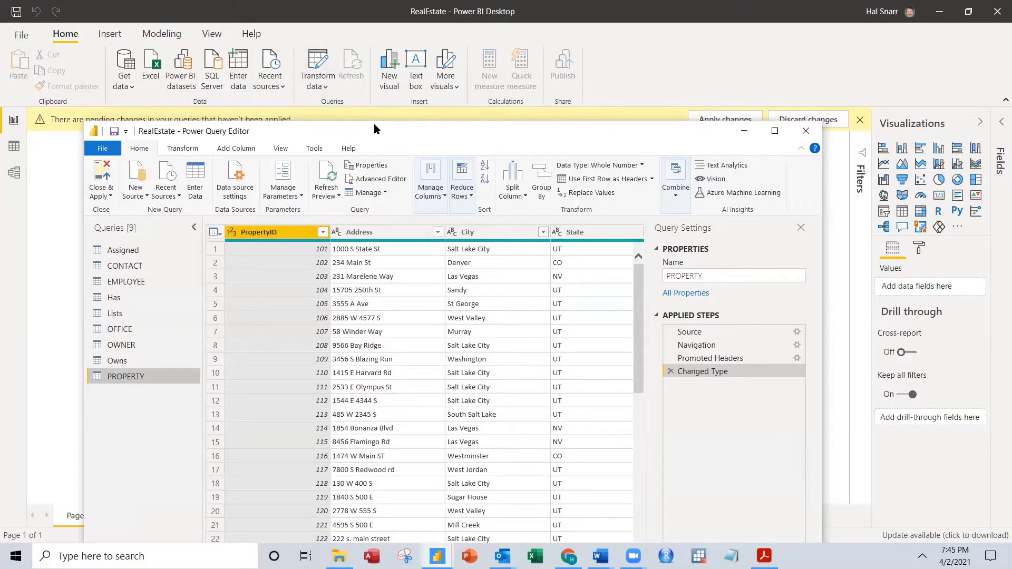
{"action": "left_click_drag", "start_coordinate": [374, 123], "coordinate": [357, 45]}
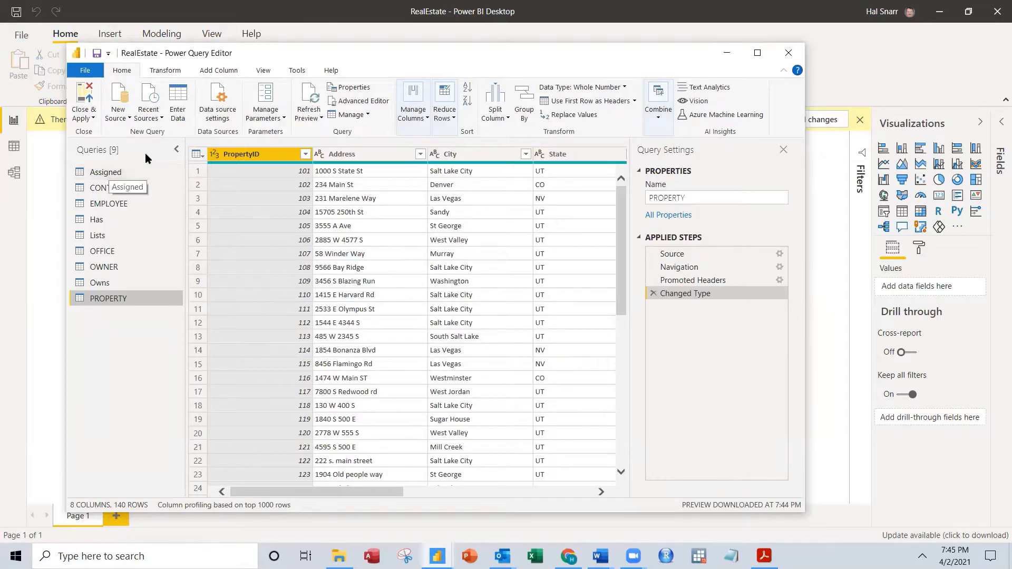
{"action": "left_click", "coordinate": [125, 121]}
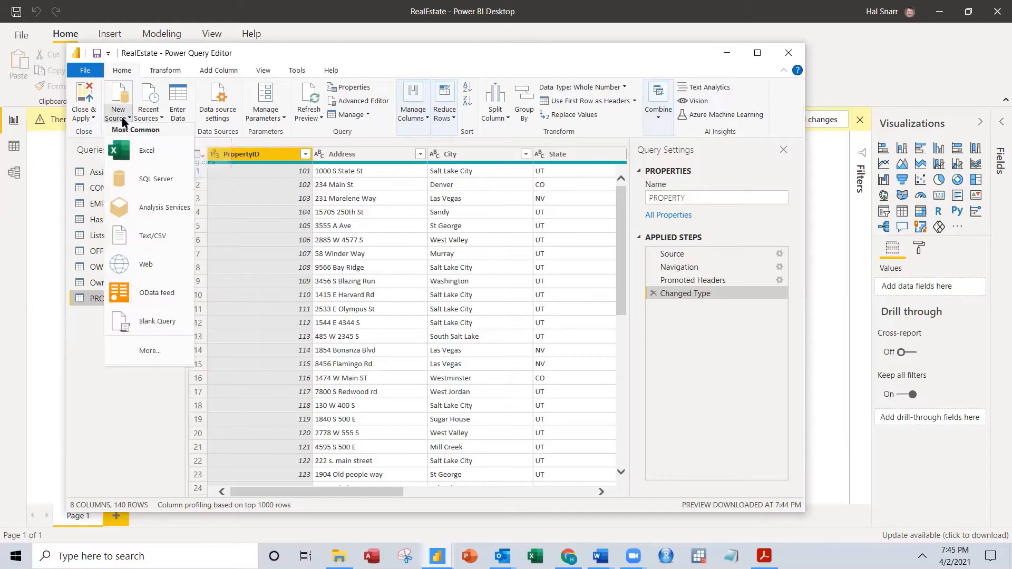
{"action": "left_click", "coordinate": [131, 153]}
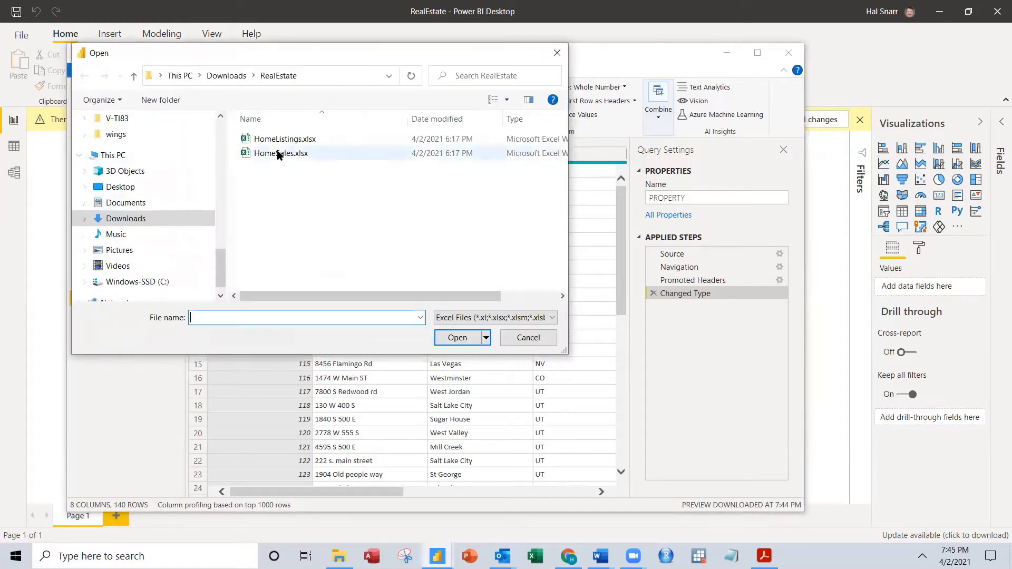
{"action": "double_click", "coordinate": [275, 157]}
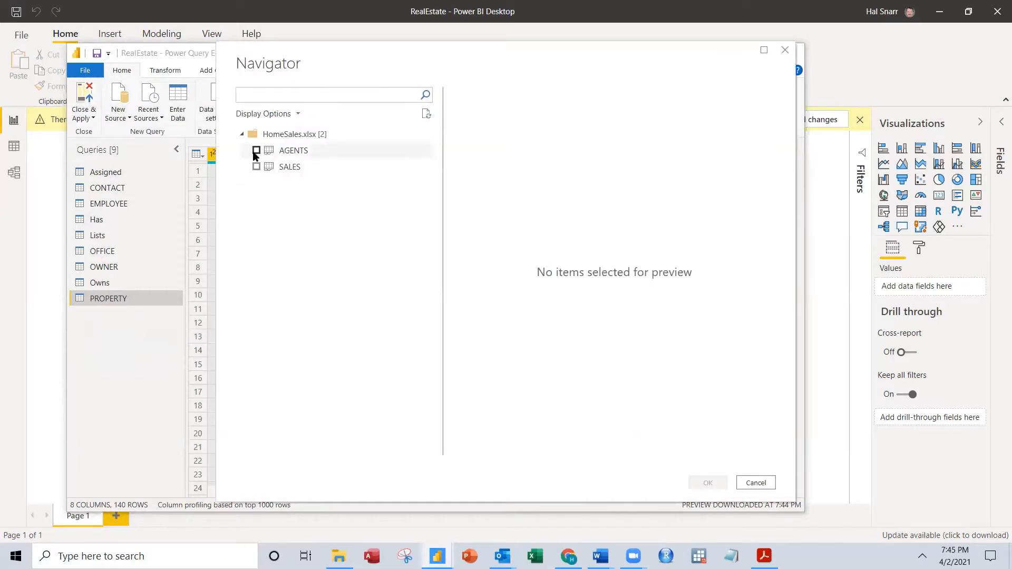
Preview the AGENTS and SALES tables of HomeSales.xlsx and add both as queries
{"action": "left_click", "coordinate": [256, 151]}
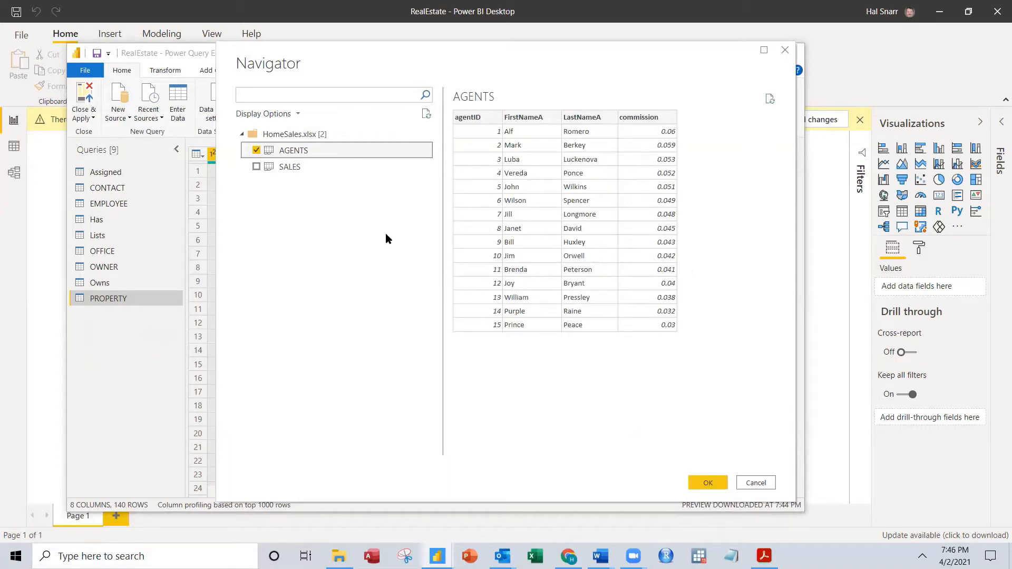
{"action": "left_click", "coordinate": [256, 167]}
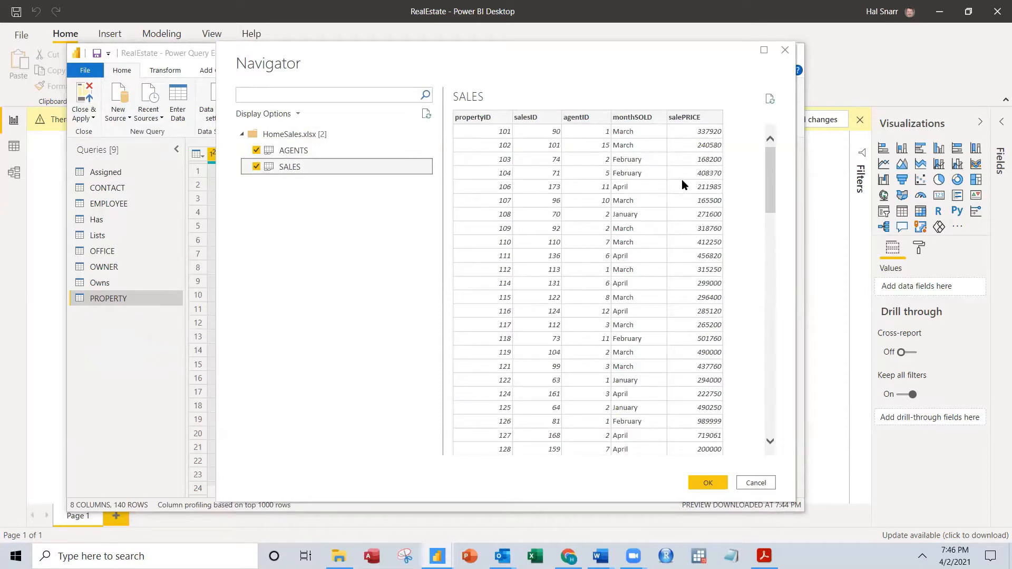
{"action": "left_click", "coordinate": [257, 167]}
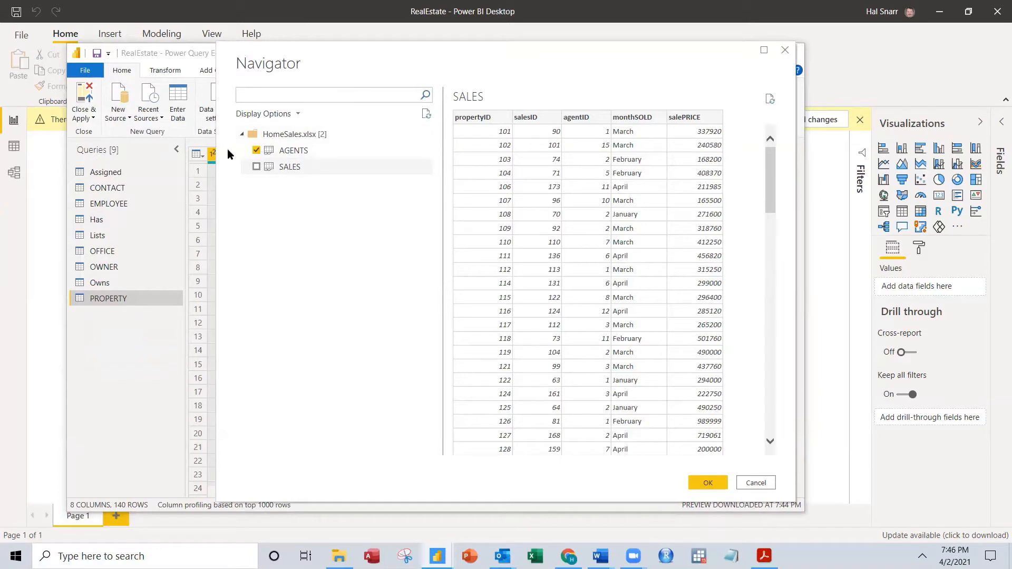
{"action": "left_click", "coordinate": [255, 151]}
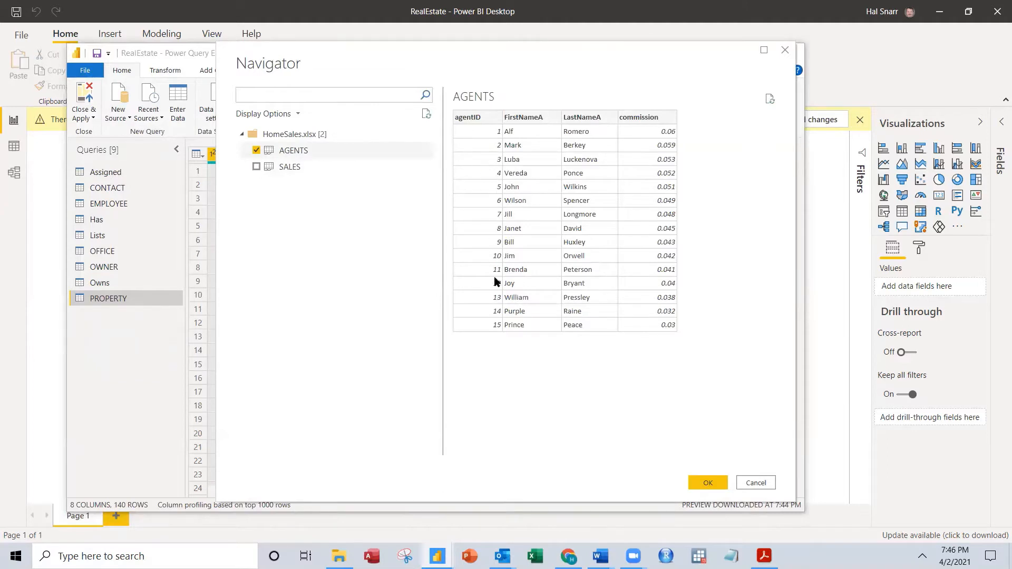
{"action": "left_click", "coordinate": [256, 167]}
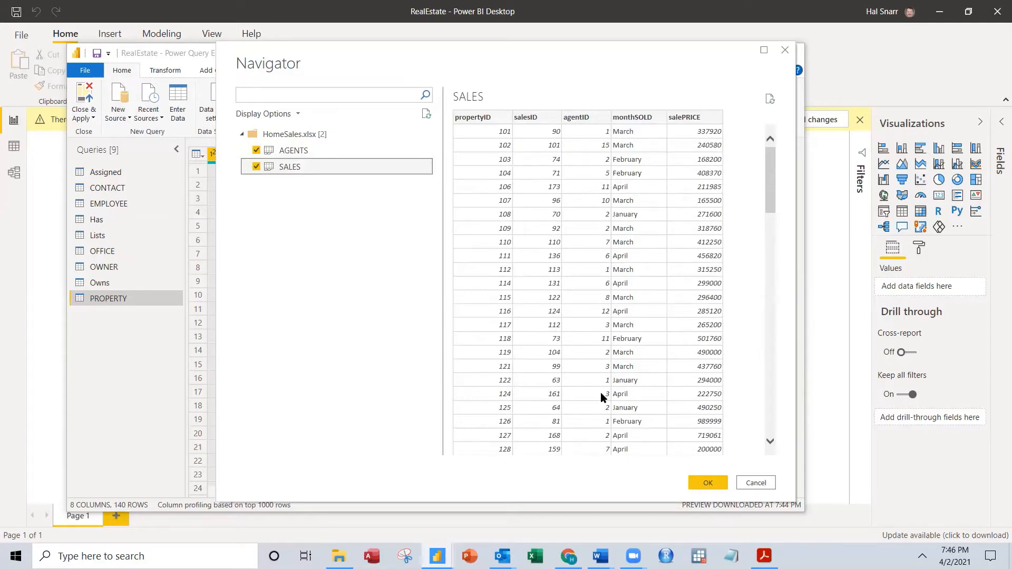
{"action": "left_click", "coordinate": [711, 489]}
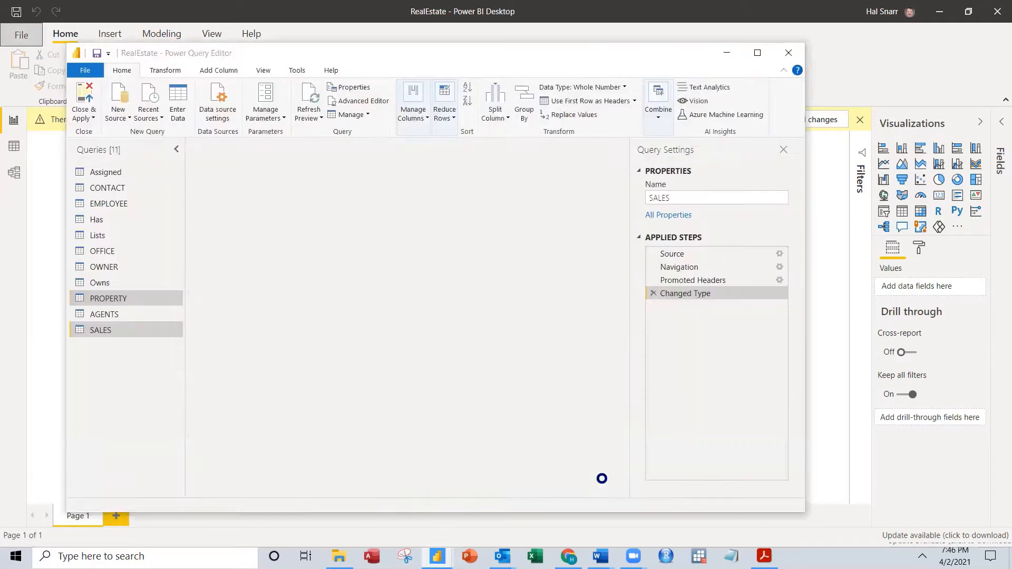
Examine the Assigned and CONTACT queries, checking the data types of the FName, LName and Telephone columns
{"action": "left_click", "coordinate": [106, 172]}
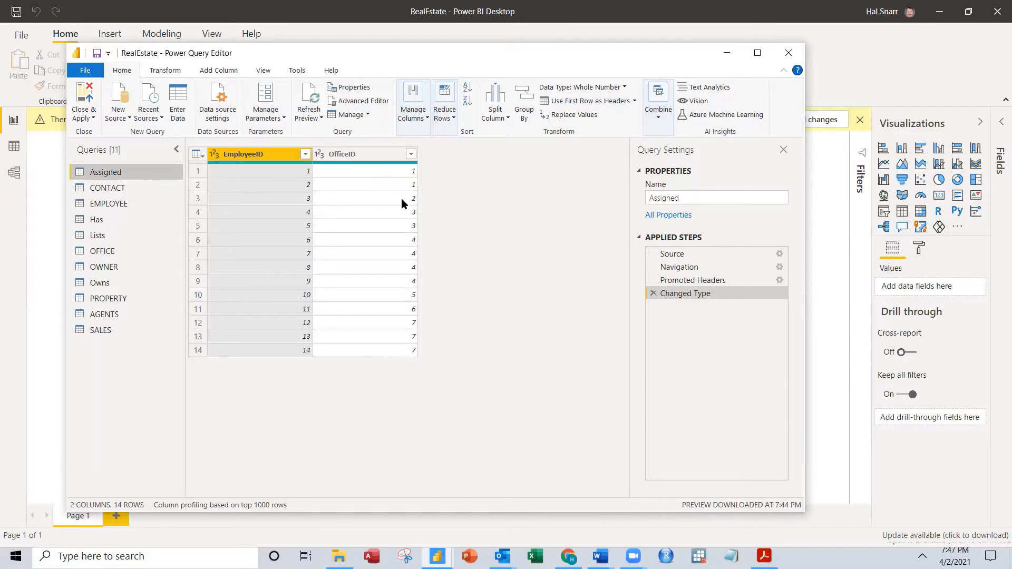
{"action": "left_click", "coordinate": [89, 189]}
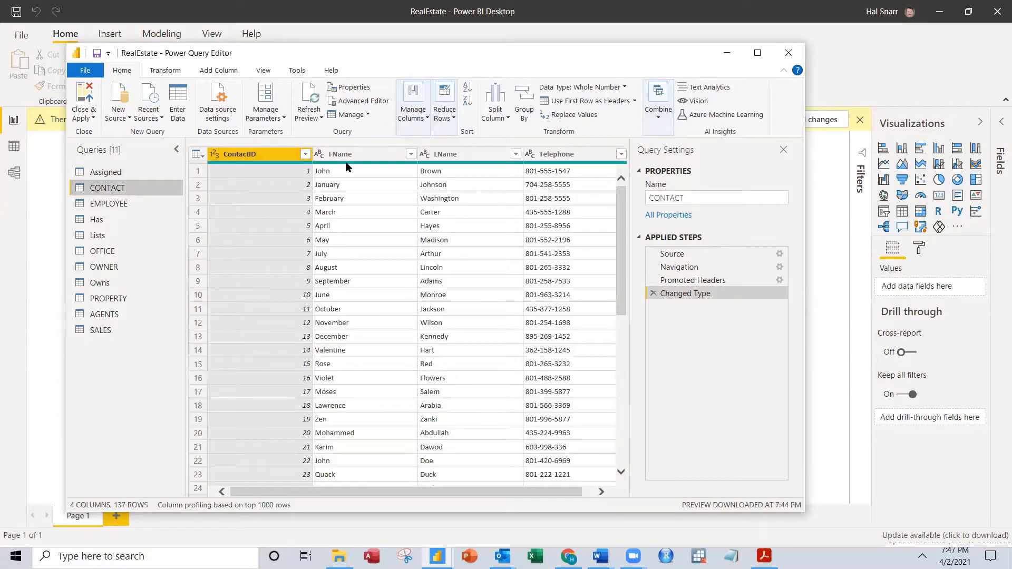
{"action": "left_click", "coordinate": [320, 154]}
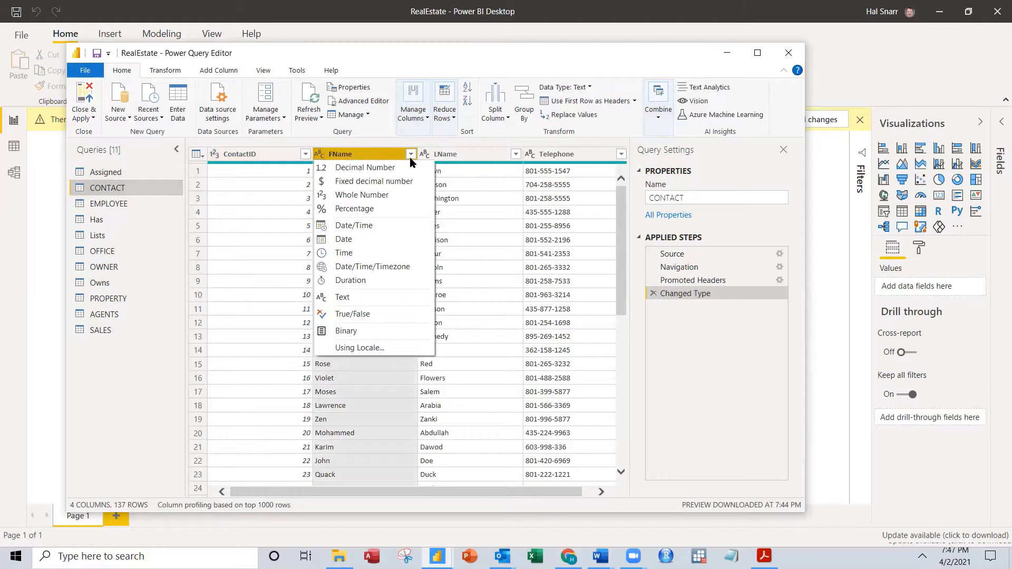
{"action": "left_click", "coordinate": [422, 155]}
{"action": "left_click", "coordinate": [320, 154]}
{"action": "left_click", "coordinate": [532, 153]}
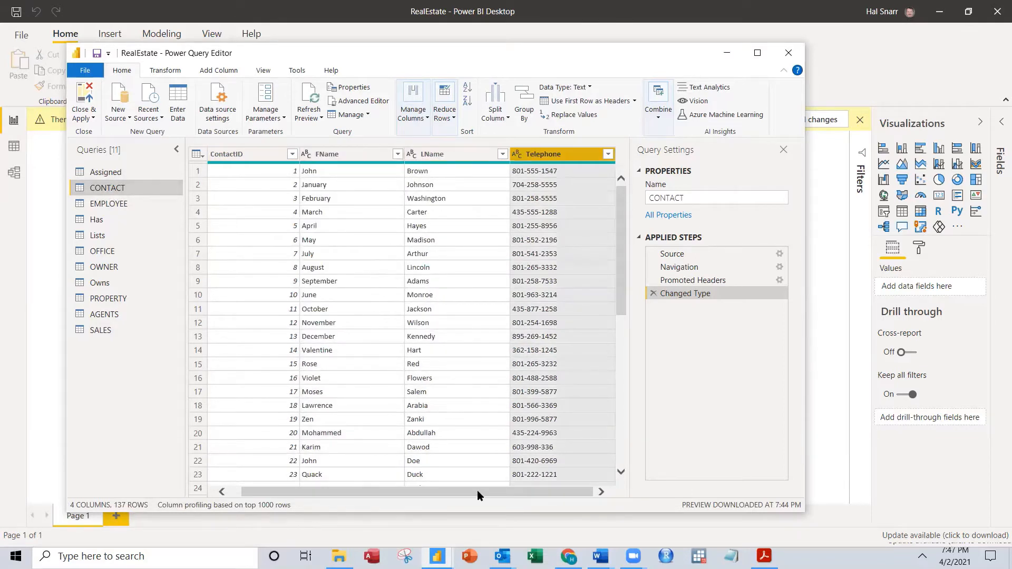
{"action": "left_click_drag", "start_coordinate": [473, 496], "coordinate": [400, 501]}
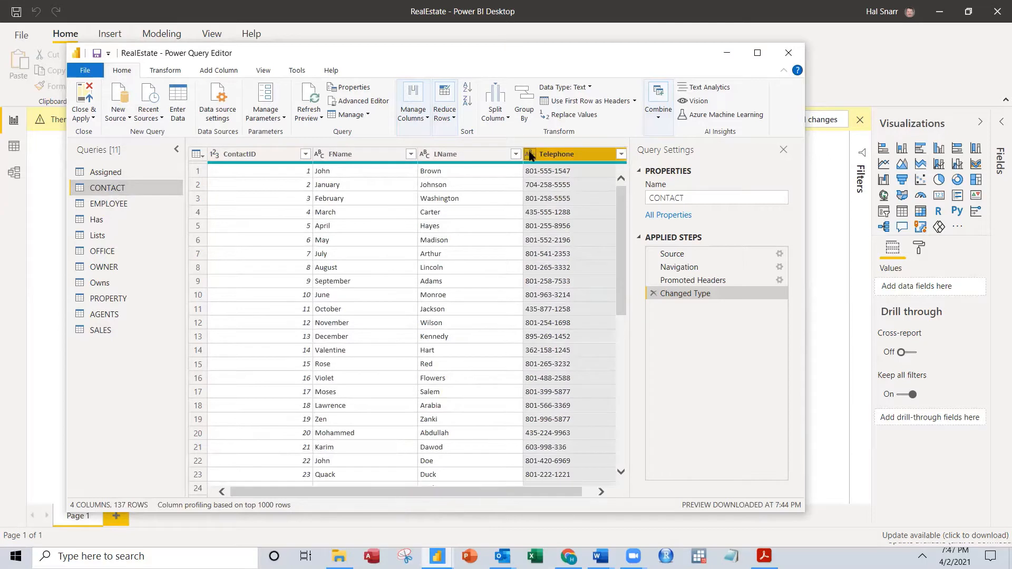
Check the data type options of the ContactID column in the CONTACT query
{"action": "left_click", "coordinate": [215, 154]}
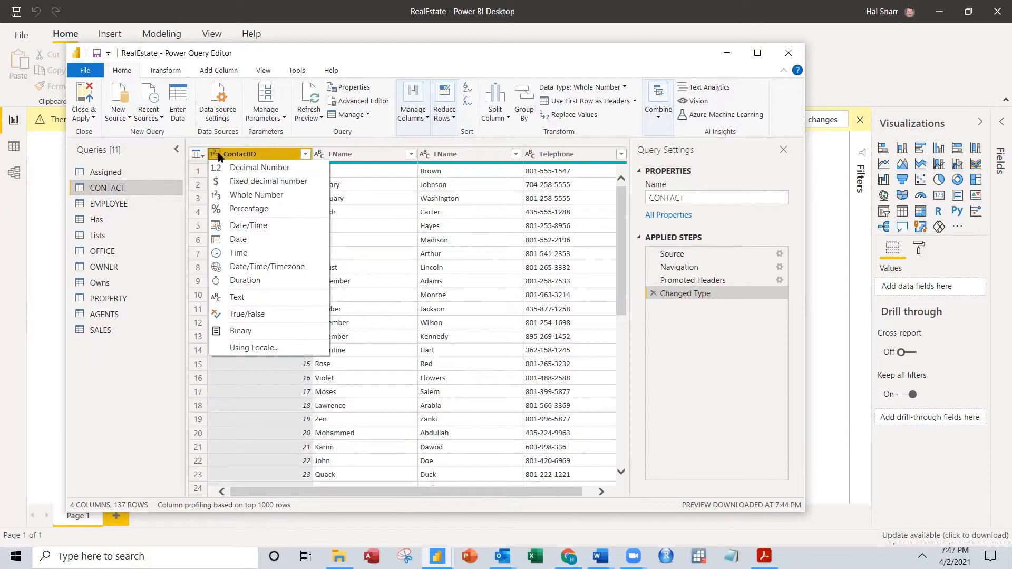
{"action": "left_click", "coordinate": [236, 156]}
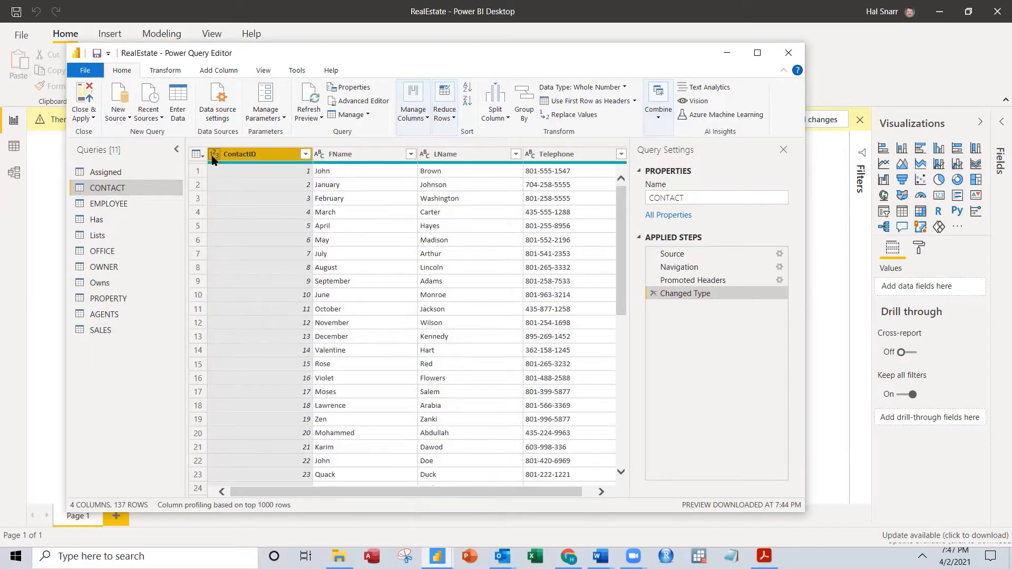
{"action": "left_click", "coordinate": [214, 157]}
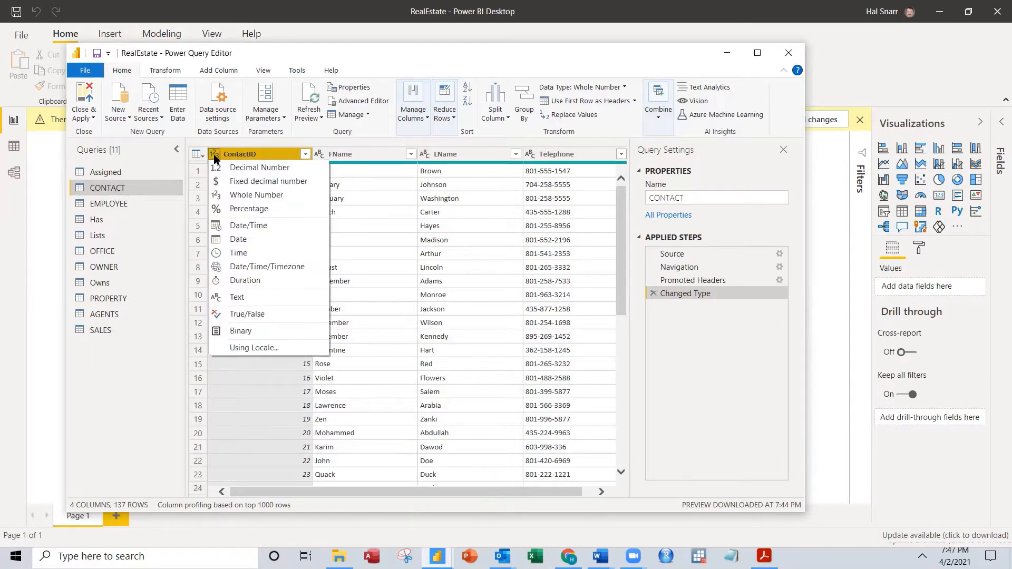
{"action": "left_click", "coordinate": [260, 156]}
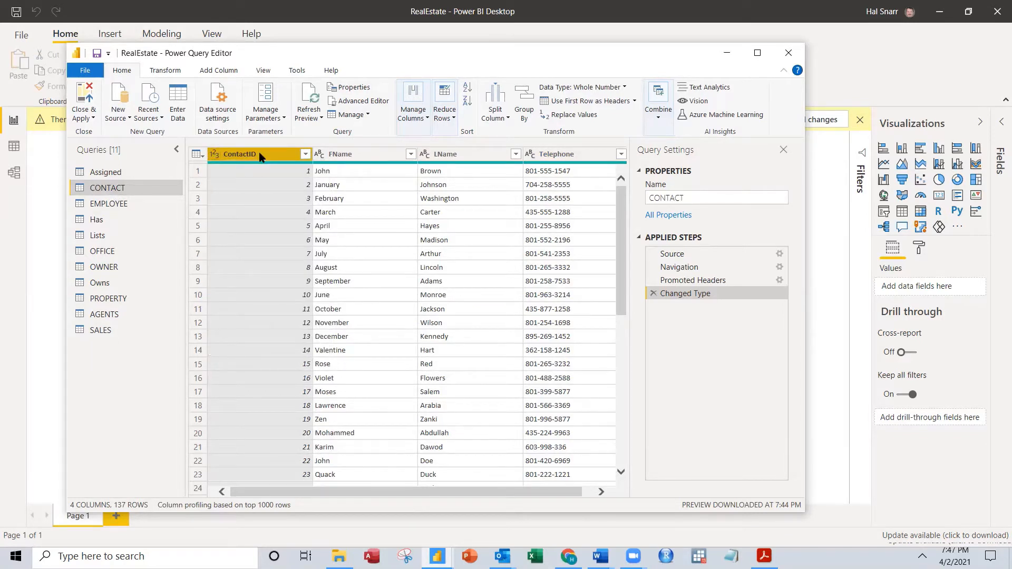
Review the EMPLOYEE, Has, Lists and OFFICE queries, checking the column types, including ContactID and PropertyID in Has
{"action": "left_click", "coordinate": [104, 205]}
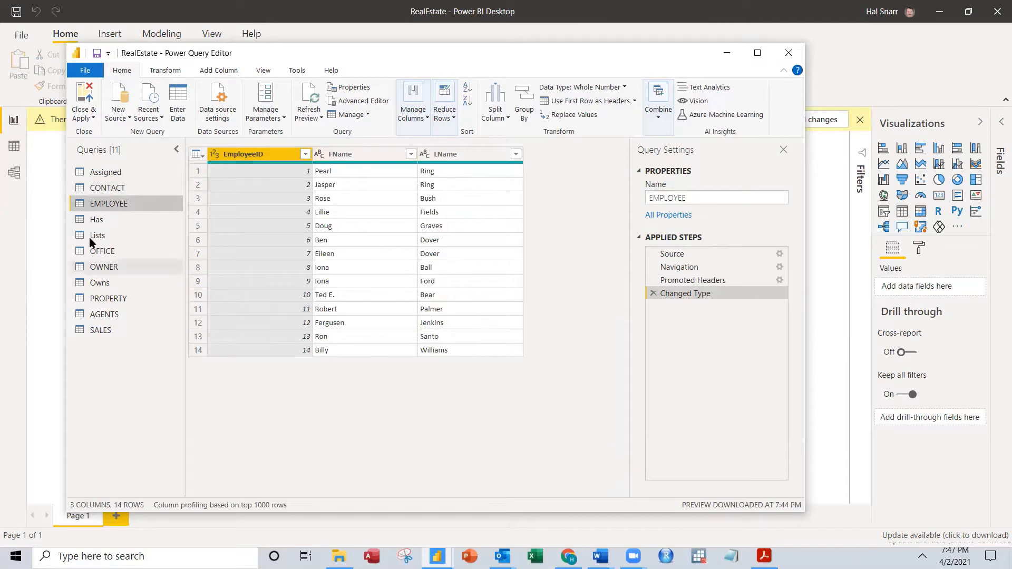
{"action": "left_click", "coordinate": [87, 220]}
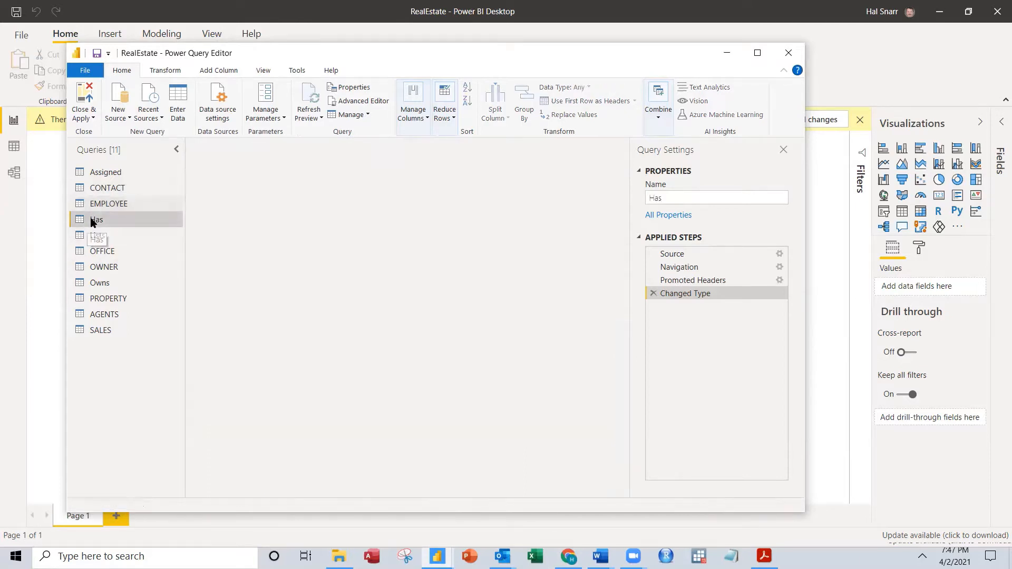
{"action": "left_click", "coordinate": [340, 155], "text": "ctrl"}
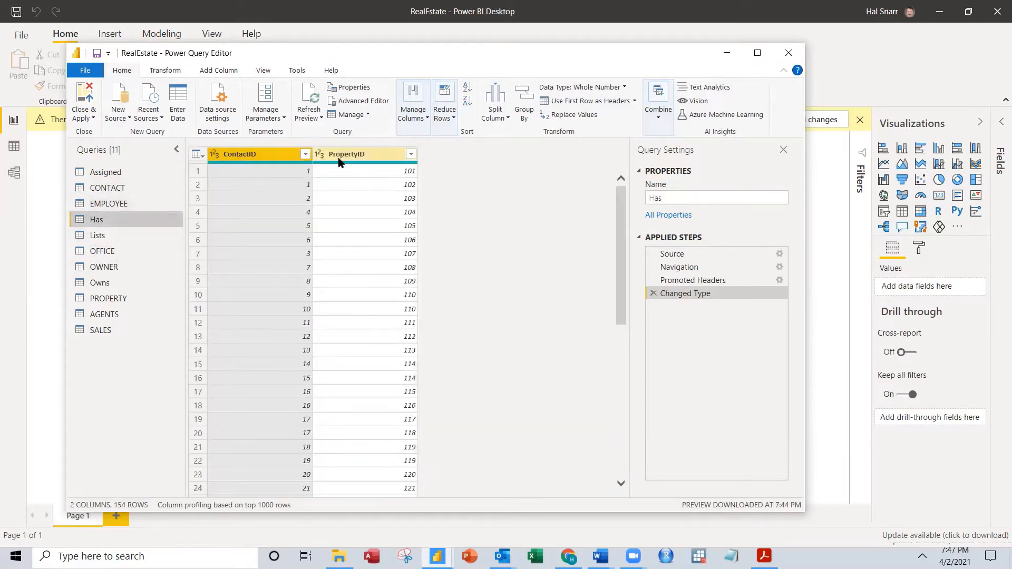
{"action": "left_click", "coordinate": [253, 155]}
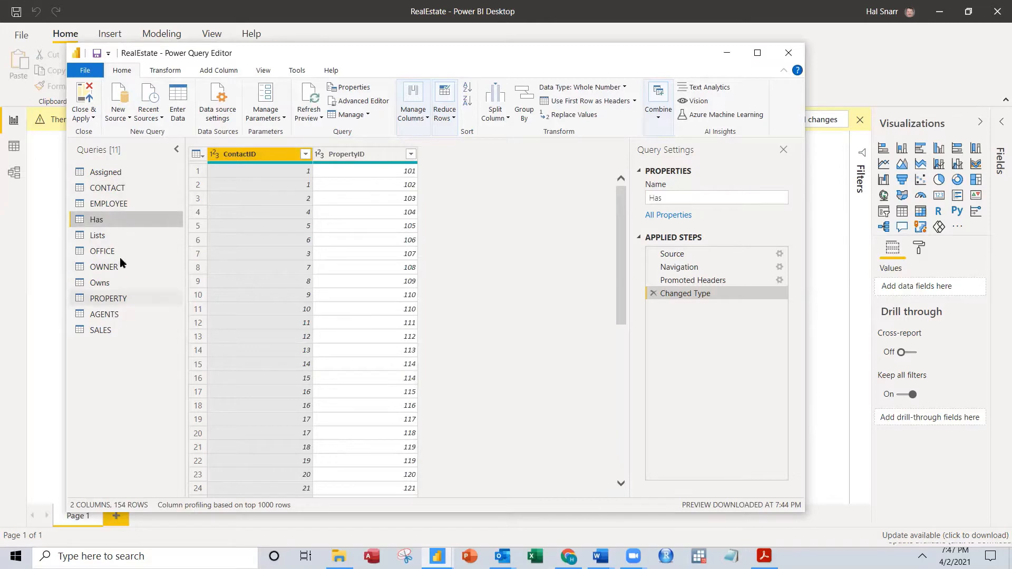
{"action": "left_click", "coordinate": [98, 235]}
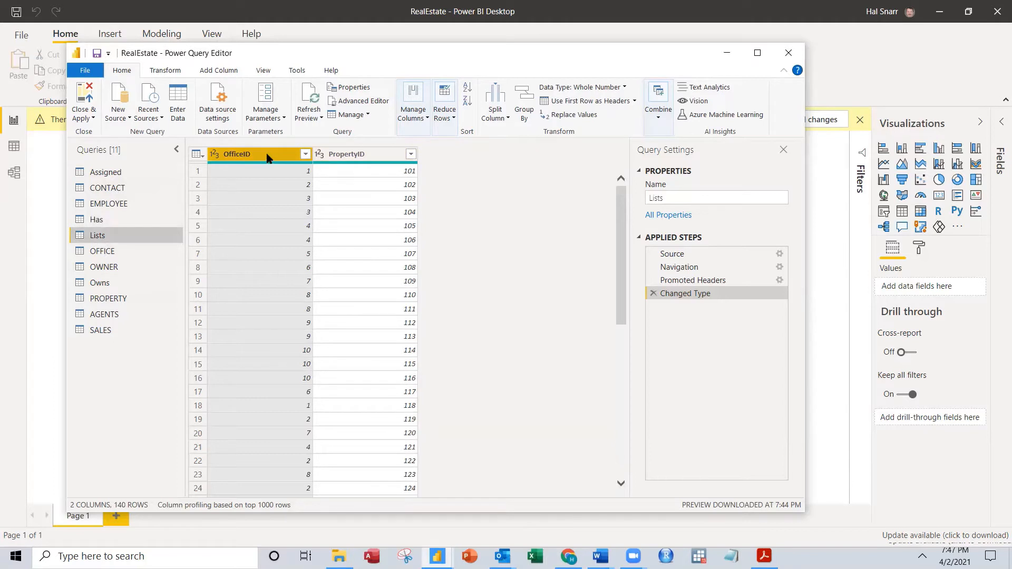
{"action": "left_click", "coordinate": [125, 251]}
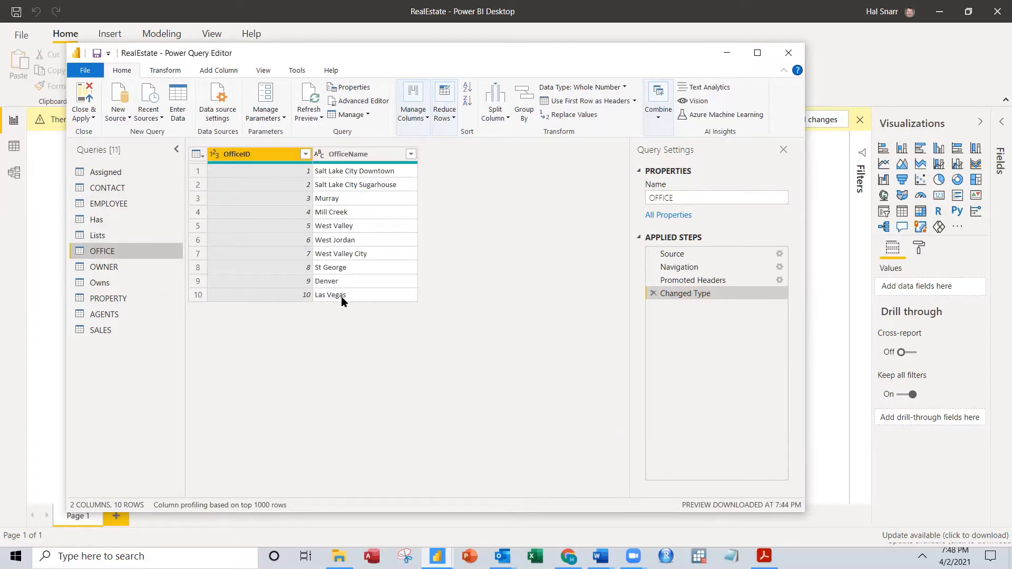
Examine the OWNER query, checking the data types of its FirstName, LastName and OwnerID columns
{"action": "left_click", "coordinate": [104, 269]}
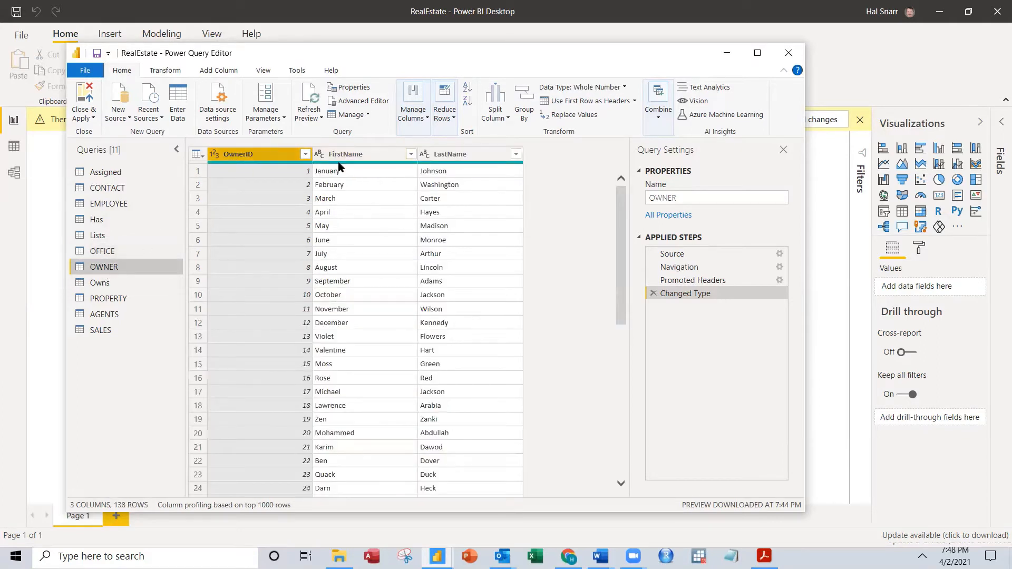
{"action": "left_click", "coordinate": [346, 154]}
{"action": "left_click", "coordinate": [466, 156]}
{"action": "left_click", "coordinate": [263, 156]}
Change the PercentOwned column of the Owns query to Percentage, replacing the current type conversion, and look through its rows
{"action": "left_click", "coordinate": [118, 283]}
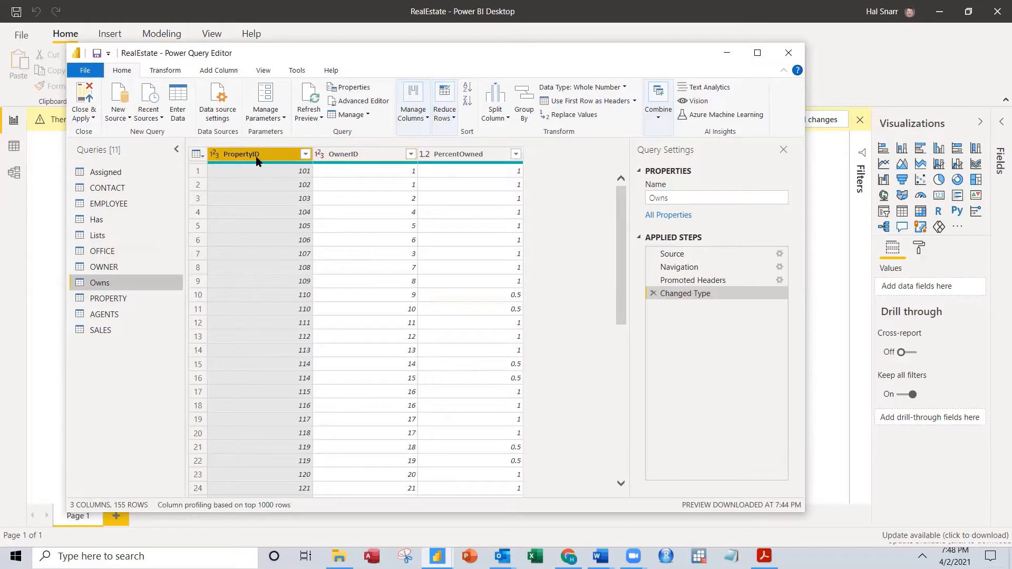
{"action": "left_click", "coordinate": [425, 154]}
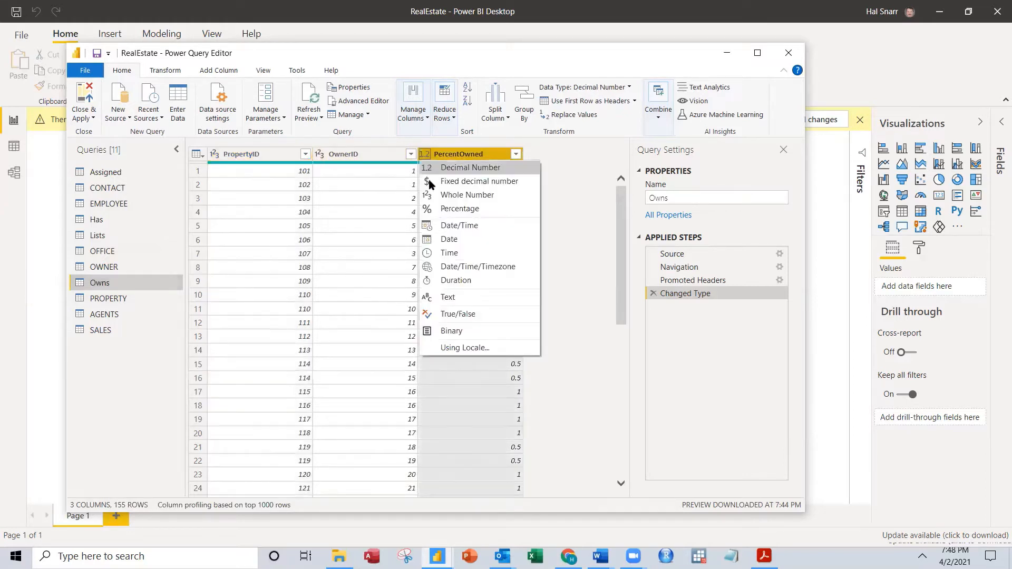
{"action": "left_click", "coordinate": [435, 208]}
{"action": "left_click", "coordinate": [467, 316]}
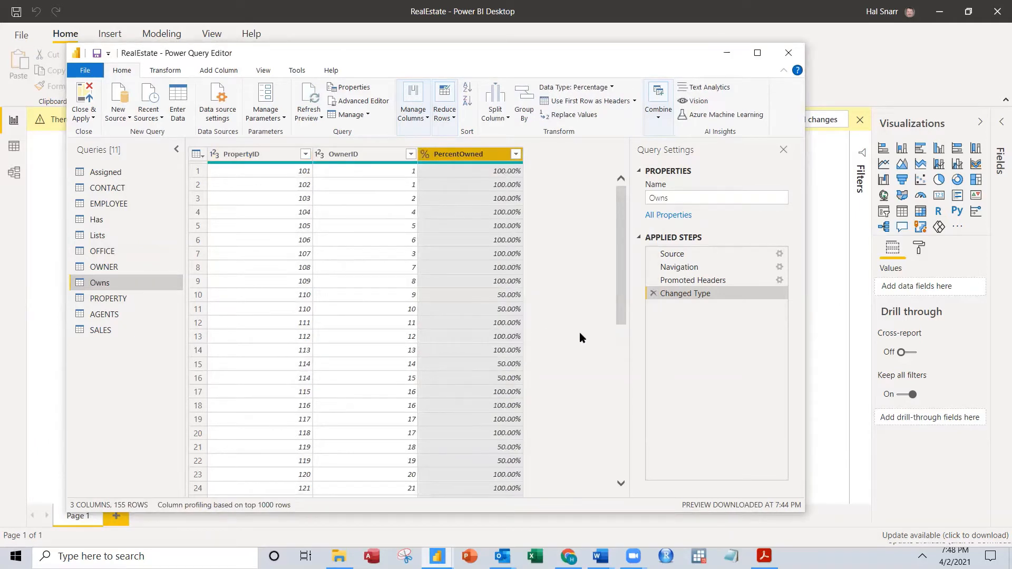
{"action": "scroll", "coordinate": [585, 334], "scroll_direction": "down", "scroll_amount": 12}
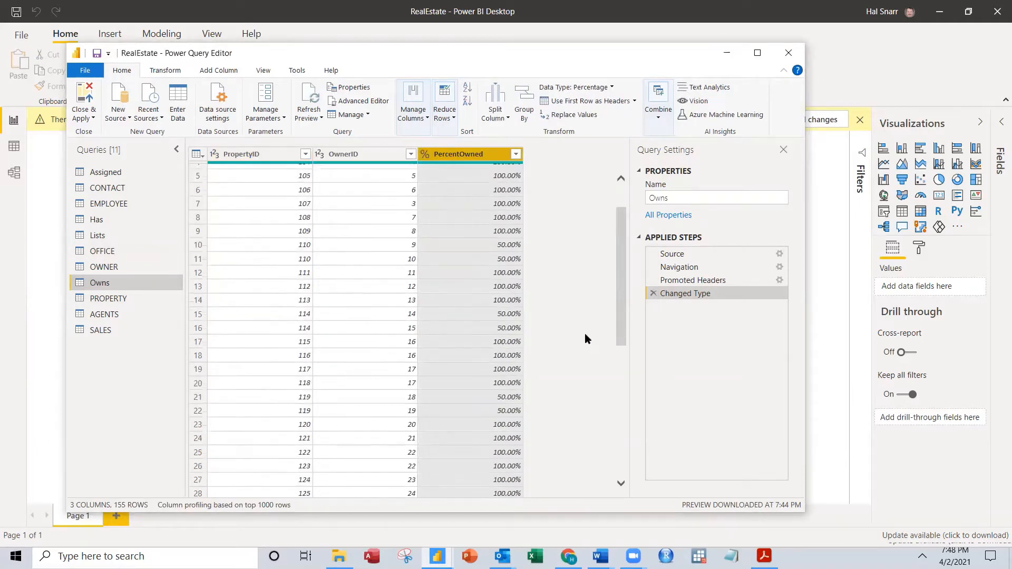
{"action": "scroll", "coordinate": [584, 332], "scroll_direction": "up", "scroll_amount": 11}
{"action": "scroll", "coordinate": [584, 335], "scroll_direction": "up", "scroll_amount": 2}
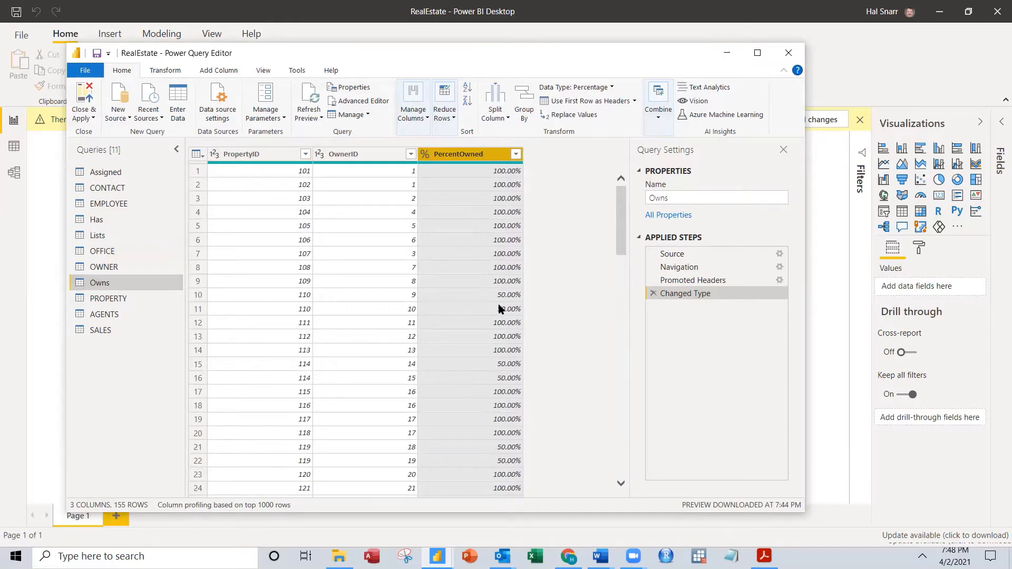
Open the PROPERTY query and select Column7, just after the ListPrice column
{"action": "left_click", "coordinate": [107, 298]}
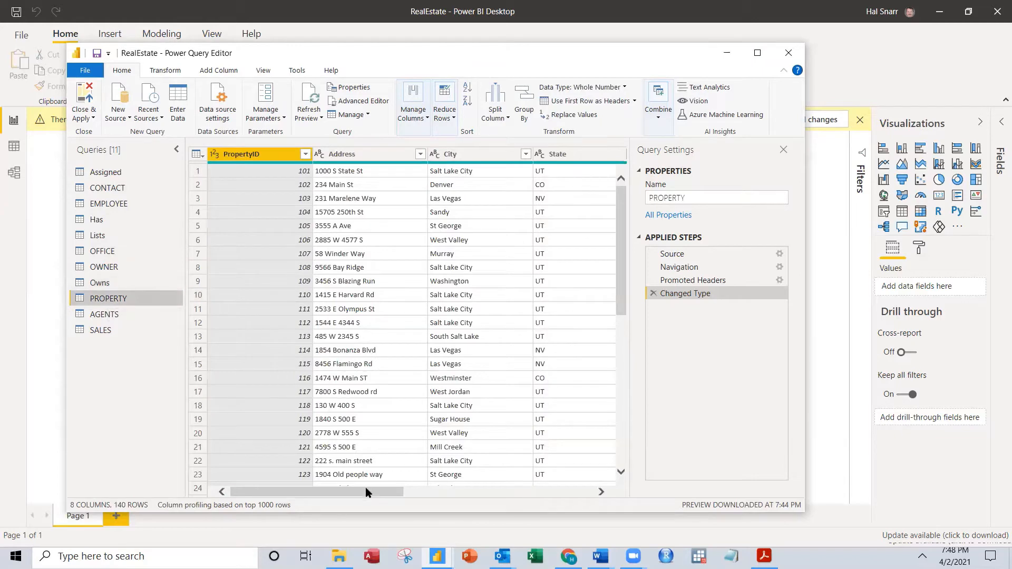
{"action": "left_click_drag", "start_coordinate": [366, 491], "coordinate": [583, 506]}
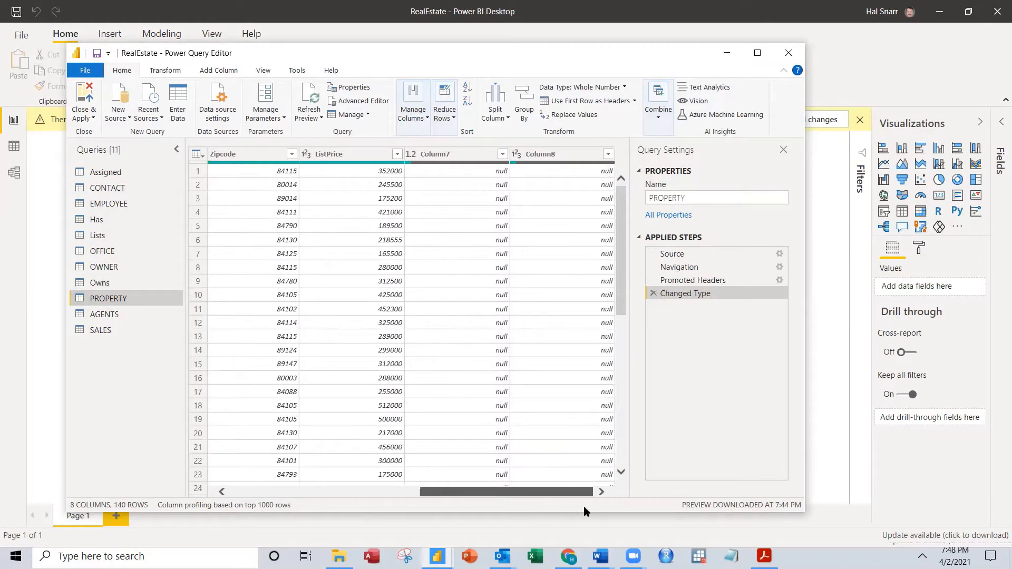
{"action": "left_click", "coordinate": [447, 158]}
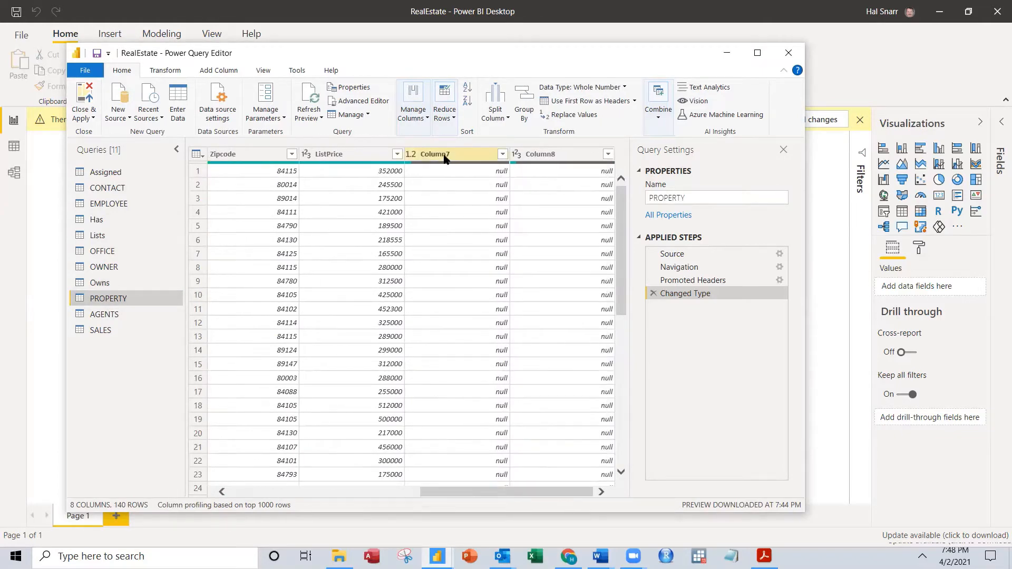
{"action": "left_click", "coordinate": [504, 157]}
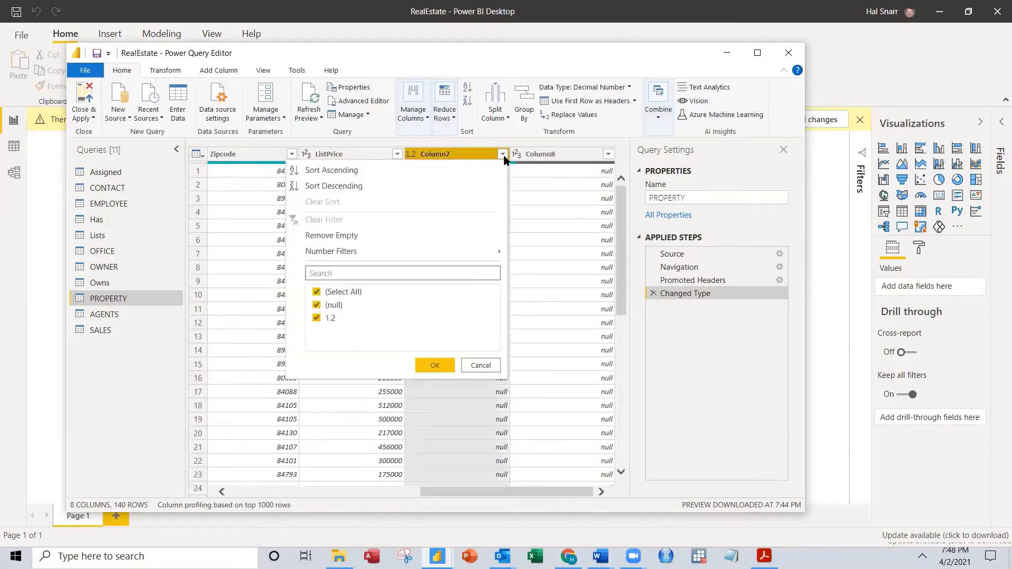
{"action": "left_click", "coordinate": [316, 319]}
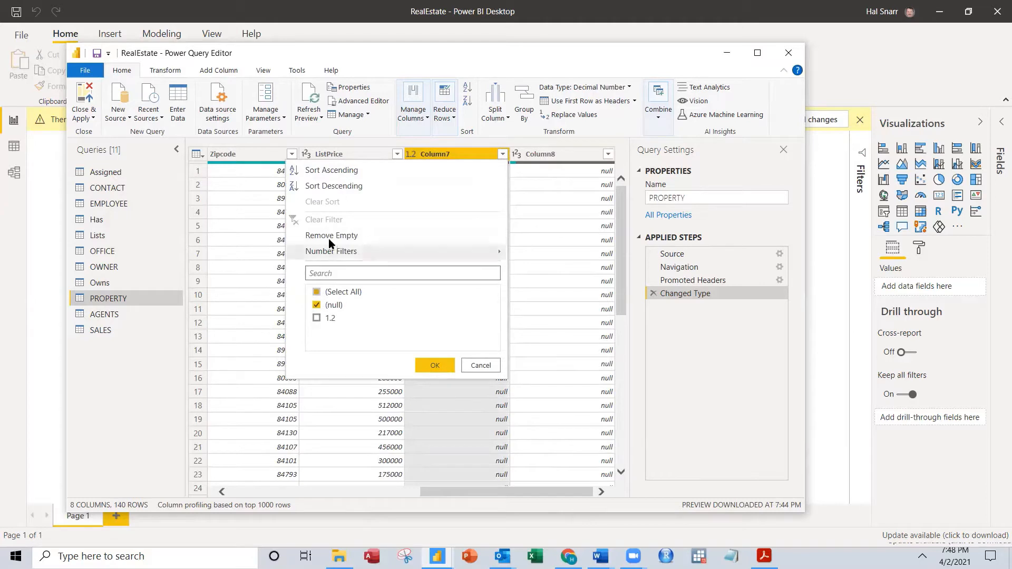
{"action": "left_click", "coordinate": [480, 365]}
Remove Column7 and Column8 from the PROPERTY query
{"action": "right_click", "coordinate": [459, 156]}
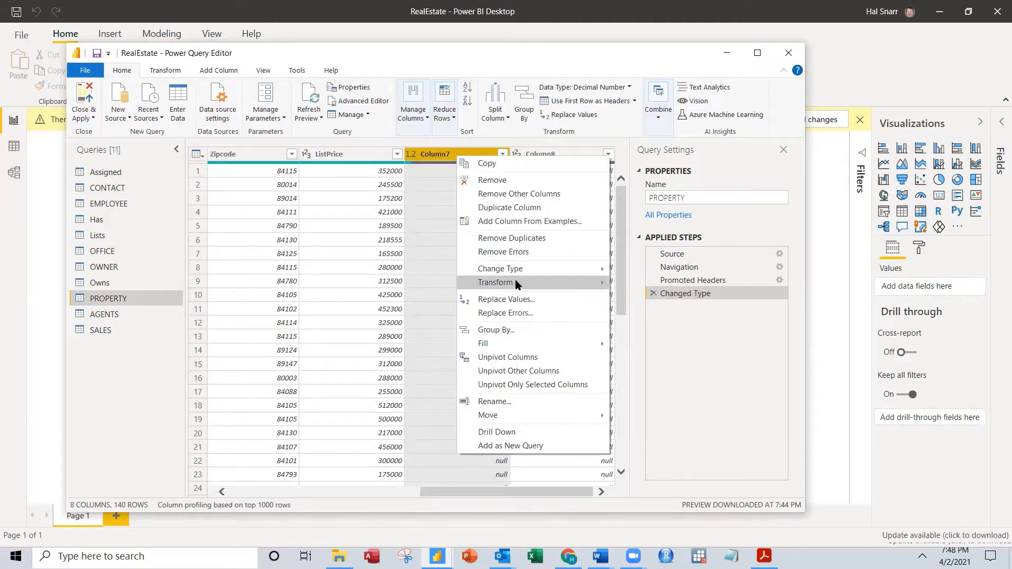
{"action": "left_click", "coordinate": [492, 180]}
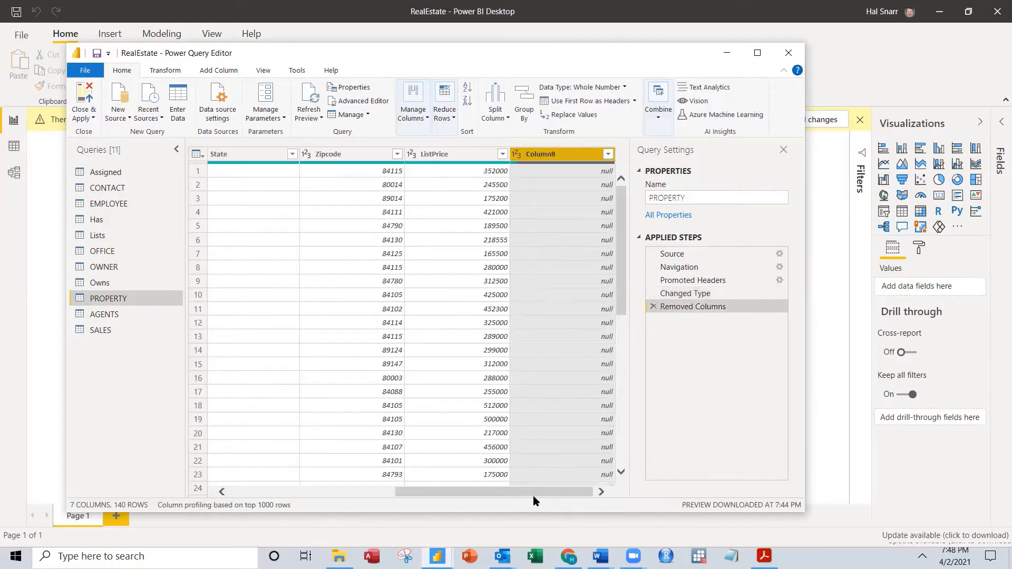
{"action": "right_click", "coordinate": [559, 156]}
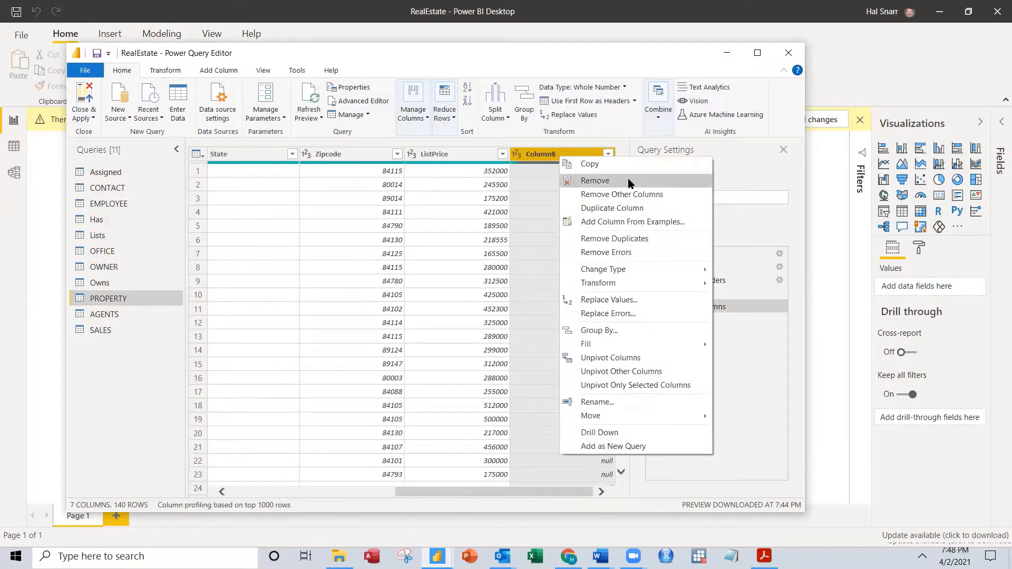
{"action": "left_click", "coordinate": [605, 181]}
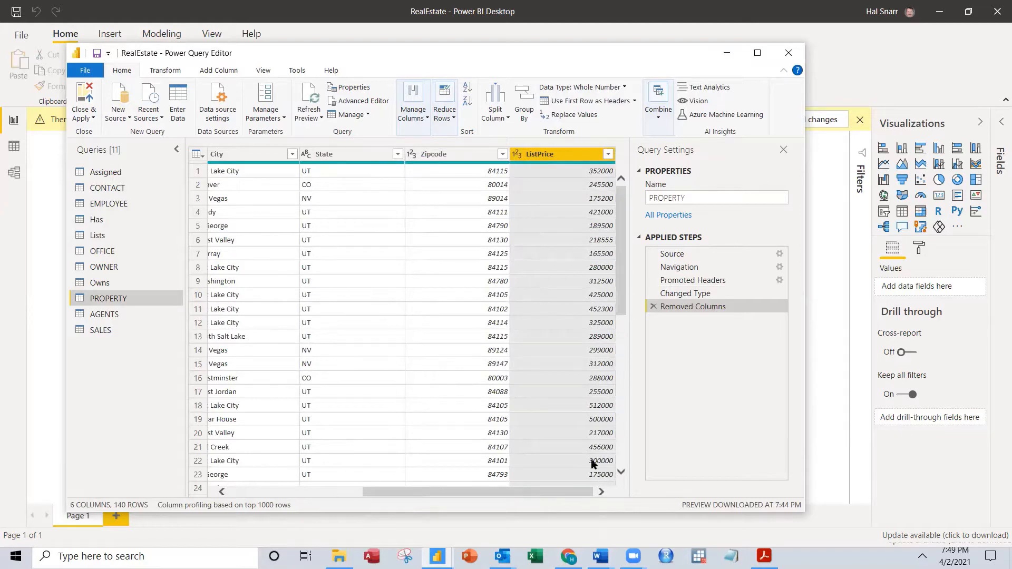
Examine the PROPERTY rows from first to last and check the remaining columns through ListPrice
{"action": "left_click_drag", "start_coordinate": [622, 253], "coordinate": [623, 474]}
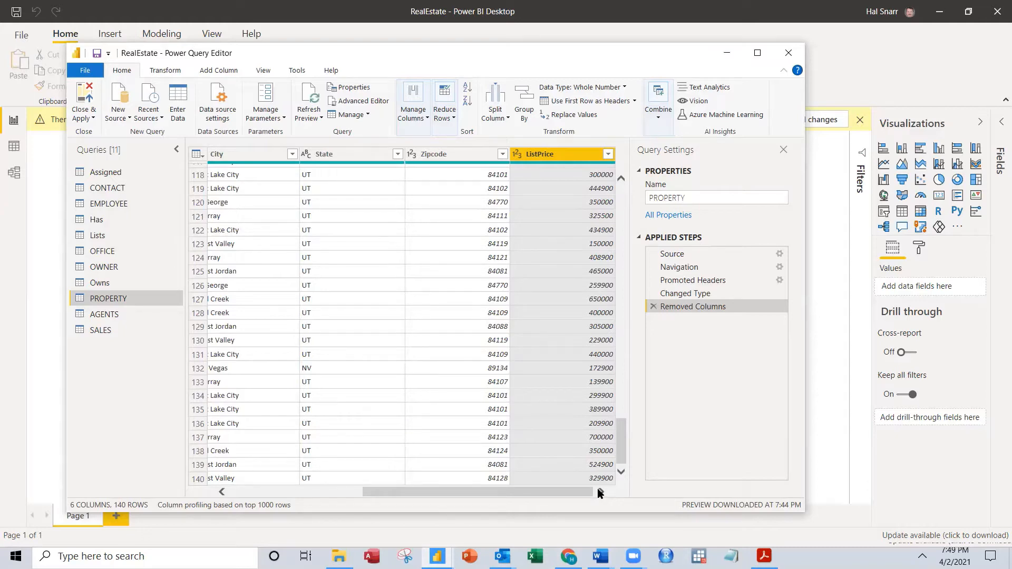
{"action": "left_click_drag", "start_coordinate": [622, 464], "coordinate": [636, 161]}
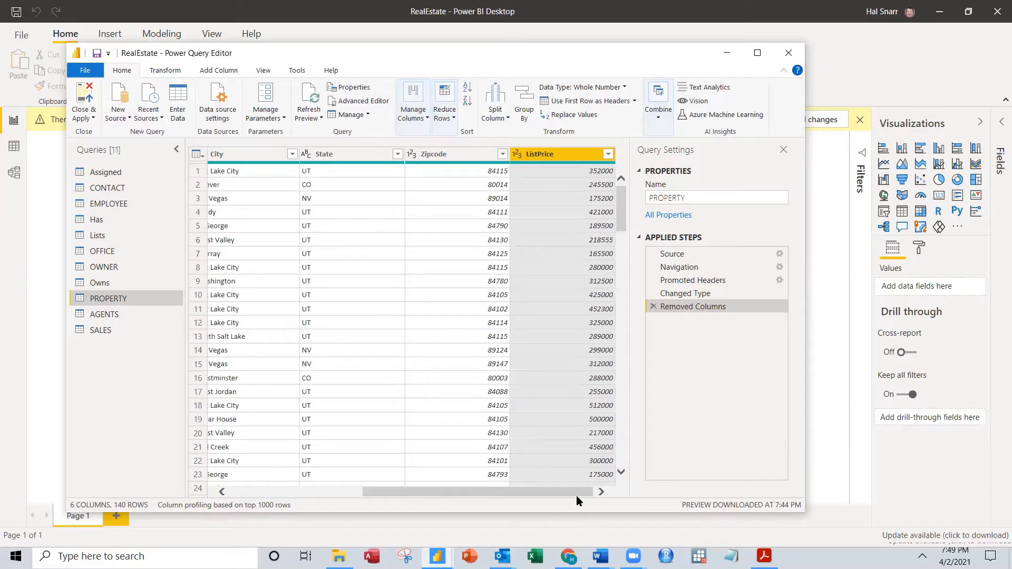
{"action": "left_click_drag", "start_coordinate": [626, 212], "coordinate": [623, 464]}
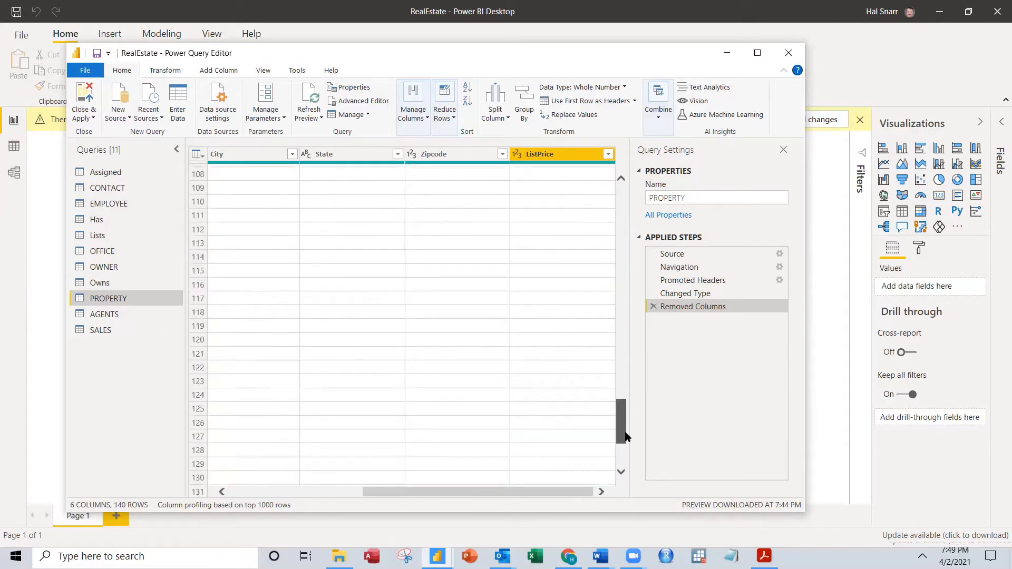
{"action": "mouse_move", "coordinate": [517, 490]}
{"action": "left_mouse_down"}
{"action": "mouse_move", "coordinate": [306, 495]}
{"action": "mouse_move", "coordinate": [504, 502]}
{"action": "left_mouse_up"}
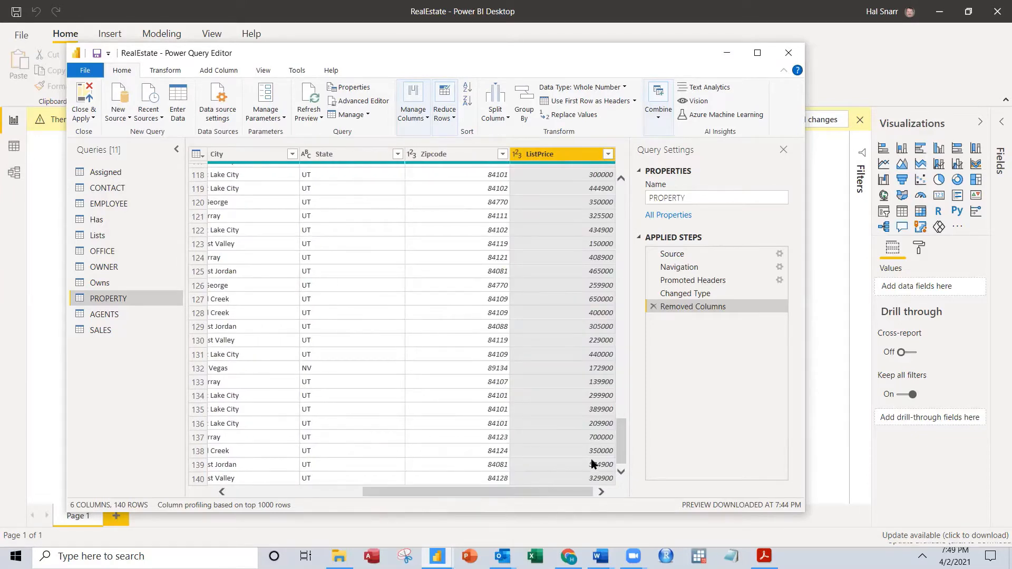
{"action": "left_click_drag", "start_coordinate": [618, 442], "coordinate": [622, 216]}
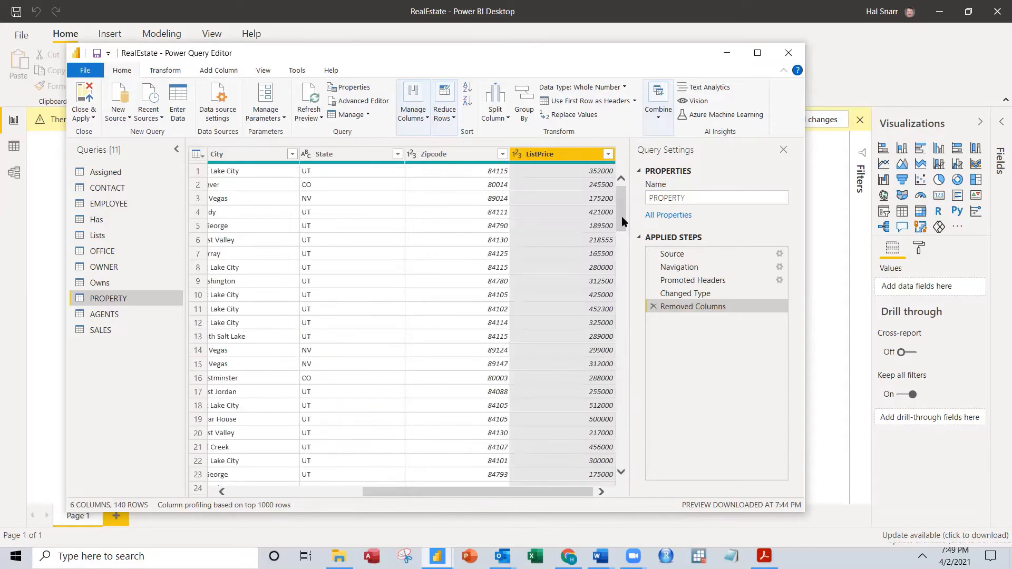
{"action": "left_click_drag", "start_coordinate": [513, 492], "coordinate": [637, 499]}
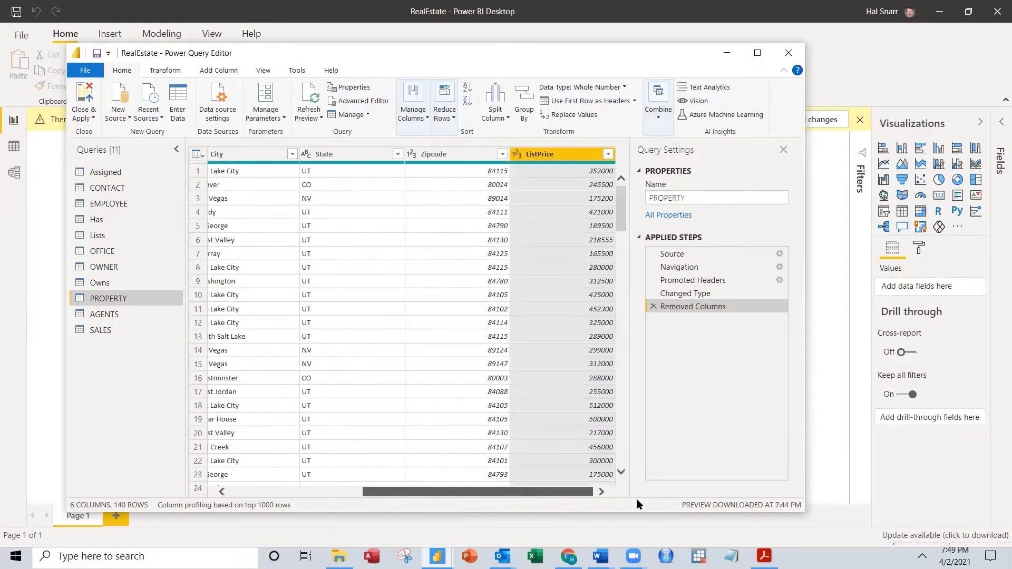
Change the commission column of the AGENTS query to Percentage, replacing the current type conversion
{"action": "left_click", "coordinate": [106, 315]}
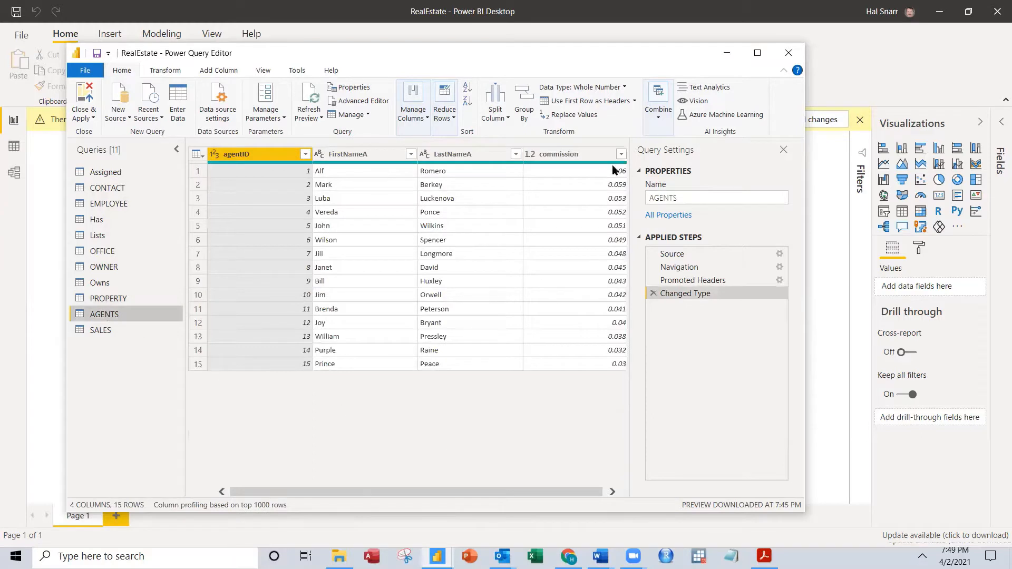
{"action": "left_click", "coordinate": [529, 153]}
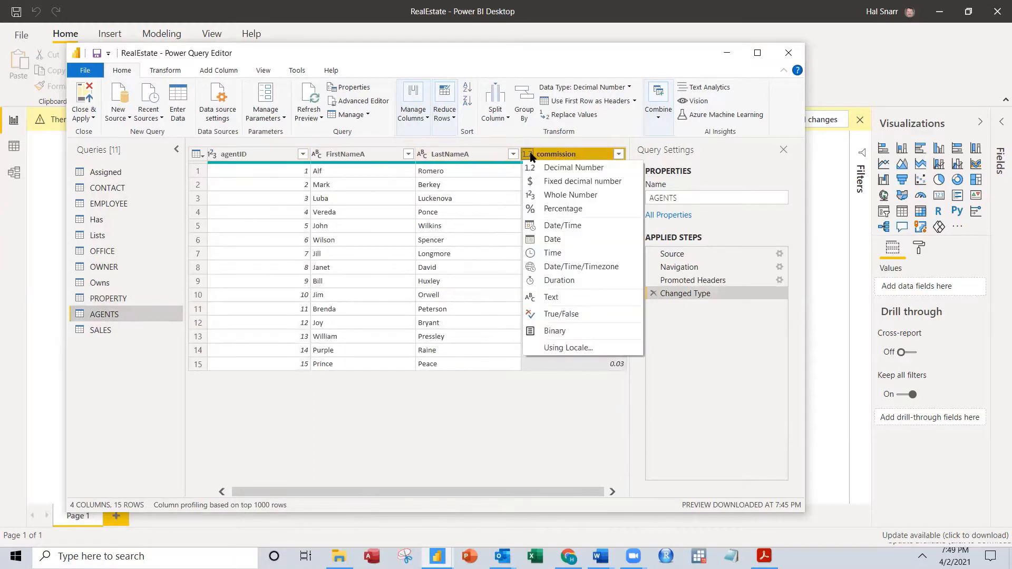
{"action": "left_click", "coordinate": [532, 209]}
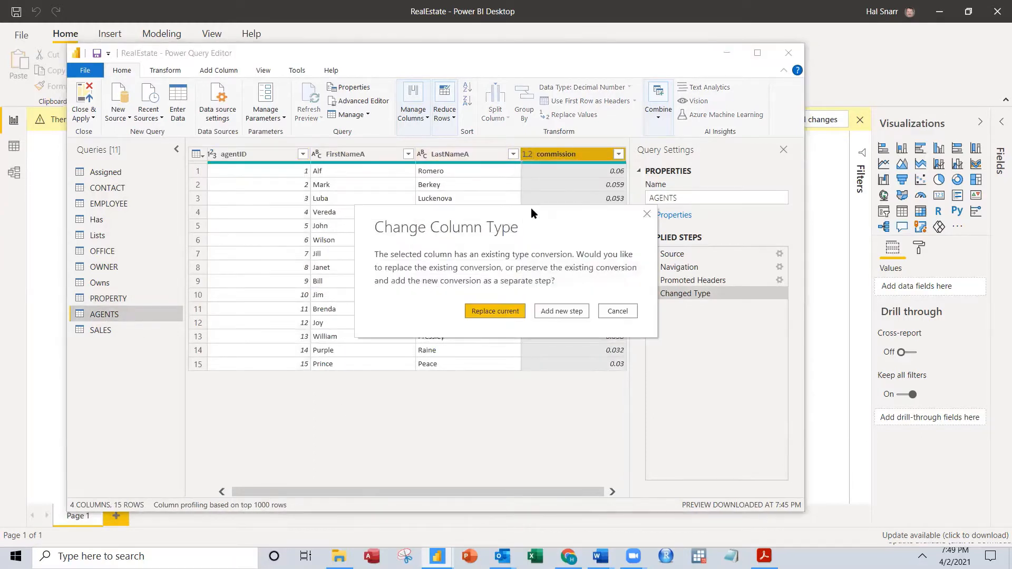
{"action": "left_click", "coordinate": [501, 312]}
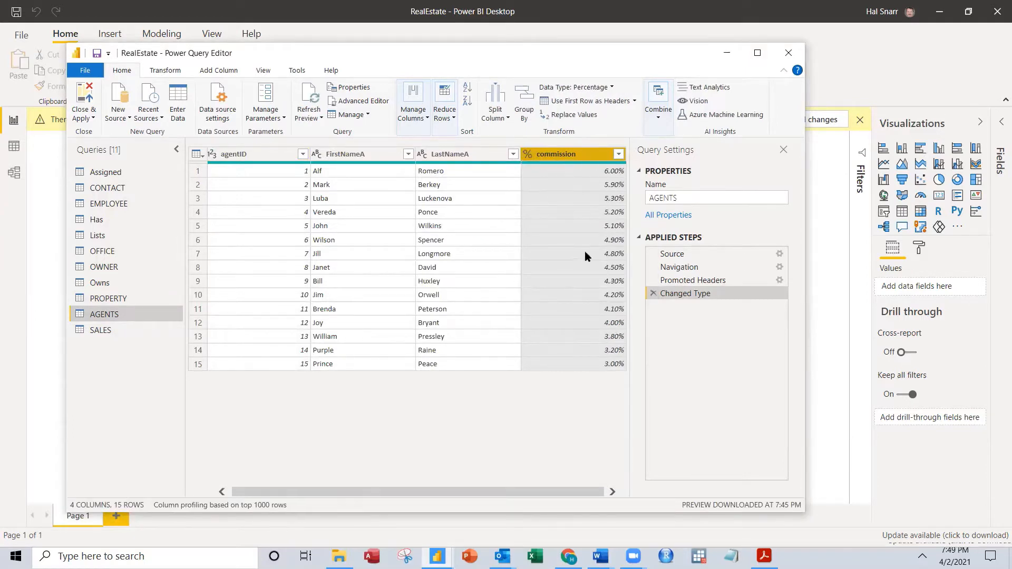
Change the Zipcode column of the PROPERTY query to the Text data type
{"action": "left_click", "coordinate": [139, 299]}
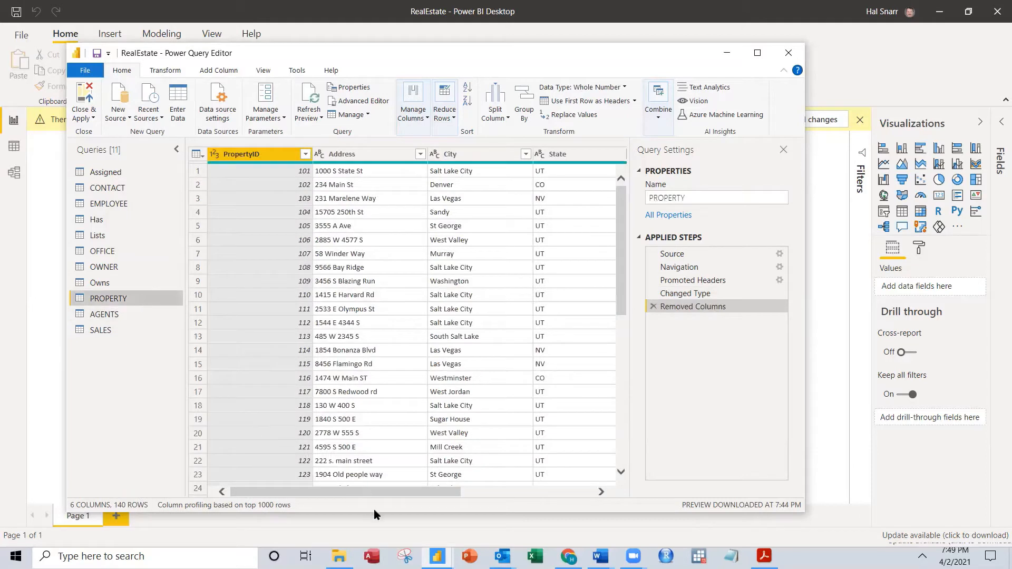
{"action": "left_click_drag", "start_coordinate": [374, 494], "coordinate": [541, 506]}
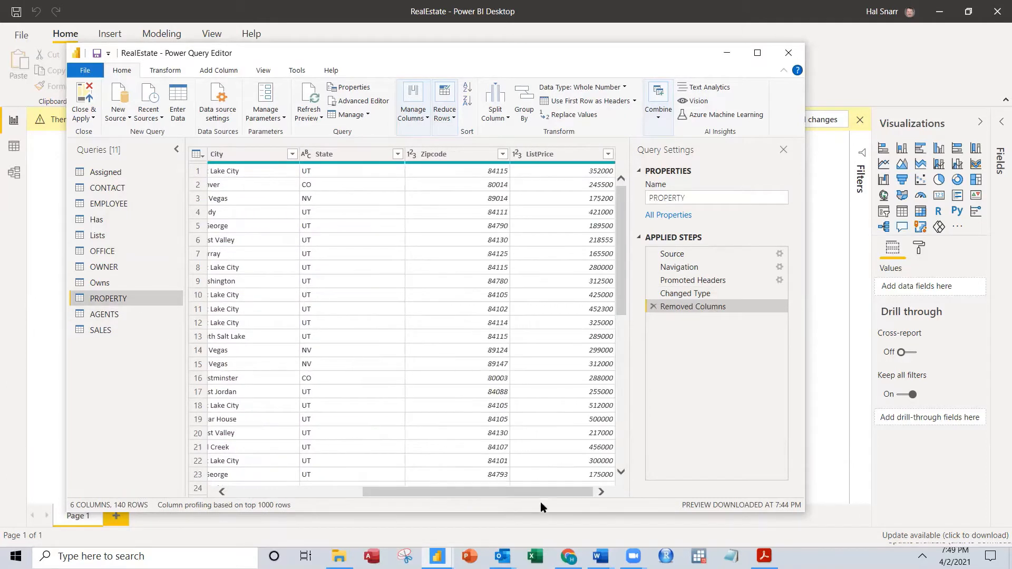
{"action": "left_click", "coordinate": [411, 155]}
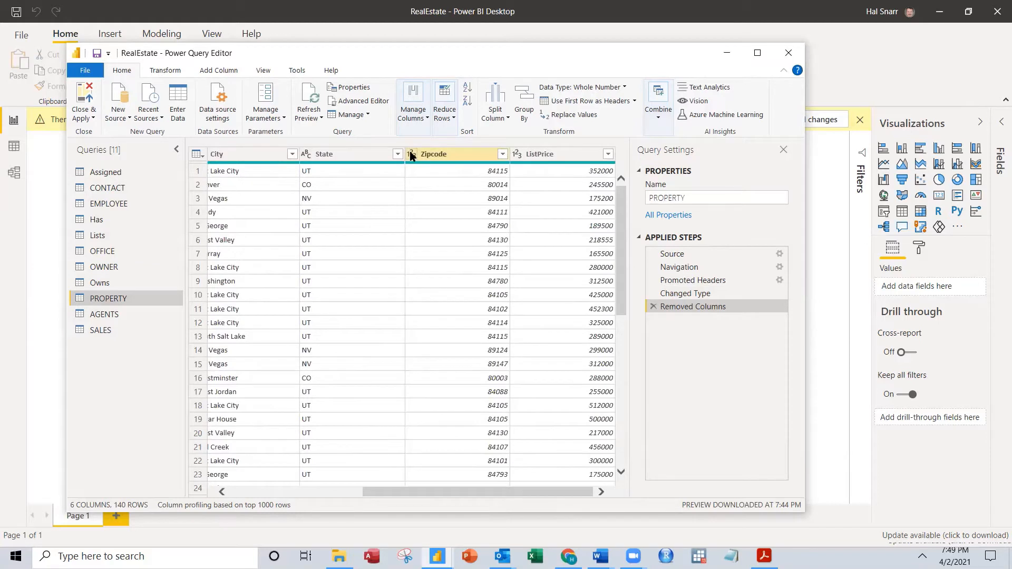
{"action": "left_click", "coordinate": [411, 154]}
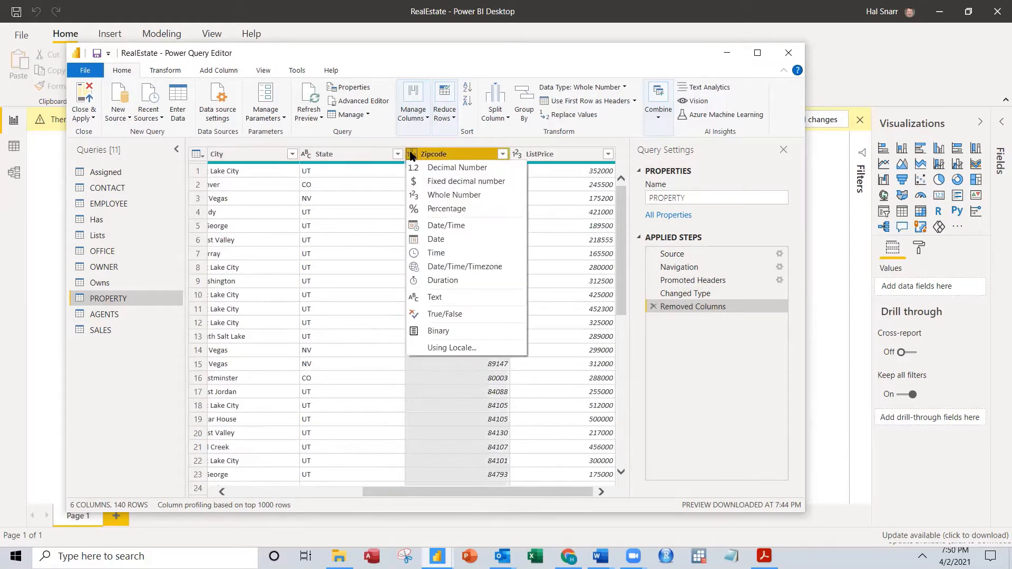
{"action": "left_click", "coordinate": [412, 297]}
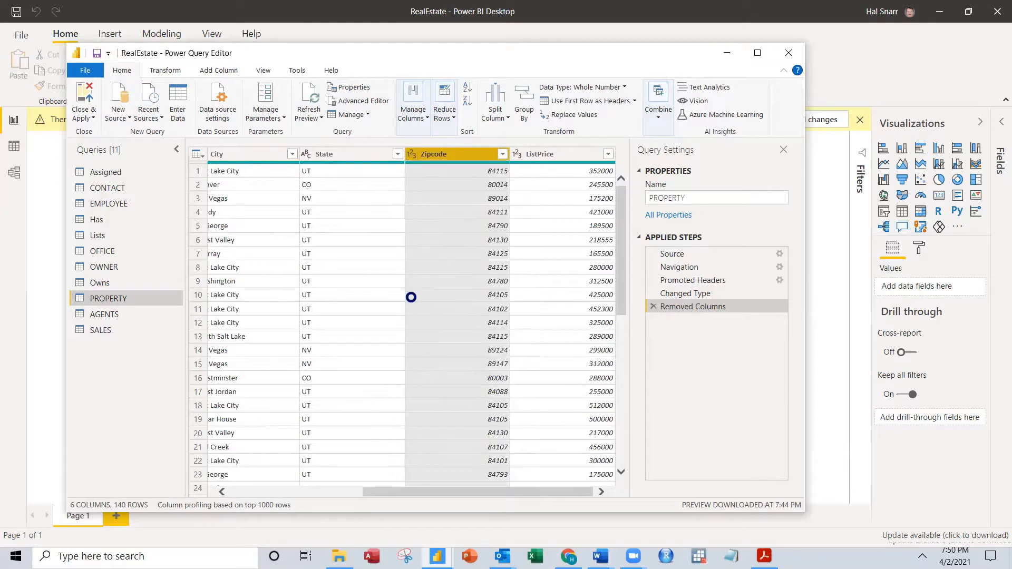
Change the ListPrice column of the PROPERTY query to Fixed decimal number
{"action": "left_click", "coordinate": [529, 155]}
{"action": "left_click", "coordinate": [517, 156]}
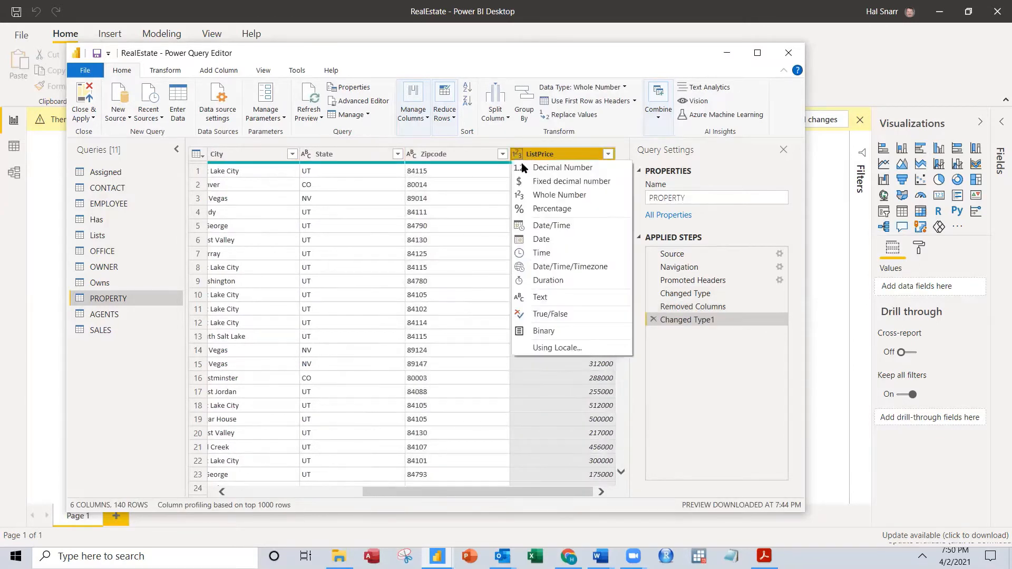
{"action": "left_click", "coordinate": [519, 180]}
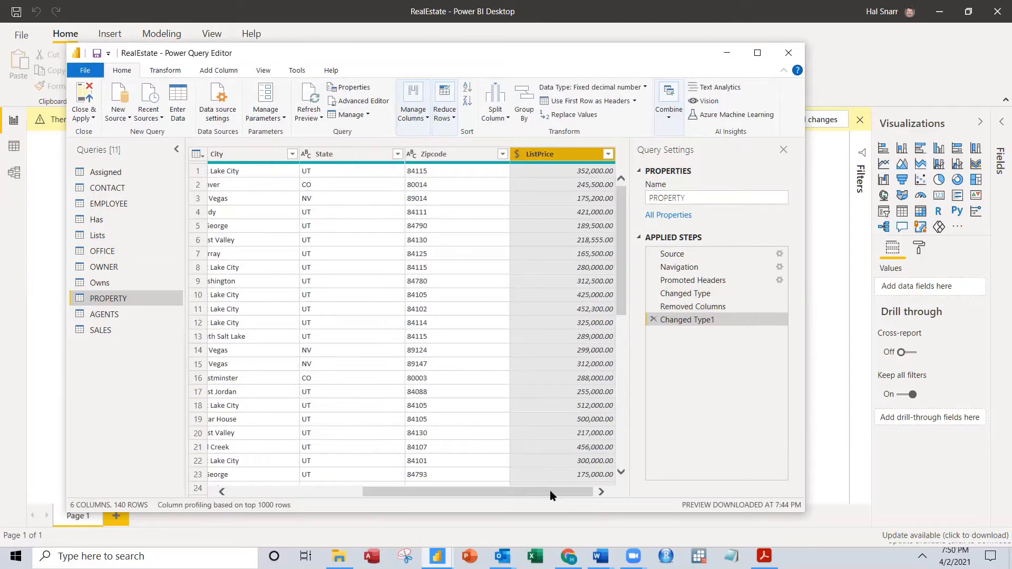
{"action": "left_click_drag", "start_coordinate": [582, 498], "coordinate": [349, 500]}
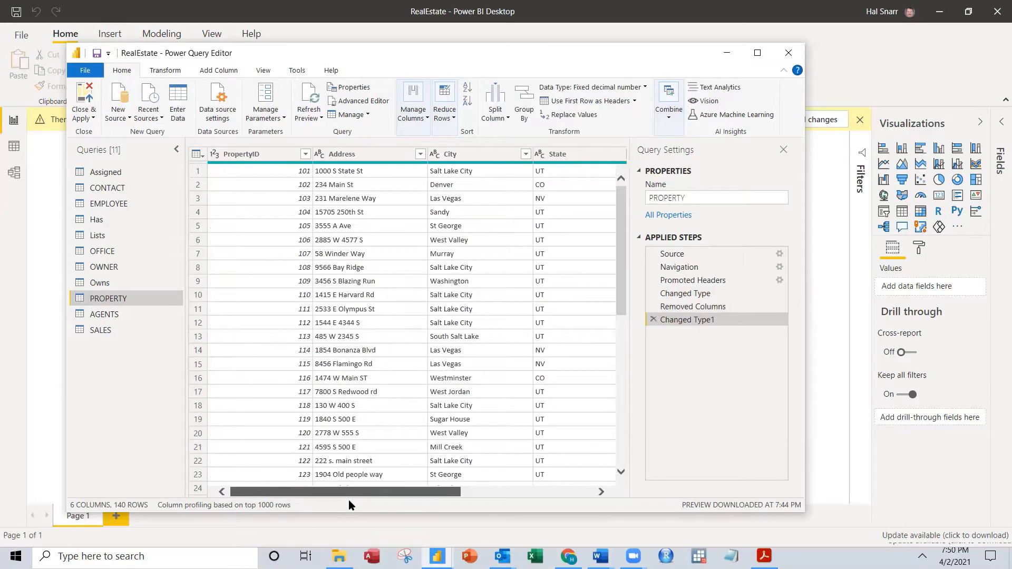
Change the salePRICE column of the SALES query to Fixed decimal number, replacing the current type conversion
{"action": "left_click", "coordinate": [106, 315]}
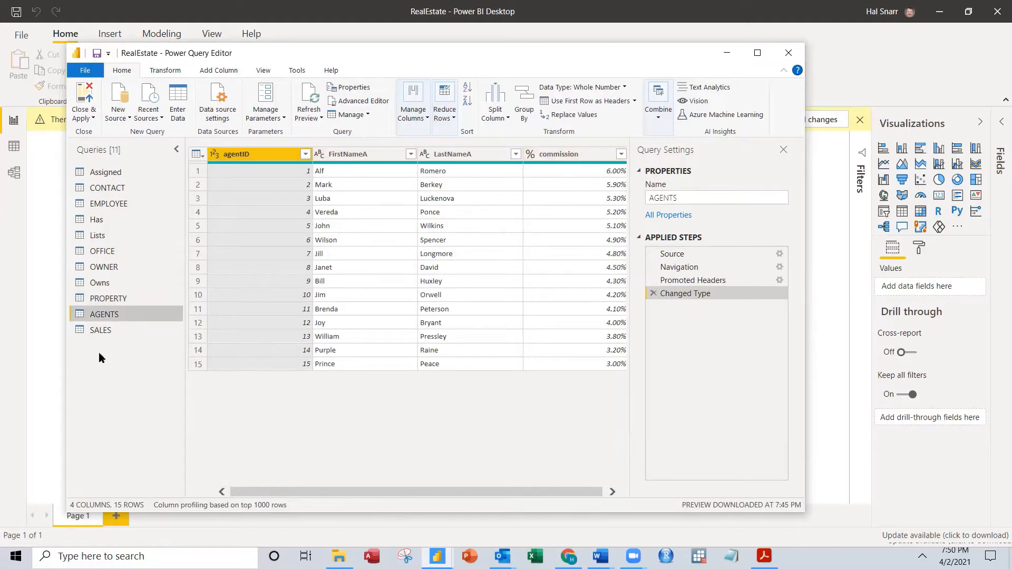
{"action": "left_click", "coordinate": [95, 330]}
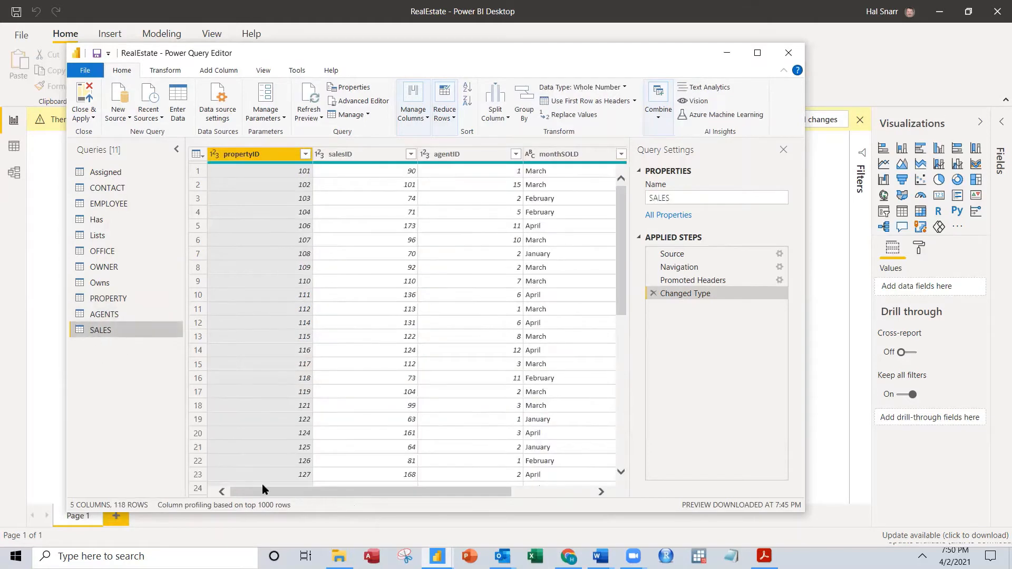
{"action": "left_click_drag", "start_coordinate": [265, 490], "coordinate": [388, 504]}
{"action": "left_click", "coordinate": [517, 154]}
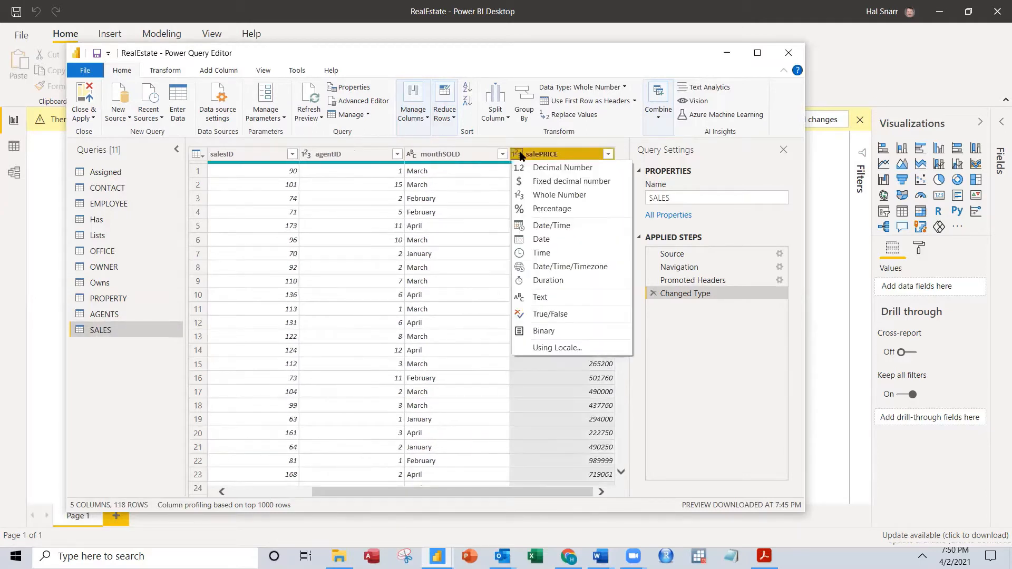
{"action": "left_click", "coordinate": [520, 182]}
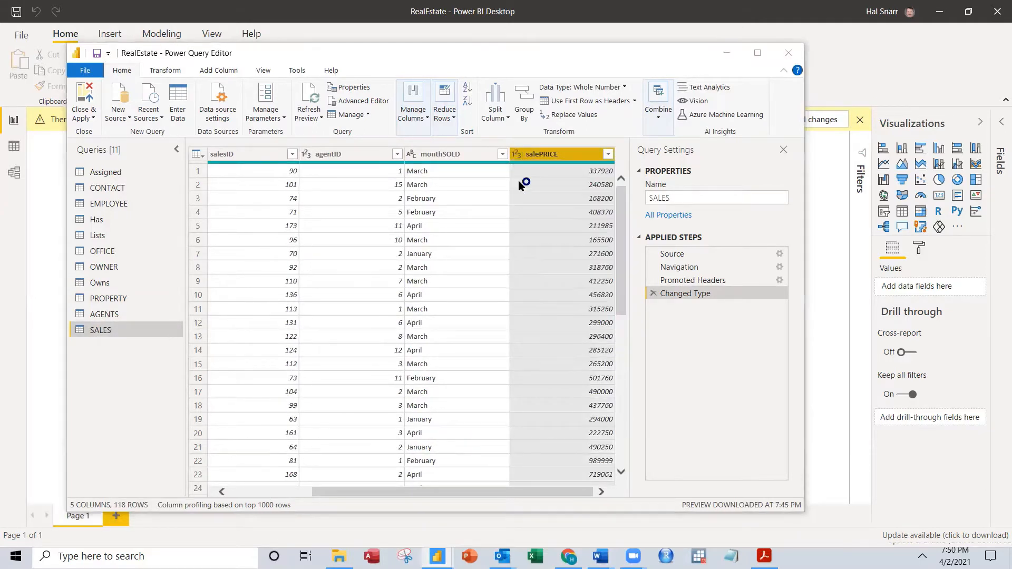
{"action": "left_click", "coordinate": [495, 311]}
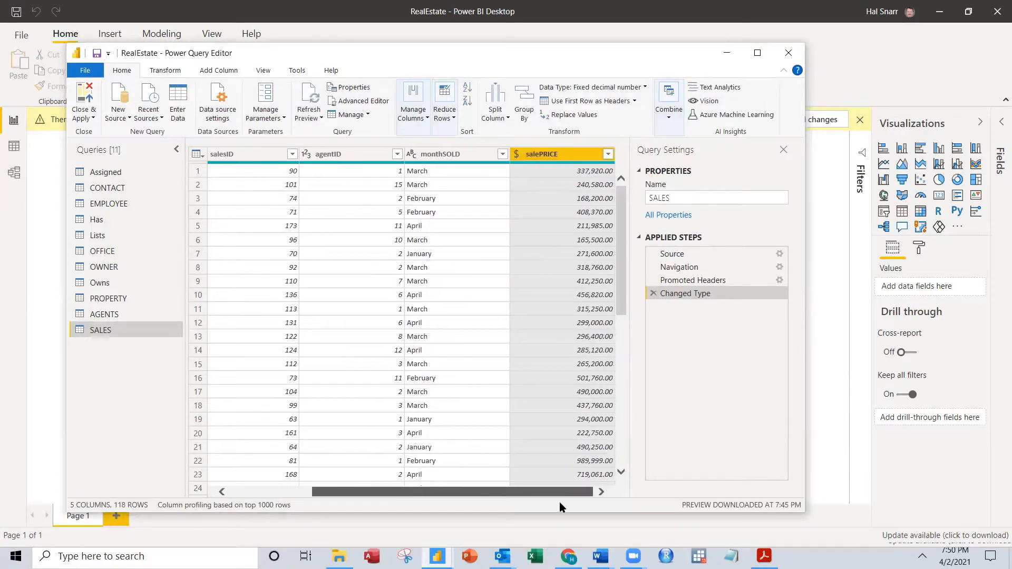
{"action": "left_click_drag", "start_coordinate": [517, 499], "coordinate": [385, 497]}
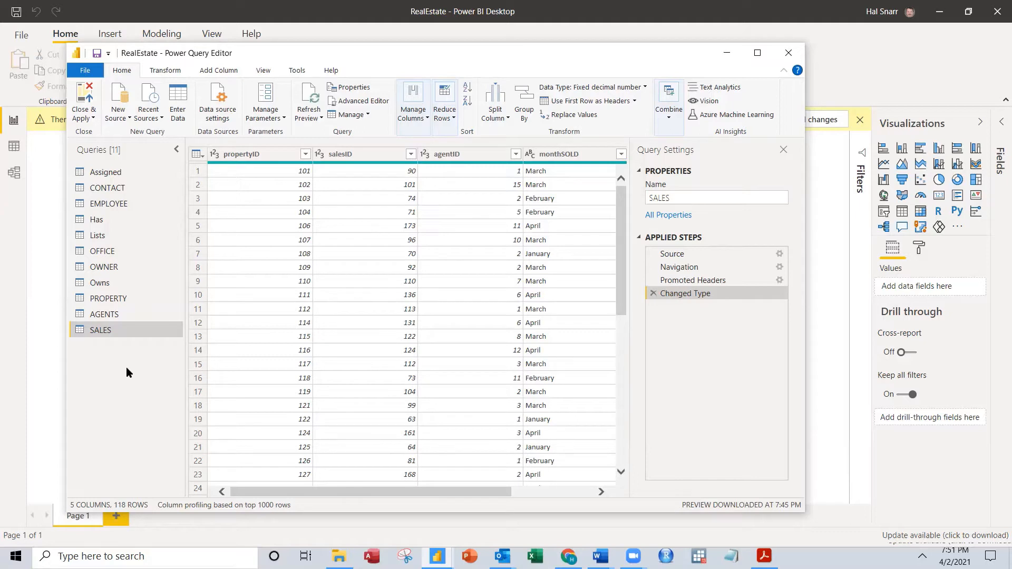
Duplicate the SALES query
{"action": "right_click", "coordinate": [118, 326]}
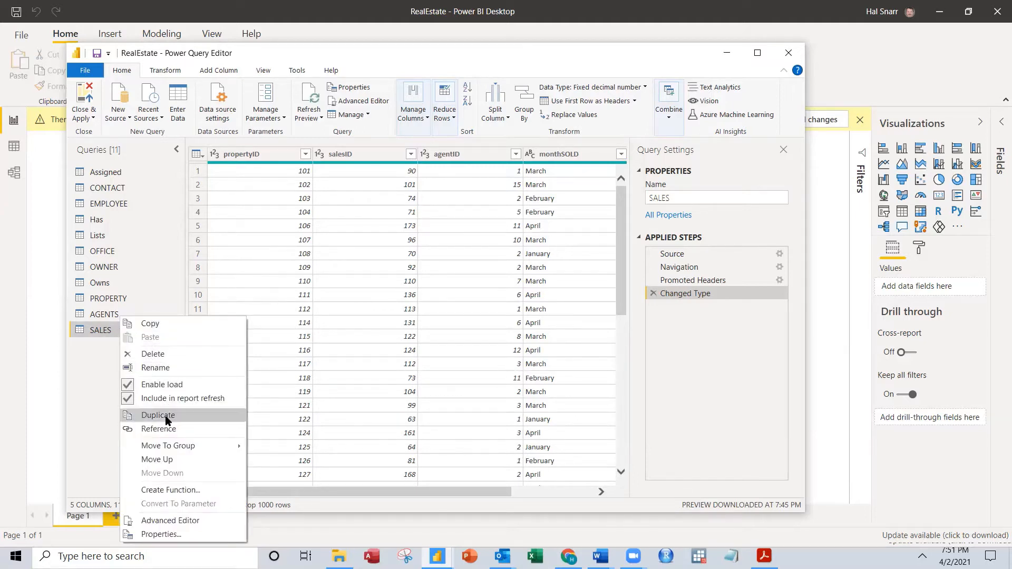
{"action": "left_click", "coordinate": [164, 415]}
{"action": "right_click", "coordinate": [112, 346]}
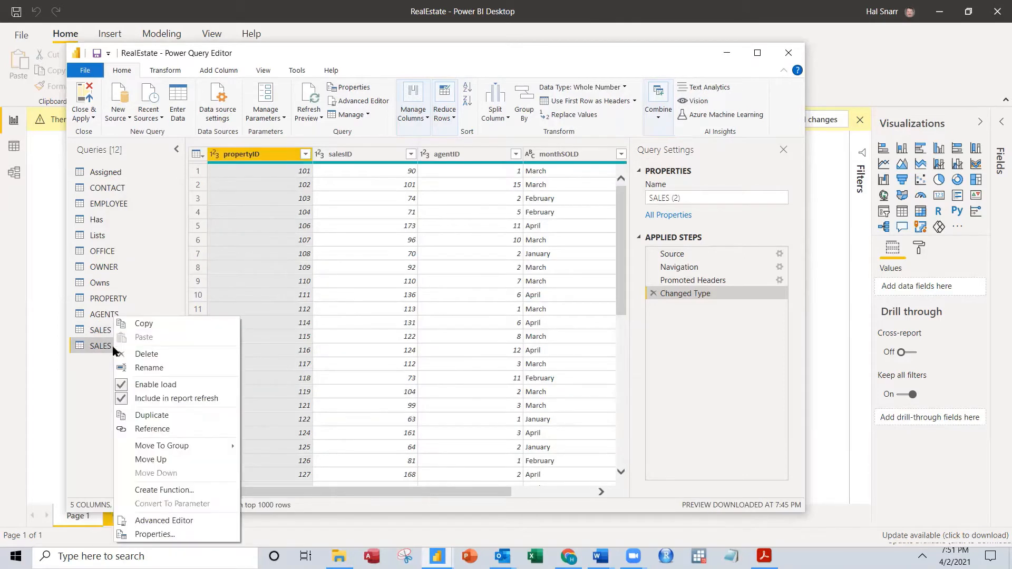
{"action": "left_click", "coordinate": [156, 358]}
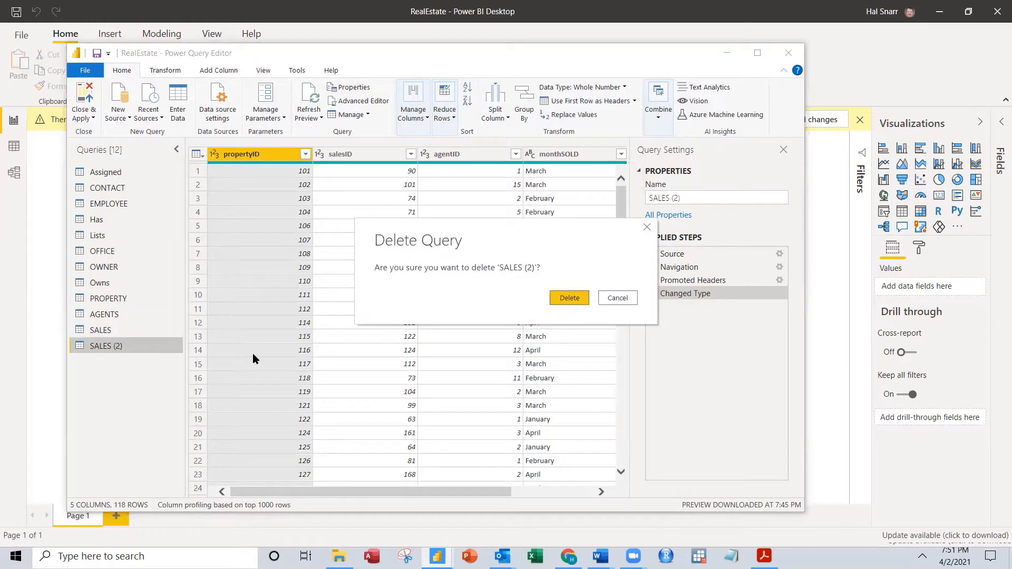
{"action": "left_click", "coordinate": [605, 299]}
Duplicate the copy of the SALES query once more and rename the first copy AgentCommissions
{"action": "right_click", "coordinate": [134, 350]}
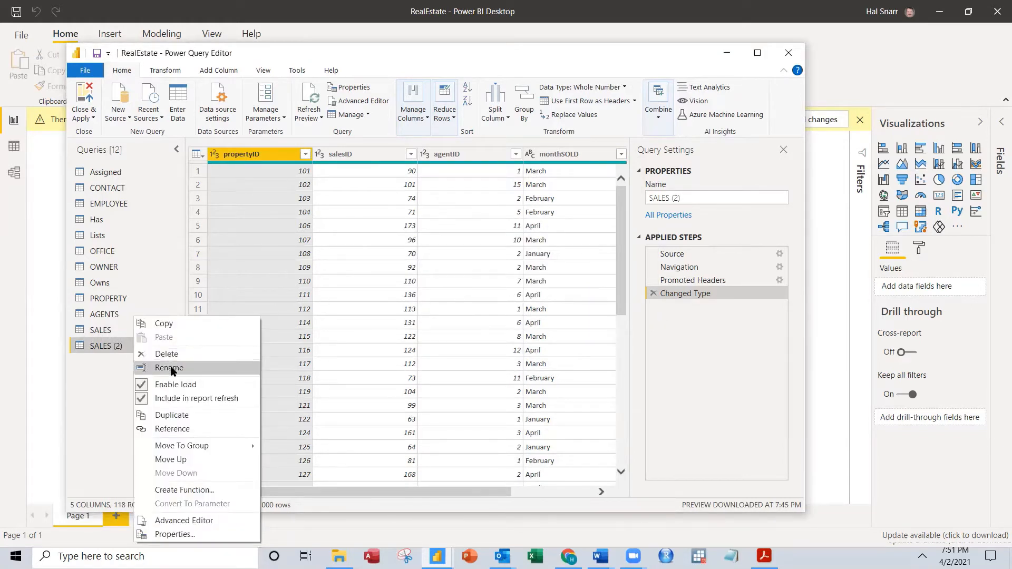
{"action": "left_click", "coordinate": [179, 416]}
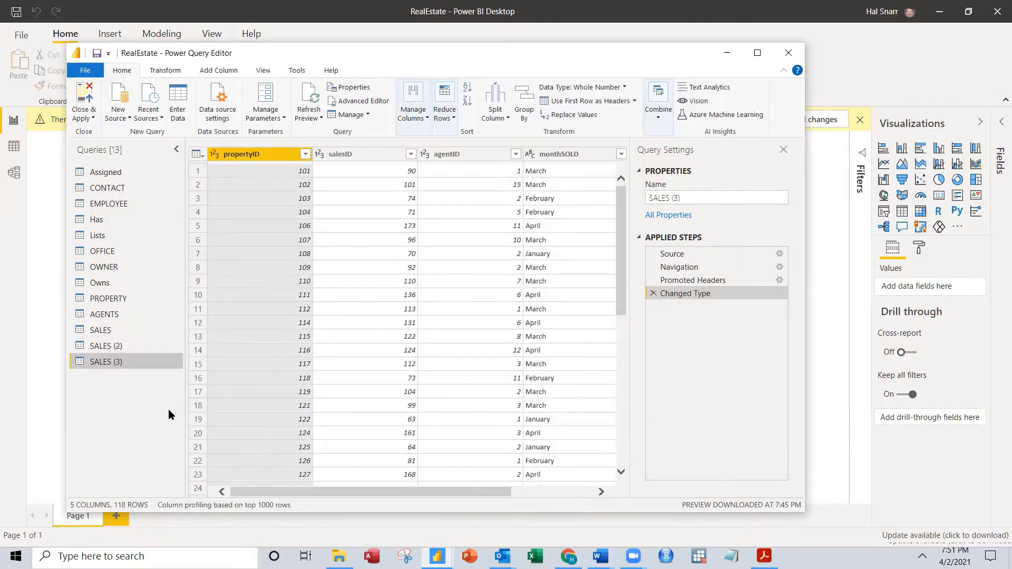
{"action": "left_click", "coordinate": [126, 346]}
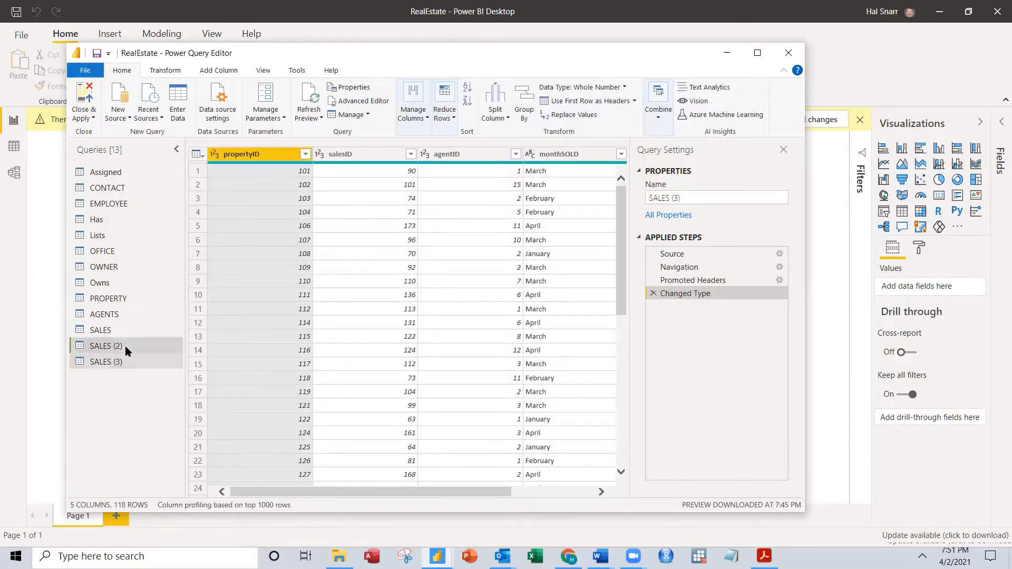
{"action": "right_click", "coordinate": [131, 350]}
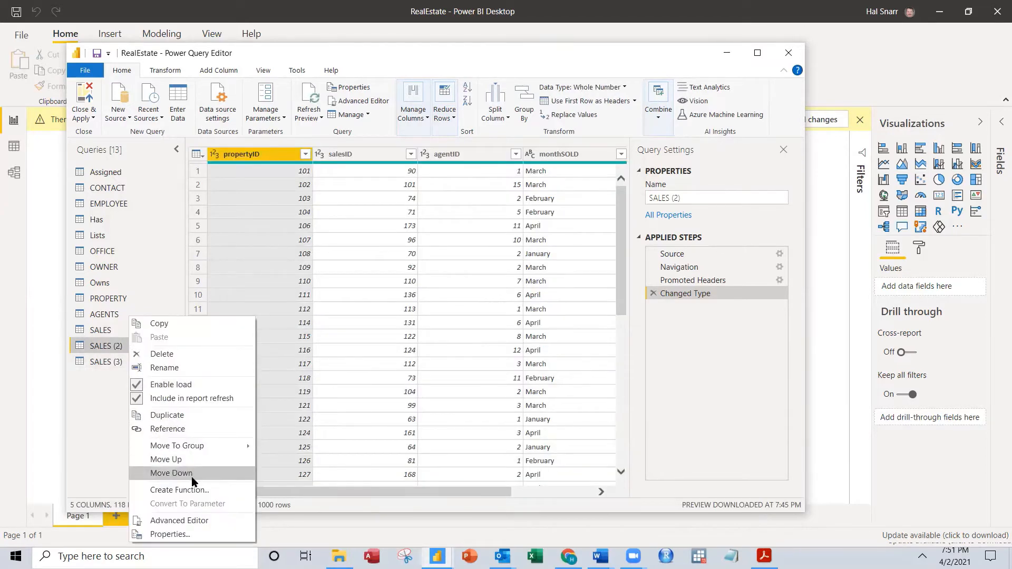
{"action": "left_click", "coordinate": [174, 368]}
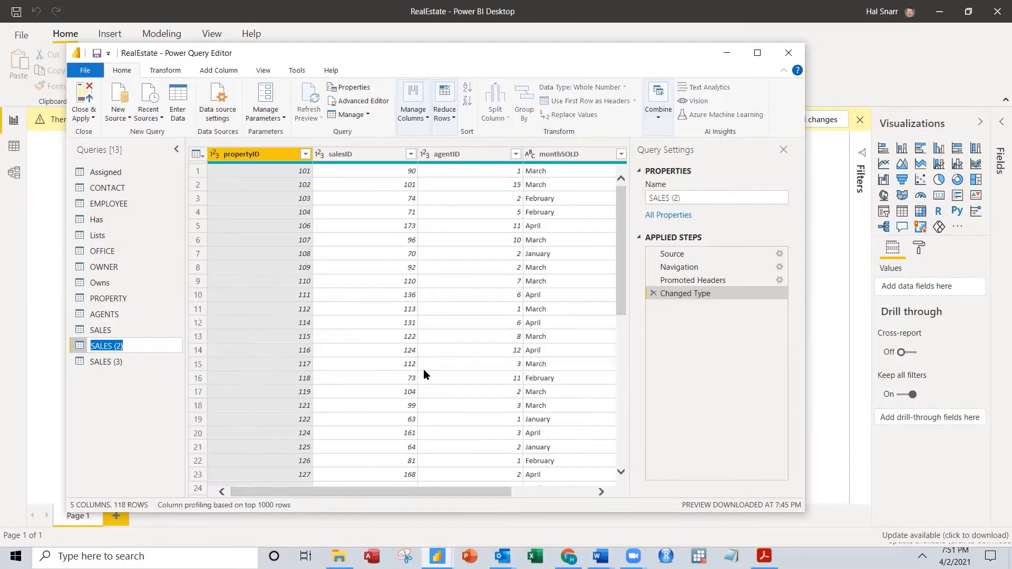
{"action": "type", "text": "AgentCommissions"}
{"action": "key", "text": "Return"}
Rename the second copy of the SALES query OwnerPortionPrice
{"action": "right_click", "coordinate": [112, 361]}
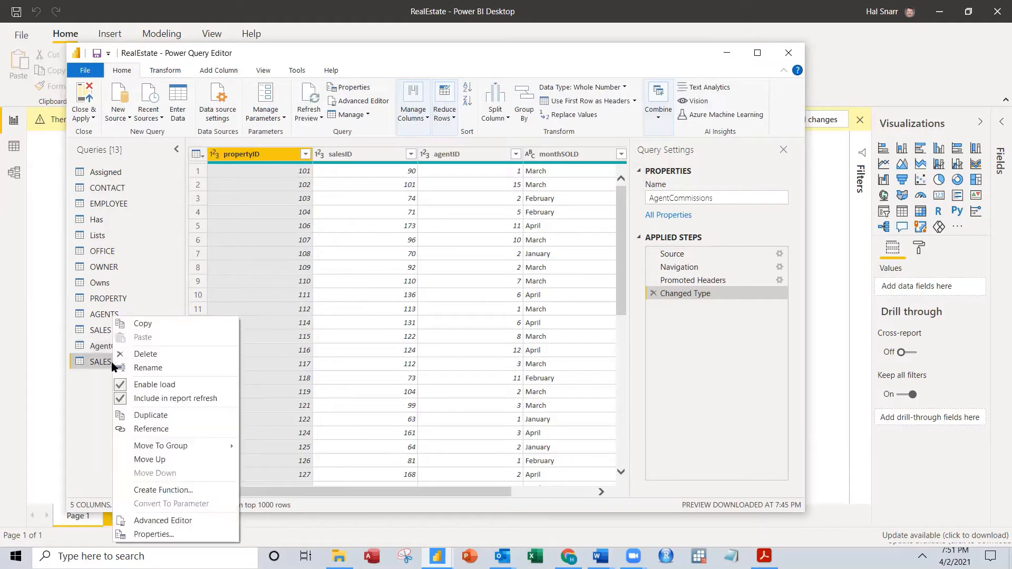
{"action": "left_click", "coordinate": [146, 368]}
{"action": "type", "text": "O"}
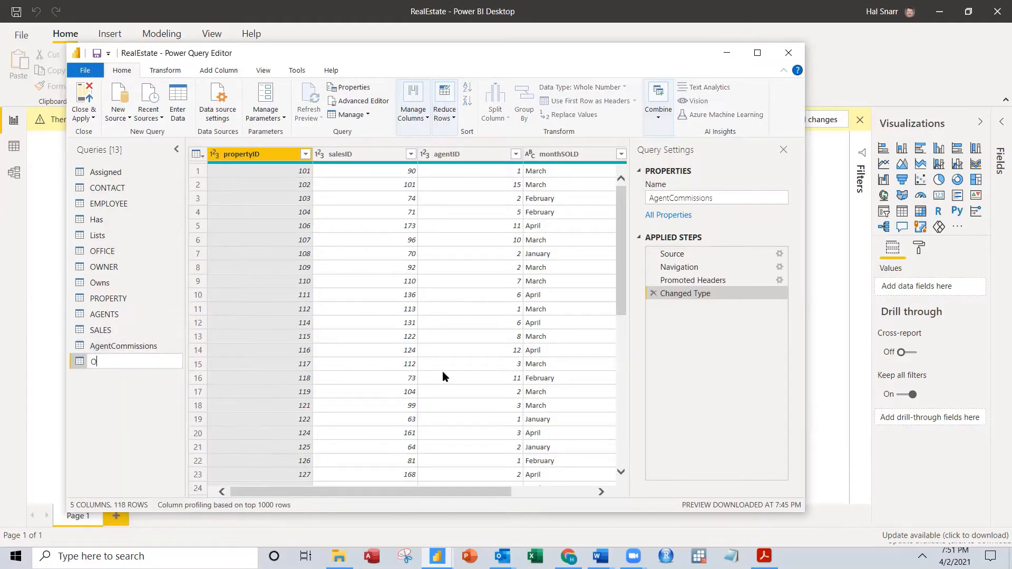
{"action": "type", "text": "wnerPortionPrice"}
{"action": "key", "text": "Return"}
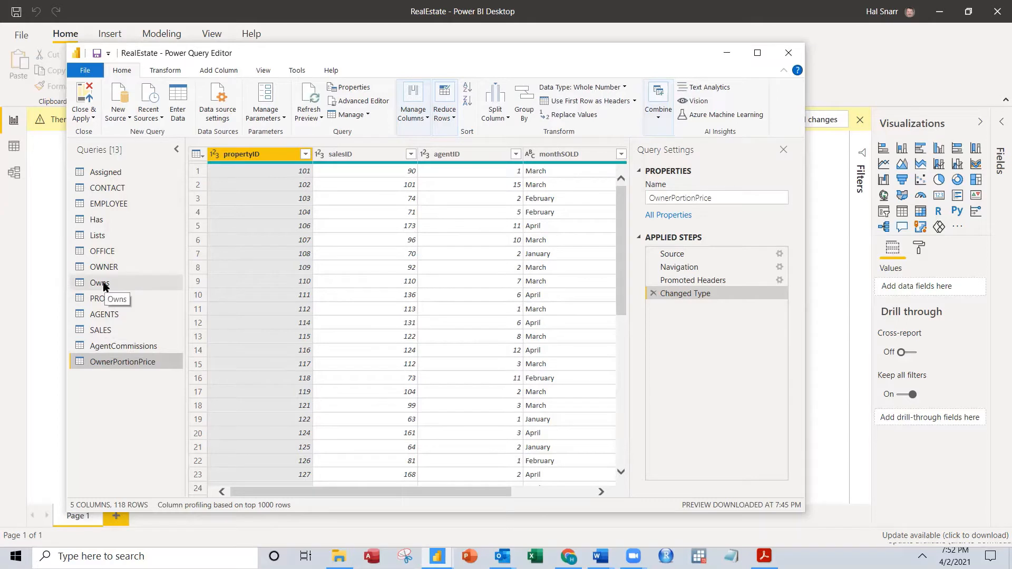
Start a Merge Queries operation with AgentCommissions as the first table
{"action": "left_click", "coordinate": [112, 348]}
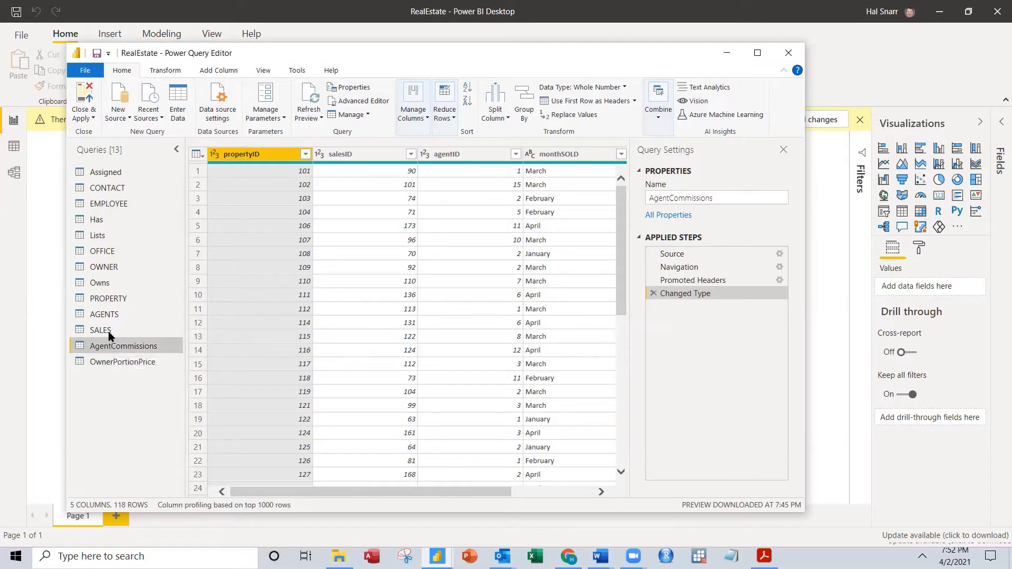
{"action": "left_click", "coordinate": [106, 315]}
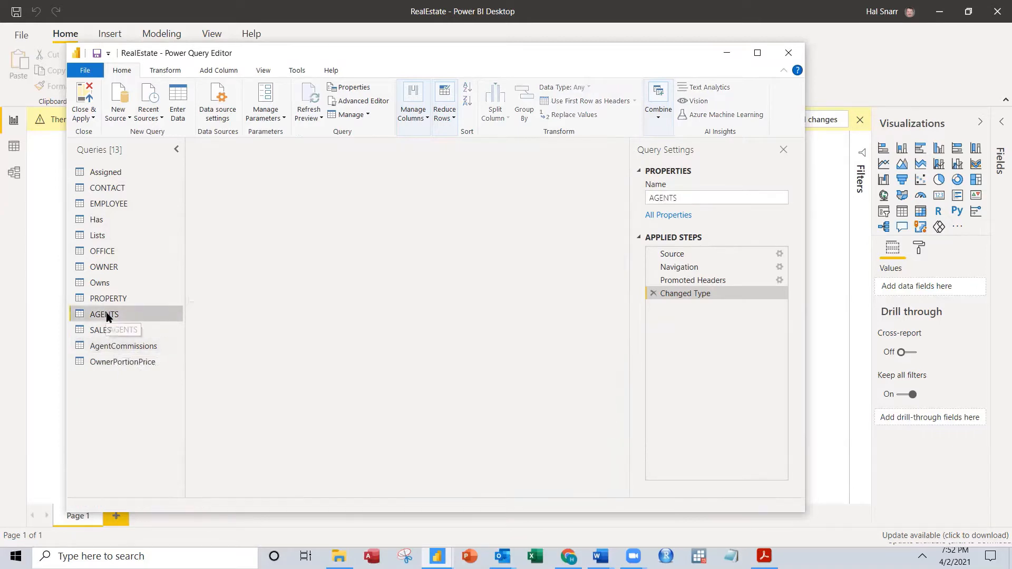
{"action": "left_click", "coordinate": [119, 347]}
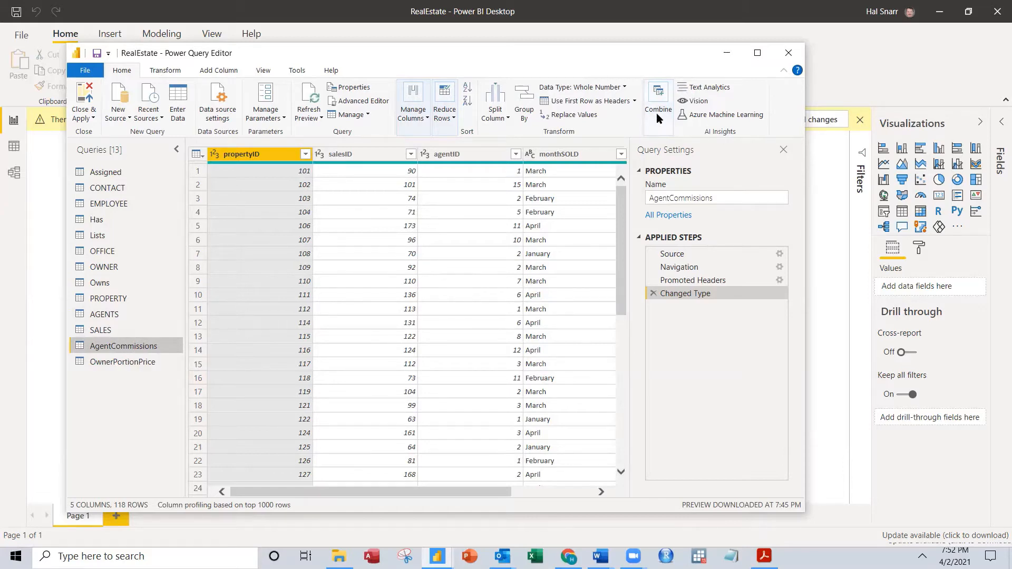
{"action": "left_click", "coordinate": [757, 54]}
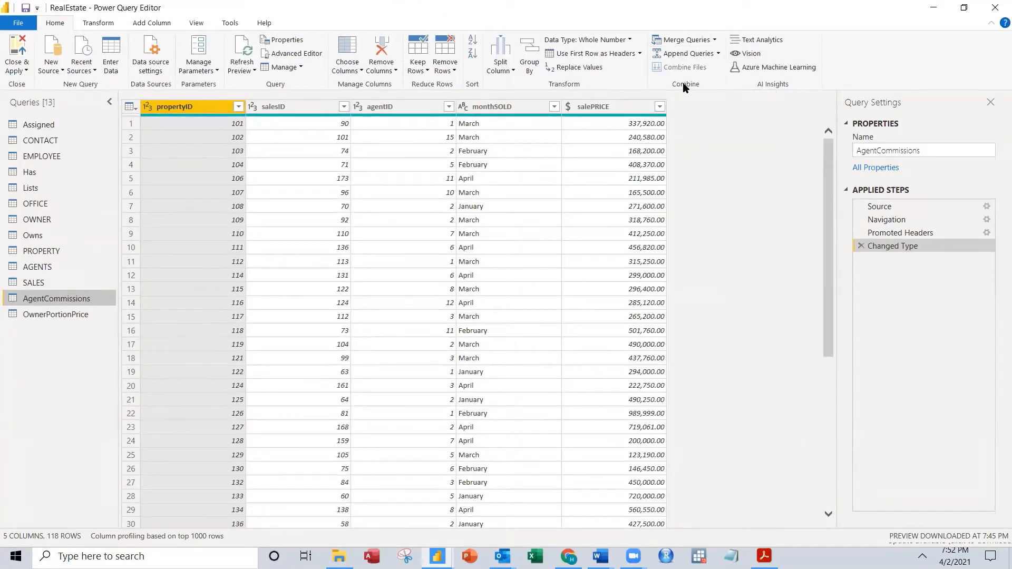
{"action": "left_click", "coordinate": [963, 8]}
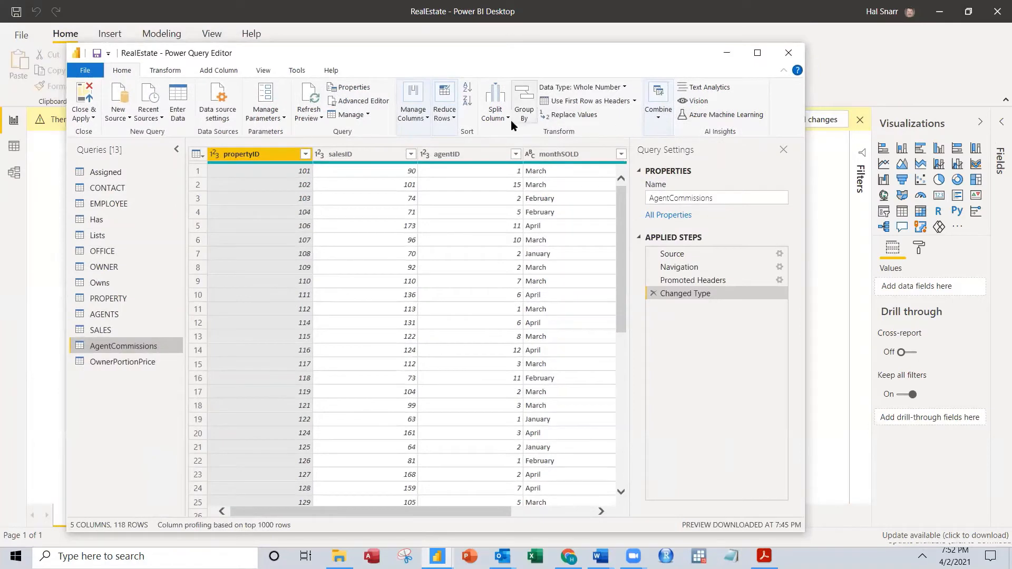
{"action": "left_click", "coordinate": [658, 121]}
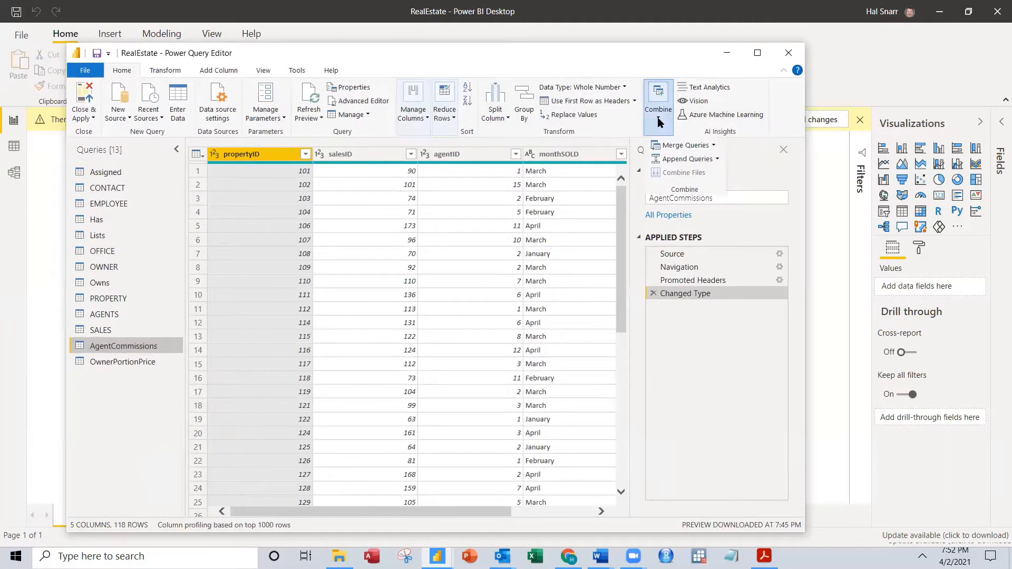
{"action": "left_click", "coordinate": [680, 148]}
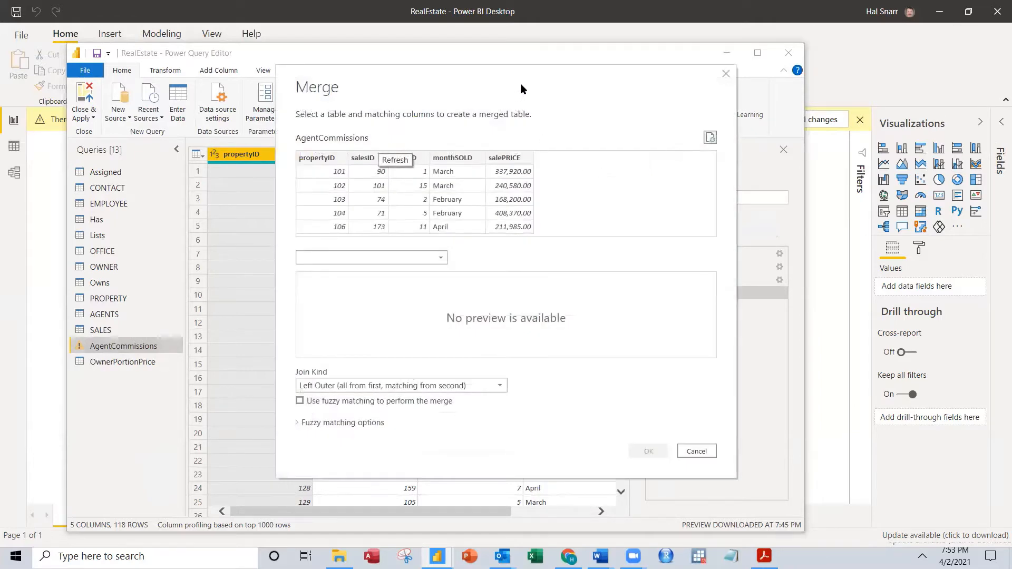
Choose AGENTS as the second table of the merge with AgentCommissions
{"action": "left_click_drag", "start_coordinate": [521, 83], "coordinate": [620, 105]}
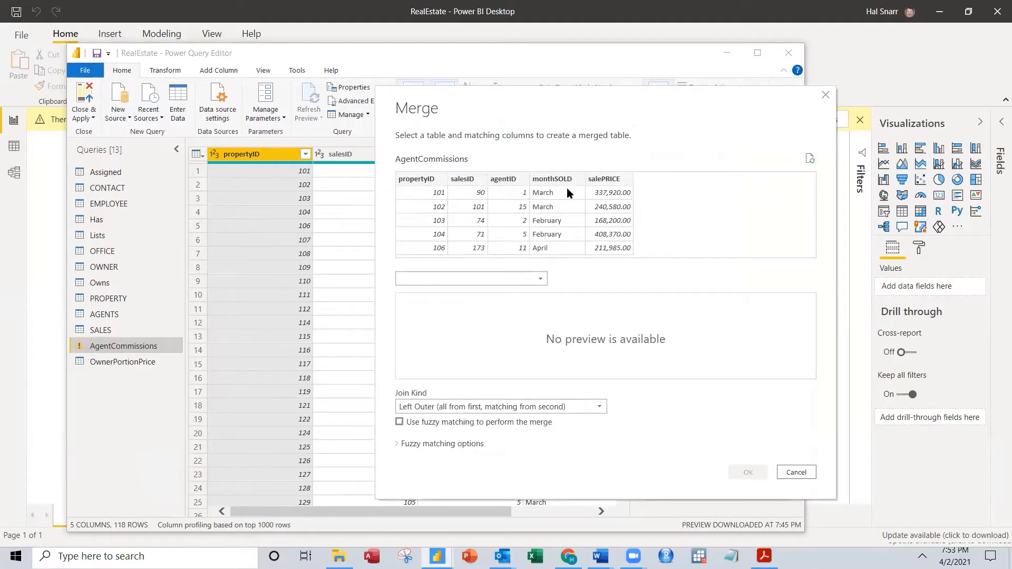
{"action": "left_click", "coordinate": [445, 279]}
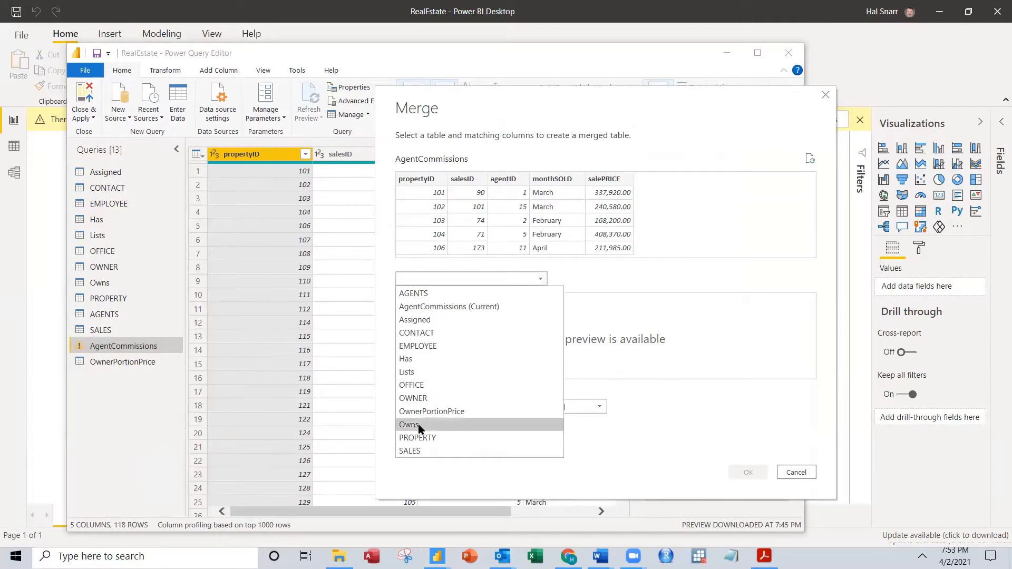
{"action": "left_click", "coordinate": [428, 307]}
{"action": "left_click", "coordinate": [480, 284]}
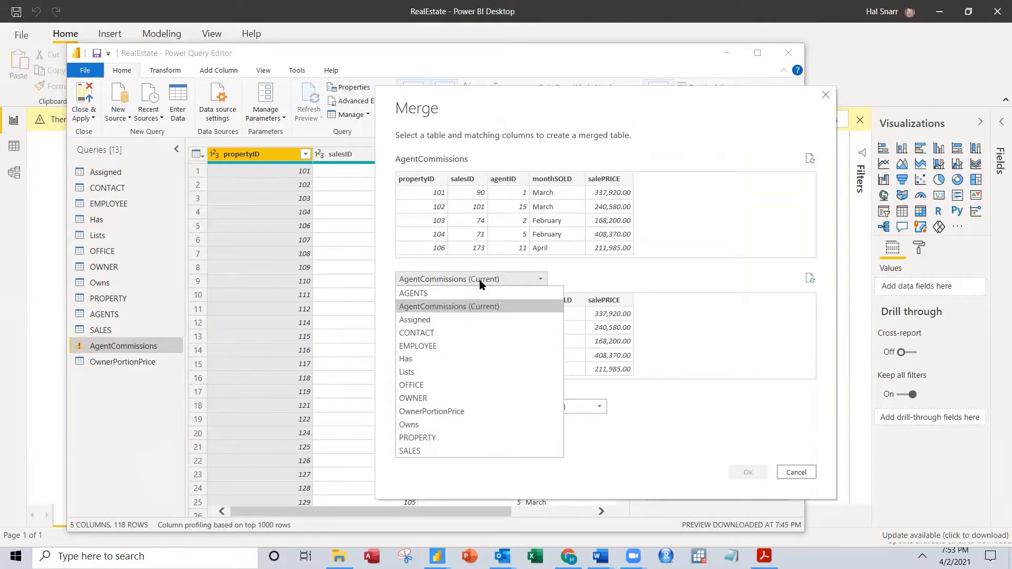
{"action": "left_click", "coordinate": [426, 291]}
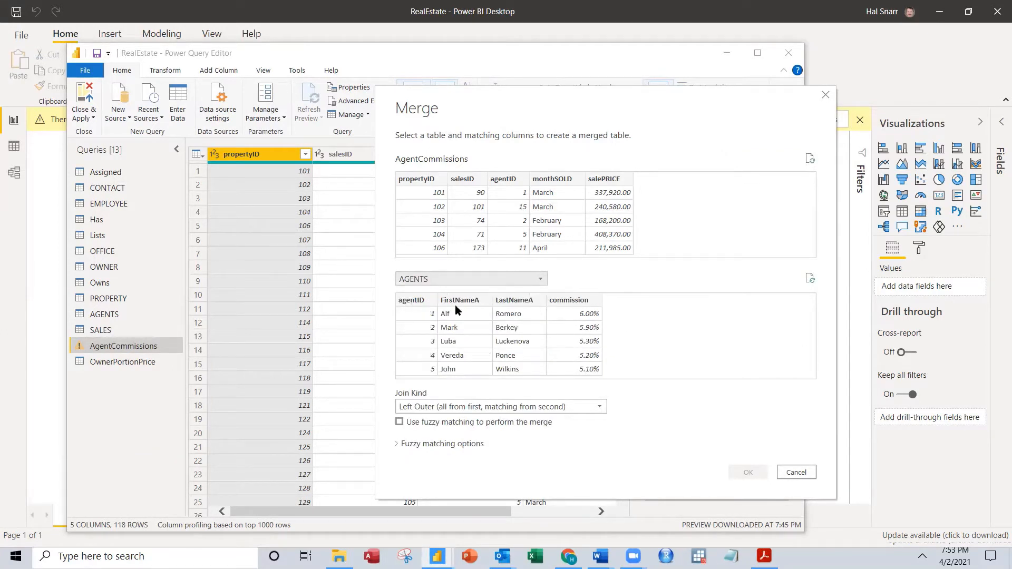
Match the two tables on agentID and merge them with an Inner (only matching rows) join
{"action": "left_click", "coordinate": [420, 301]}
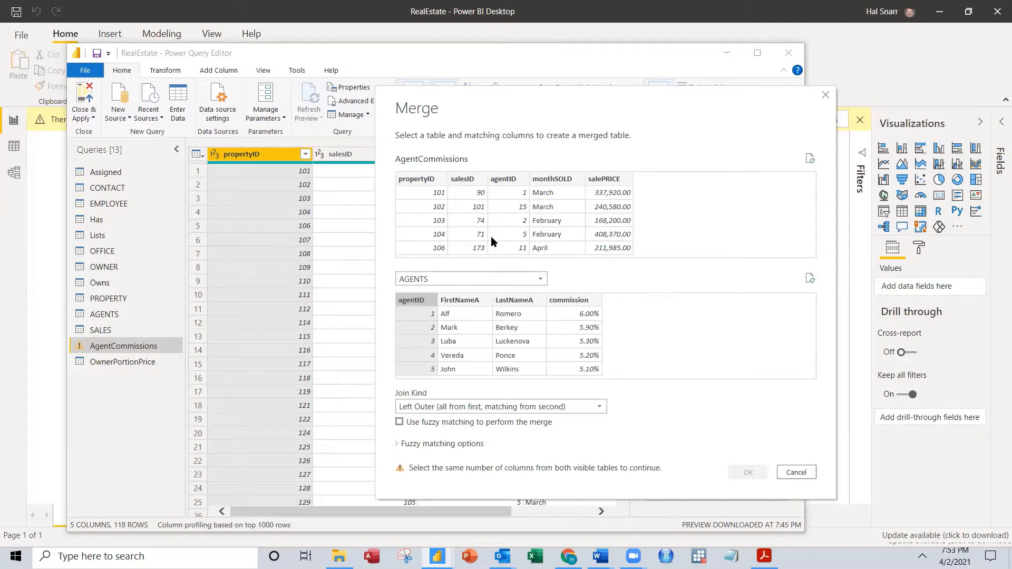
{"action": "left_click", "coordinate": [503, 179]}
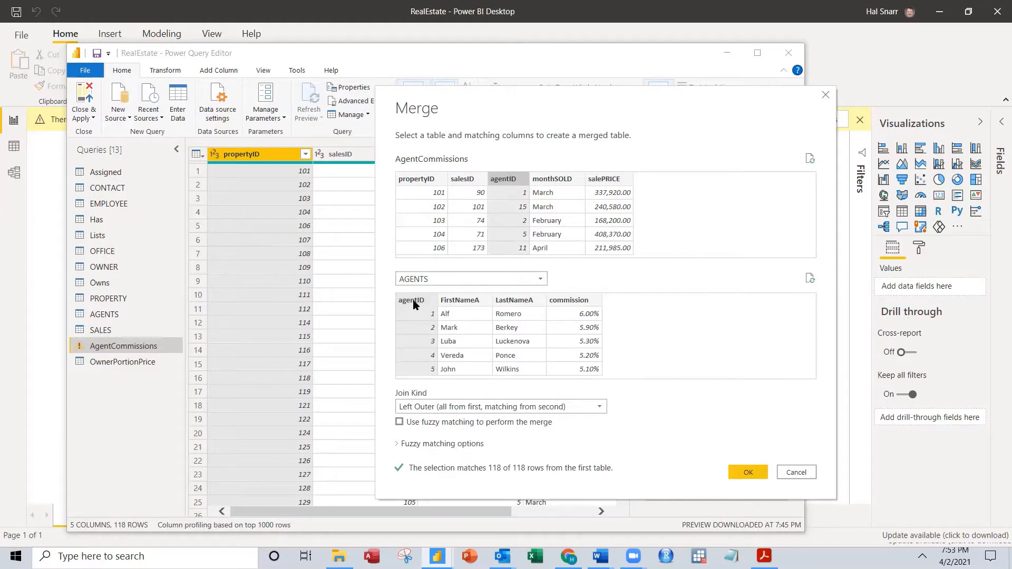
{"action": "left_click", "coordinate": [496, 410]}
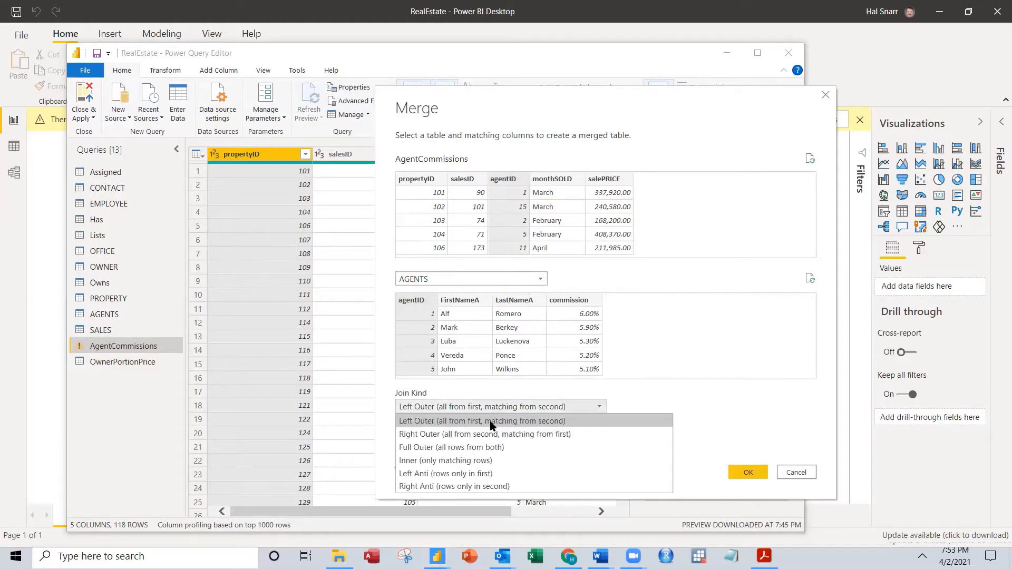
{"action": "left_click", "coordinate": [485, 461]}
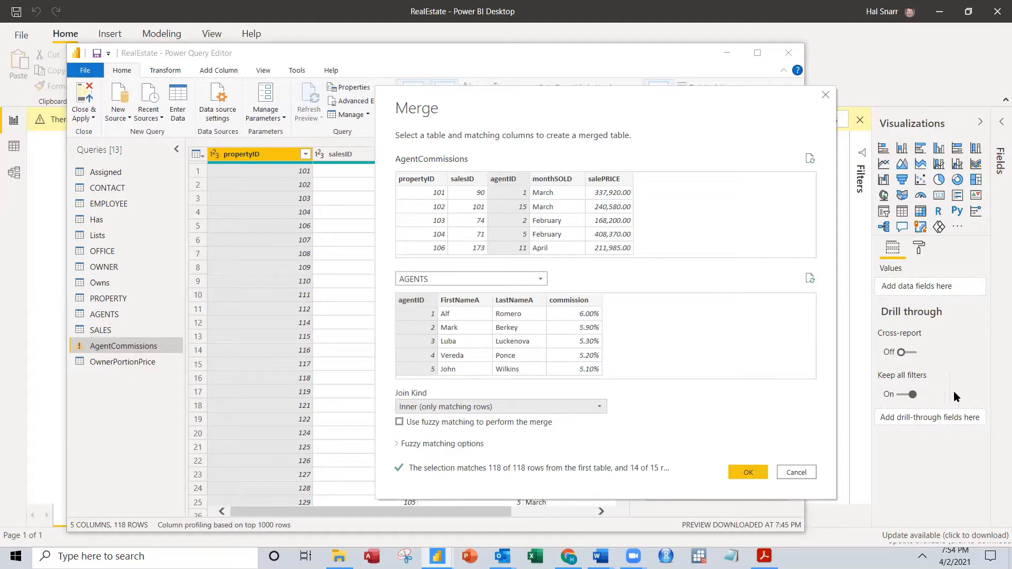
{"action": "left_click", "coordinate": [749, 472]}
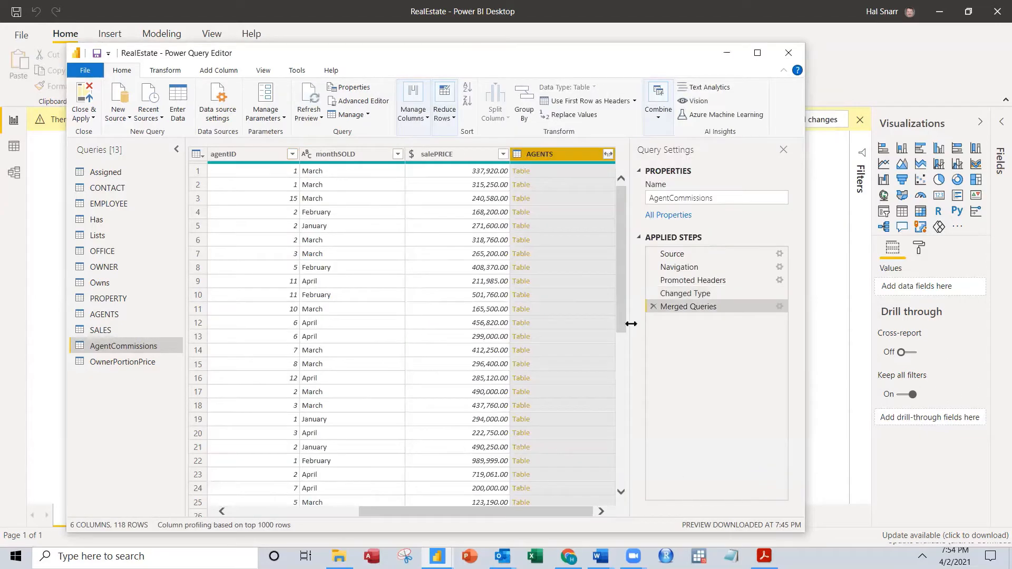
Expand the merged AGENTS column into FirstNameA, LastNameA and commission, using the original column name as prefix
{"action": "left_click", "coordinate": [608, 154]}
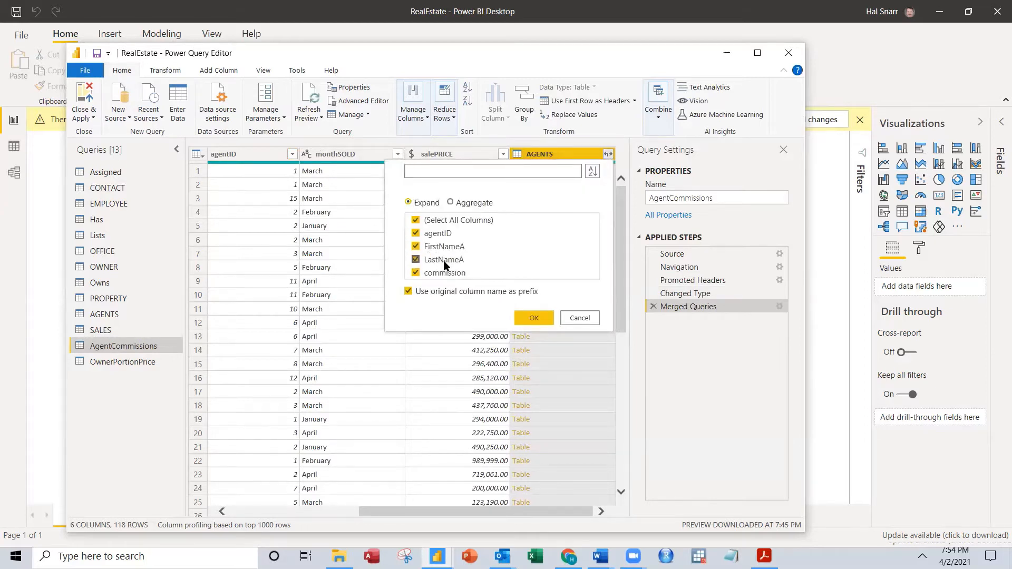
{"action": "left_click", "coordinate": [417, 234]}
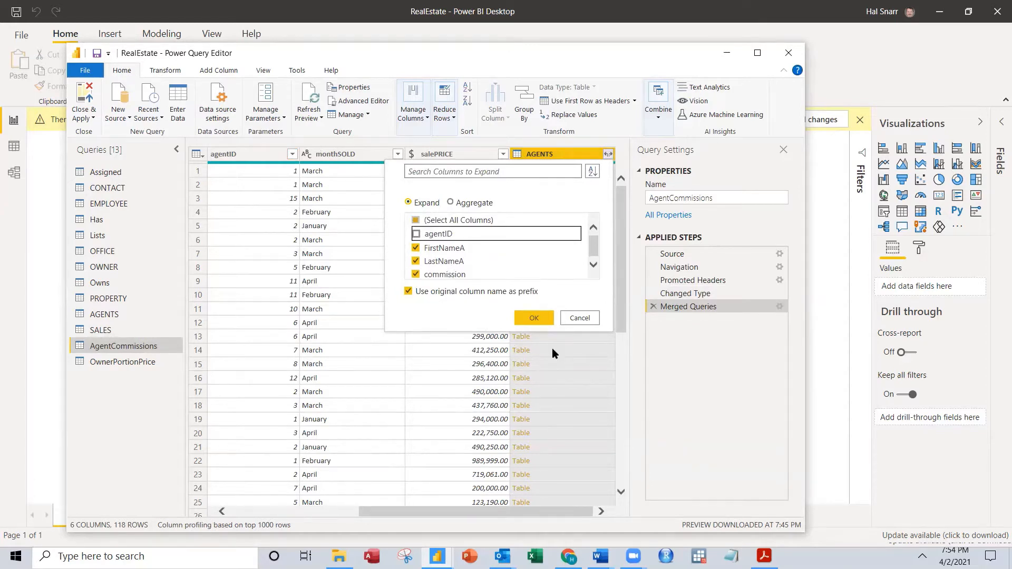
{"action": "left_click", "coordinate": [534, 317]}
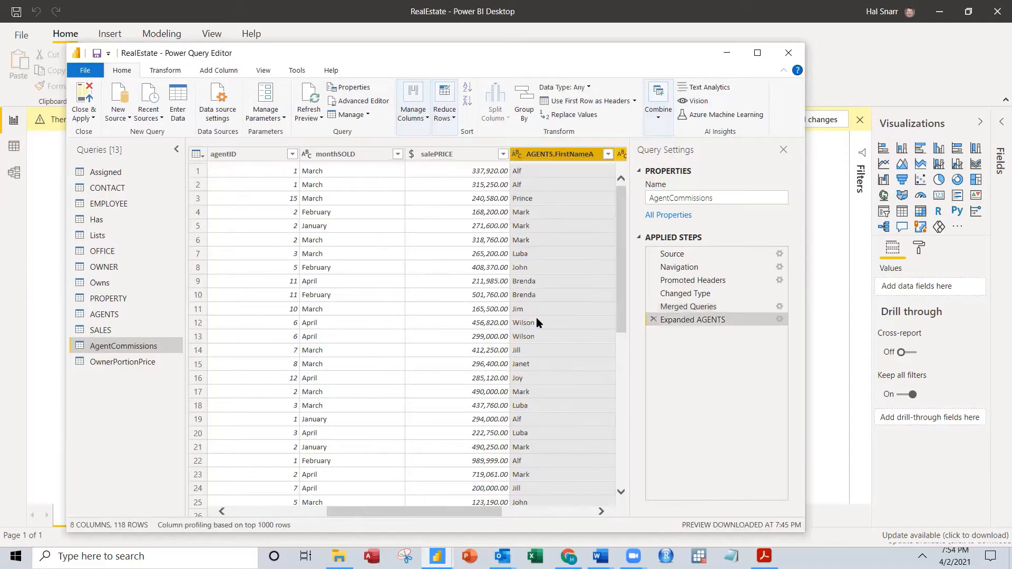
{"action": "left_click_drag", "start_coordinate": [491, 513], "coordinate": [557, 520]}
Check the settings of the AGENTS expansion and delete that step from the AgentCommissions query
{"action": "double_click", "coordinate": [692, 320]}
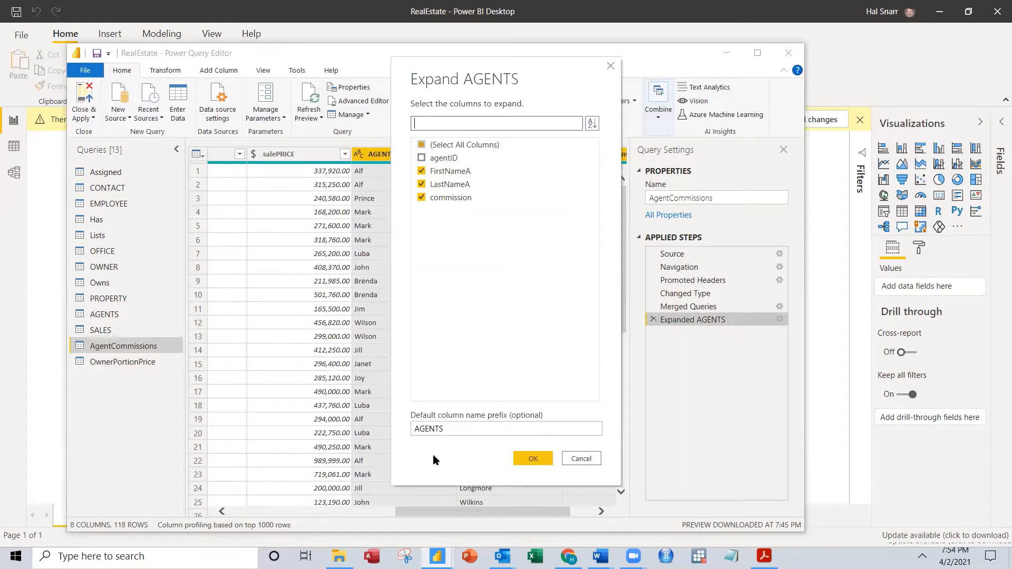
{"action": "left_click", "coordinate": [580, 459]}
{"action": "left_click", "coordinate": [654, 320]}
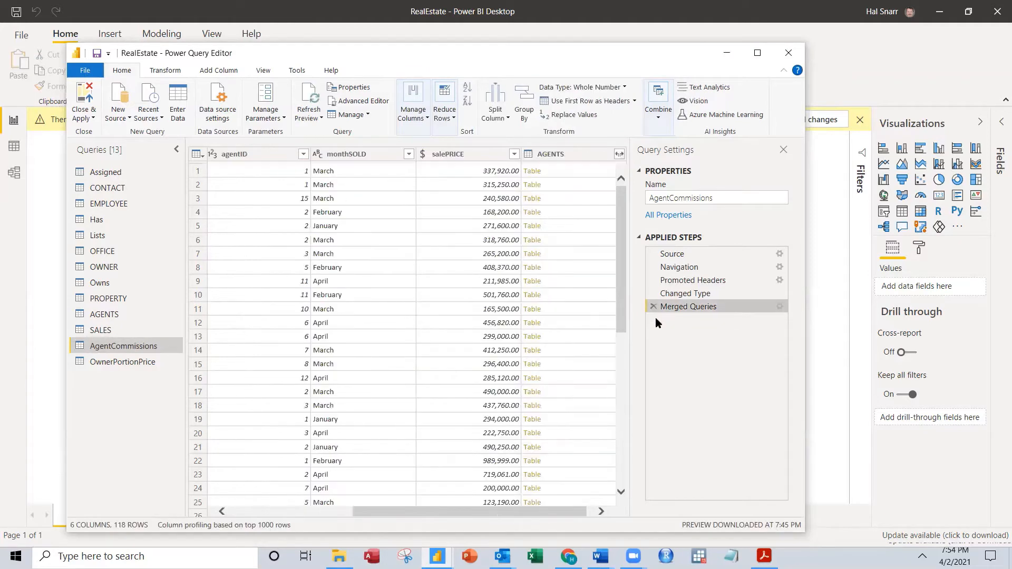
Expand the AGENTS column without the original column name prefix, including FirstNameA, LastNameA and commission but not agentID
{"action": "left_click", "coordinate": [621, 154]}
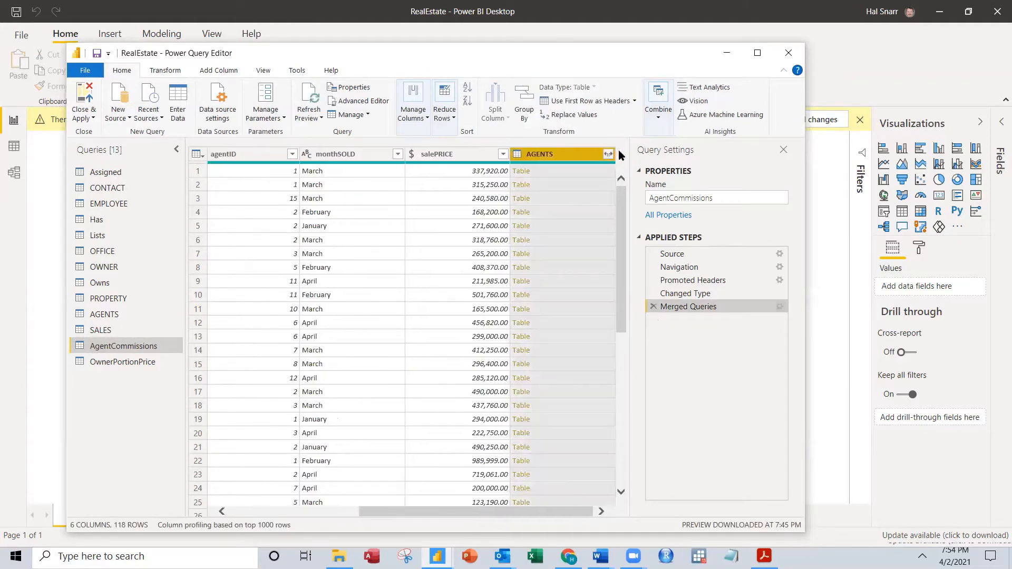
{"action": "left_click", "coordinate": [609, 154]}
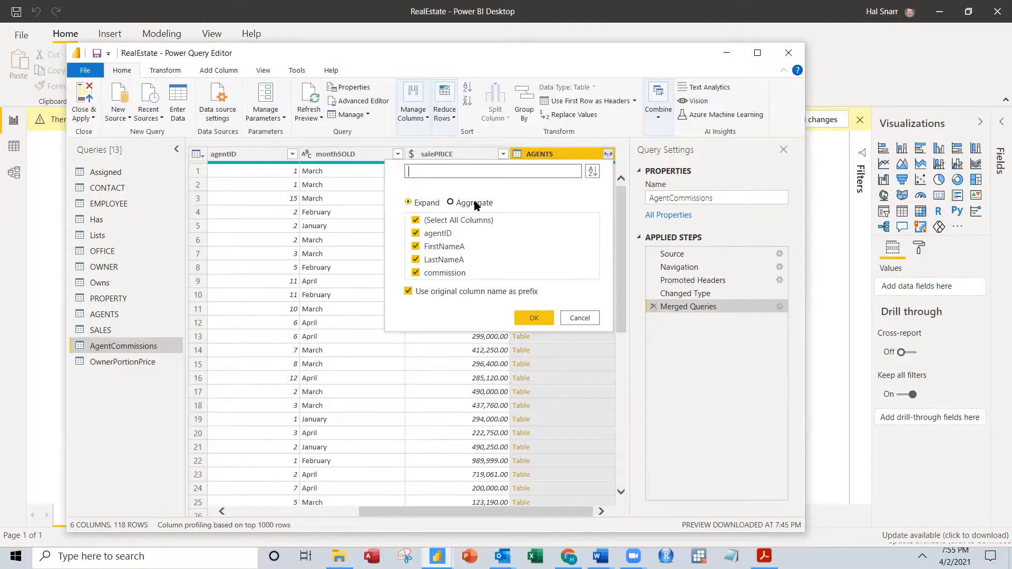
{"action": "left_click", "coordinate": [409, 292]}
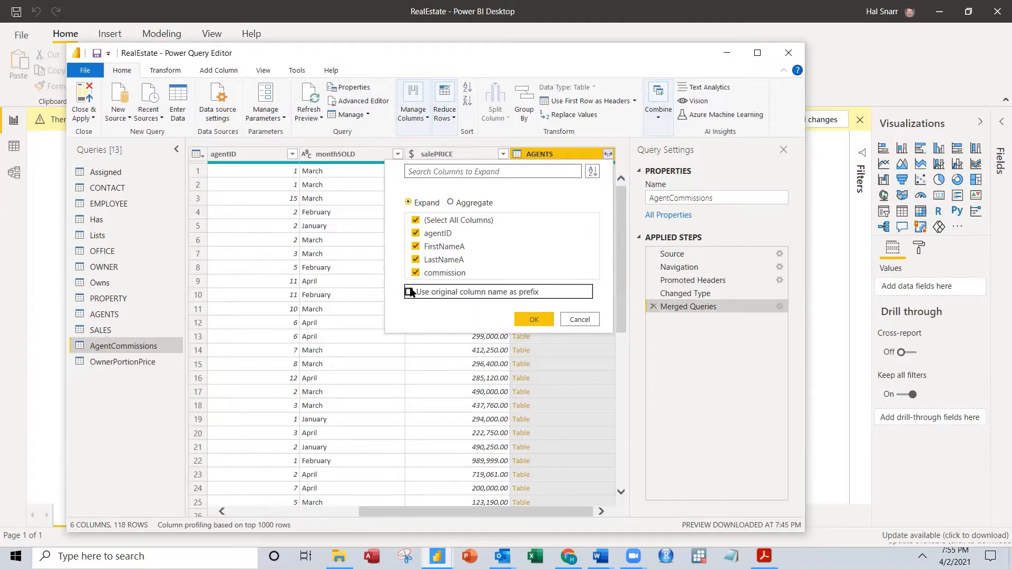
{"action": "left_click", "coordinate": [415, 234]}
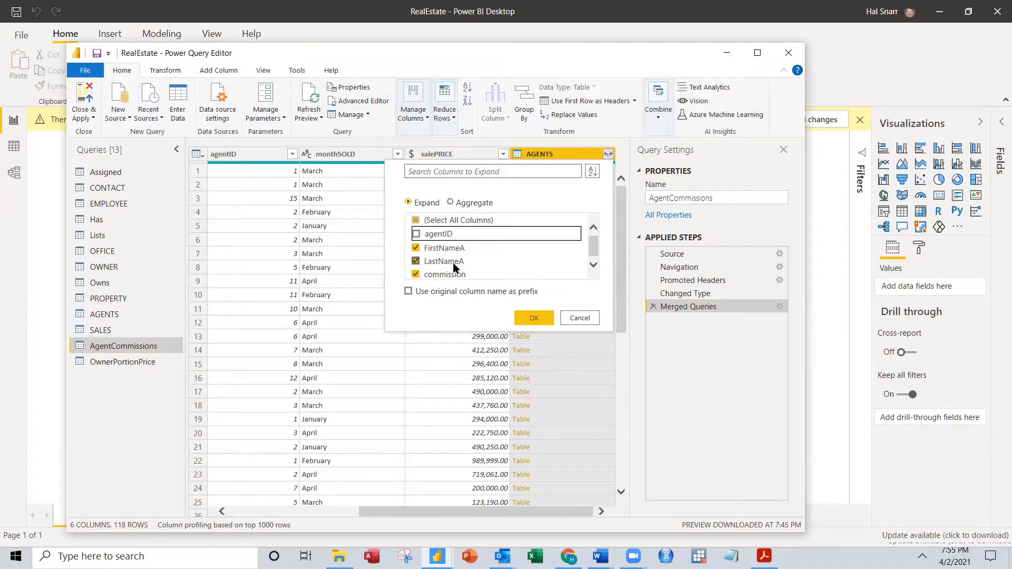
{"action": "left_click", "coordinate": [541, 318]}
{"action": "left_click_drag", "start_coordinate": [492, 512], "coordinate": [594, 511]}
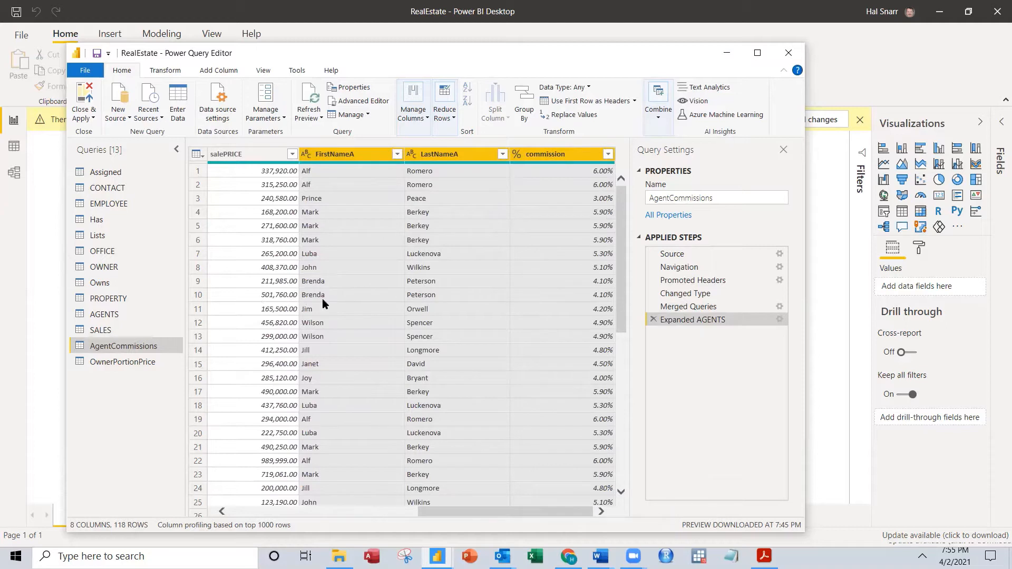
Select the commission and salePRICE columns, and remove the Expanded AGENTS step from AgentCommissions
{"action": "left_click", "coordinate": [544, 155]}
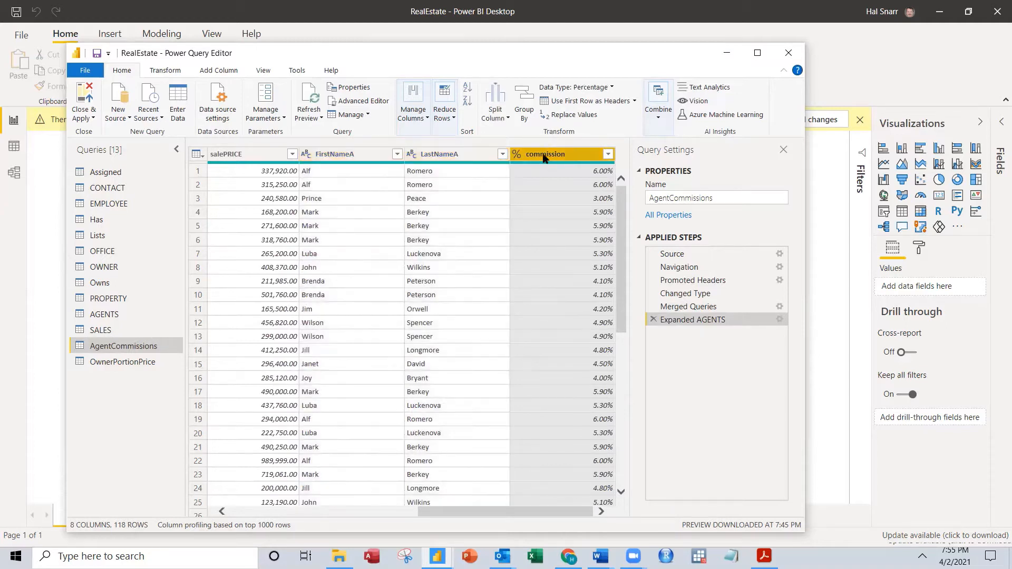
{"action": "left_click", "coordinate": [256, 155], "text": "ctrl"}
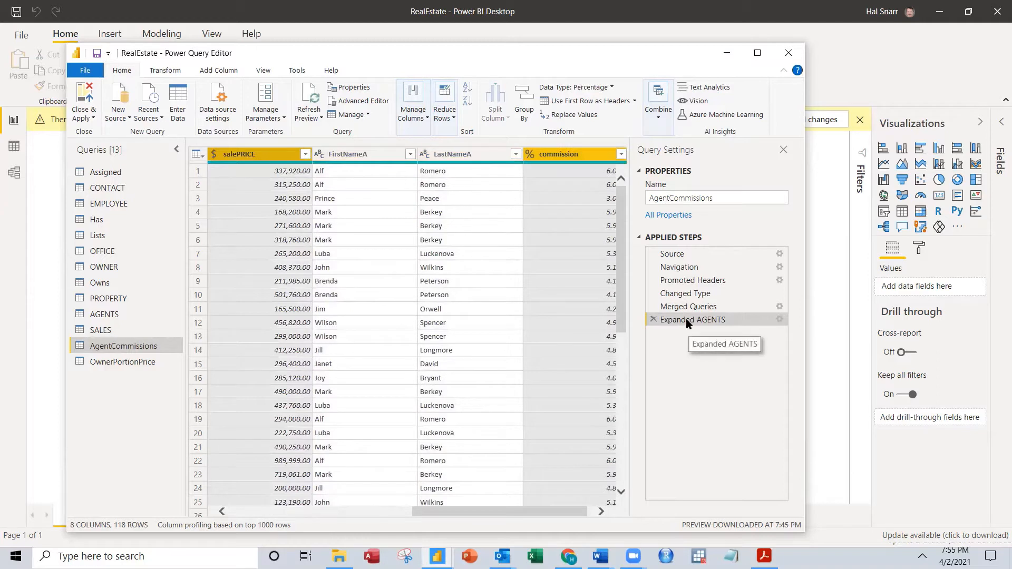
{"action": "left_click", "coordinate": [653, 320]}
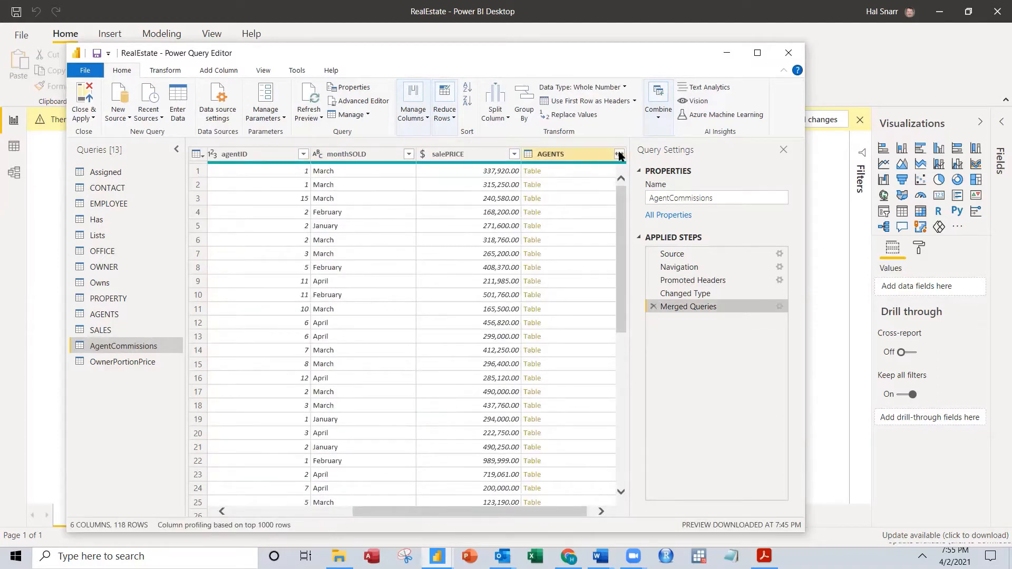
Expand the AGENTS column again into FirstNameA, LastNameA and commission, leaving out agentID and the column name prefix
{"action": "left_click", "coordinate": [619, 154]}
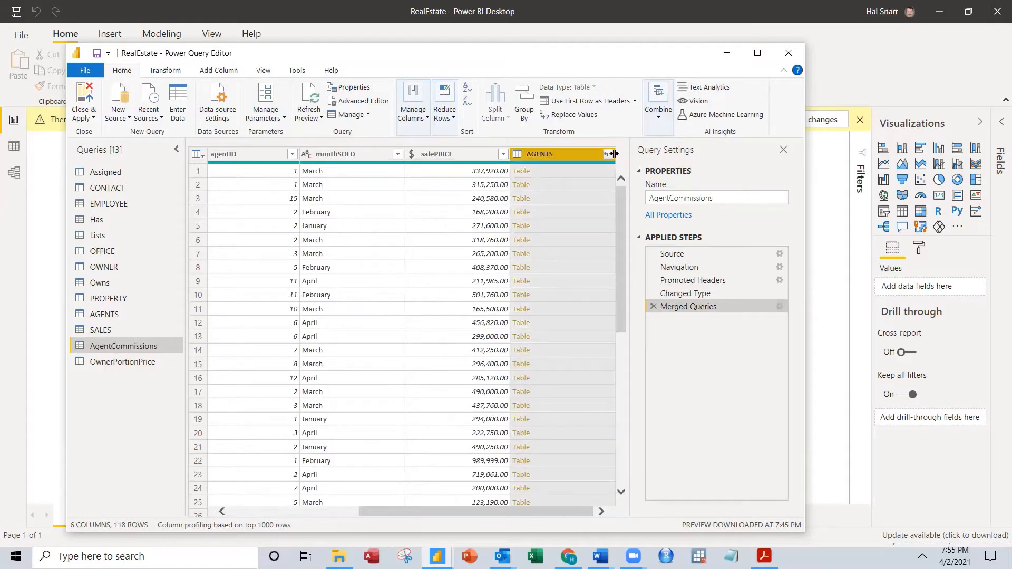
{"action": "left_click", "coordinate": [608, 155]}
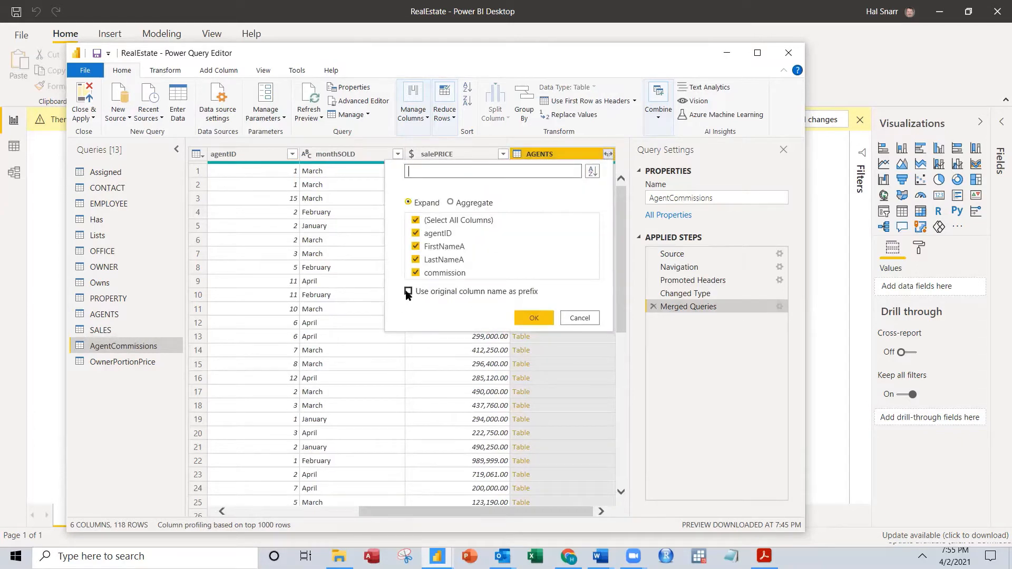
{"action": "left_click", "coordinate": [415, 235]}
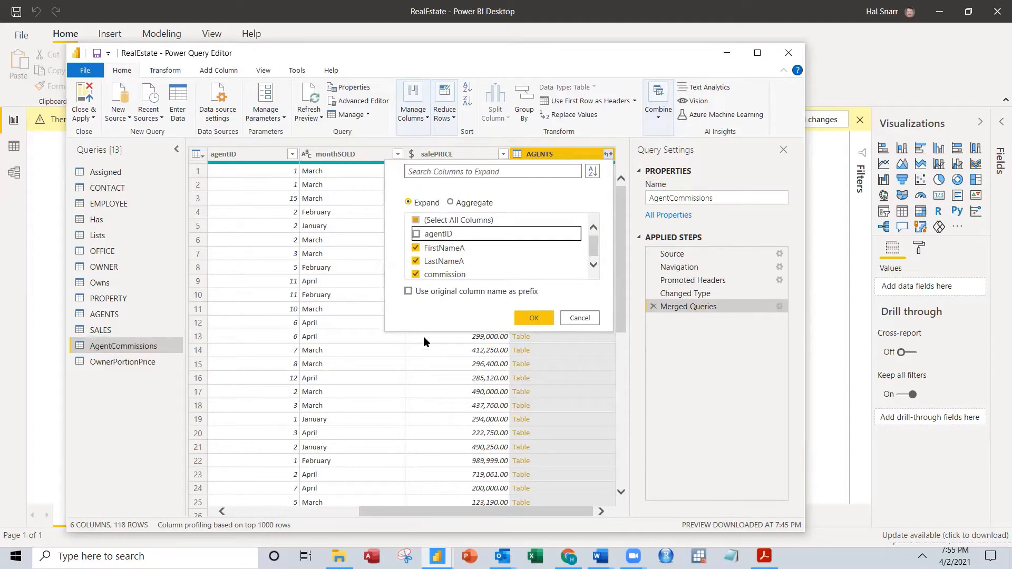
{"action": "left_click", "coordinate": [547, 317]}
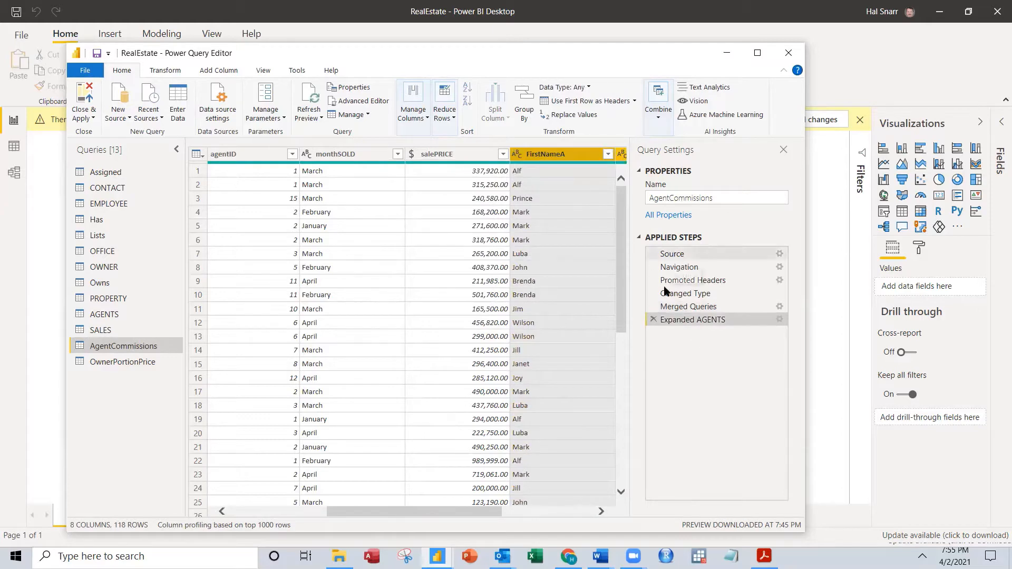
Review the AgentCommissions data at its applied steps from Source through Expanded AGENTS, including the expanded agent columns
{"action": "left_click", "coordinate": [680, 256]}
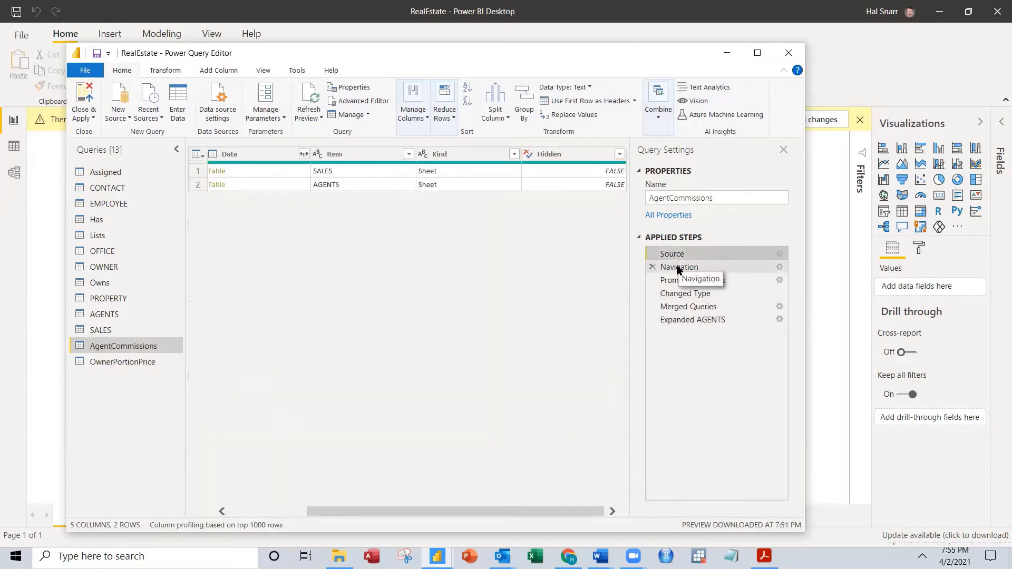
{"action": "left_click", "coordinate": [679, 267]}
{"action": "left_click", "coordinate": [676, 295]}
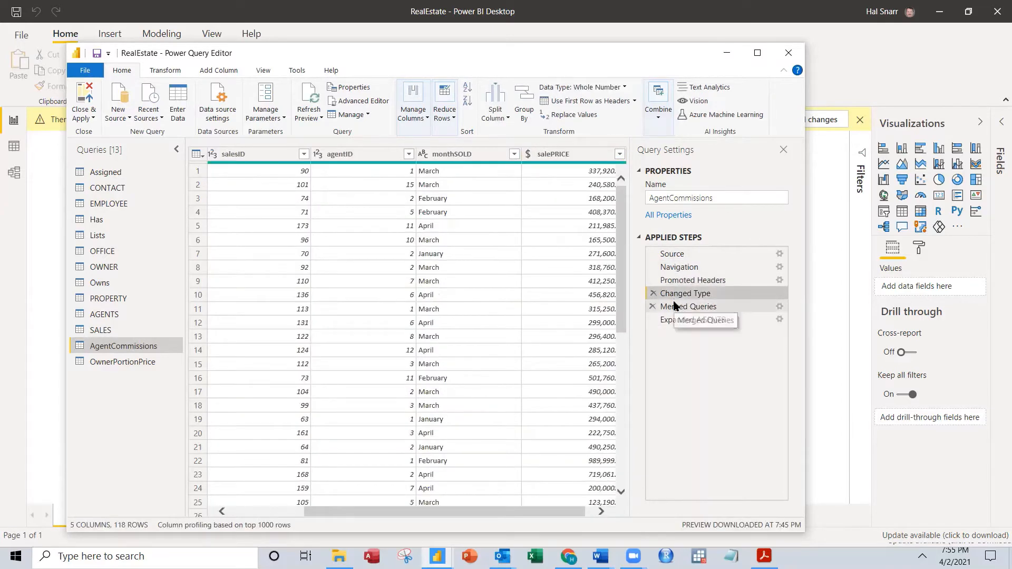
{"action": "left_click", "coordinate": [678, 306]}
{"action": "left_click", "coordinate": [668, 322]}
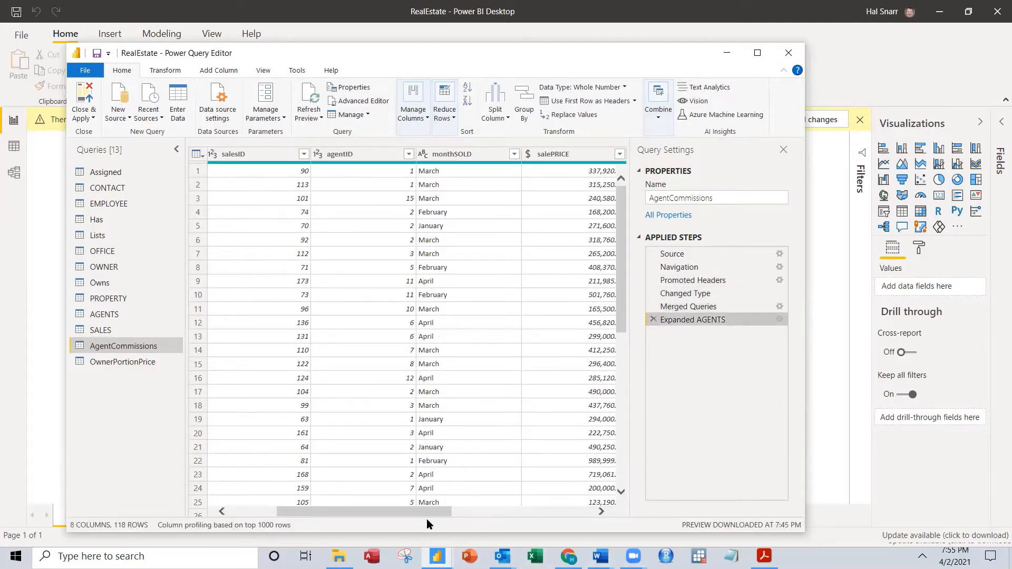
{"action": "left_click_drag", "start_coordinate": [430, 510], "coordinate": [599, 520]}
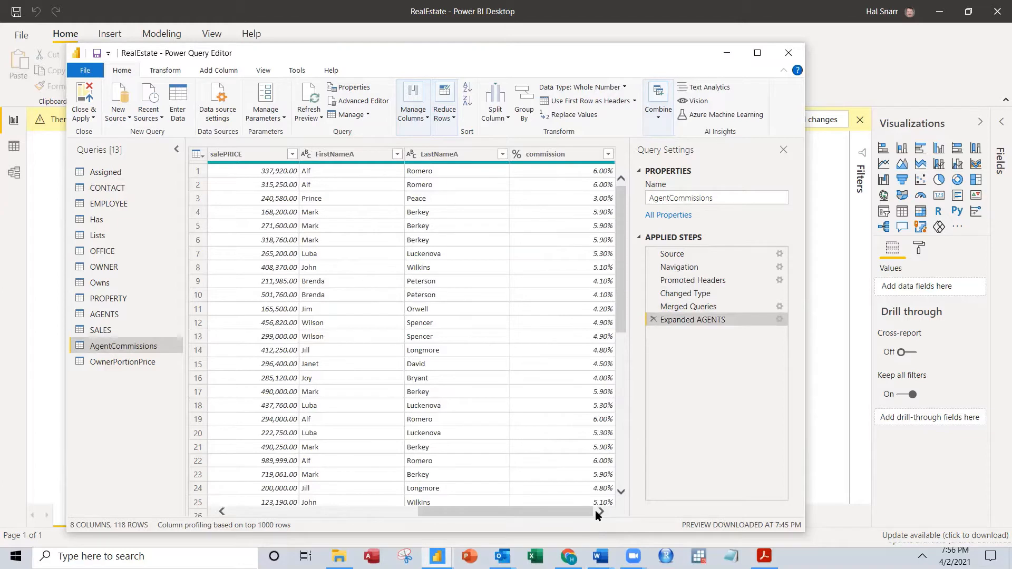
Start a custom column named Commission in the AgentCommissions query, with the salePRICE and commission columns selected
{"action": "left_click", "coordinate": [247, 154]}
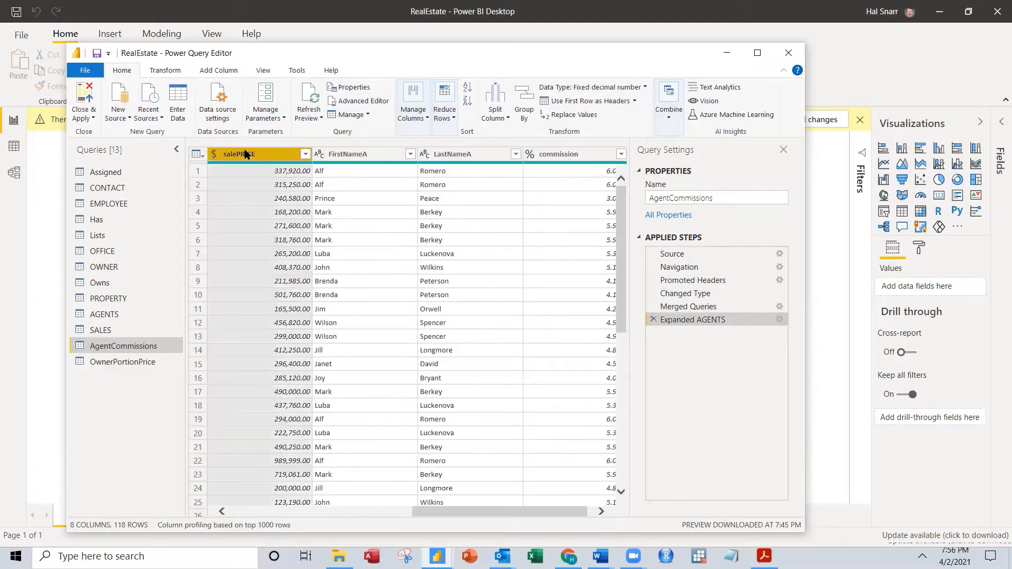
{"action": "left_click", "coordinate": [532, 154], "text": "ctrl"}
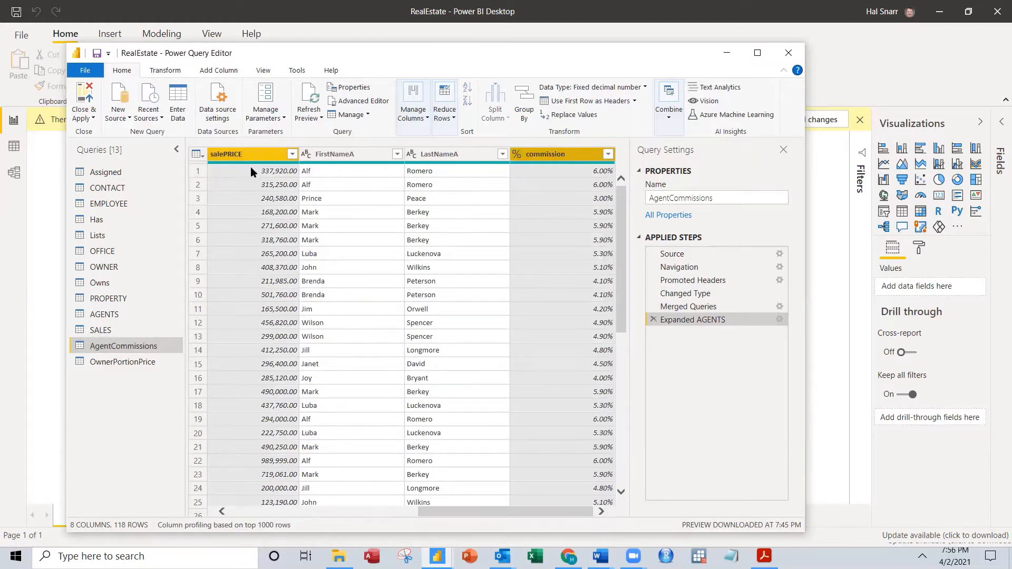
{"action": "left_click", "coordinate": [224, 73]}
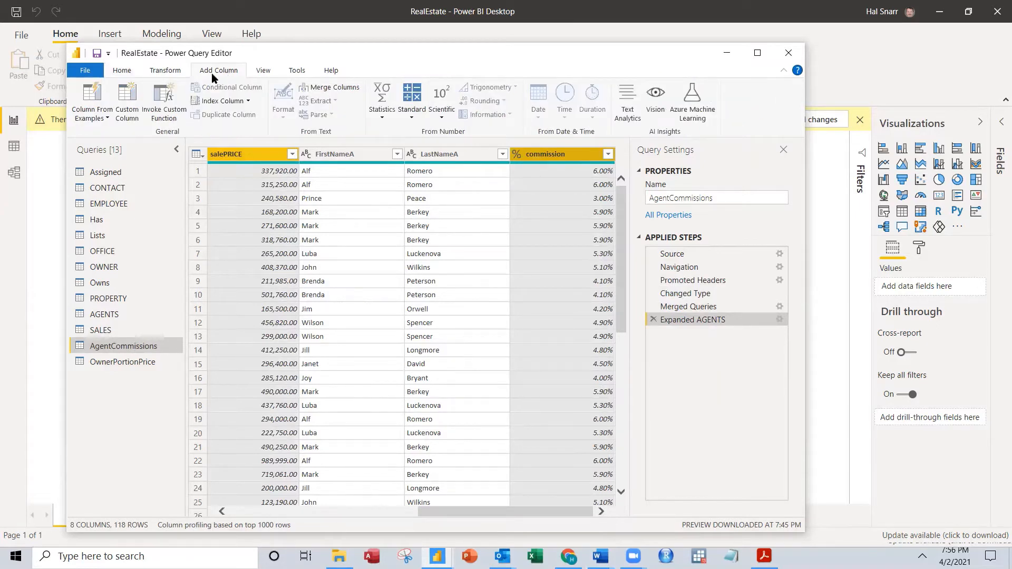
{"action": "left_click", "coordinate": [129, 108]}
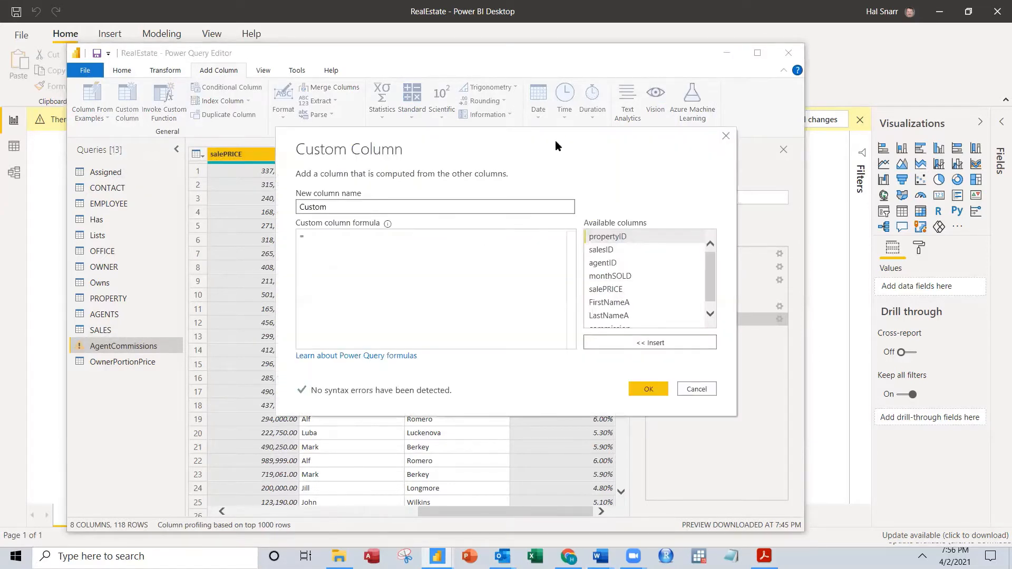
{"action": "left_click_drag", "start_coordinate": [556, 142], "coordinate": [594, 260]}
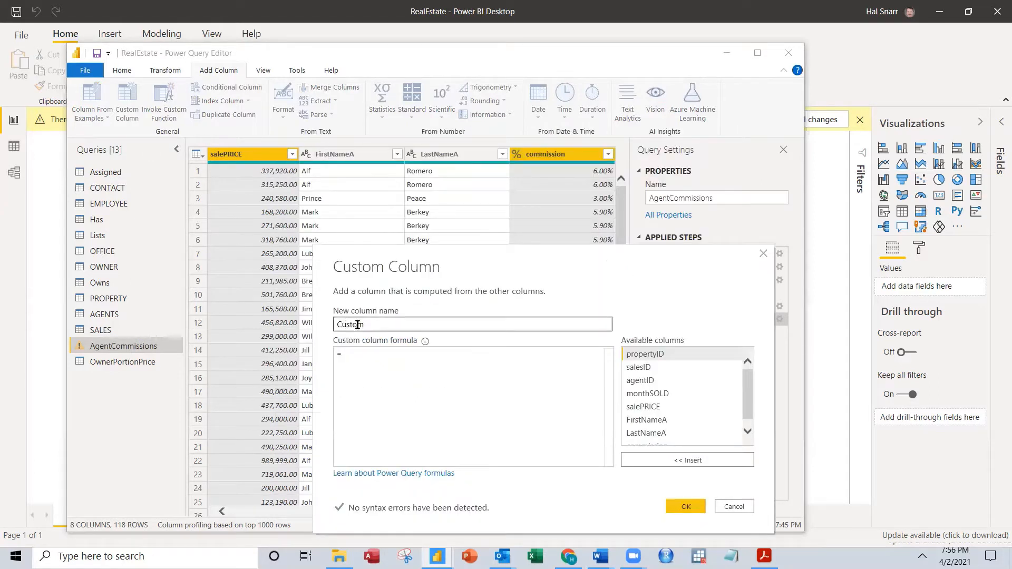
{"action": "left_click_drag", "start_coordinate": [372, 325], "coordinate": [325, 327]}
{"action": "type", "text": "Co"}
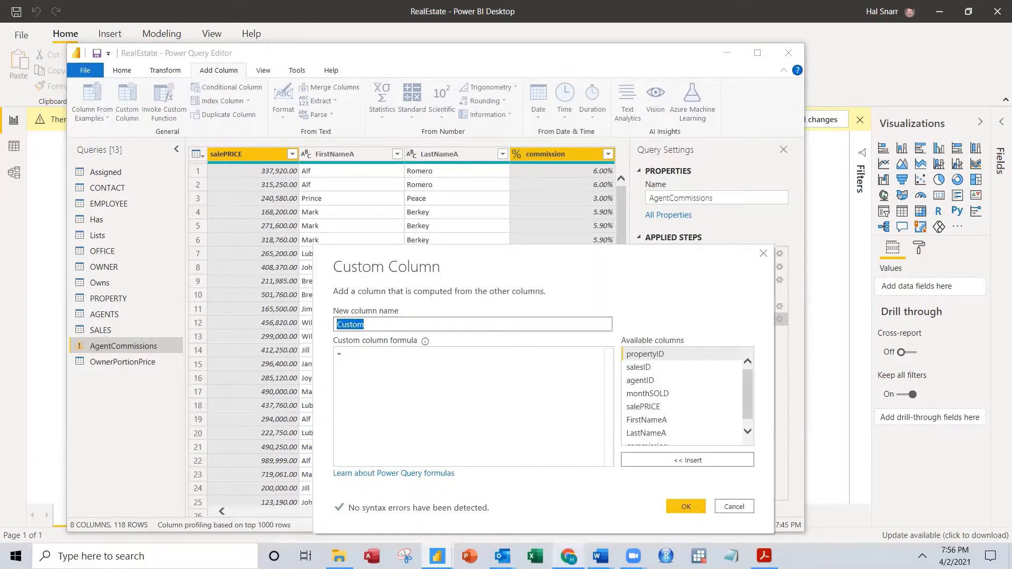
{"action": "type", "text": "mmission"}
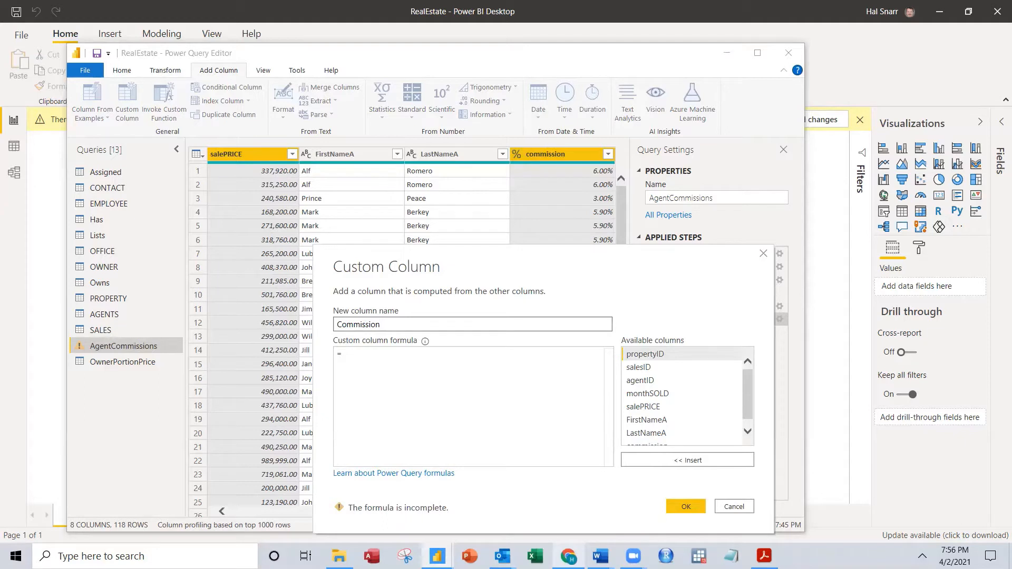
Enter the custom column formula as [salePRICE]*[commission], picking both fields from the available columns
{"action": "left_click", "coordinate": [746, 401]}
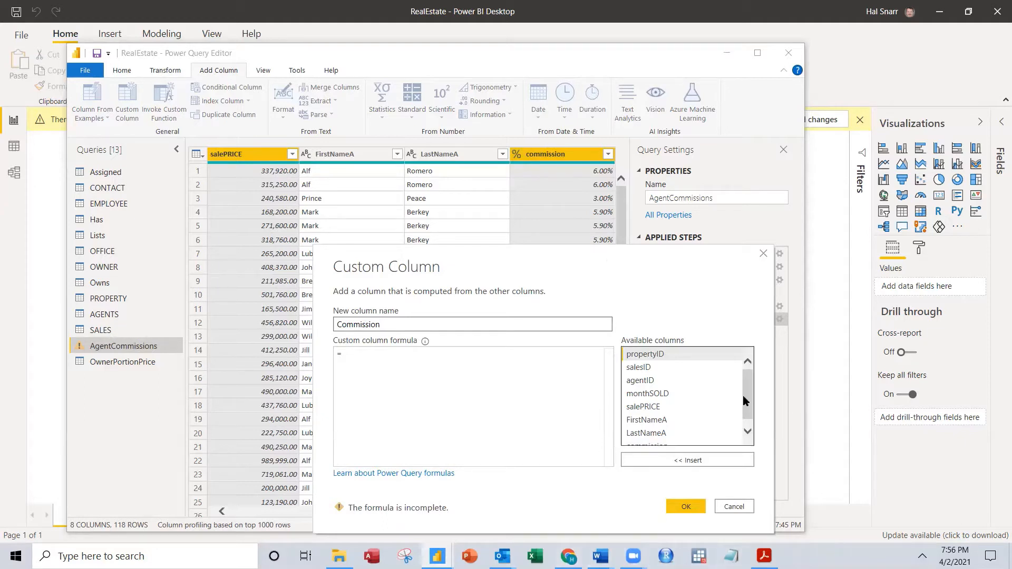
{"action": "left_click_drag", "start_coordinate": [745, 394], "coordinate": [751, 429]}
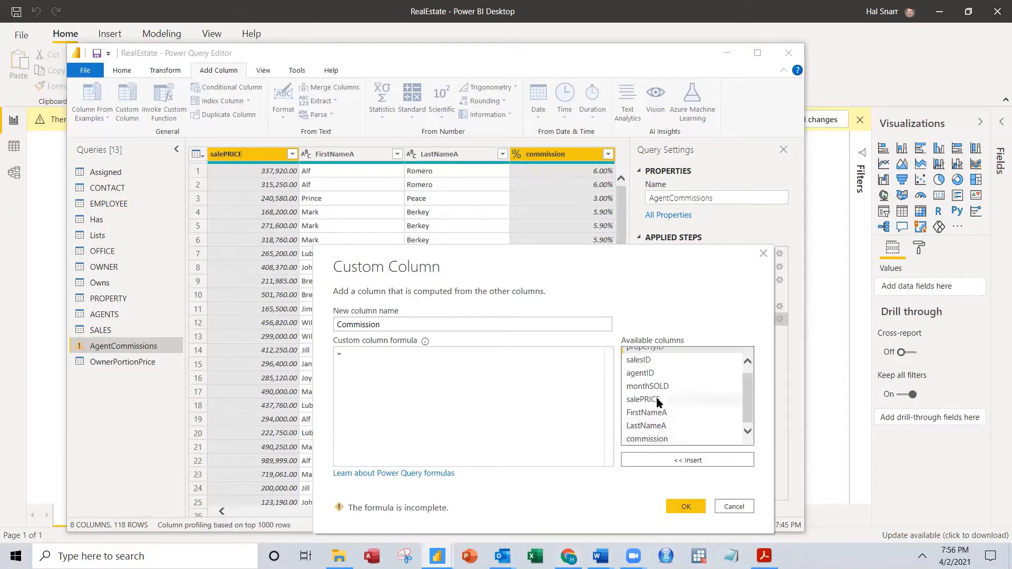
{"action": "double_click", "coordinate": [641, 401]}
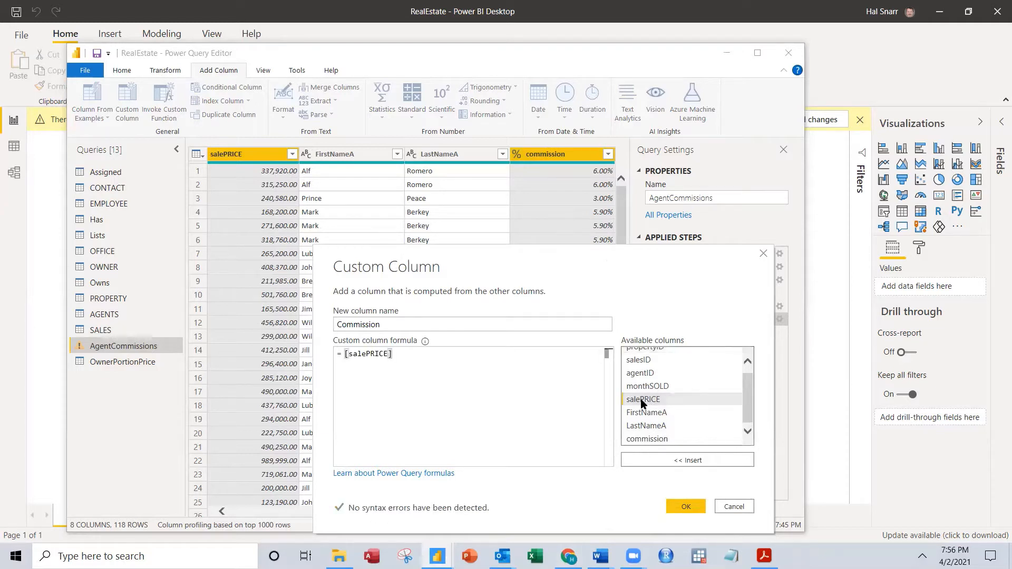
{"action": "type", "text": "*"}
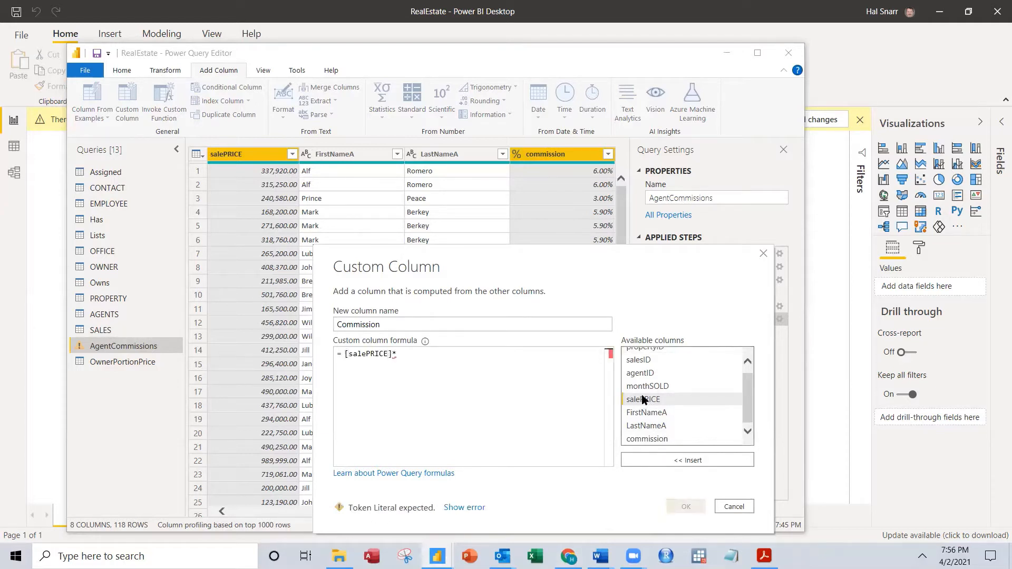
{"action": "double_click", "coordinate": [657, 441]}
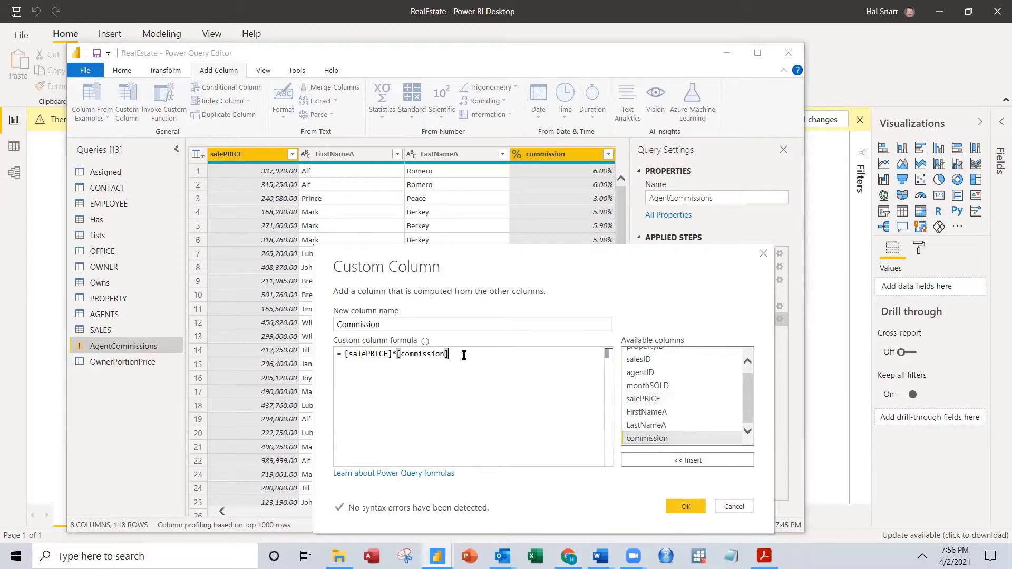
Wrap the formula to read Number.Round([salePRICE]*[commission],2) and create the custom column
{"action": "type", "text": ",2"}
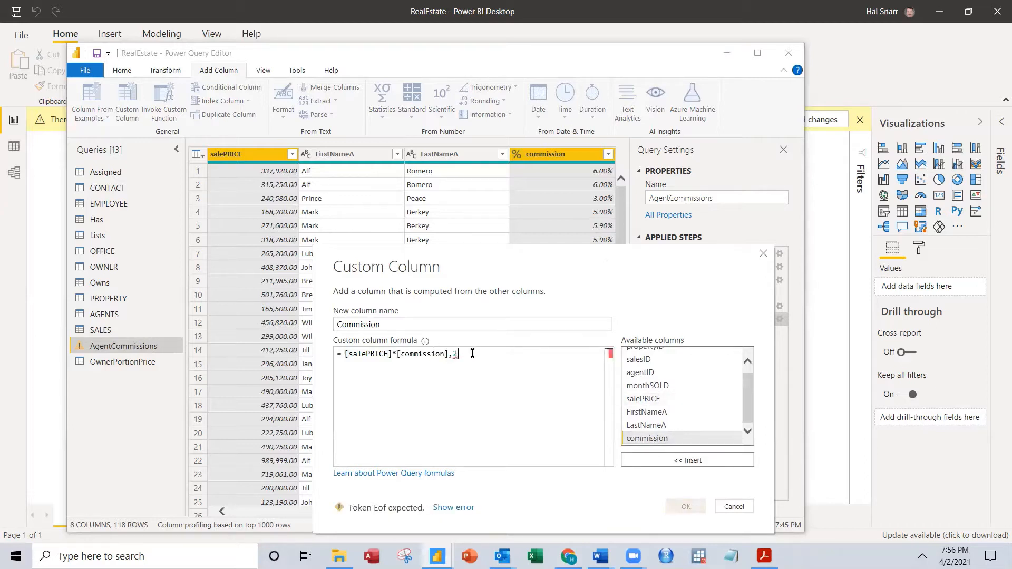
{"action": "type", "text": ")"}
{"action": "key", "text": "Left"}
{"action": "key", "text": "Left"}
{"action": "key", "text": "Left"}
{"action": "key", "text": "Left"}
{"action": "key", "text": "Left"}
{"action": "key", "text": "Left"}
{"action": "key", "text": "Left"}
{"action": "key", "text": "Left"}
{"action": "key", "text": "Left"}
{"action": "key", "text": "Left"}
{"action": "key", "text": "Left"}
{"action": "key", "text": "Left"}
{"action": "key", "text": "Left"}
{"action": "key", "text": "Left"}
{"action": "key", "text": "Left"}
{"action": "key", "text": "Left"}
{"action": "key", "text": "Left"}
{"action": "key", "text": "Left"}
{"action": "key", "text": "Left"}
{"action": "key", "text": "Left"}
{"action": "type", "text": "Number"}
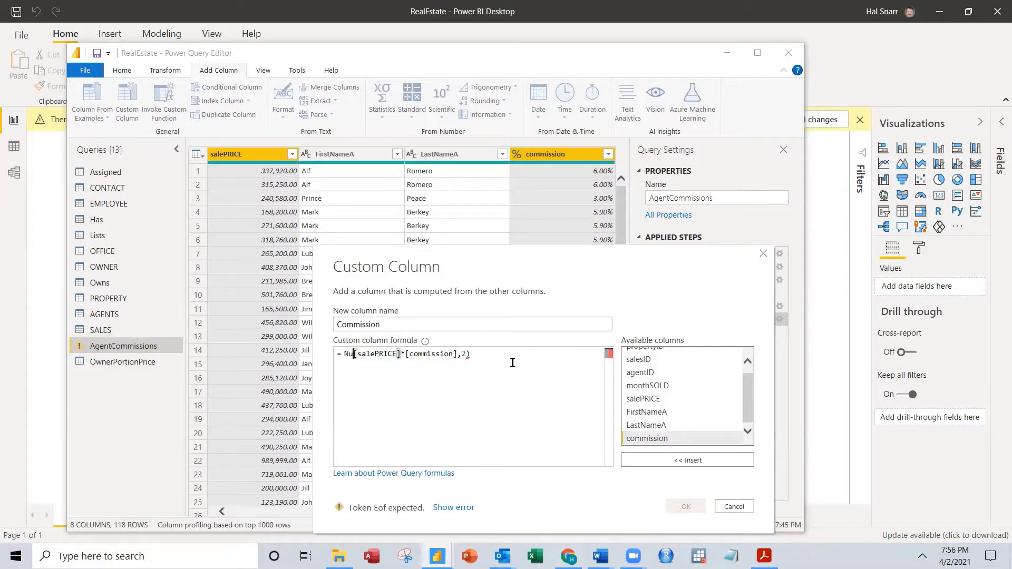
{"action": "type", "text": ".Roun"}
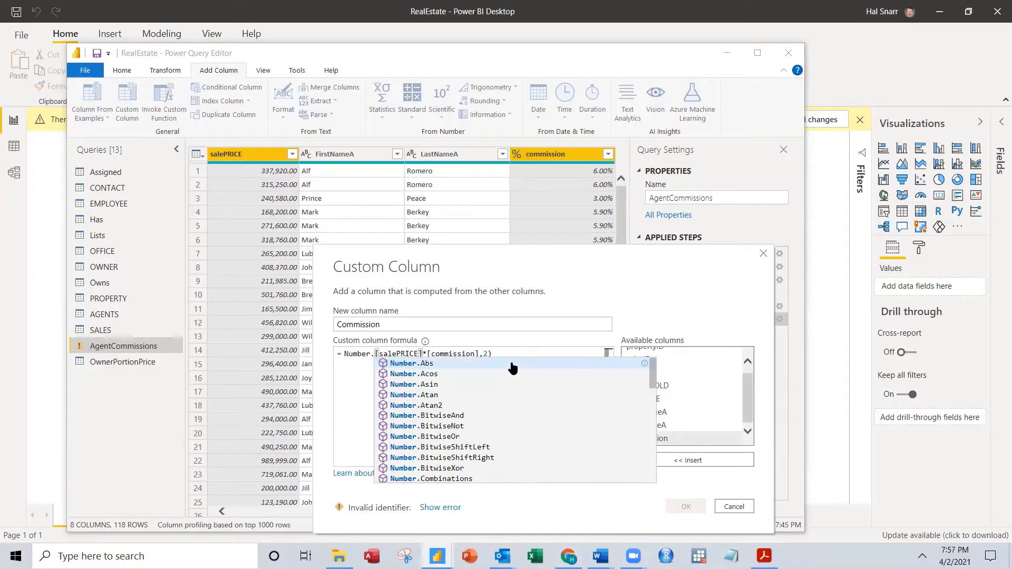
{"action": "type", "text": "d("}
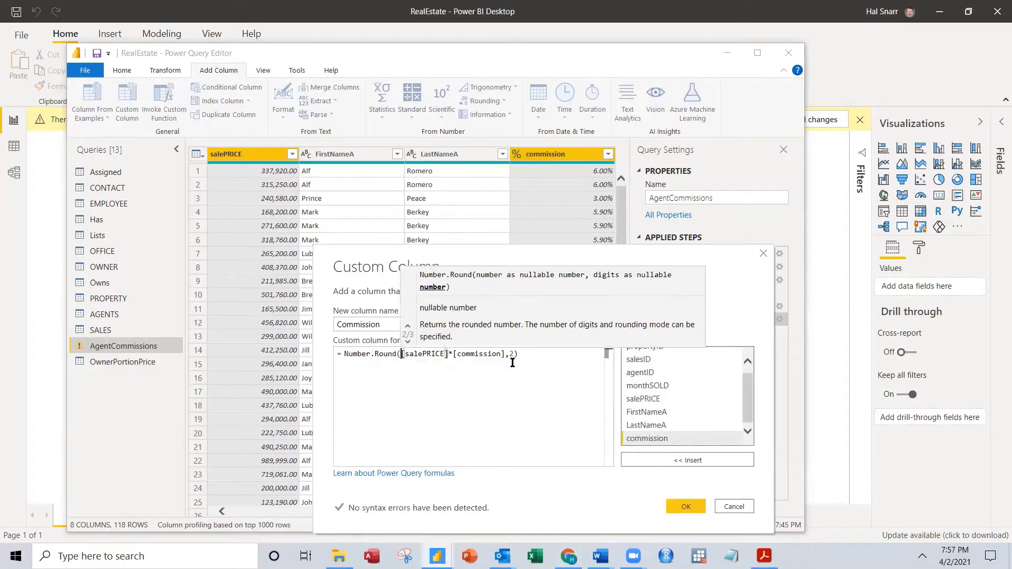
{"action": "left_click", "coordinate": [523, 356]}
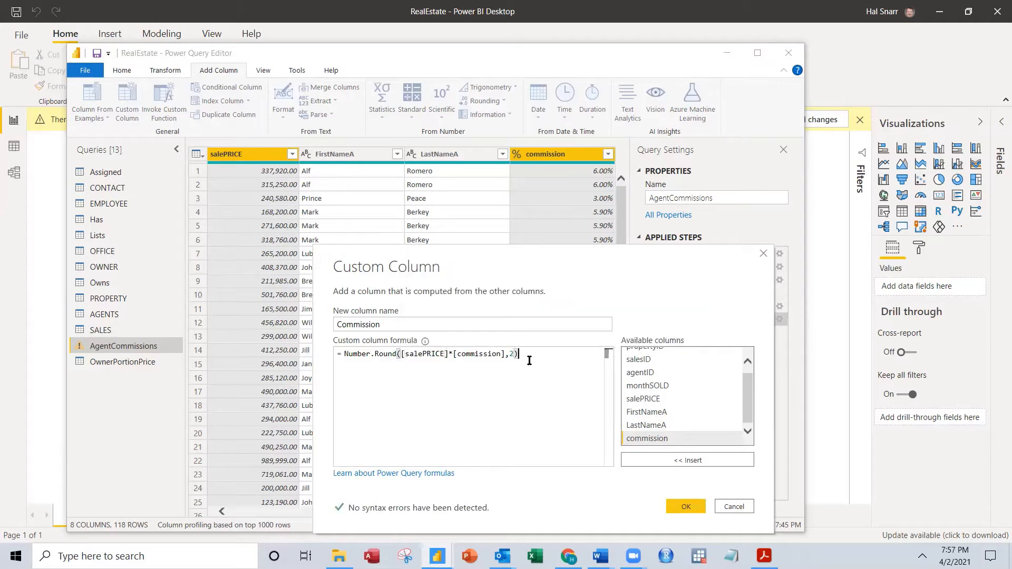
{"action": "left_click", "coordinate": [427, 354]}
{"action": "left_click_drag", "start_coordinate": [504, 354], "coordinate": [535, 355]}
{"action": "left_click_drag", "start_coordinate": [401, 355], "coordinate": [344, 355]}
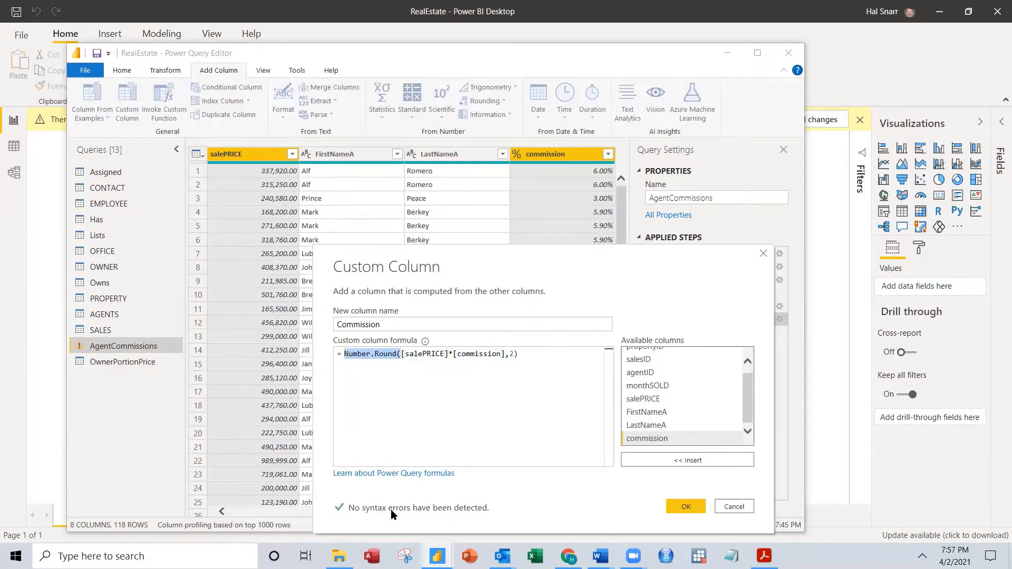
{"action": "left_click", "coordinate": [685, 506]}
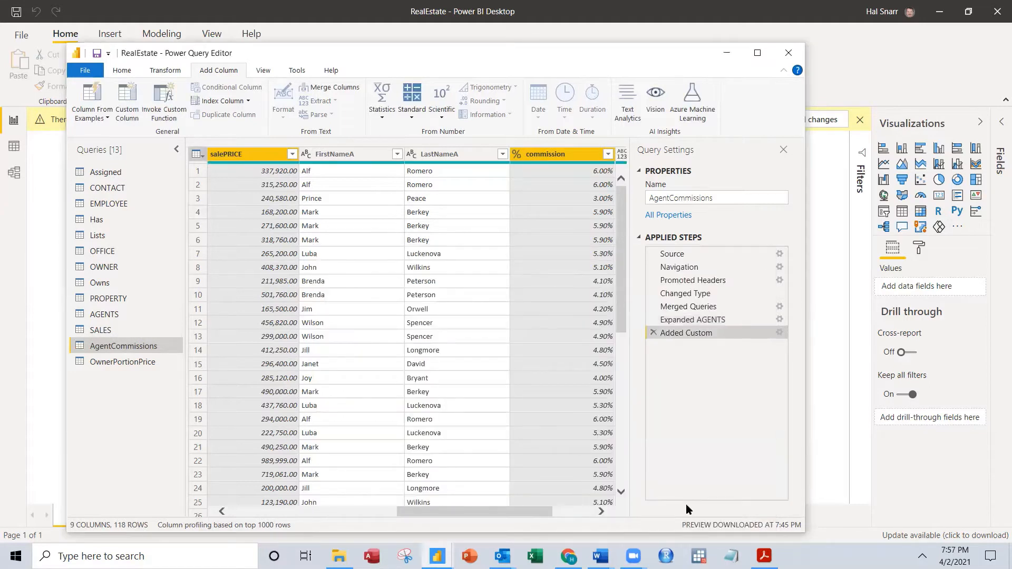
Remove the original commission percentage column and the salePRICE column from AgentCommissions
{"action": "left_click_drag", "start_coordinate": [526, 515], "coordinate": [584, 518]}
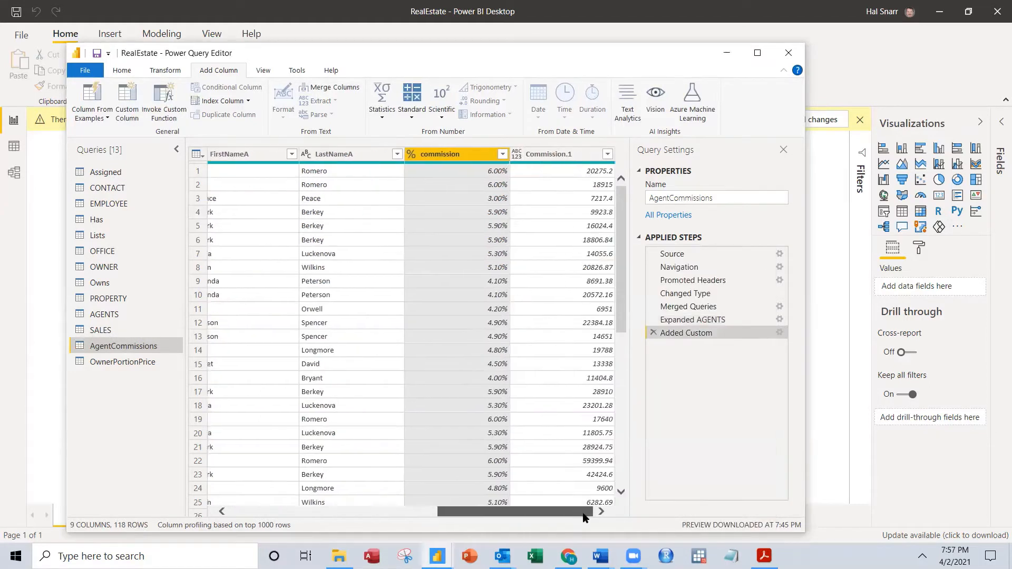
{"action": "right_click", "coordinate": [440, 154]}
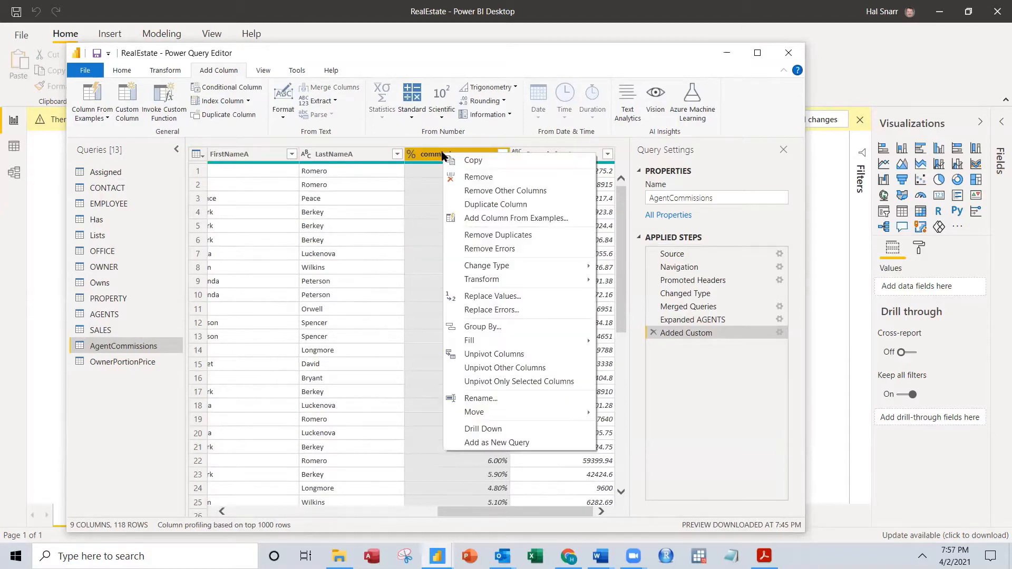
{"action": "left_click", "coordinate": [476, 178]}
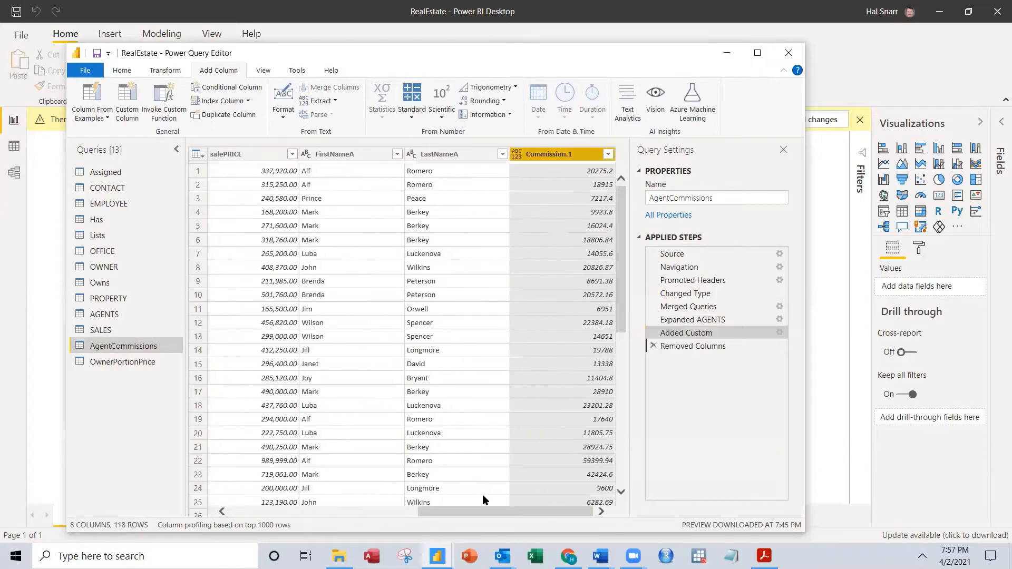
{"action": "left_click_drag", "start_coordinate": [483, 509], "coordinate": [423, 519]}
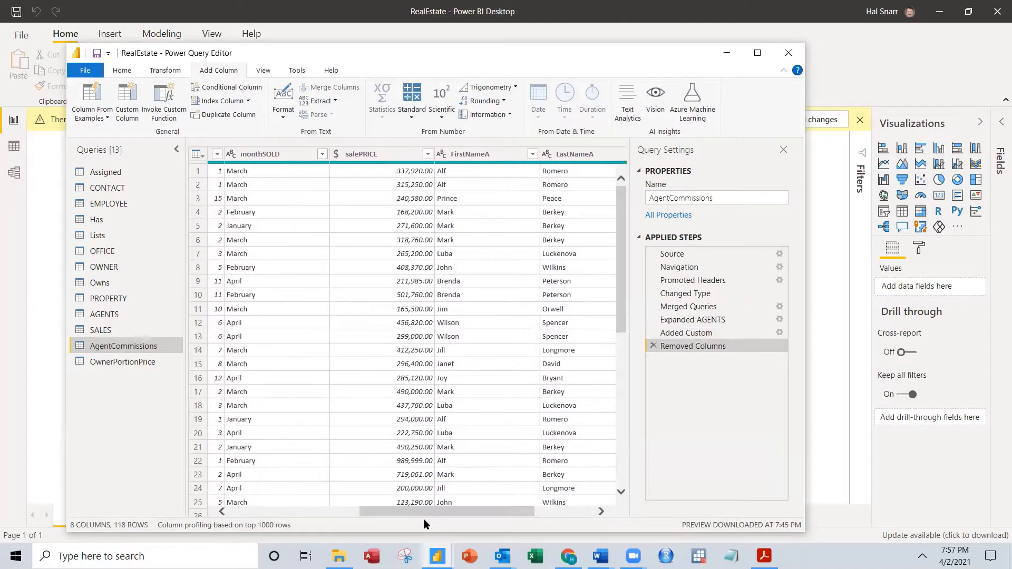
{"action": "right_click", "coordinate": [382, 155]}
{"action": "left_click", "coordinate": [409, 180]}
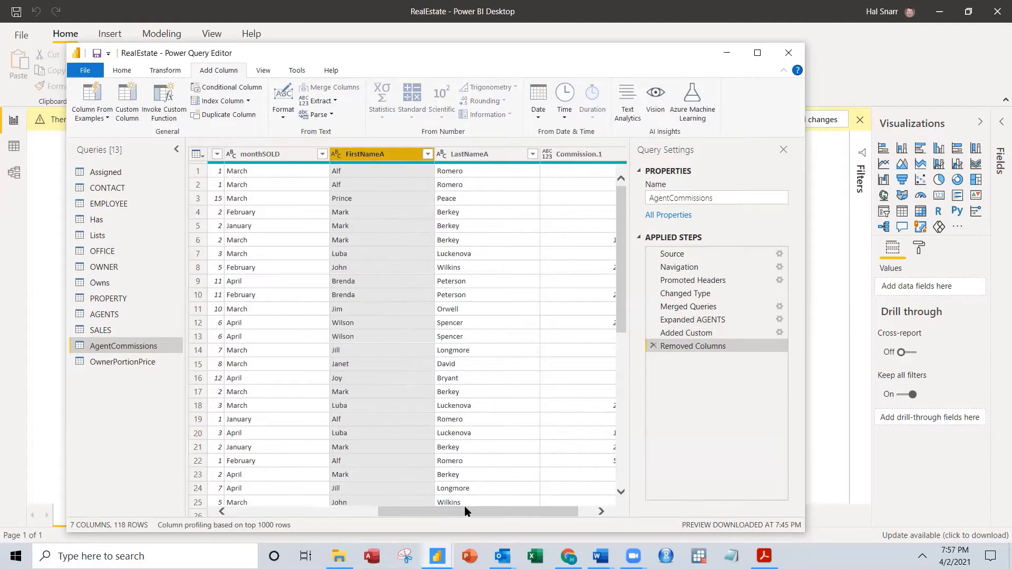
Remove the agentID, salesID and propertyID columns together from AgentCommissions
{"action": "left_click_drag", "start_coordinate": [464, 506], "coordinate": [406, 488]}
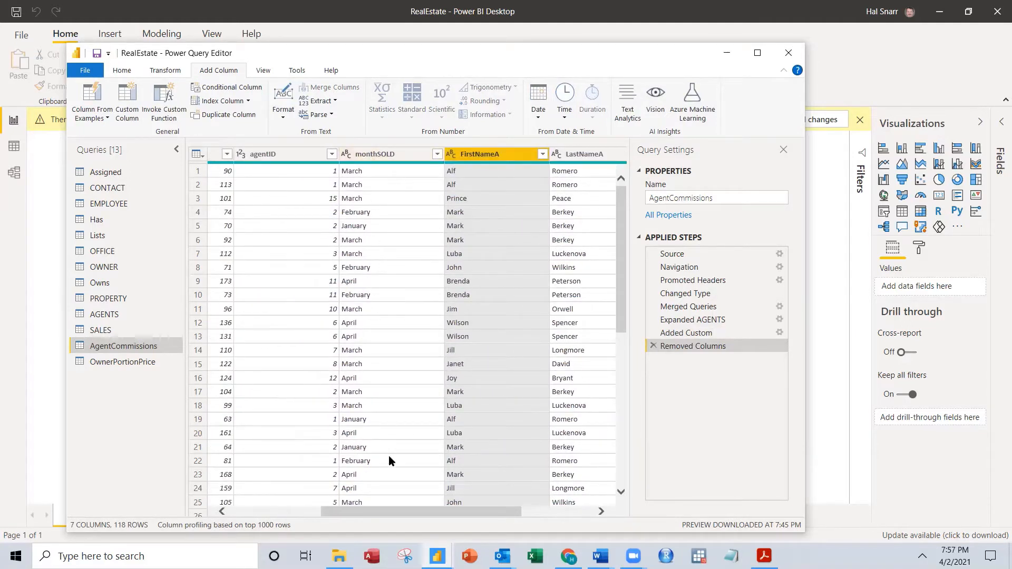
{"action": "left_click_drag", "start_coordinate": [390, 511], "coordinate": [256, 507]}
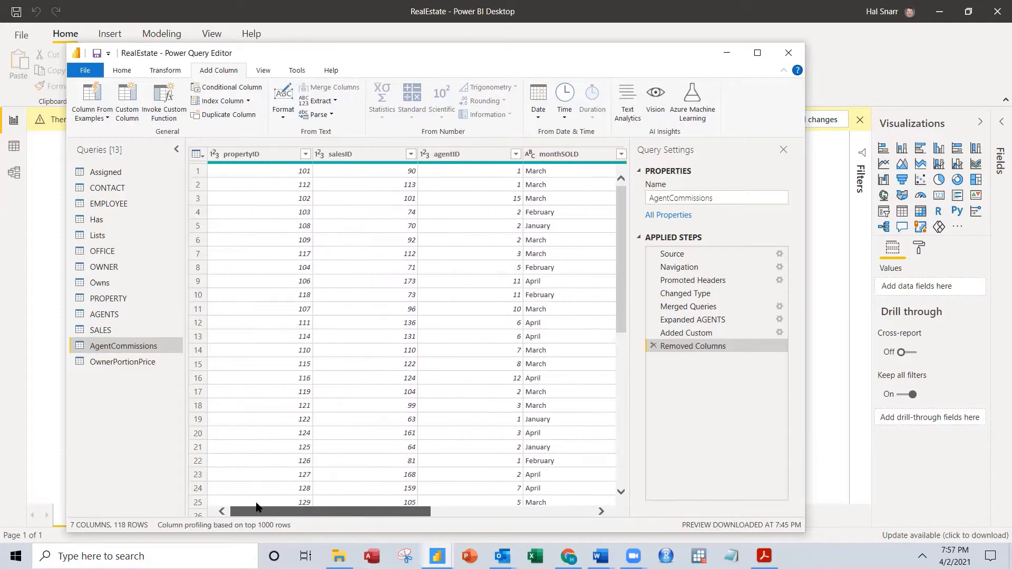
{"action": "left_click", "coordinate": [457, 154]}
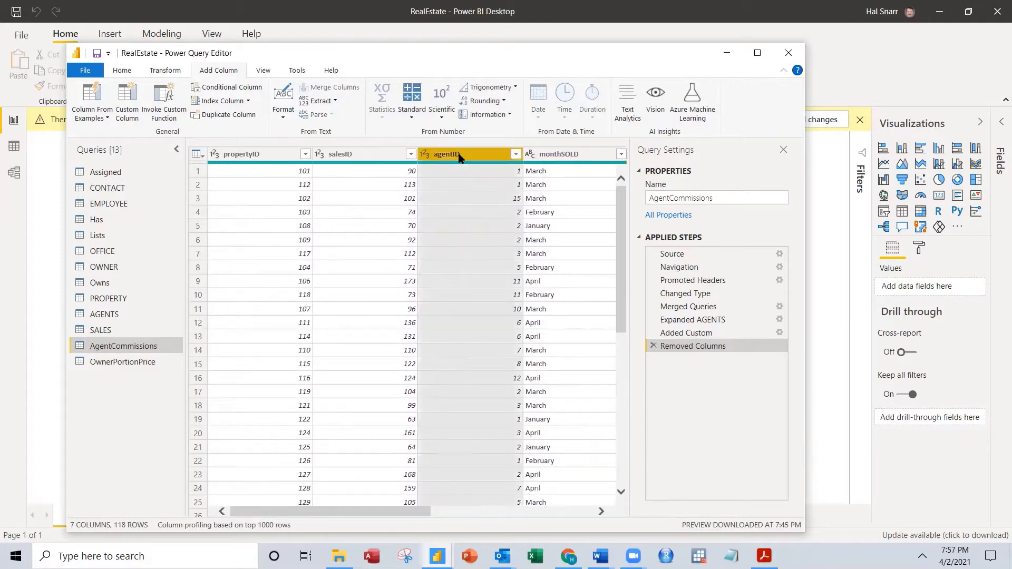
{"action": "left_click", "coordinate": [377, 153], "text": "ctrl"}
{"action": "left_click", "coordinate": [242, 153], "text": "ctrl"}
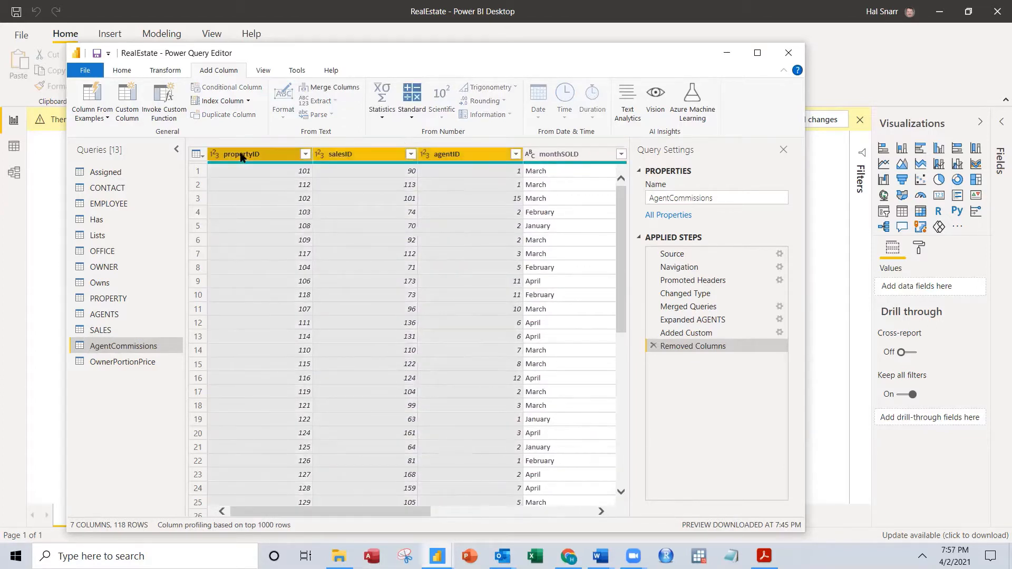
{"action": "right_click", "coordinate": [242, 154]}
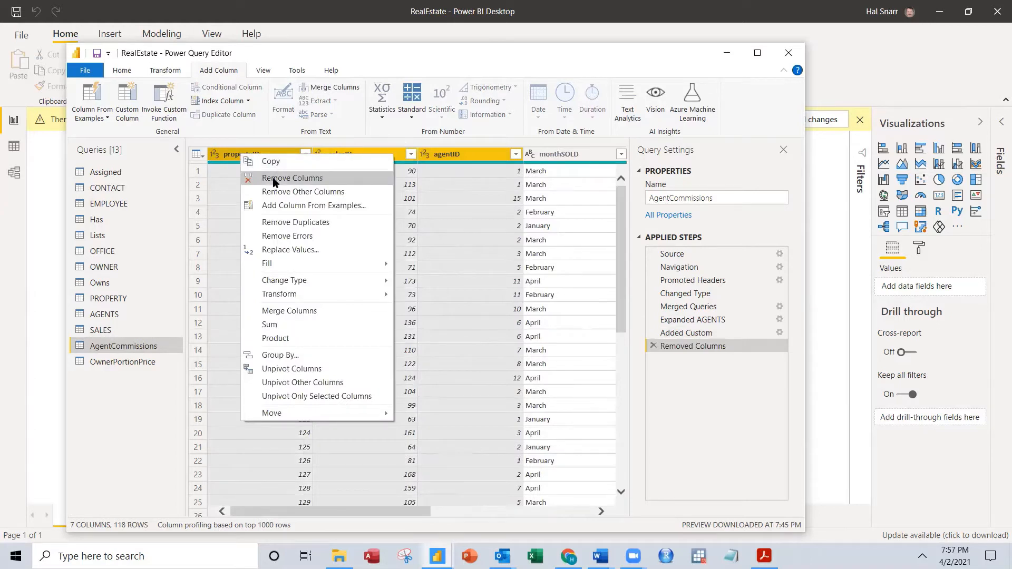
{"action": "left_click", "coordinate": [273, 179]}
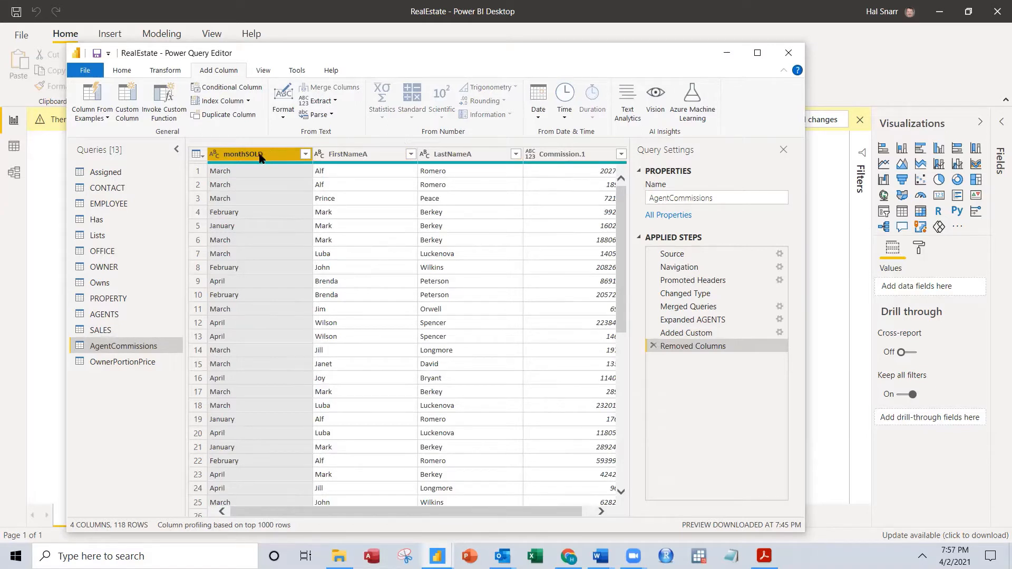
Change the data type of the Commission.1 column to Fixed decimal number
{"action": "left_click", "coordinate": [356, 158]}
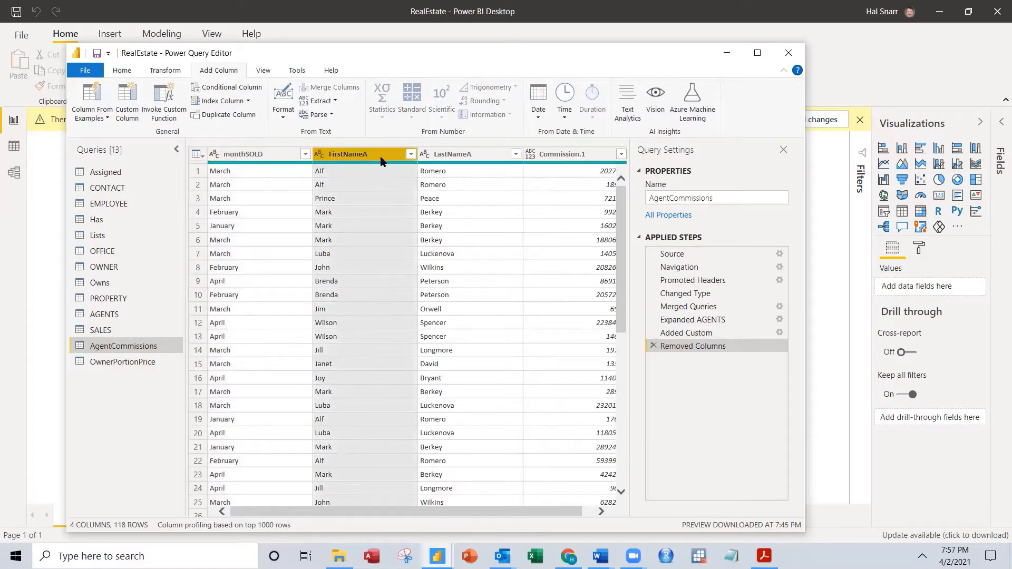
{"action": "left_click", "coordinate": [464, 157]}
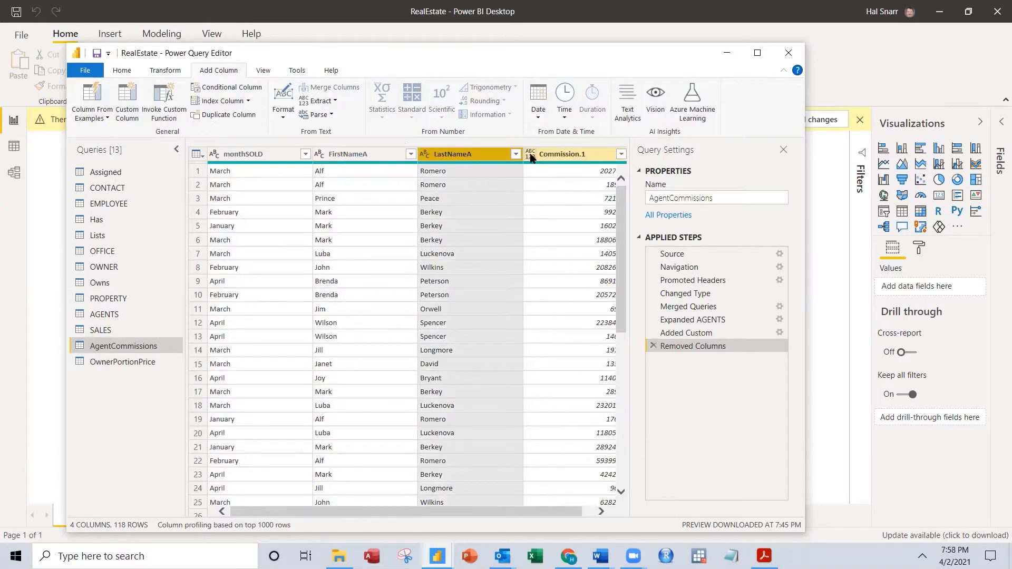
{"action": "left_click_drag", "start_coordinate": [583, 511], "coordinate": [594, 511]}
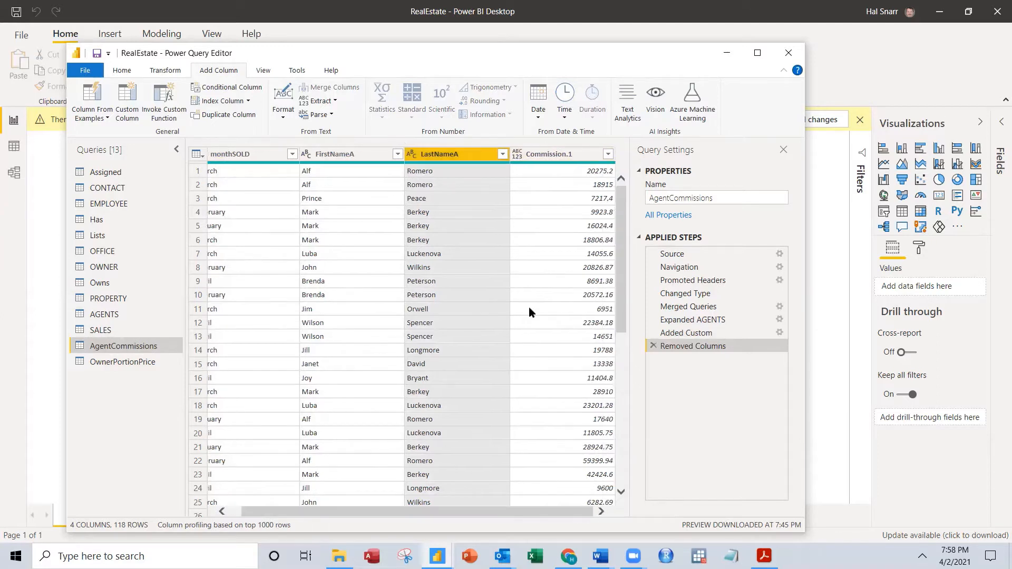
{"action": "left_click", "coordinate": [517, 153]}
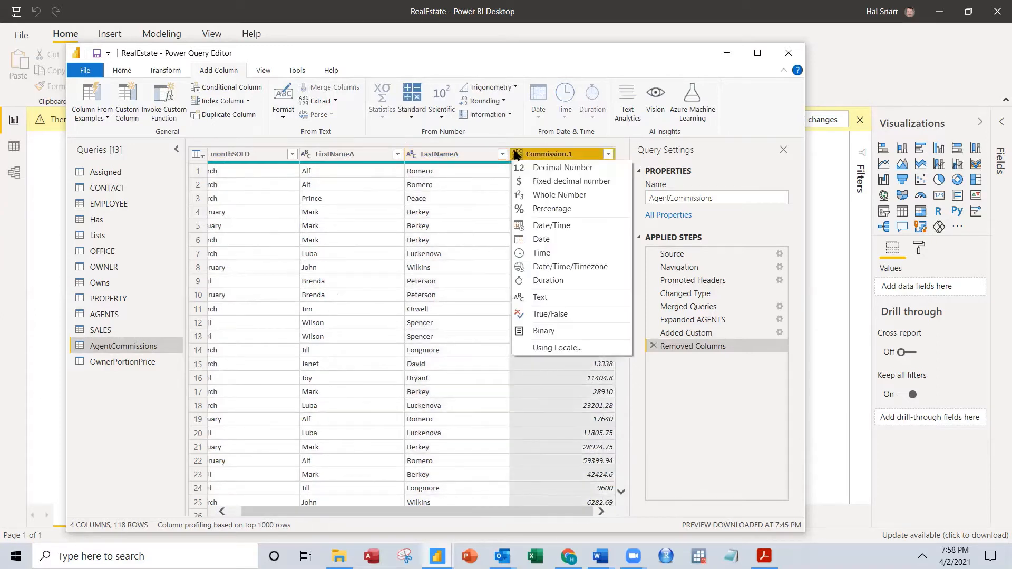
{"action": "left_click", "coordinate": [520, 182]}
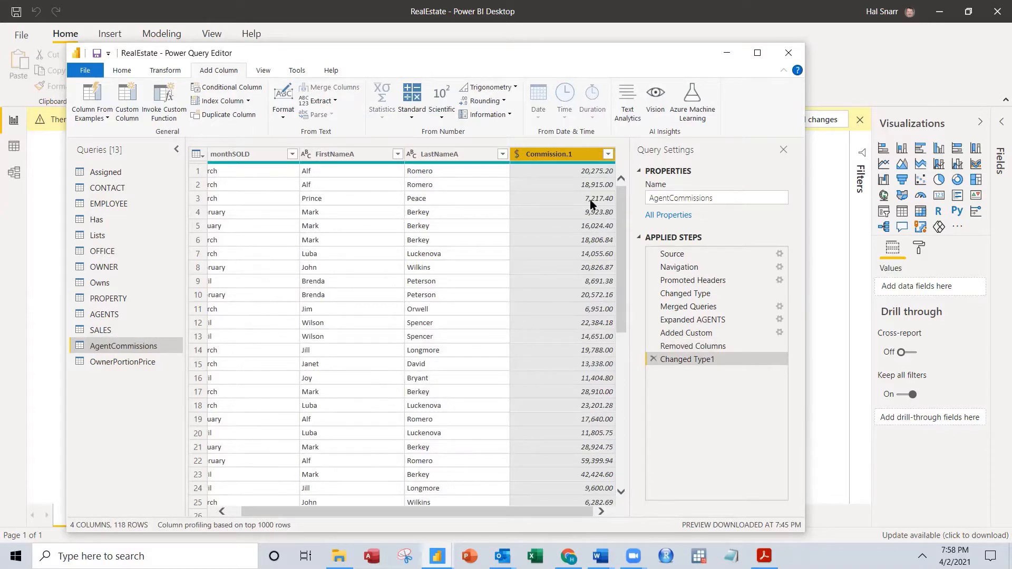
Rename the Commission.1 column in AgentCommissions to Commission
{"action": "right_click", "coordinate": [571, 154]}
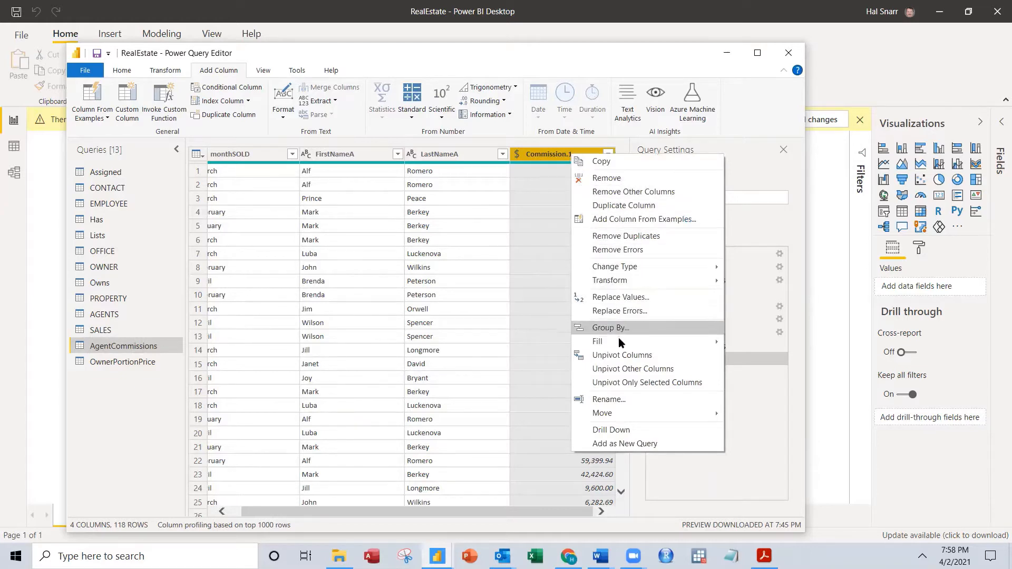
{"action": "left_click", "coordinate": [622, 400]}
{"action": "left_click", "coordinate": [580, 157]}
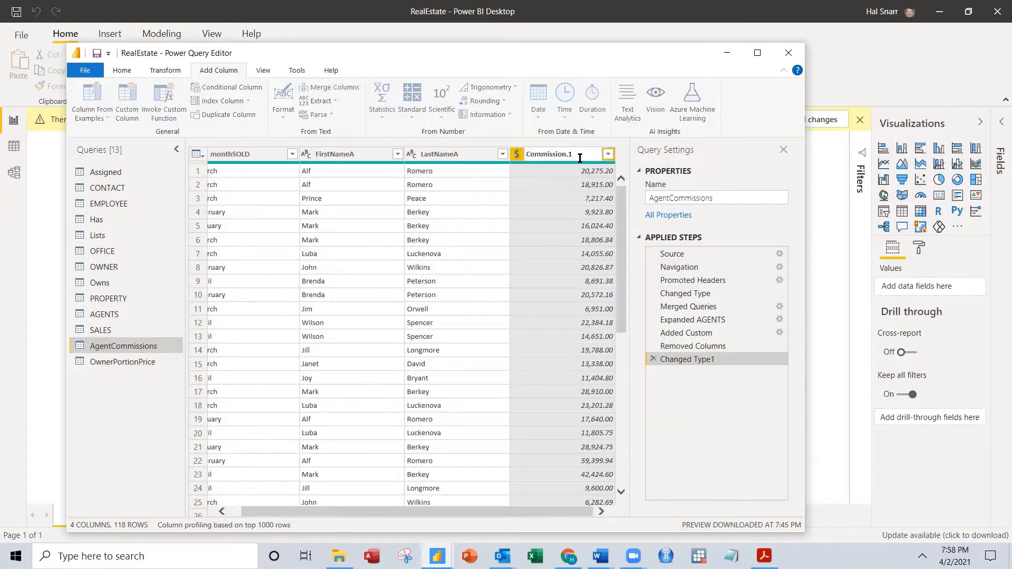
{"action": "key", "text": "BackSpace"}
{"action": "key", "text": "Return"}
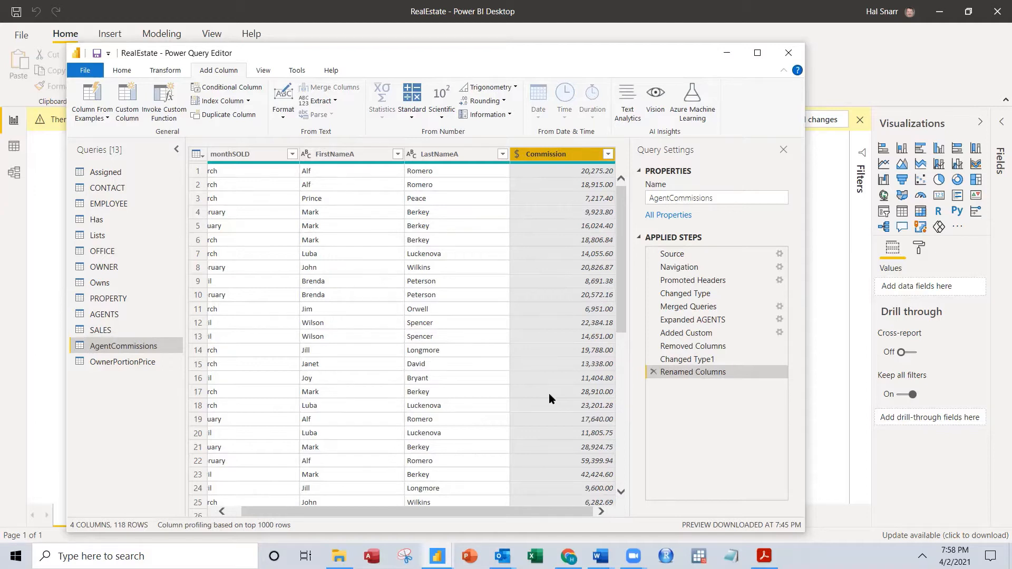
{"action": "left_click_drag", "start_coordinate": [529, 514], "coordinate": [454, 516]}
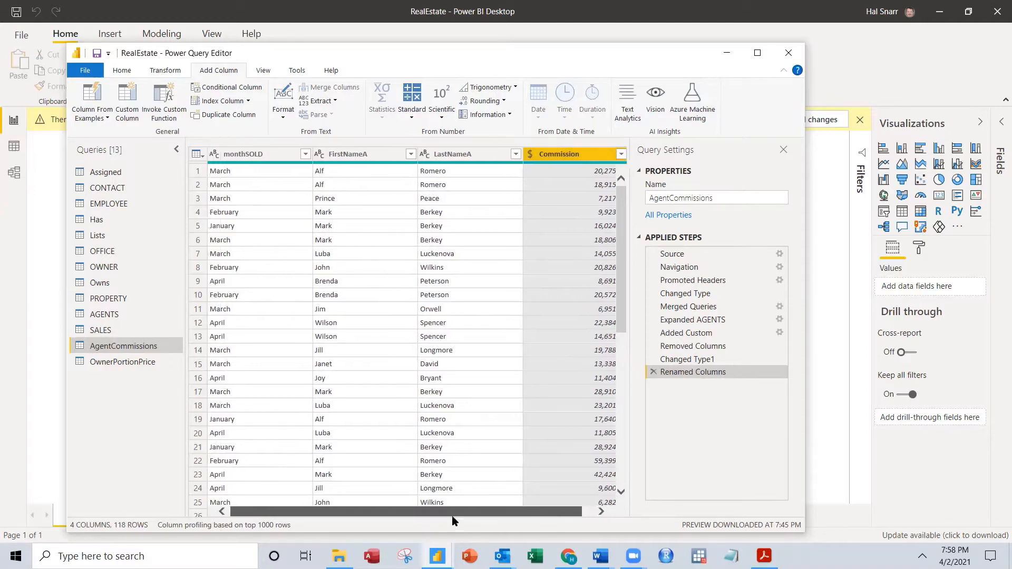
Examine the ID columns of the OwnerPortionPrice, Owns and OWNER tables to identify the keys they share
{"action": "left_click", "coordinate": [116, 364]}
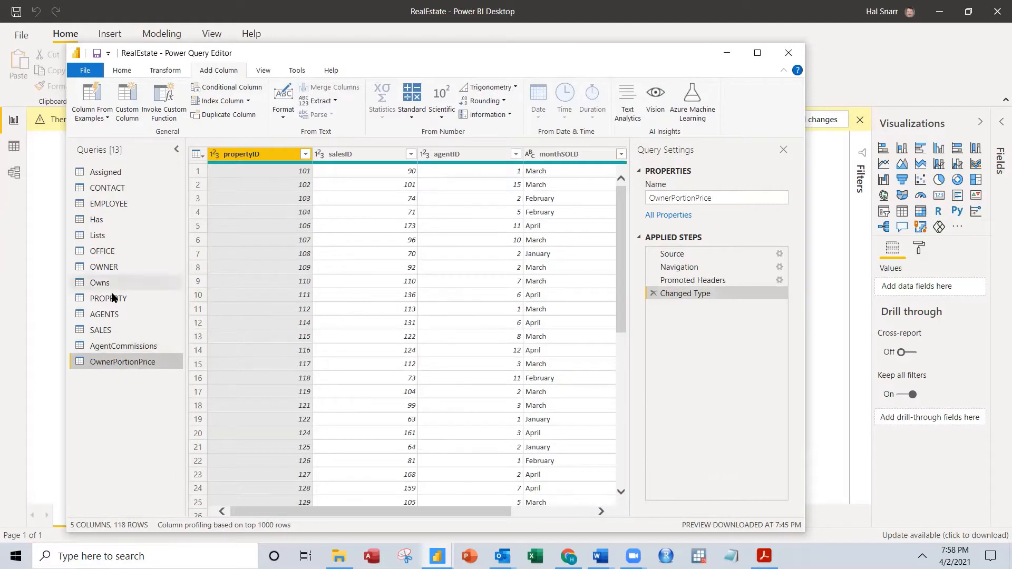
{"action": "left_click", "coordinate": [451, 156]}
{"action": "left_click", "coordinate": [371, 155]}
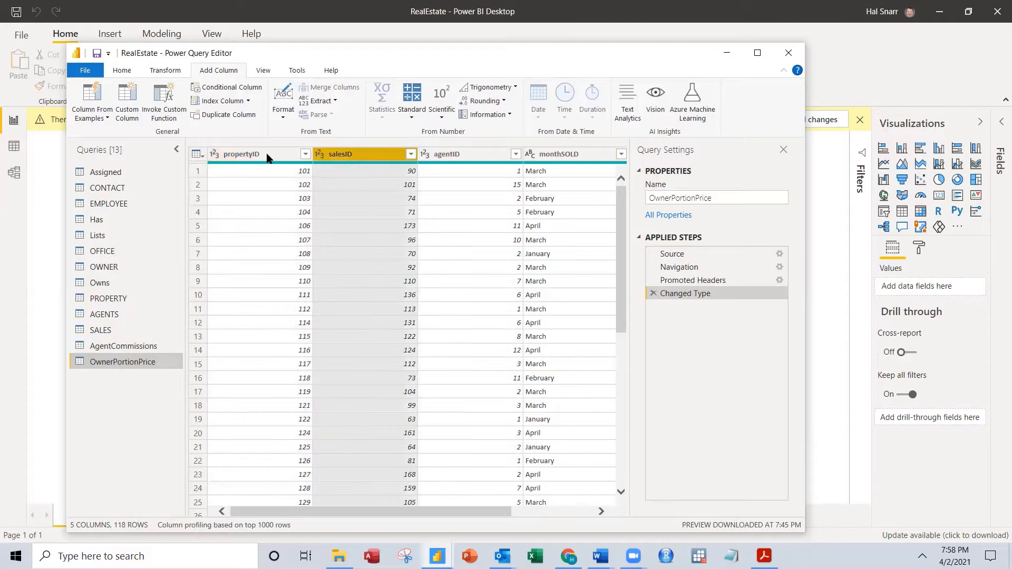
{"action": "left_click", "coordinate": [238, 157]}
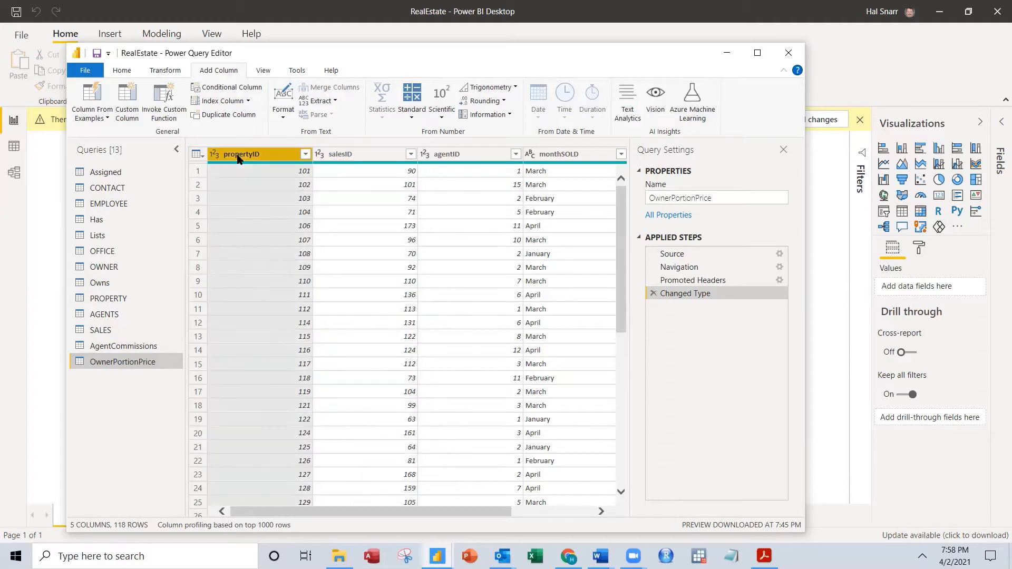
{"action": "left_click", "coordinate": [112, 285]}
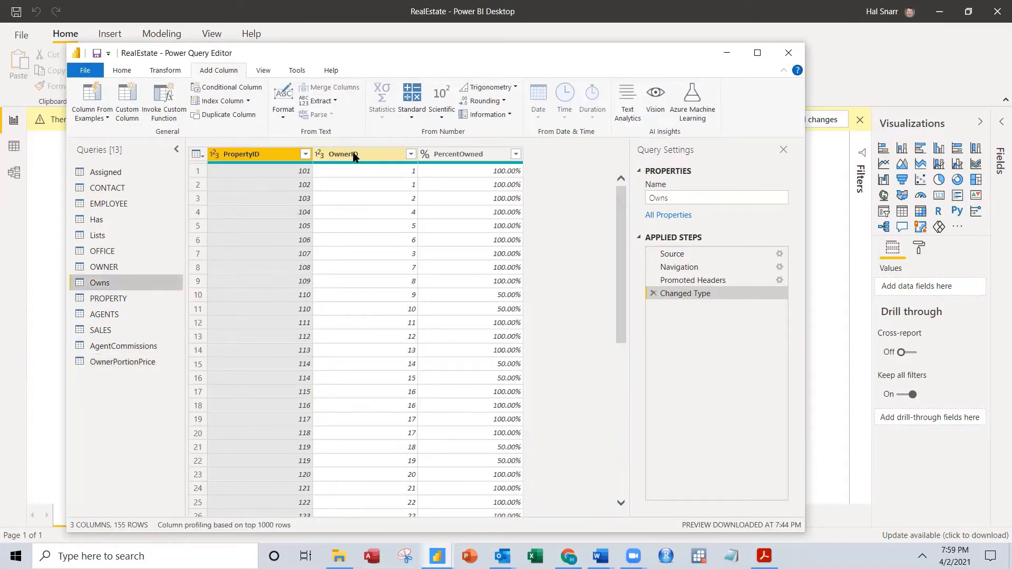
{"action": "left_click", "coordinate": [122, 267]}
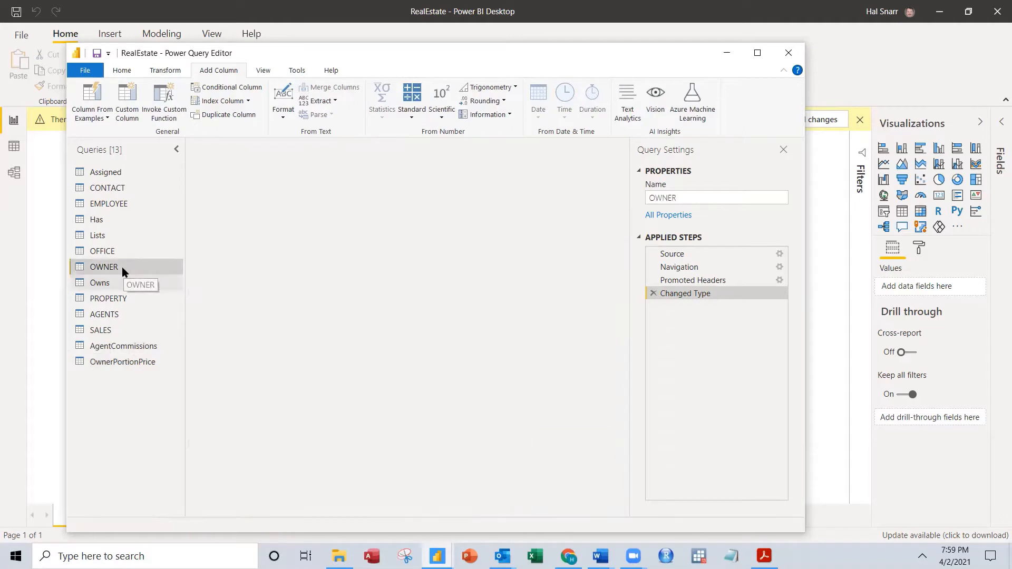
{"action": "left_click", "coordinate": [266, 156]}
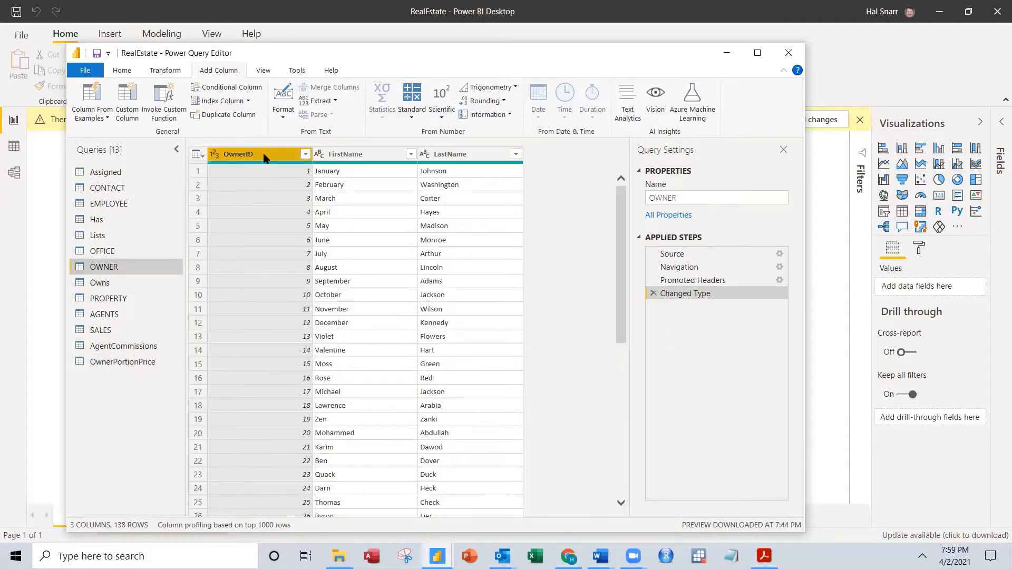
{"action": "left_click", "coordinate": [118, 281]}
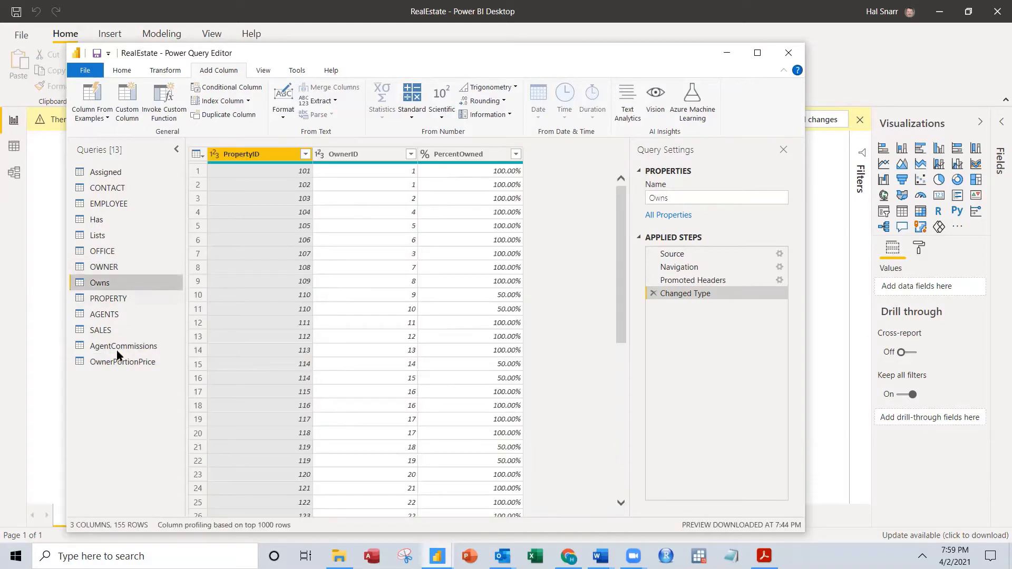
Compare OwnerPortionPrice, Owns and OWNER to trace how PropertyID and OwnerID link sales to owners
{"action": "left_click", "coordinate": [117, 364]}
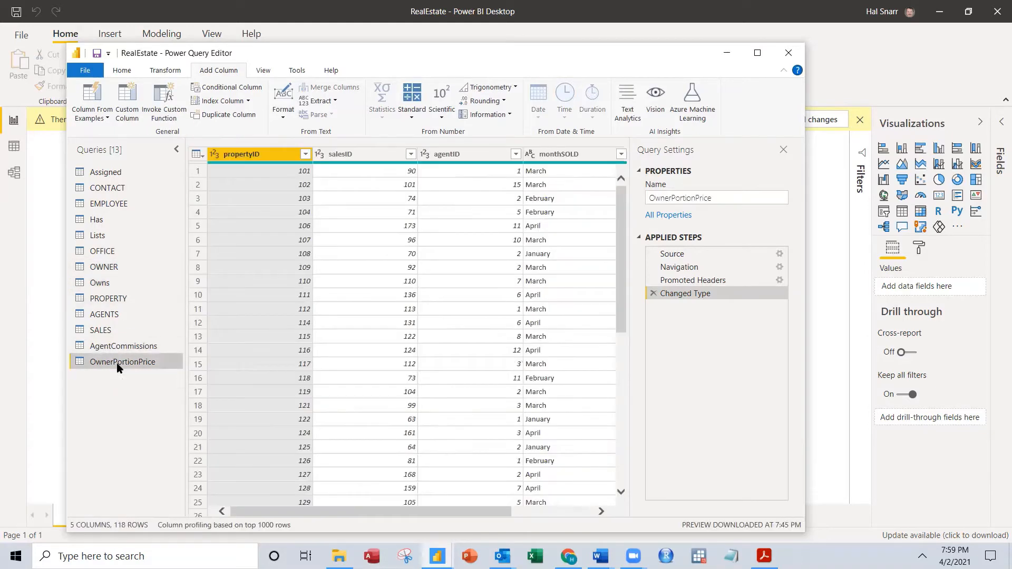
{"action": "left_click", "coordinate": [107, 285]}
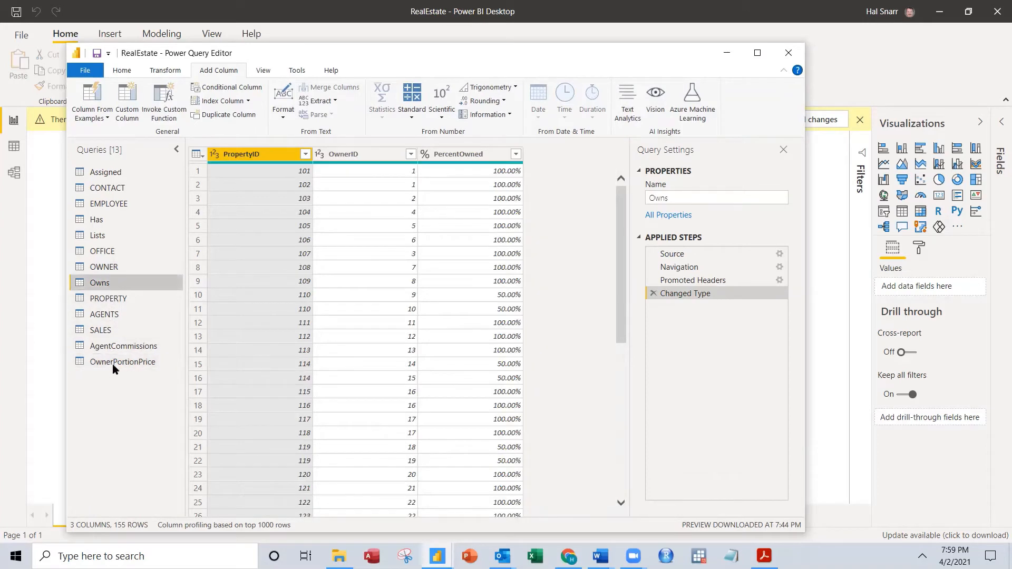
{"action": "left_click", "coordinate": [112, 362]}
{"action": "left_click", "coordinate": [109, 282]}
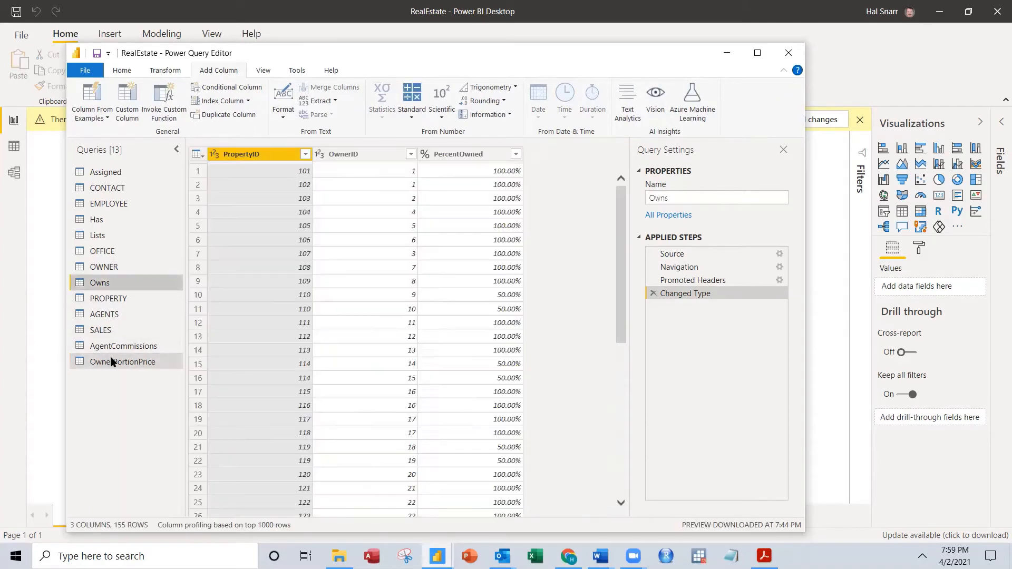
{"action": "left_click", "coordinate": [112, 362]}
{"action": "left_click", "coordinate": [109, 281]}
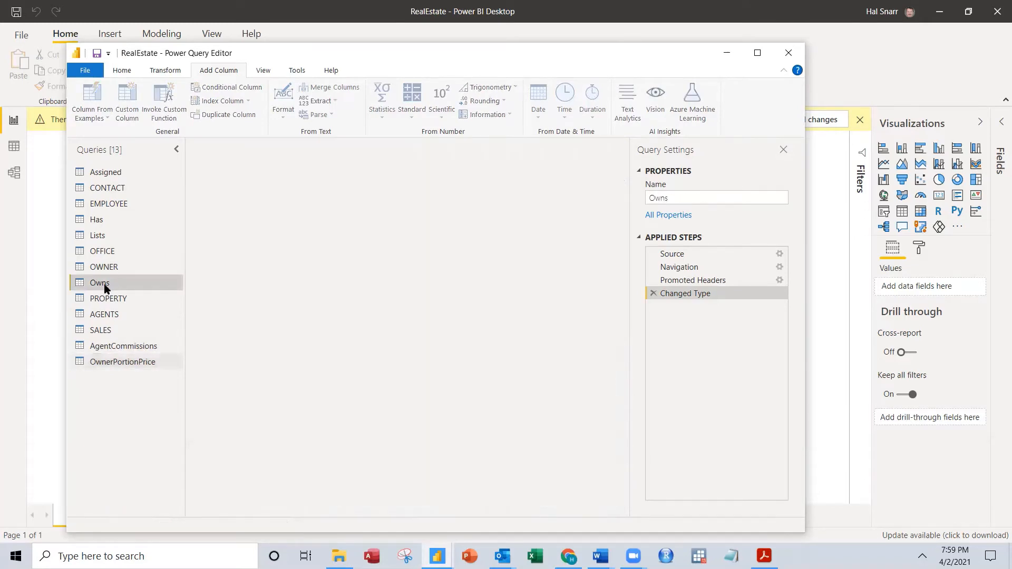
{"action": "left_click", "coordinate": [111, 269]}
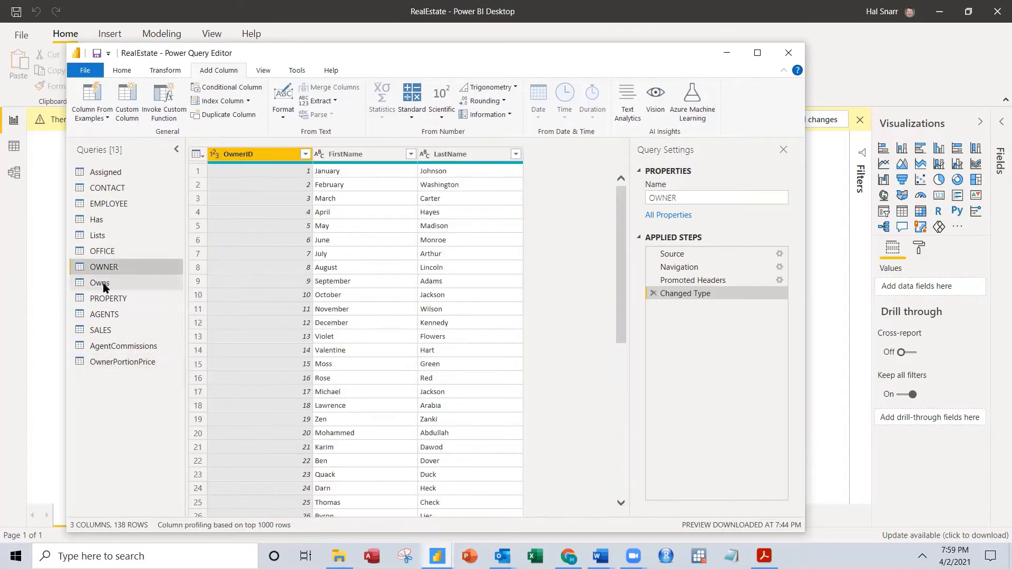
{"action": "left_click", "coordinate": [104, 284]}
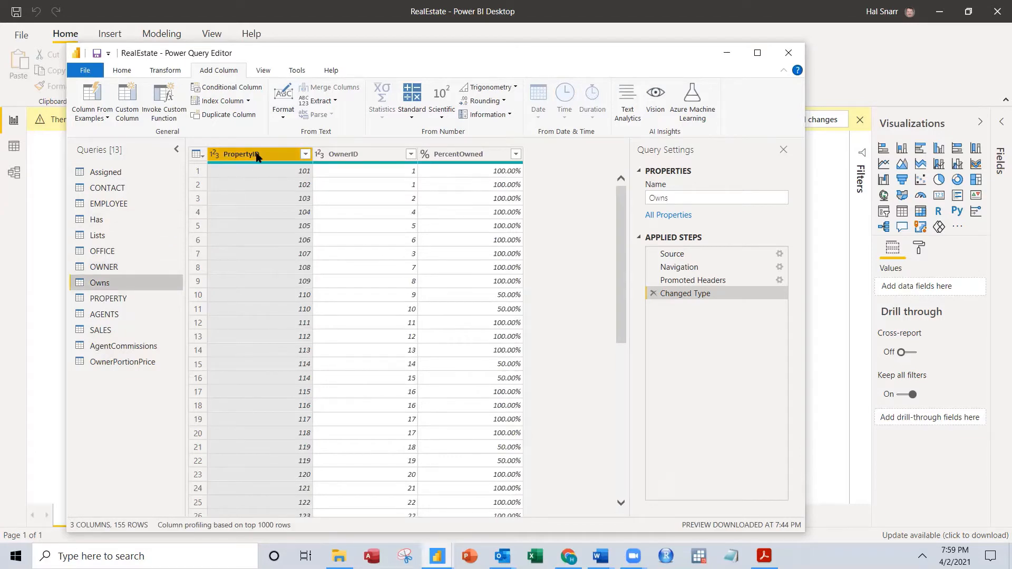
{"action": "left_click", "coordinate": [364, 154]}
{"action": "left_click", "coordinate": [272, 155]}
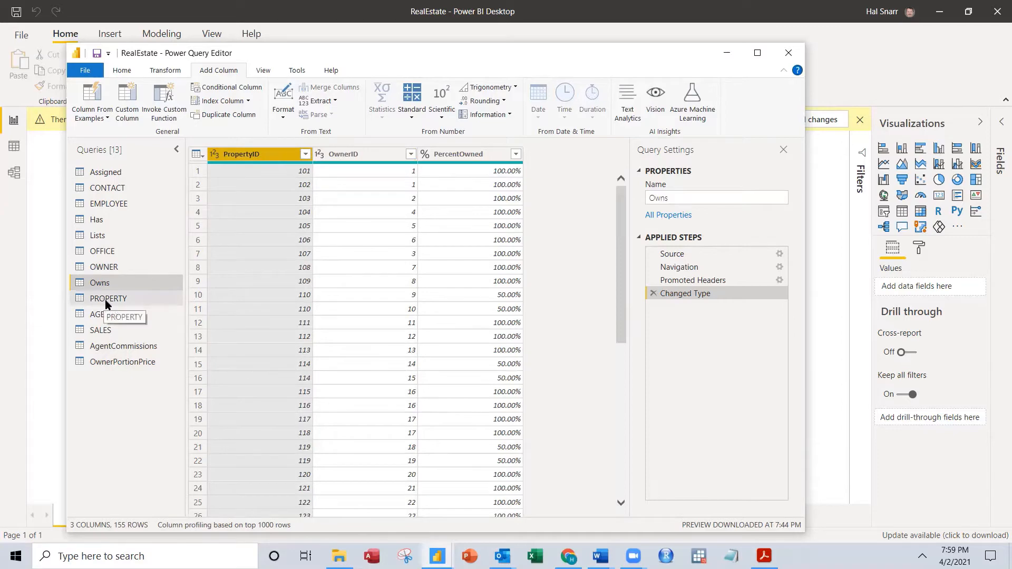
{"action": "left_click", "coordinate": [106, 299]}
{"action": "left_click", "coordinate": [104, 267]}
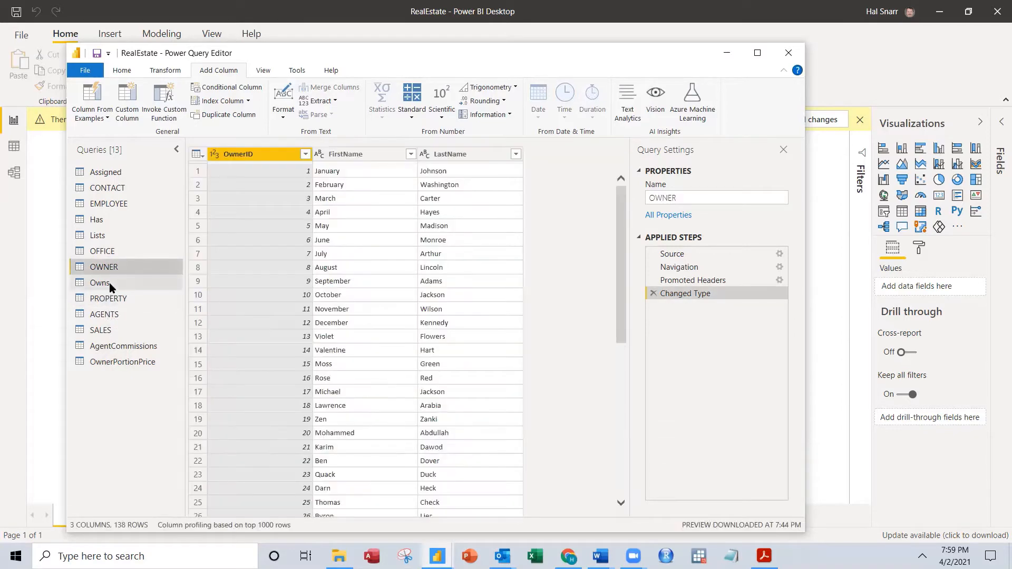
Start a query merge on OwnerPortionPrice with Owns as the second table
{"action": "left_click", "coordinate": [114, 364]}
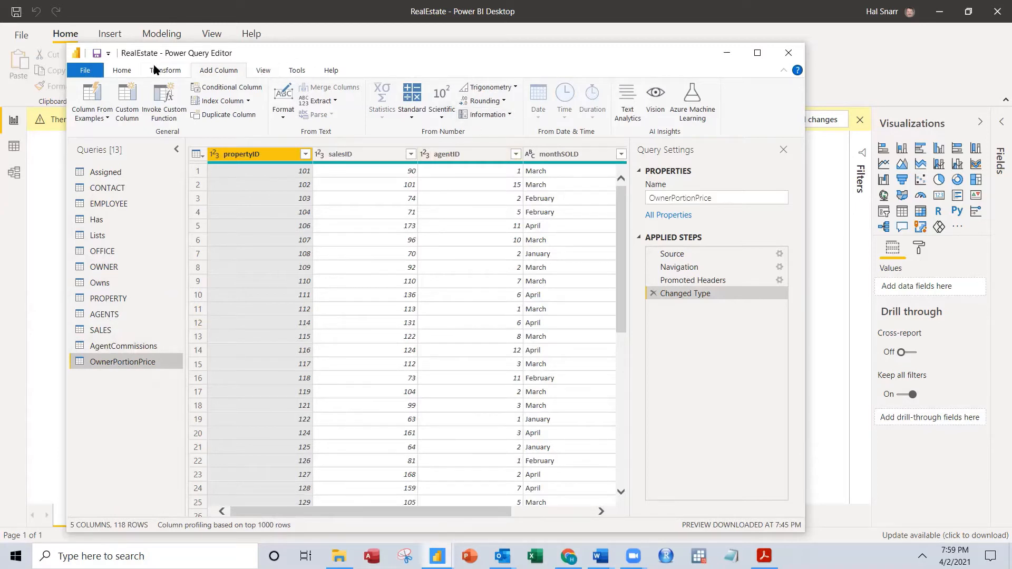
{"action": "left_click", "coordinate": [122, 70]}
{"action": "left_click", "coordinate": [653, 117]}
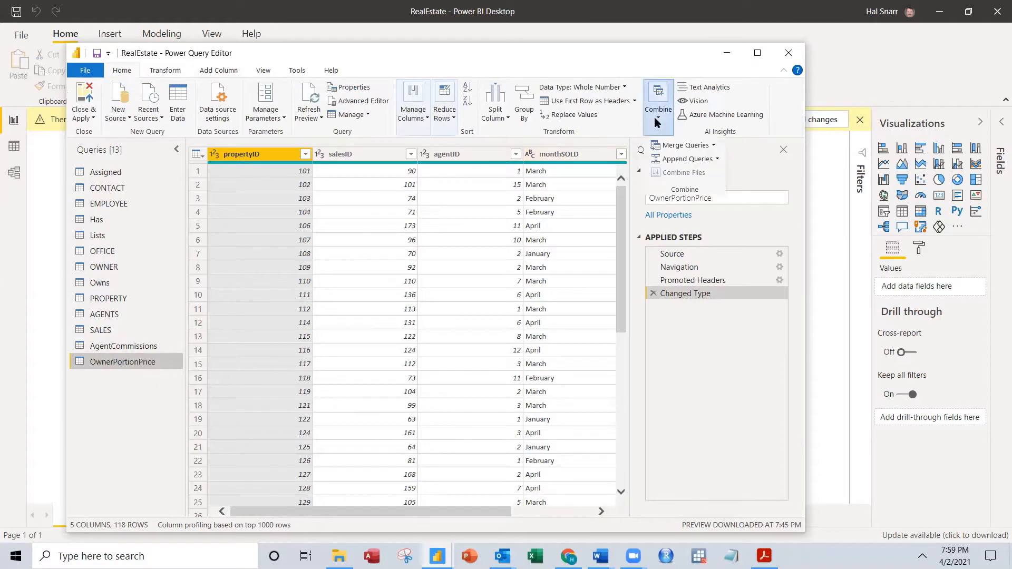
{"action": "left_click", "coordinate": [672, 149]}
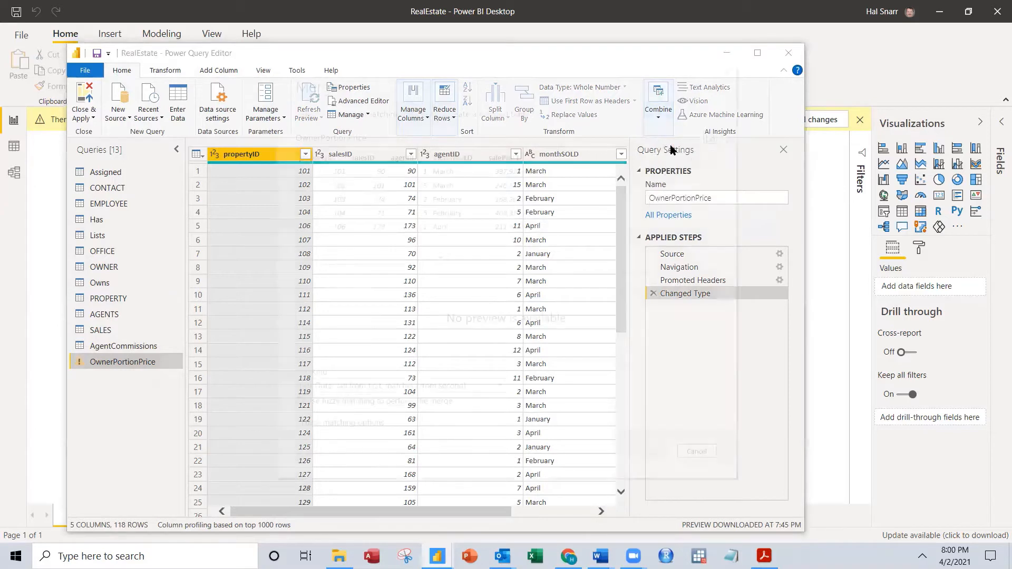
{"action": "left_click", "coordinate": [360, 257]}
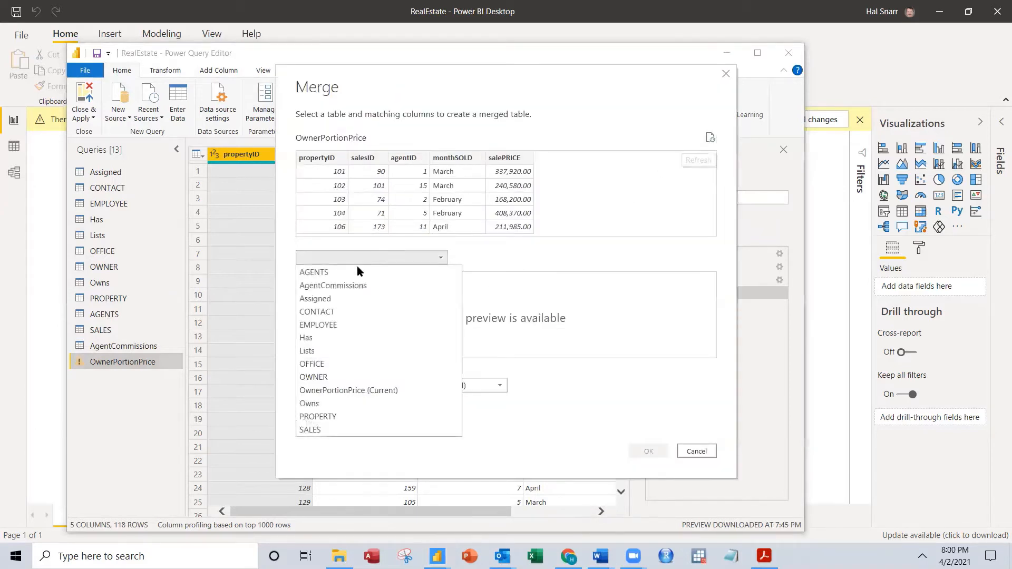
{"action": "left_click", "coordinate": [318, 402]}
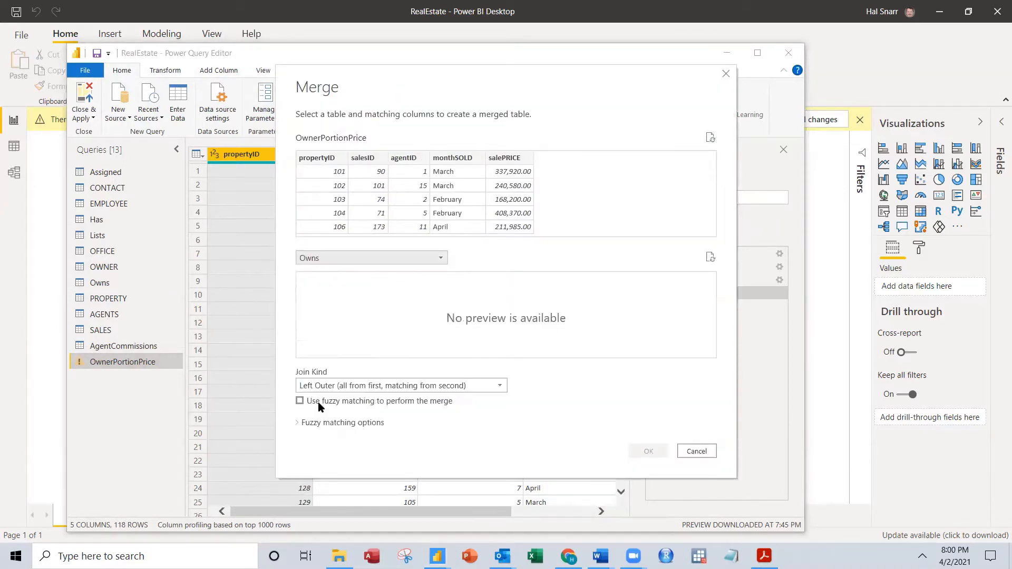
Match OwnerPortionPrice and Owns on their property ID columns, and create the merge as an Inner join of only matching rows
{"action": "left_click", "coordinate": [326, 158]}
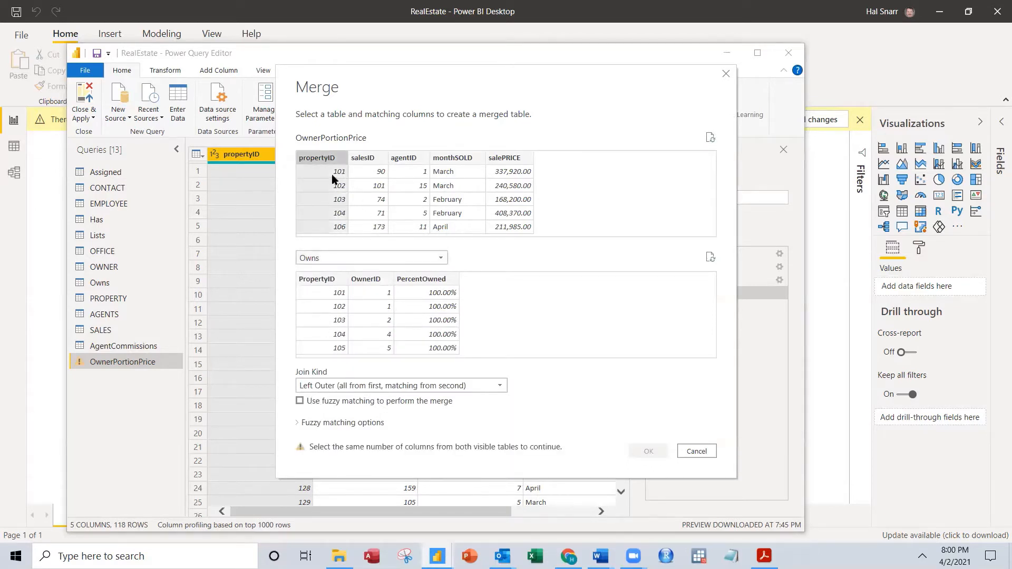
{"action": "left_click", "coordinate": [324, 285]}
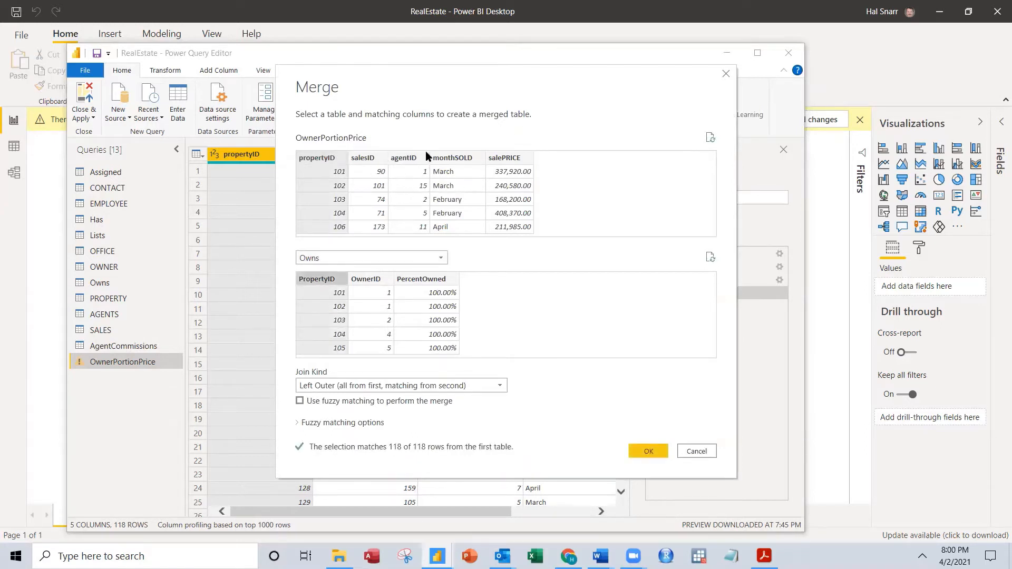
{"action": "left_click", "coordinate": [323, 158]}
{"action": "left_click", "coordinate": [319, 280]}
{"action": "left_click", "coordinate": [307, 385]}
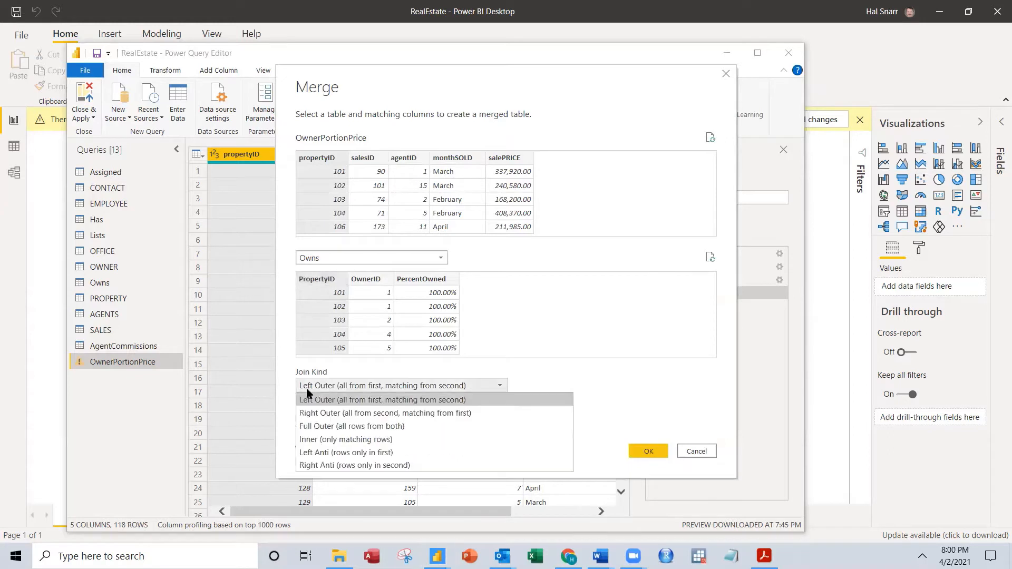
{"action": "left_click", "coordinate": [325, 442]}
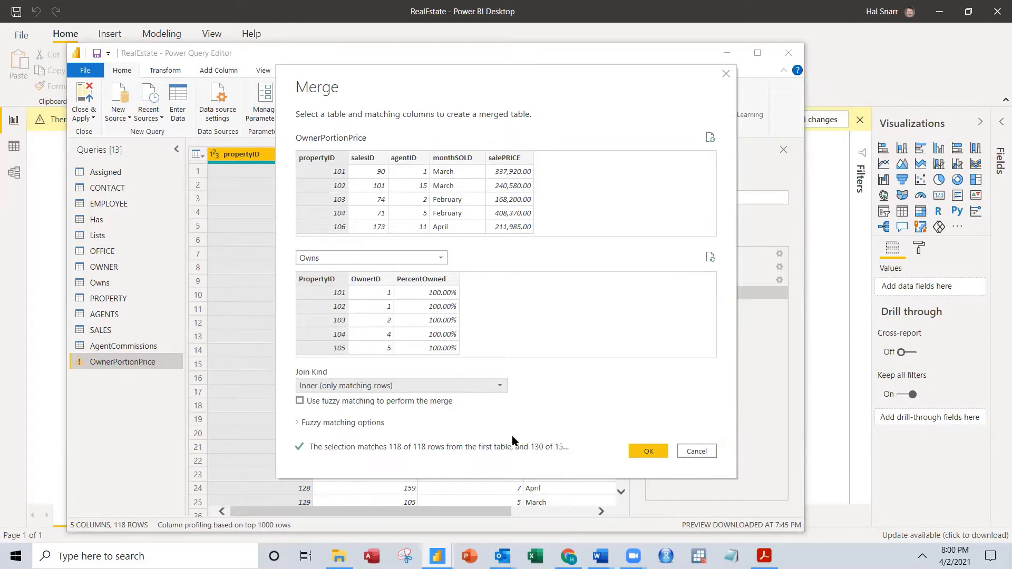
{"action": "left_click", "coordinate": [648, 452]}
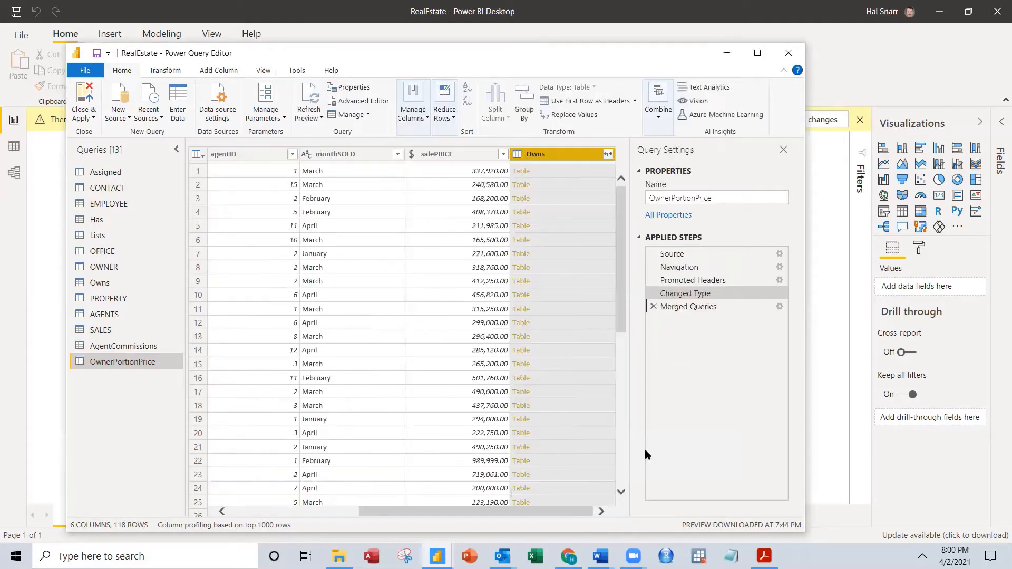
Expand the merged Owns column to OwnerID and PercentOwned only, leaving out PropertyID
{"action": "left_click", "coordinate": [608, 154]}
{"action": "left_click", "coordinate": [416, 233]}
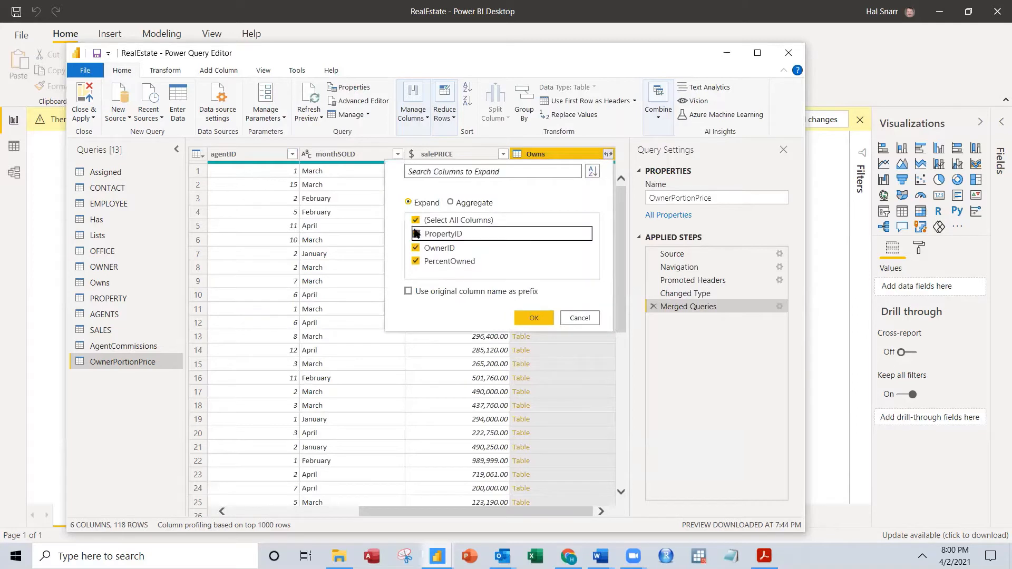
{"action": "left_click", "coordinate": [416, 233]}
{"action": "left_click", "coordinate": [526, 320]}
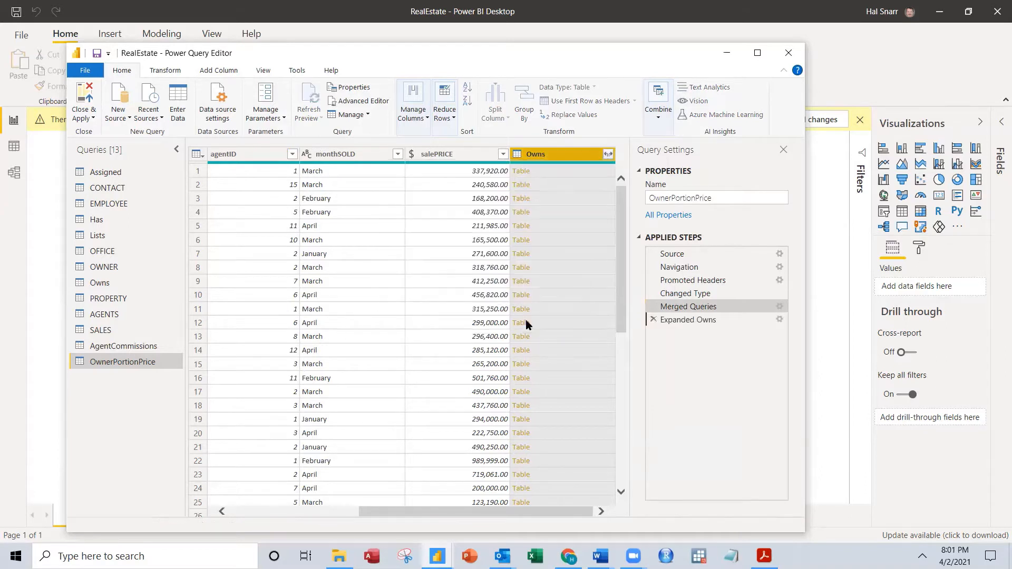
{"action": "left_click_drag", "start_coordinate": [502, 515], "coordinate": [568, 513]}
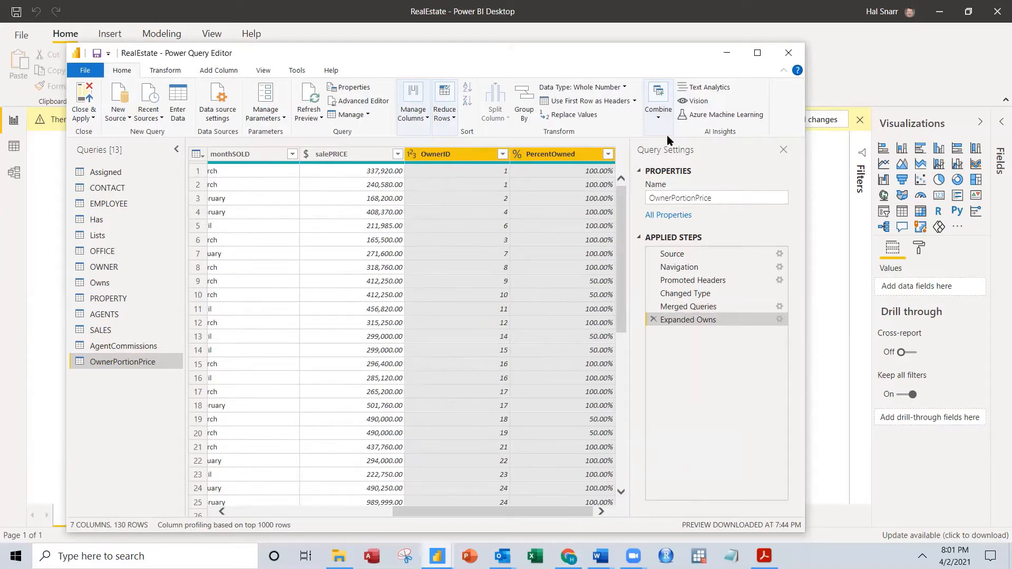
Merge OwnerPortionPrice with the OWNER table, matching their OwnerID columns with an Inner join of only matching rows
{"action": "left_click", "coordinate": [656, 116]}
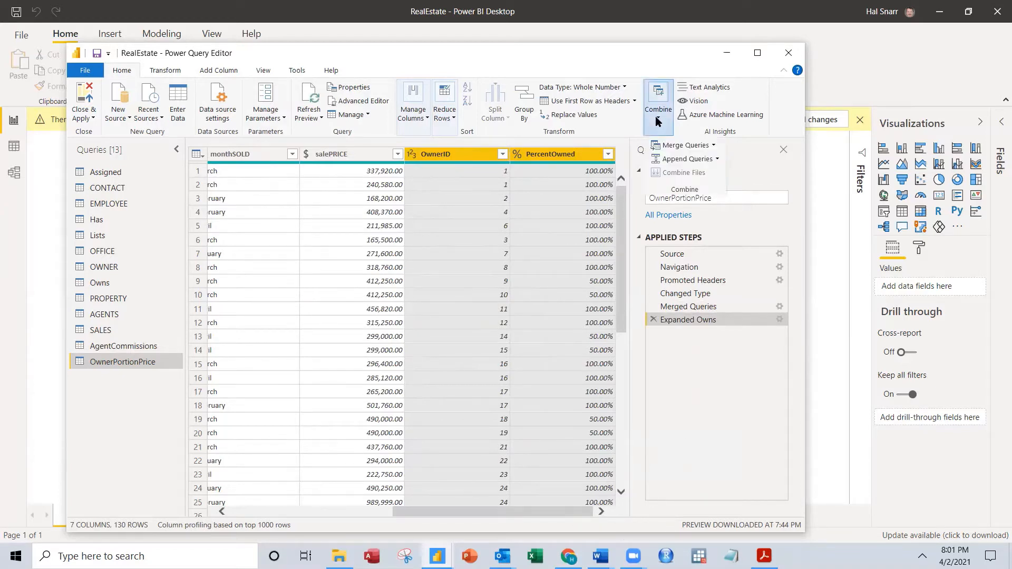
{"action": "left_click", "coordinate": [677, 147]}
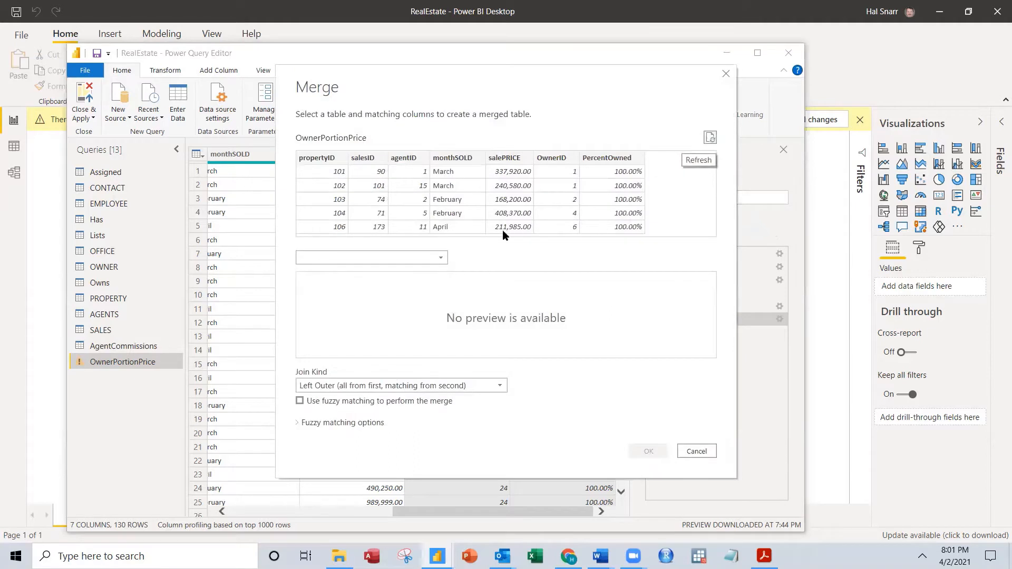
{"action": "left_click", "coordinate": [409, 256]}
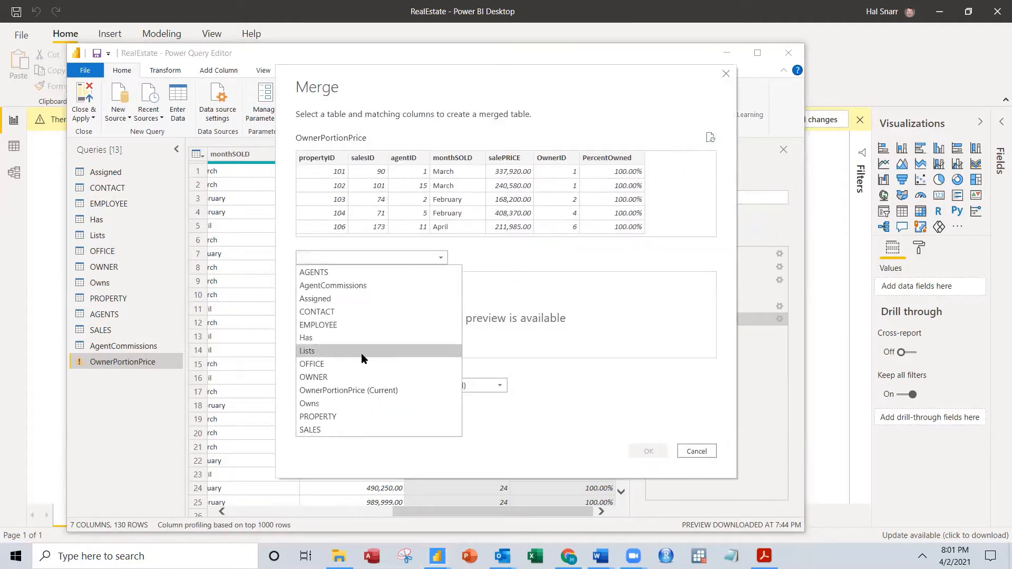
{"action": "left_click", "coordinate": [341, 377]}
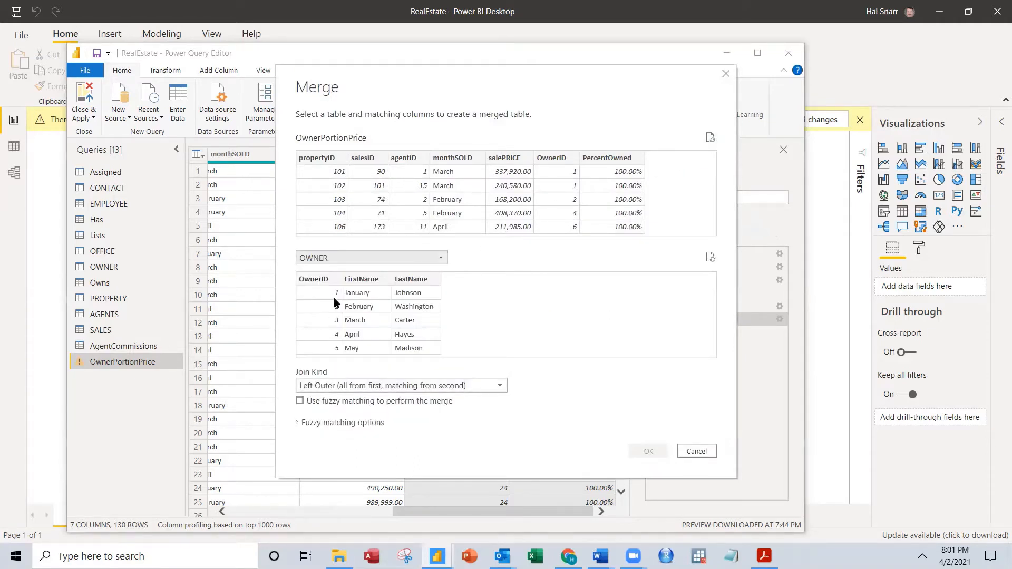
{"action": "left_click", "coordinate": [555, 158]}
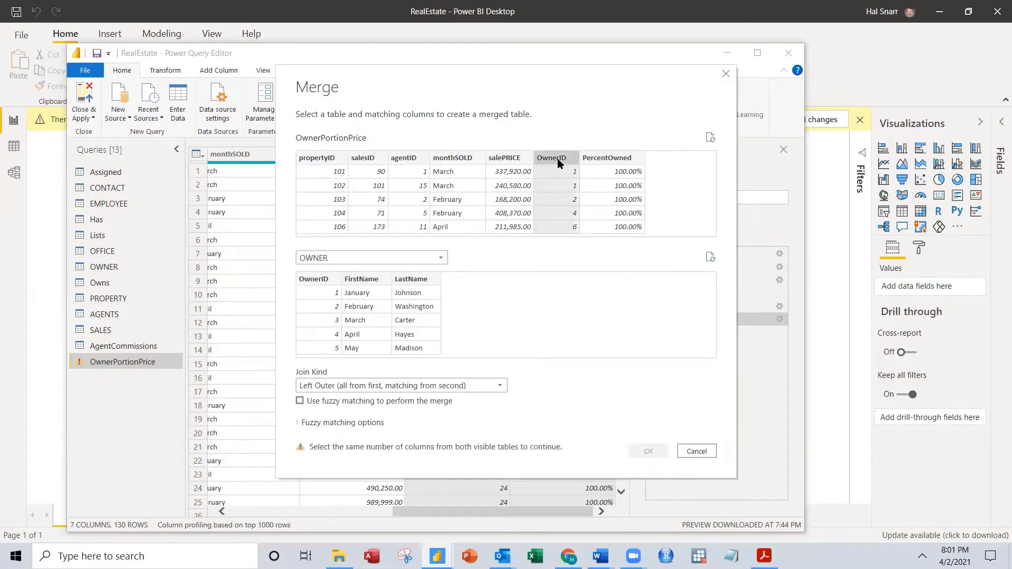
{"action": "left_click", "coordinate": [310, 280]}
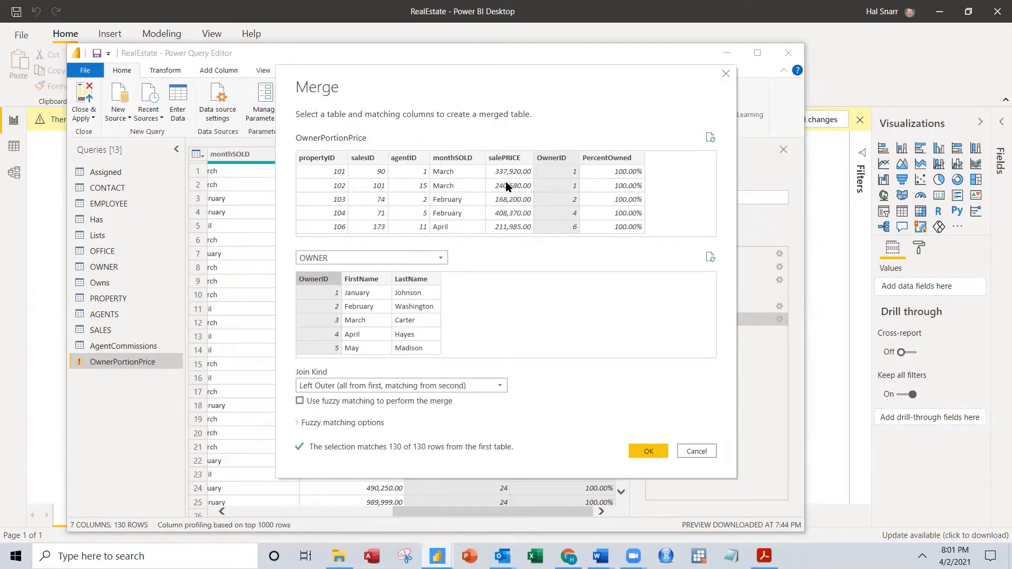
{"action": "left_click", "coordinate": [318, 387]}
{"action": "left_click", "coordinate": [318, 439]}
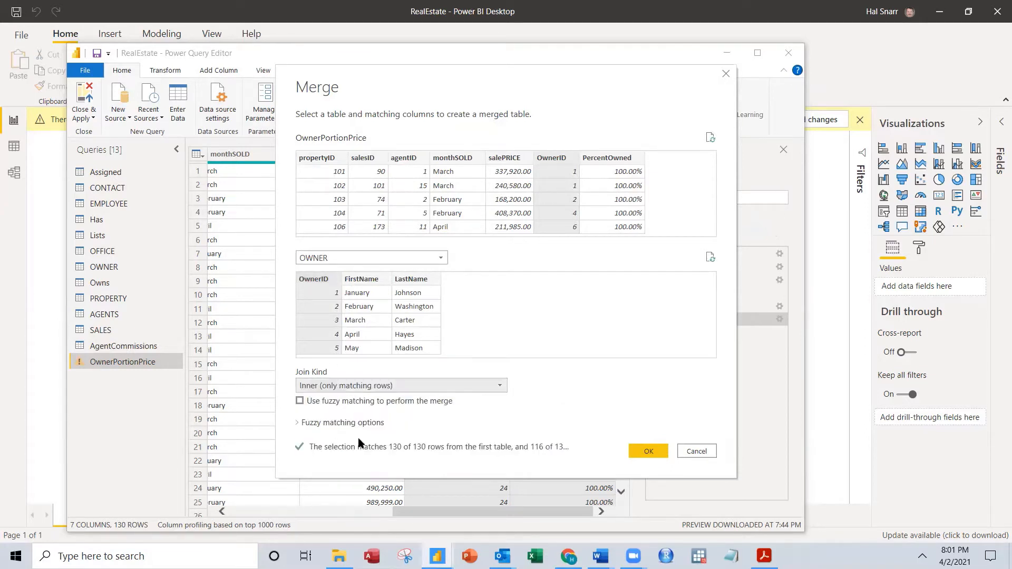
{"action": "left_click", "coordinate": [645, 452]}
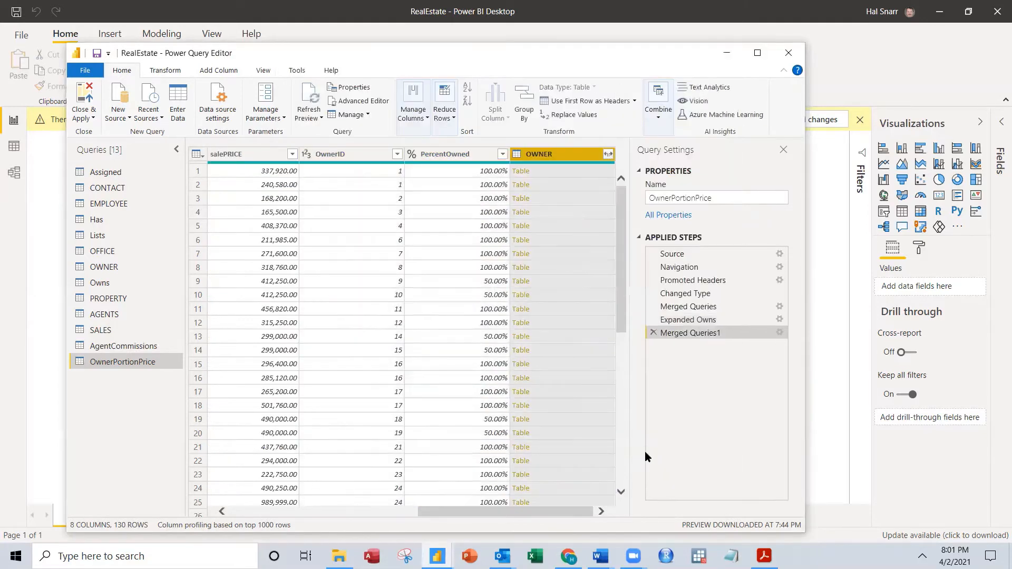
Expand the merged OWNER column to FirstName and LastName only, leaving out OwnerID
{"action": "left_click", "coordinate": [608, 154]}
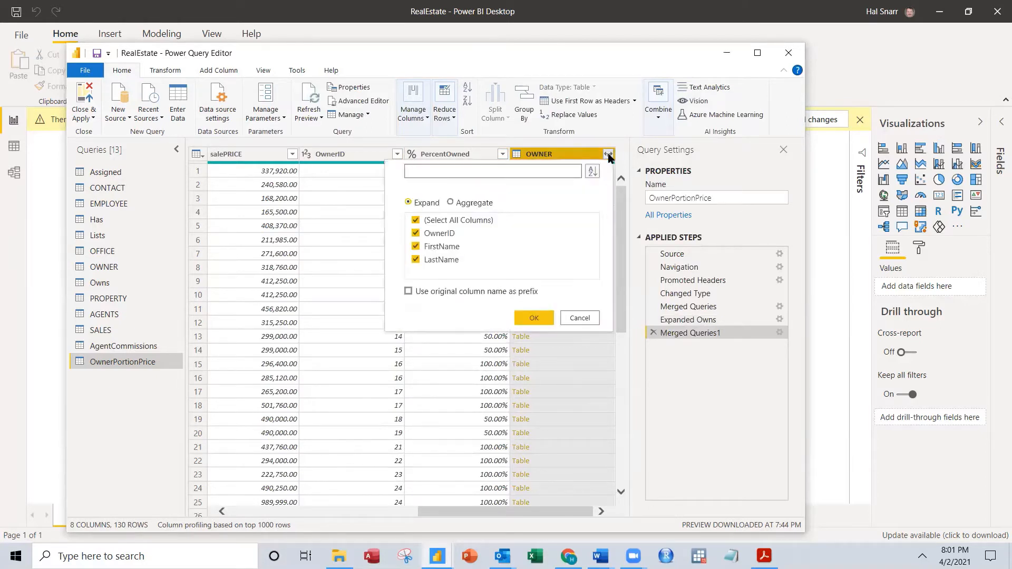
{"action": "left_click", "coordinate": [416, 234]}
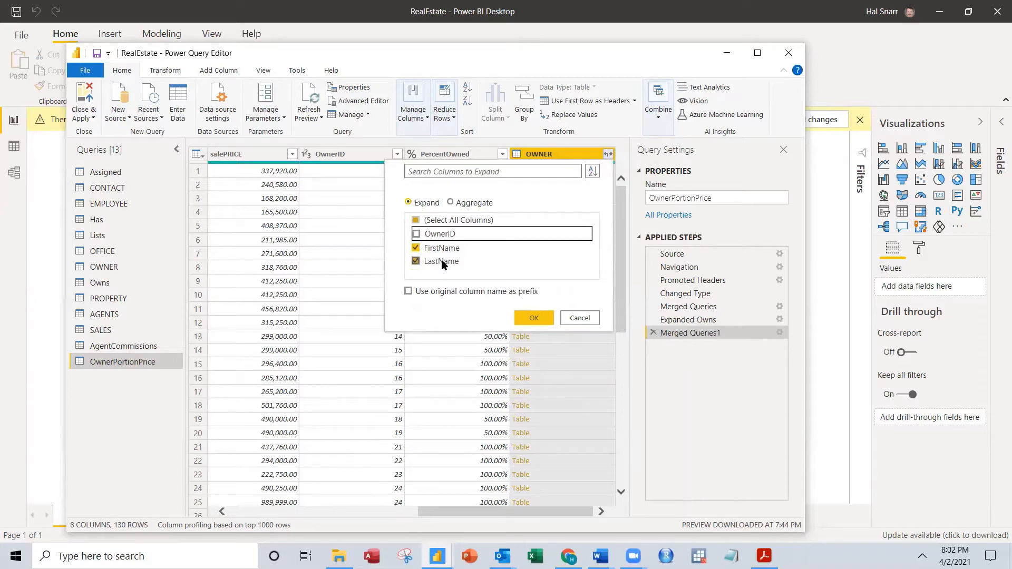
{"action": "left_click", "coordinate": [534, 318]}
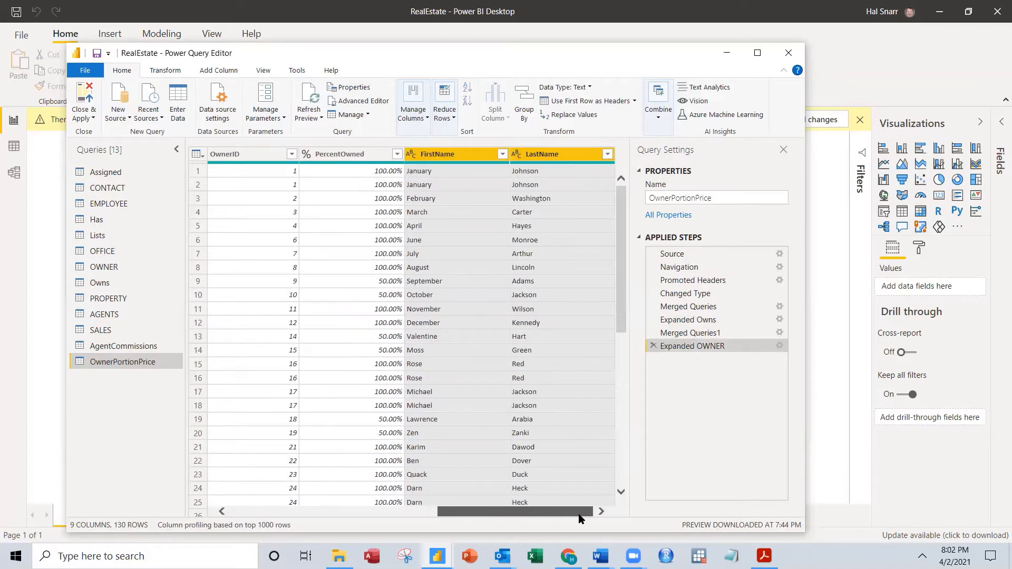
Remove the propertyID, salesID, agentID and OwnerID columns from OwnerPortionPrice
{"action": "left_click_drag", "start_coordinate": [571, 514], "coordinate": [321, 491]}
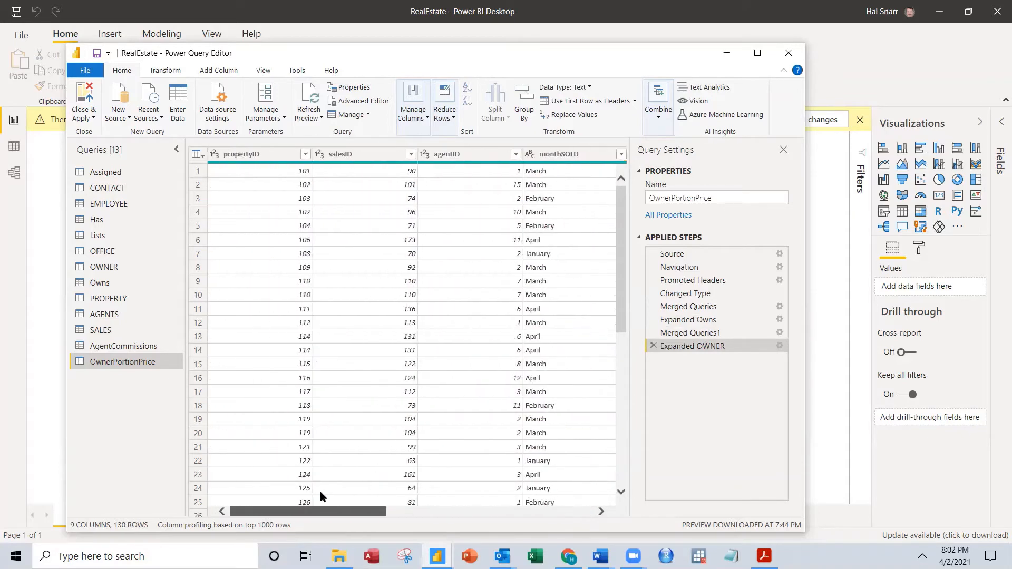
{"action": "right_click", "coordinate": [252, 154]}
{"action": "left_click", "coordinate": [305, 178]}
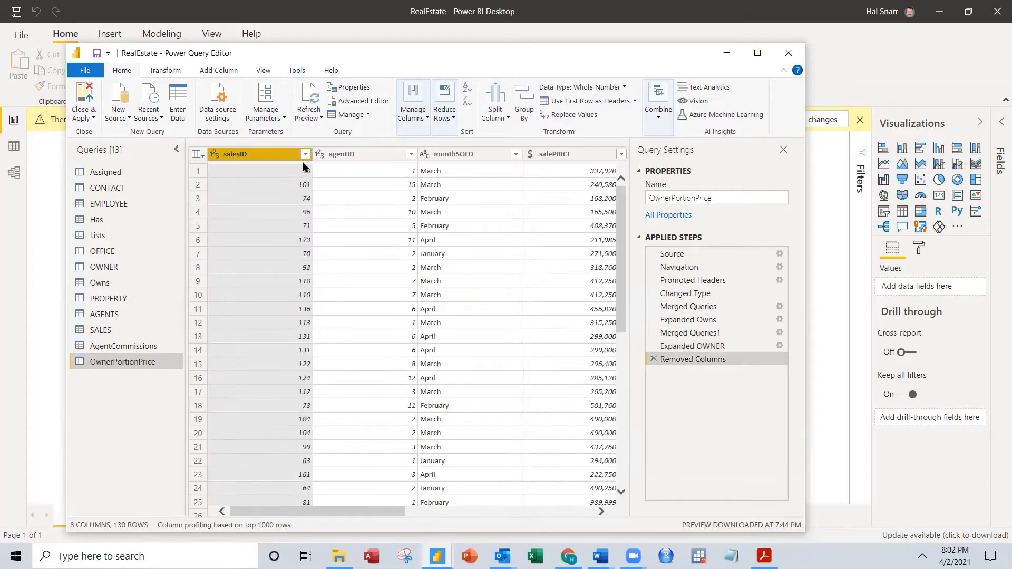
{"action": "right_click", "coordinate": [267, 153]}
{"action": "left_click", "coordinate": [296, 176]}
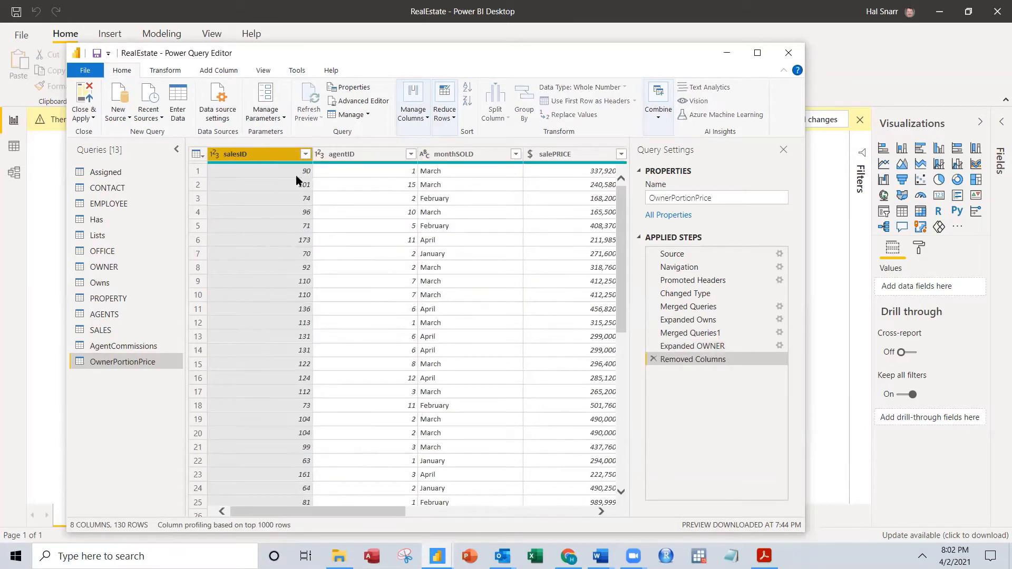
{"action": "right_click", "coordinate": [257, 153]}
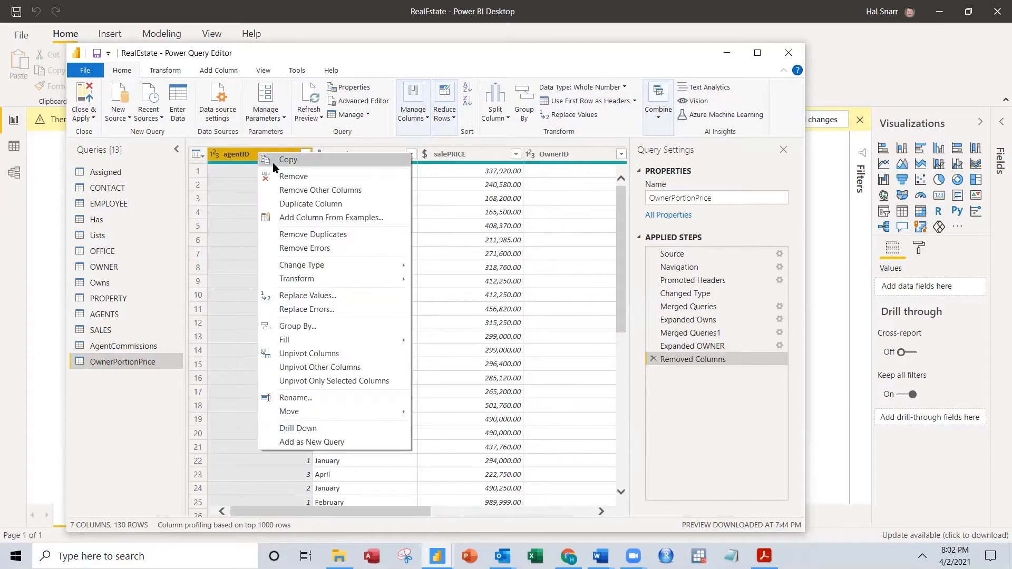
{"action": "left_click", "coordinate": [292, 182]}
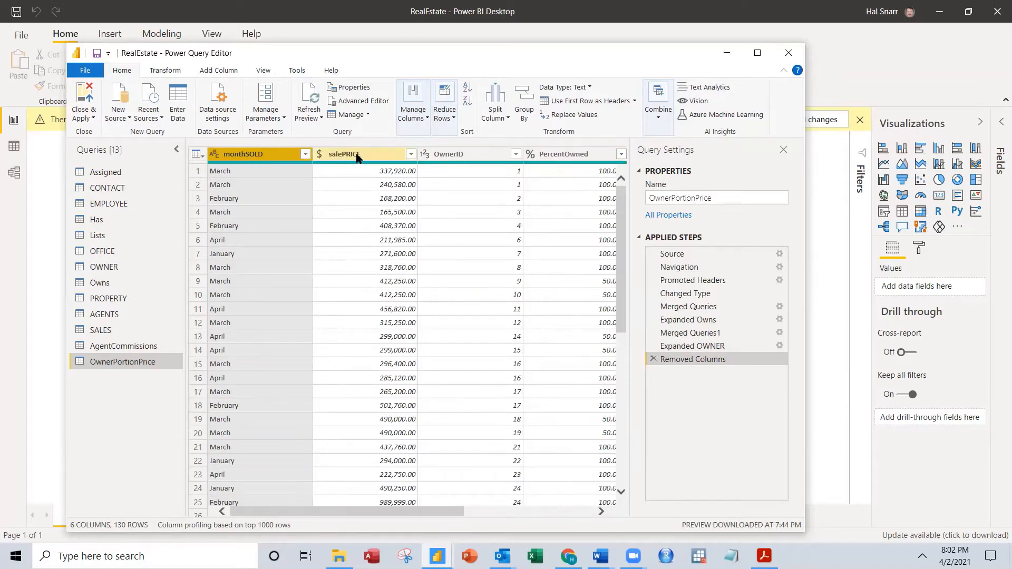
{"action": "left_click", "coordinate": [470, 159]}
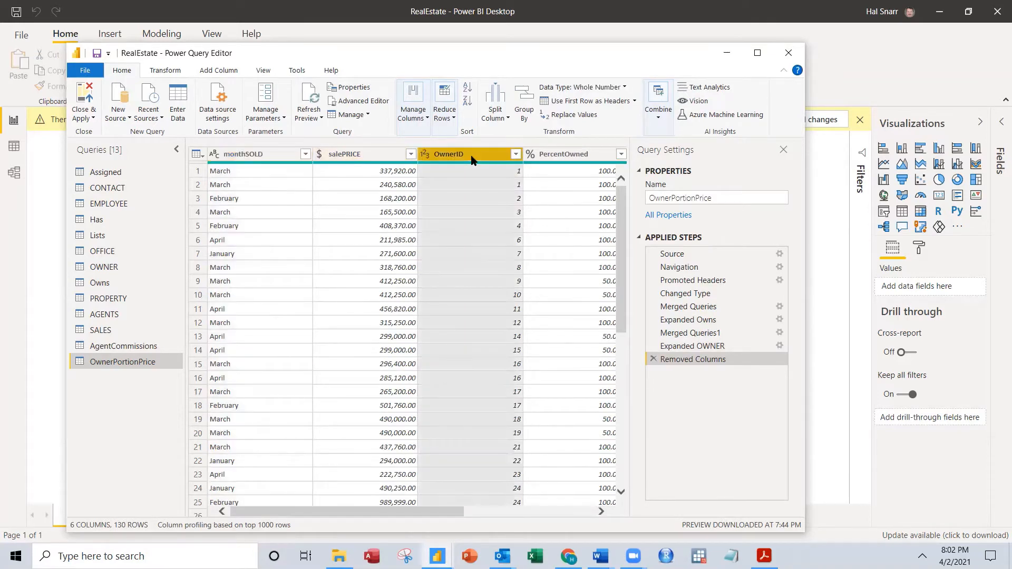
{"action": "right_click", "coordinate": [473, 158]}
{"action": "left_click", "coordinate": [505, 181]}
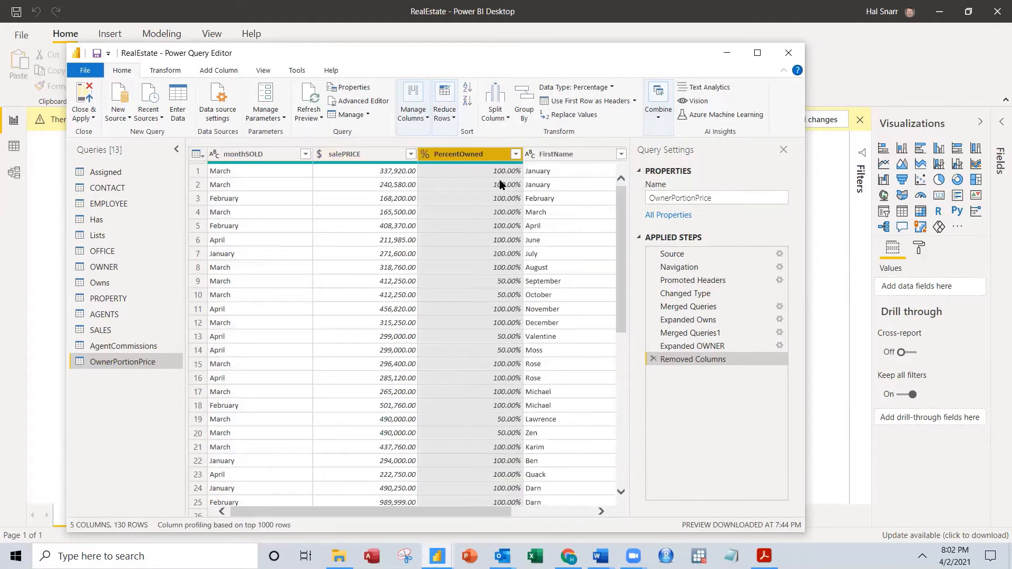
Review the salePRICE, PercentOwned, FirstName and LastName columns kept in OwnerPortionPrice
{"action": "left_click", "coordinate": [375, 159]}
{"action": "left_click", "coordinate": [469, 159]}
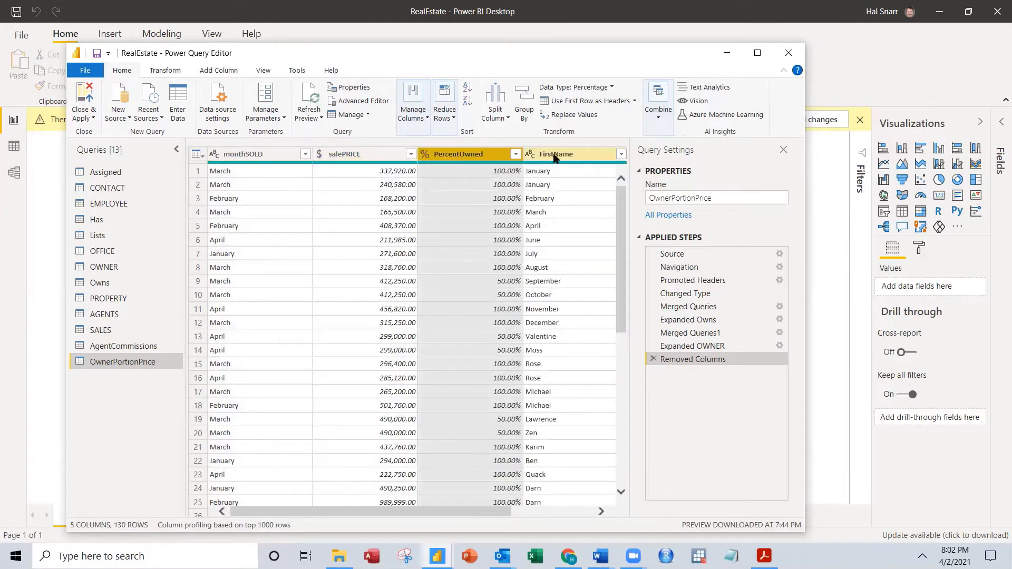
{"action": "left_click", "coordinate": [554, 157]}
{"action": "left_click_drag", "start_coordinate": [438, 511], "coordinate": [527, 510]}
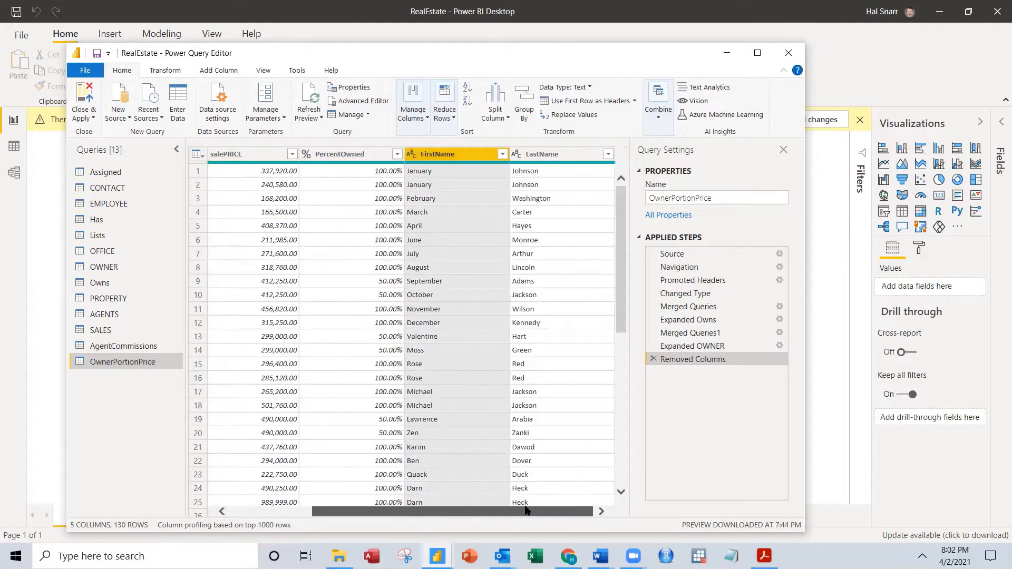
{"action": "left_click", "coordinate": [543, 157]}
{"action": "left_click", "coordinate": [234, 158]}
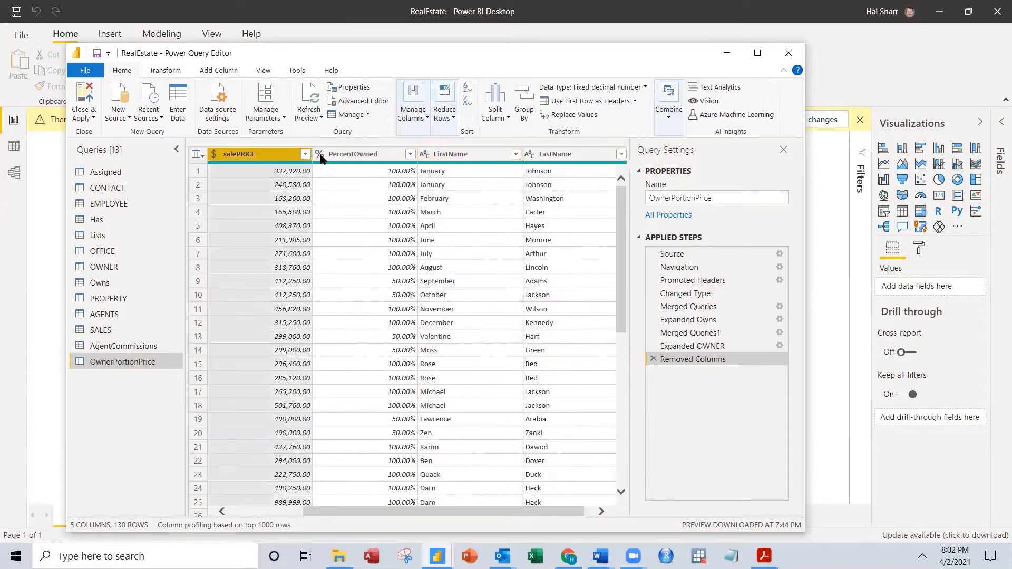
{"action": "left_click", "coordinate": [324, 155]}
{"action": "left_click", "coordinate": [277, 156]}
{"action": "left_click", "coordinate": [326, 152]}
{"action": "left_click", "coordinate": [275, 157]}
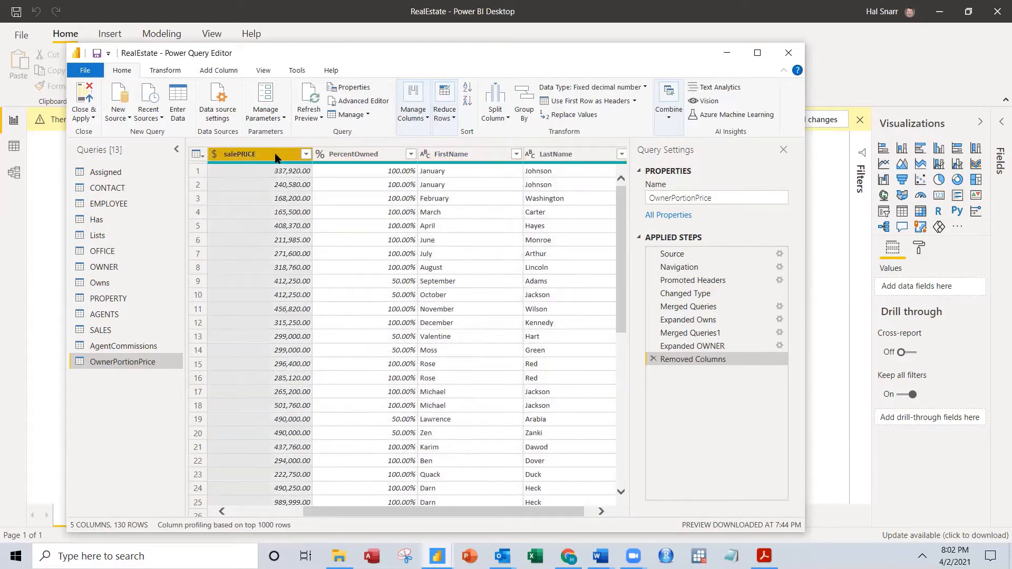
{"action": "left_click", "coordinate": [360, 155]}
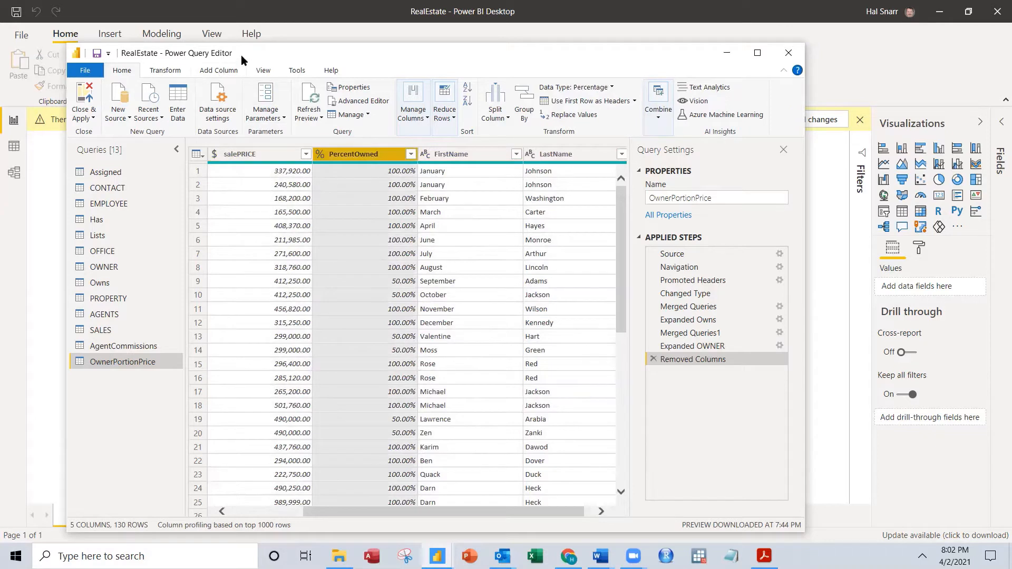
Start a custom column in OwnerPortionPrice and name it OwnerPrice
{"action": "left_click", "coordinate": [220, 72]}
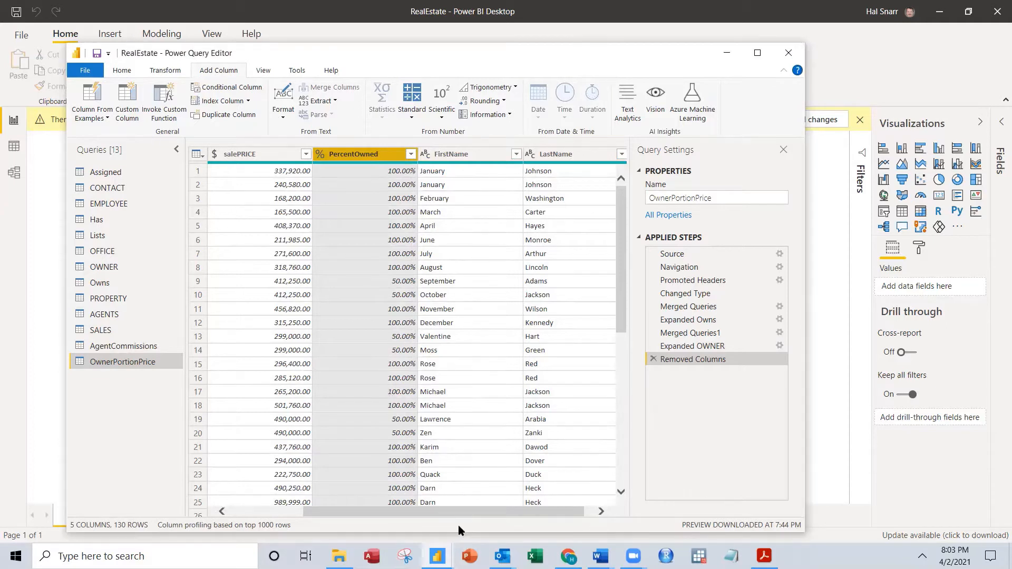
{"action": "left_click_drag", "start_coordinate": [457, 510], "coordinate": [499, 520]}
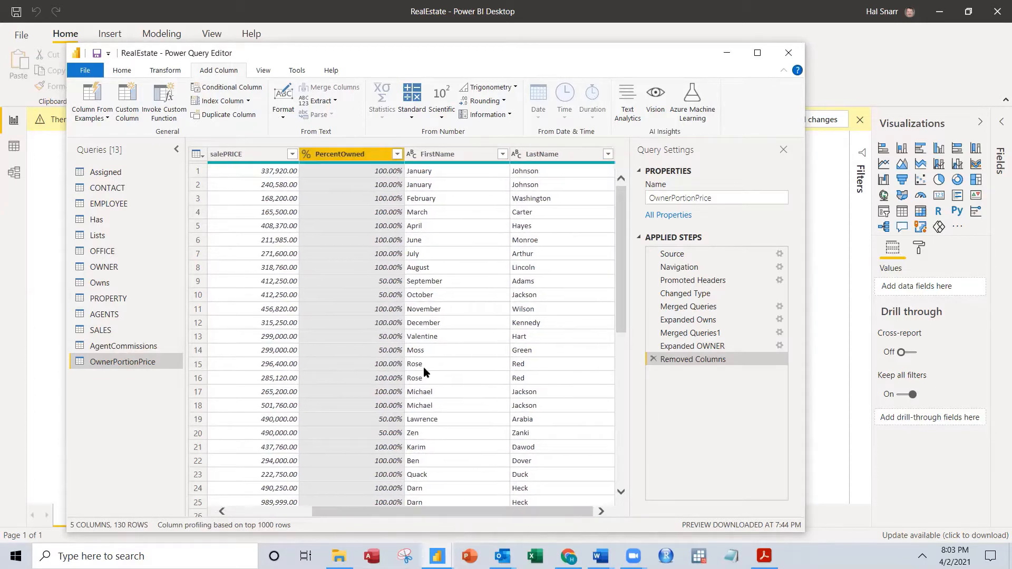
{"action": "left_click", "coordinate": [129, 109]}
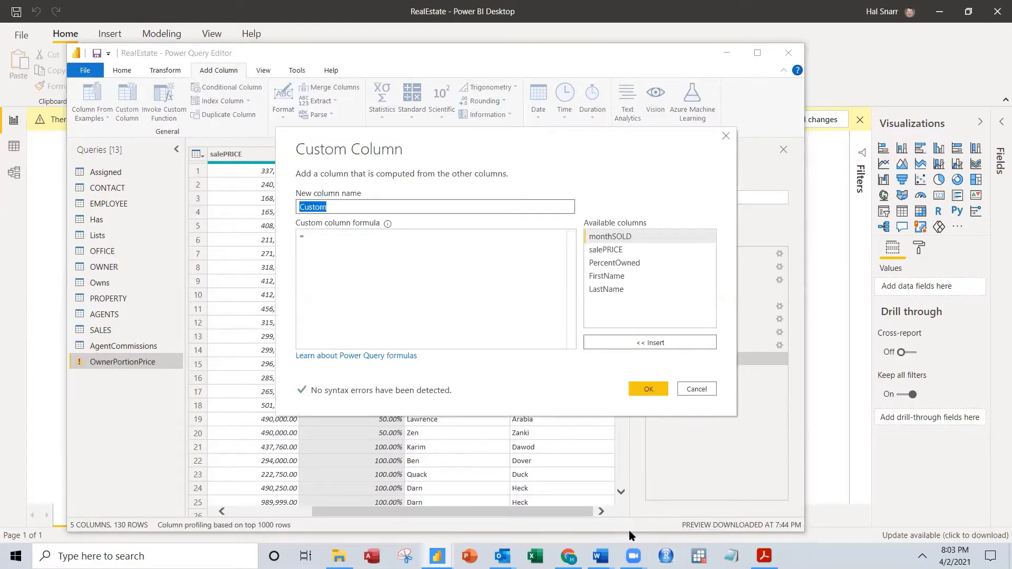
{"action": "type", "text": "Ow"}
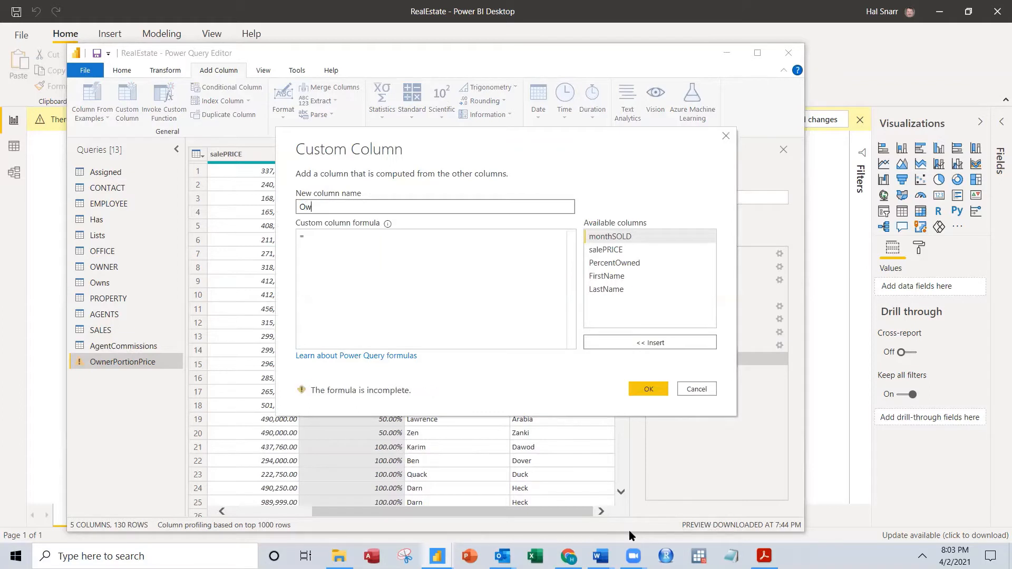
{"action": "type", "text": "nerPrice"}
Enter the OwnerPrice formula as [salePRICE]*[PercentOwned], using the available columns
{"action": "left_click", "coordinate": [362, 237]}
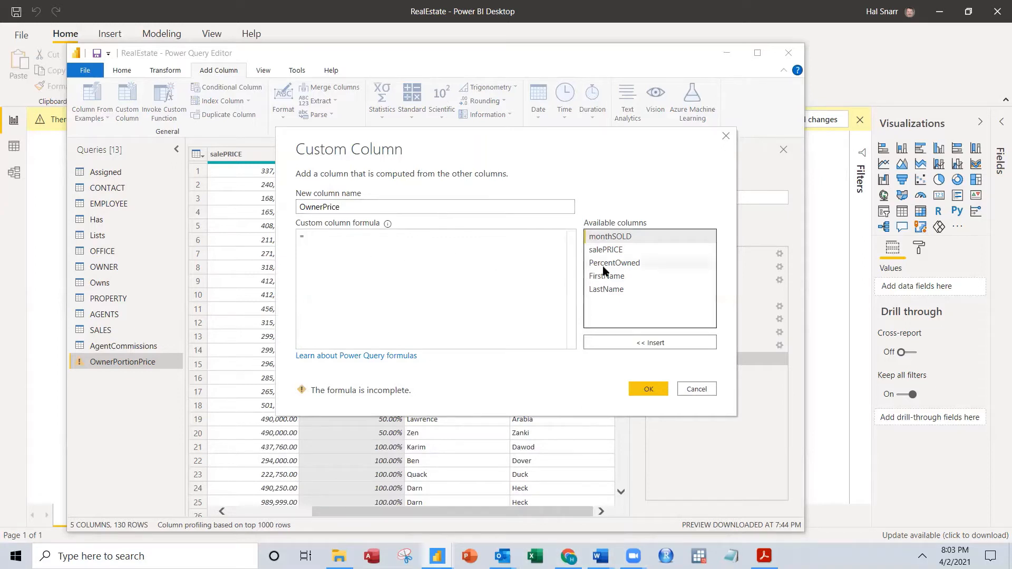
{"action": "left_click", "coordinate": [605, 251]}
{"action": "double_click", "coordinate": [605, 251]}
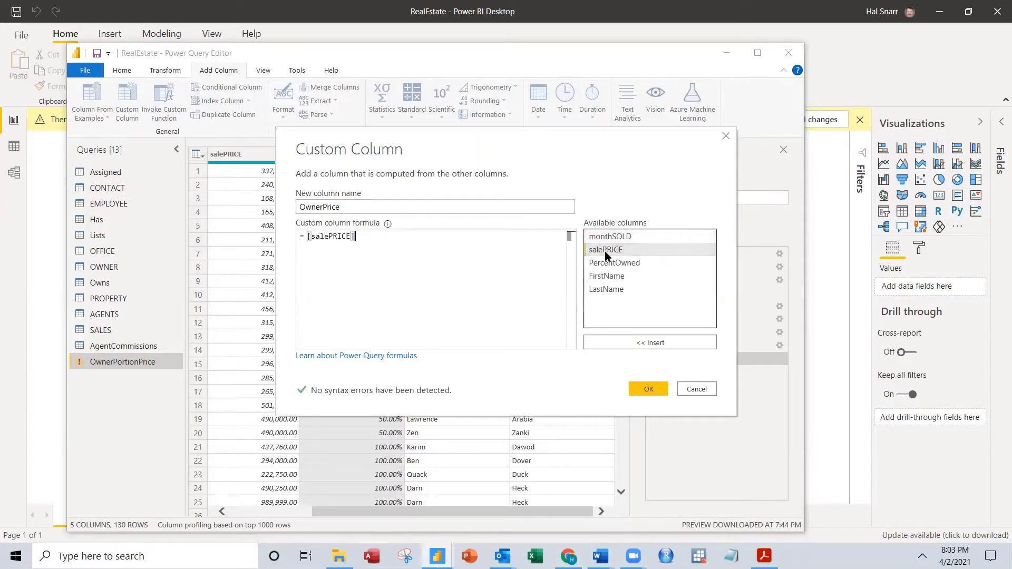
{"action": "type", "text": "*"}
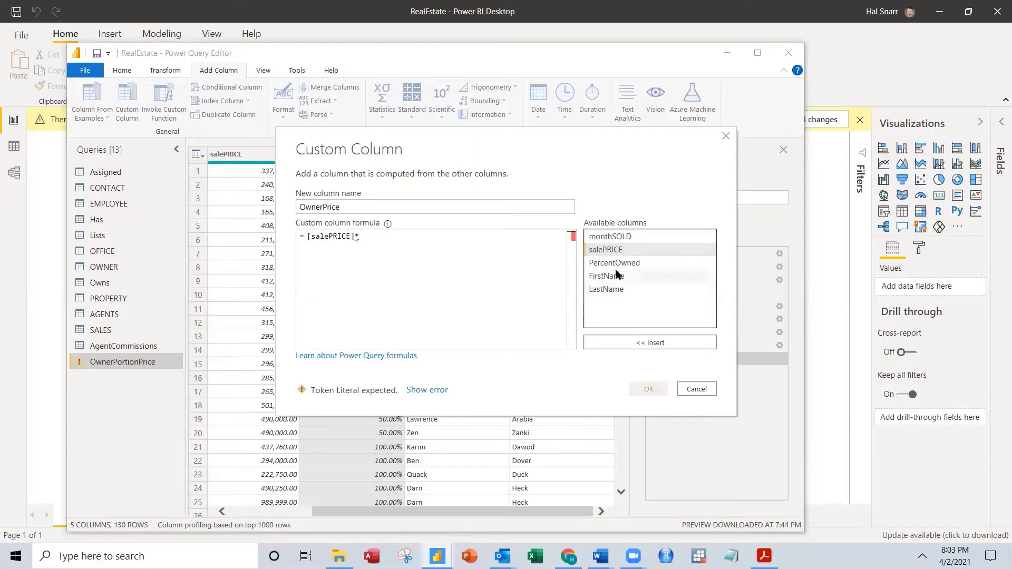
{"action": "left_click", "coordinate": [615, 263]}
{"action": "double_click", "coordinate": [615, 263]}
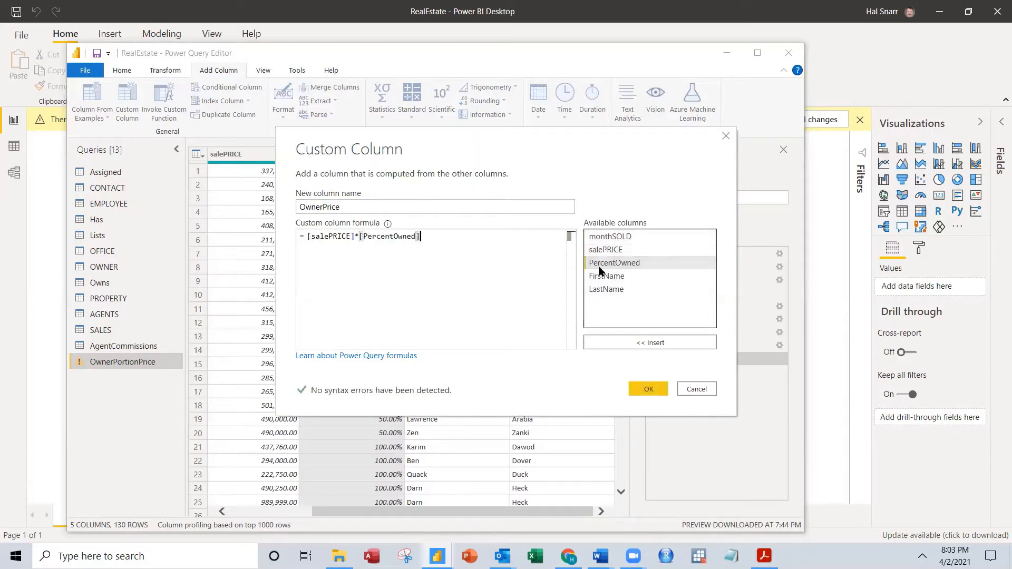
Wrap the OwnerPrice formula in a rounding function so it reads Number.Round([salePRICE]*[PercentOwned],2)
{"action": "type", "text": ",2"}
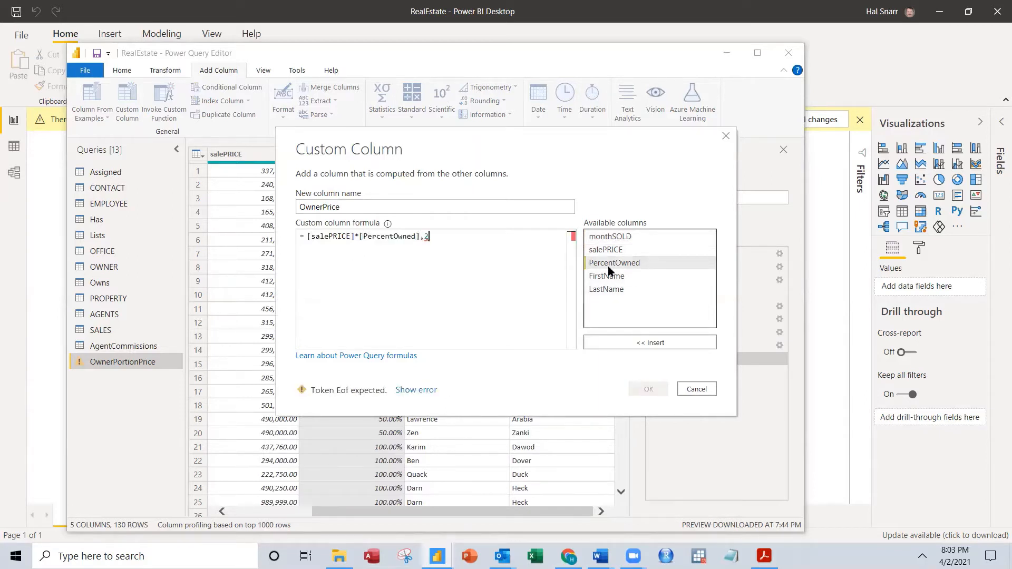
{"action": "type", "text": ")"}
{"action": "key", "text": "Left"}
{"action": "key", "text": "Left"}
{"action": "key", "text": "Left"}
{"action": "key", "text": "Left"}
{"action": "key", "text": "Left"}
{"action": "key", "text": "Left"}
{"action": "key", "text": "Left"}
{"action": "key", "text": "Left"}
{"action": "key", "text": "Left"}
{"action": "key", "text": "Left"}
{"action": "key", "text": "Left"}
{"action": "key", "text": "Left"}
{"action": "key", "text": "Left"}
{"action": "key", "text": "Left"}
{"action": "key", "text": "Left"}
{"action": "key", "text": "Left"}
{"action": "key", "text": "Left"}
{"action": "key", "text": "Left"}
{"action": "key", "text": "Left"}
{"action": "key", "text": "Left"}
{"action": "type", "text": "("}
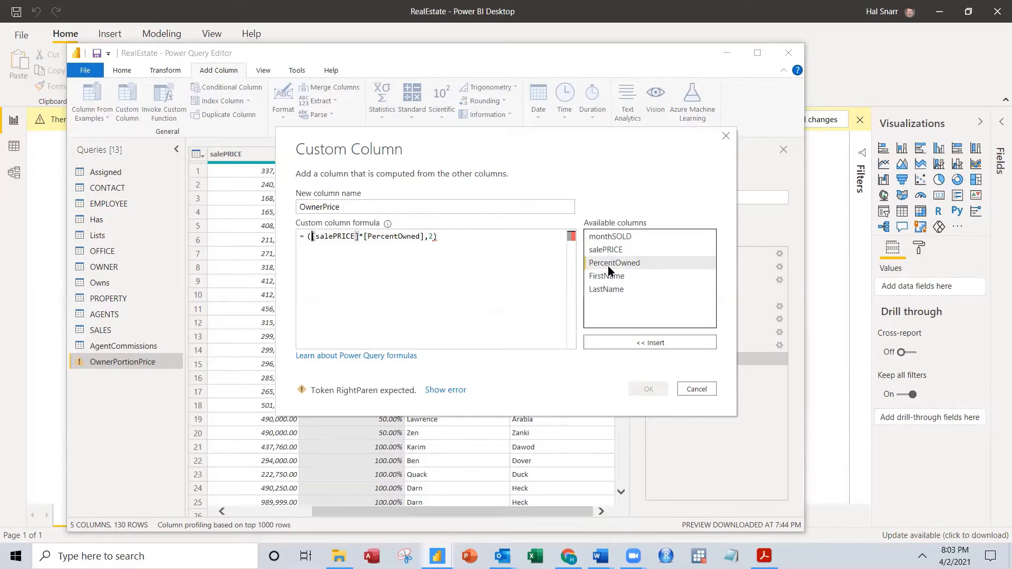
{"action": "key", "text": "Left"}
{"action": "type", "text": "Numbe"}
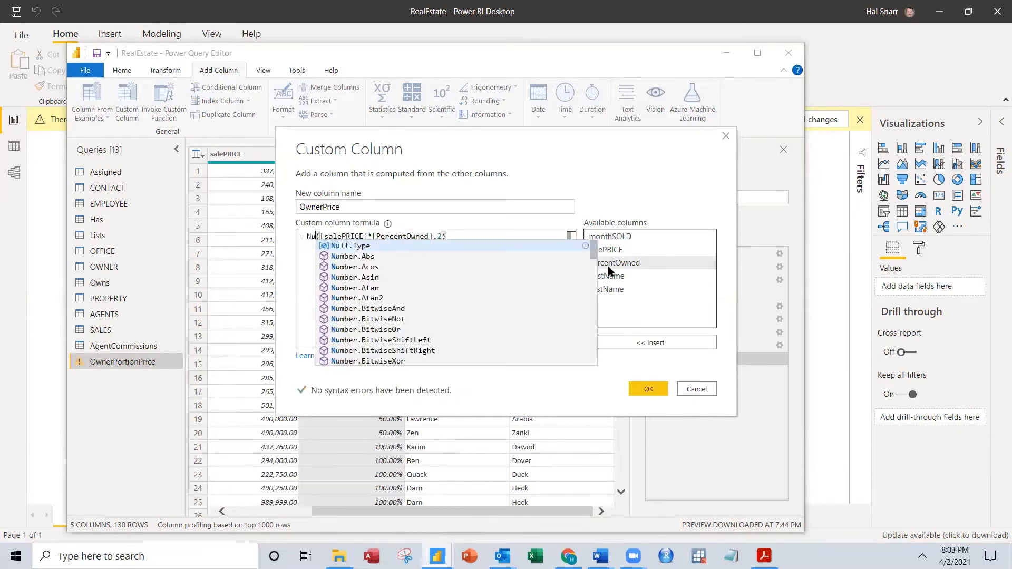
{"action": "type", "text": "r.Round"}
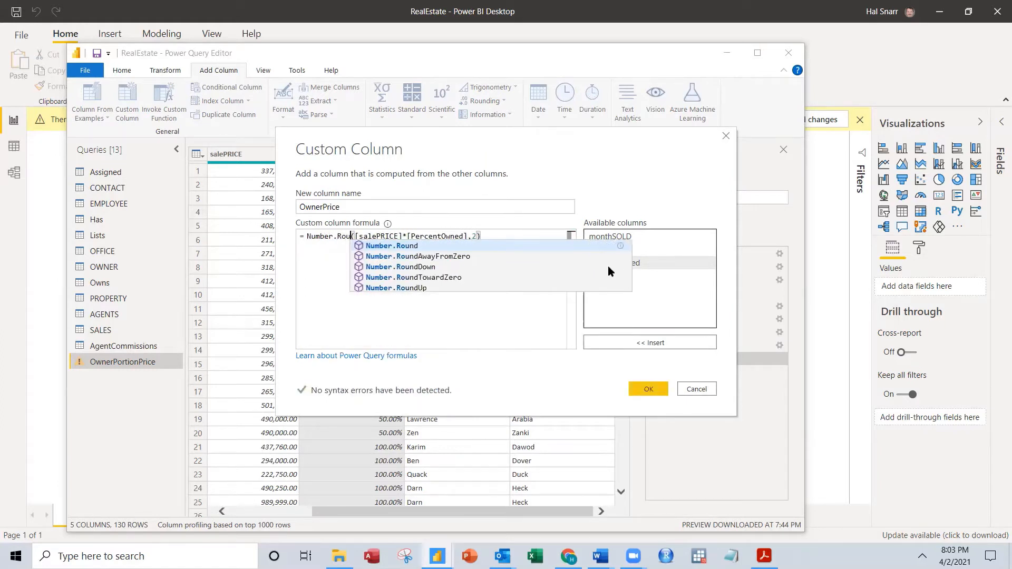
{"action": "left_click", "coordinate": [527, 328]}
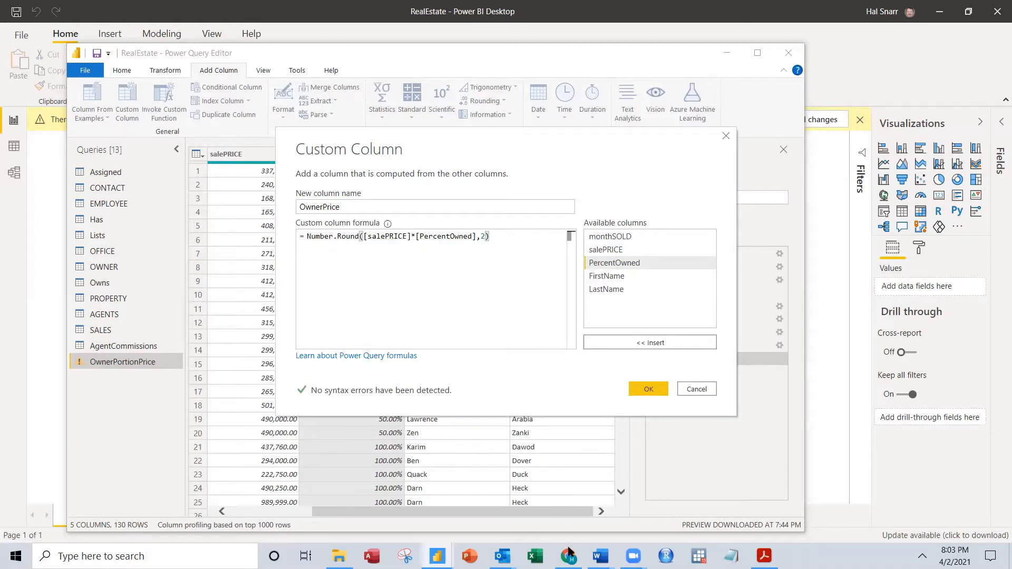
Create the OwnerPrice custom column and set its data type to Fixed decimal number
{"action": "mouse_move", "coordinate": [437, 556]}
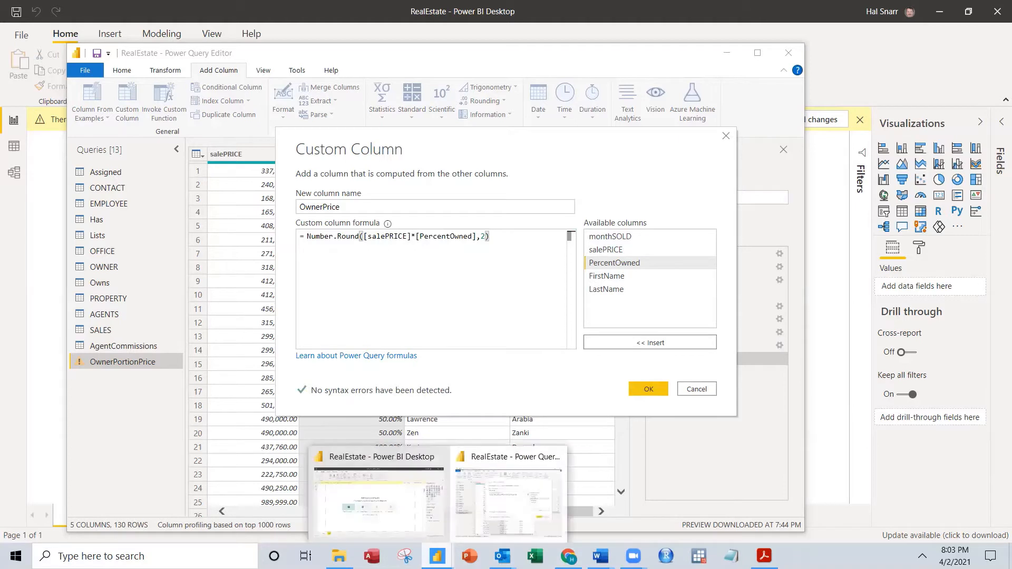
{"action": "mouse_move", "coordinate": [568, 557]}
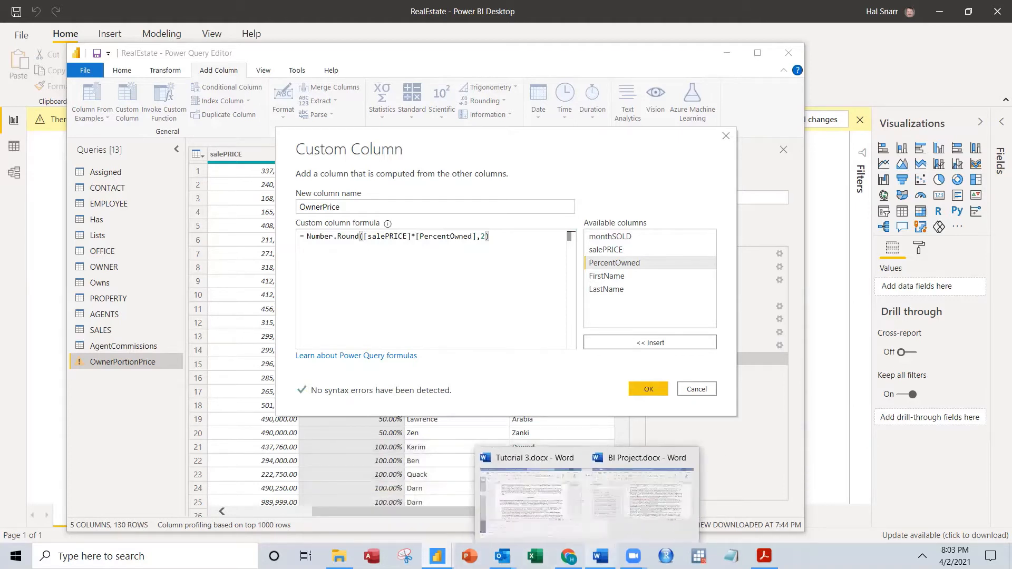
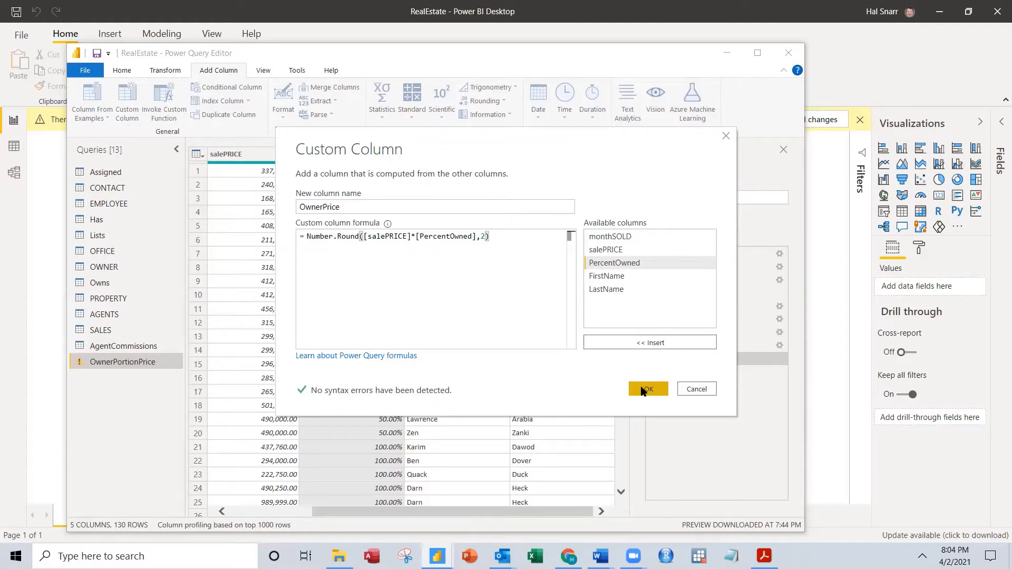
{"action": "left_click", "coordinate": [647, 389]}
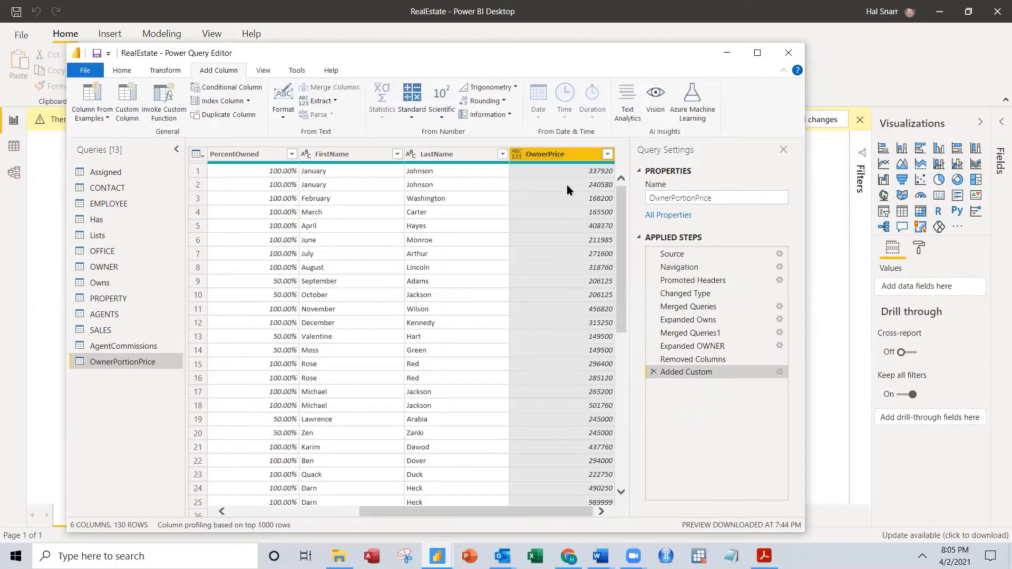
{"action": "left_click", "coordinate": [516, 158]}
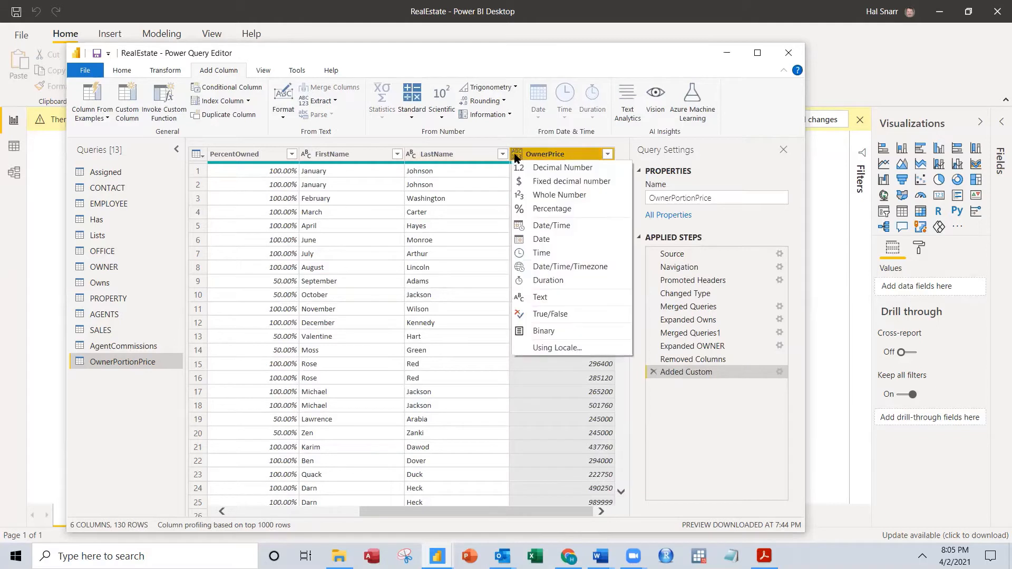
{"action": "left_click", "coordinate": [522, 181]}
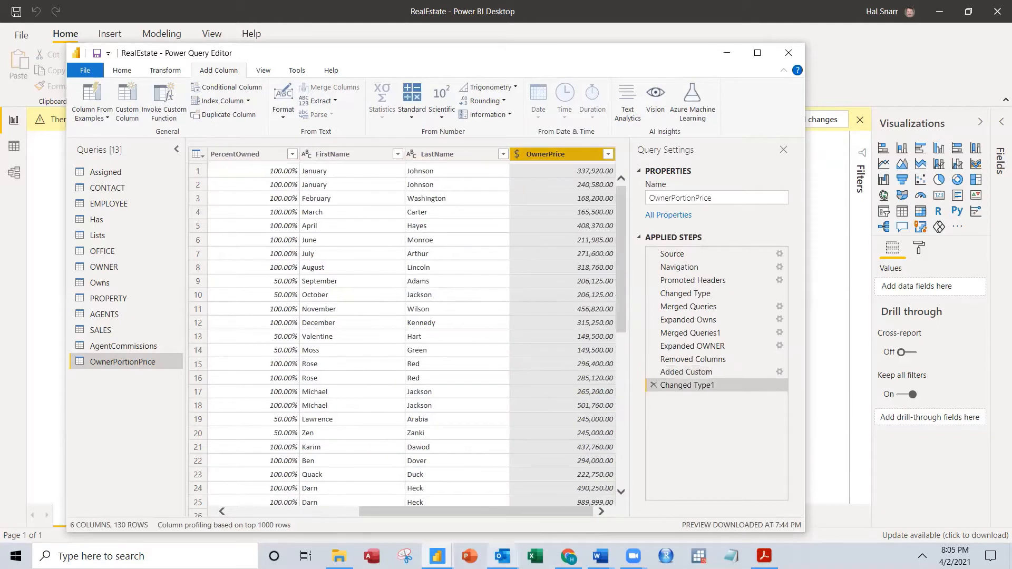
Remove the salePRICE and PercentOwned columns from OwnerPortionPrice
{"action": "left_click_drag", "start_coordinate": [520, 512], "coordinate": [412, 515]}
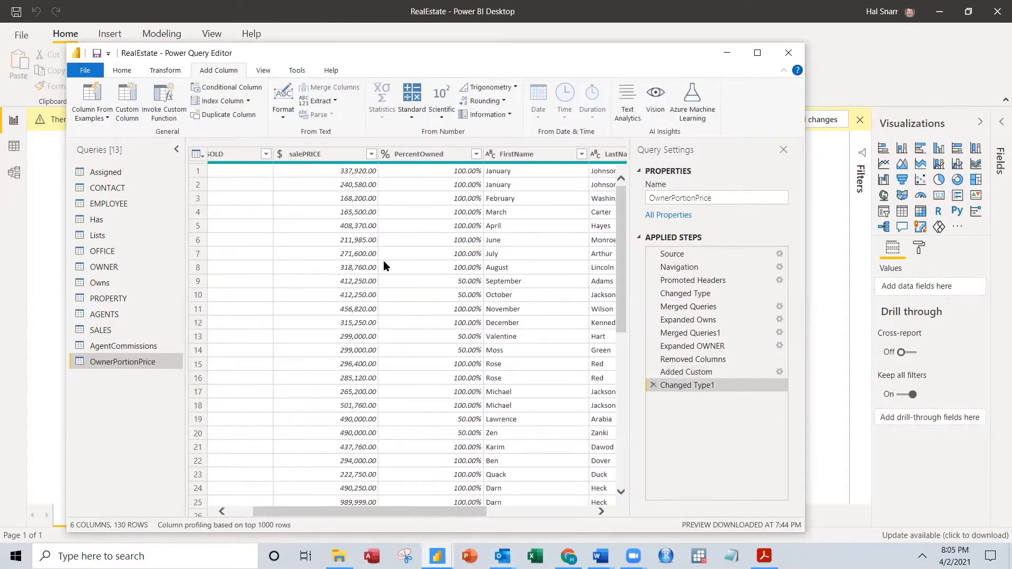
{"action": "left_click", "coordinate": [344, 157]}
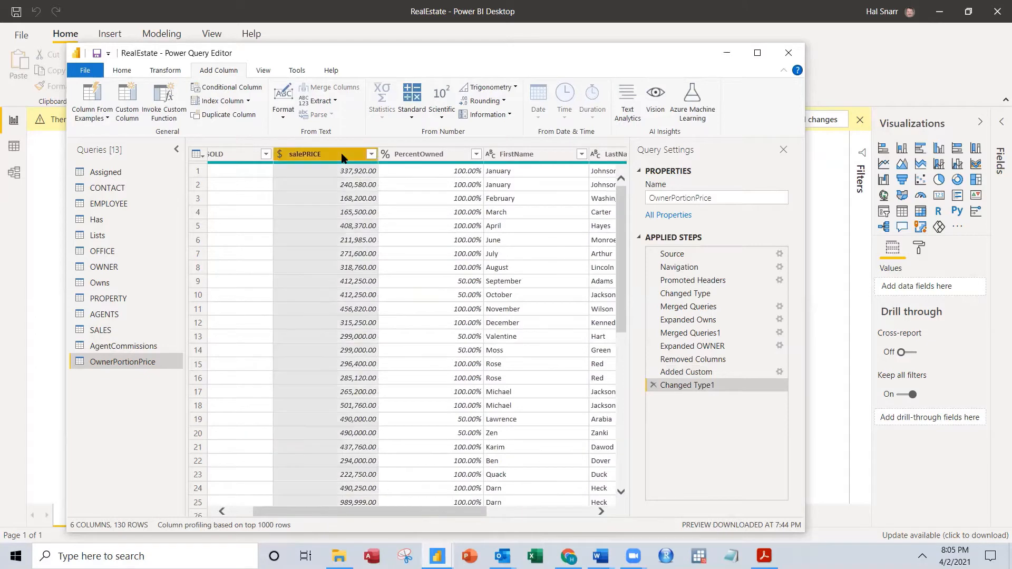
{"action": "left_click", "coordinate": [405, 158], "text": "ctrl"}
{"action": "right_click", "coordinate": [404, 159]}
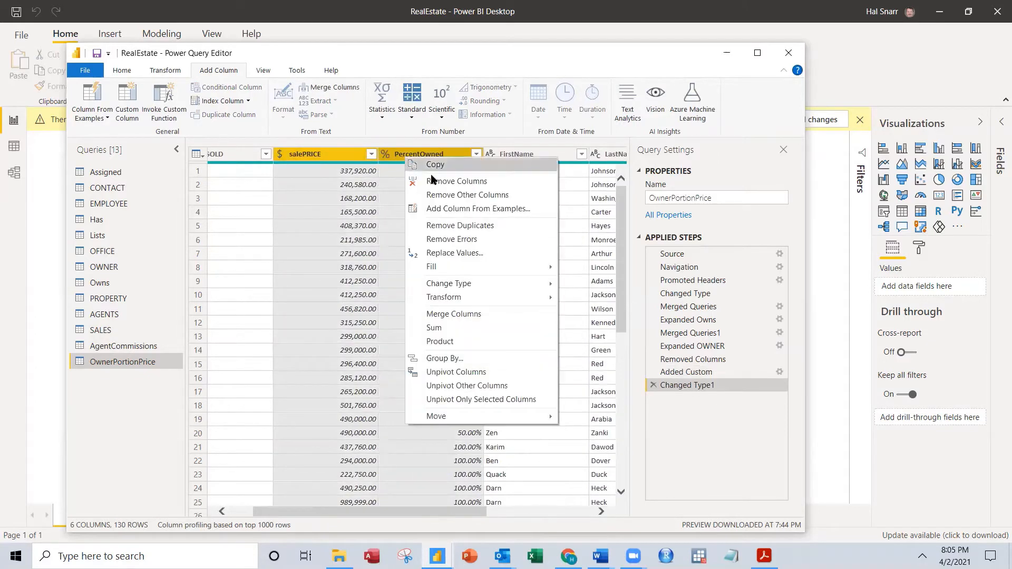
{"action": "left_click", "coordinate": [441, 180]}
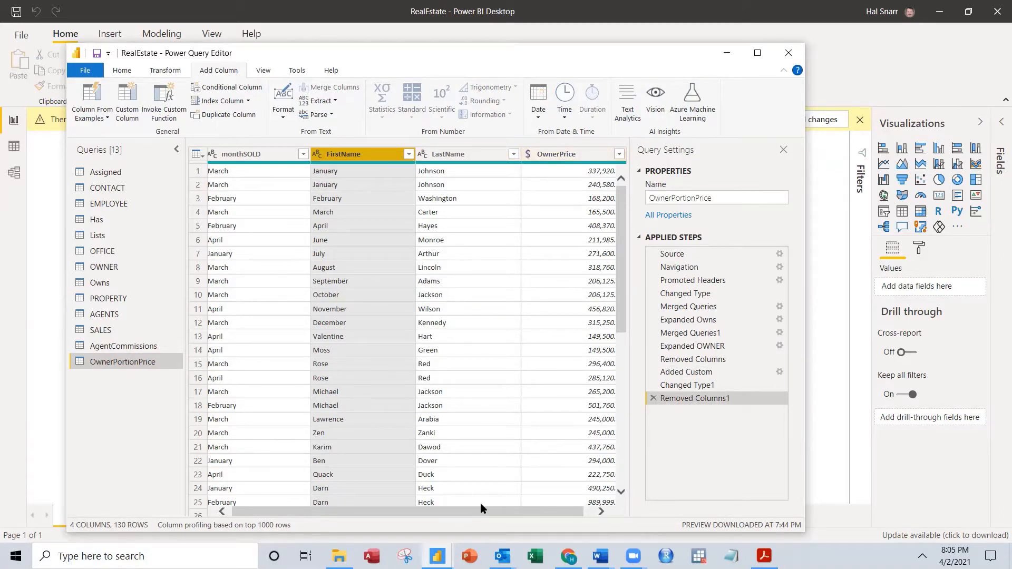
Close the query editor and apply the query changes to the report
{"action": "left_click_drag", "start_coordinate": [482, 509], "coordinate": [214, 518]}
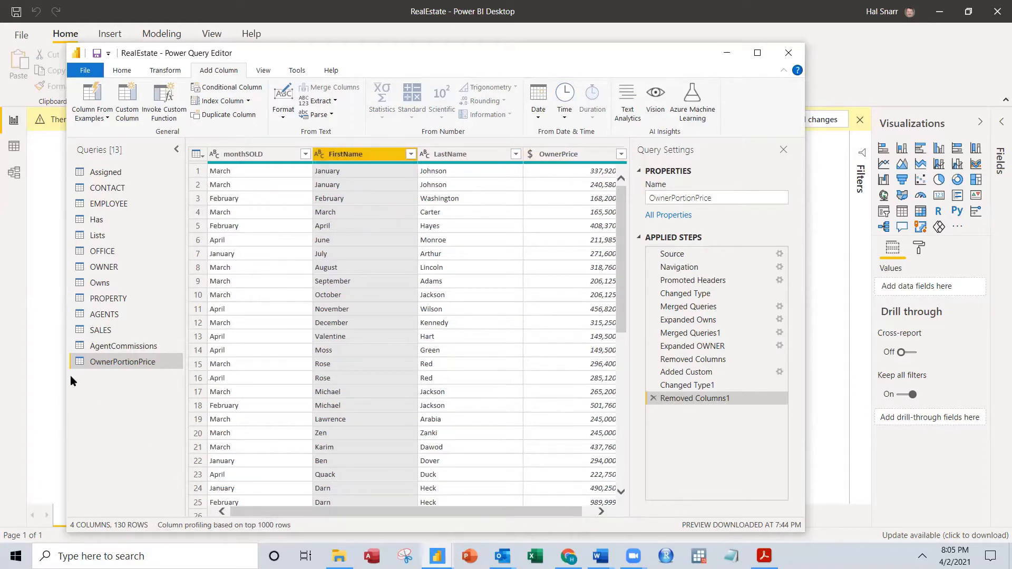
{"action": "left_click", "coordinate": [123, 71]}
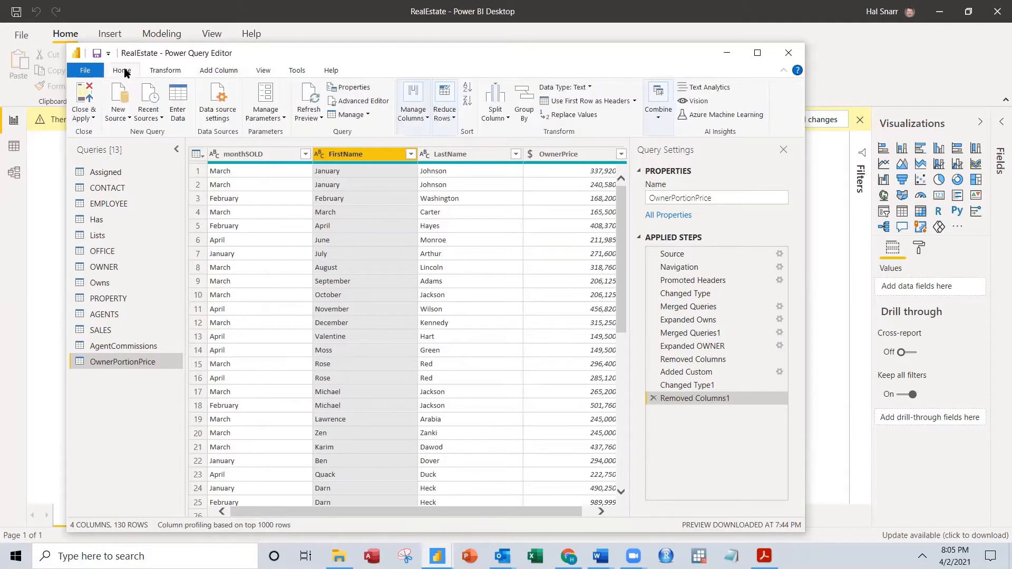
{"action": "left_click", "coordinate": [84, 100]}
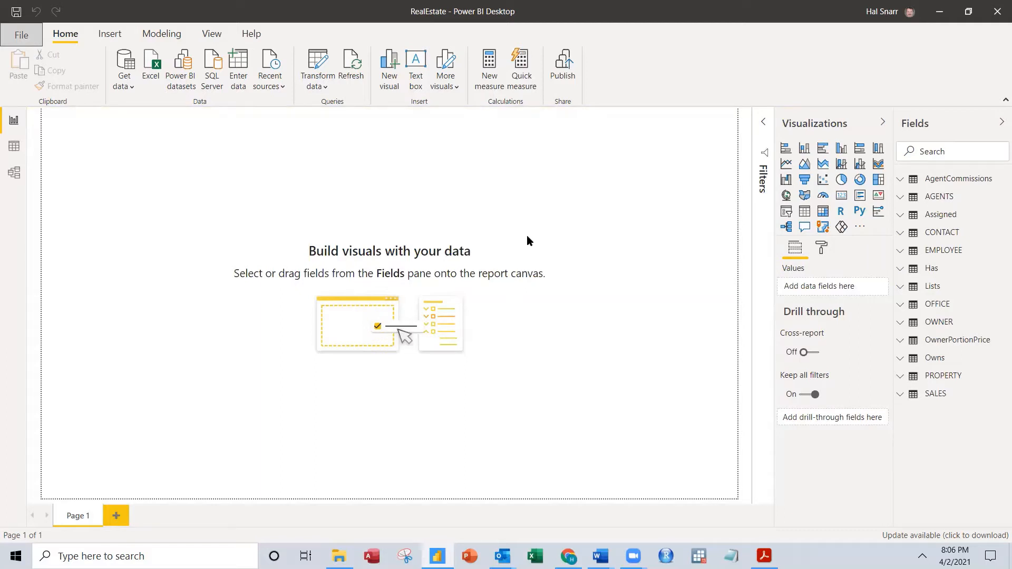
Reopen the query editor and select the OwnerPrice column of the OwnerPortionPrice query
{"action": "left_click", "coordinate": [320, 64]}
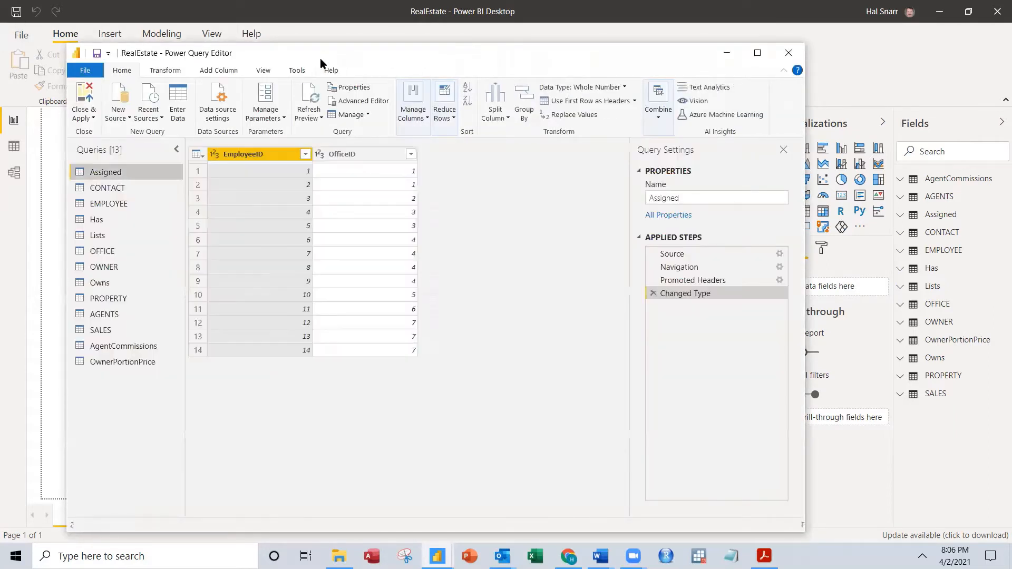
{"action": "left_click", "coordinate": [134, 363]}
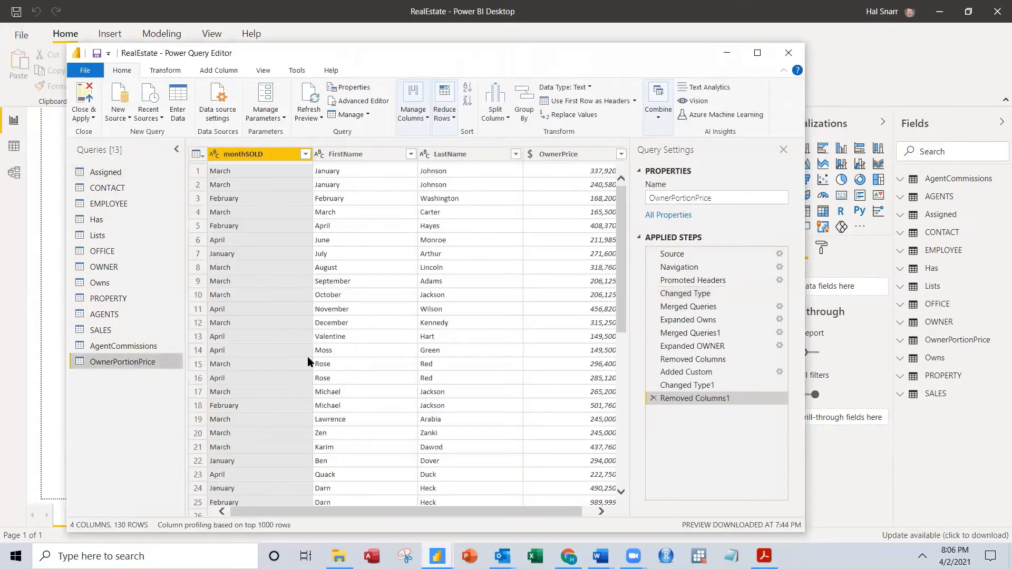
{"action": "left_click_drag", "start_coordinate": [561, 511], "coordinate": [640, 509]}
{"action": "left_click", "coordinate": [567, 157]}
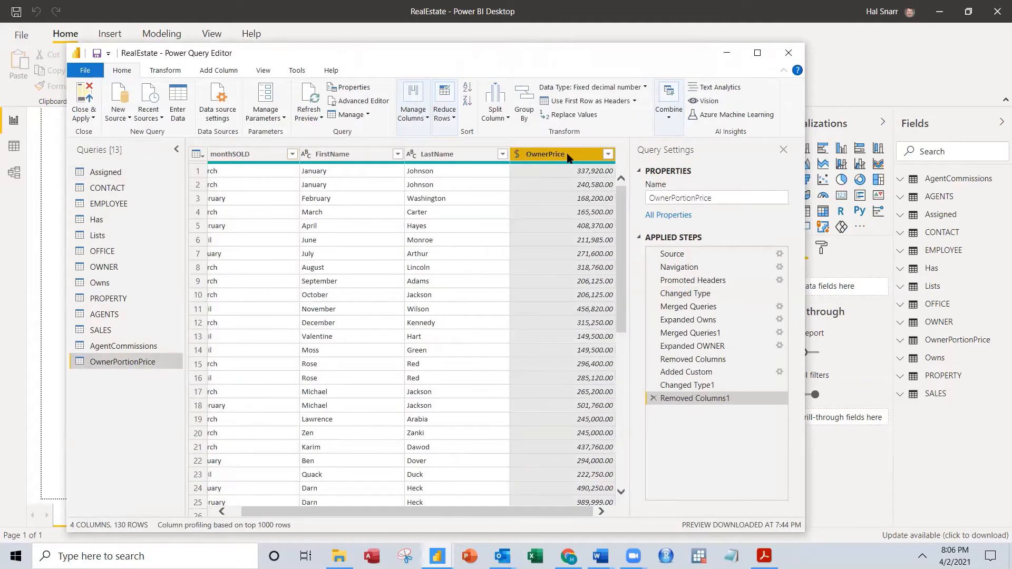
Review the rounding formula behind OwnerPrice and the type-change and column-removal steps that follow it
{"action": "left_click", "coordinate": [680, 372]}
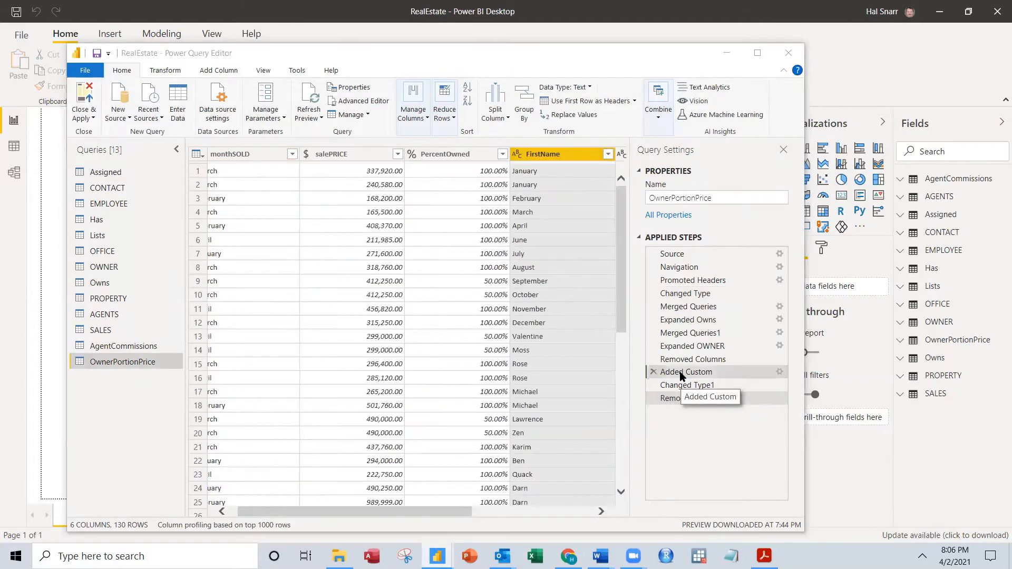
{"action": "double_click", "coordinate": [680, 372]}
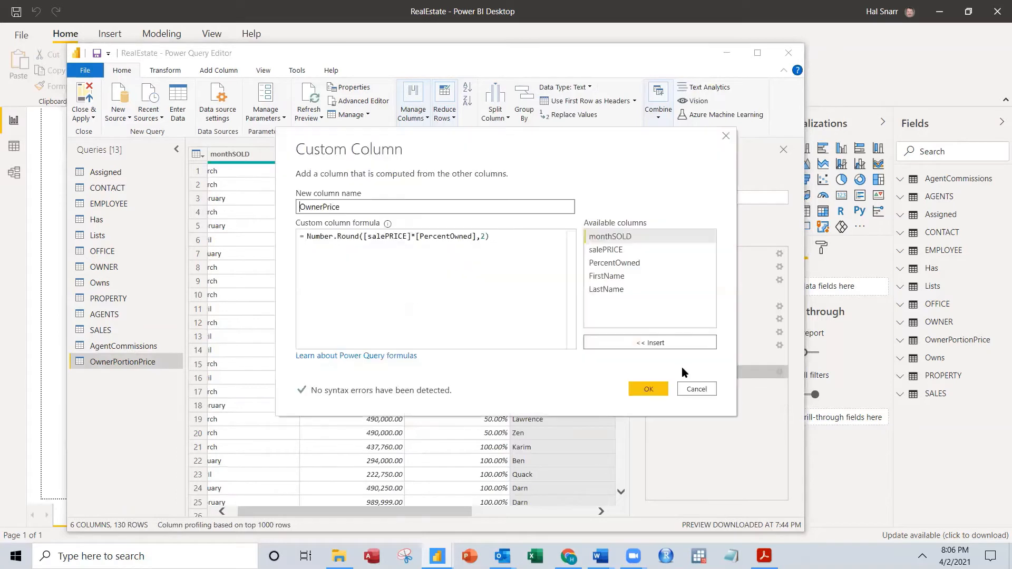
{"action": "left_click_drag", "start_coordinate": [310, 236], "coordinate": [363, 237]}
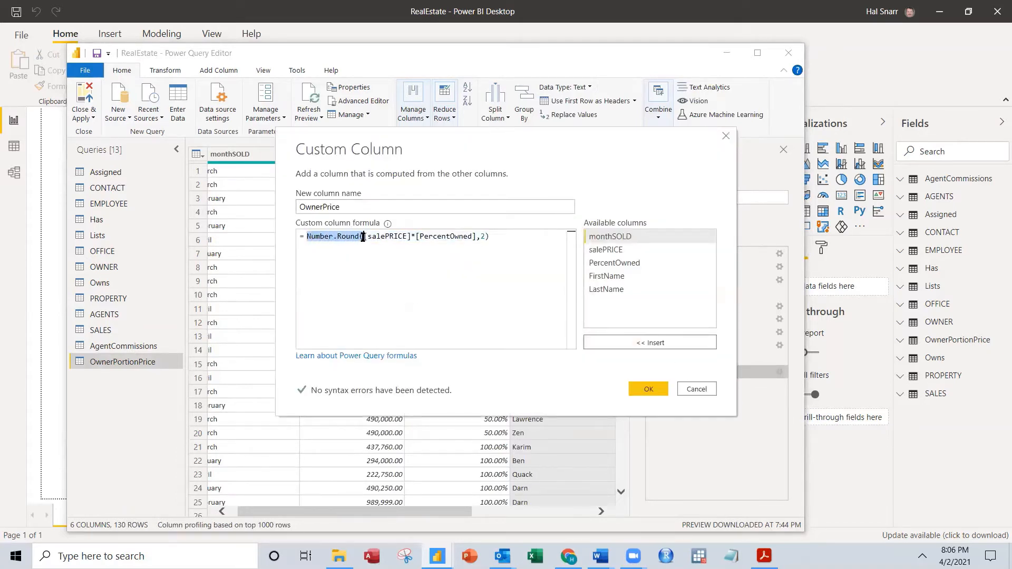
{"action": "left_click_drag", "start_coordinate": [490, 237], "coordinate": [479, 241]}
{"action": "left_click", "coordinate": [644, 389]}
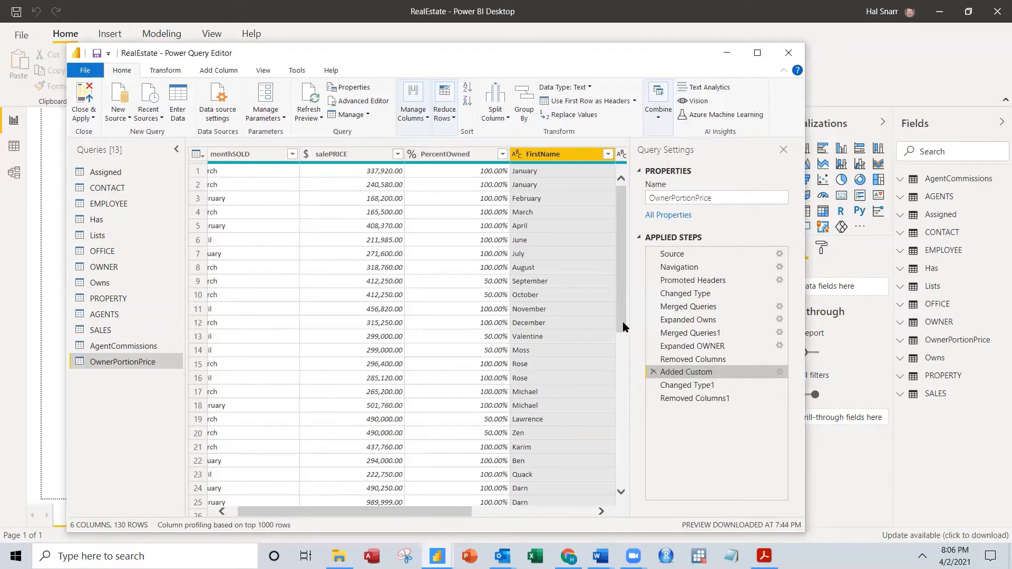
{"action": "left_click", "coordinate": [687, 390]}
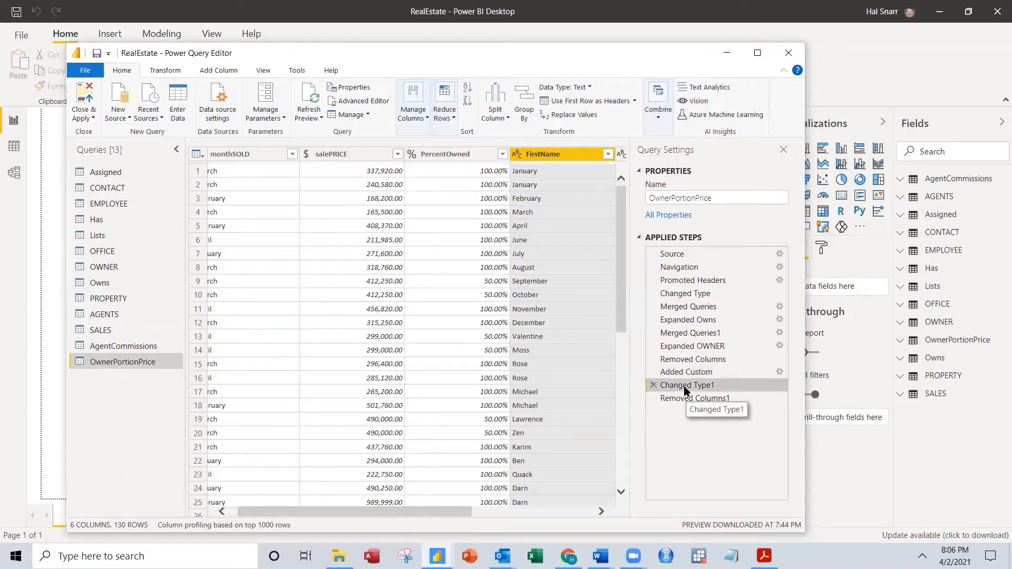
{"action": "left_click", "coordinate": [685, 399]}
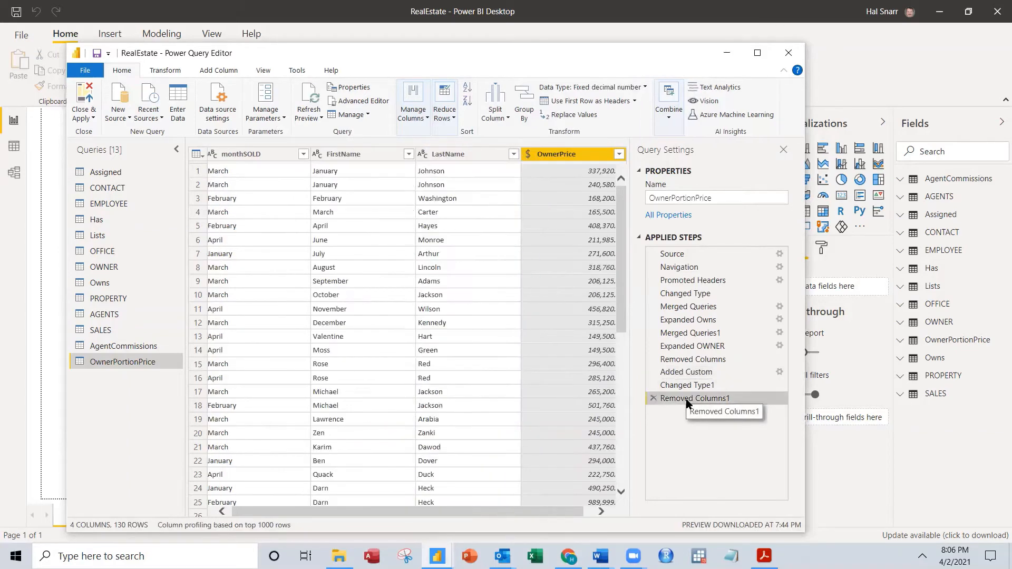
Edit the Added Custom step and strip the rounding function from OwnerPrice, leaving [salePRICE]*[PercentOwned]
{"action": "left_click", "coordinate": [683, 373]}
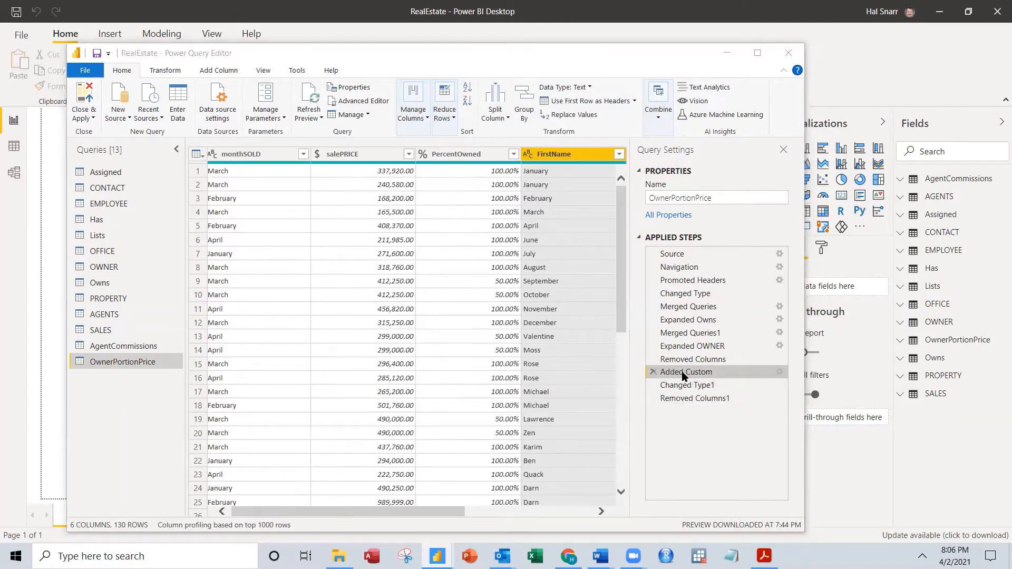
{"action": "left_click", "coordinate": [779, 372]}
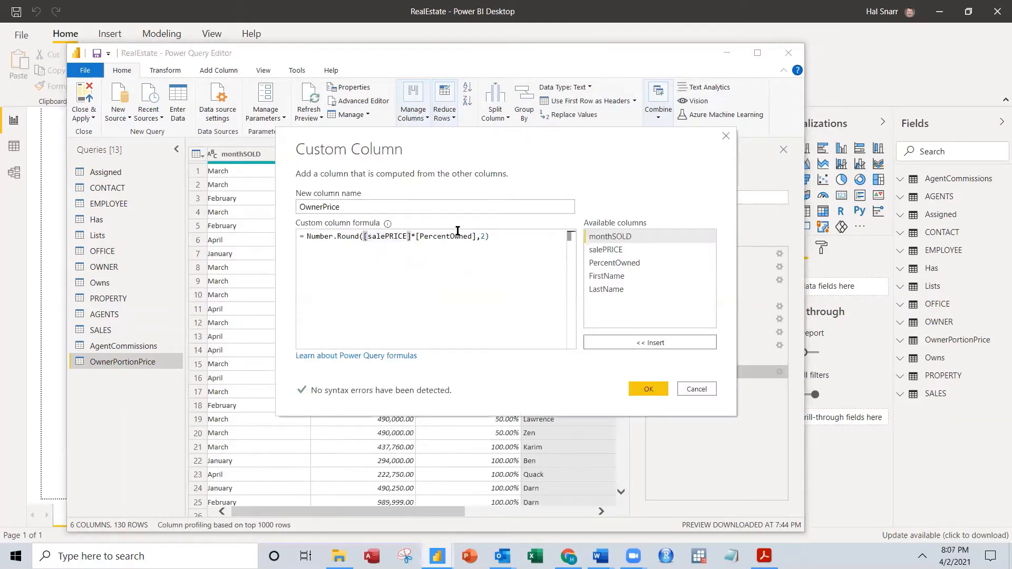
{"action": "key", "text": "BackSpace"}
{"action": "key", "text": "BackSpace"}
{"action": "key", "text": "BackSpace"}
{"action": "key", "text": "BackSpace"}
{"action": "key", "text": "BackSpace"}
{"action": "key", "text": "BackSpace"}
{"action": "key", "text": "BackSpace"}
{"action": "key", "text": "BackSpace"}
{"action": "key", "text": "BackSpace"}
{"action": "key", "text": "BackSpace"}
{"action": "key", "text": "BackSpace"}
{"action": "key", "text": "BackSpace"}
{"action": "key", "text": "BackSpace"}
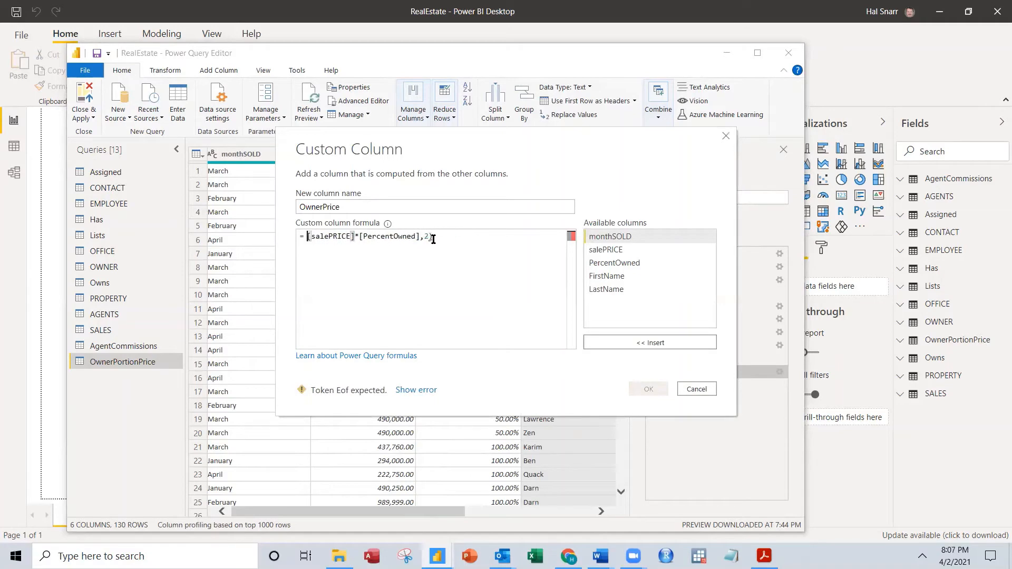
{"action": "left_click", "coordinate": [458, 232]}
{"action": "key", "text": "BackSpace"}
{"action": "key", "text": "BackSpace"}
{"action": "key", "text": "BackSpace"}
{"action": "left_click", "coordinate": [653, 394]}
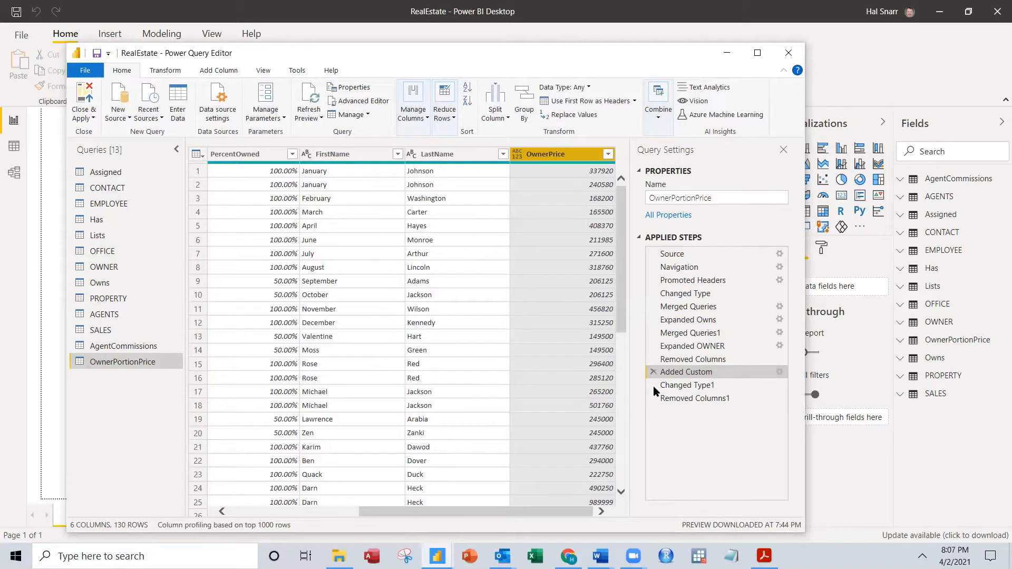
Edit the Added Custom step so OwnerPrice rounds to two decimals with Number.Round([salePRICE]*[PercentOwned],2)
{"action": "double_click", "coordinate": [680, 373]}
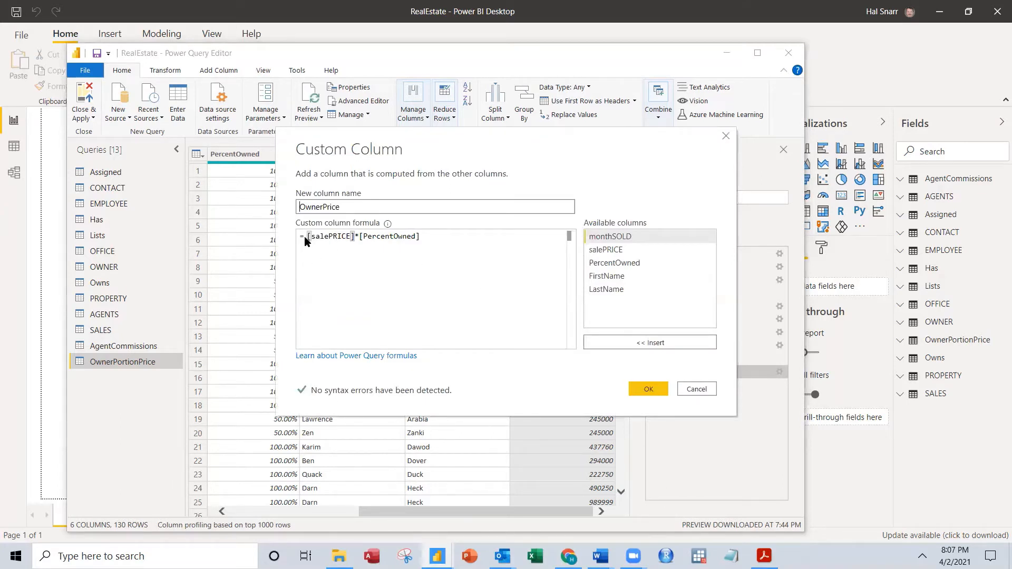
{"action": "left_click", "coordinate": [305, 236]}
{"action": "left_click", "coordinate": [447, 246]}
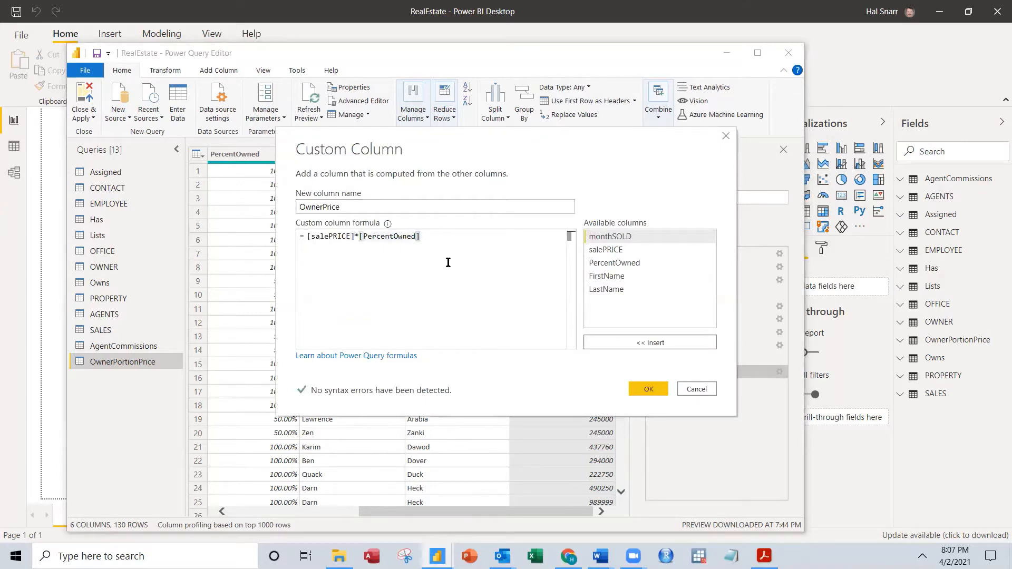
{"action": "type", "text": ",2"}
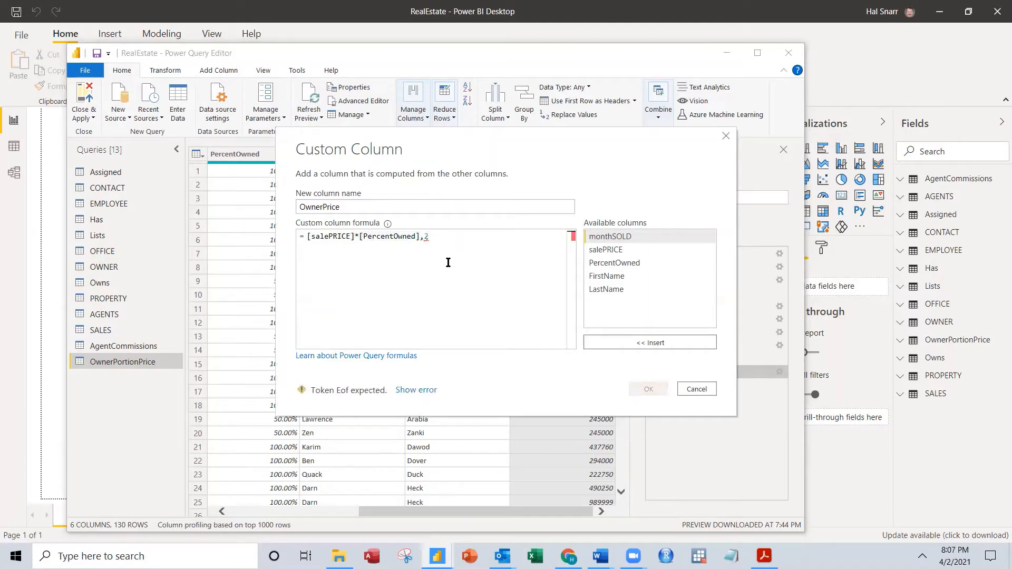
{"action": "type", "text": ")"}
{"action": "key", "text": "Left"}
{"action": "key", "text": "Left"}
{"action": "key", "text": "Left"}
{"action": "key", "text": "Left"}
{"action": "key", "text": "Left"}
{"action": "key", "text": "Left"}
{"action": "key", "text": "Left"}
{"action": "key", "text": "Left"}
{"action": "key", "text": "Left"}
{"action": "key", "text": "Left"}
{"action": "key", "text": "Left"}
{"action": "key", "text": "Left"}
{"action": "key", "text": "Left"}
{"action": "key", "text": "Left"}
{"action": "key", "text": "Left"}
{"action": "key", "text": "Left"}
{"action": "key", "text": "Left"}
{"action": "key", "text": "Left"}
{"action": "key", "text": "Left"}
{"action": "key", "text": "Left"}
{"action": "type", "text": "("}
{"action": "key", "text": "Left"}
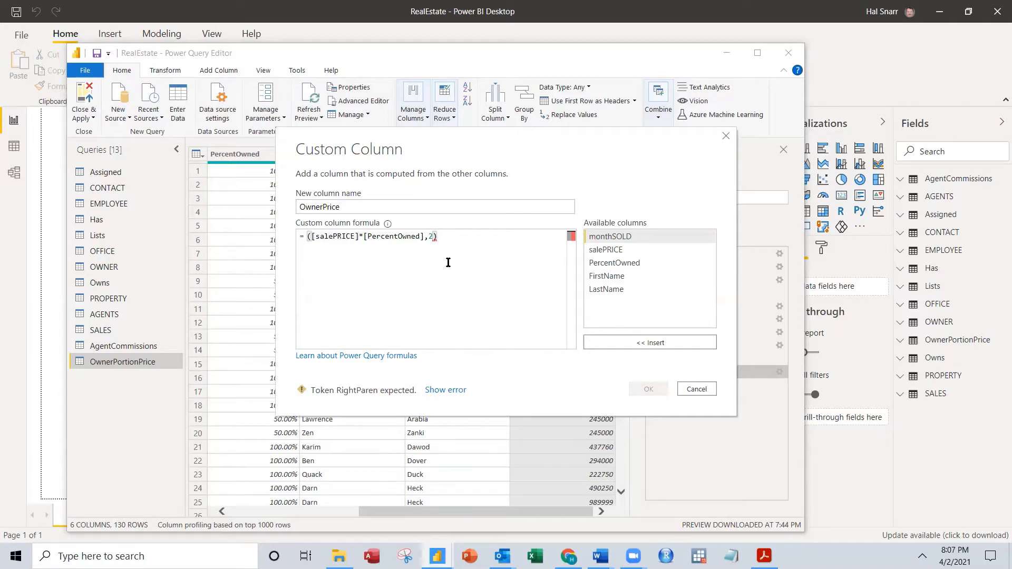
{"action": "type", "text": "Number."}
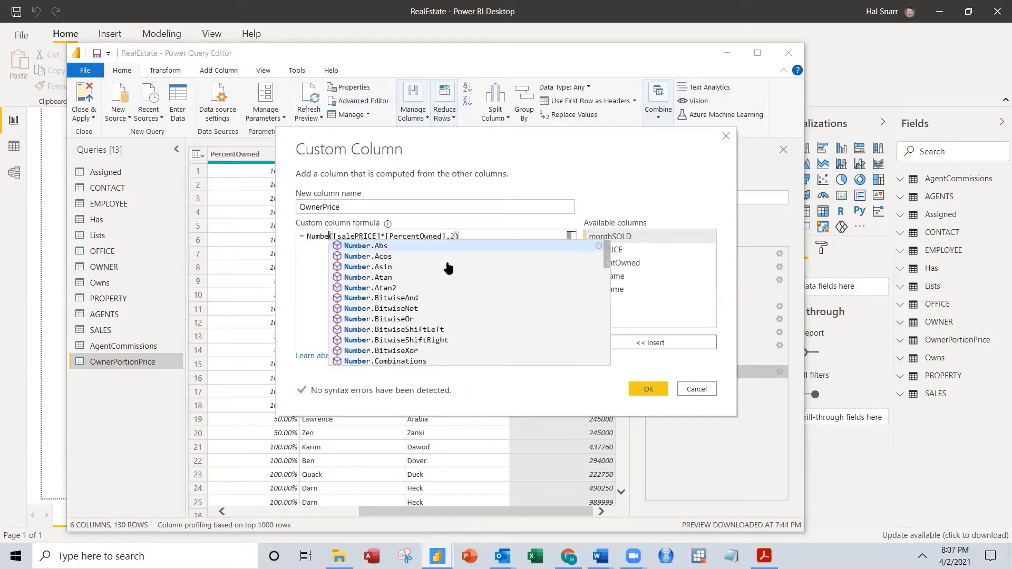
{"action": "type", "text": "Round"}
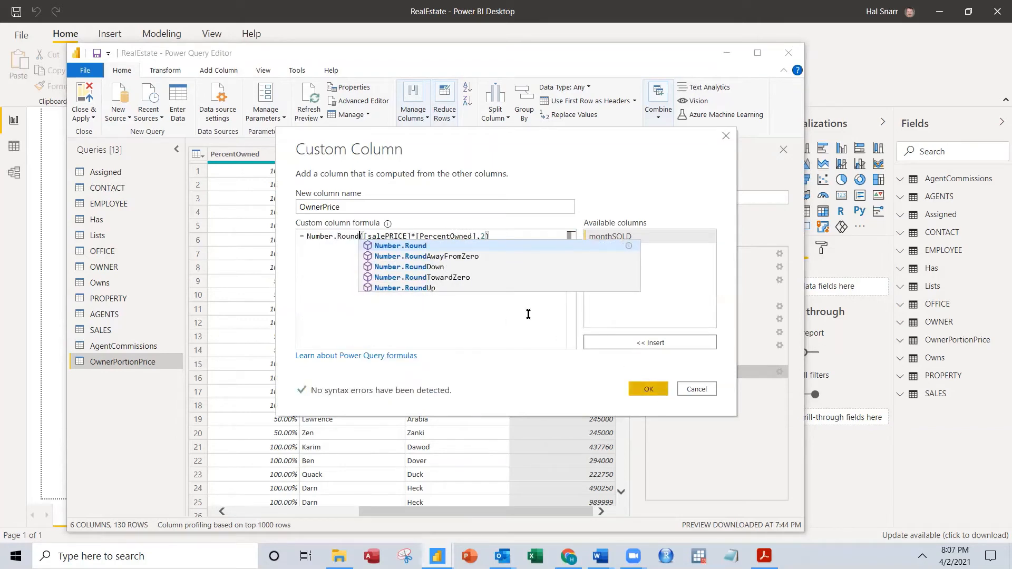
Try renaming the custom column to OwnerPriceX and check how the Removed Columns1 step responds
{"action": "left_click", "coordinate": [351, 207]}
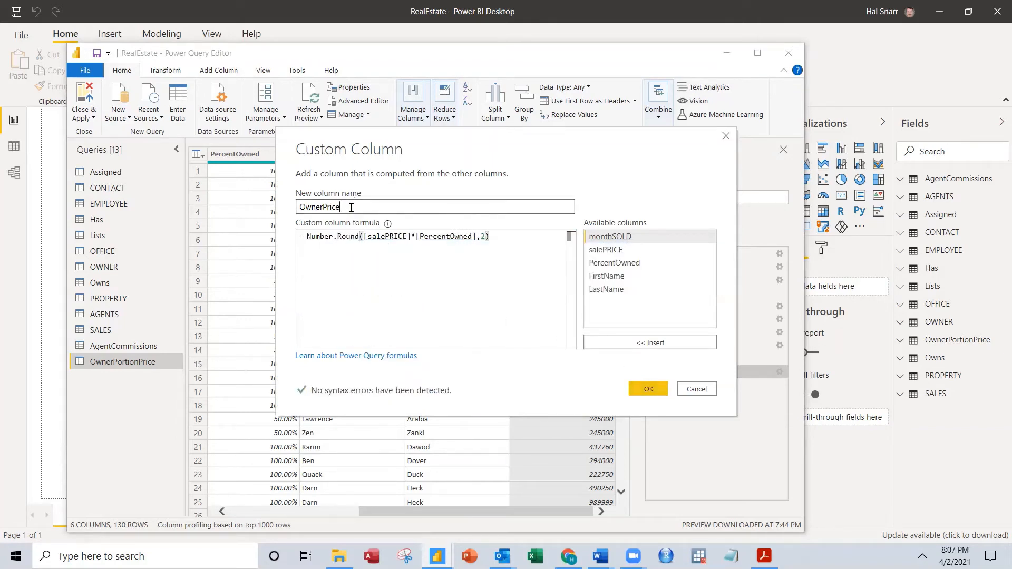
{"action": "type", "text": "X"}
{"action": "left_click", "coordinate": [645, 390]}
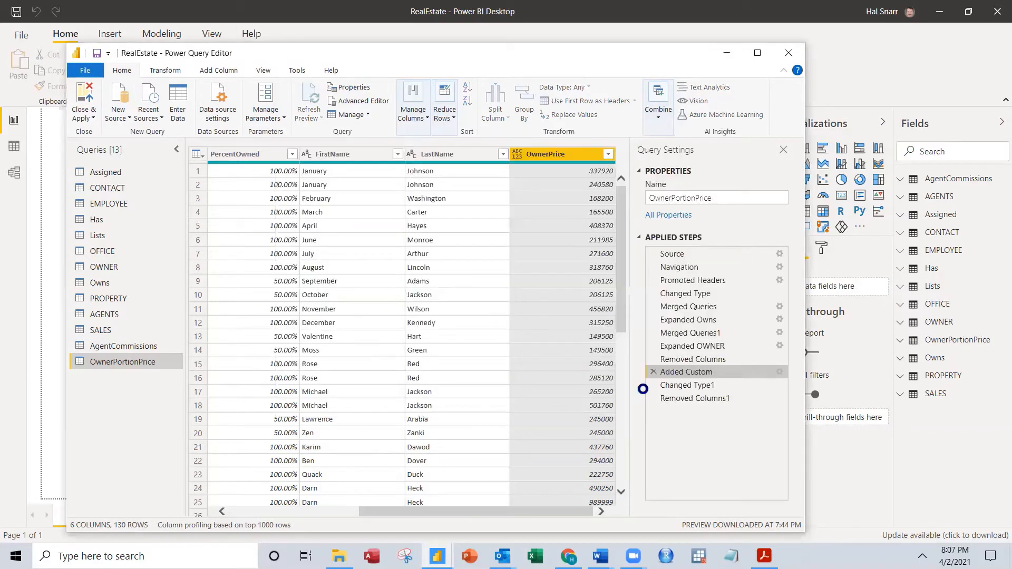
{"action": "left_click", "coordinate": [672, 398]}
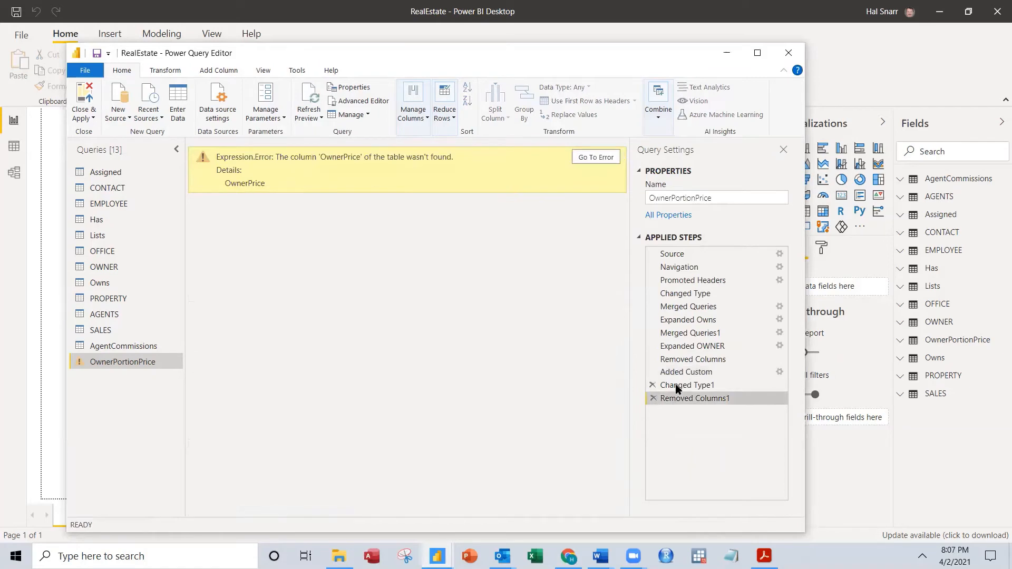
{"action": "left_click", "coordinate": [676, 372]}
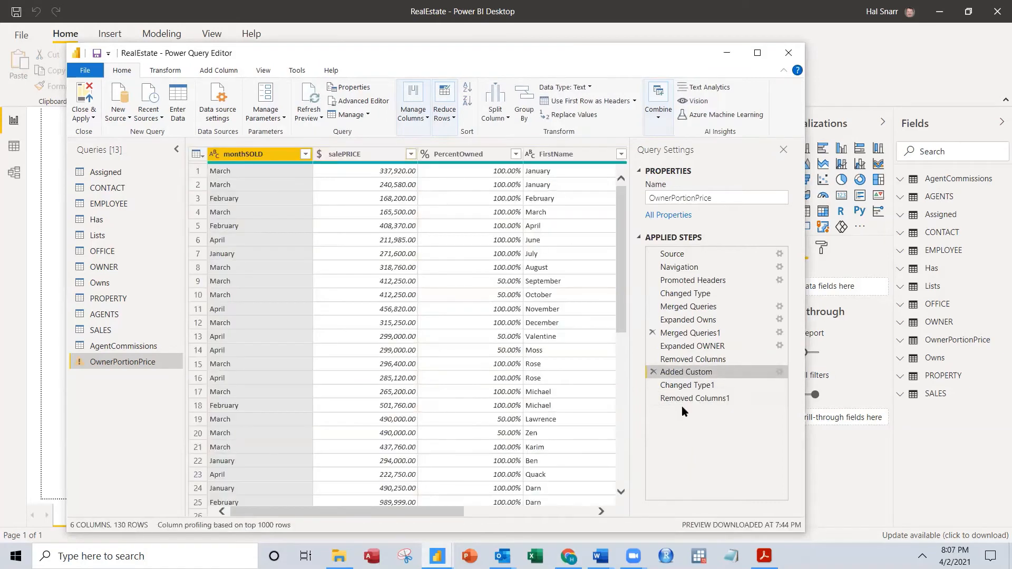
Rename the custom column in the Added Custom step back to OwnerPrice
{"action": "double_click", "coordinate": [657, 369]}
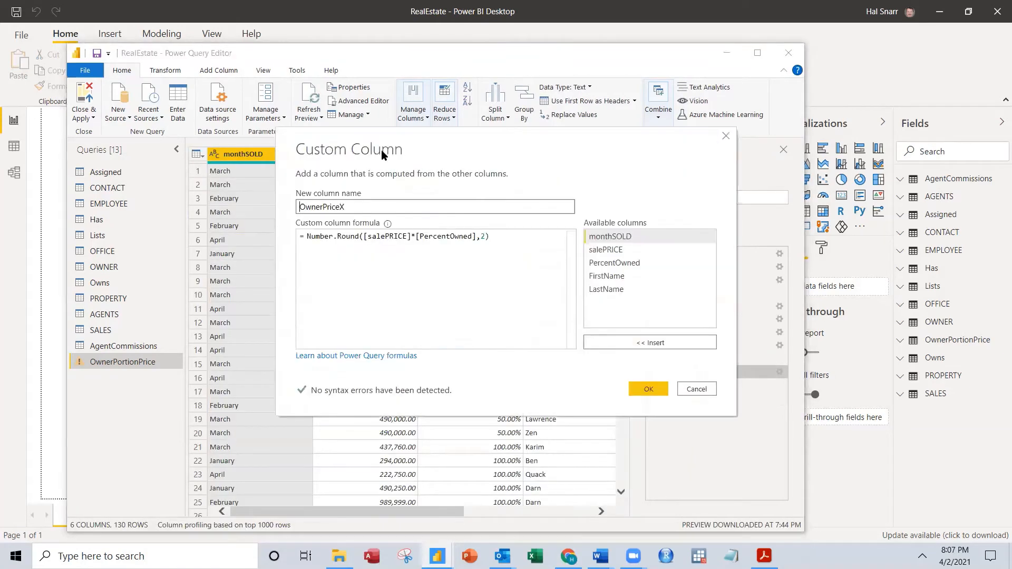
{"action": "key", "text": "BackSpace"}
{"action": "left_click", "coordinate": [646, 388]}
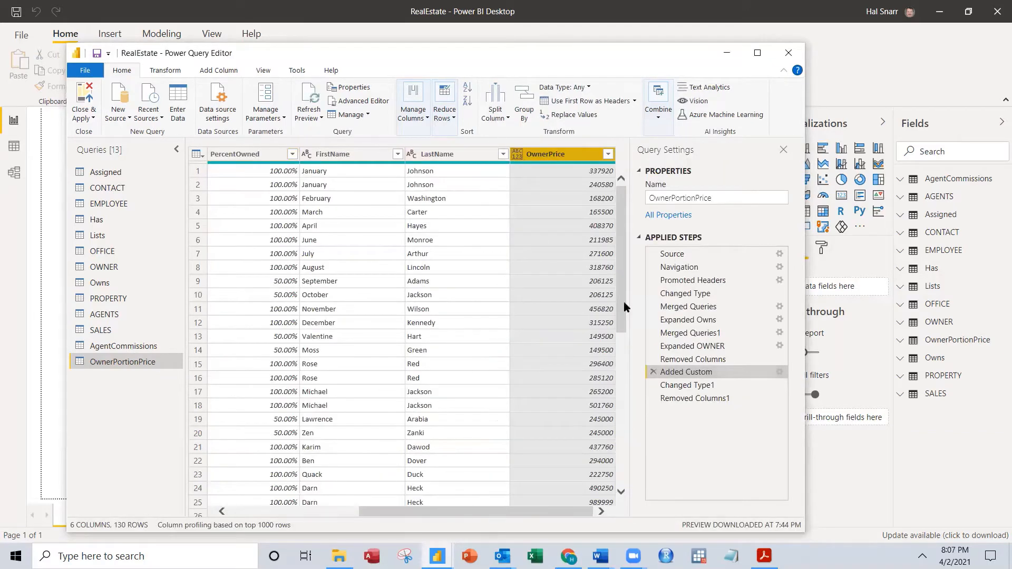
Return to the Removed Columns1 step, check the columns of OwnerPortionPrice, and close the query editor applying the changes
{"action": "left_click", "coordinate": [667, 401]}
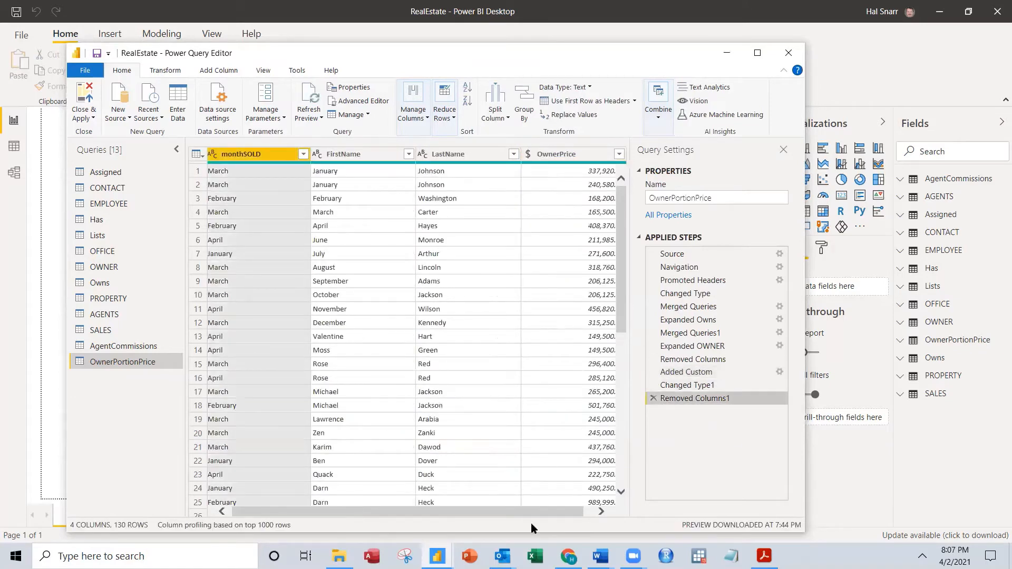
{"action": "scroll", "coordinate": [529, 512], "scroll_direction": "right", "scroll_amount": 1}
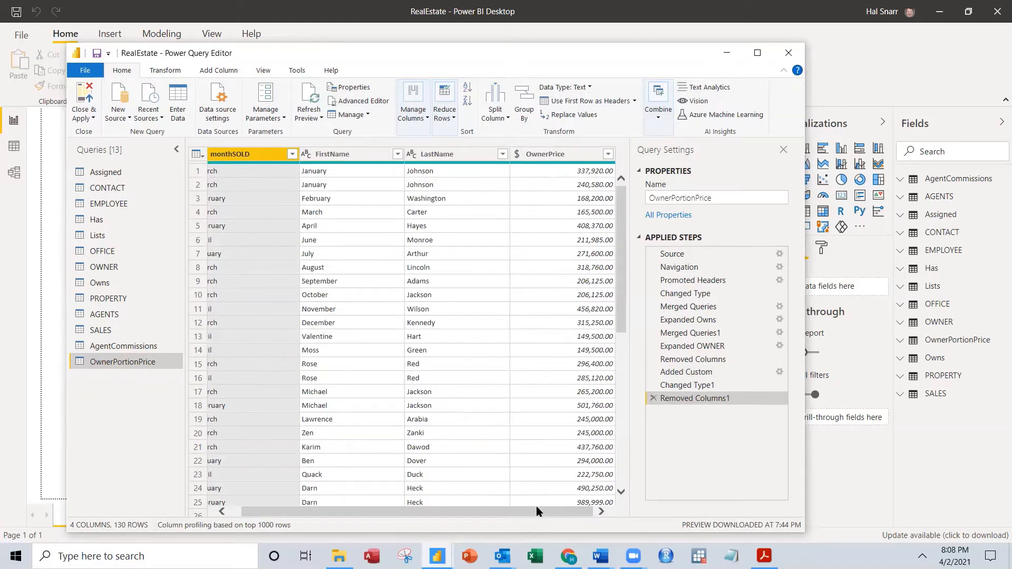
{"action": "scroll", "coordinate": [538, 512], "scroll_direction": "left", "scroll_amount": 1}
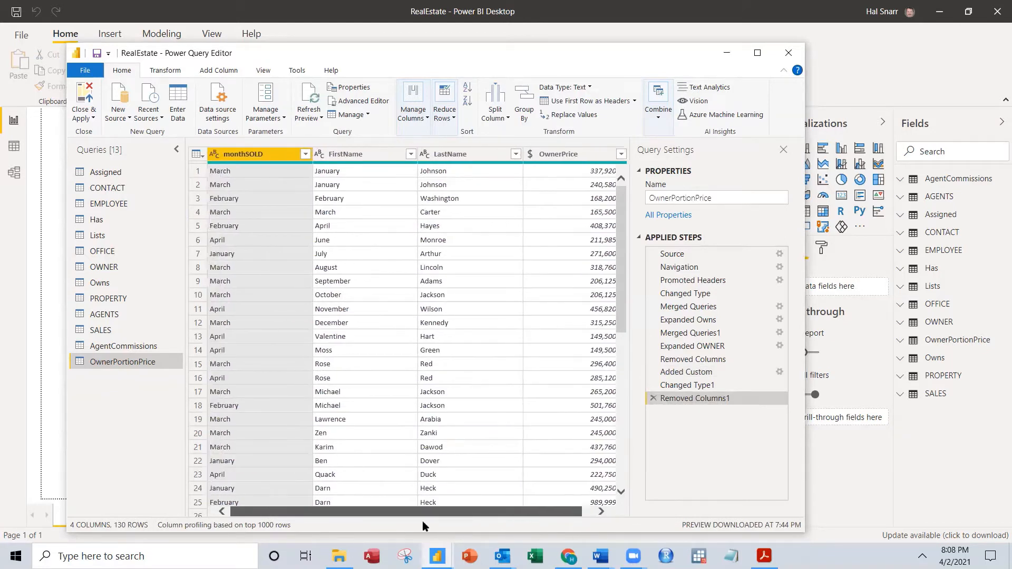
{"action": "left_click", "coordinate": [80, 93]}
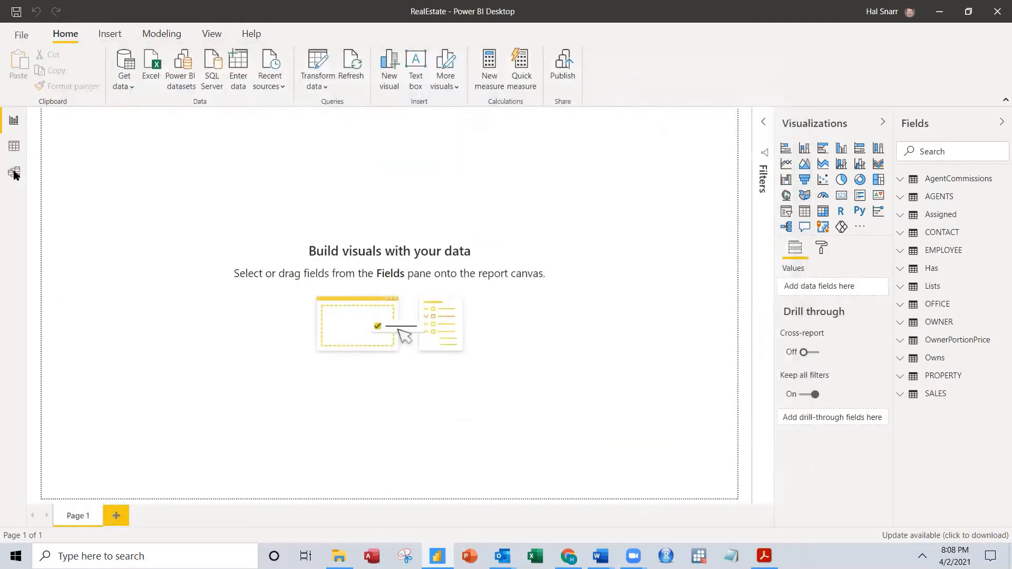
In the model view, move OwnerPortionPrice above AgentCommissions, AGENTS to the far right, and SALES and PROPERTY next to each other
{"action": "left_click", "coordinate": [14, 174]}
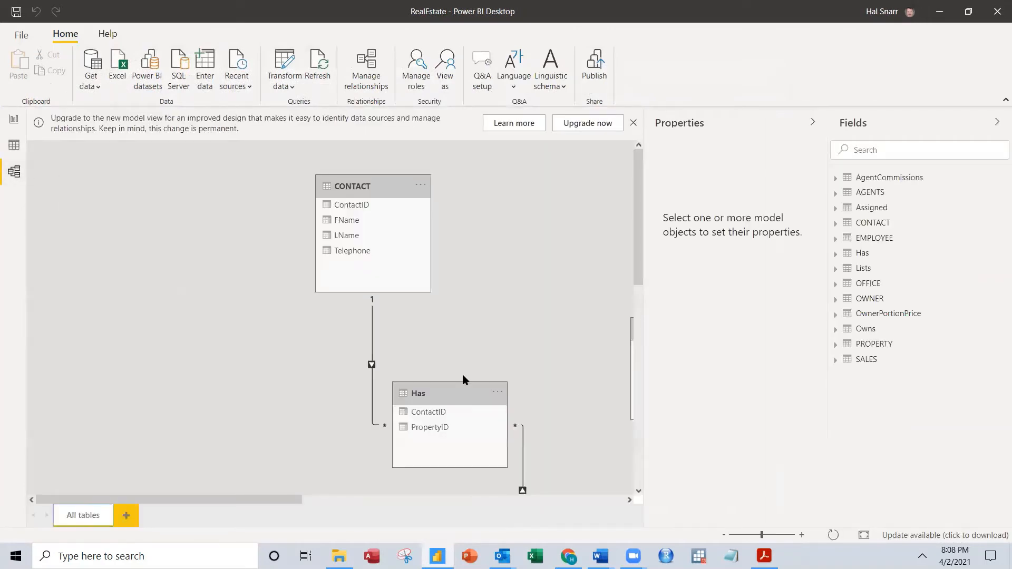
{"action": "left_click", "coordinate": [754, 535]}
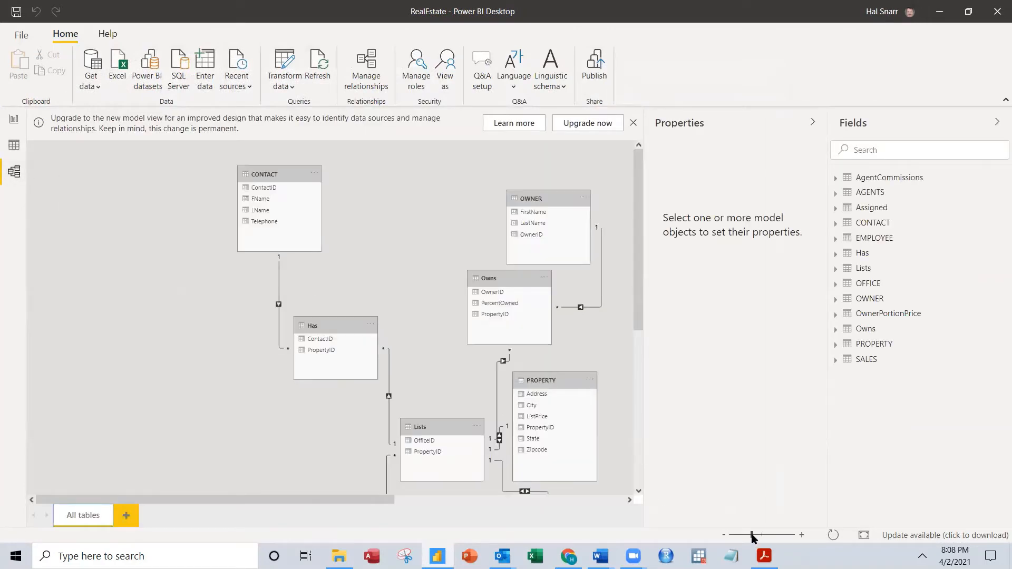
{"action": "left_click_drag", "start_coordinate": [754, 536], "coordinate": [739, 535]}
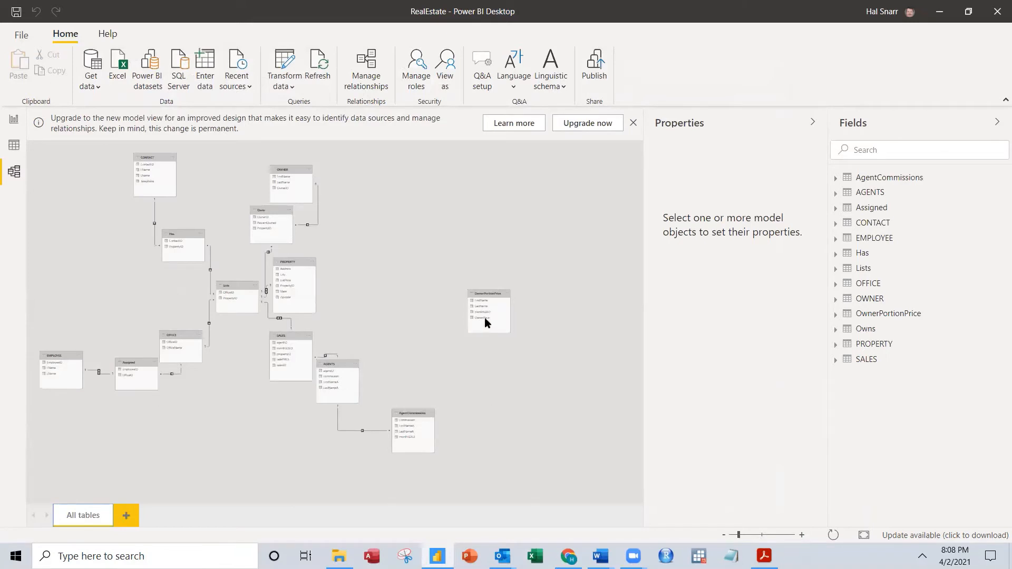
{"action": "left_click_drag", "start_coordinate": [489, 294], "coordinate": [409, 336]}
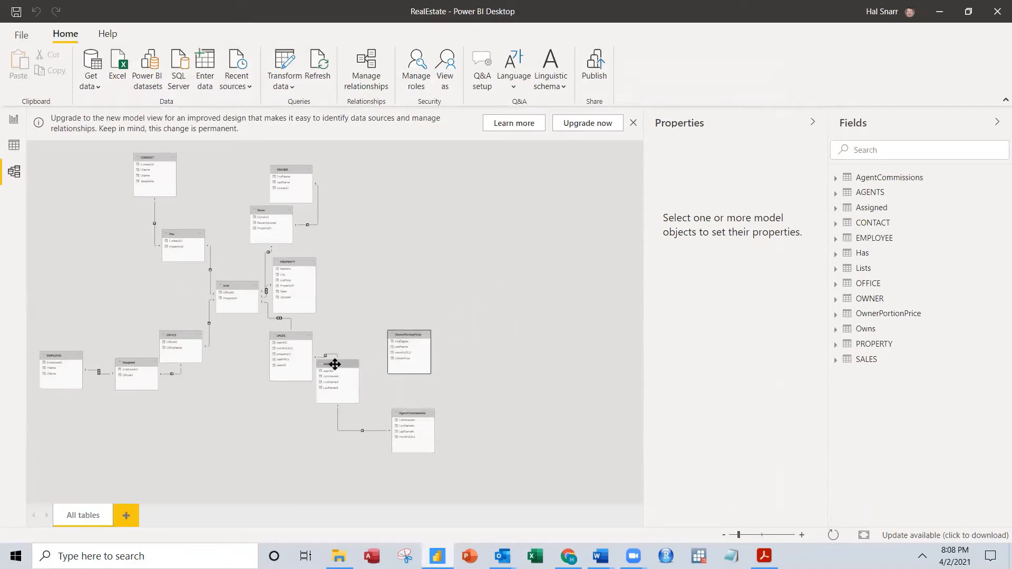
{"action": "left_click_drag", "start_coordinate": [334, 364], "coordinate": [498, 246]}
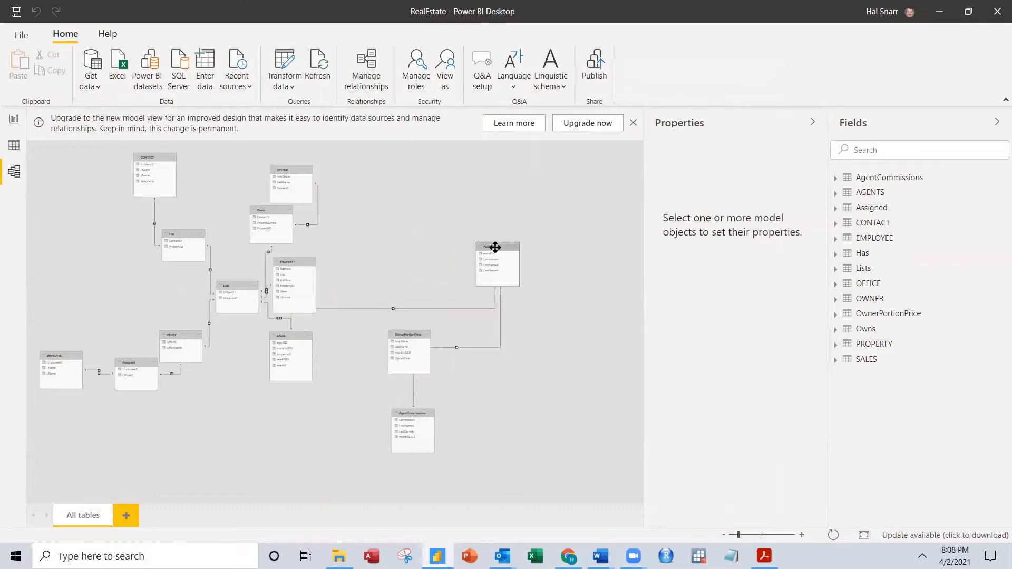
{"action": "left_click_drag", "start_coordinate": [298, 335], "coordinate": [370, 272]}
{"action": "left_click_drag", "start_coordinate": [287, 262], "coordinate": [376, 280]}
{"action": "left_click", "coordinate": [364, 274]}
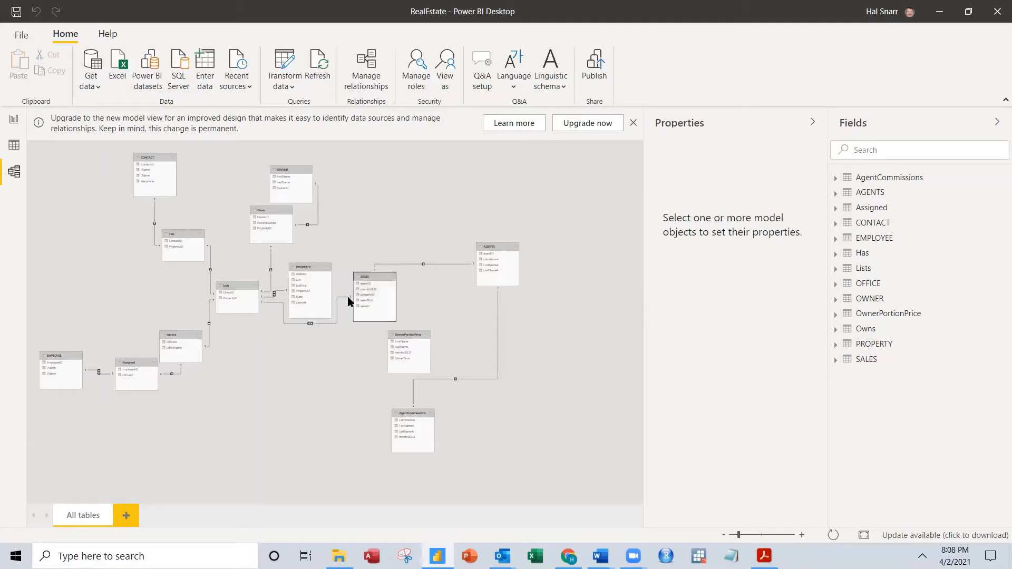
Delete the relationship between the Lists and SALES tables
{"action": "right_click", "coordinate": [343, 296]}
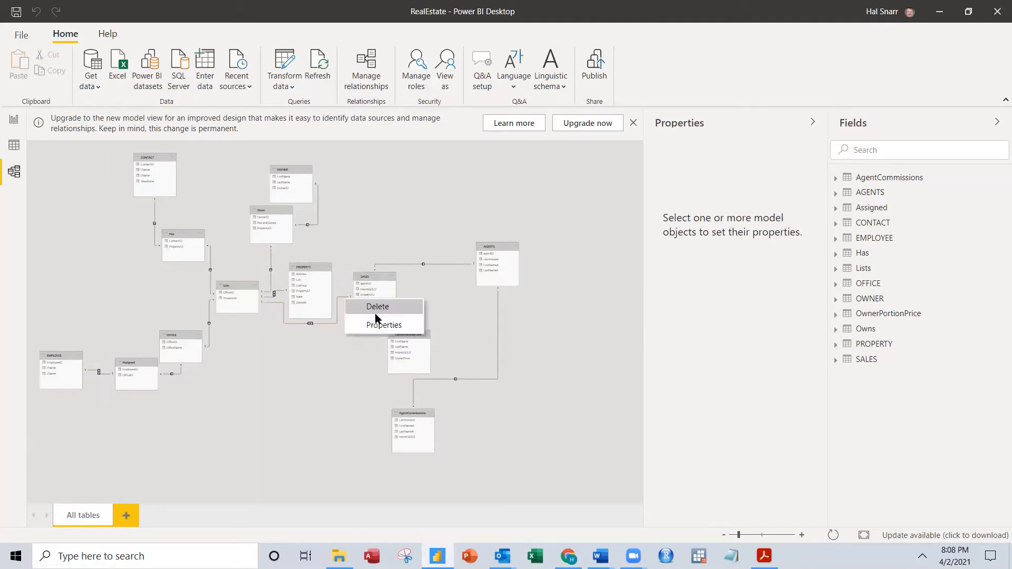
{"action": "left_click", "coordinate": [378, 307]}
{"action": "left_click", "coordinate": [569, 298]}
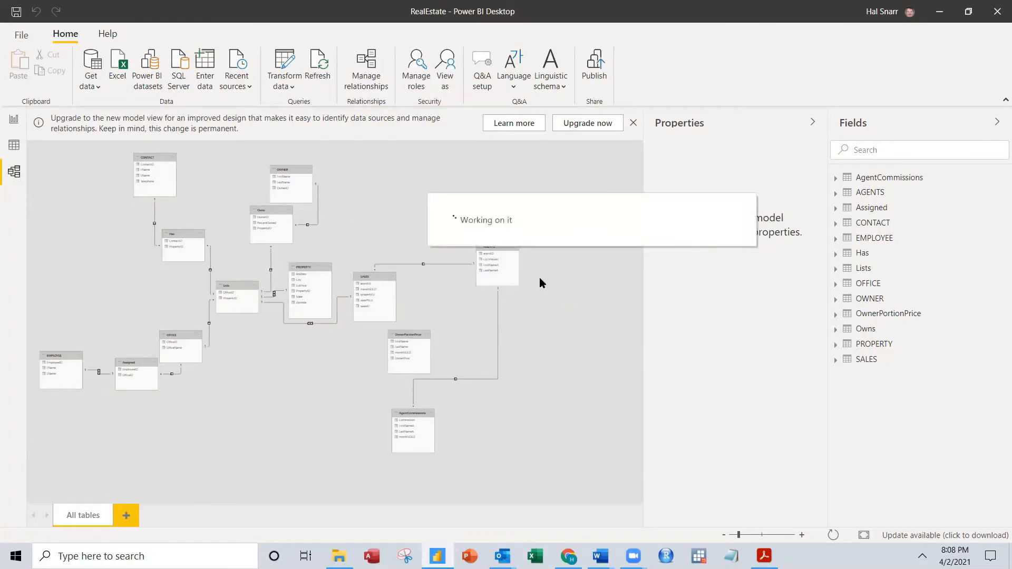
Place the CONTACT and Has tables side by side in the left part of the model diagram
{"action": "left_click", "coordinate": [741, 534]}
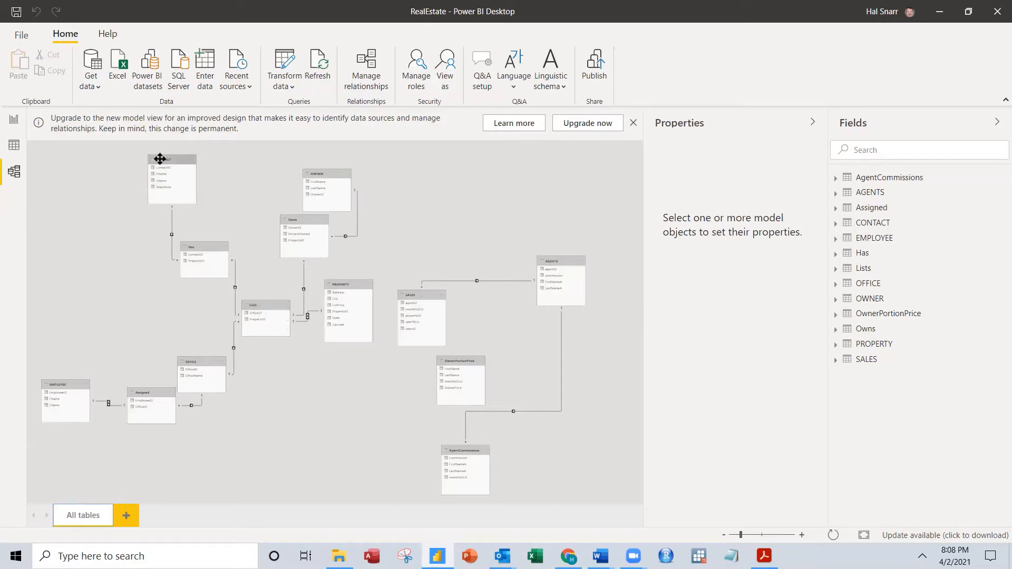
{"action": "left_click_drag", "start_coordinate": [158, 159], "coordinate": [123, 267]}
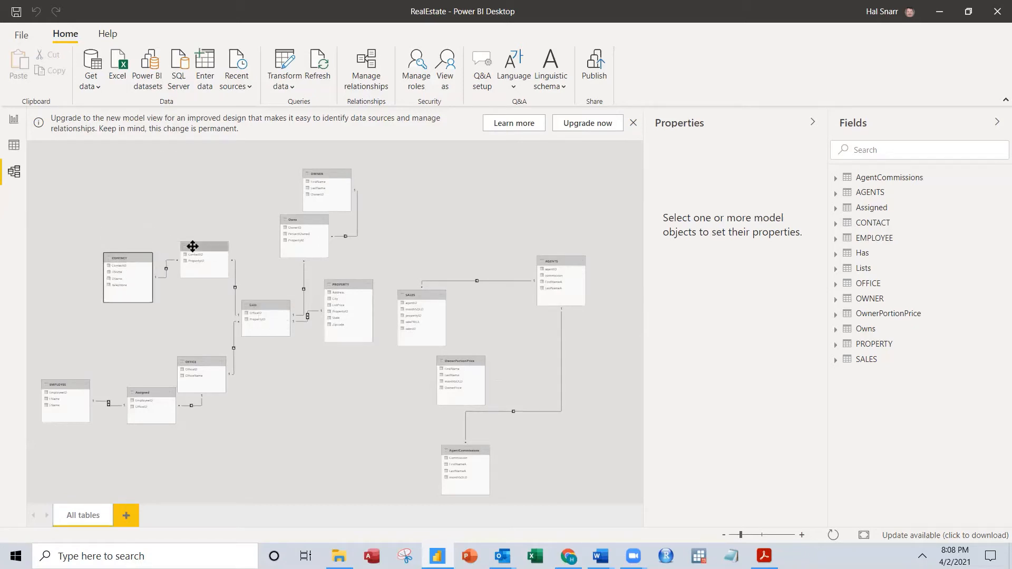
{"action": "left_click_drag", "start_coordinate": [193, 246], "coordinate": [185, 286]}
Line up the EMPLOYEE, Assigned, OFFICE and Lists tables as a chain above CONTACT and Has
{"action": "left_click", "coordinate": [264, 297]}
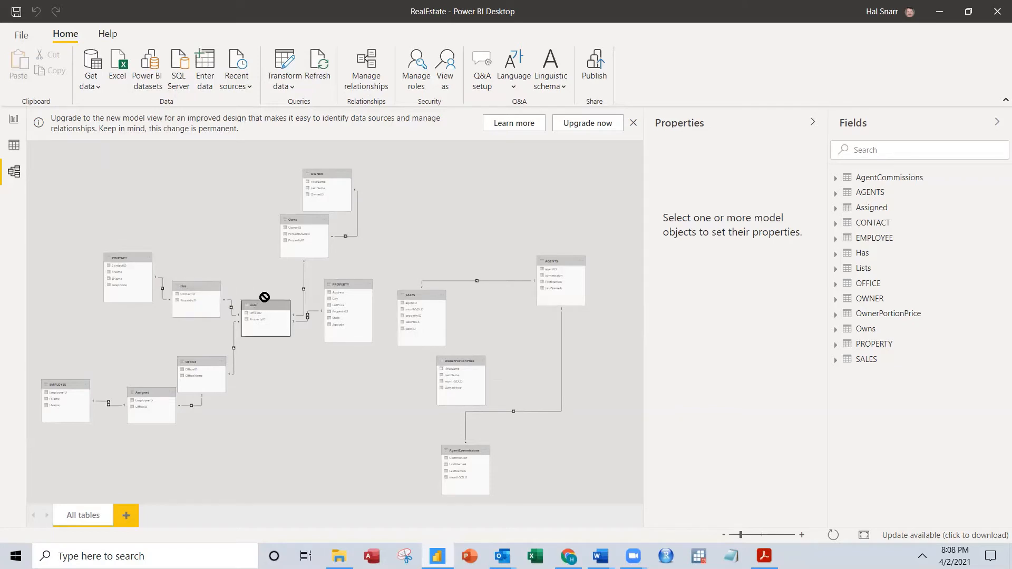
{"action": "left_click_drag", "start_coordinate": [264, 296], "coordinate": [244, 180]}
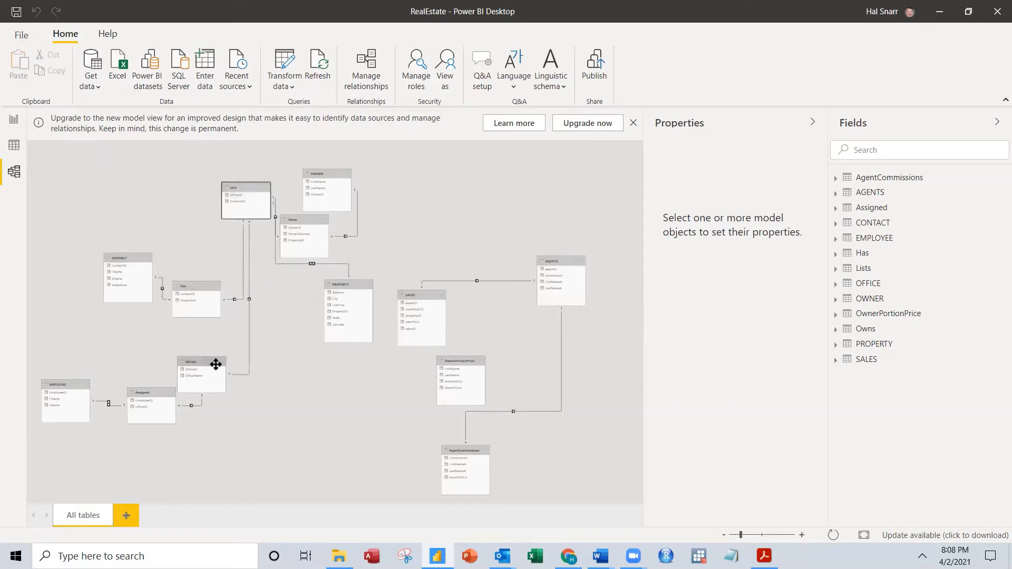
{"action": "left_click_drag", "start_coordinate": [215, 364], "coordinate": [195, 177]}
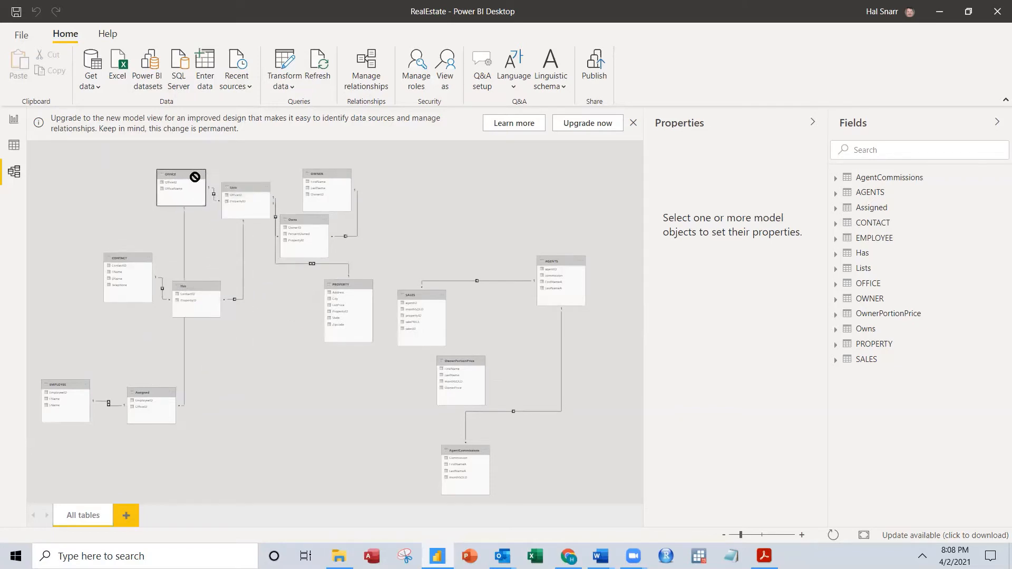
{"action": "left_click_drag", "start_coordinate": [158, 397], "coordinate": [113, 147]}
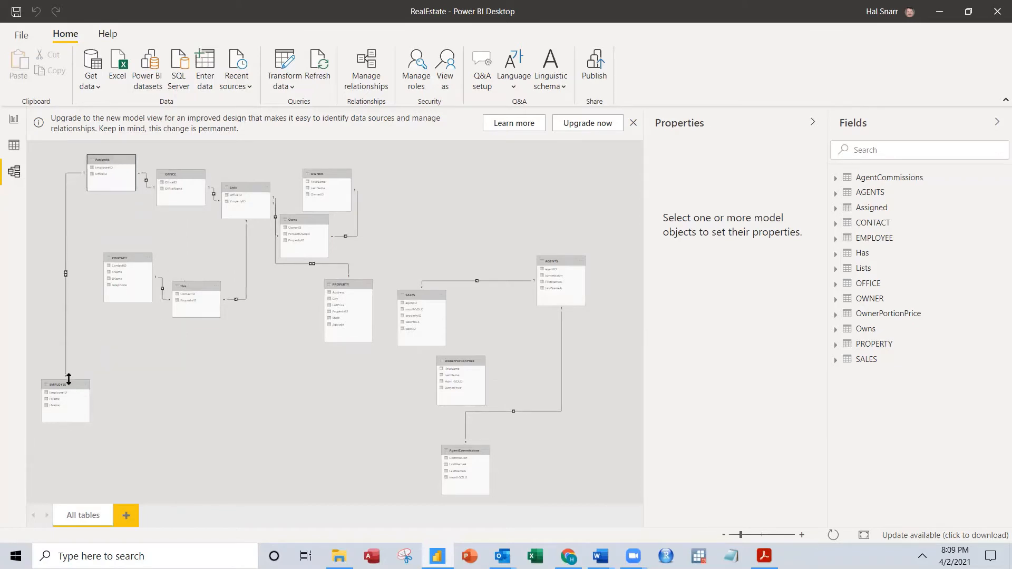
{"action": "left_click_drag", "start_coordinate": [68, 379], "coordinate": [115, 175]}
{"action": "mouse_move", "coordinate": [181, 179]}
{"action": "left_mouse_down"}
{"action": "mouse_move", "coordinate": [185, 192]}
{"action": "mouse_move", "coordinate": [250, 205]}
{"action": "left_mouse_up"}
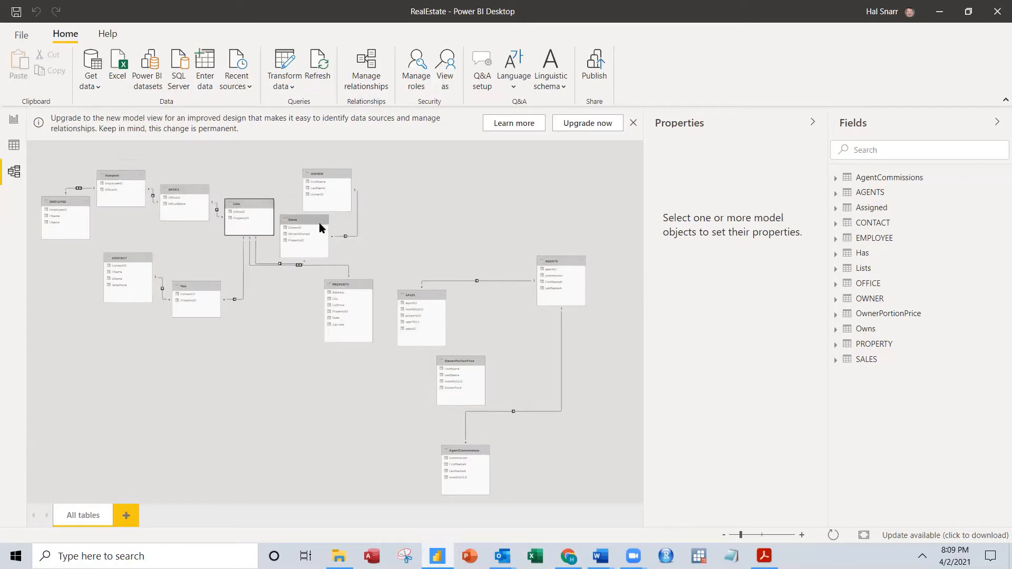
Place the OWNER and Owns tables side by side below the CONTACT and Has tables
{"action": "left_click_drag", "start_coordinate": [314, 221], "coordinate": [246, 373]}
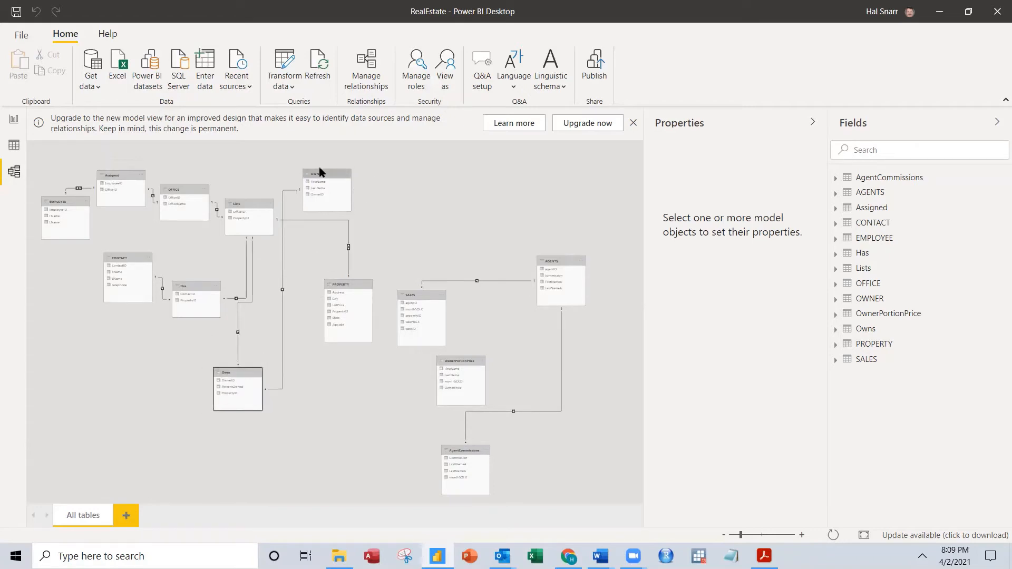
{"action": "mouse_move", "coordinate": [320, 170]}
{"action": "left_mouse_down"}
{"action": "mouse_move", "coordinate": [320, 195]}
{"action": "mouse_move", "coordinate": [328, 158]}
{"action": "mouse_move", "coordinate": [325, 167]}
{"action": "left_mouse_up"}
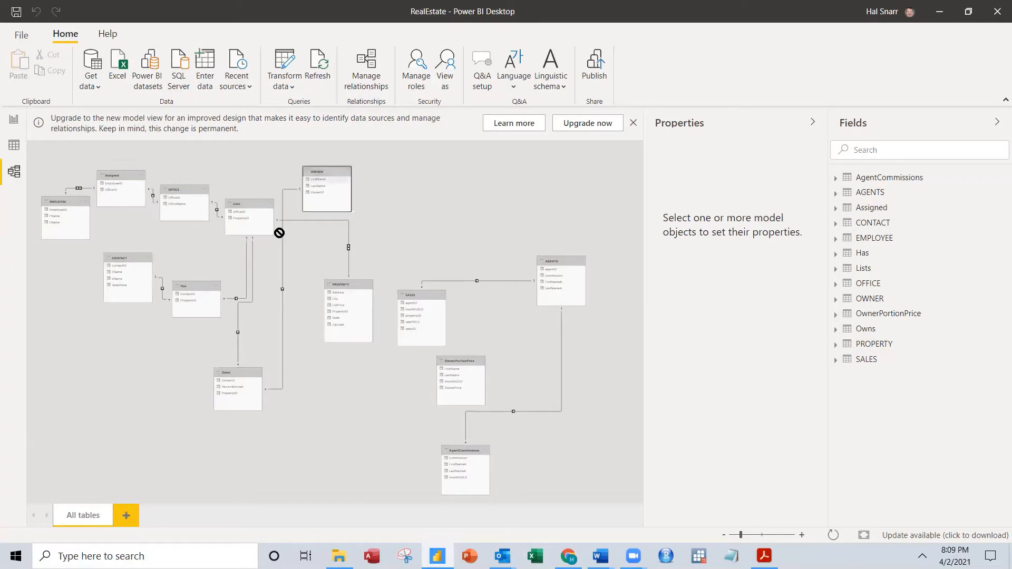
{"action": "left_click_drag", "start_coordinate": [280, 233], "coordinate": [152, 374]}
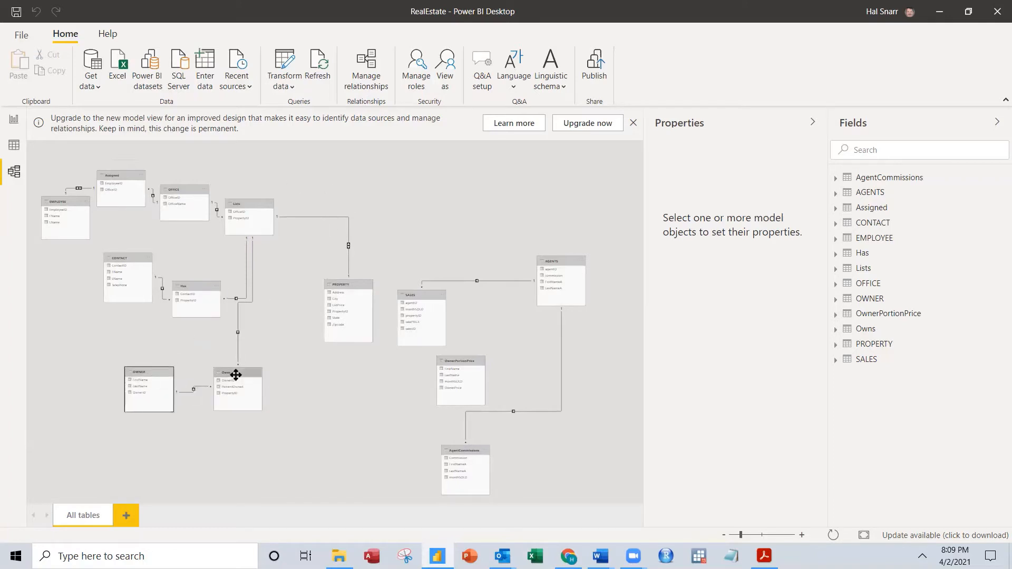
{"action": "left_click_drag", "start_coordinate": [235, 372], "coordinate": [216, 369]}
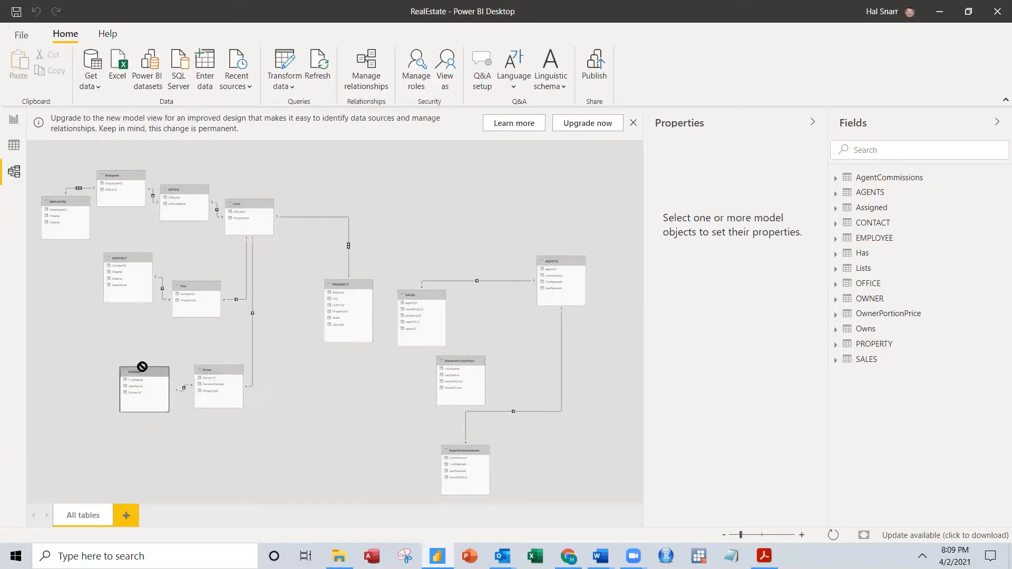
Tighten the CONTACT–Has and OWNER–Owns table pairs into closely spaced rows beneath the EMPLOYEE-to-Lists chain
{"action": "left_click_drag", "start_coordinate": [140, 369], "coordinate": [120, 364]}
{"action": "left_click", "coordinate": [214, 372]}
{"action": "left_click_drag", "start_coordinate": [214, 372], "coordinate": [199, 364]}
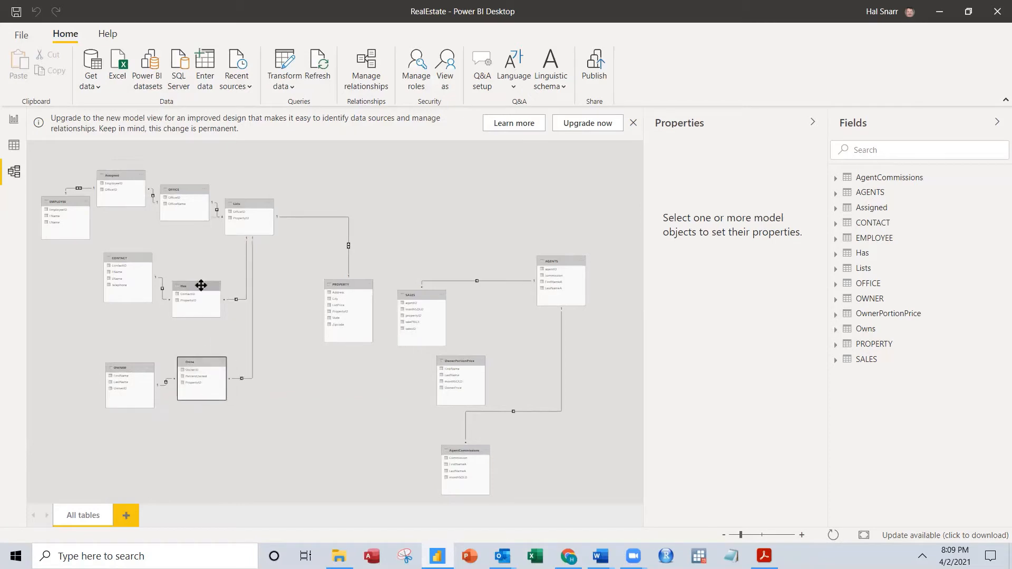
{"action": "left_click_drag", "start_coordinate": [204, 285], "coordinate": [199, 280]}
{"action": "left_click_drag", "start_coordinate": [133, 258], "coordinate": [134, 251]}
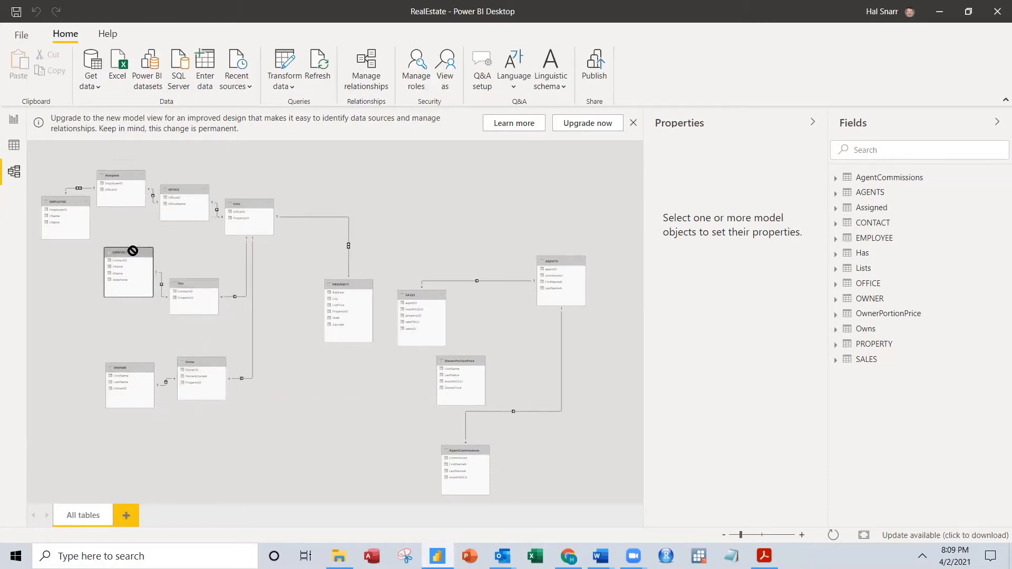
{"action": "left_click_drag", "start_coordinate": [195, 283], "coordinate": [199, 254]}
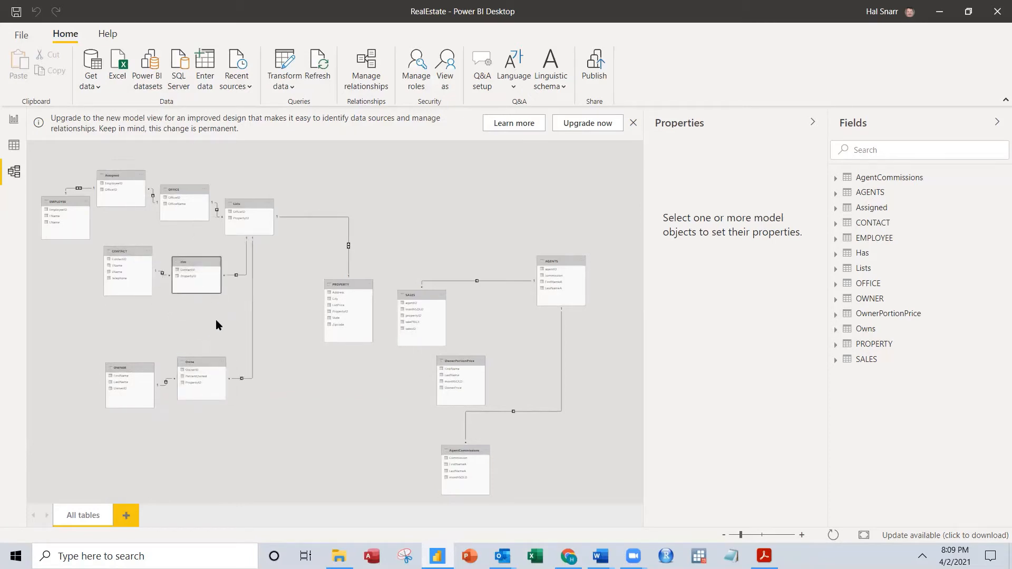
{"action": "left_click_drag", "start_coordinate": [202, 362], "coordinate": [197, 319]}
{"action": "left_click_drag", "start_coordinate": [137, 367], "coordinate": [137, 336]}
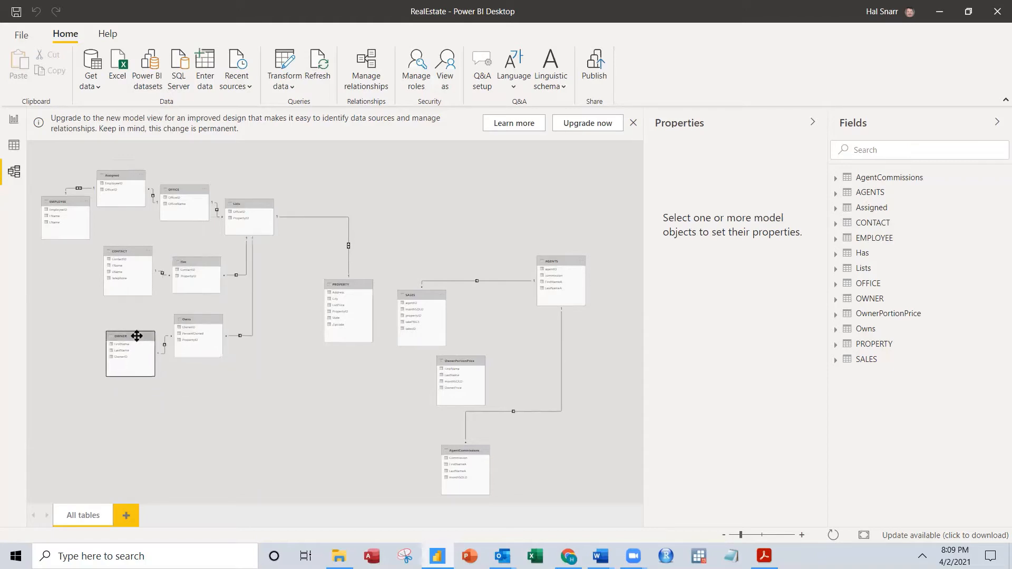
Delete the relationship between the Lists and Has tables
{"action": "left_click", "coordinate": [236, 275]}
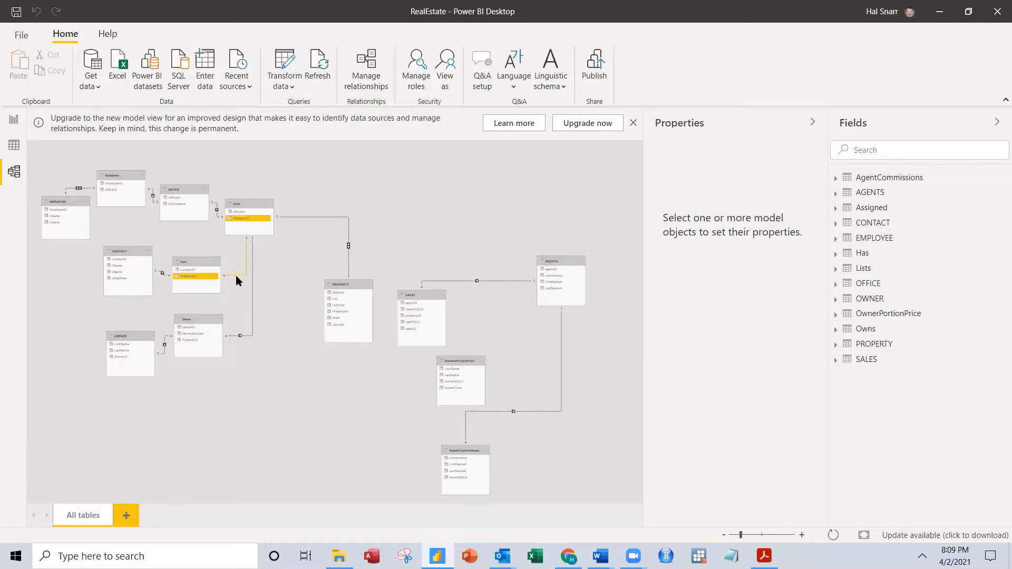
{"action": "right_click", "coordinate": [236, 275]}
{"action": "left_click", "coordinate": [287, 288]}
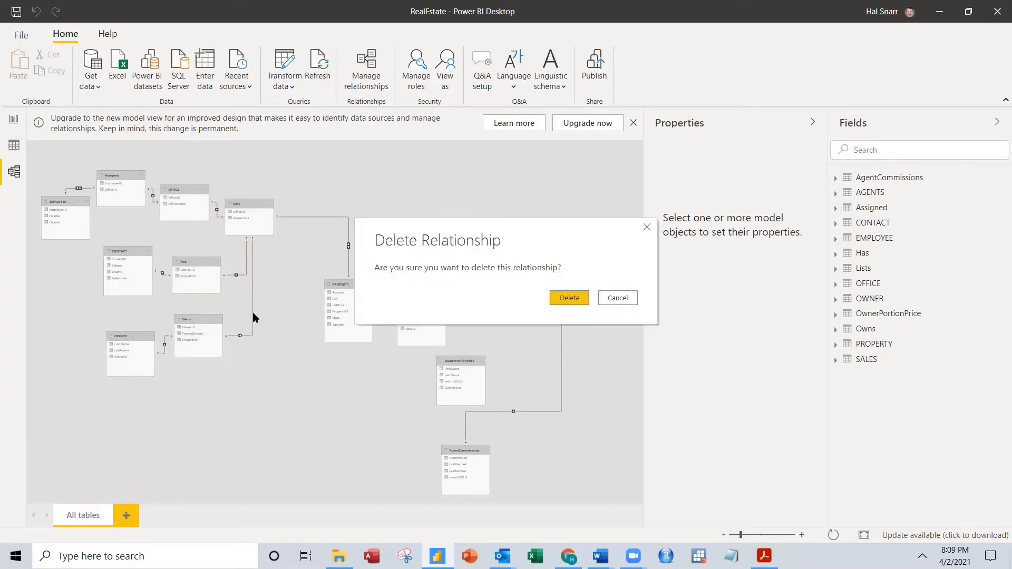
{"action": "left_click", "coordinate": [569, 299]}
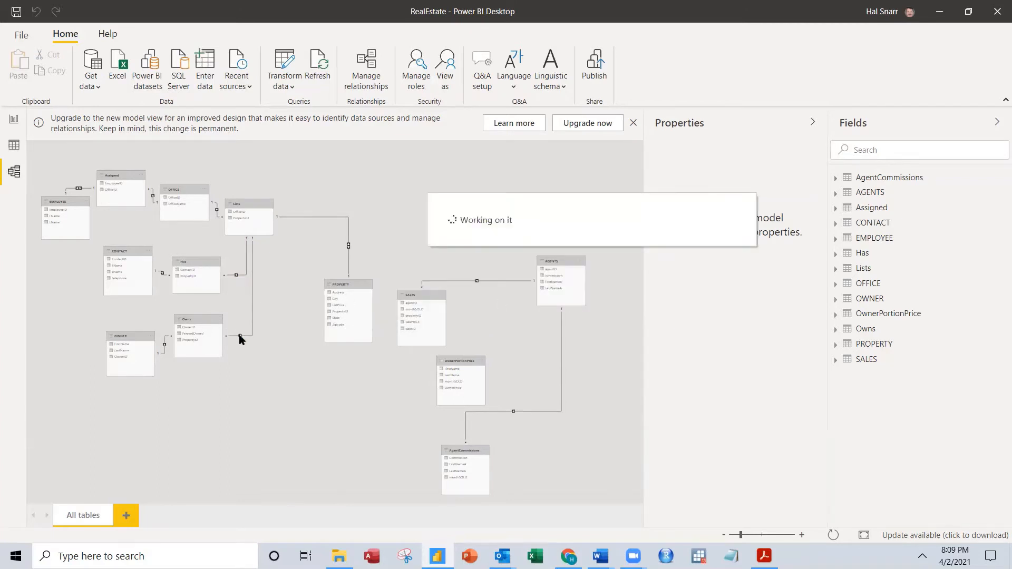
Delete the relationship between the Lists and Owns tables
{"action": "left_click", "coordinate": [239, 335]}
{"action": "right_click", "coordinate": [239, 336]}
{"action": "left_click", "coordinate": [268, 342]}
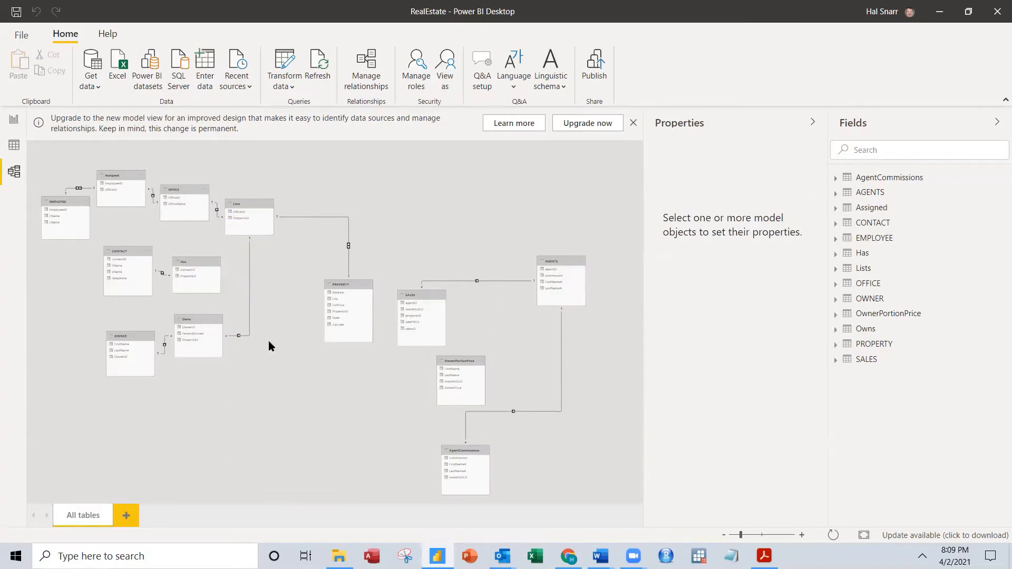
{"action": "left_click", "coordinate": [582, 297]}
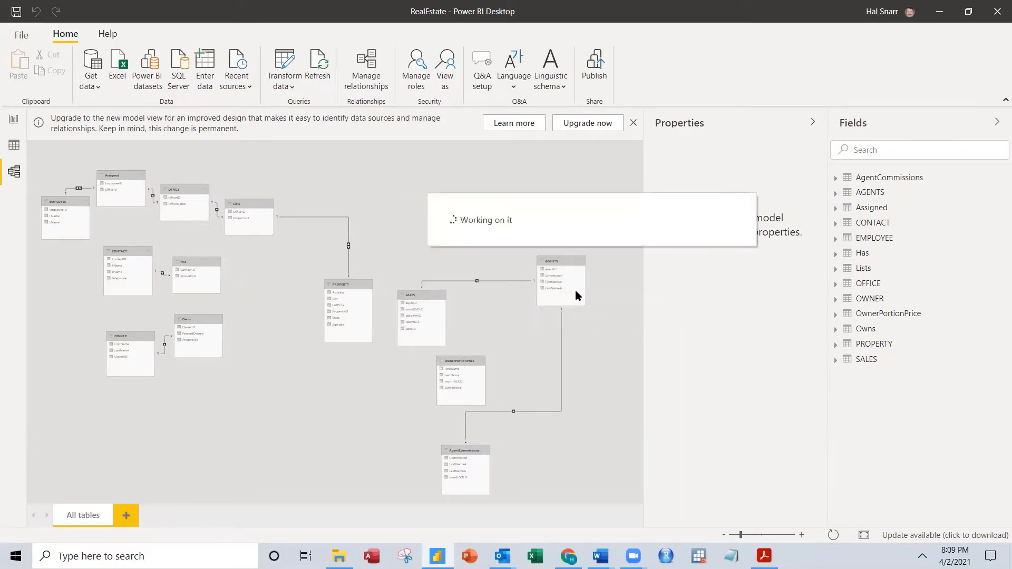
Place PROPERTY and SALES beside the Has and Owns tables, OwnerPortionPrice below SALES, and AGENTS and AgentCommissions to the right of SALES
{"action": "left_click_drag", "start_coordinate": [350, 283], "coordinate": [264, 285]}
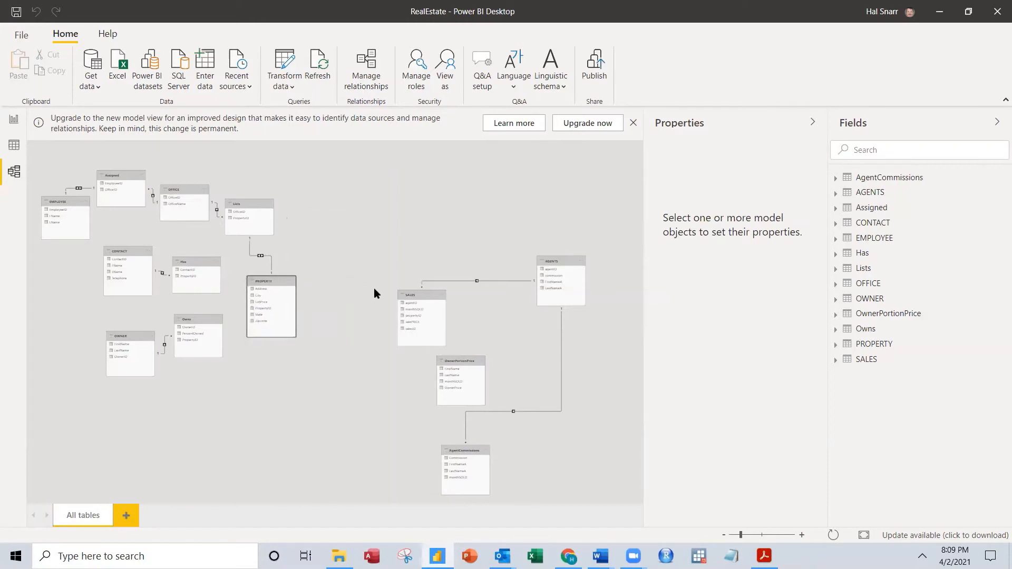
{"action": "left_click_drag", "start_coordinate": [418, 293], "coordinate": [354, 282]}
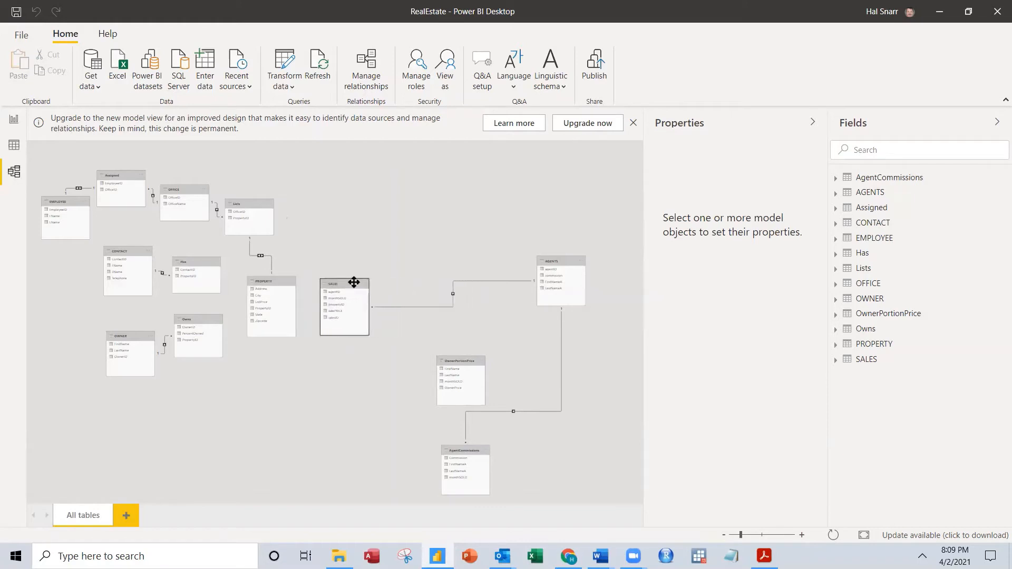
{"action": "left_click_drag", "start_coordinate": [551, 262], "coordinate": [466, 255]}
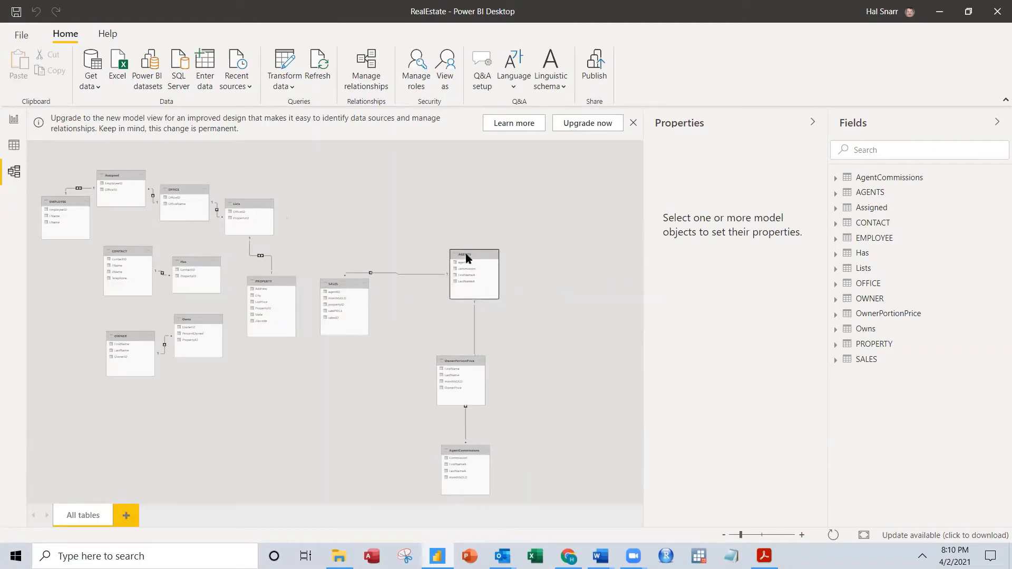
{"action": "left_click_drag", "start_coordinate": [463, 451], "coordinate": [541, 309]}
{"action": "left_click_drag", "start_coordinate": [458, 360], "coordinate": [323, 362]}
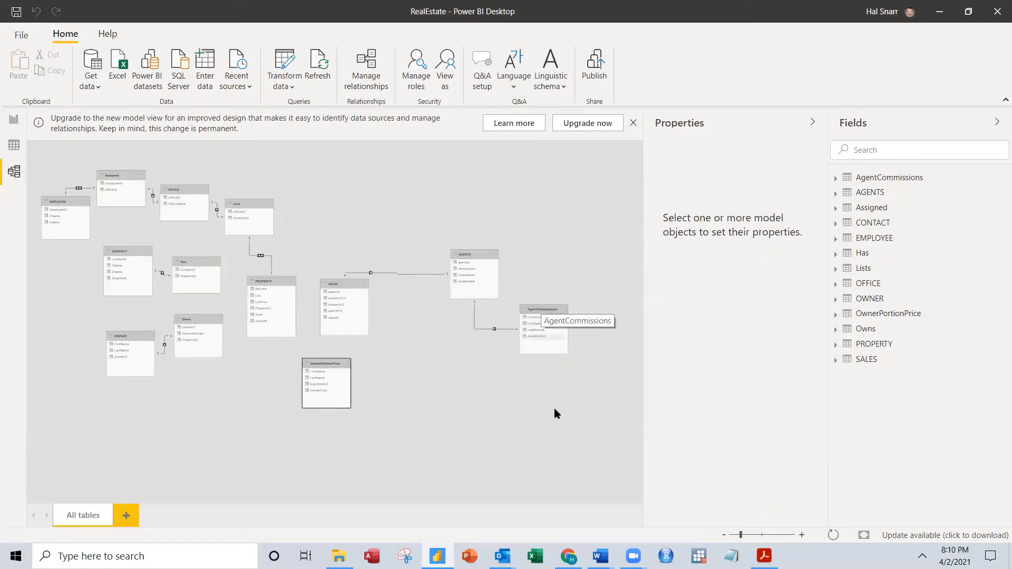
Raise the AGENTS table above and to the right of SALES, and place AgentCommissions directly beside OwnerPortionPrice
{"action": "left_click", "coordinate": [735, 536]}
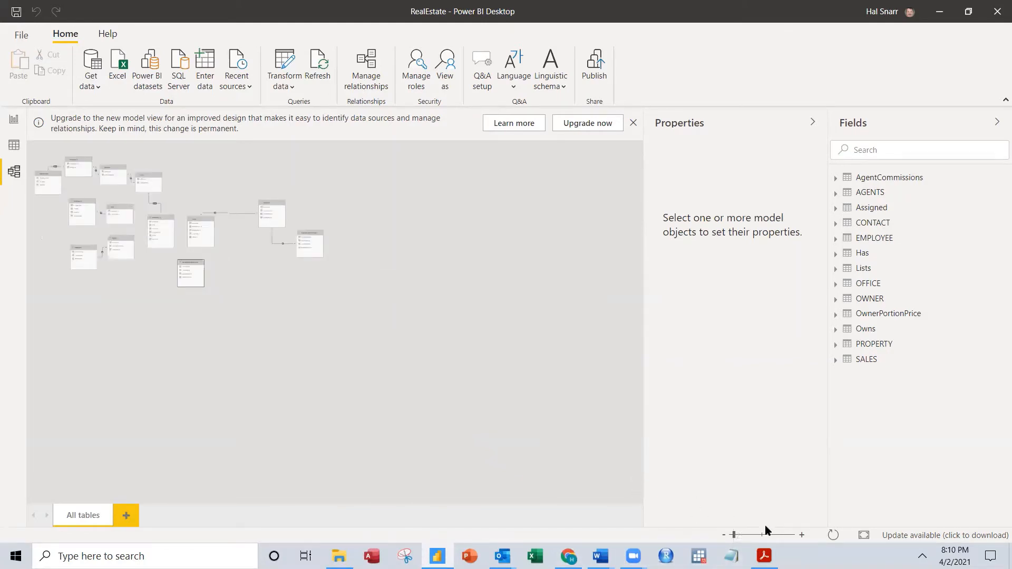
{"action": "left_click", "coordinate": [746, 536]}
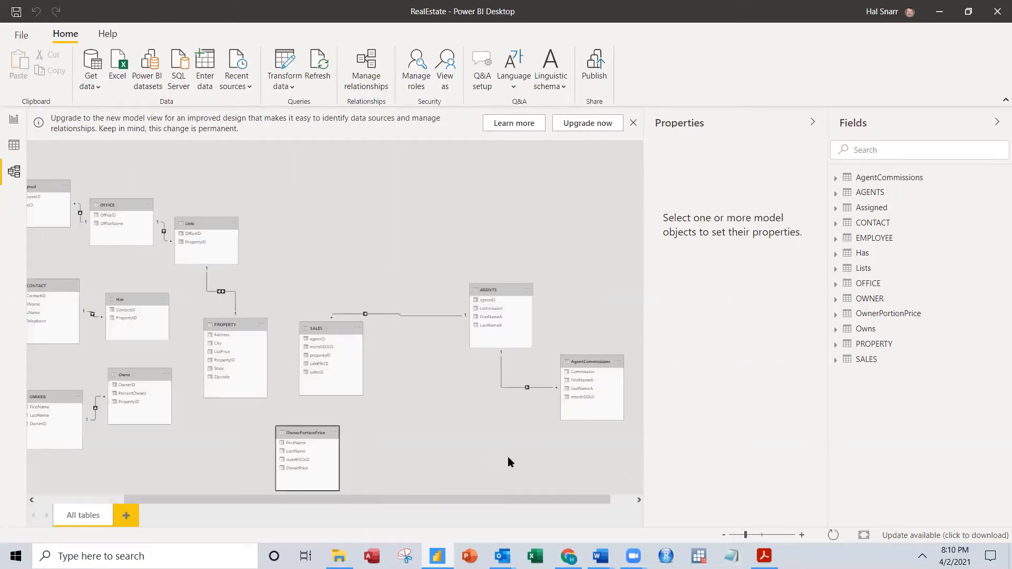
{"action": "left_click_drag", "start_coordinate": [418, 502], "coordinate": [311, 499]}
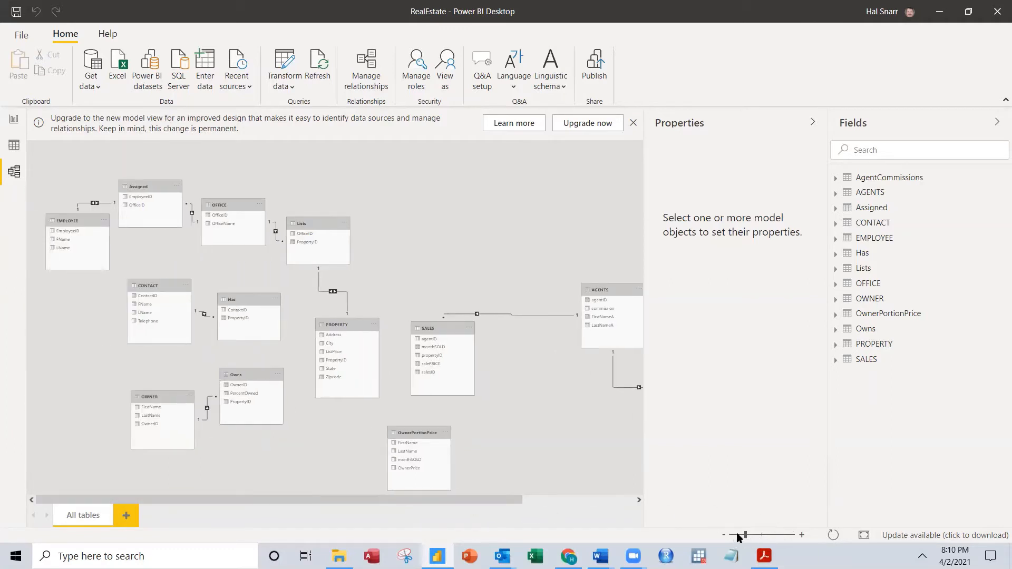
{"action": "left_click_drag", "start_coordinate": [746, 536], "coordinate": [743, 536]}
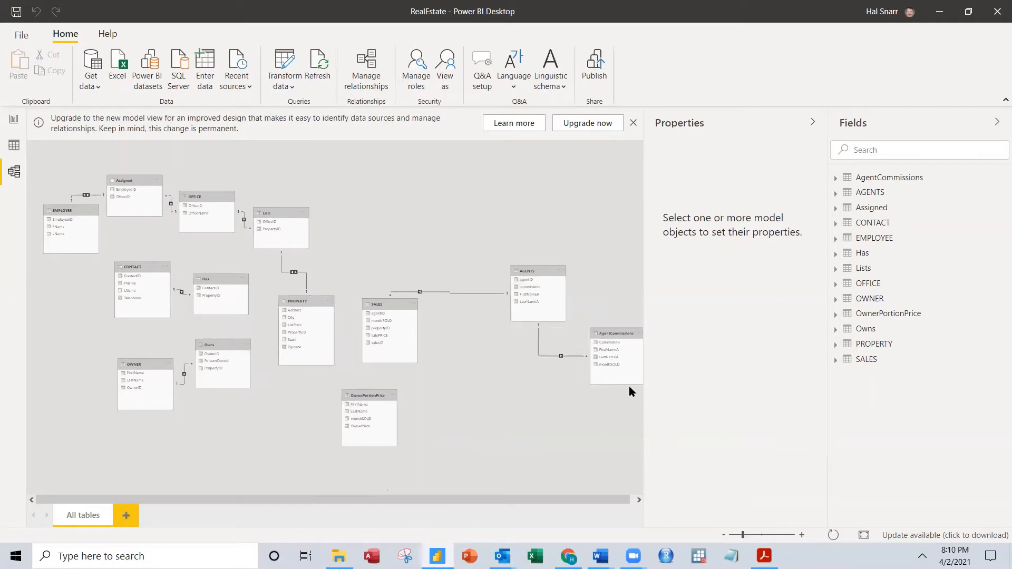
{"action": "left_click_drag", "start_coordinate": [540, 269], "coordinate": [500, 207]}
{"action": "left_click_drag", "start_coordinate": [610, 336], "coordinate": [518, 361]}
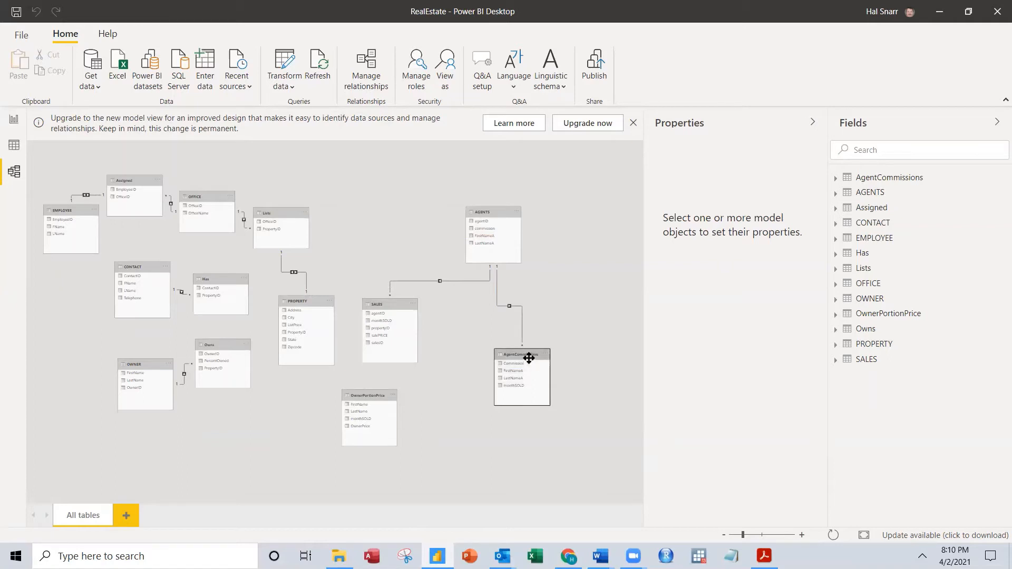
{"action": "left_click_drag", "start_coordinate": [529, 357], "coordinate": [434, 400]}
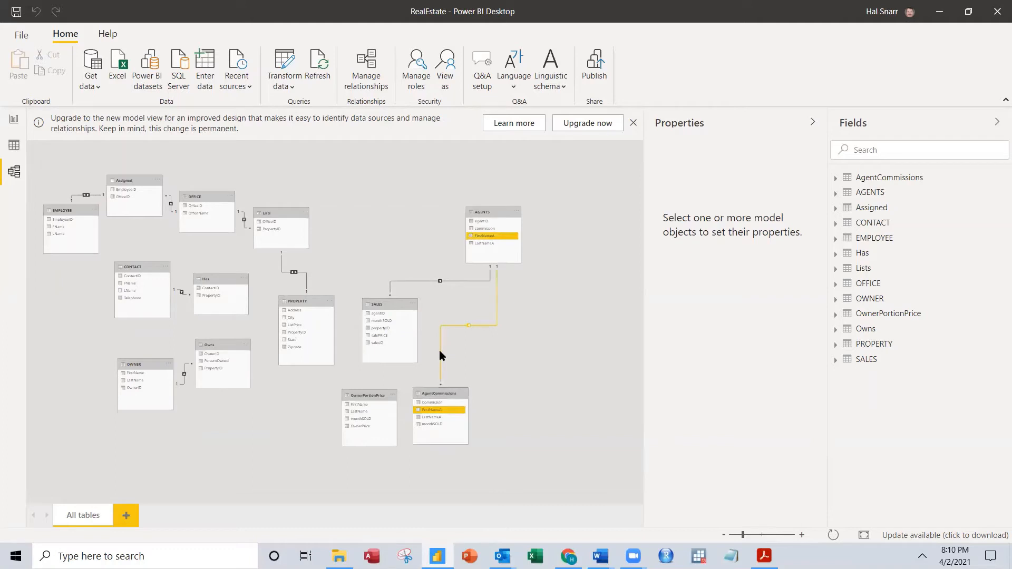
Delete the relationship between AGENTS and AgentCommissions, and move the AGENTS table closer to SALES
{"action": "right_click", "coordinate": [440, 353]}
{"action": "left_click", "coordinate": [476, 361]}
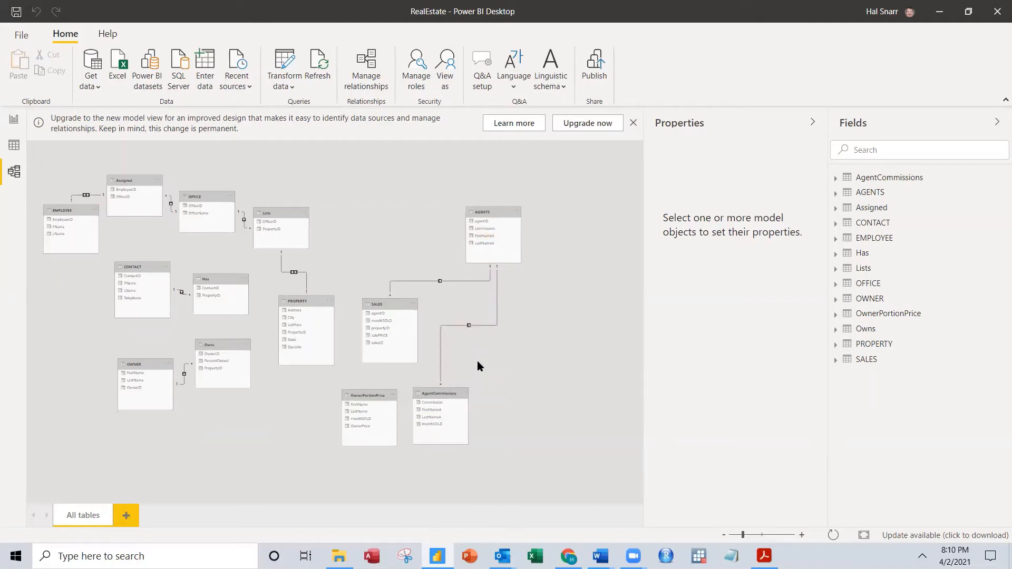
{"action": "left_click", "coordinate": [572, 296]}
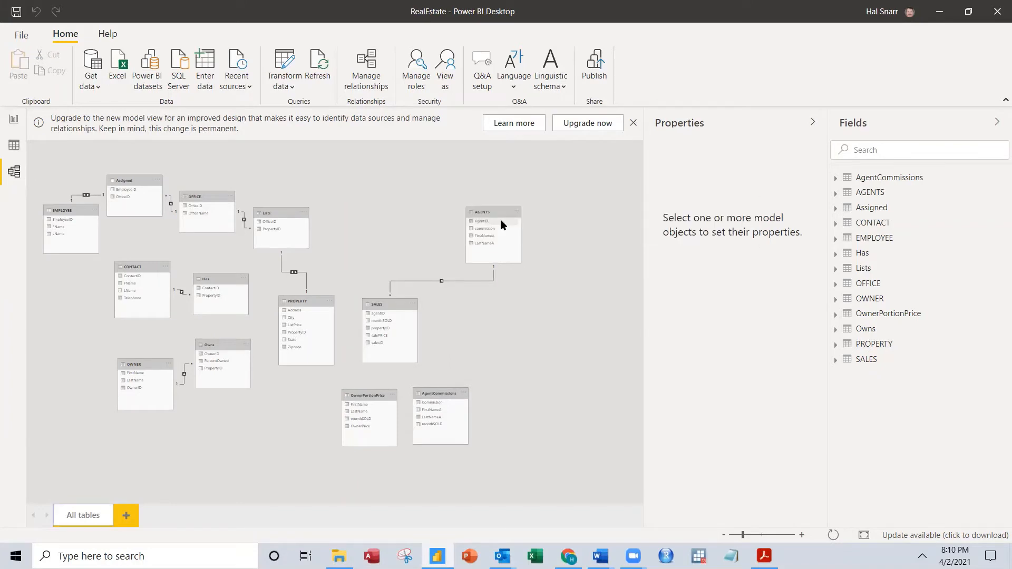
{"action": "left_click_drag", "start_coordinate": [498, 215], "coordinate": [437, 212]}
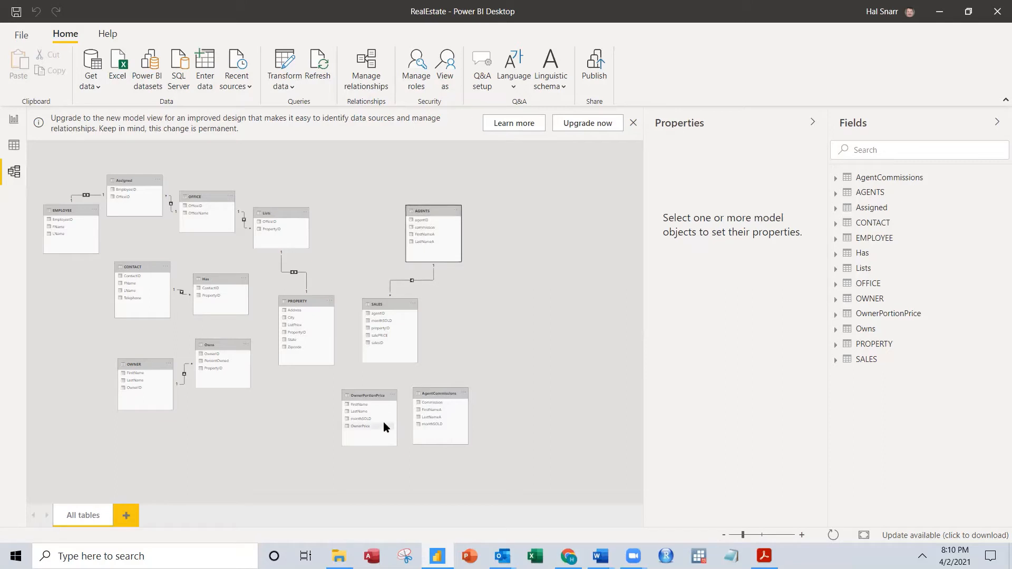
Reposition the OwnerPortionPrice and AgentCommissions tables side by side below the SALES table in the relationship diagram
{"action": "left_click", "coordinate": [426, 278]}
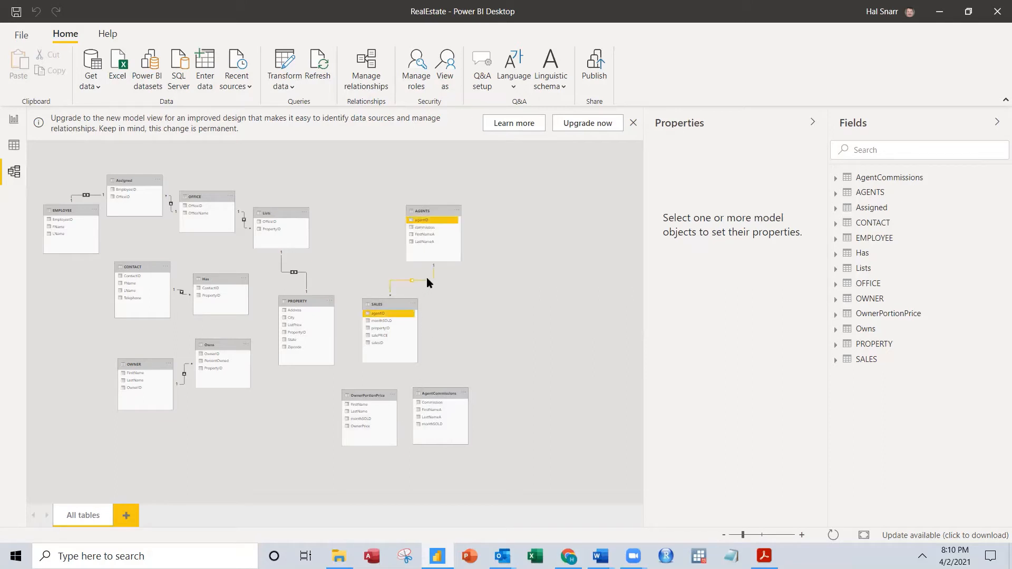
{"action": "left_click_drag", "start_coordinate": [364, 396], "coordinate": [352, 391]}
{"action": "left_click_drag", "start_coordinate": [445, 389], "coordinate": [438, 387]}
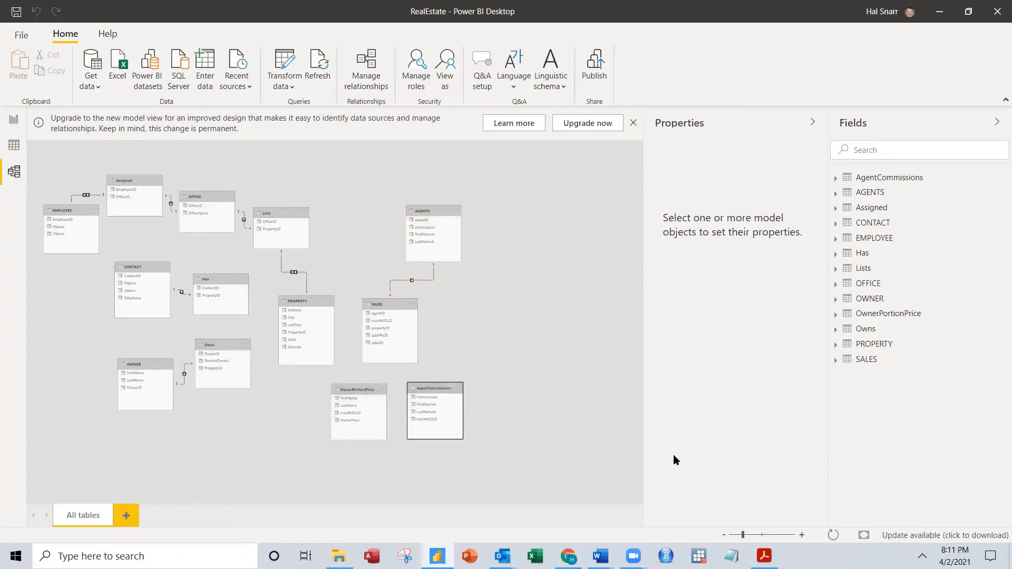
{"action": "left_click", "coordinate": [750, 536]}
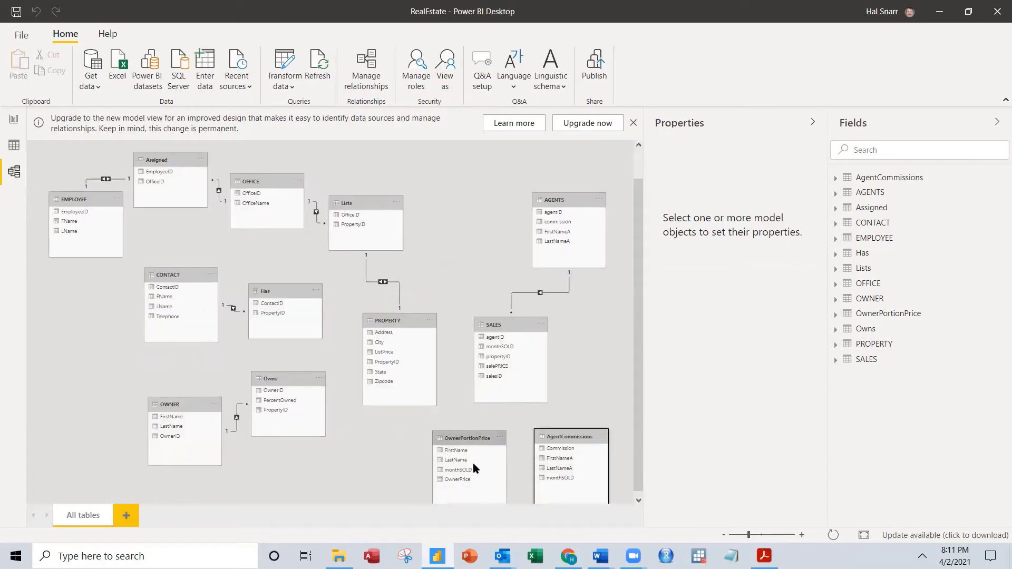
{"action": "mouse_move", "coordinate": [475, 432]}
{"action": "left_mouse_down"}
{"action": "mouse_move", "coordinate": [471, 418]}
{"action": "mouse_move", "coordinate": [468, 435]}
{"action": "left_mouse_up"}
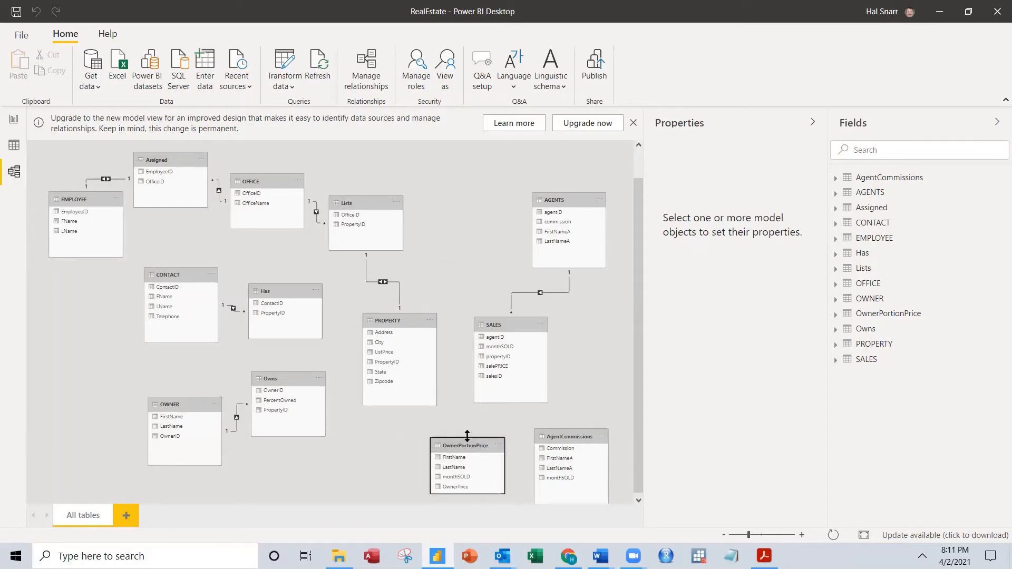
{"action": "mouse_move", "coordinate": [565, 437]}
{"action": "left_mouse_down"}
{"action": "mouse_move", "coordinate": [558, 425]}
{"action": "mouse_move", "coordinate": [559, 443]}
{"action": "left_mouse_up"}
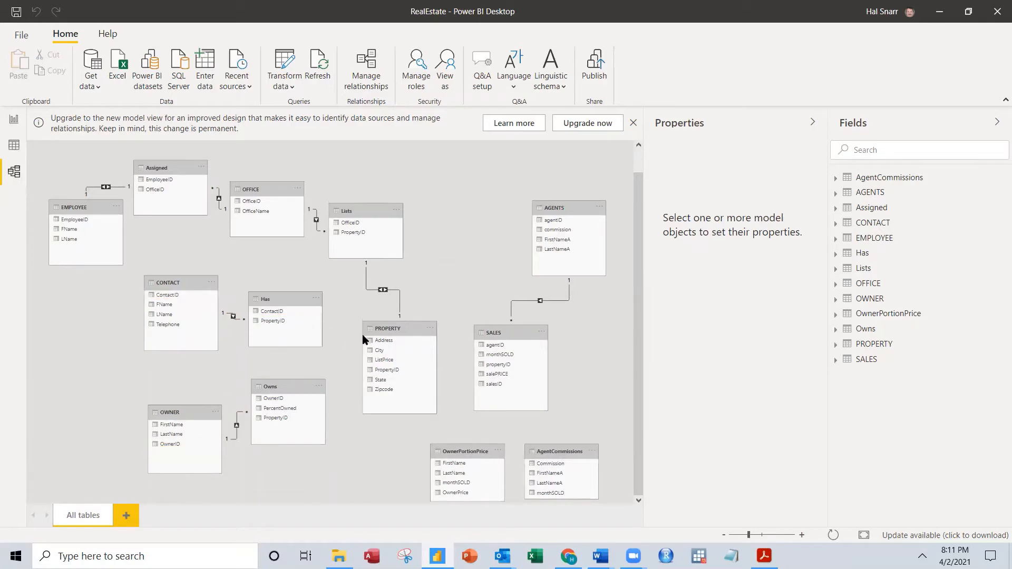
Create PropertyID relationships linking the Has, Owns and SALES tables to the PROPERTY table
{"action": "left_click", "coordinate": [402, 328]}
{"action": "left_click", "coordinate": [284, 310]}
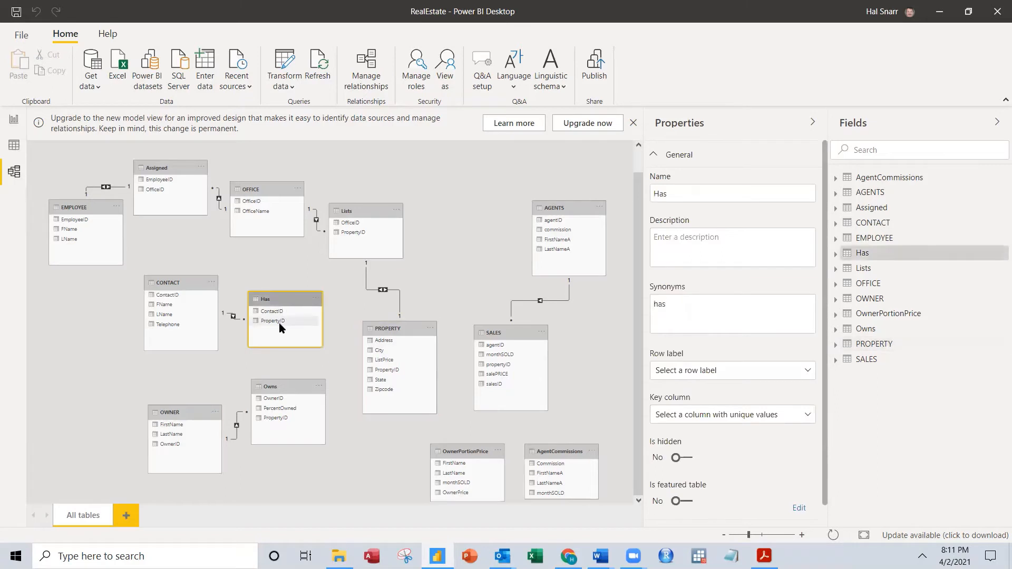
{"action": "left_click_drag", "start_coordinate": [280, 320], "coordinate": [389, 370]}
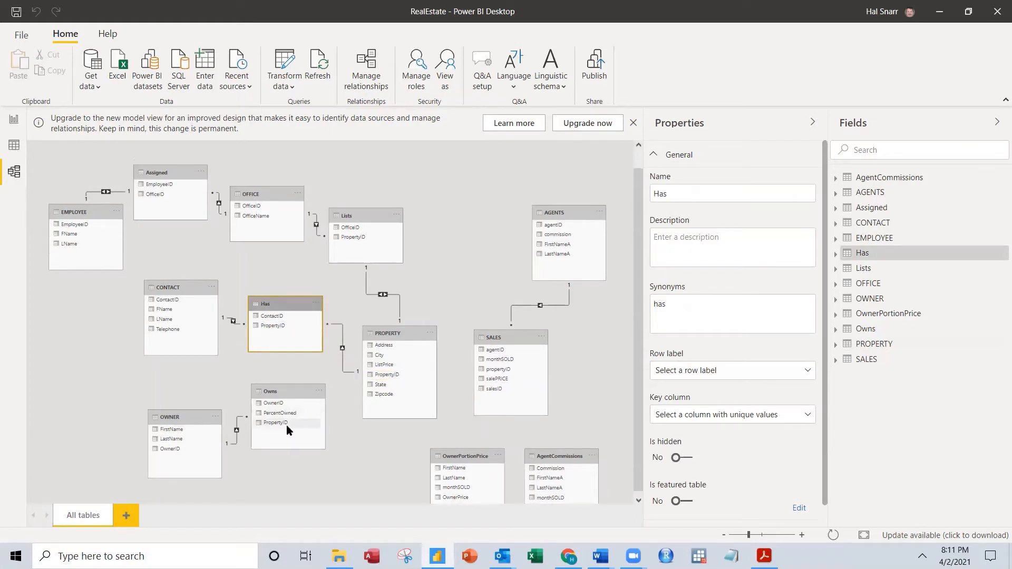
{"action": "left_click_drag", "start_coordinate": [282, 422], "coordinate": [386, 376]}
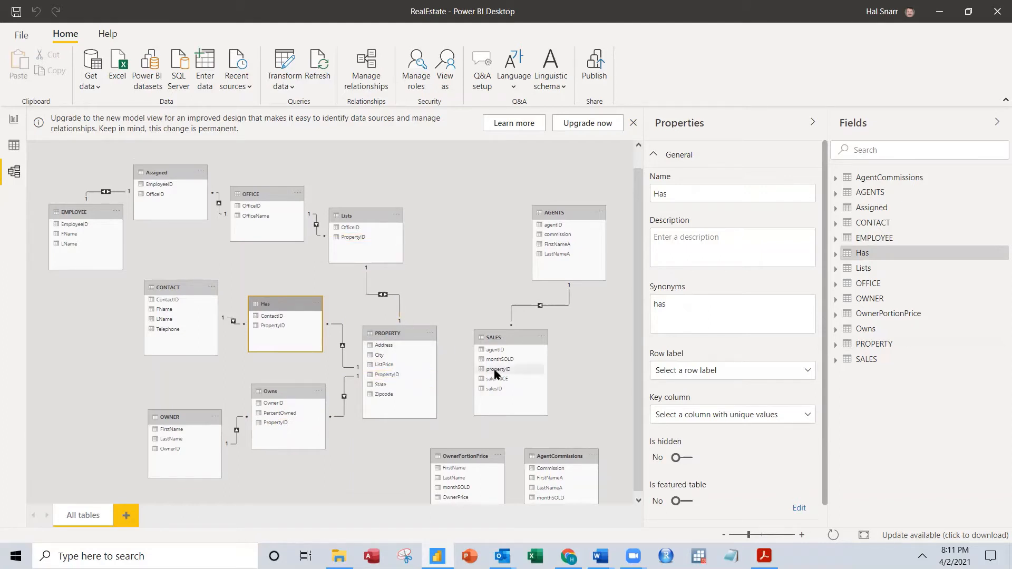
{"action": "left_click_drag", "start_coordinate": [498, 369], "coordinate": [387, 375]}
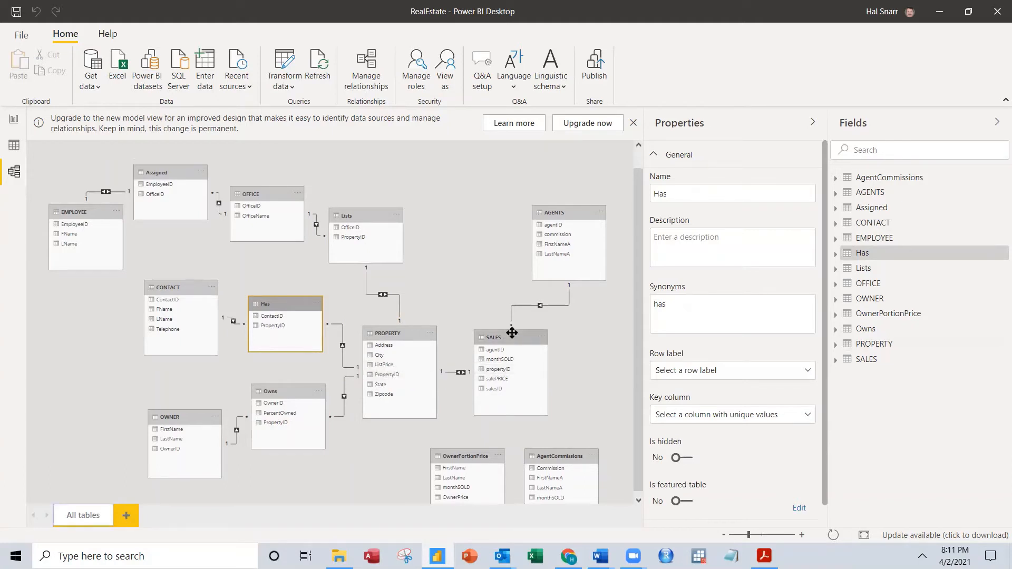
Move SALES and AGENTS into a compact column beside PROPERTY, and shift OwnerPortionPrice and AgentCommissions to sit beneath SALES
{"action": "left_click_drag", "start_coordinate": [510, 332], "coordinate": [508, 303]}
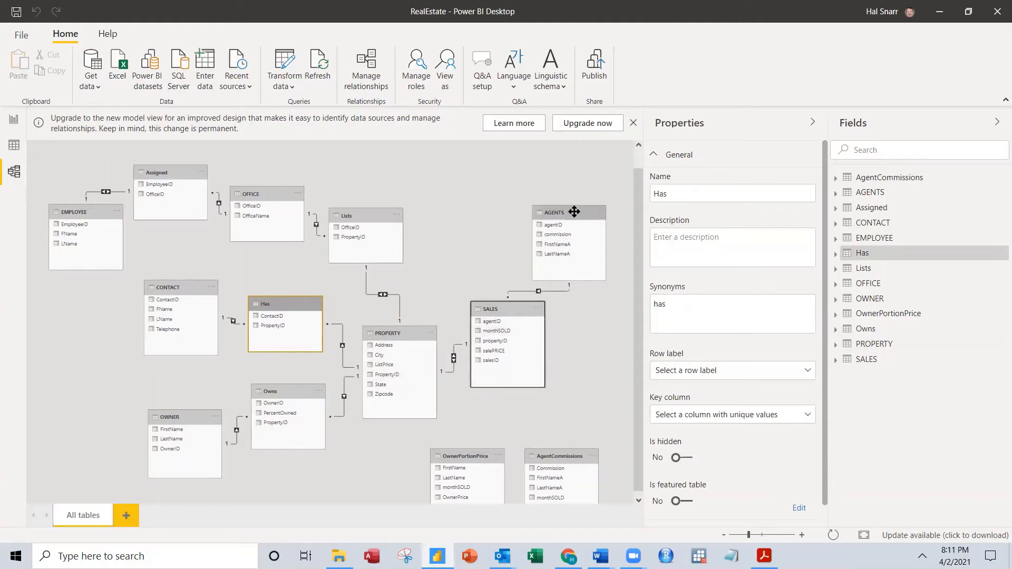
{"action": "left_click_drag", "start_coordinate": [574, 212], "coordinate": [528, 199]}
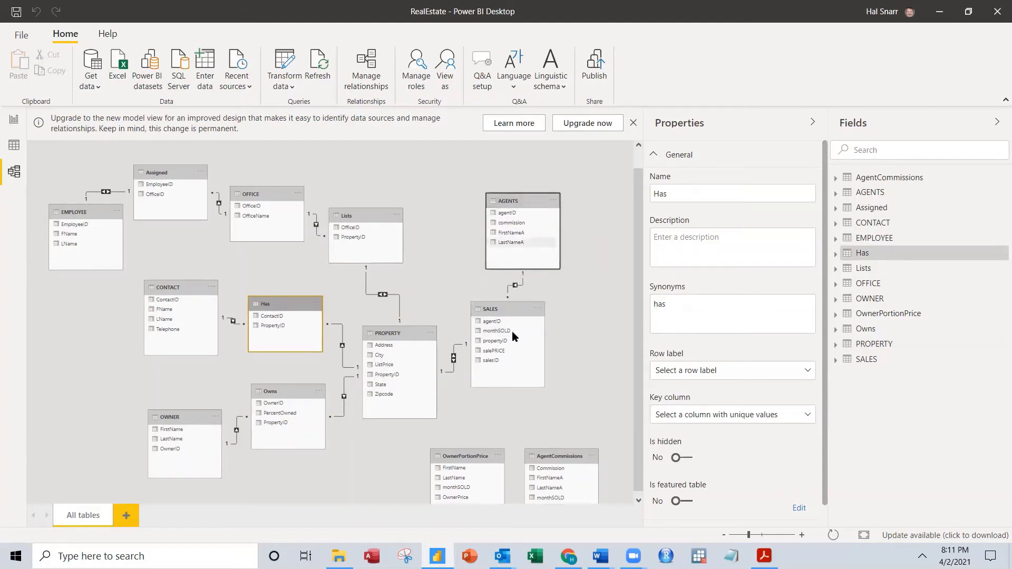
{"action": "left_click", "coordinate": [462, 449]}
{"action": "left_click_drag", "start_coordinate": [462, 449], "coordinate": [488, 429]}
{"action": "left_click_drag", "start_coordinate": [548, 457], "coordinate": [576, 455]}
{"action": "left_click_drag", "start_coordinate": [509, 447], "coordinate": [514, 445]}
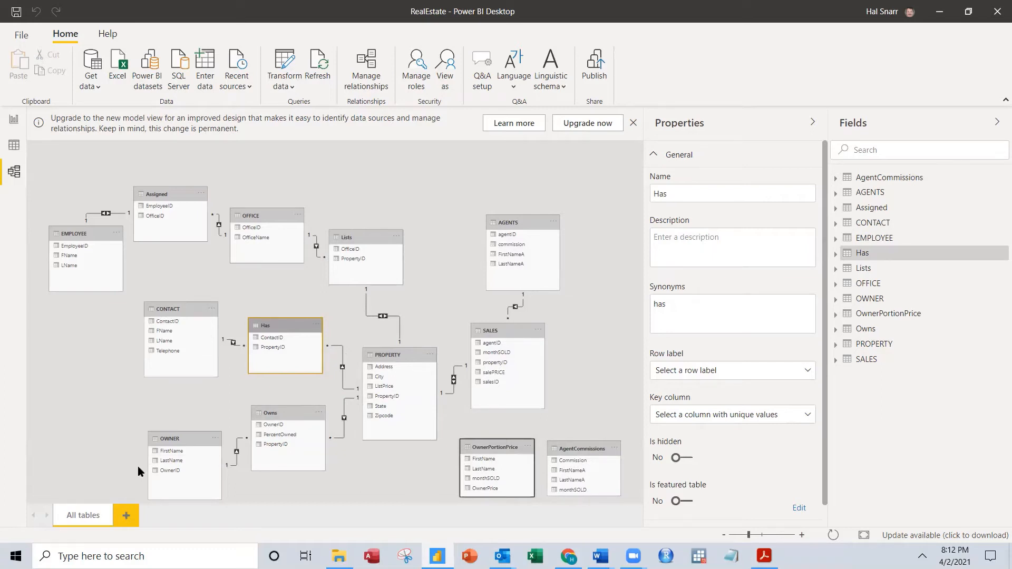
Shift OWNER slightly away from Owns, and nudge OwnerPortionPrice and AgentCommissions up closer to SALES
{"action": "left_click_drag", "start_coordinate": [189, 438], "coordinate": [177, 436]}
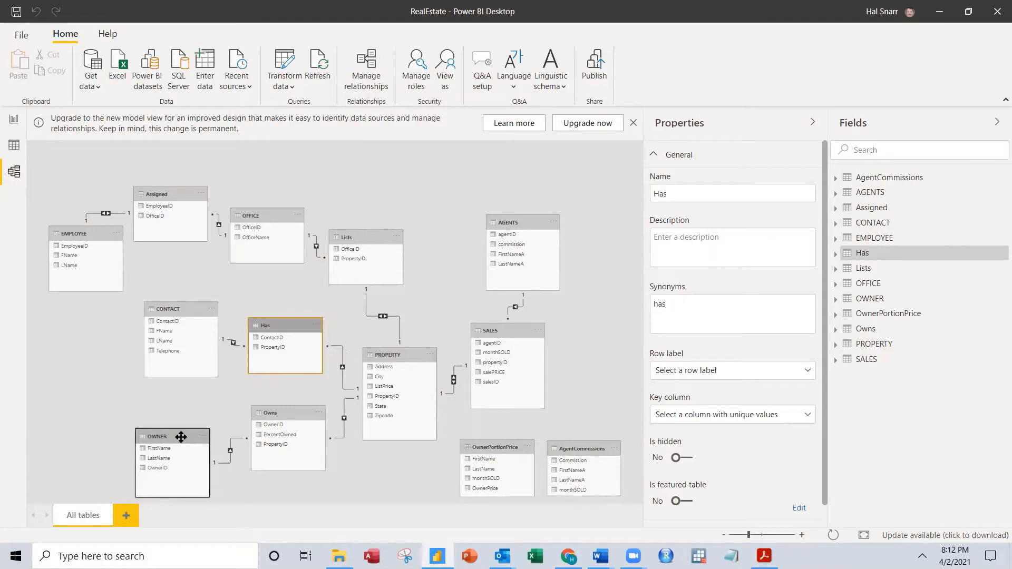
{"action": "left_click", "coordinate": [481, 447]}
{"action": "left_click_drag", "start_coordinate": [481, 447], "coordinate": [482, 440]}
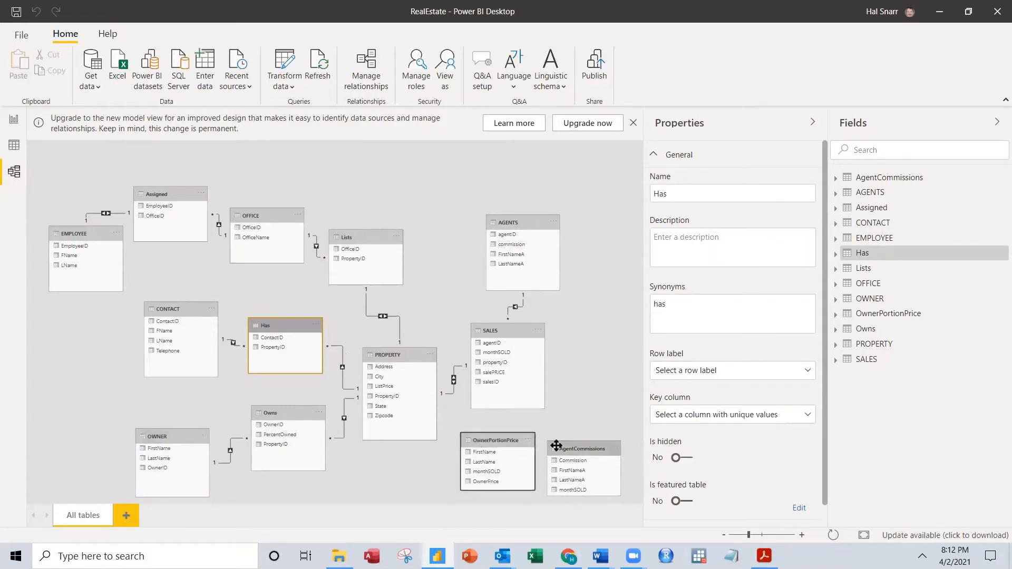
{"action": "left_click_drag", "start_coordinate": [582, 447], "coordinate": [576, 439]}
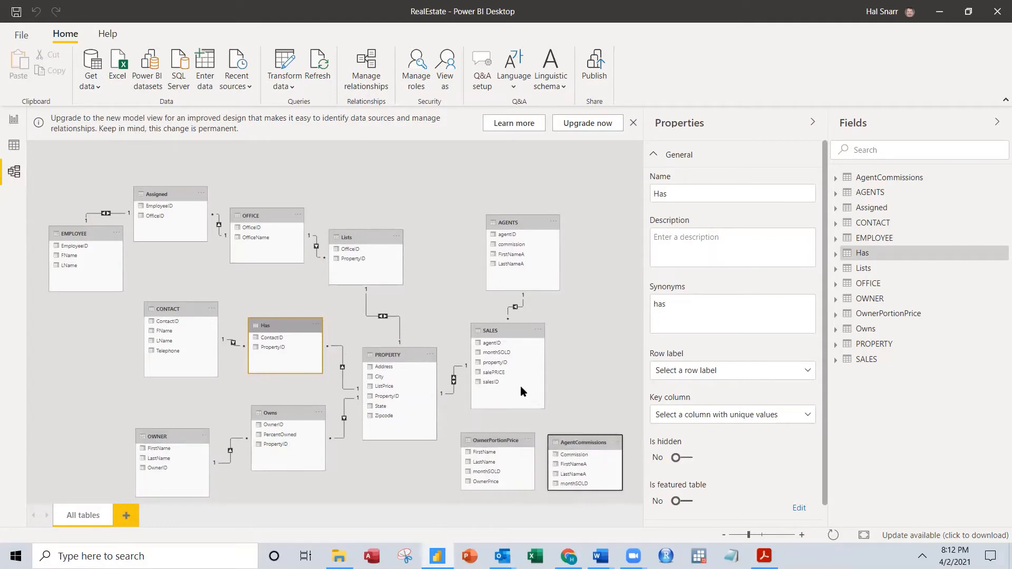
Relate SALES to OwnerPortionPrice on monthSOLD as an active many-to-many relationship filtering in both directions, and move OwnerPortionPrice slightly lower
{"action": "left_click_drag", "start_coordinate": [497, 353], "coordinate": [491, 473]}
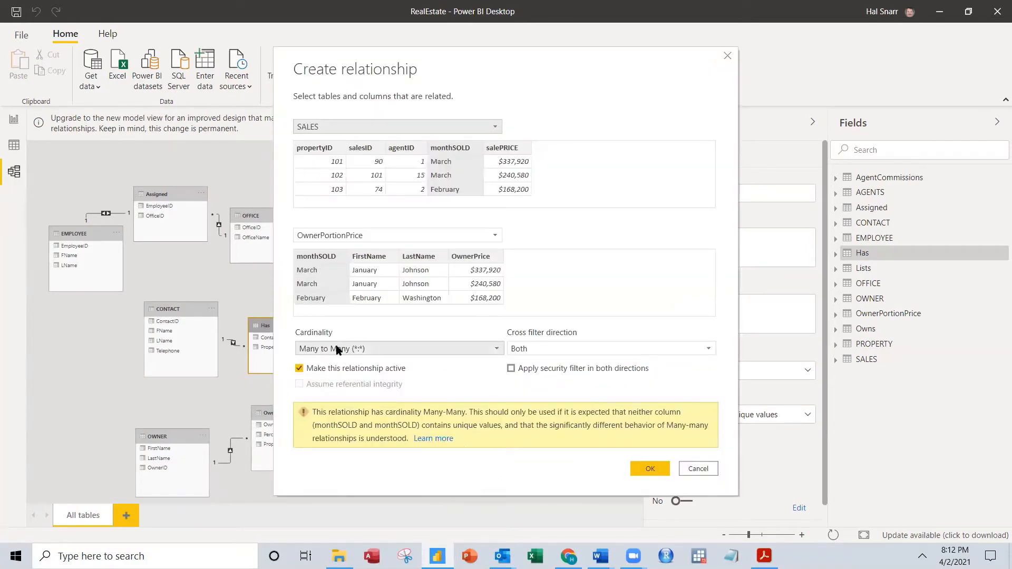
{"action": "left_click", "coordinate": [649, 469]}
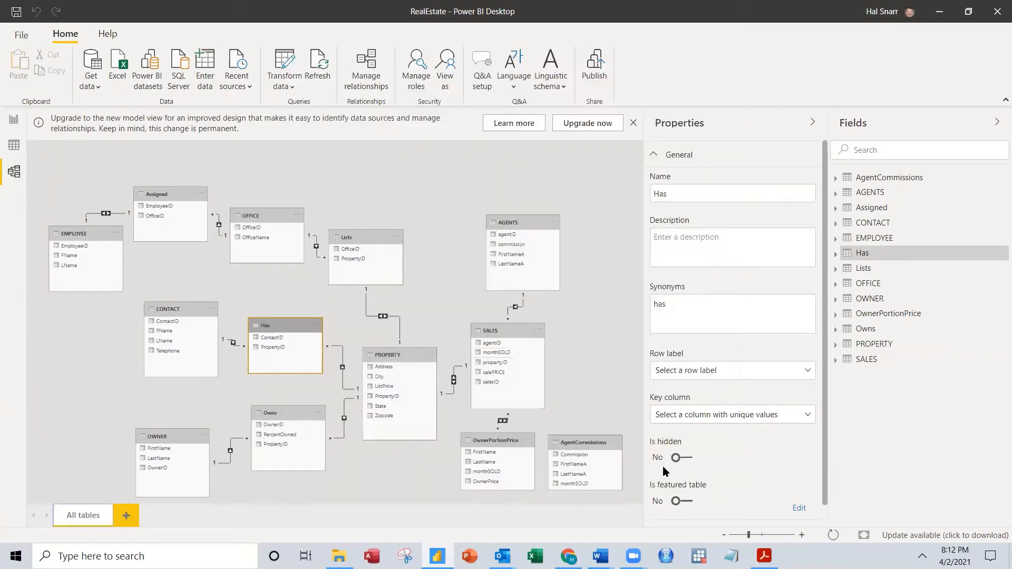
{"action": "left_click_drag", "start_coordinate": [500, 441], "coordinate": [486, 449]}
Lower AgentCommissions slightly and relate it to SALES on monthSOLD as an active many-to-many relationship with cross filter direction Both
{"action": "left_click", "coordinate": [584, 444]}
{"action": "left_click_drag", "start_coordinate": [584, 444], "coordinate": [570, 452]}
{"action": "left_click_drag", "start_coordinate": [499, 354], "coordinate": [555, 492]}
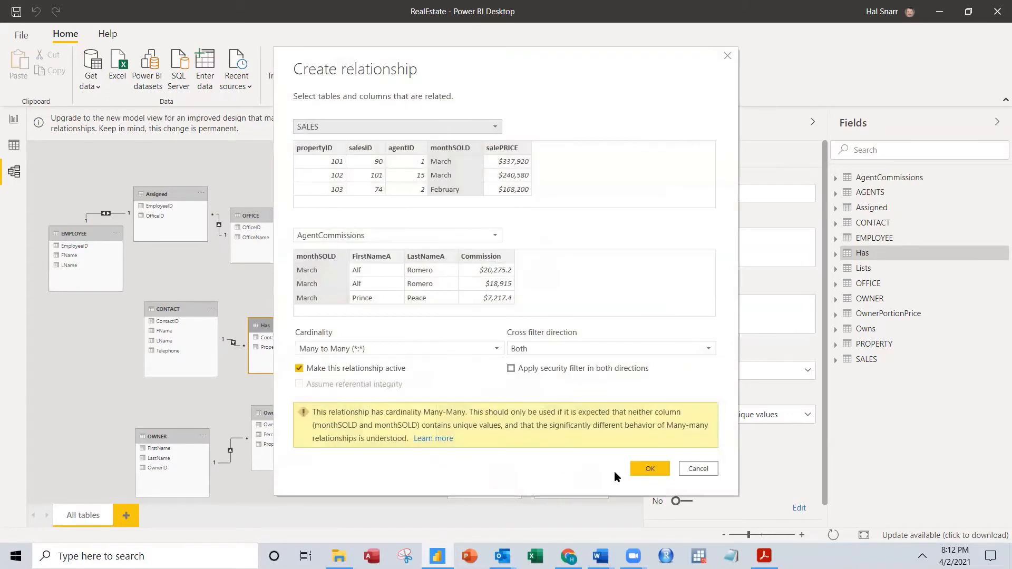
{"action": "left_click", "coordinate": [649, 471]}
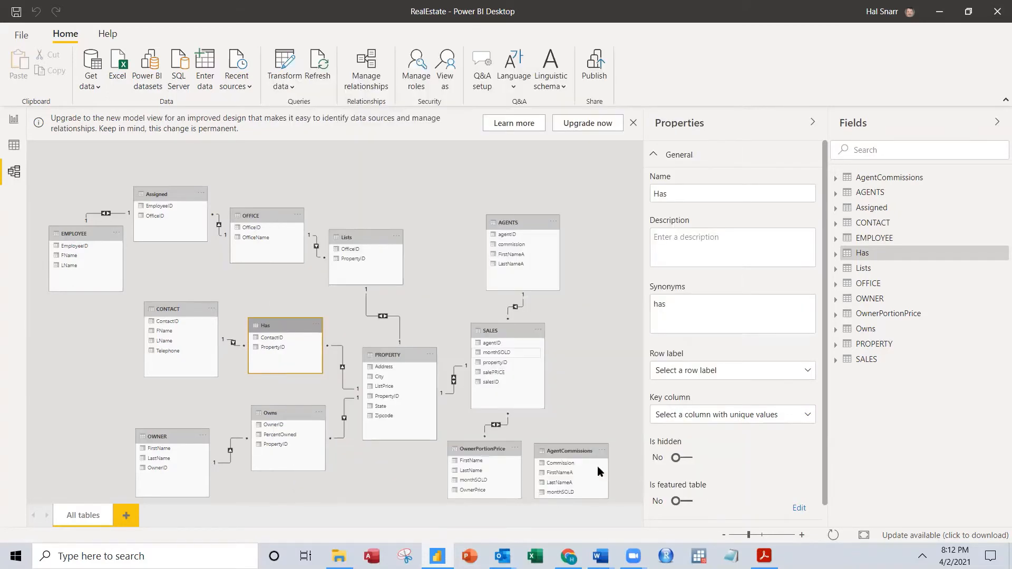
Tidy the diagram by moving AgentCommissions closer to OwnerPortionPrice and nudging the CONTACT table slightly upward
{"action": "left_click_drag", "start_coordinate": [567, 451], "coordinate": [555, 447]}
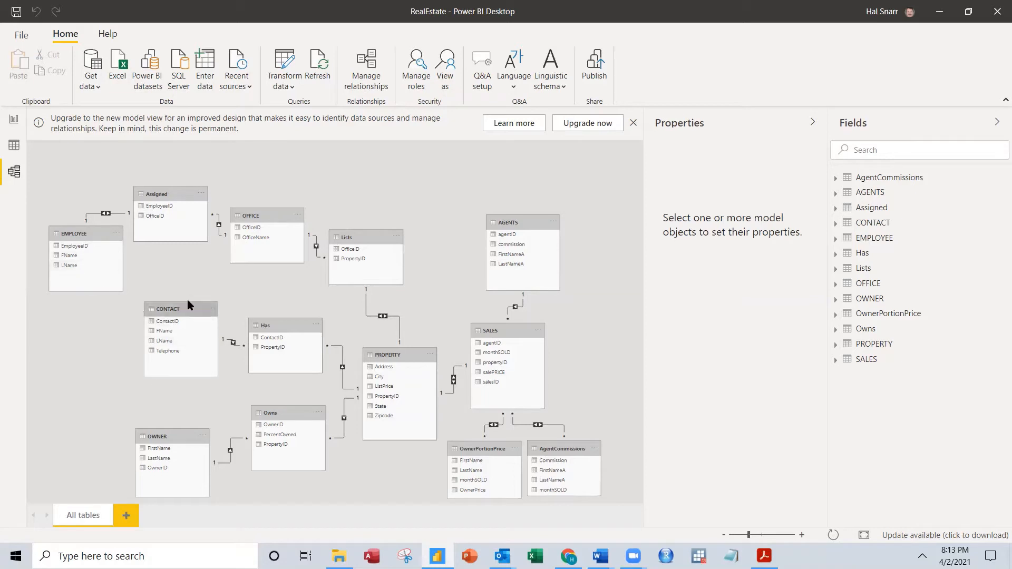
{"action": "left_click_drag", "start_coordinate": [182, 313], "coordinate": [176, 304]}
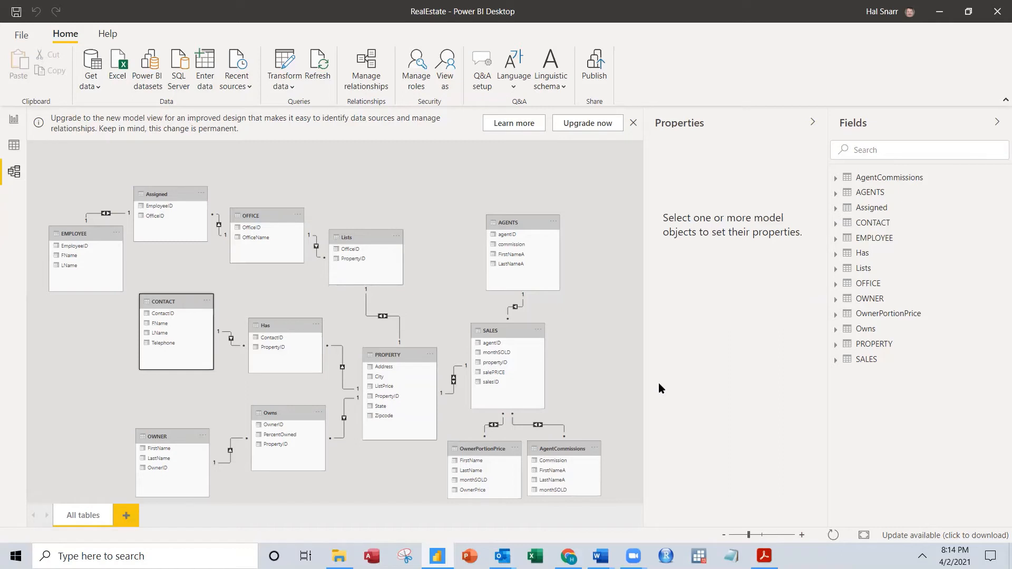
Examine the properties and data types of the fields in the EMPLOYEE, Assigned, OFFICE and Lists tables
{"action": "left_click", "coordinate": [76, 252]}
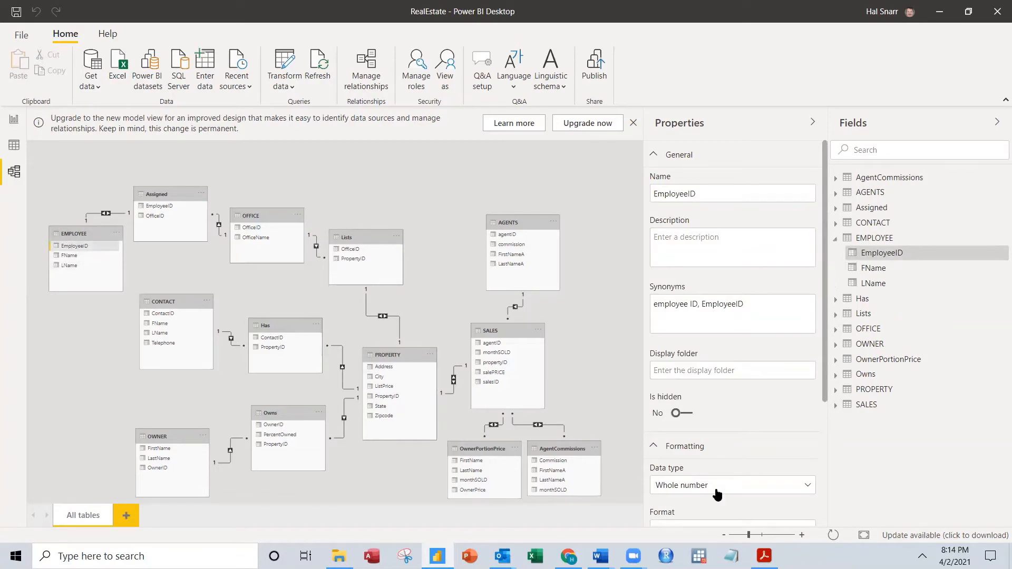
{"action": "left_click", "coordinate": [69, 255]}
{"action": "left_click", "coordinate": [71, 266]}
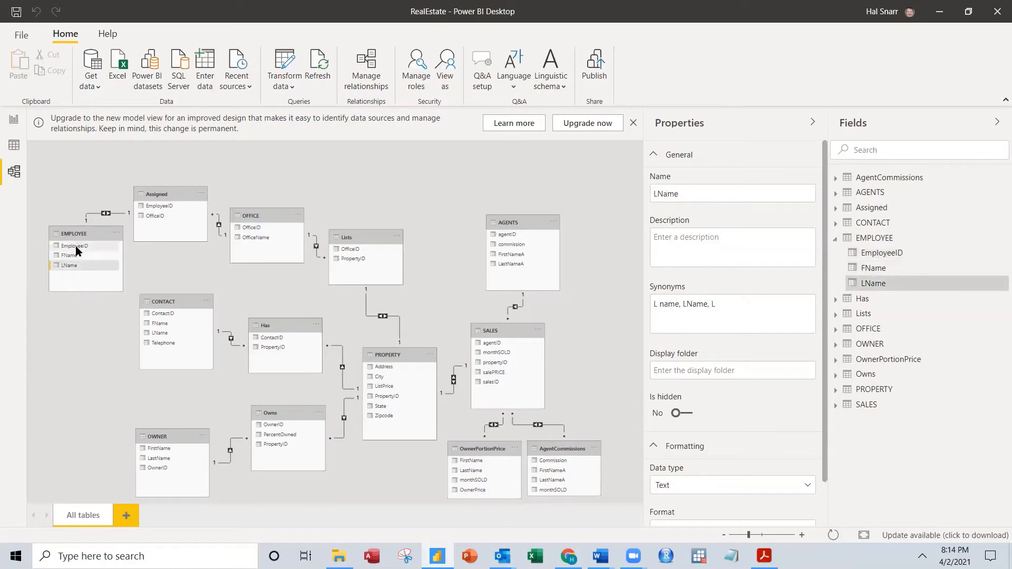
{"action": "left_click", "coordinate": [76, 246]}
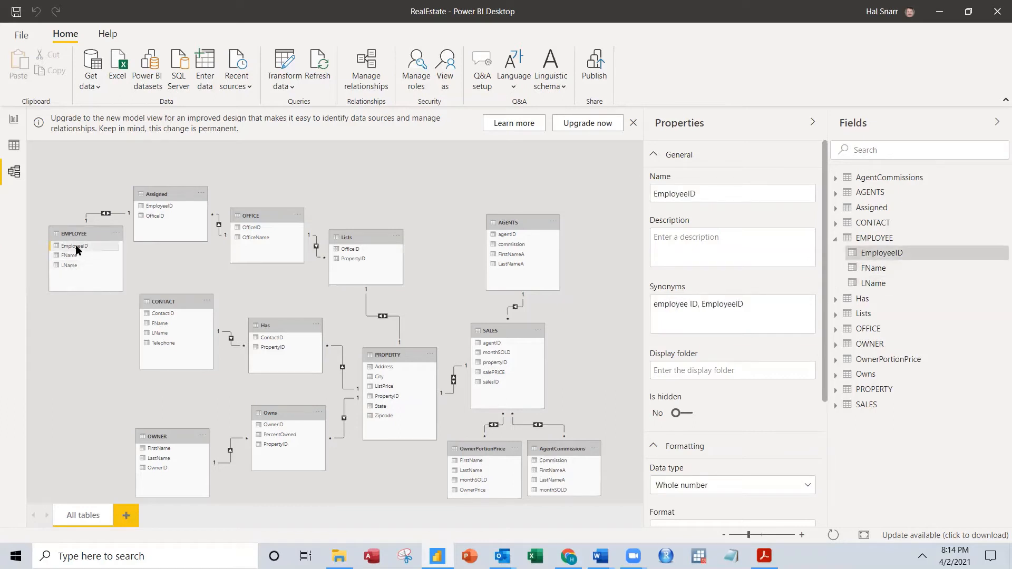
{"action": "left_click", "coordinate": [162, 207]}
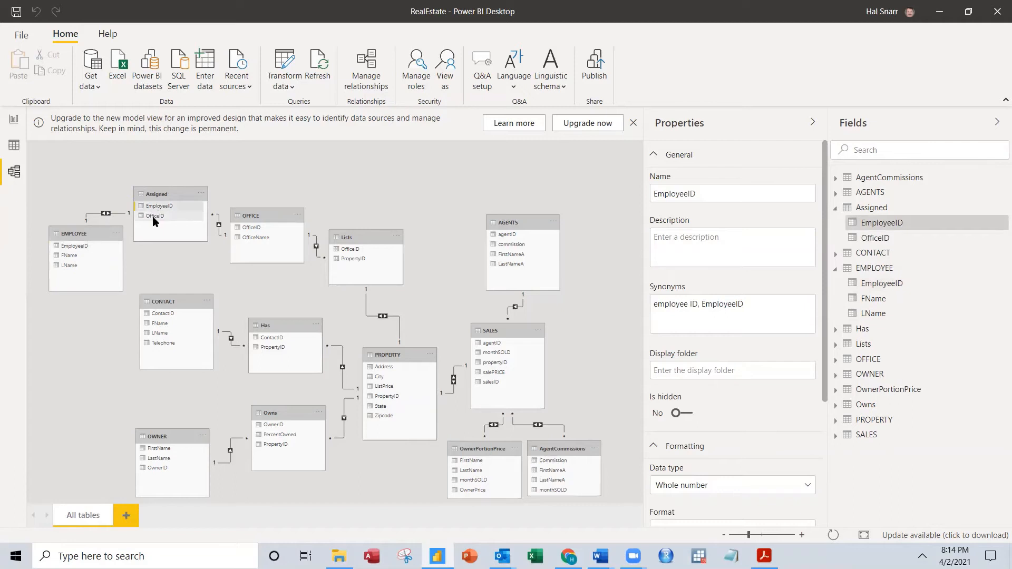
{"action": "left_click", "coordinate": [153, 216]}
{"action": "left_click", "coordinate": [246, 229]}
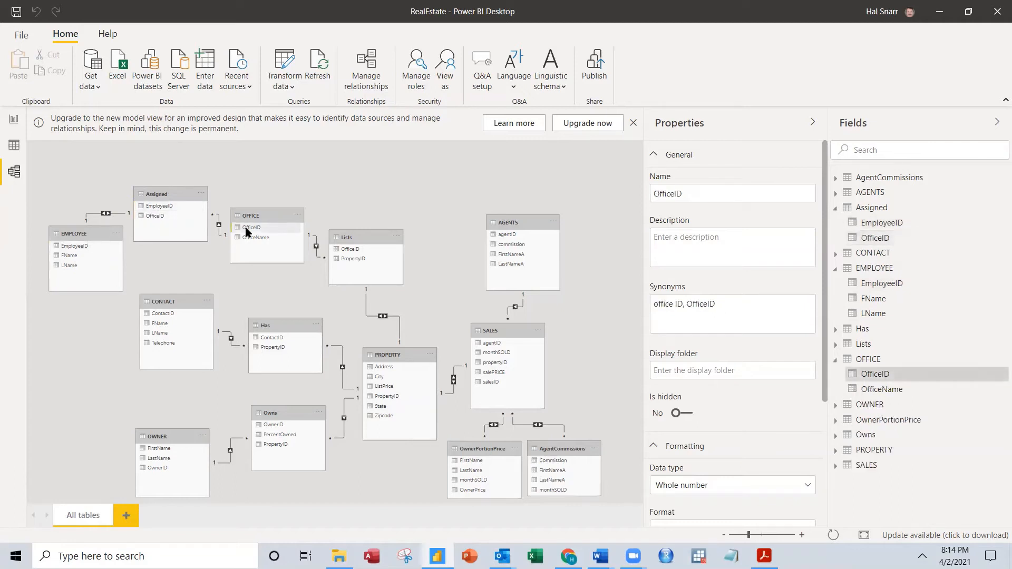
{"action": "left_click", "coordinate": [252, 240]}
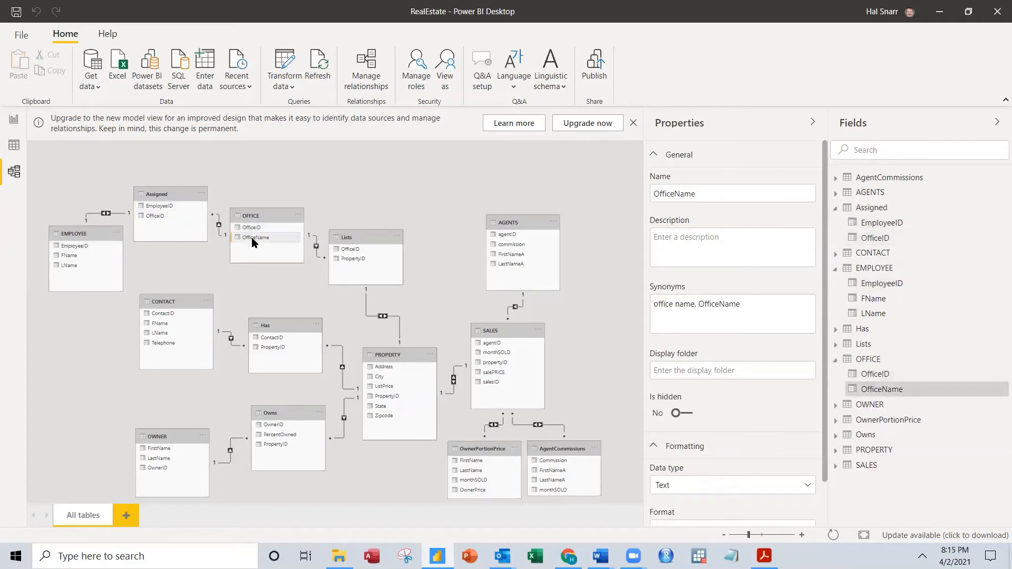
{"action": "left_click", "coordinate": [354, 252]}
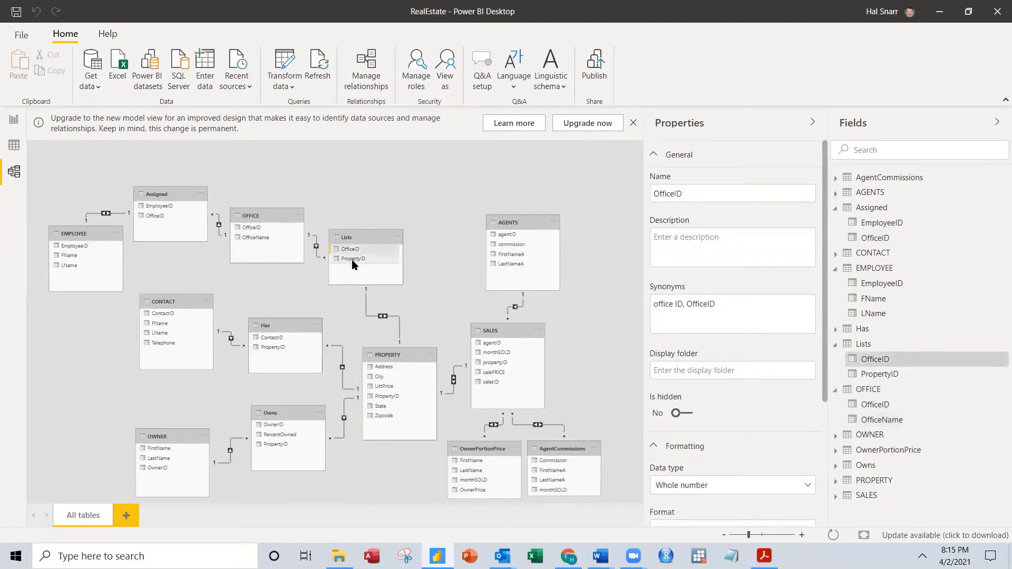
{"action": "left_click", "coordinate": [352, 259]}
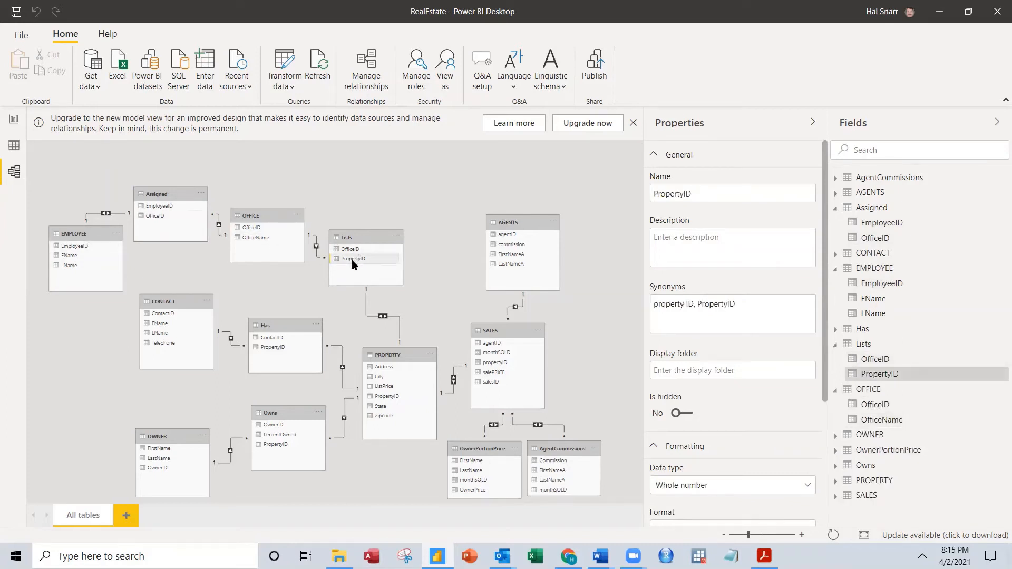
Examine the properties and data types of the fields in the CONTACT, Has and OWNER tables, and of OwnerID in Owns
{"action": "left_click", "coordinate": [160, 314]}
{"action": "left_click", "coordinate": [161, 326]}
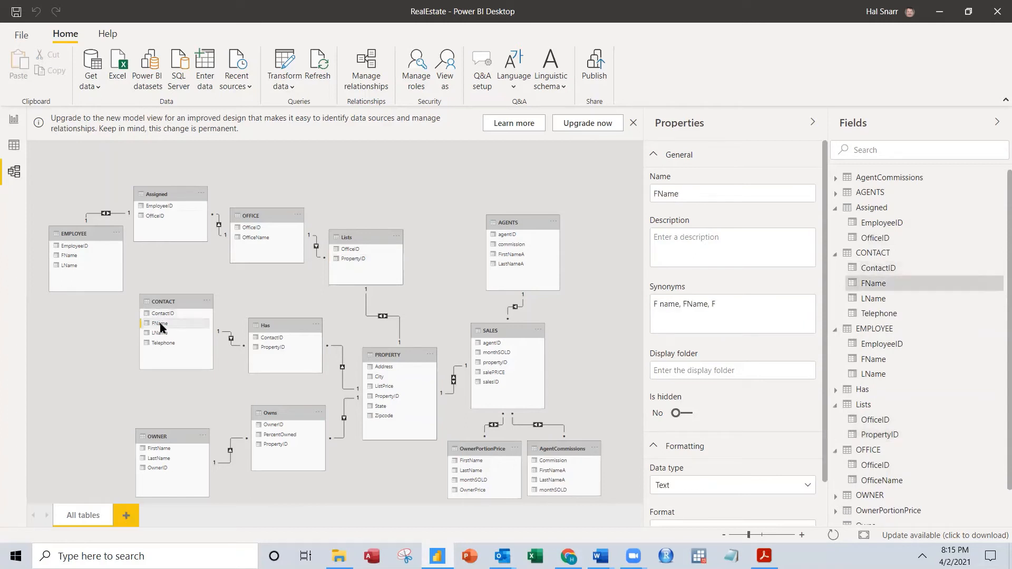
{"action": "left_click", "coordinate": [159, 333]}
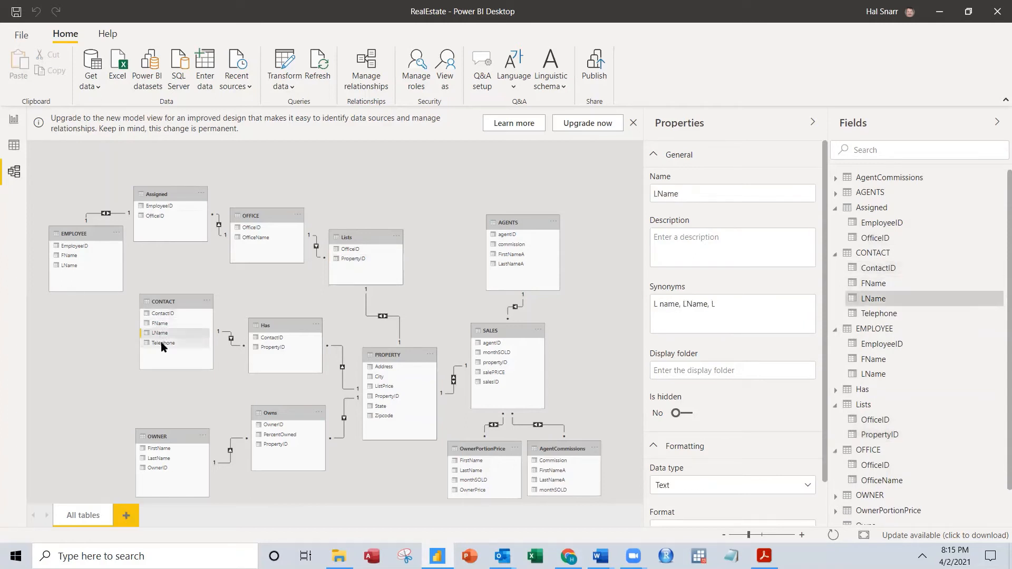
{"action": "left_click", "coordinate": [164, 344]}
{"action": "left_click", "coordinate": [269, 337]}
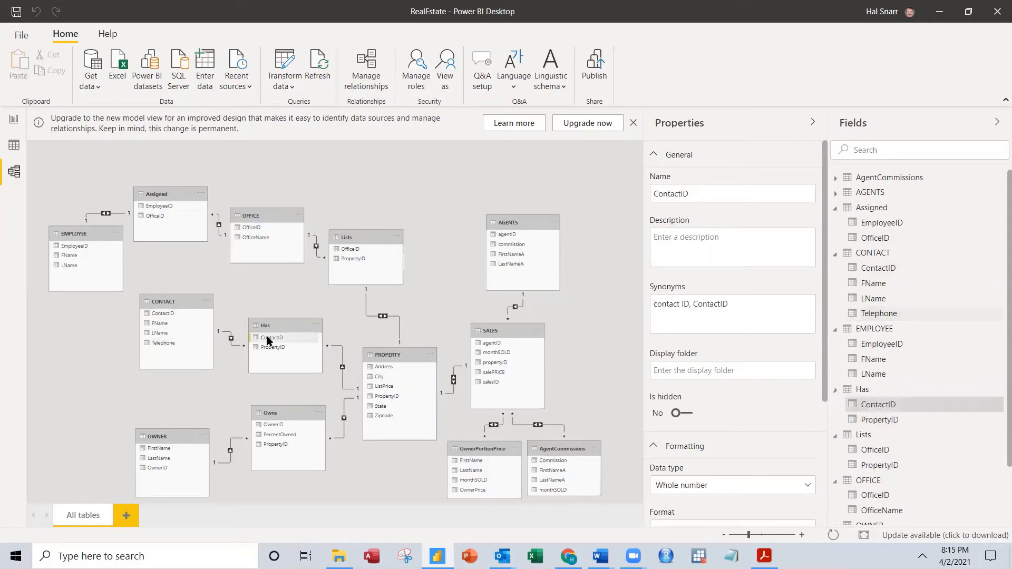
{"action": "left_click", "coordinate": [267, 347]}
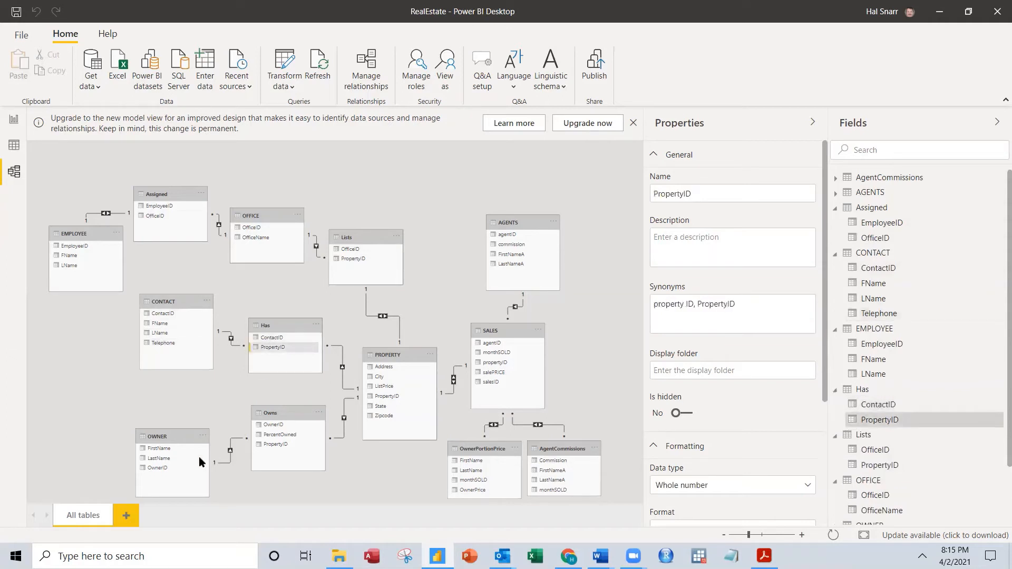
{"action": "left_click", "coordinate": [157, 449]}
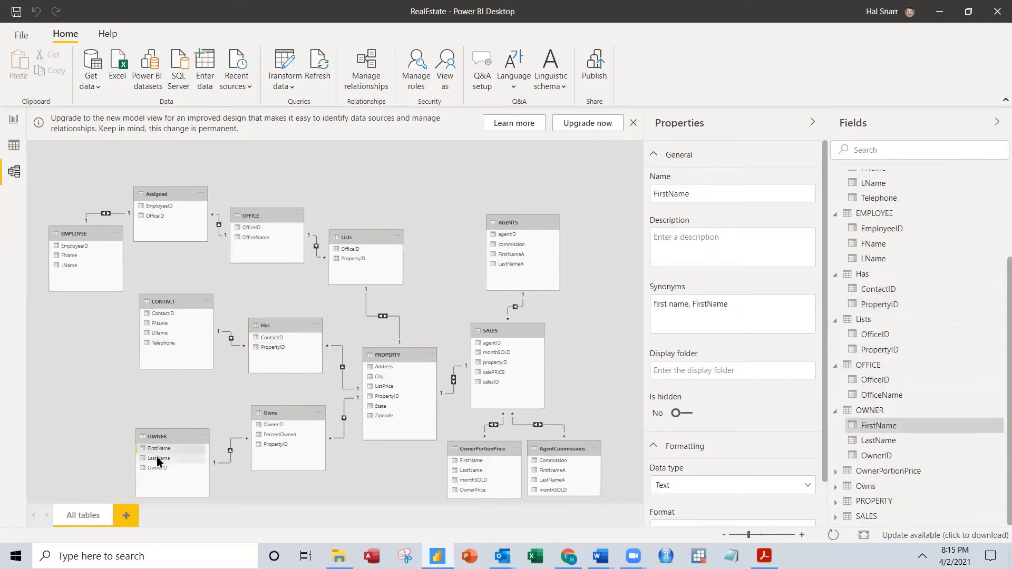
{"action": "left_click", "coordinate": [157, 458]}
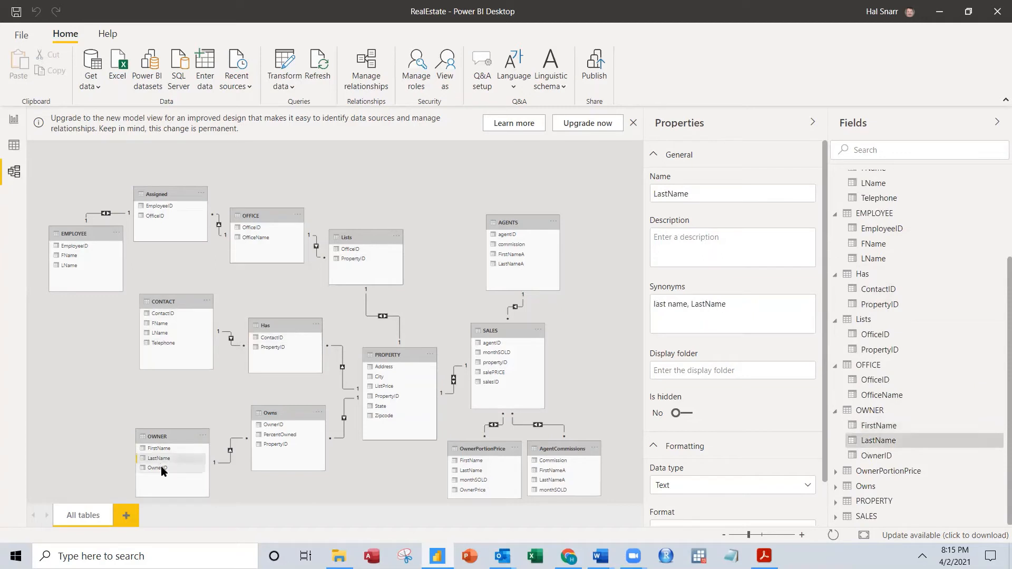
{"action": "left_click", "coordinate": [160, 470]}
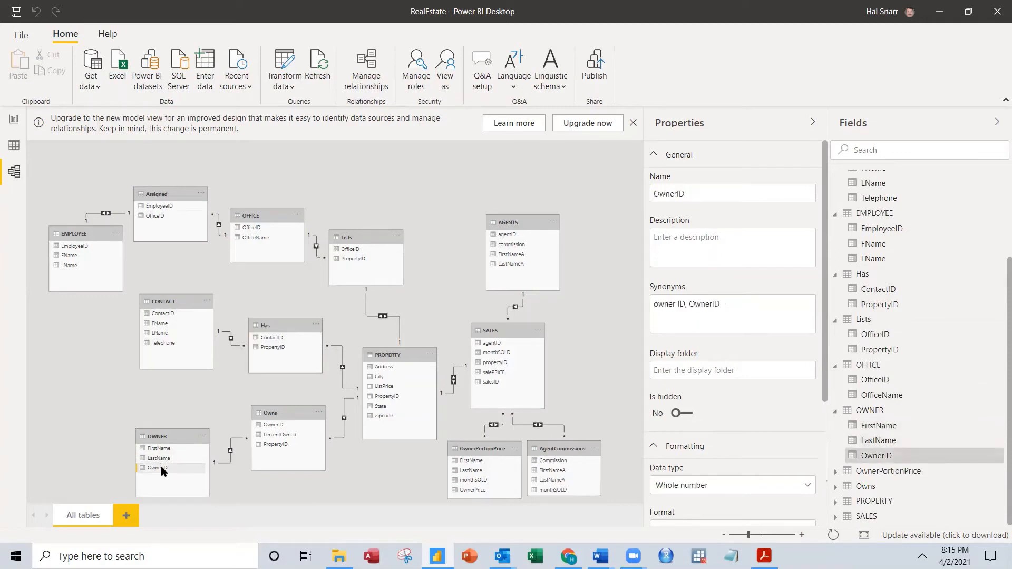
{"action": "left_click", "coordinate": [280, 425]}
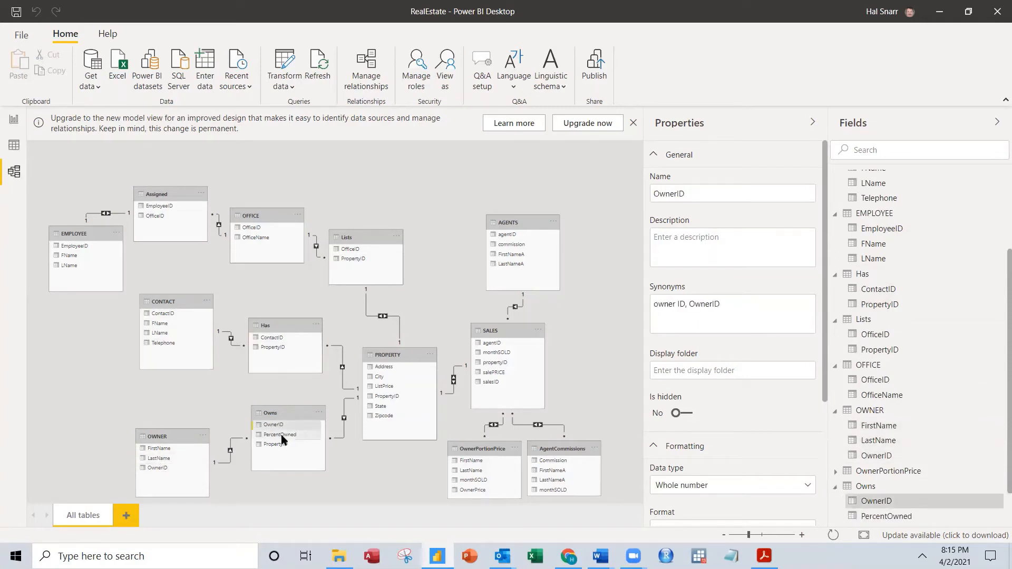
Set the format of the PercentOwned field in the Owns table to Percentage, keeping the Decimal number data type
{"action": "left_click", "coordinate": [281, 435]}
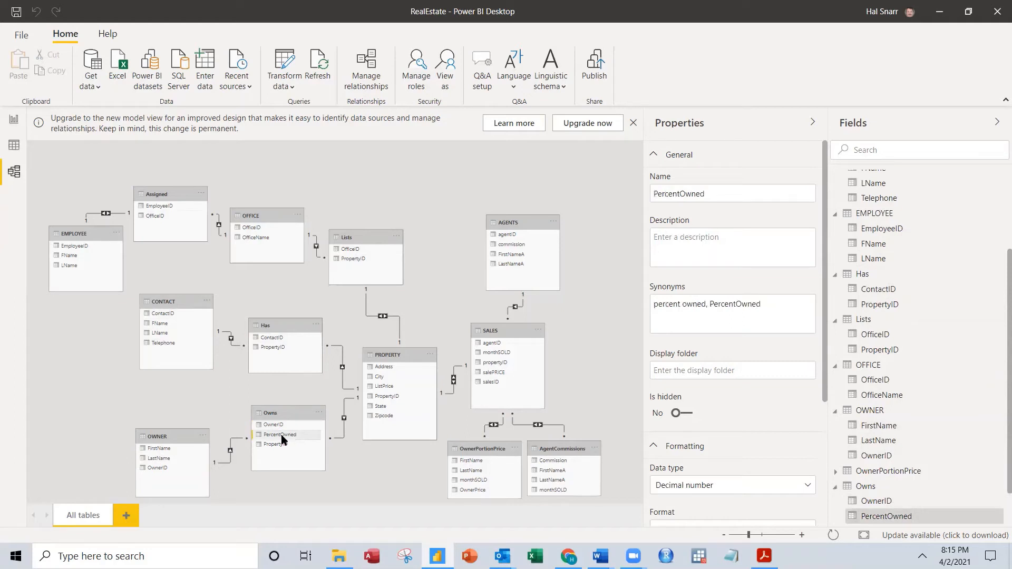
{"action": "left_click", "coordinate": [796, 485]}
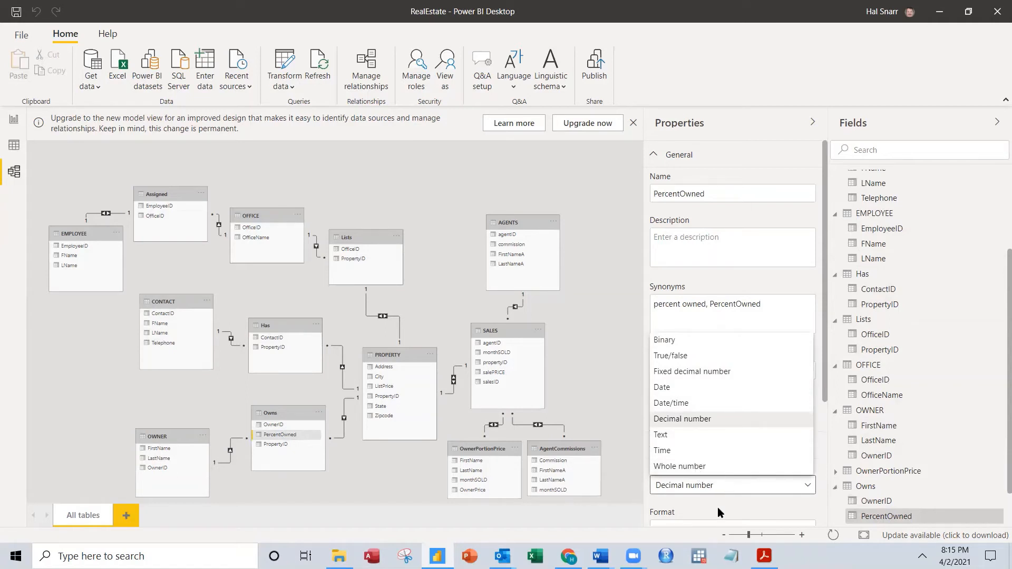
{"action": "scroll", "coordinate": [717, 504], "scroll_direction": "down", "scroll_amount": 3}
{"action": "left_click", "coordinate": [706, 468]}
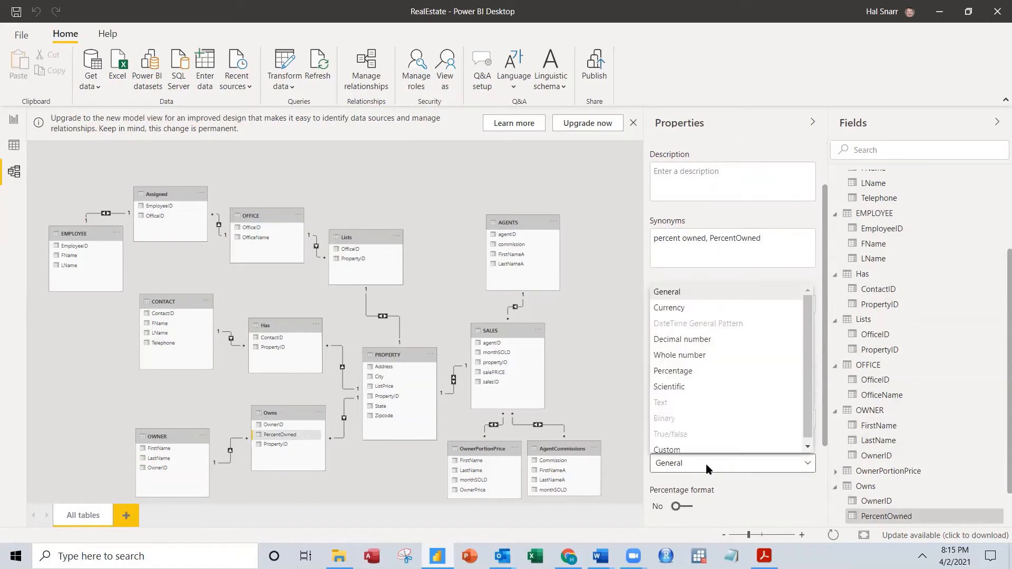
{"action": "left_click", "coordinate": [684, 368]}
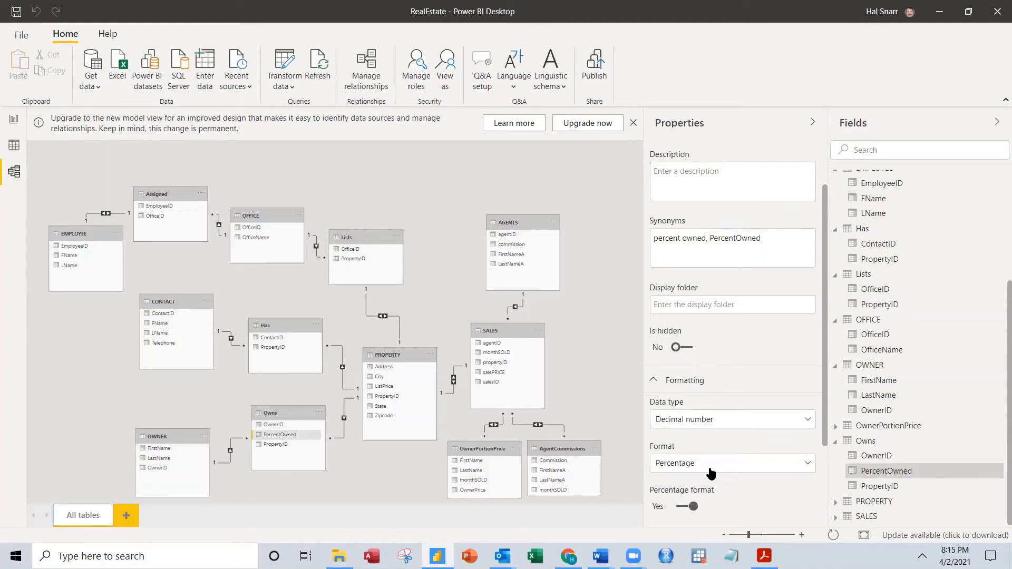
{"action": "scroll", "coordinate": [709, 471], "scroll_direction": "down", "scroll_amount": 2}
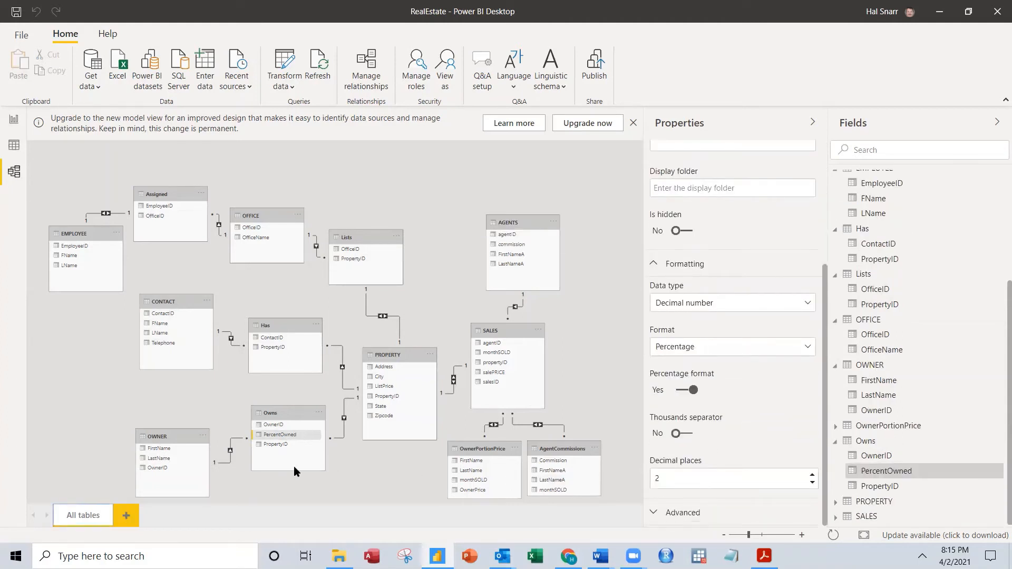
Check PropertyID in Owns and Address and City in PROPERTY, and increase the decimal places of PROPERTY's ListPrice currency format
{"action": "left_click", "coordinate": [274, 446]}
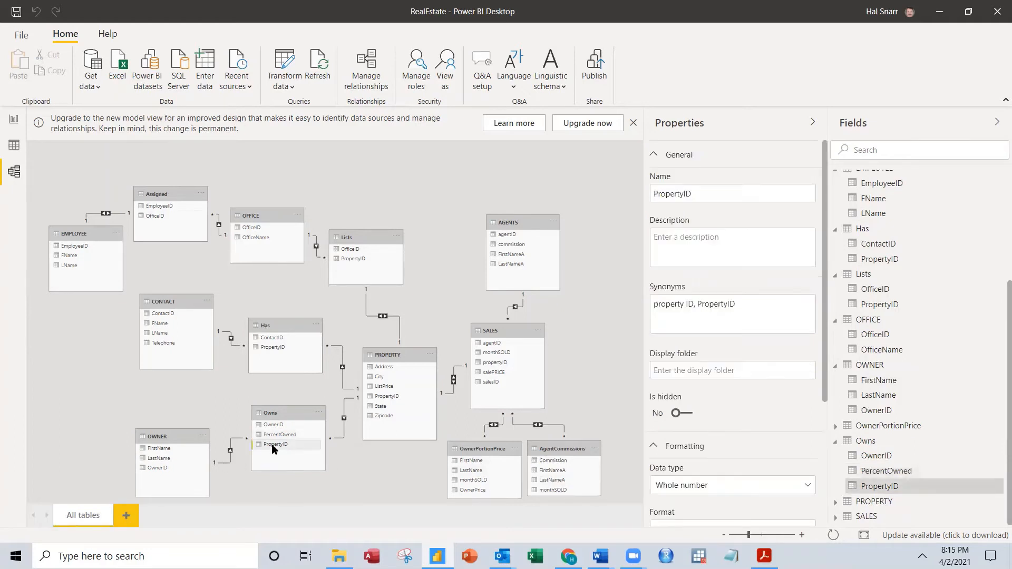
{"action": "left_click", "coordinate": [382, 369]}
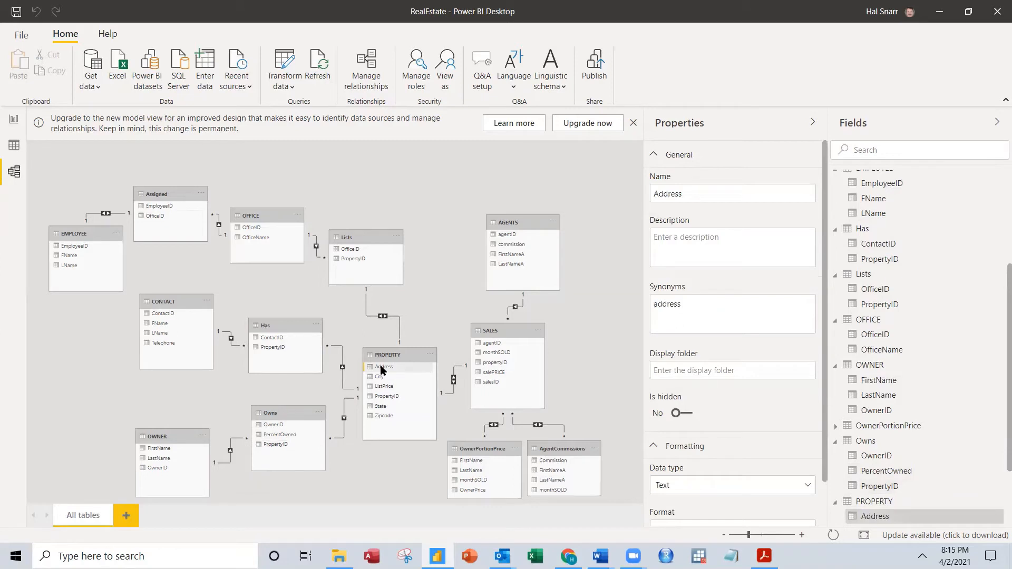
{"action": "left_click", "coordinate": [384, 377]}
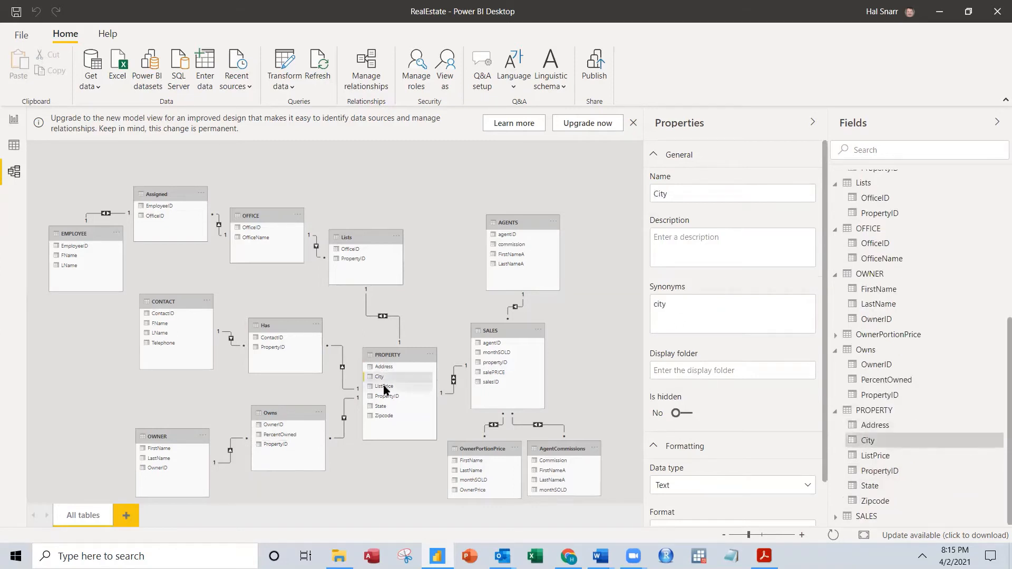
{"action": "left_click", "coordinate": [384, 387]}
{"action": "scroll", "coordinate": [727, 464], "scroll_direction": "down", "scroll_amount": 3}
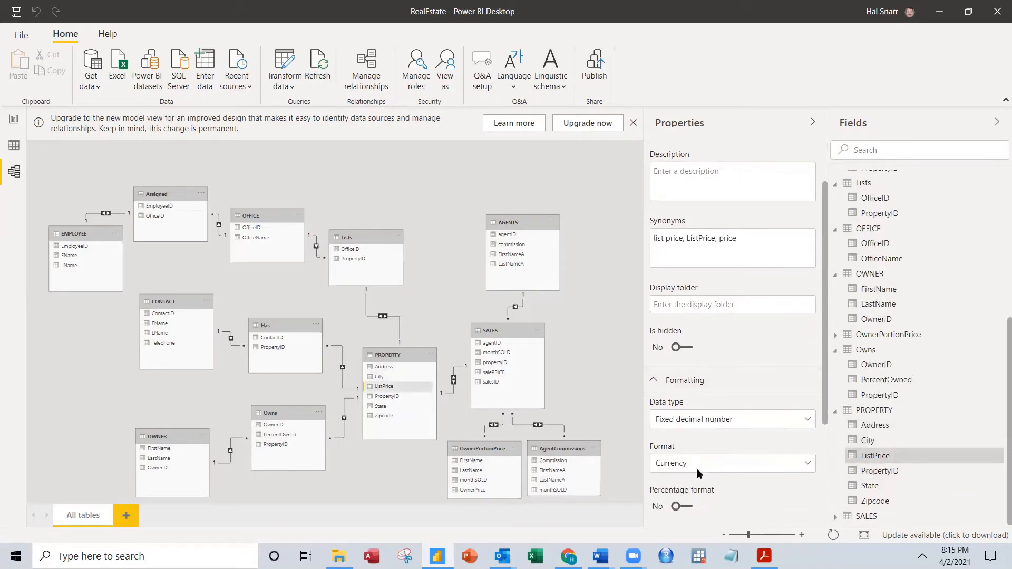
{"action": "scroll", "coordinate": [738, 469], "scroll_direction": "down", "scroll_amount": 1}
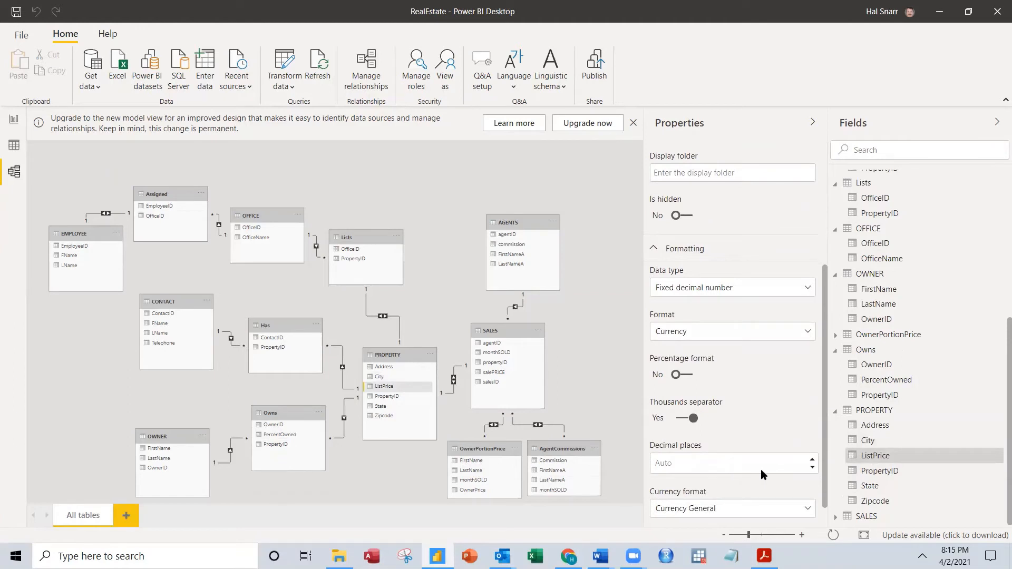
{"action": "left_click", "coordinate": [813, 459]}
{"action": "left_click", "coordinate": [812, 462]}
Check PropertyID, State and Zipcode in PROPERTY and agentID in AGENTS, and set the format of the AGENTS commission field to Percentage
{"action": "left_click", "coordinate": [381, 397]}
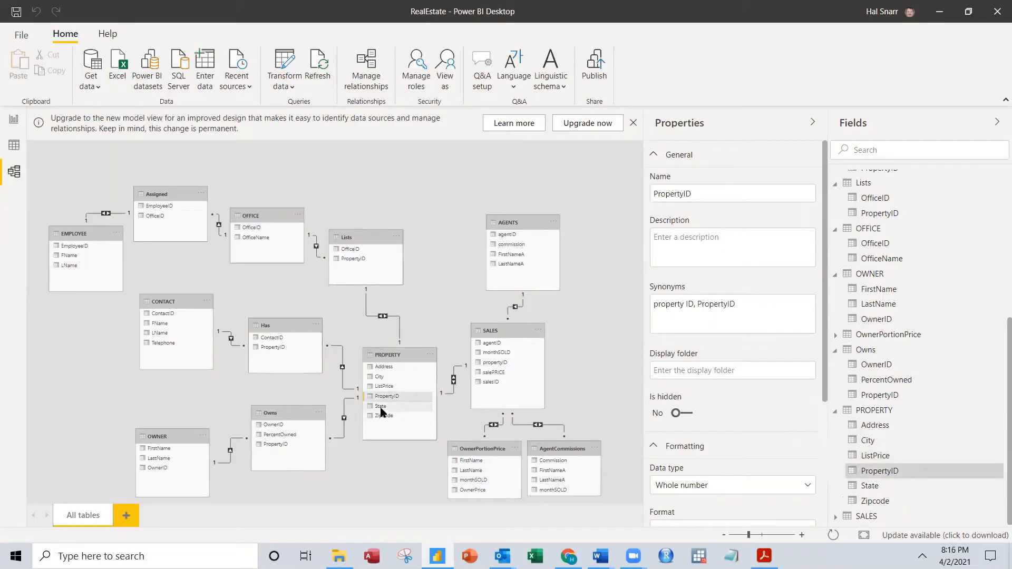
{"action": "left_click", "coordinate": [382, 407]}
{"action": "left_click", "coordinate": [385, 416]}
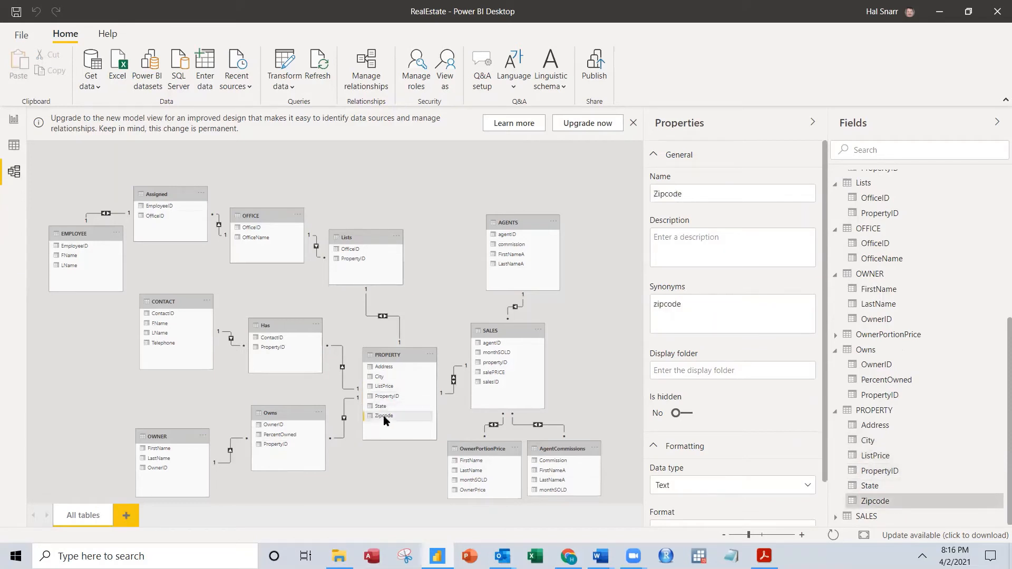
{"action": "left_click", "coordinate": [505, 236]}
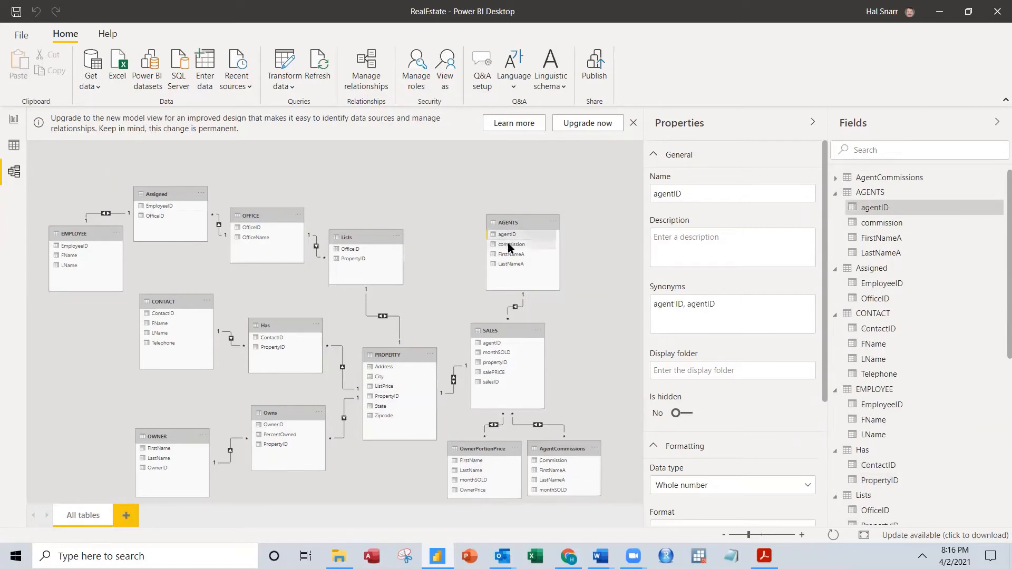
{"action": "left_click", "coordinate": [508, 244]}
{"action": "scroll", "coordinate": [712, 386], "scroll_direction": "down", "scroll_amount": 5}
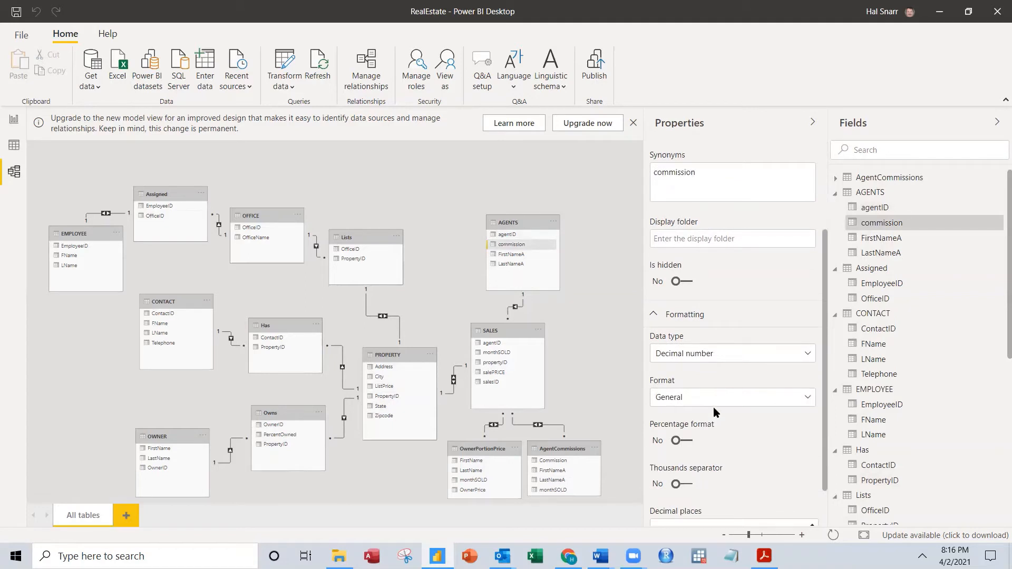
{"action": "scroll", "coordinate": [701, 463], "scroll_direction": "down", "scroll_amount": 1}
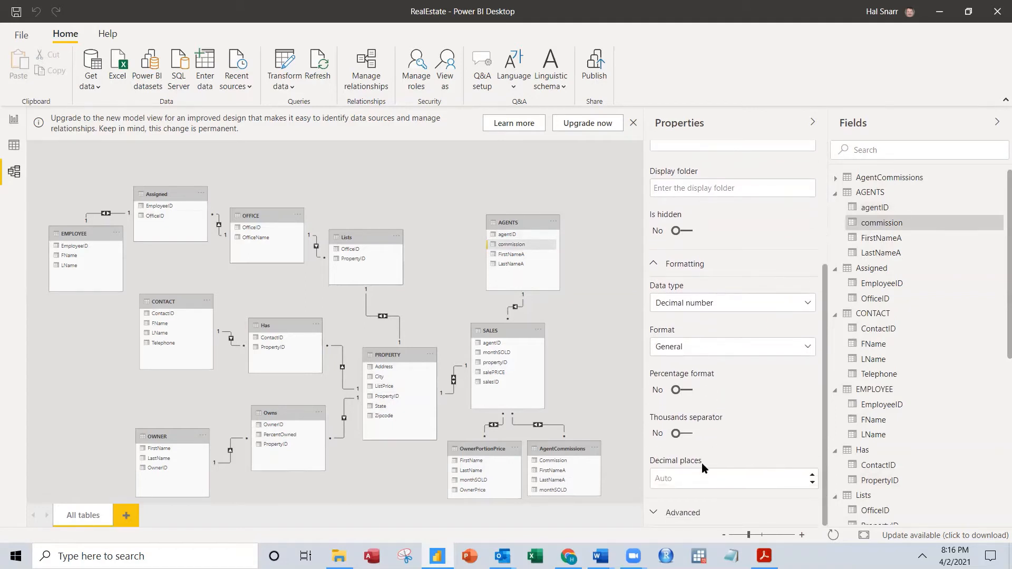
{"action": "left_click", "coordinate": [688, 352]}
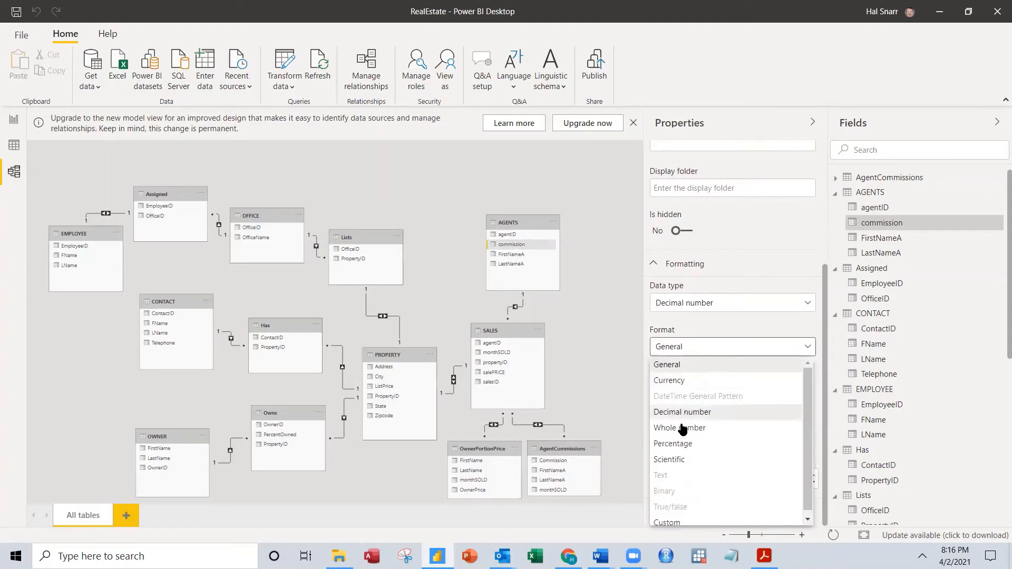
{"action": "left_click", "coordinate": [672, 445]}
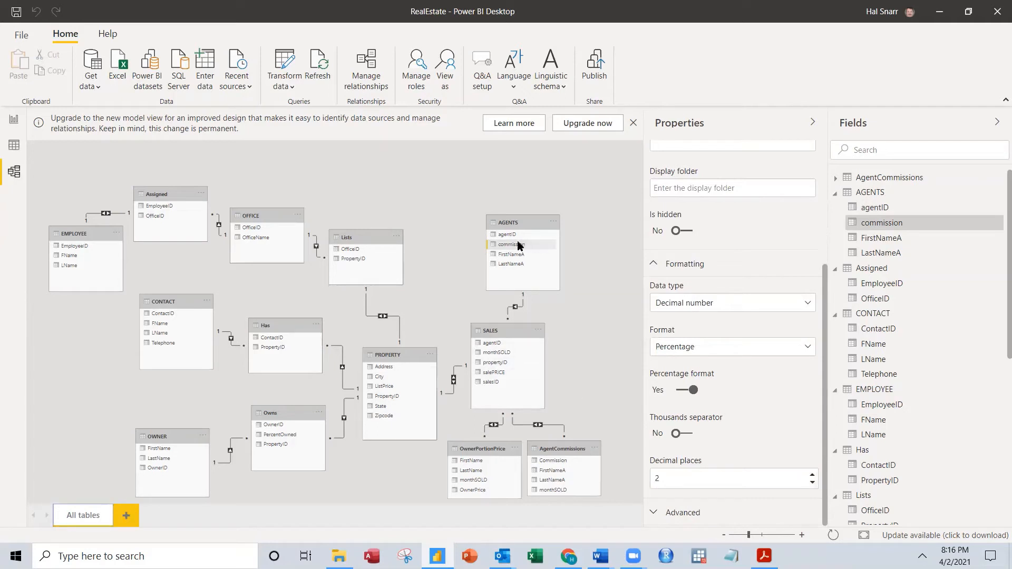
Check the data types of FirstNameA and LastNameA in AGENTS, and of agentID, monthSOLD and propertyID in SALES
{"action": "left_click", "coordinate": [510, 256]}
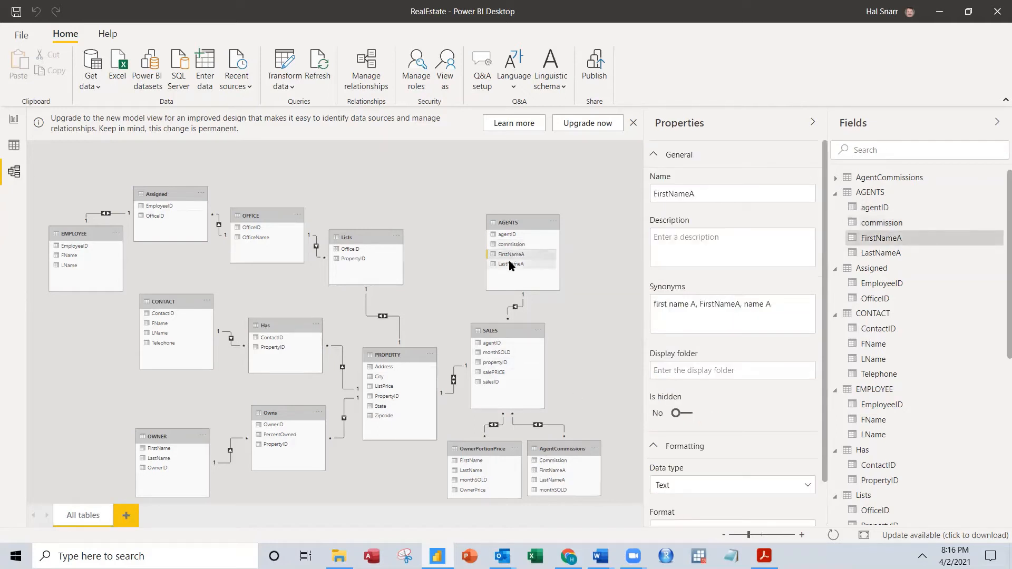
{"action": "left_click", "coordinate": [510, 264]}
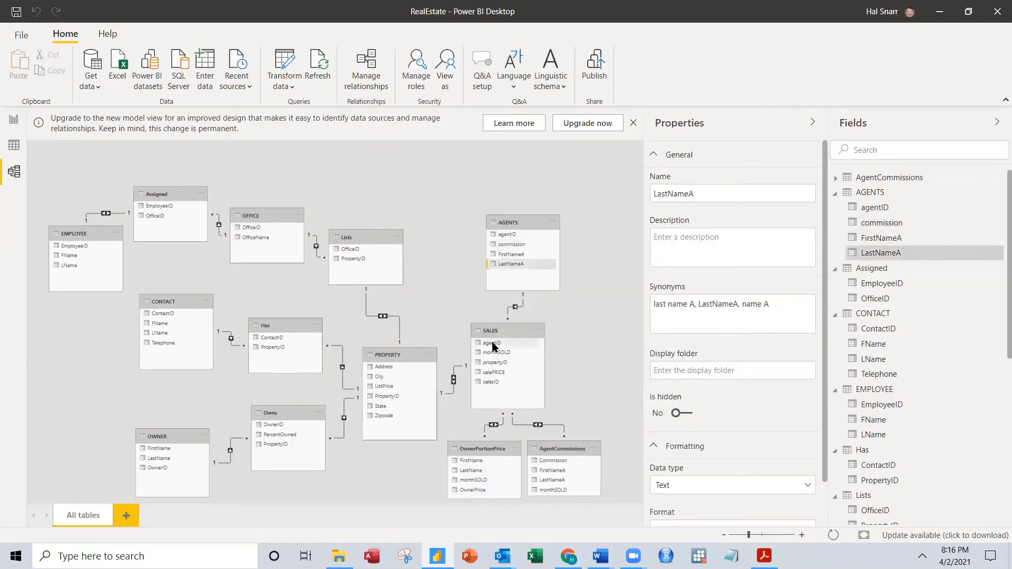
{"action": "left_click", "coordinate": [494, 344]}
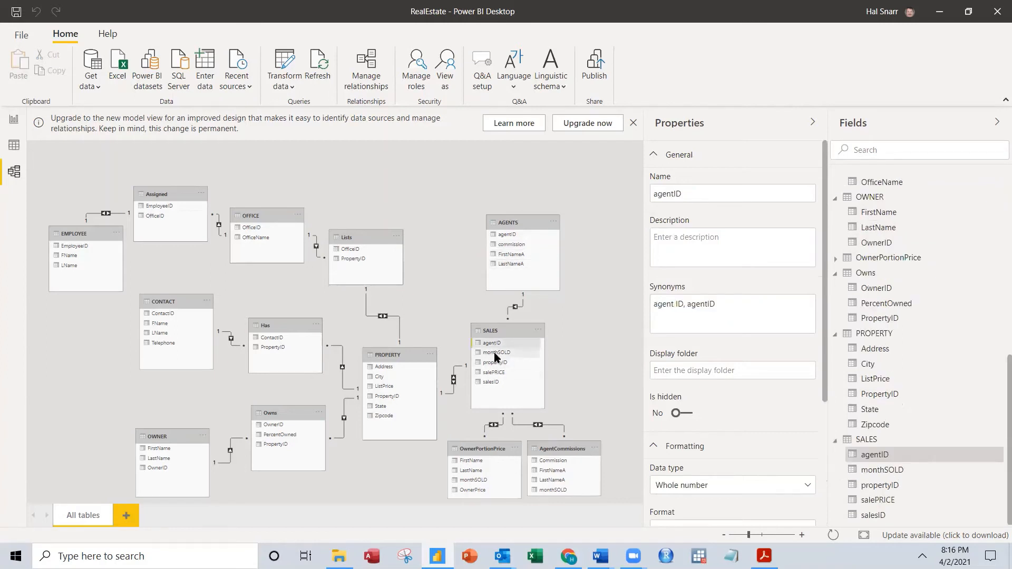
{"action": "left_click", "coordinate": [496, 354]}
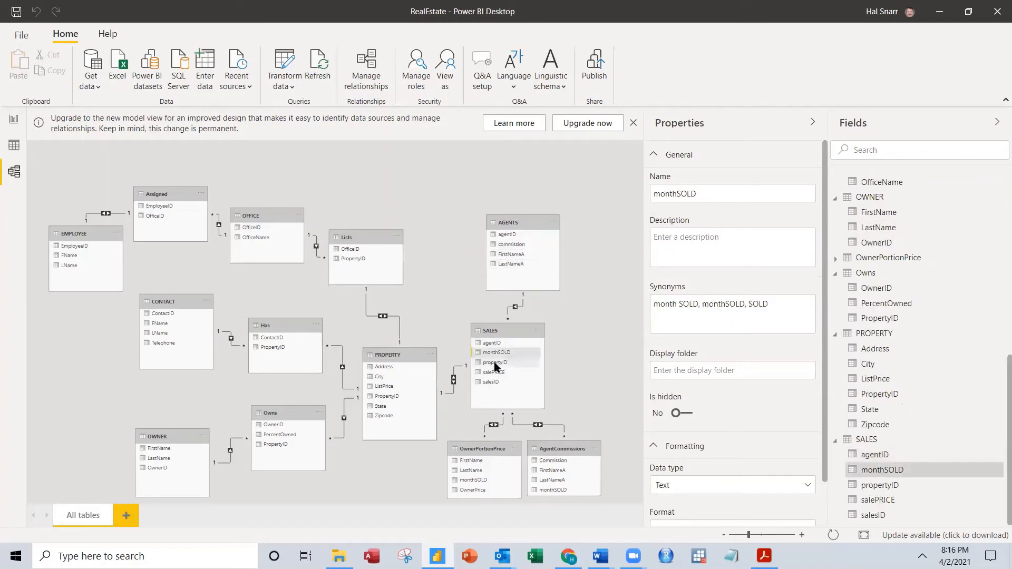
{"action": "left_click", "coordinate": [495, 363]}
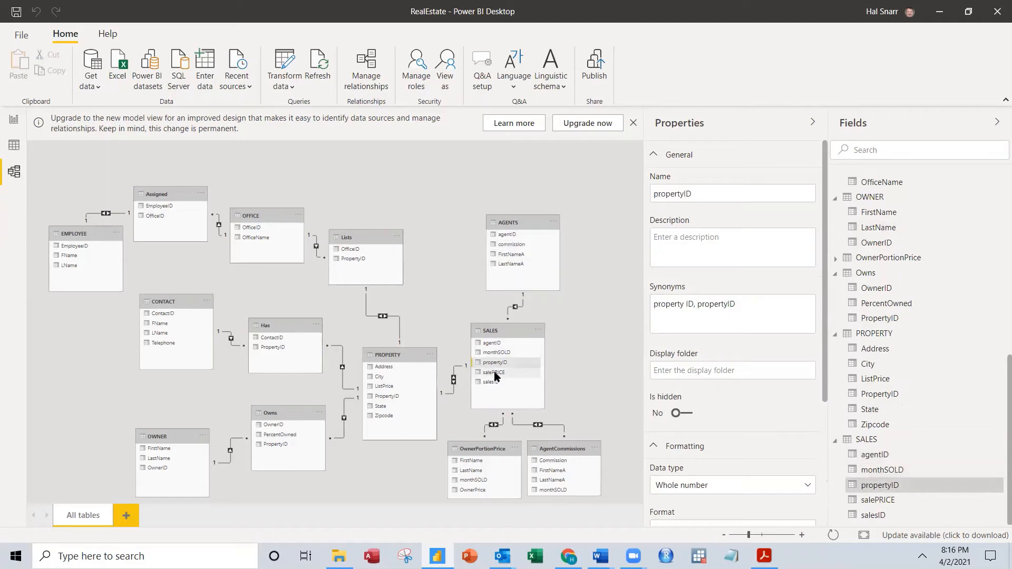
Increase the decimal places of the currency format of the salePRICE field in SALES
{"action": "left_click", "coordinate": [495, 373]}
{"action": "scroll", "coordinate": [735, 384], "scroll_direction": "down", "scroll_amount": 3}
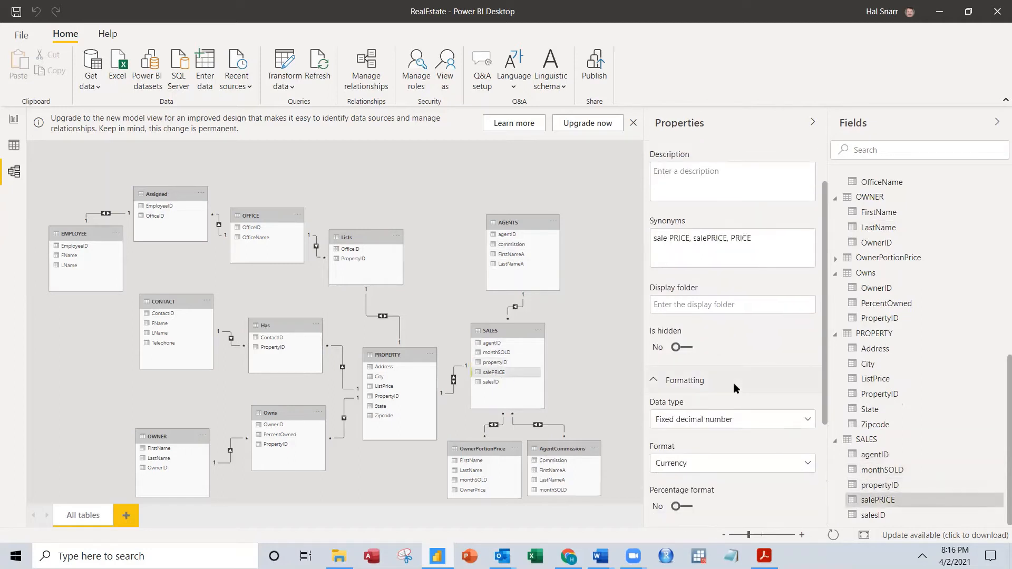
{"action": "scroll", "coordinate": [732, 381], "scroll_direction": "down", "scroll_amount": 2}
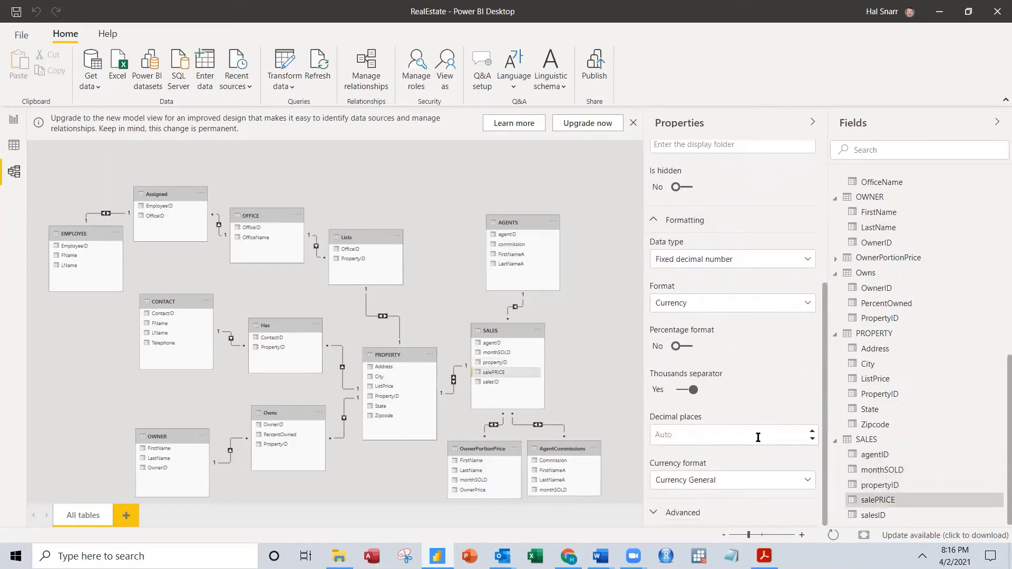
{"action": "left_click", "coordinate": [814, 432]}
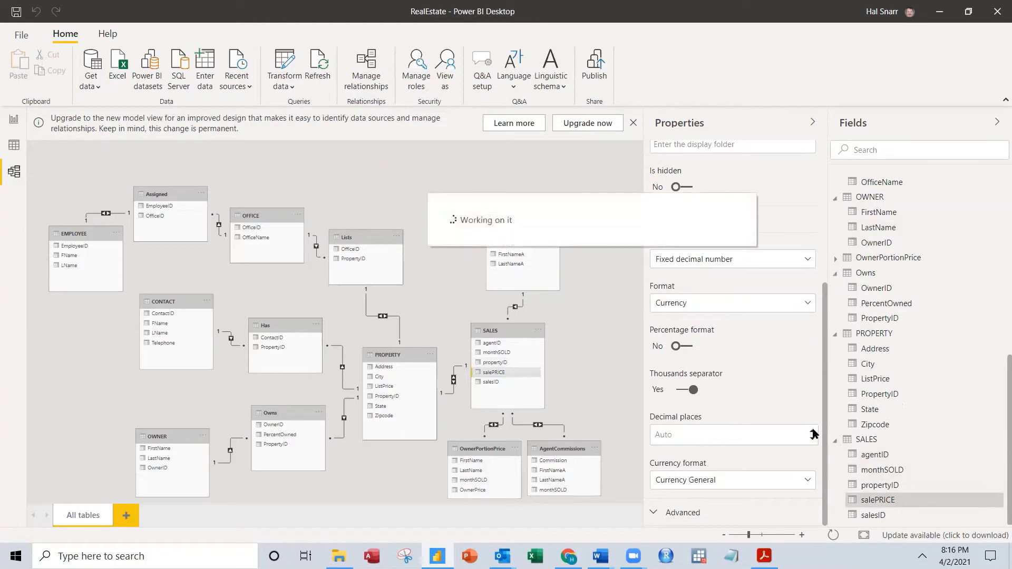
{"action": "left_click", "coordinate": [814, 431]}
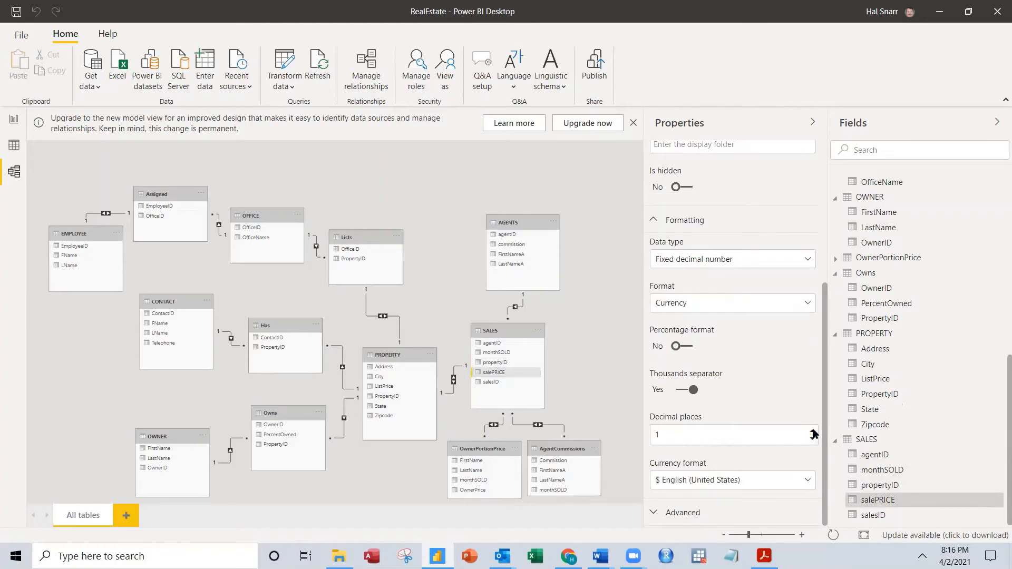
{"action": "left_click", "coordinate": [815, 432]}
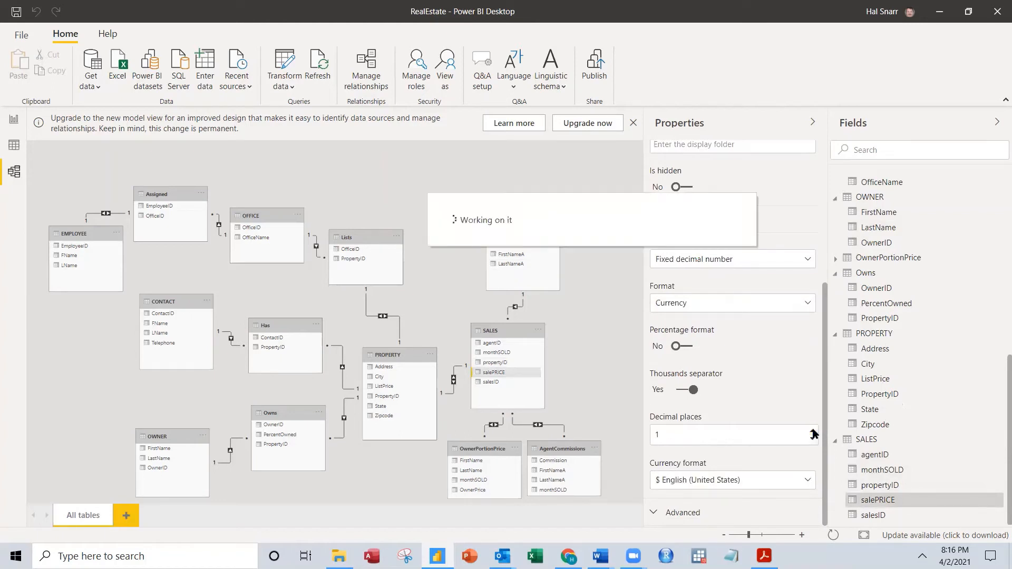
Check the properties of salesID in SALES and of FirstName, LastName and monthSOLD in OwnerPortionPrice
{"action": "left_click", "coordinate": [492, 383]}
{"action": "scroll", "coordinate": [736, 379], "scroll_direction": "down", "scroll_amount": 3}
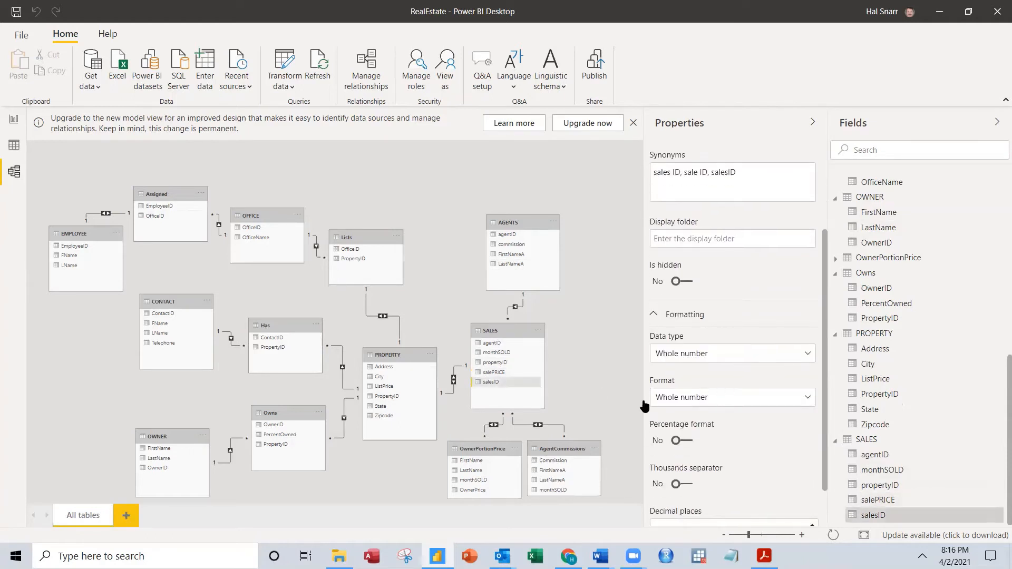
{"action": "left_click", "coordinate": [471, 462]}
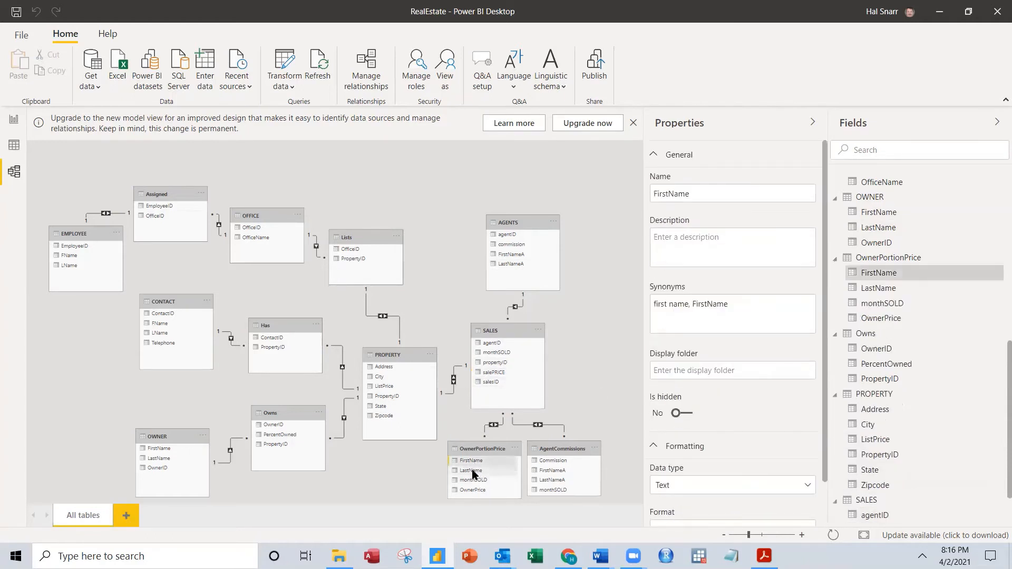
{"action": "left_click", "coordinate": [473, 471]}
{"action": "left_click", "coordinate": [474, 480]}
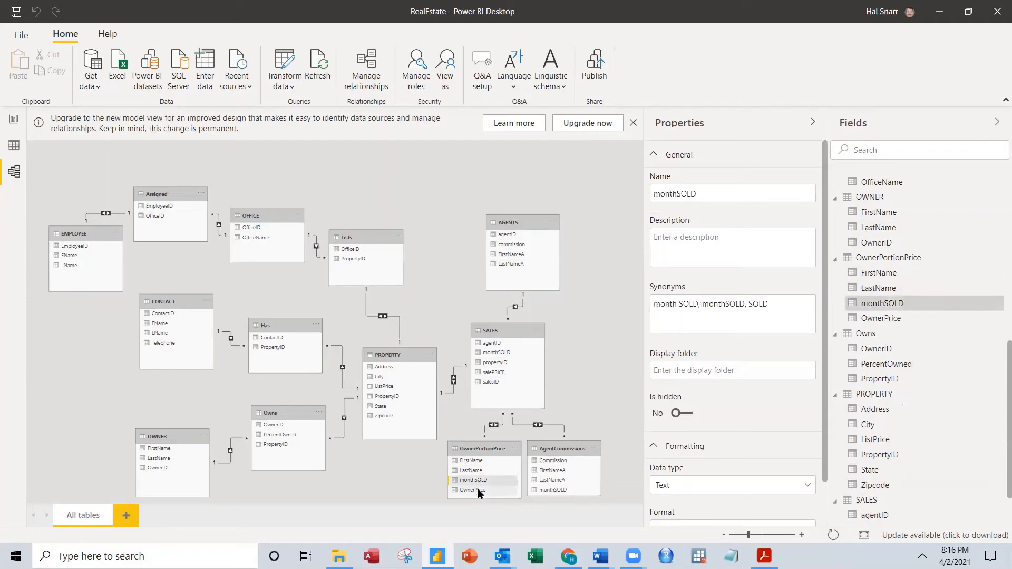
Increase the decimal places of the currency format of OwnerPrice in the OwnerPortionPrice table
{"action": "left_click", "coordinate": [477, 489]}
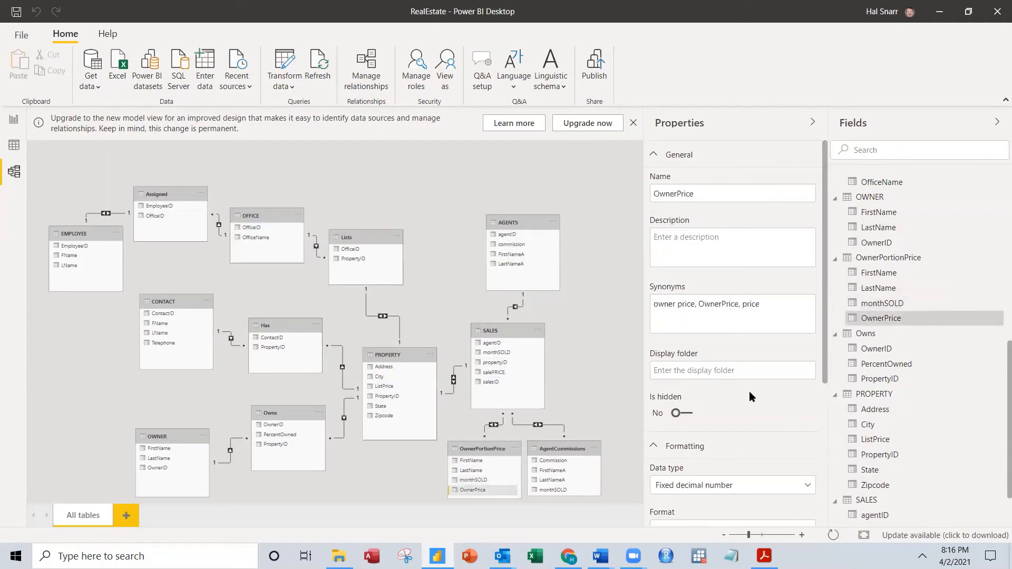
{"action": "scroll", "coordinate": [748, 393], "scroll_direction": "down", "scroll_amount": 3}
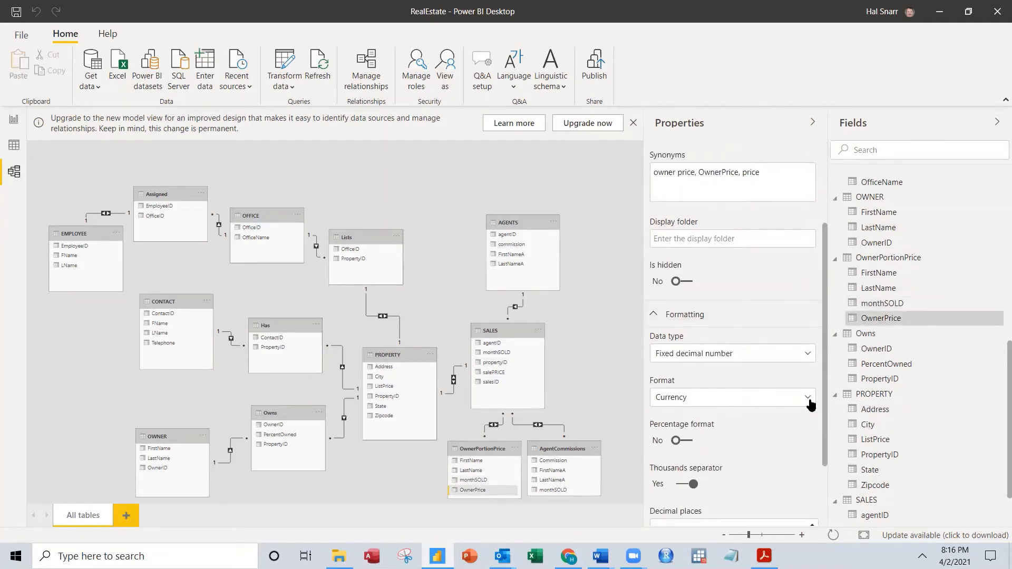
{"action": "scroll", "coordinate": [798, 395], "scroll_direction": "down", "scroll_amount": 2}
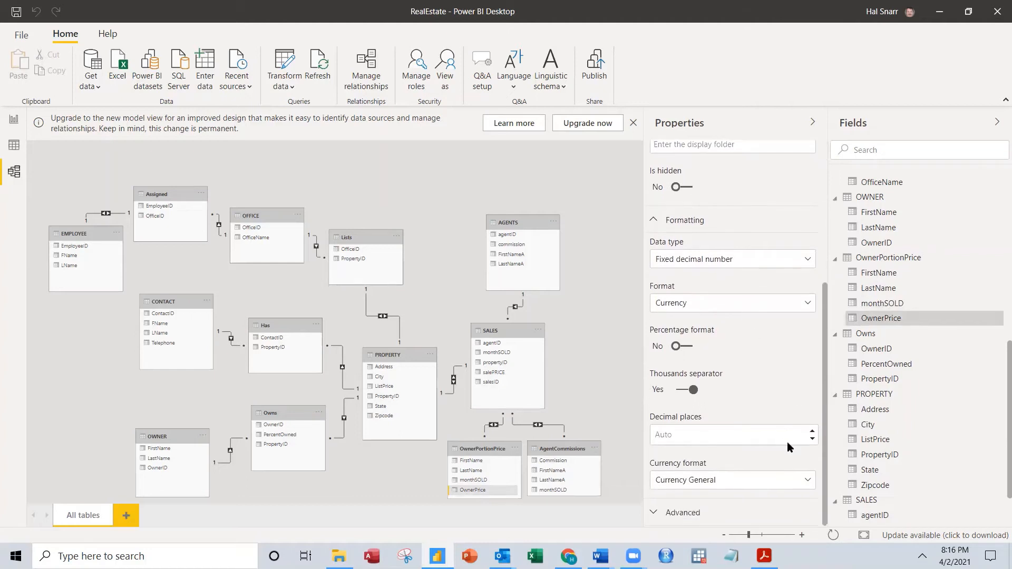
{"action": "left_click", "coordinate": [814, 434]}
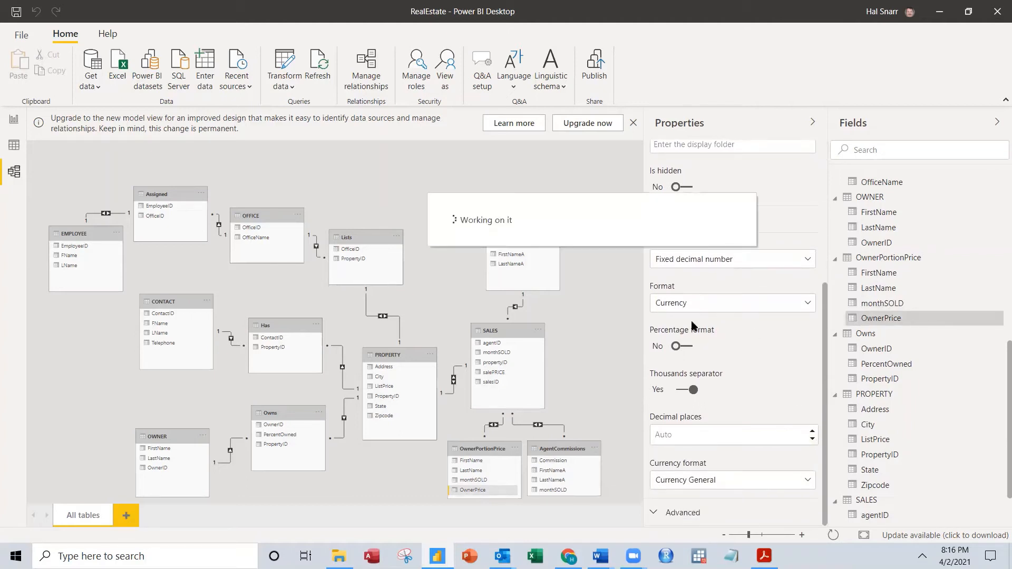
{"action": "left_click", "coordinate": [813, 431]}
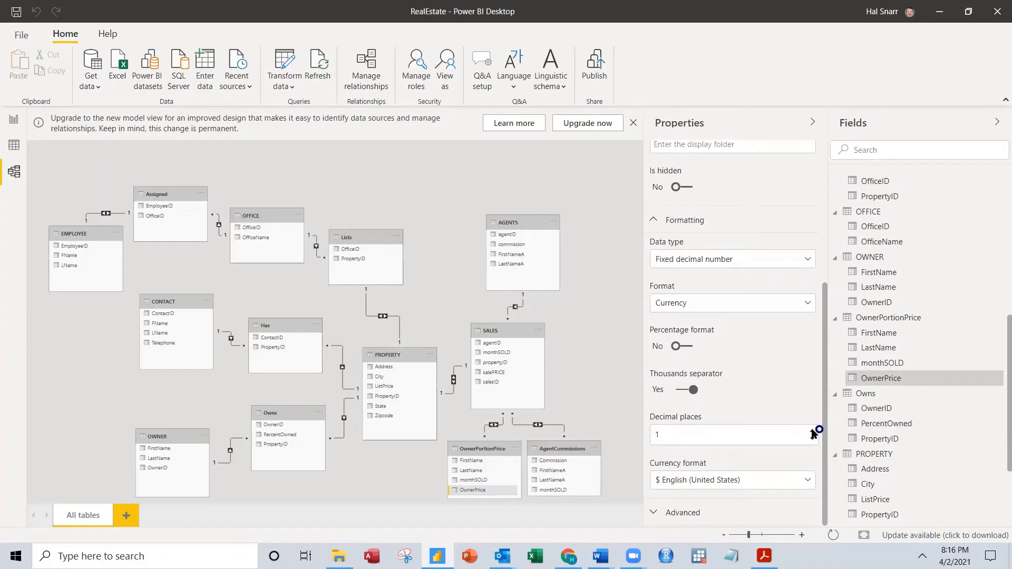
Set the decimal places of the Commission field's currency format in the AgentCommissions table to 1
{"action": "left_click", "coordinate": [550, 448]}
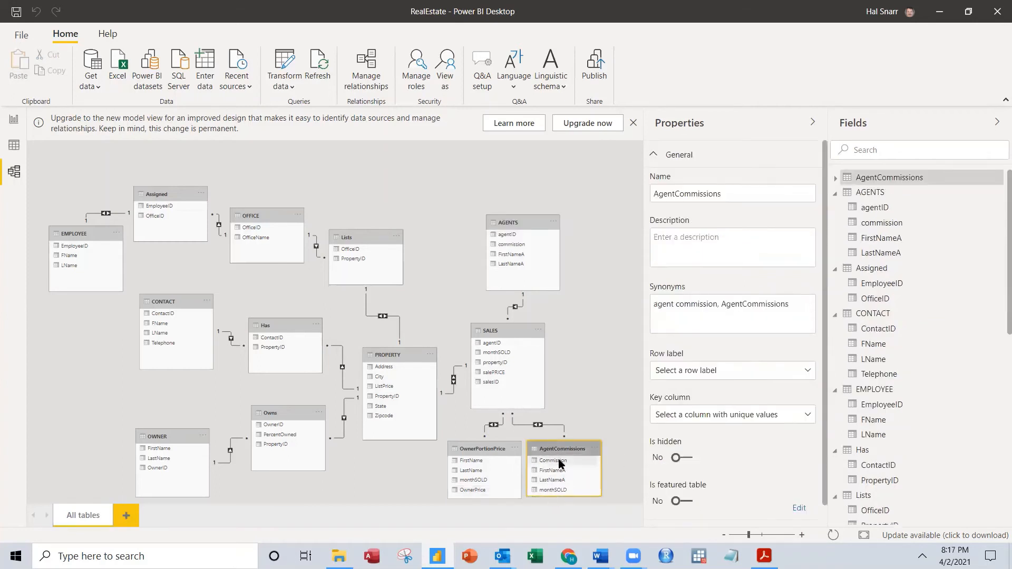
{"action": "left_click", "coordinate": [560, 461]}
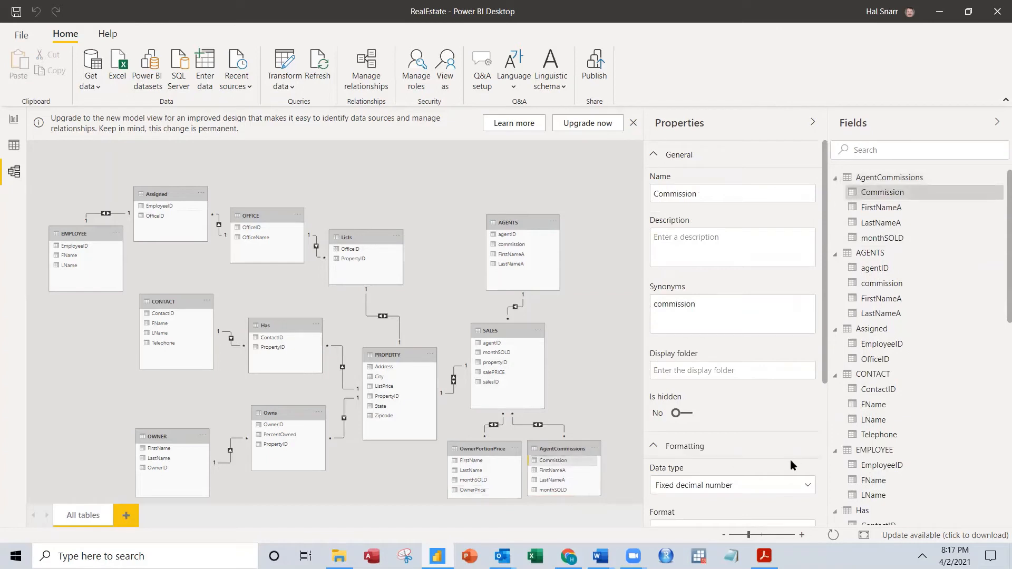
{"action": "scroll", "coordinate": [791, 451], "scroll_direction": "down", "scroll_amount": 5}
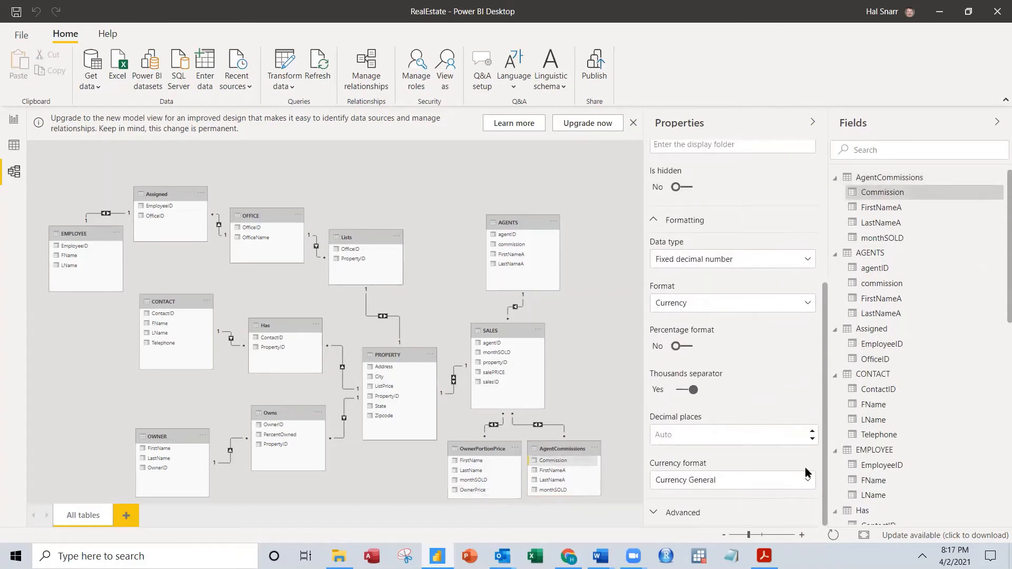
{"action": "left_click", "coordinate": [812, 432]}
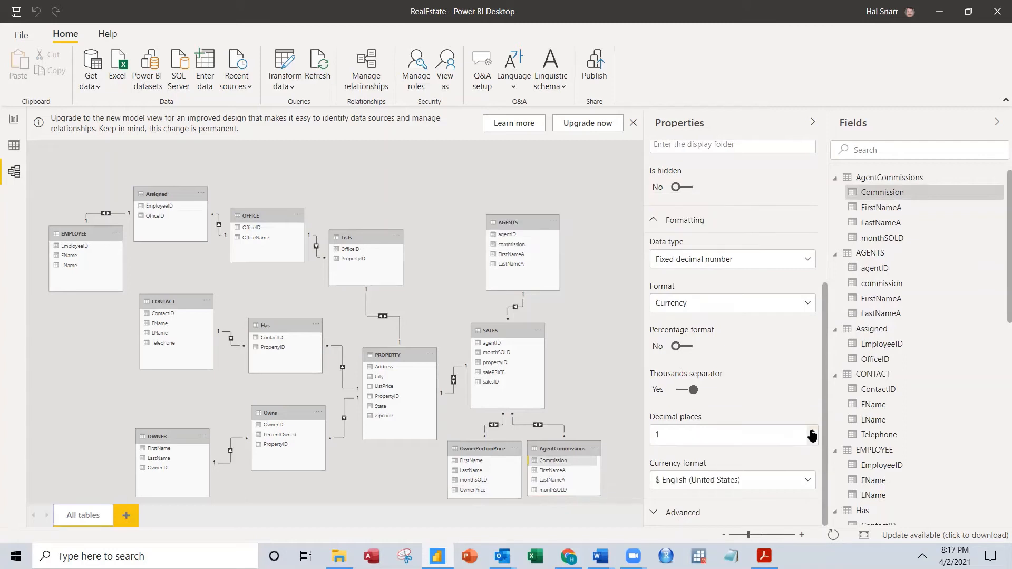
Check the data types and formats of FirstNameA, LastNameA and monthSOLD in the AgentCommissions table
{"action": "left_click", "coordinate": [551, 472]}
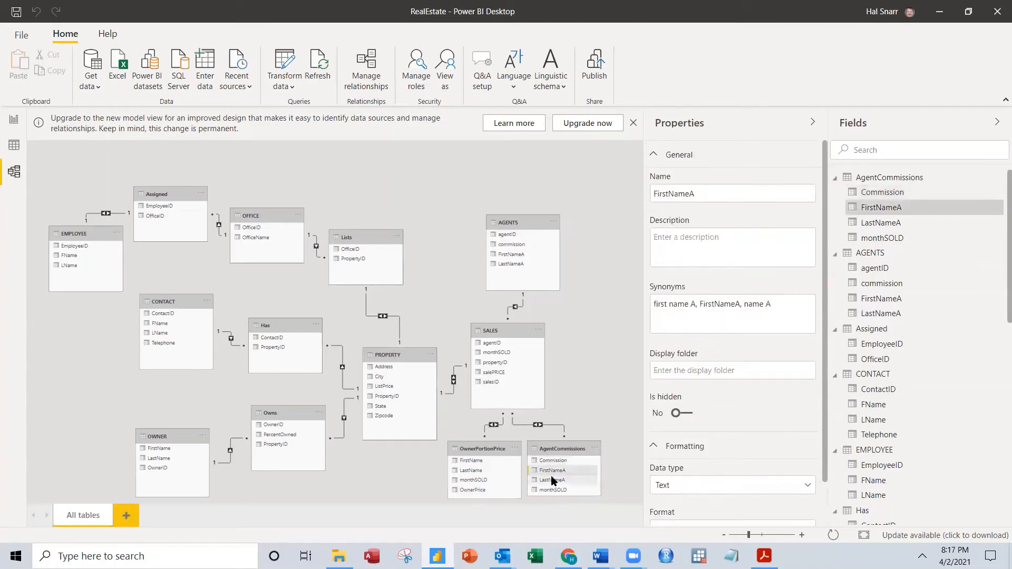
{"action": "scroll", "coordinate": [725, 454], "scroll_direction": "down", "scroll_amount": 2}
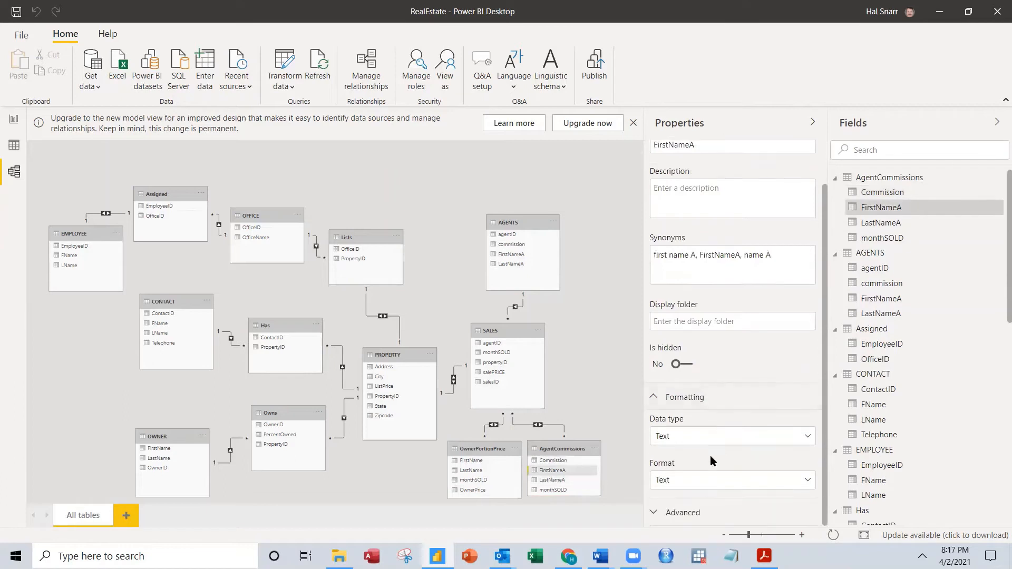
{"action": "left_click", "coordinate": [565, 479]}
{"action": "scroll", "coordinate": [739, 454], "scroll_direction": "down", "scroll_amount": 2}
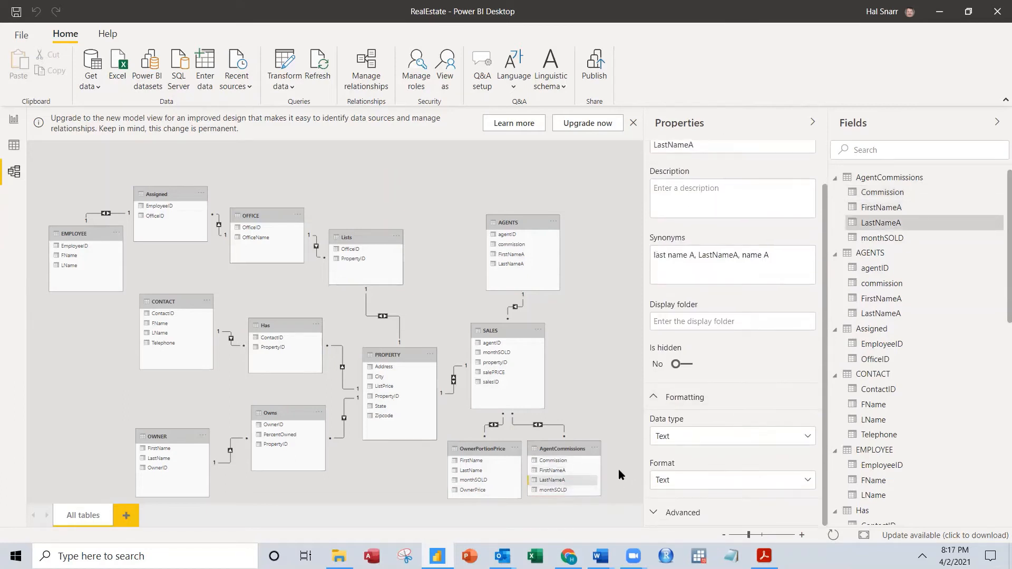
{"action": "left_click", "coordinate": [559, 489]}
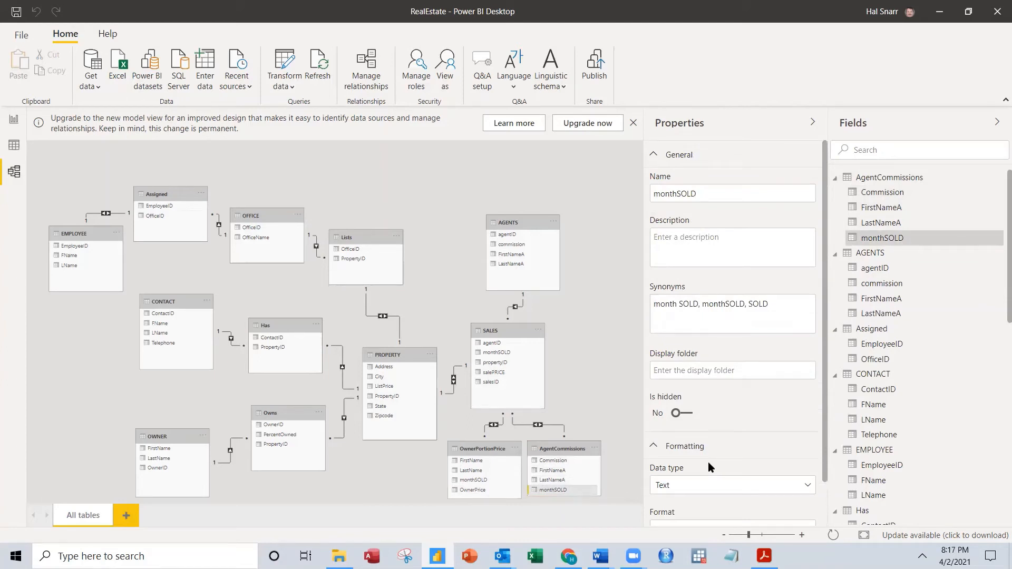
Collapse the field lists of all tables, from AgentCommissions to SALES, so only the table names are listed
{"action": "left_click", "coordinate": [835, 178]}
{"action": "left_click", "coordinate": [835, 194]}
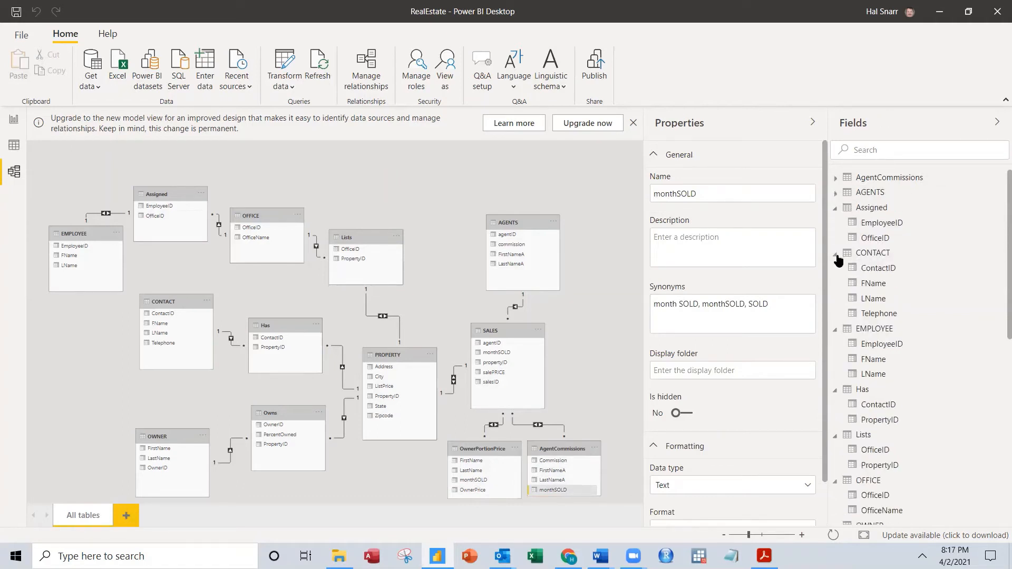
{"action": "left_click", "coordinate": [835, 254]}
{"action": "left_click", "coordinate": [835, 208]}
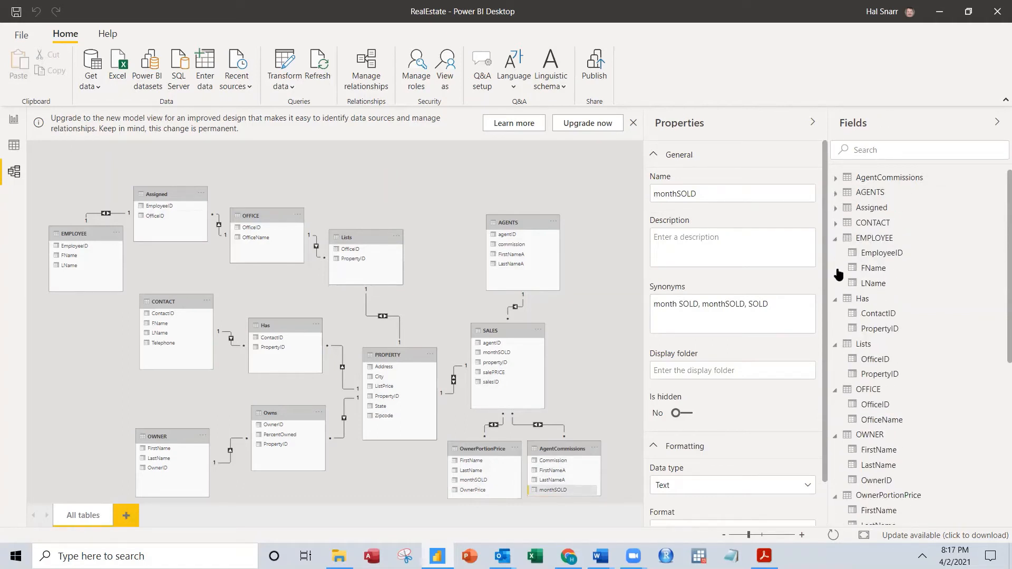
{"action": "left_click", "coordinate": [835, 239]}
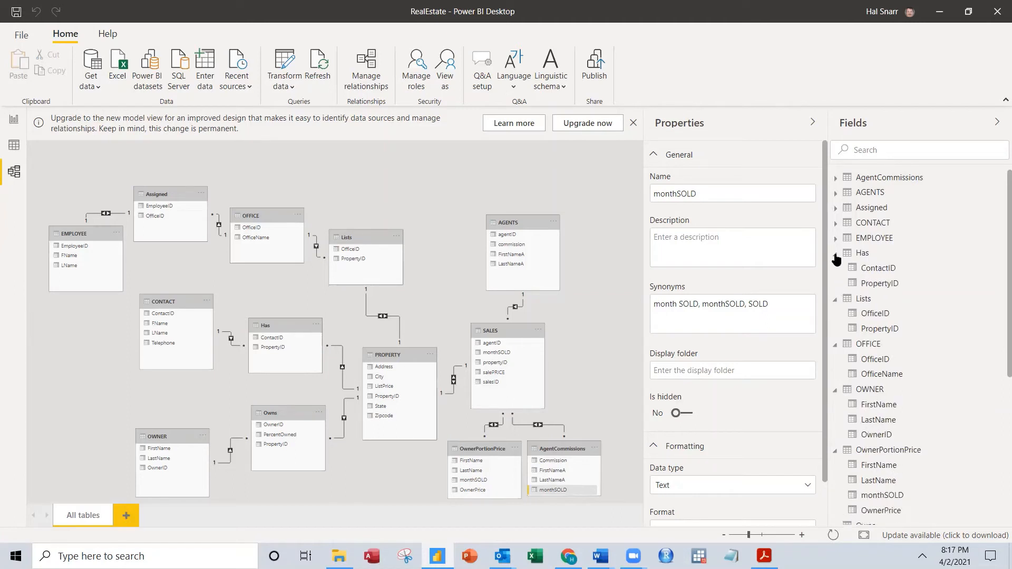
{"action": "left_click", "coordinate": [836, 253]}
{"action": "left_click", "coordinate": [836, 268]}
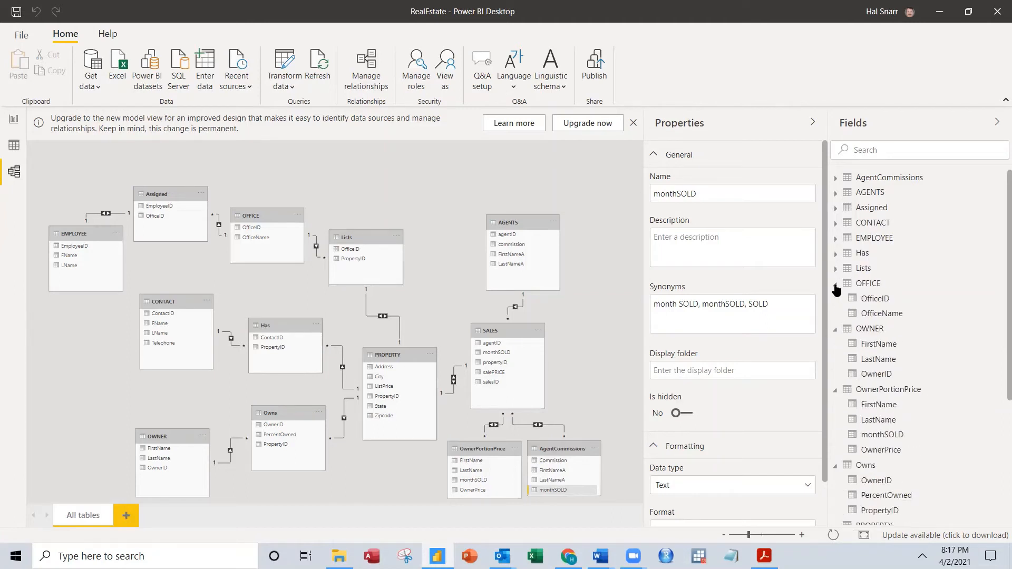
{"action": "left_click", "coordinate": [836, 284]}
{"action": "left_click", "coordinate": [835, 299]}
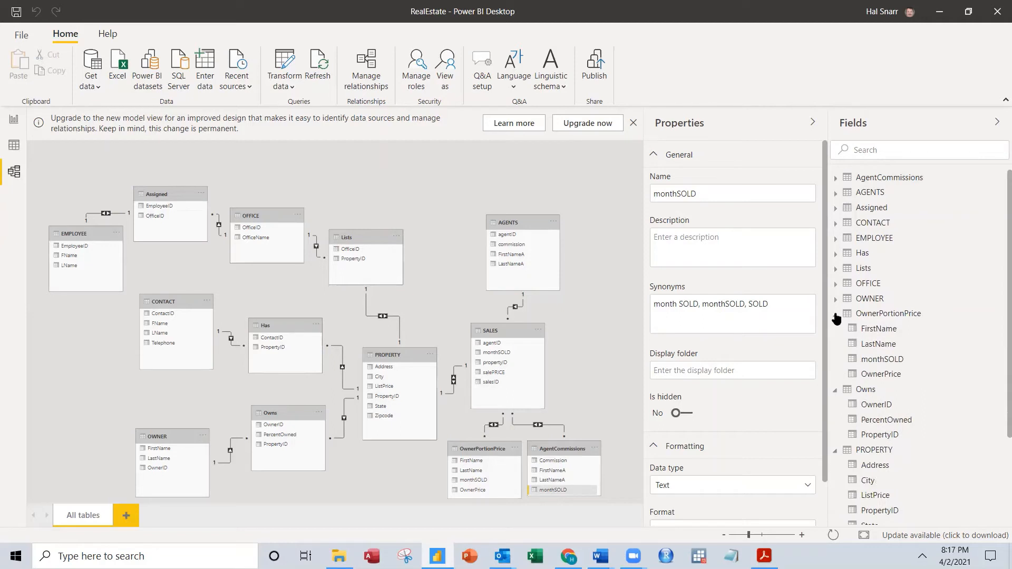
{"action": "left_click", "coordinate": [836, 315]}
{"action": "left_click", "coordinate": [835, 329]}
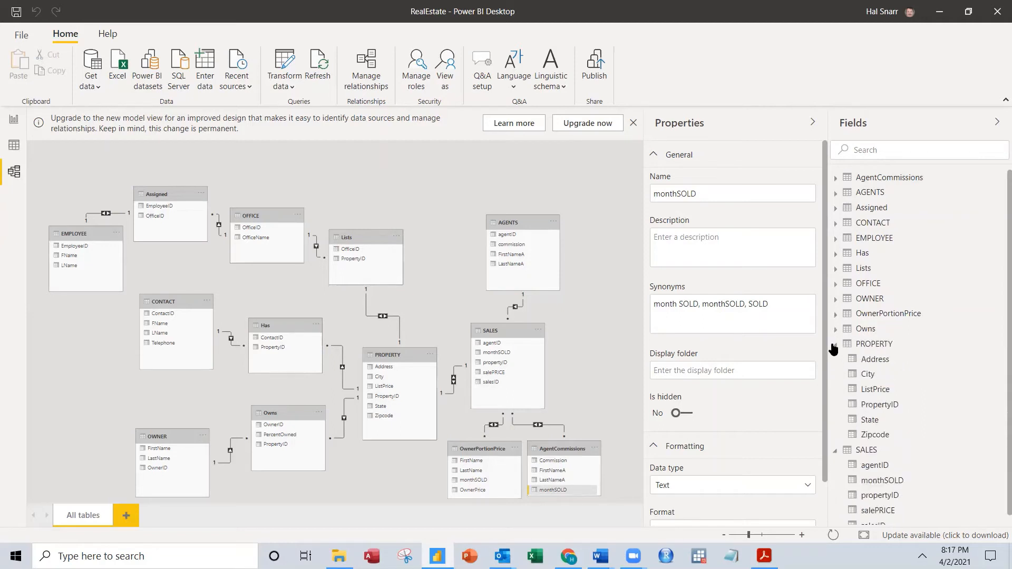
{"action": "left_click", "coordinate": [835, 344]}
{"action": "left_click", "coordinate": [835, 360]}
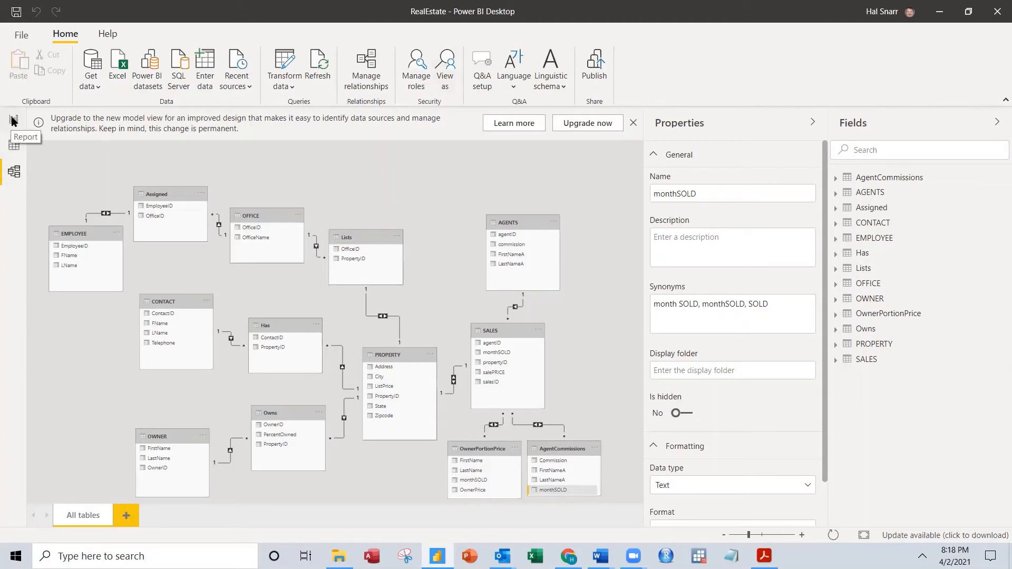
View the AGENTS table's records in the data view and switch to the blank report page
{"action": "left_click", "coordinate": [14, 150]}
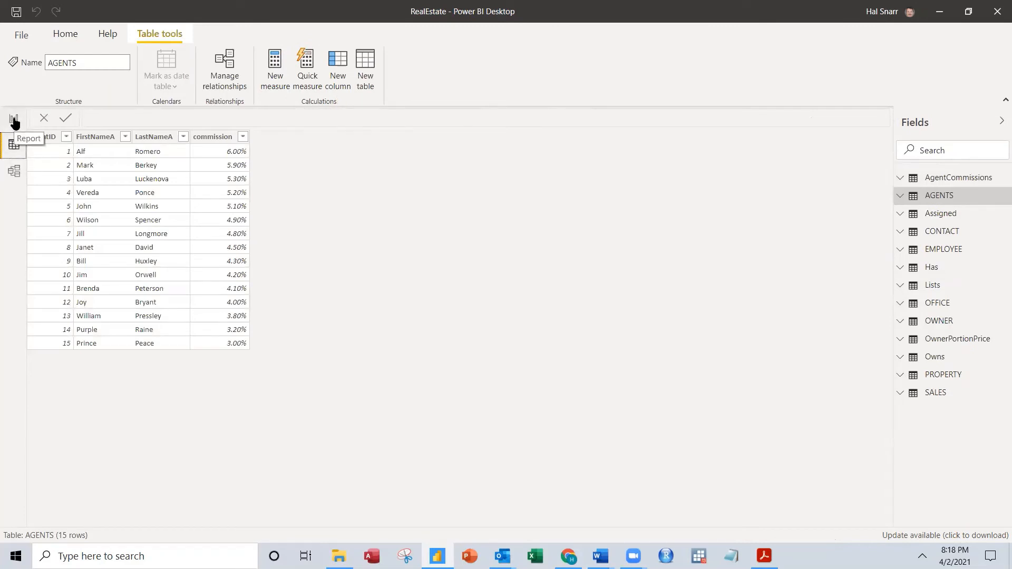
{"action": "left_click", "coordinate": [15, 120]}
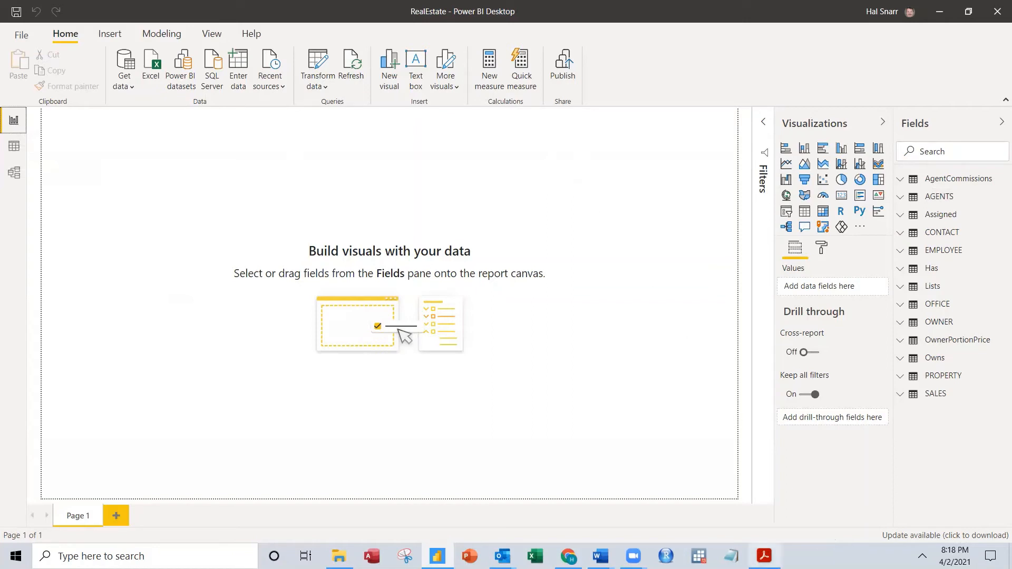
Switch to File Explorer, glance at BI tutorial.pdf and go to the Projects folder of BUSI 300
{"action": "left_click", "coordinate": [339, 556]}
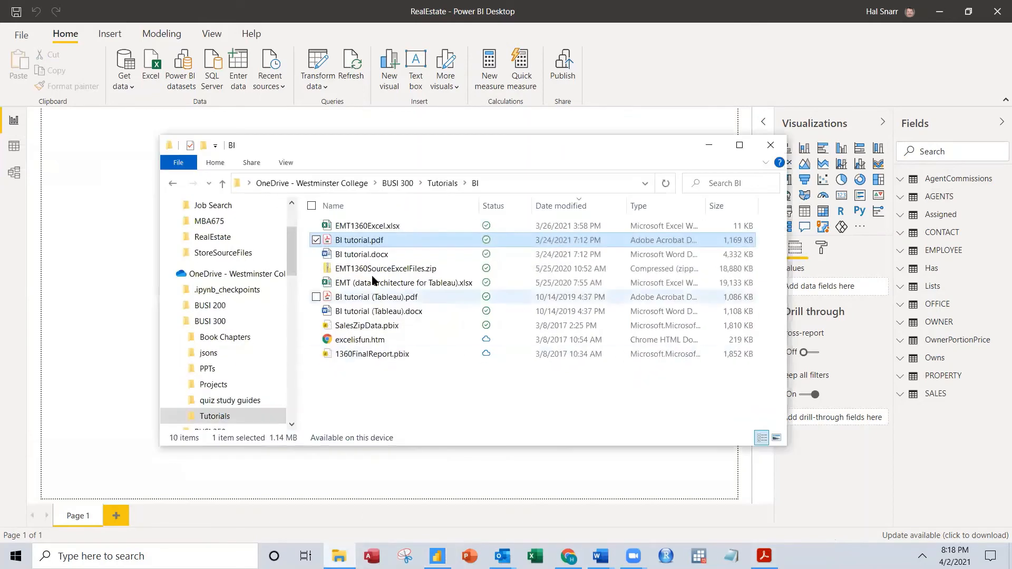
{"action": "double_click", "coordinate": [367, 243]}
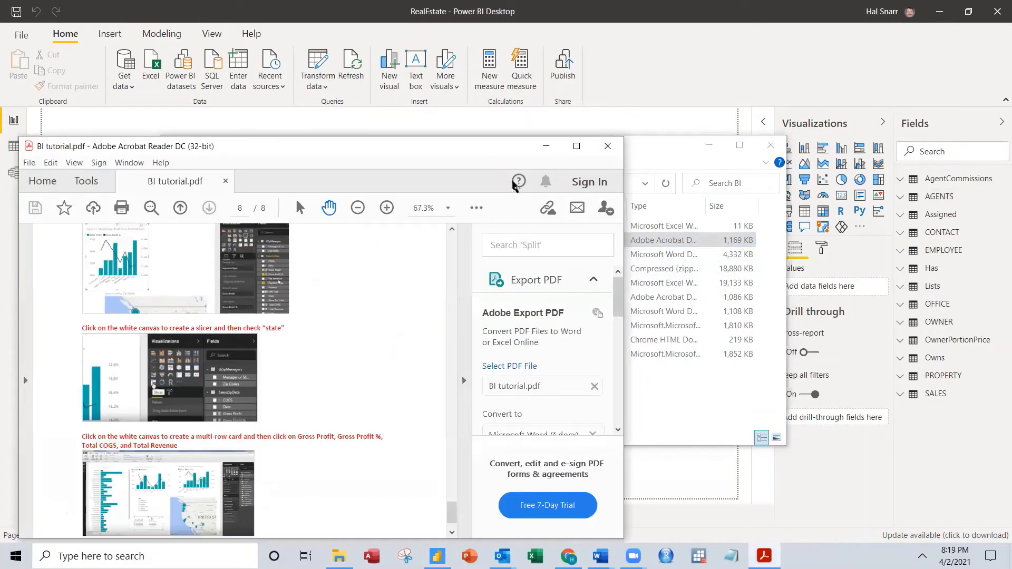
{"action": "left_click", "coordinate": [607, 146]}
{"action": "left_click", "coordinate": [174, 182]}
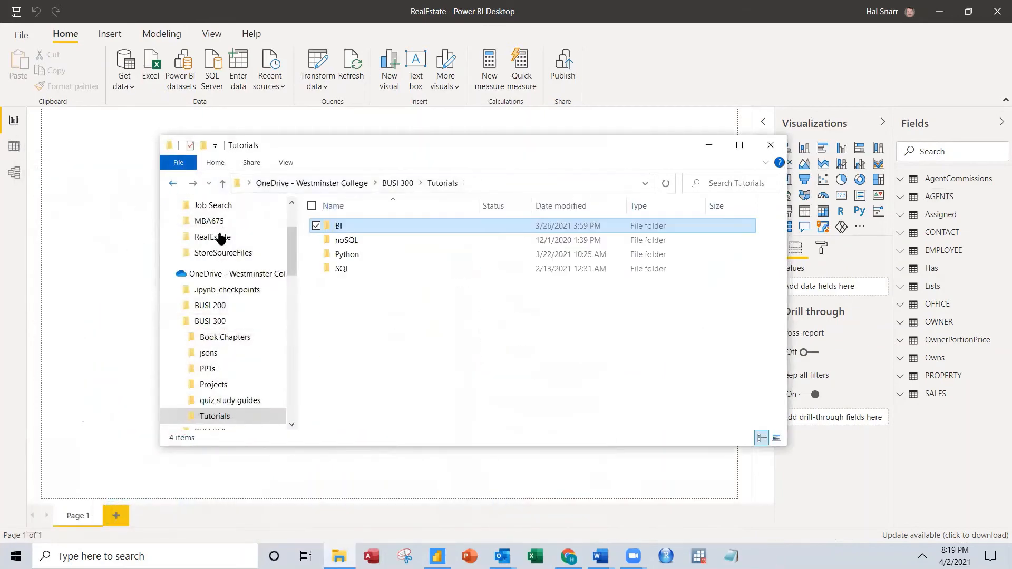
{"action": "left_click", "coordinate": [173, 183]}
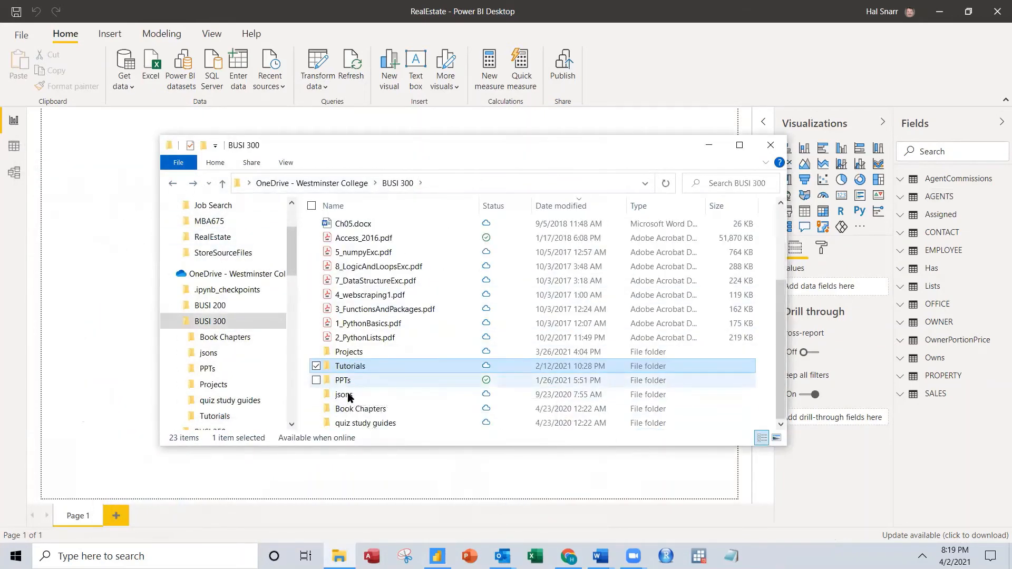
{"action": "double_click", "coordinate": [349, 353]}
{"action": "double_click", "coordinate": [346, 255]}
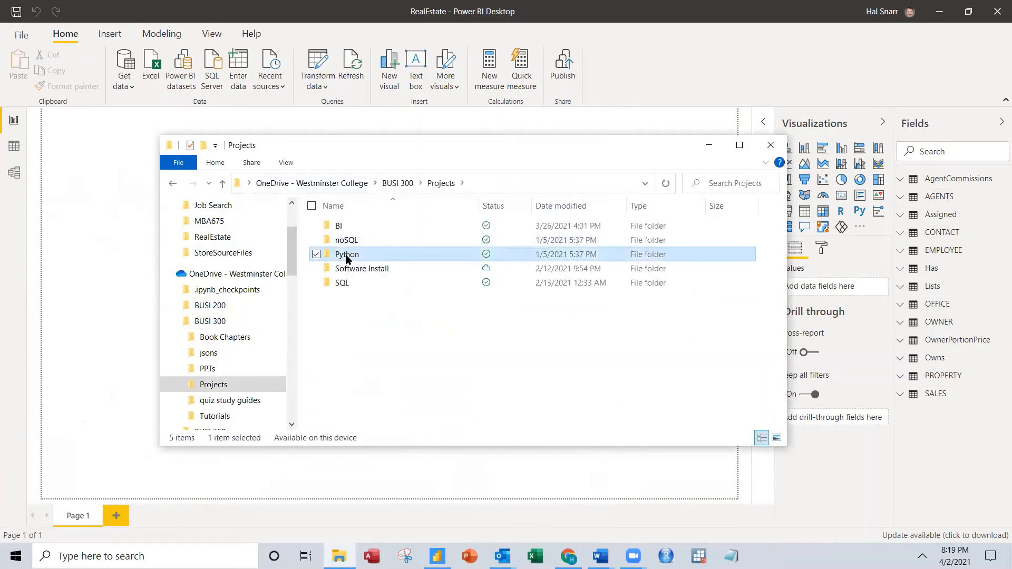
{"action": "left_click", "coordinate": [353, 241]}
{"action": "double_click", "coordinate": [353, 242]}
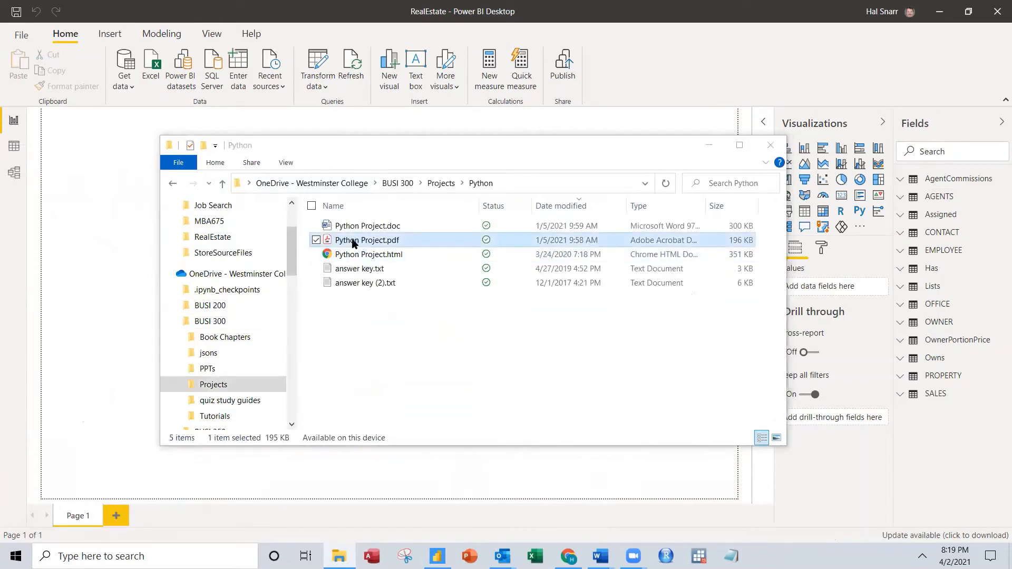
{"action": "scroll", "coordinate": [369, 310], "scroll_direction": "down", "scroll_amount": 5}
{"action": "scroll", "coordinate": [369, 309], "scroll_direction": "down", "scroll_amount": 10}
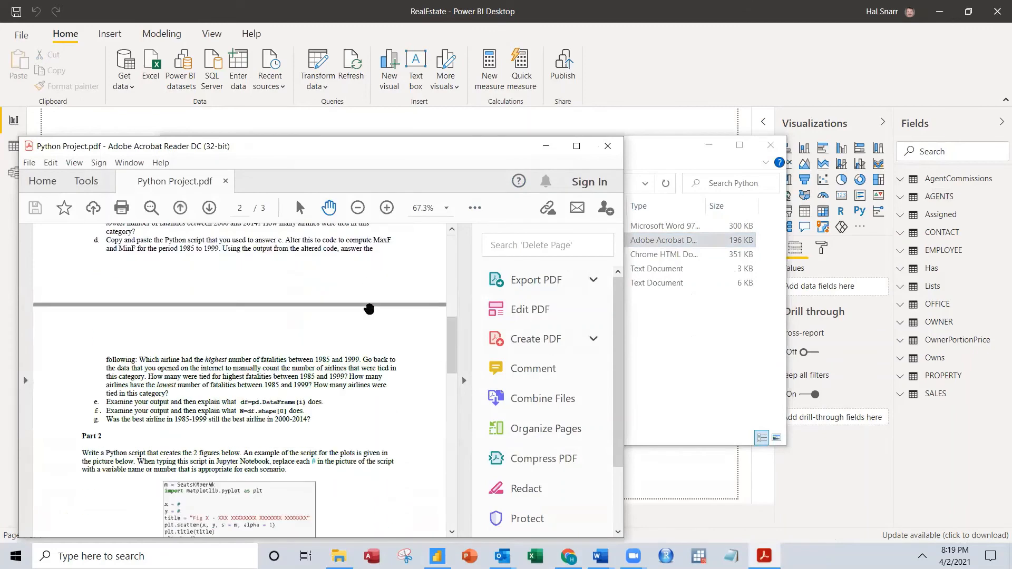
{"action": "key", "text": "ctrl+q"}
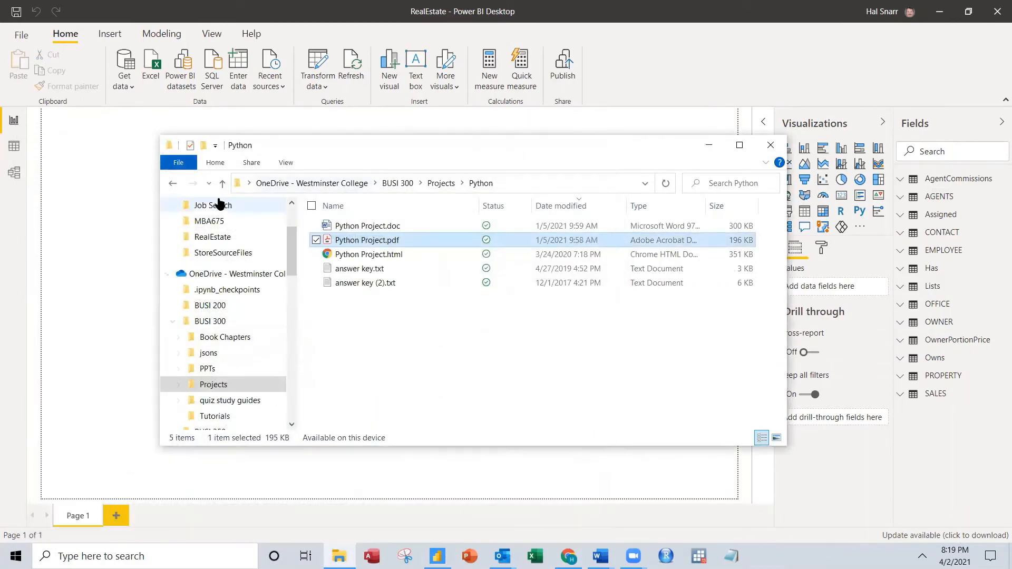
{"action": "left_click", "coordinate": [171, 183]}
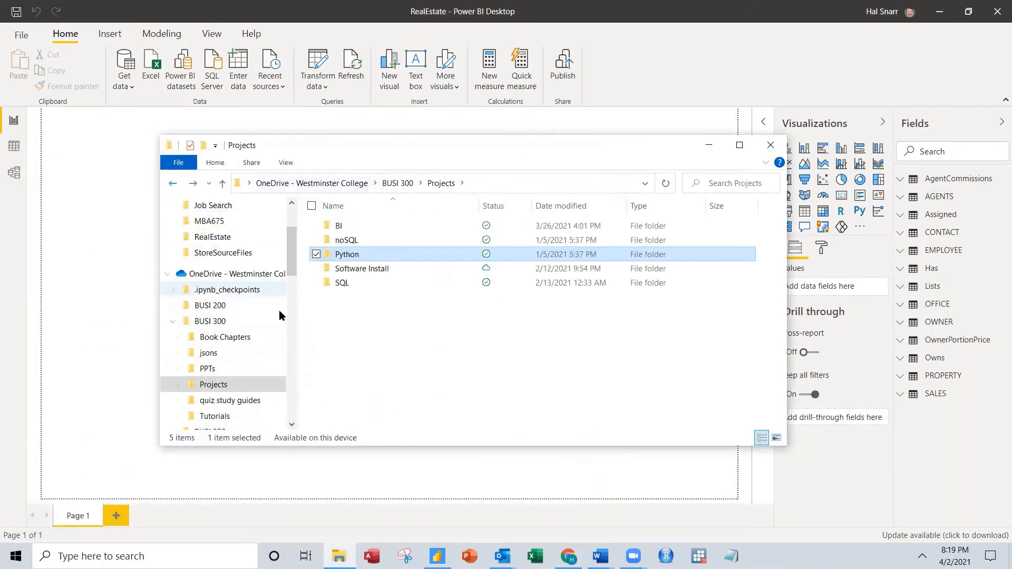
Open BI Project.pdf from the BI folder in Projects and minimize the File Explorer window
{"action": "double_click", "coordinate": [334, 226]}
{"action": "double_click", "coordinate": [336, 255]}
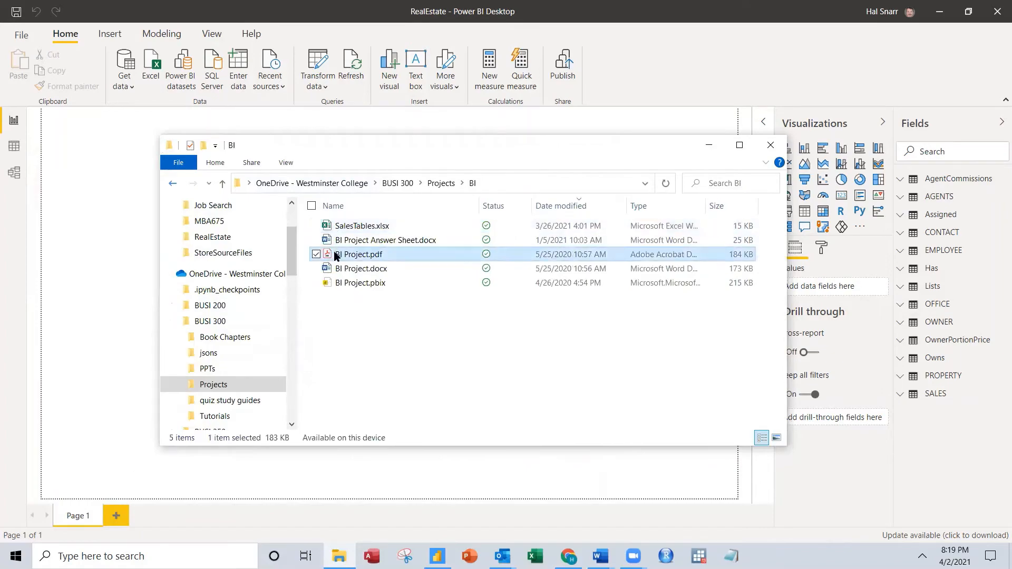
{"action": "left_click", "coordinate": [711, 166]}
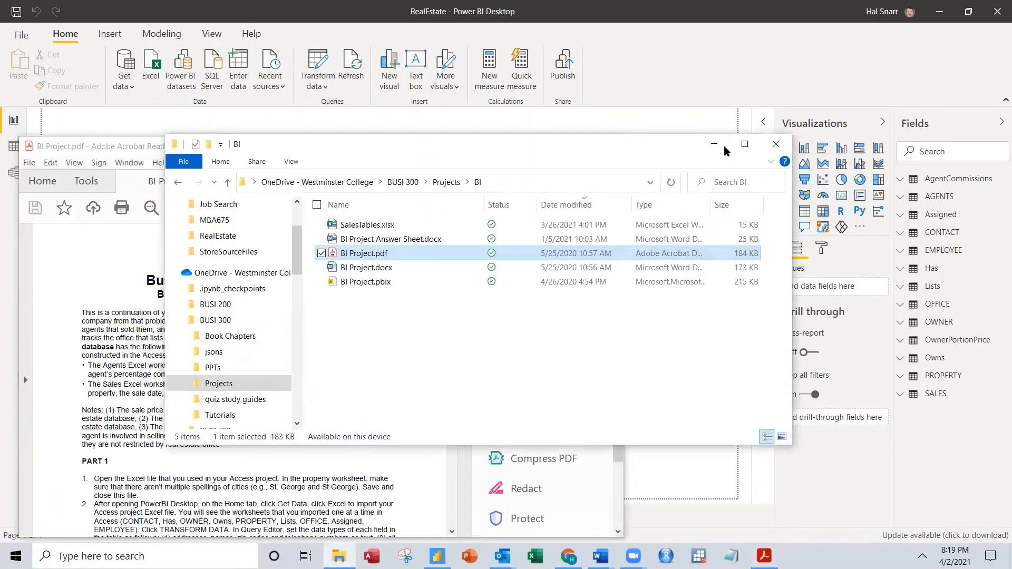
{"action": "left_click", "coordinate": [709, 145]}
Copy the eight dashboard items listed under PART 2 of BI Project.pdf and return to the blank Power BI report page
{"action": "scroll", "coordinate": [342, 327], "scroll_direction": "down", "scroll_amount": 5}
{"action": "scroll", "coordinate": [342, 343], "scroll_direction": "down", "scroll_amount": 20}
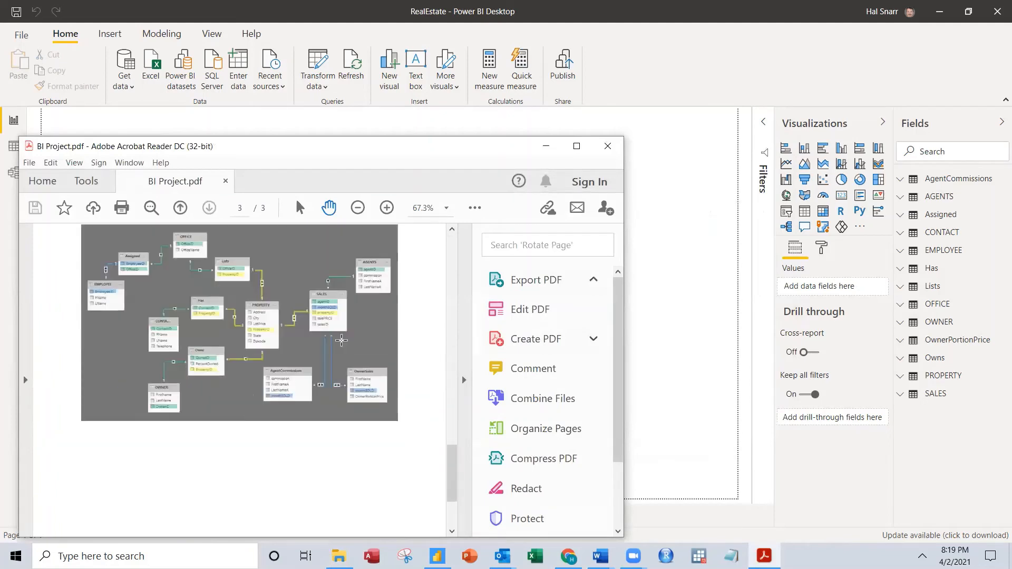
{"action": "scroll", "coordinate": [342, 341], "scroll_direction": "down", "scroll_amount": 5}
{"action": "scroll", "coordinate": [342, 340], "scroll_direction": "up", "scroll_amount": 5}
{"action": "scroll", "coordinate": [341, 341], "scroll_direction": "up", "scroll_amount": 10}
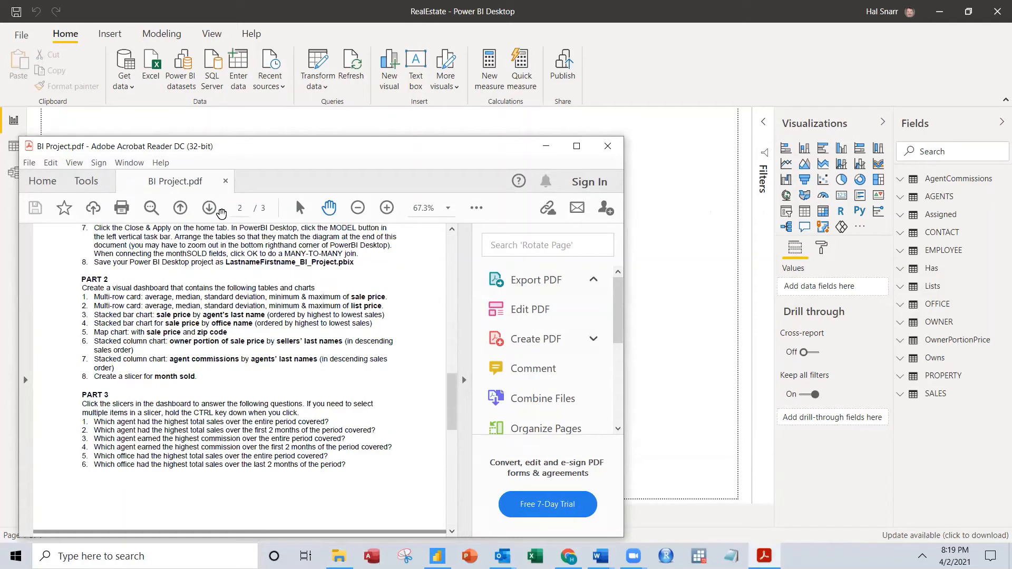
{"action": "left_click_drag", "start_coordinate": [307, 153], "coordinate": [310, 153]}
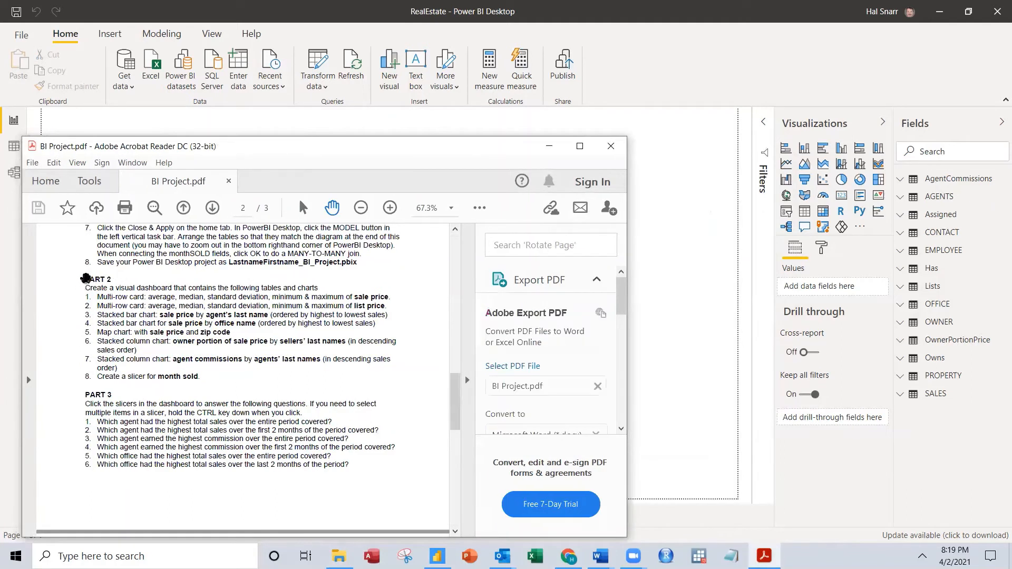
{"action": "left_click_drag", "start_coordinate": [85, 293], "coordinate": [203, 377]}
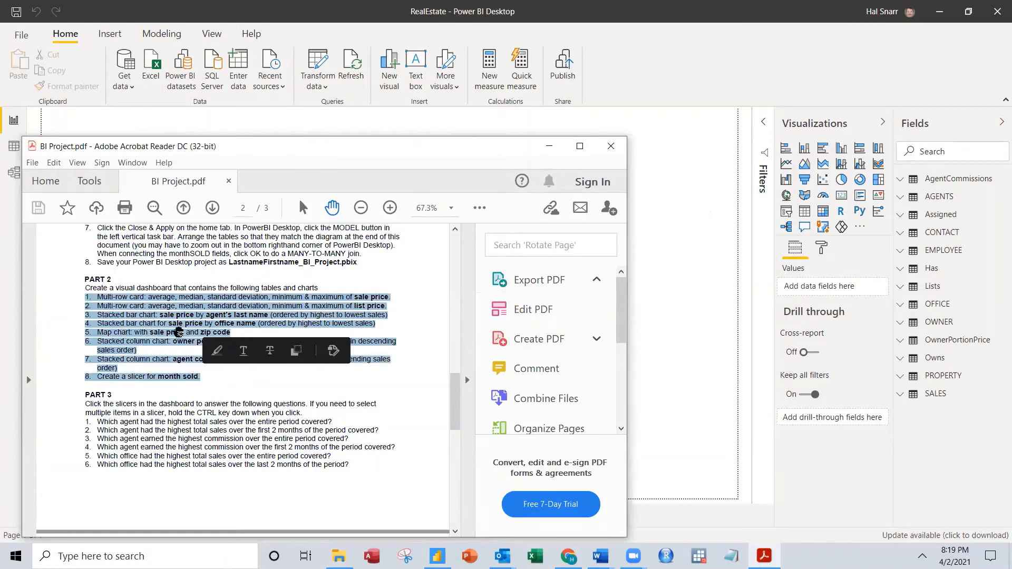
{"action": "right_click", "coordinate": [177, 323]}
{"action": "left_click", "coordinate": [221, 337]}
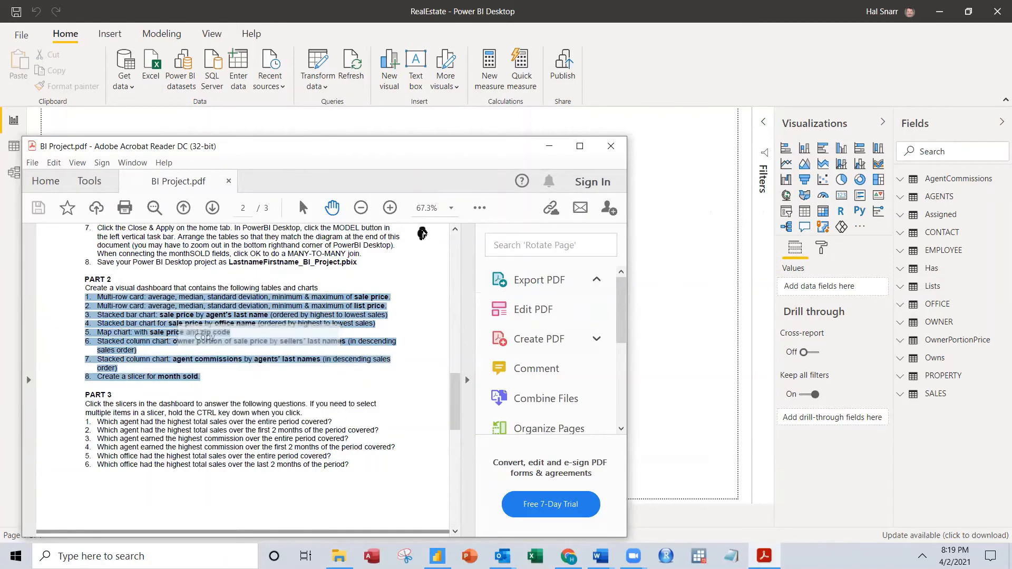
{"action": "left_click", "coordinate": [549, 146]}
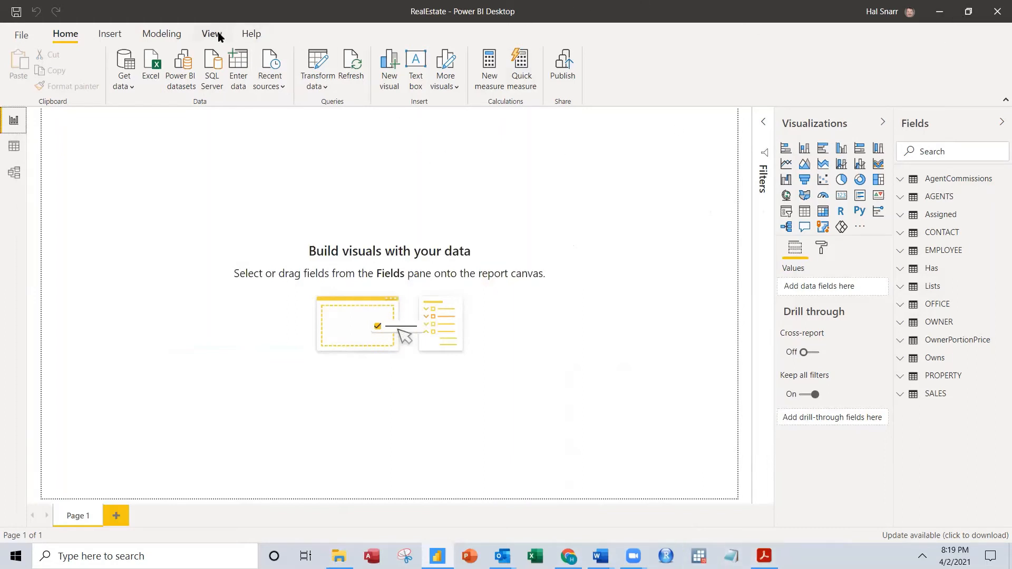
{"action": "mouse_move", "coordinate": [633, 556]}
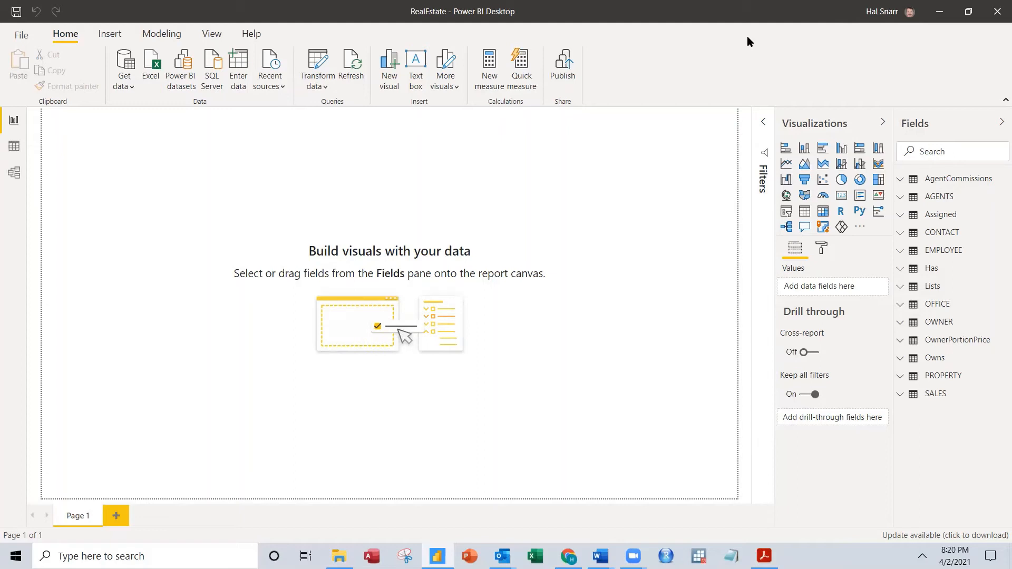
Add a multi-row card to the report page showing the average of salePRICE from the SALES table
{"action": "left_click", "coordinate": [859, 196]}
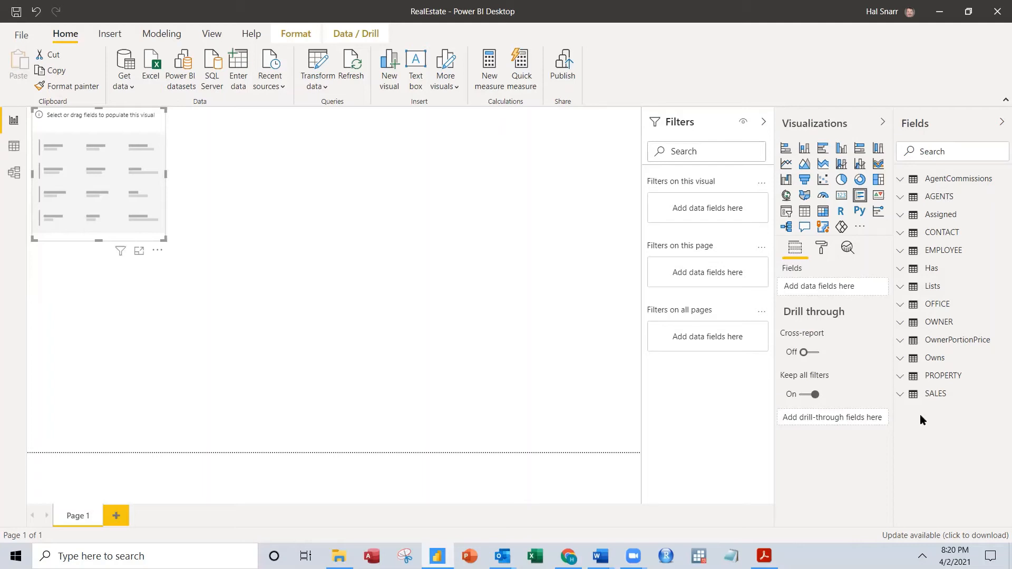
{"action": "left_click", "coordinate": [901, 395]}
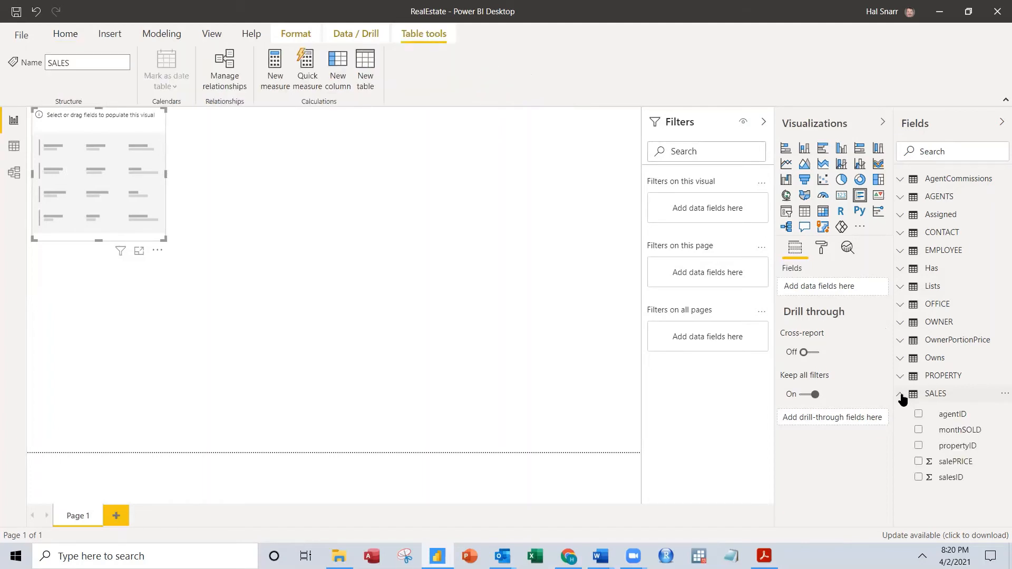
{"action": "left_click", "coordinate": [918, 478]}
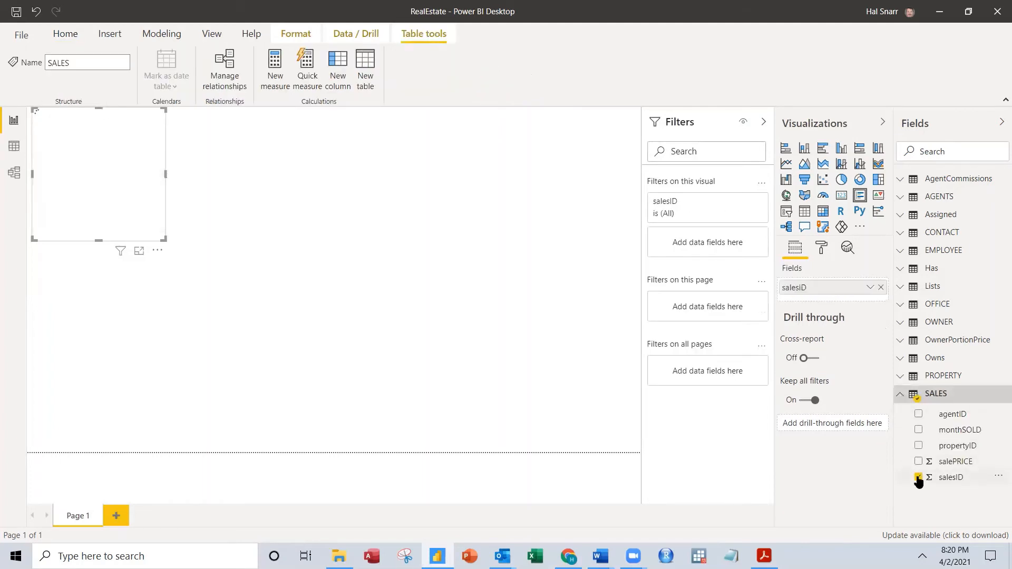
{"action": "left_click", "coordinate": [919, 477]}
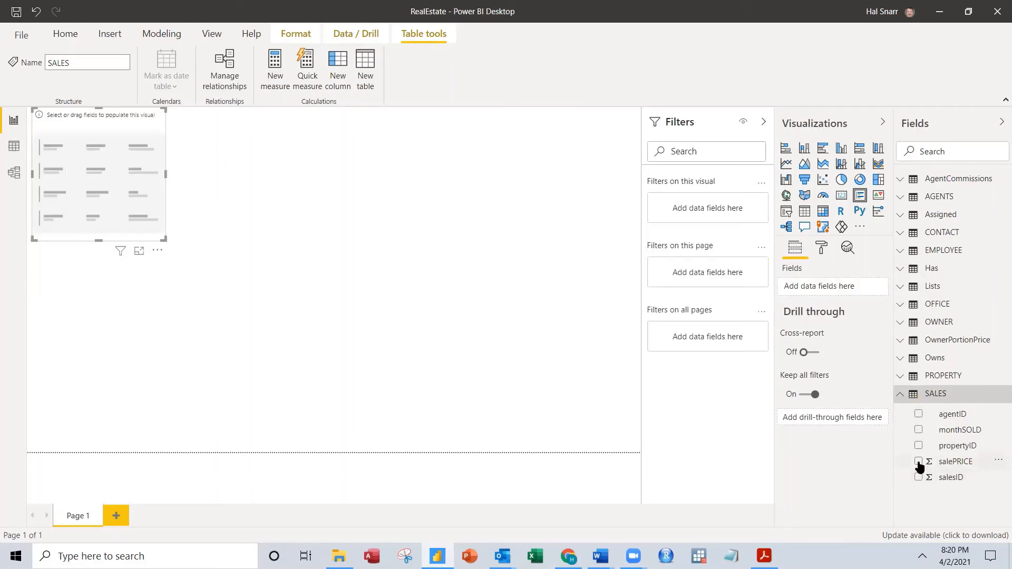
{"action": "left_click", "coordinate": [919, 462]}
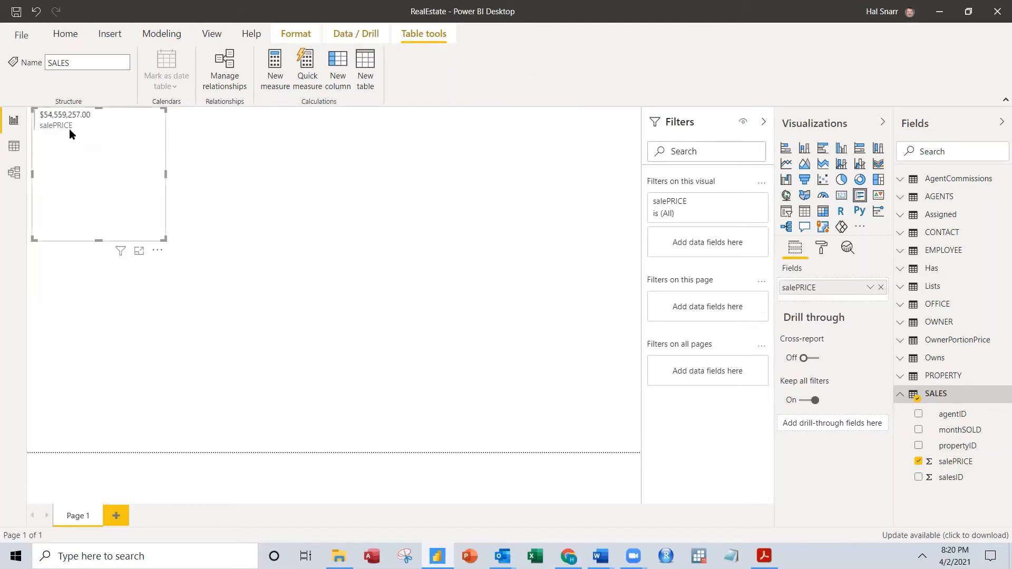
{"action": "mouse_move", "coordinate": [56, 120]}
{"action": "left_click", "coordinate": [869, 288]}
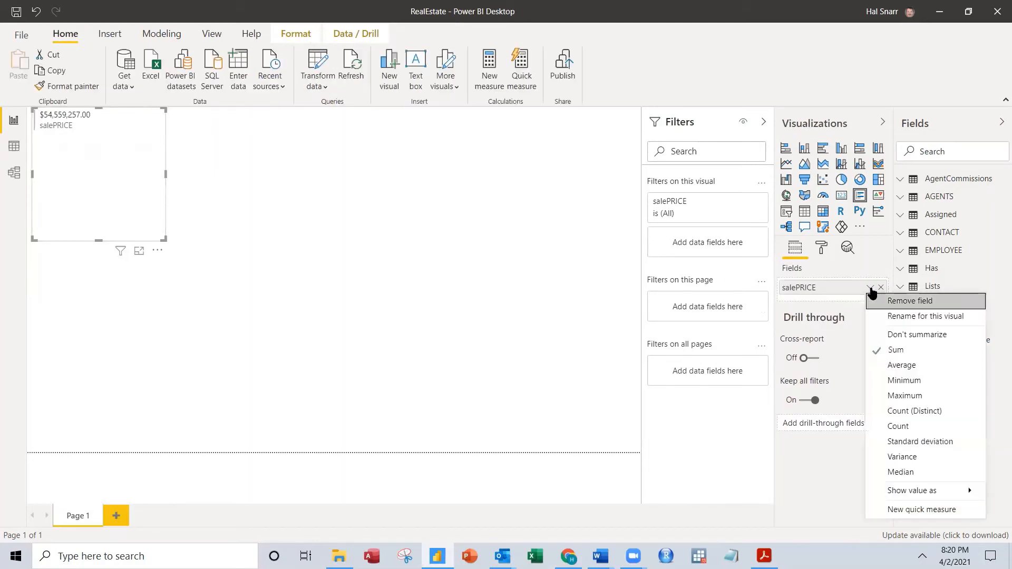
{"action": "left_click", "coordinate": [898, 366]}
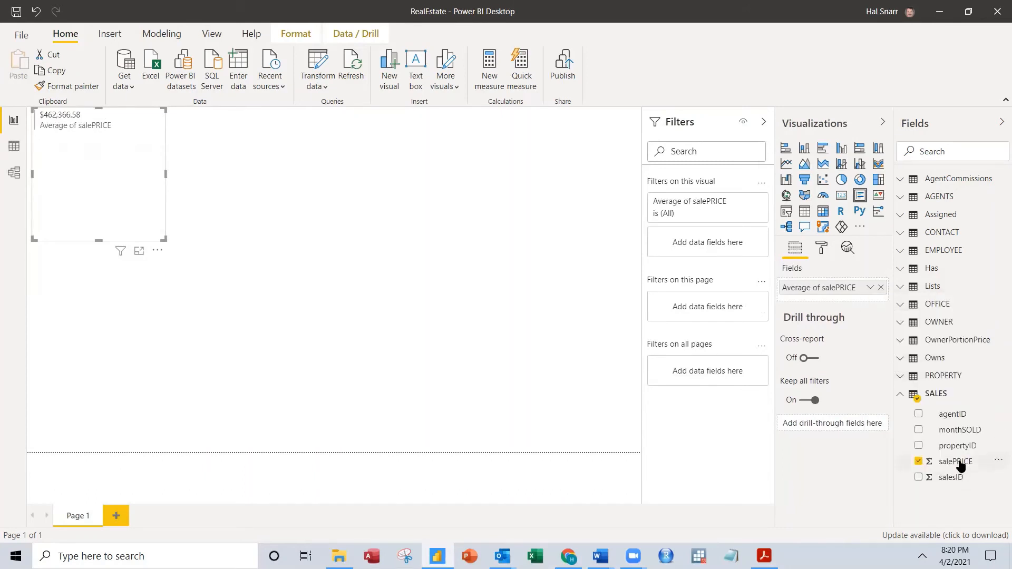
Add the salePRICE field to the multi-row card four more times
{"action": "left_click_drag", "start_coordinate": [959, 465], "coordinate": [846, 293]}
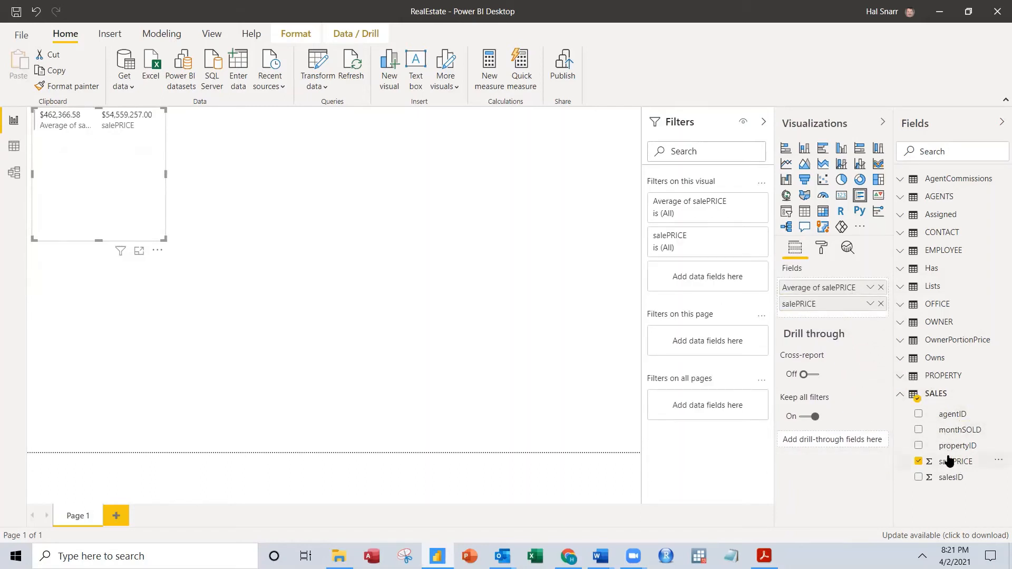
{"action": "left_click_drag", "start_coordinate": [949, 463], "coordinate": [844, 312]}
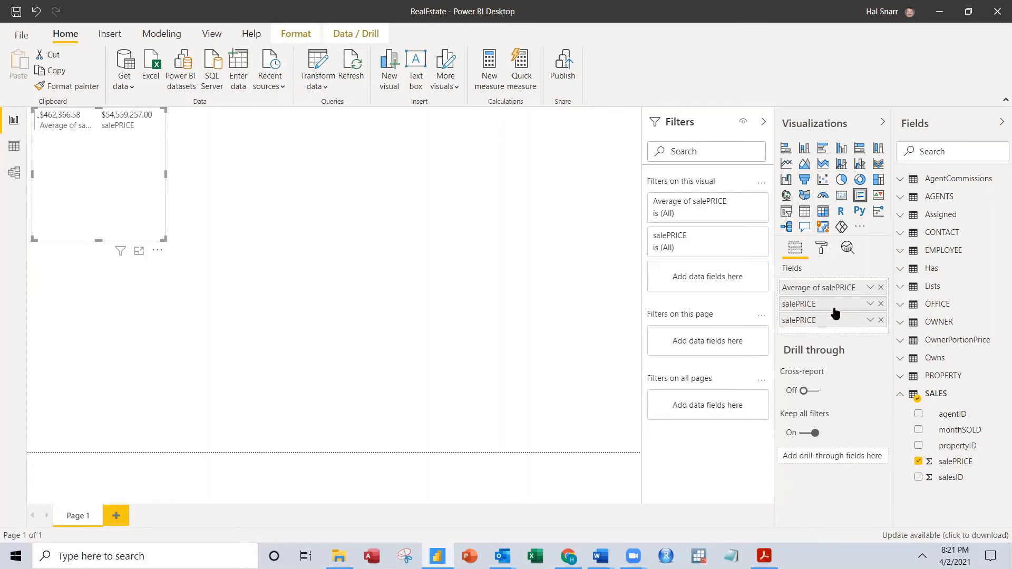
{"action": "left_click_drag", "start_coordinate": [957, 461], "coordinate": [806, 328]}
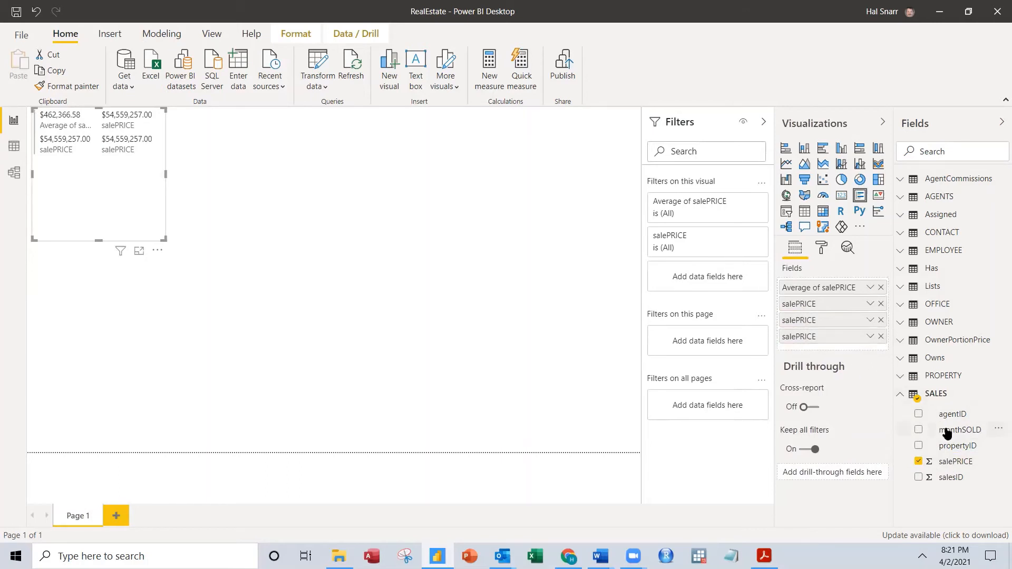
{"action": "left_click_drag", "start_coordinate": [945, 460], "coordinate": [854, 325]}
Summarize the card's four additional salePRICE fields as median, standard deviation, minimum and maximum, in that order
{"action": "left_click", "coordinate": [870, 304]}
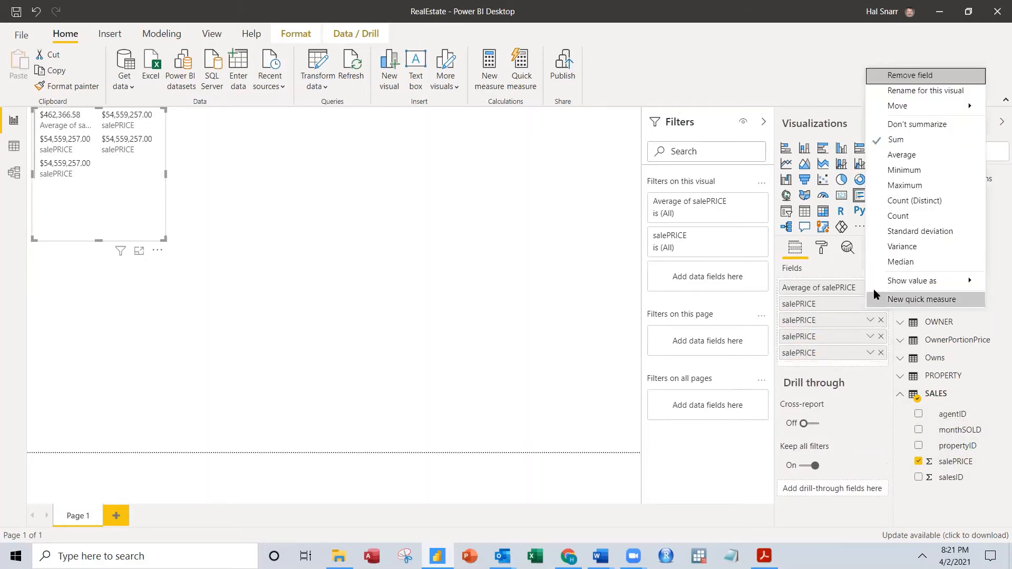
{"action": "left_click", "coordinate": [912, 258]}
{"action": "left_click", "coordinate": [871, 321]}
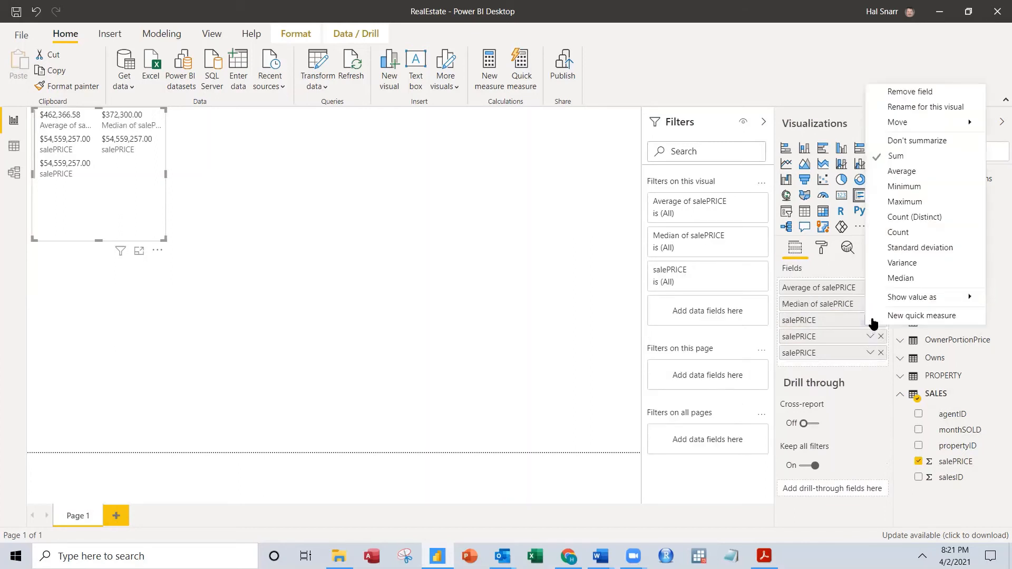
{"action": "left_click", "coordinate": [920, 248]}
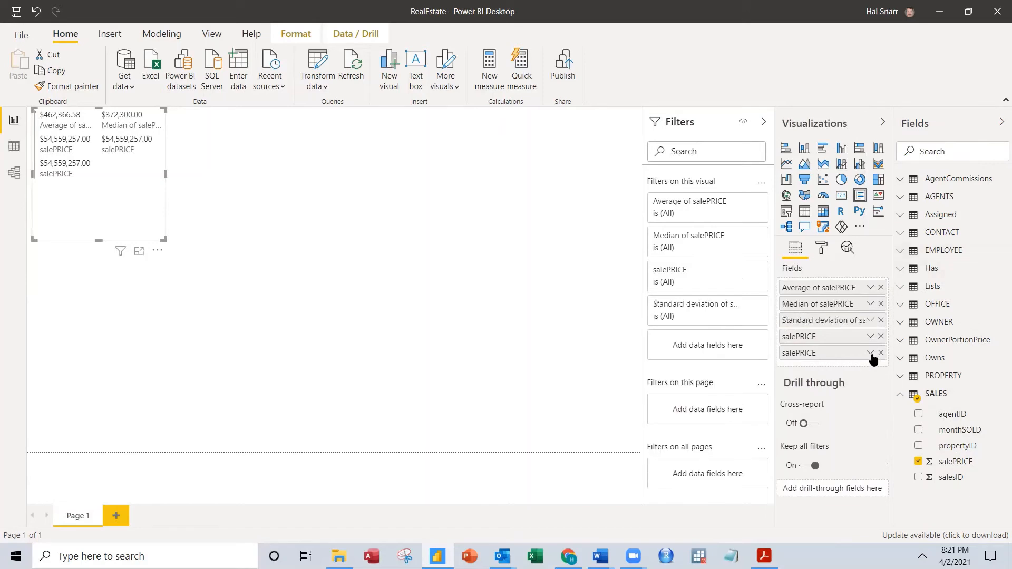
{"action": "left_click", "coordinate": [871, 337]}
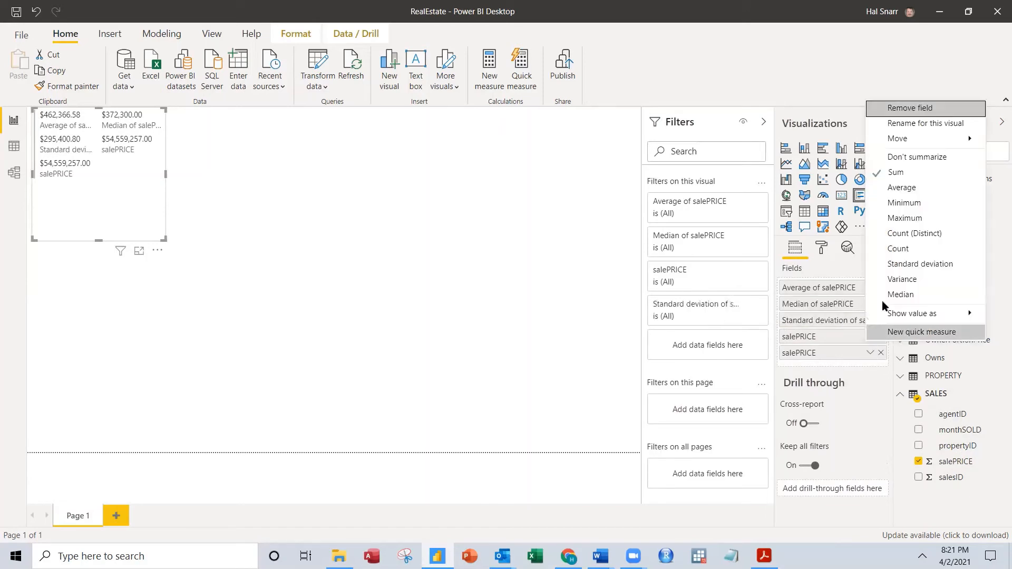
{"action": "left_click", "coordinate": [904, 203]}
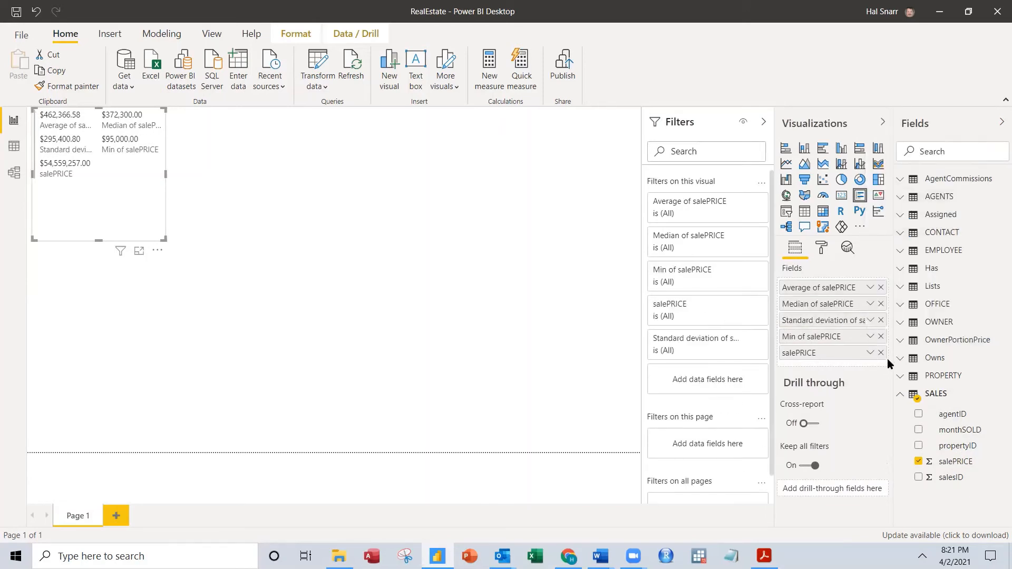
{"action": "left_click", "coordinate": [870, 353]}
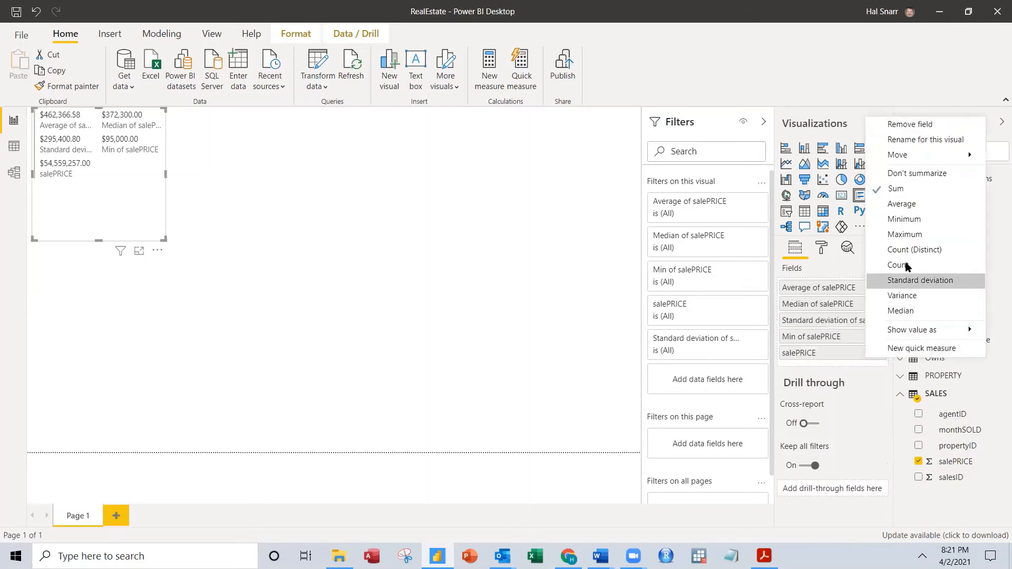
{"action": "left_click", "coordinate": [905, 236]}
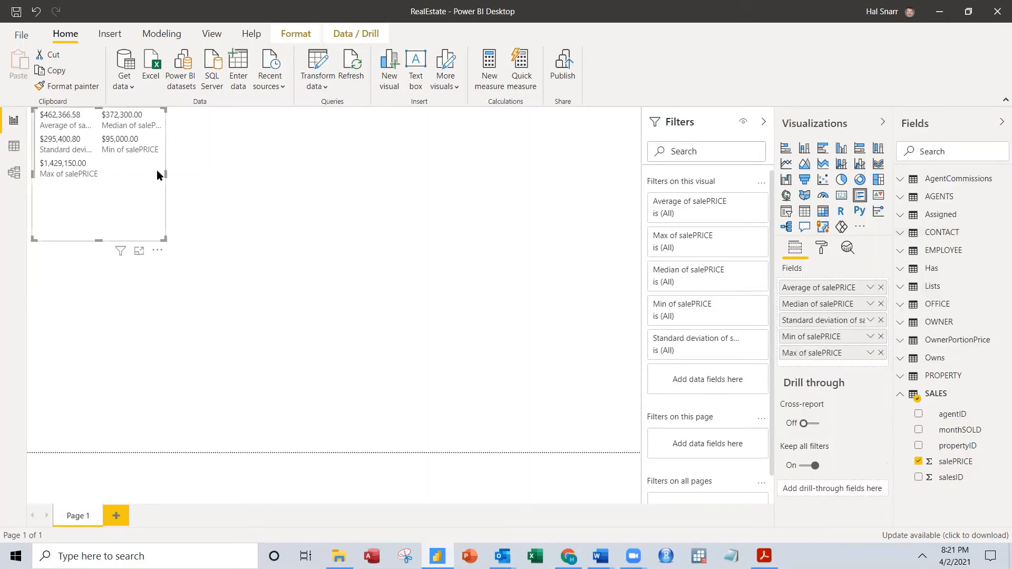
Narrow the sale price card so that its five statistics stack in a single column
{"action": "left_click_drag", "start_coordinate": [165, 173], "coordinate": [113, 182]}
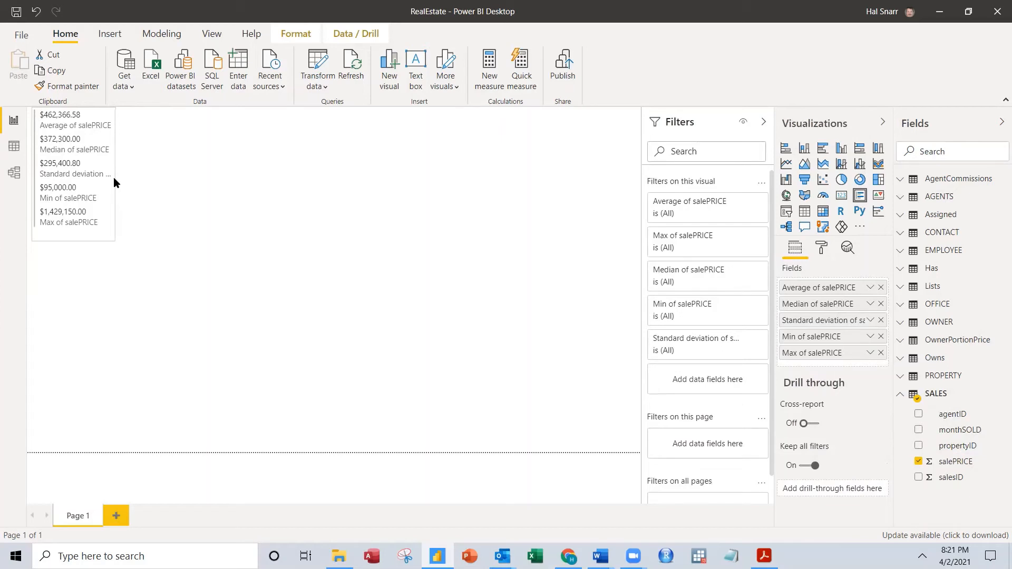
{"action": "left_click", "coordinate": [152, 306]}
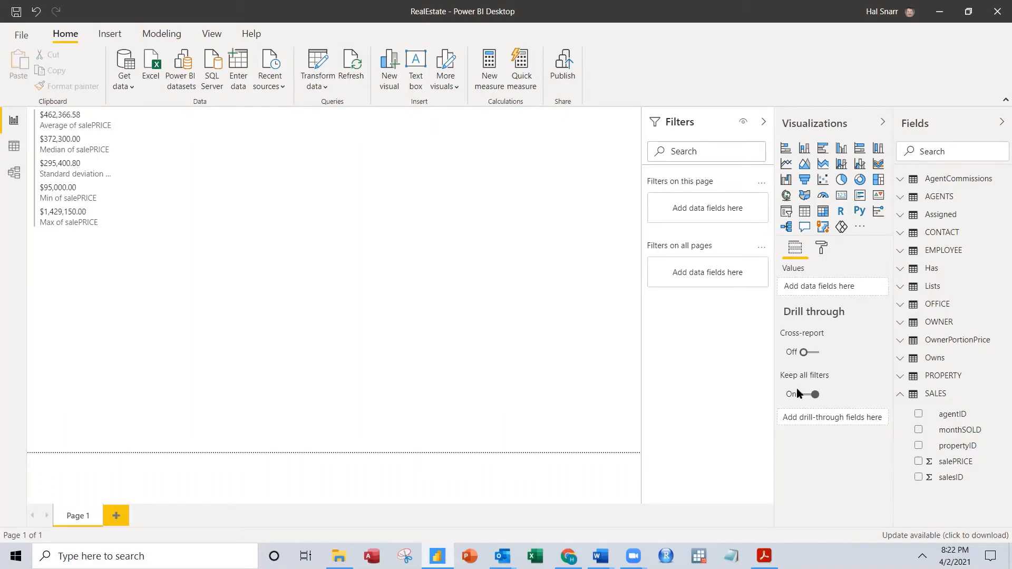
Add a second multi-row card below the first, holding the ListPrice field from the PROPERTY table five times
{"action": "left_click", "coordinate": [860, 197]}
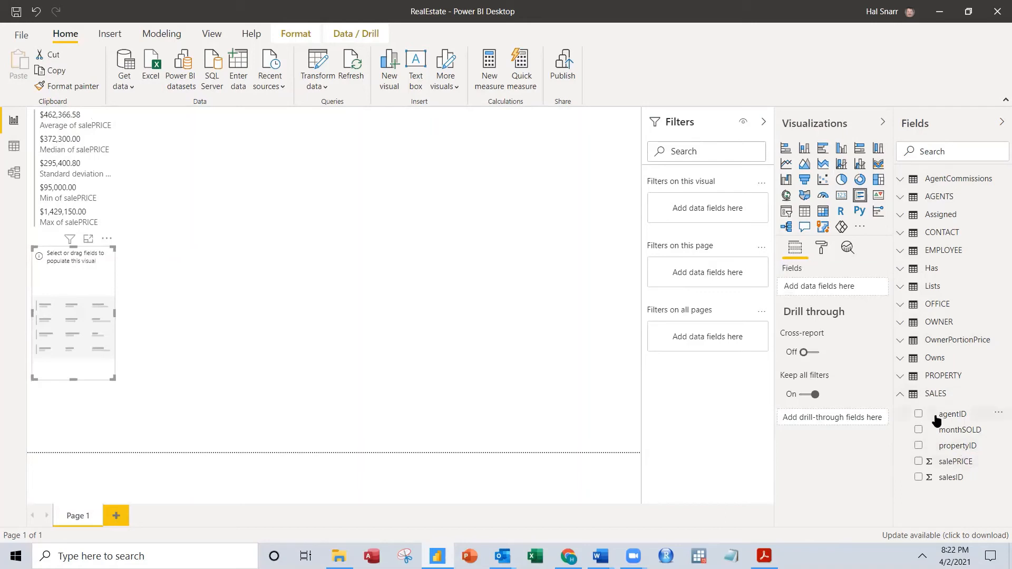
{"action": "left_click", "coordinate": [900, 394]}
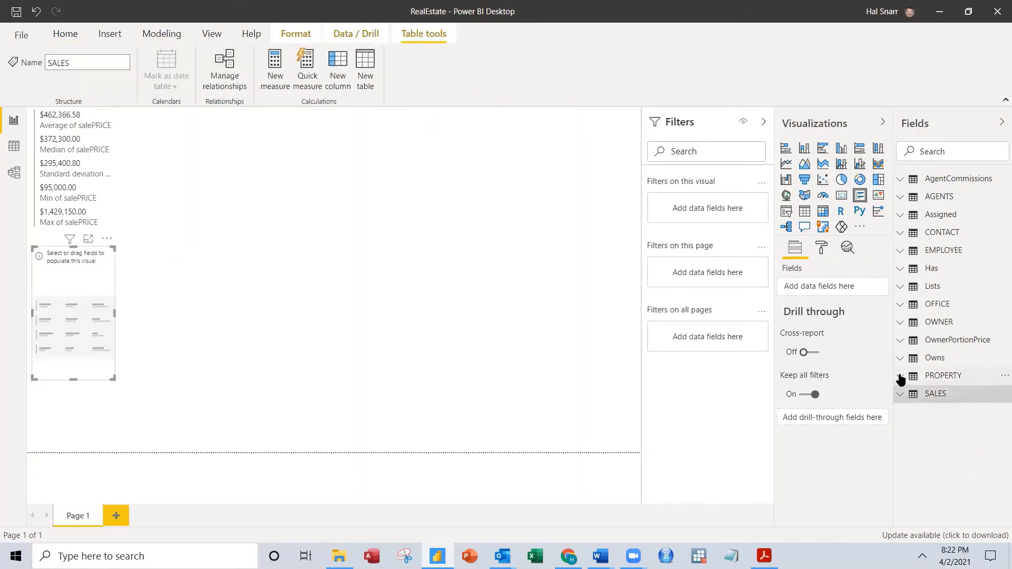
{"action": "left_click", "coordinate": [900, 377]}
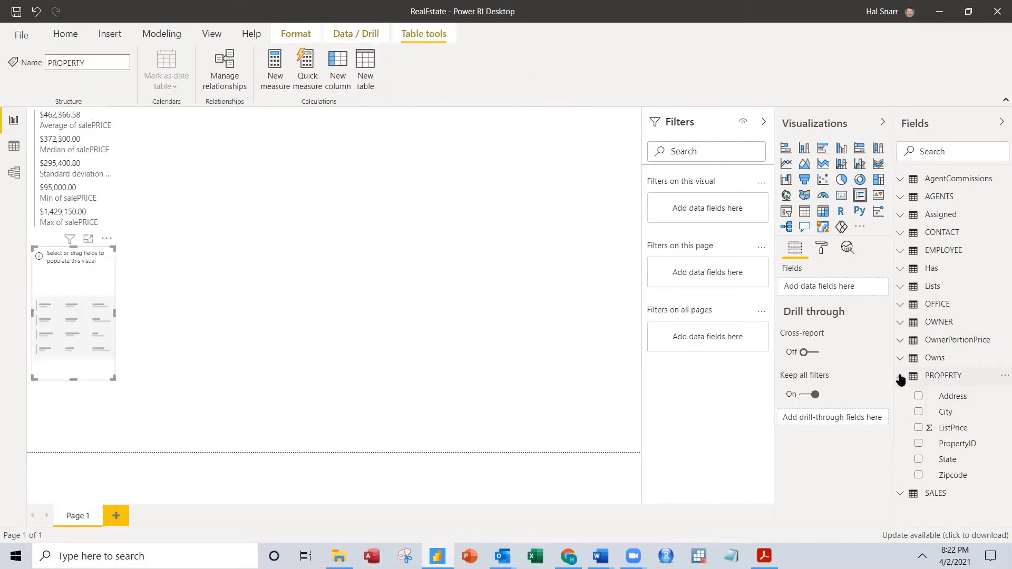
{"action": "left_click", "coordinate": [918, 428]}
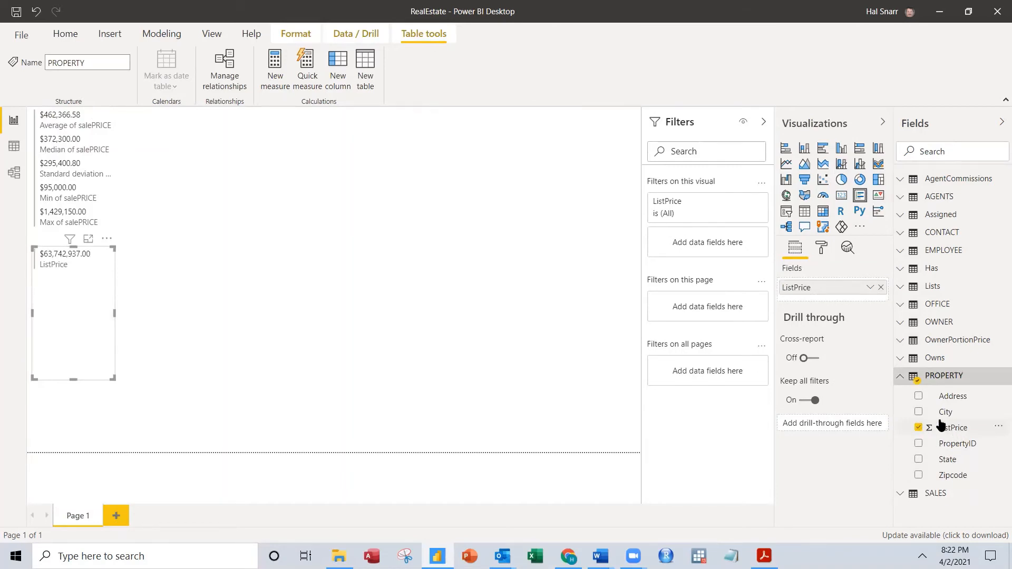
{"action": "left_click_drag", "start_coordinate": [942, 424], "coordinate": [839, 301]}
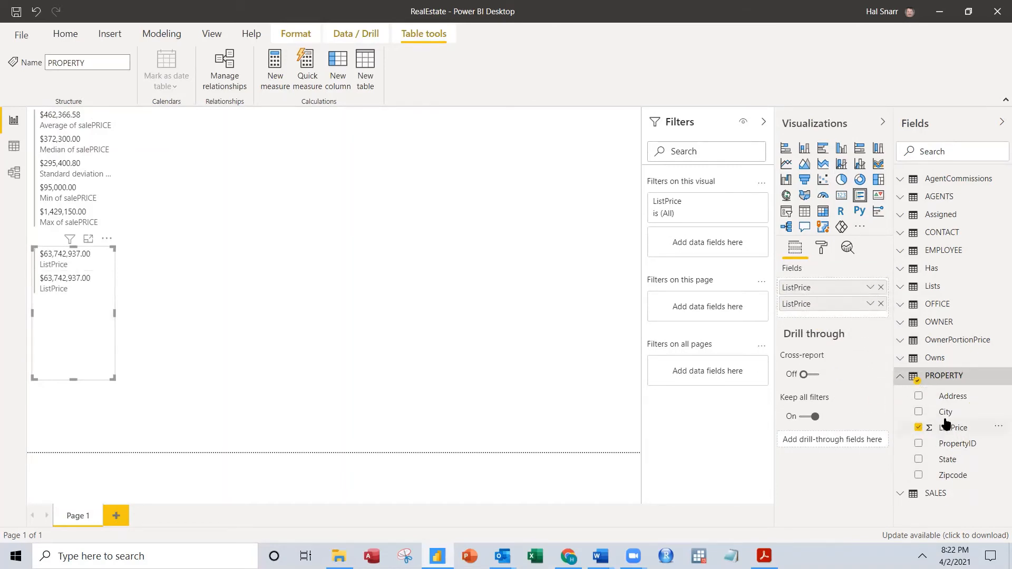
{"action": "left_click_drag", "start_coordinate": [946, 424], "coordinate": [823, 333]}
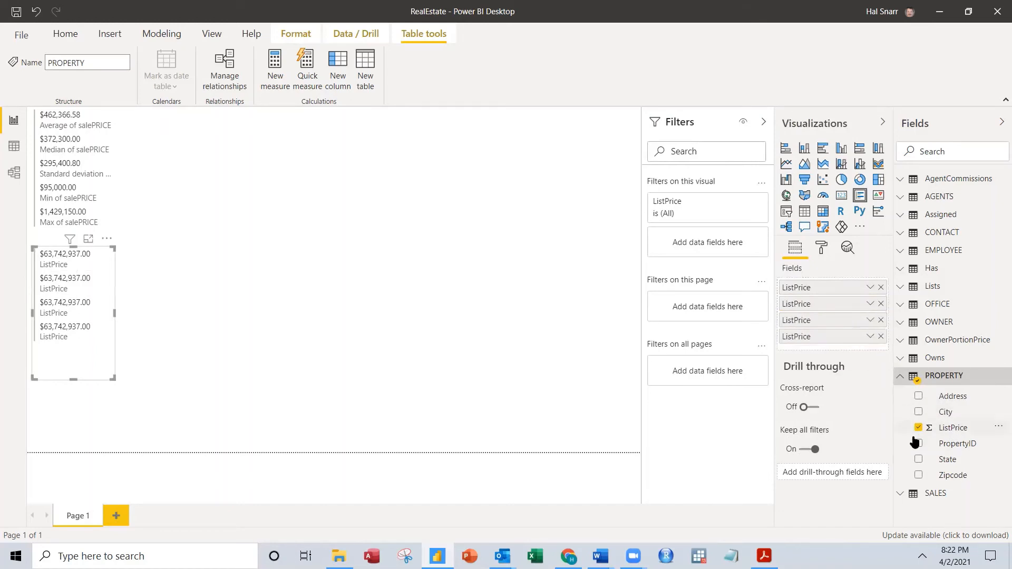
{"action": "left_click_drag", "start_coordinate": [953, 428], "coordinate": [835, 348]}
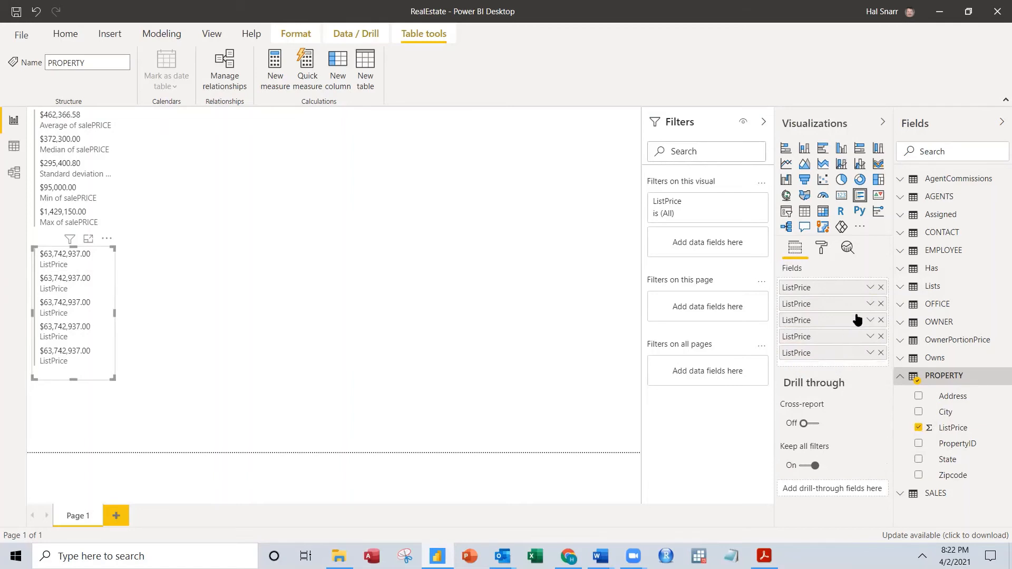
Summarize the new card's five ListPrice fields as average, median, standard deviation, minimum and maximum, in that order
{"action": "left_click", "coordinate": [870, 288]}
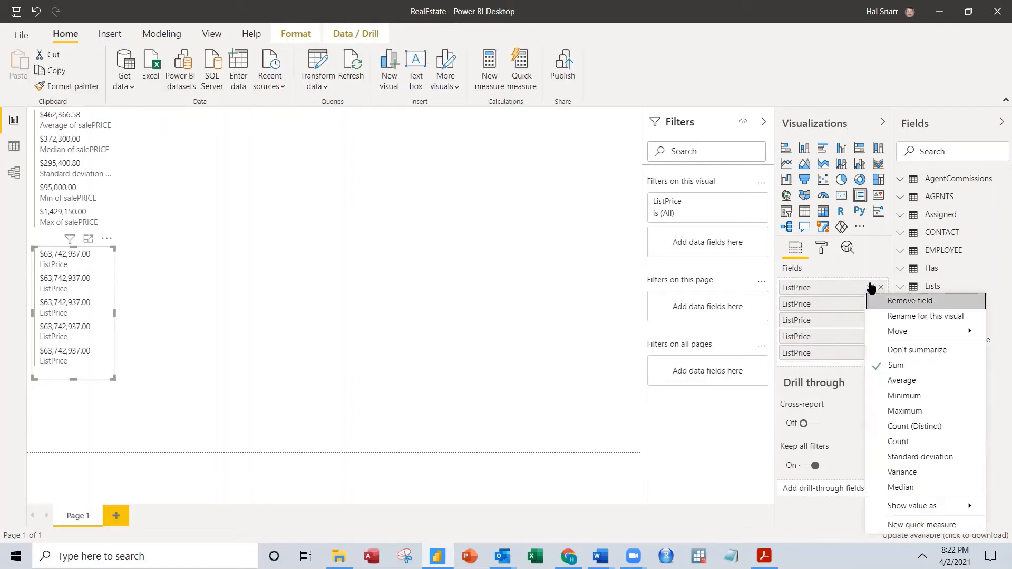
{"action": "left_click", "coordinate": [895, 381]}
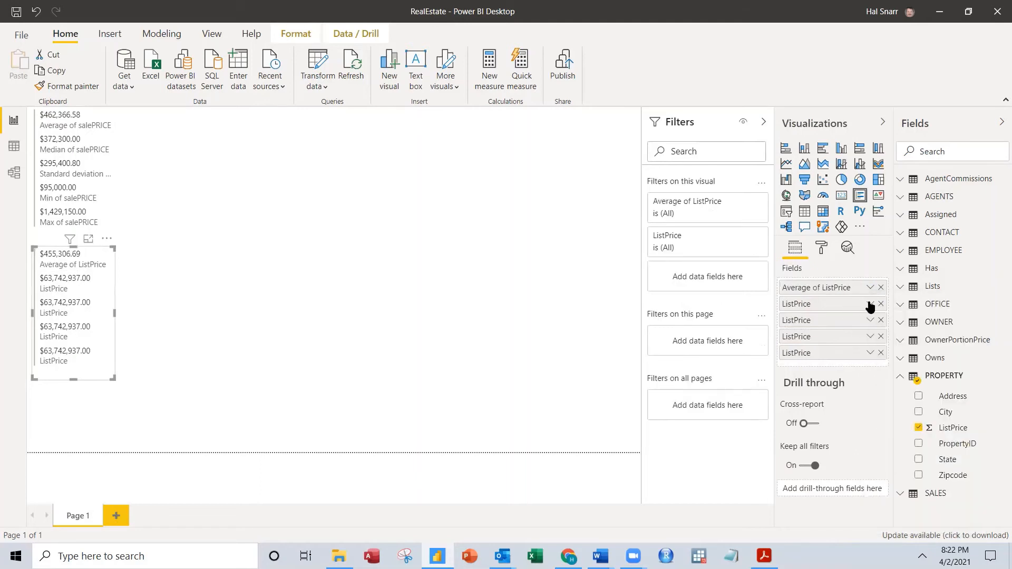
{"action": "left_click", "coordinate": [870, 304]}
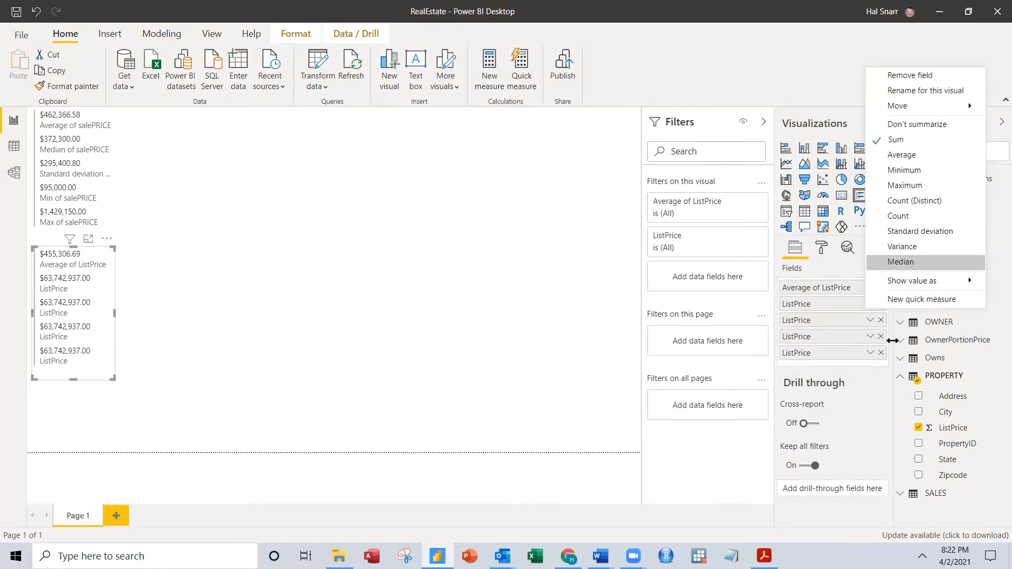
{"action": "left_click", "coordinate": [916, 262]}
{"action": "left_click", "coordinate": [870, 320]}
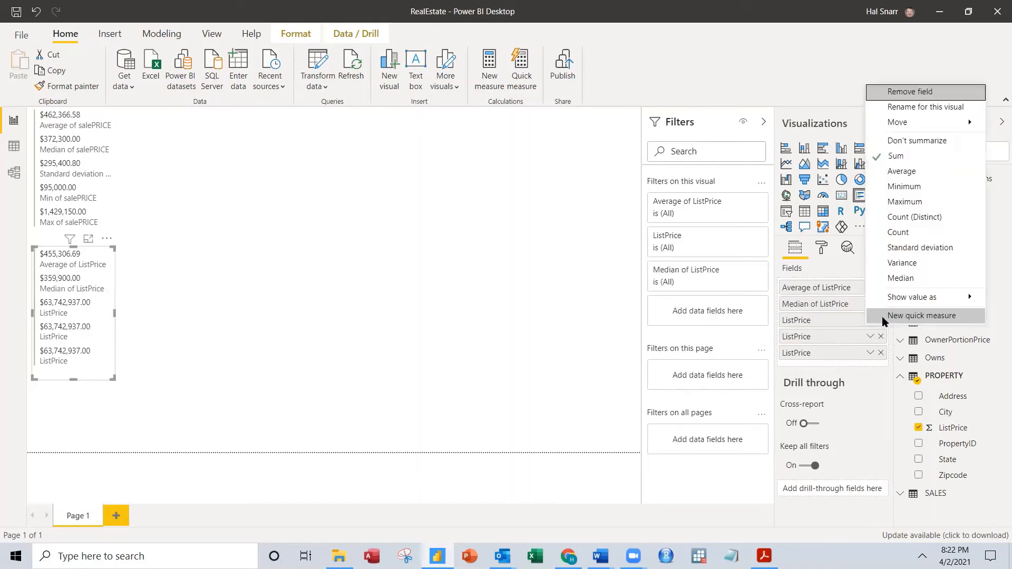
{"action": "left_click", "coordinate": [910, 248]}
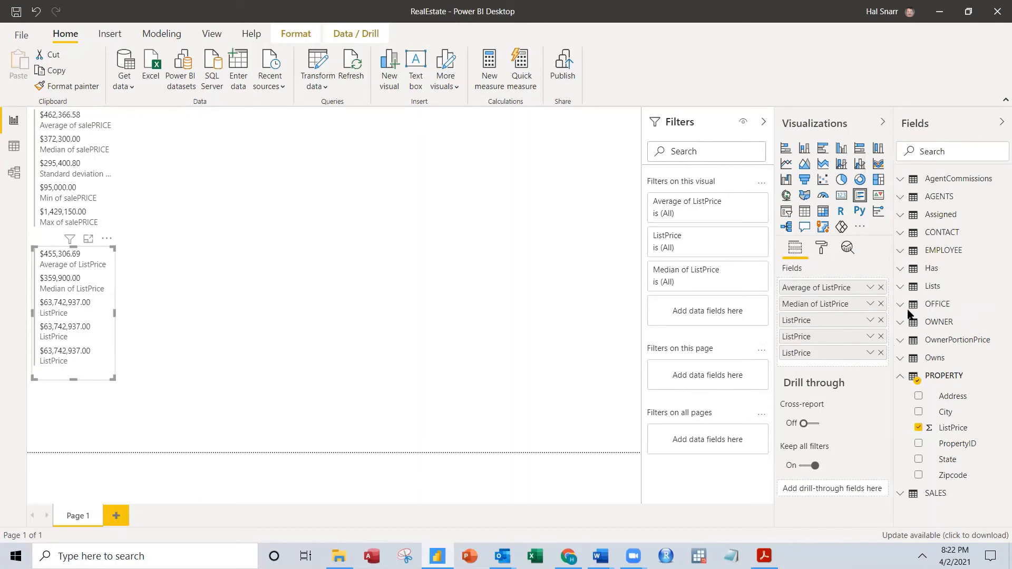
{"action": "left_click", "coordinate": [871, 337]}
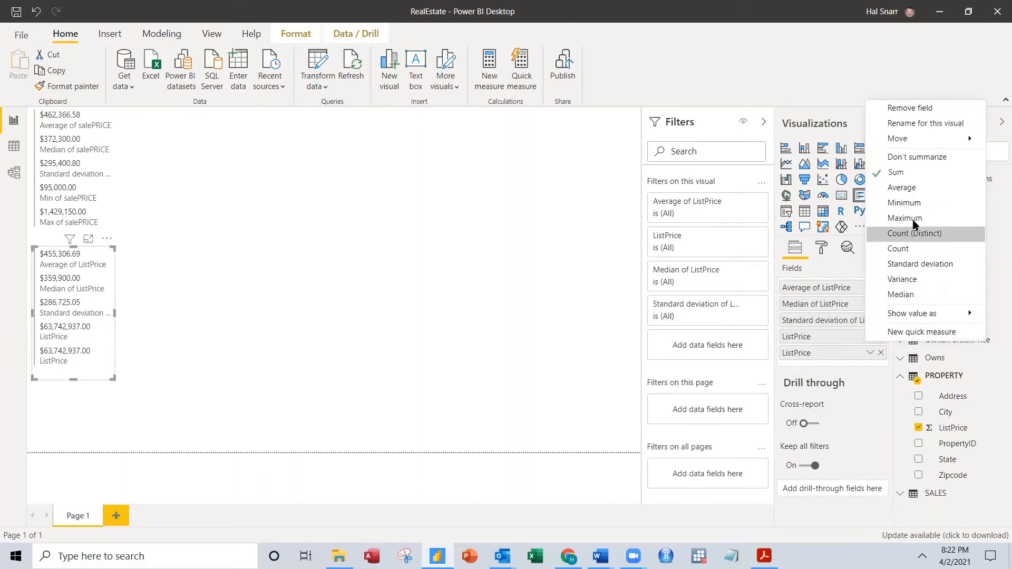
{"action": "left_click", "coordinate": [916, 203]}
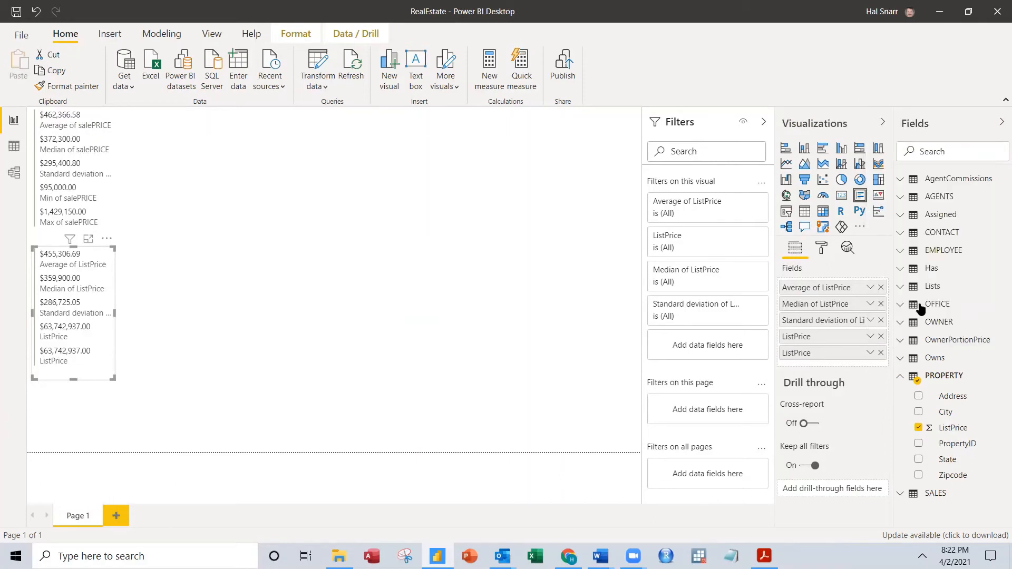
{"action": "left_click", "coordinate": [870, 352]}
{"action": "left_click", "coordinate": [922, 237]}
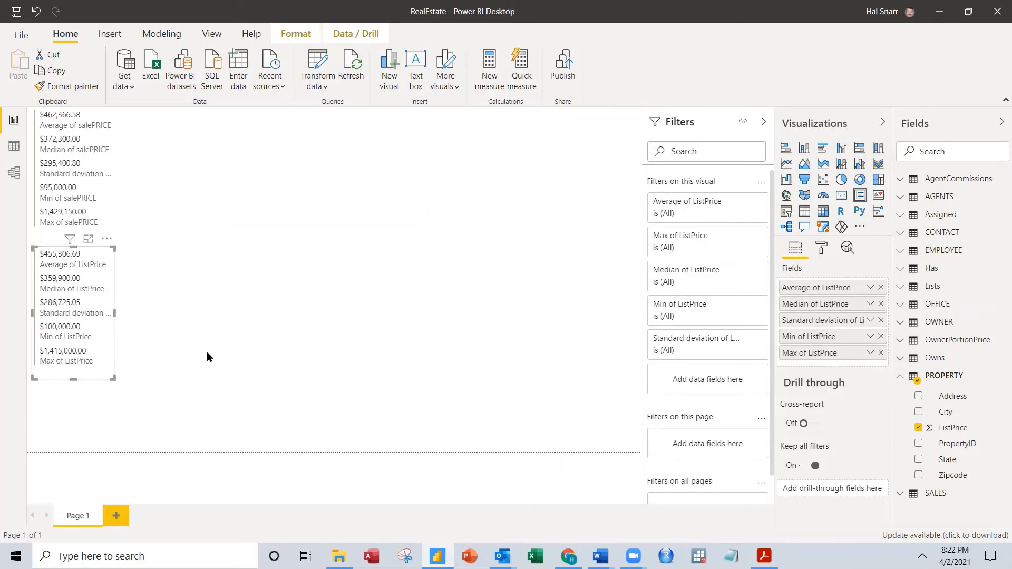
{"action": "left_click", "coordinate": [219, 353]}
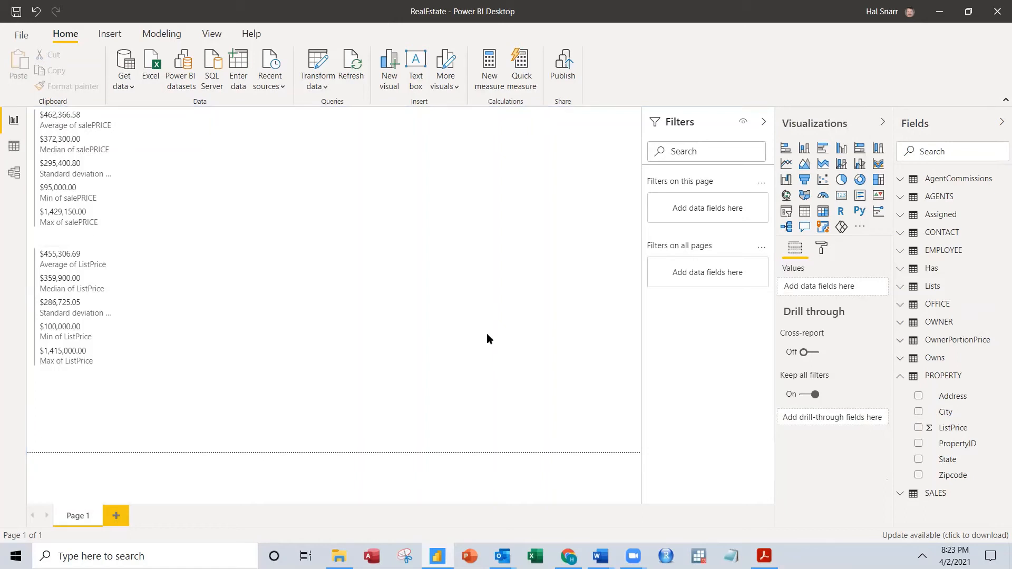
Add a stacked bar chart, place it beside the sale price card, and enlarge it to about the card's height
{"action": "left_click", "coordinate": [786, 148]}
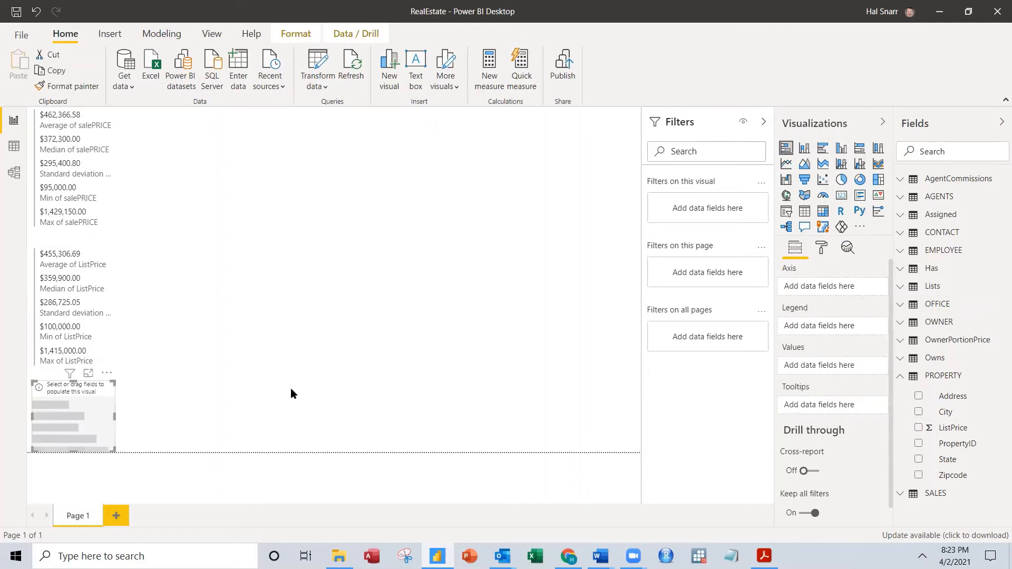
{"action": "left_click_drag", "start_coordinate": [62, 403], "coordinate": [146, 129]}
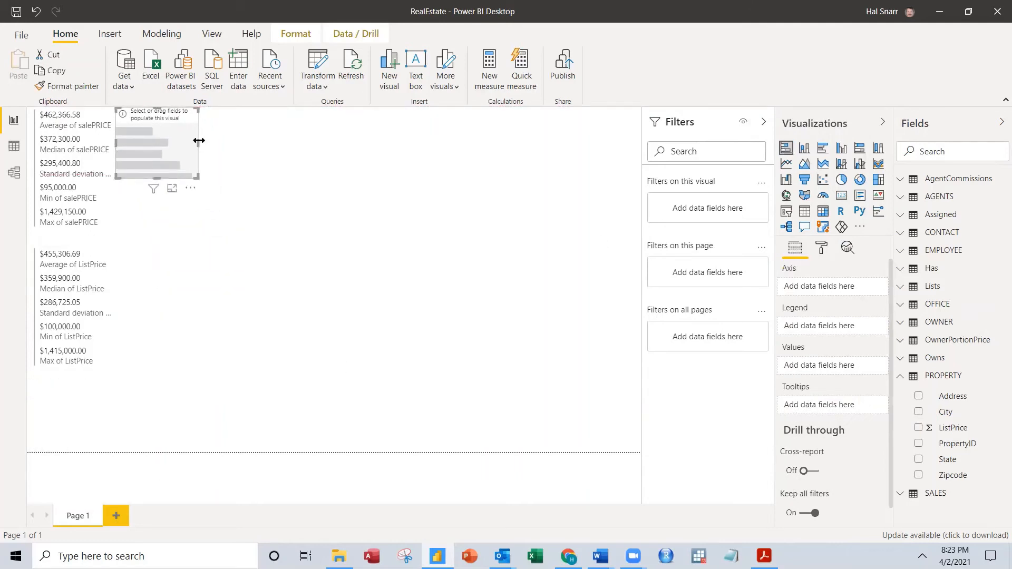
{"action": "left_click_drag", "start_coordinate": [196, 143], "coordinate": [251, 142]}
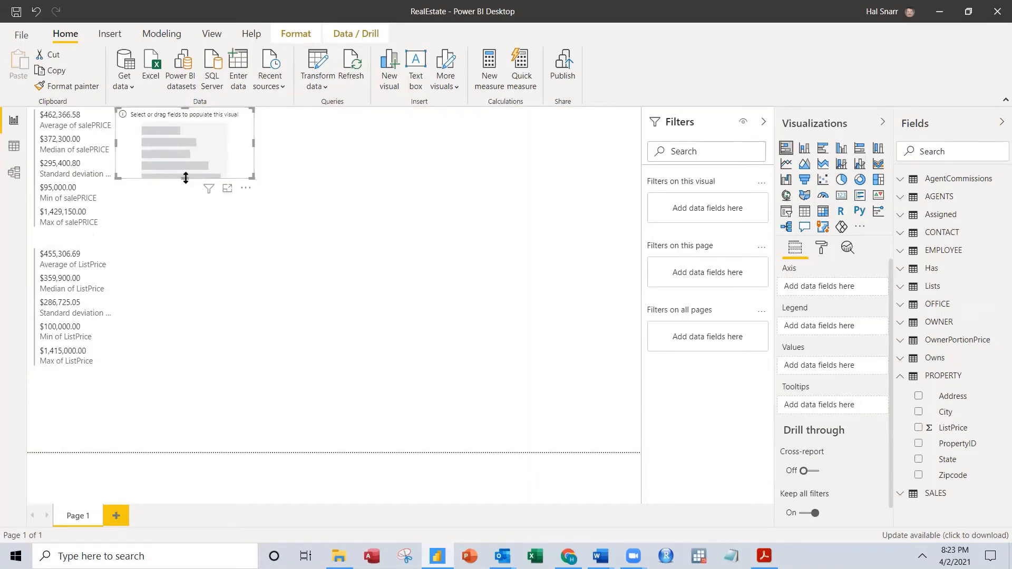
{"action": "left_click_drag", "start_coordinate": [185, 178], "coordinate": [180, 247]}
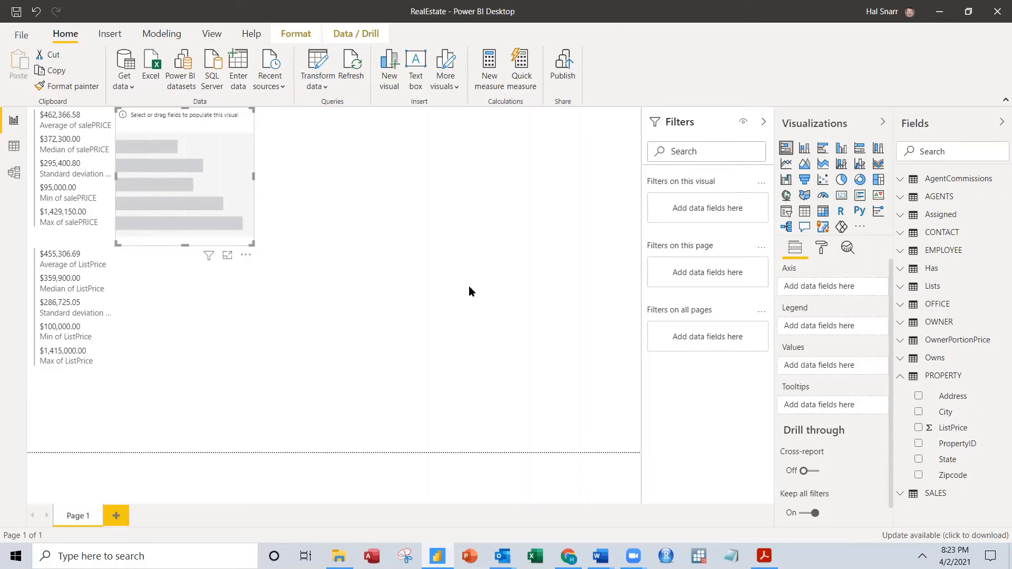
Examine how AGENTS, SALES and AgentCommissions are related in the data model and return to the report page
{"action": "left_click", "coordinate": [16, 176]}
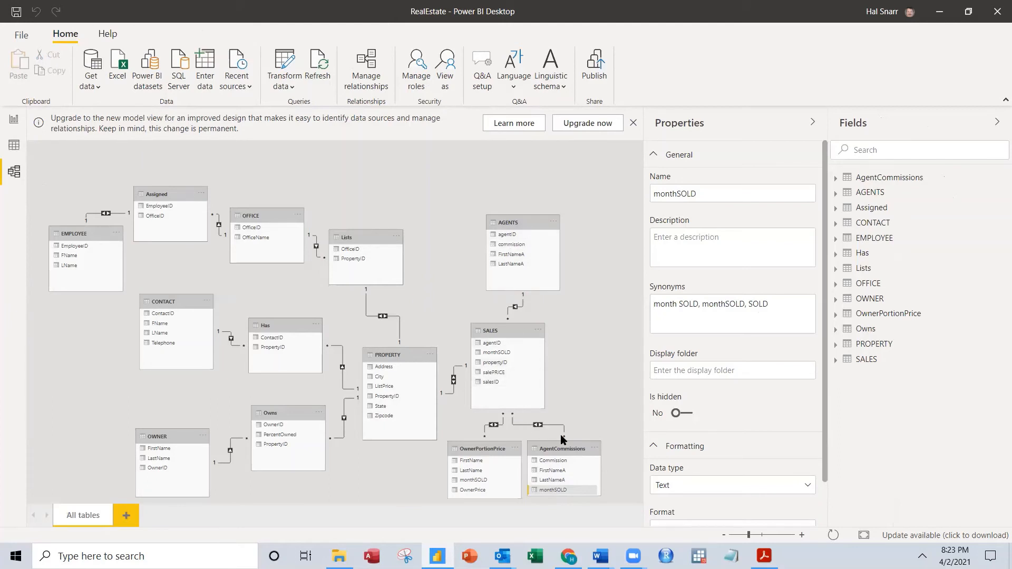
{"action": "mouse_move", "coordinate": [538, 425]}
{"action": "left_click", "coordinate": [513, 264]}
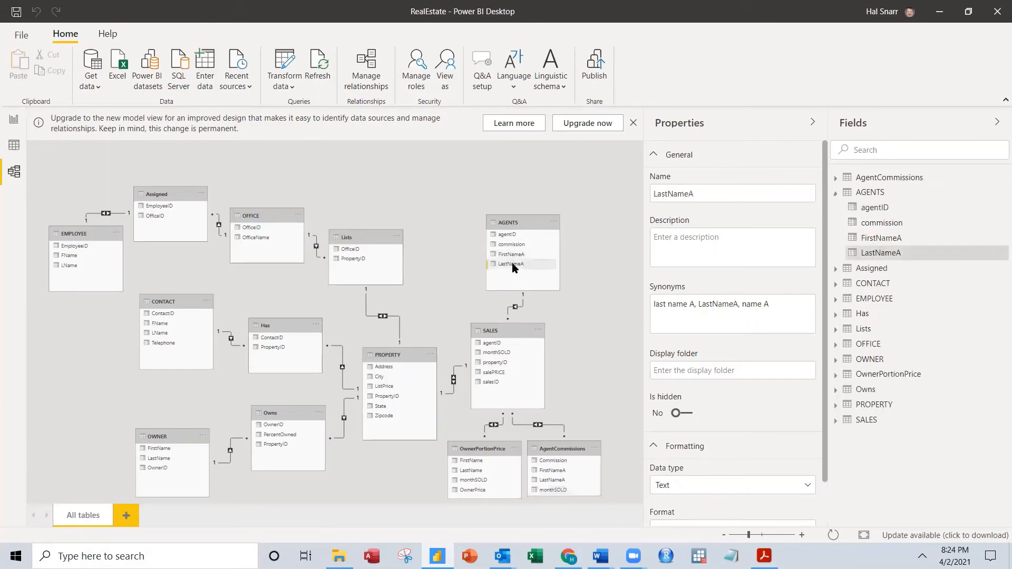
{"action": "left_click", "coordinate": [492, 373]}
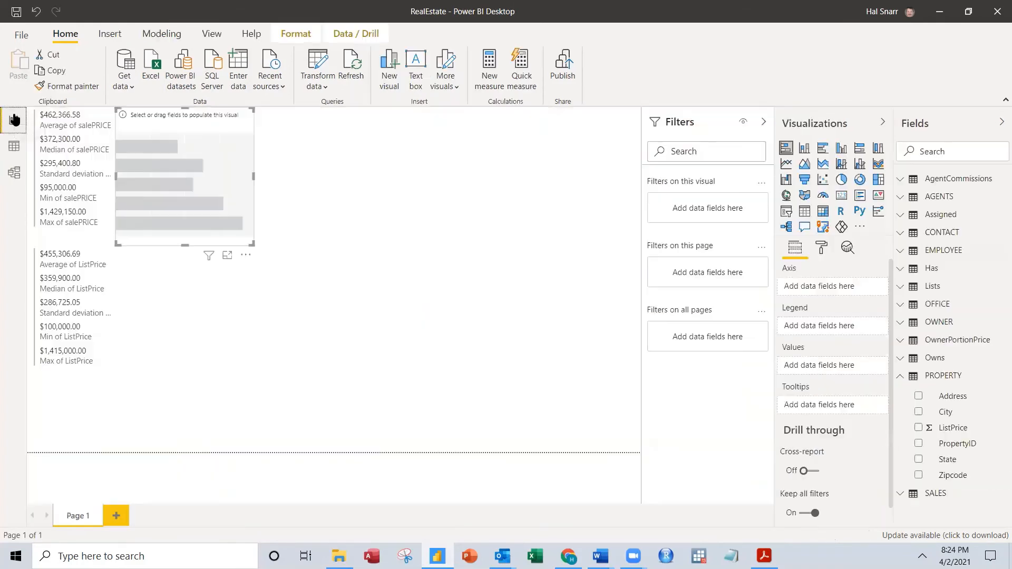
{"action": "left_click", "coordinate": [15, 119]}
Fill the bar chart with LastNameA from AgentCommissions as the axis and salePRICE from SALES as the values
{"action": "left_click", "coordinate": [903, 376]}
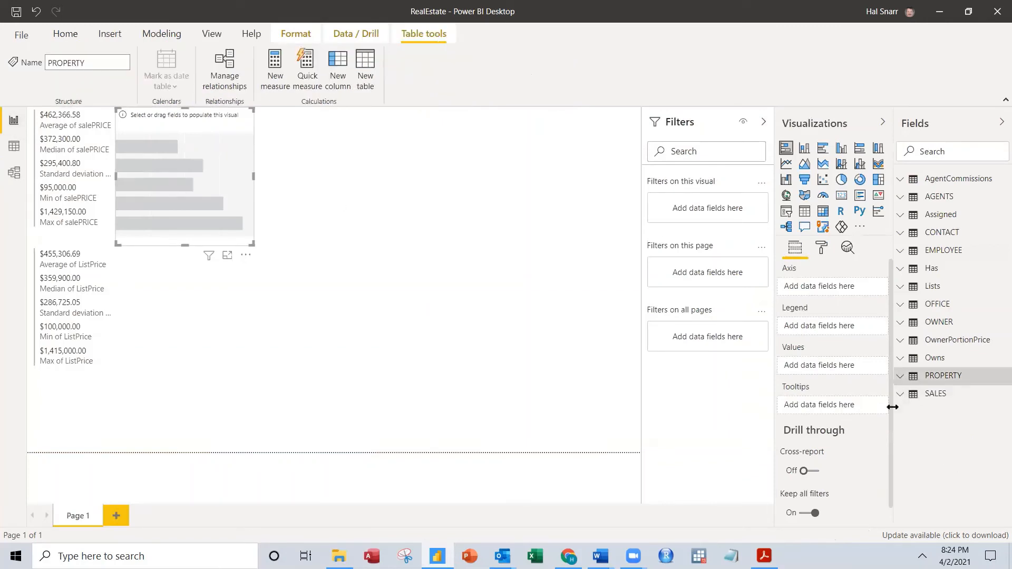
{"action": "left_click", "coordinate": [902, 396]}
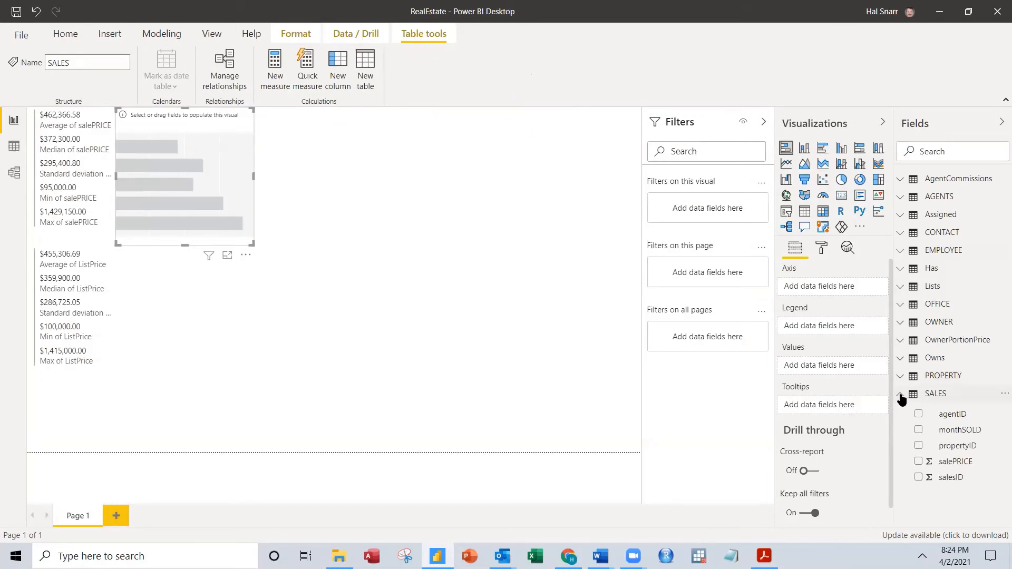
{"action": "left_click", "coordinate": [902, 181]}
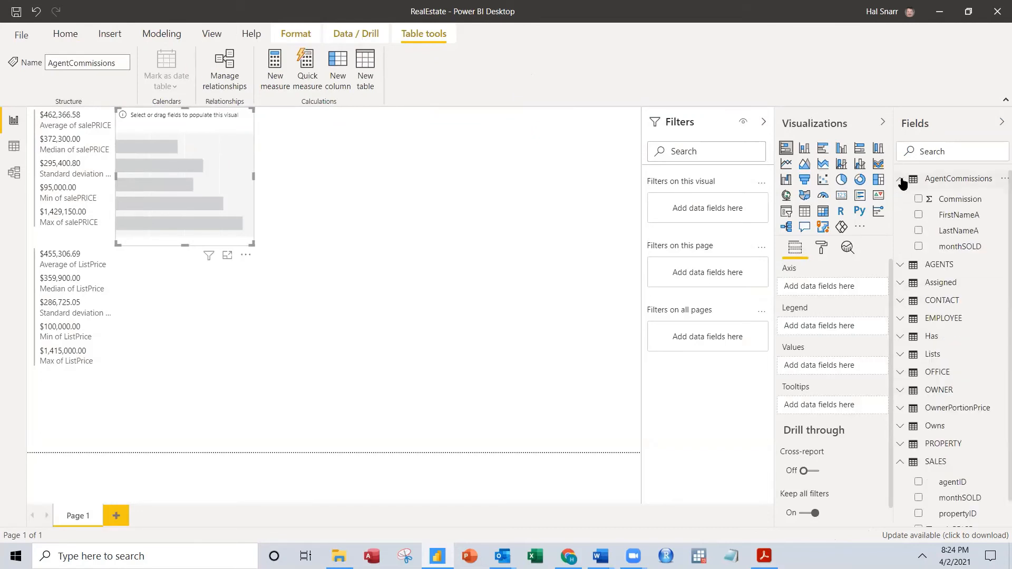
{"action": "left_click", "coordinate": [949, 232]}
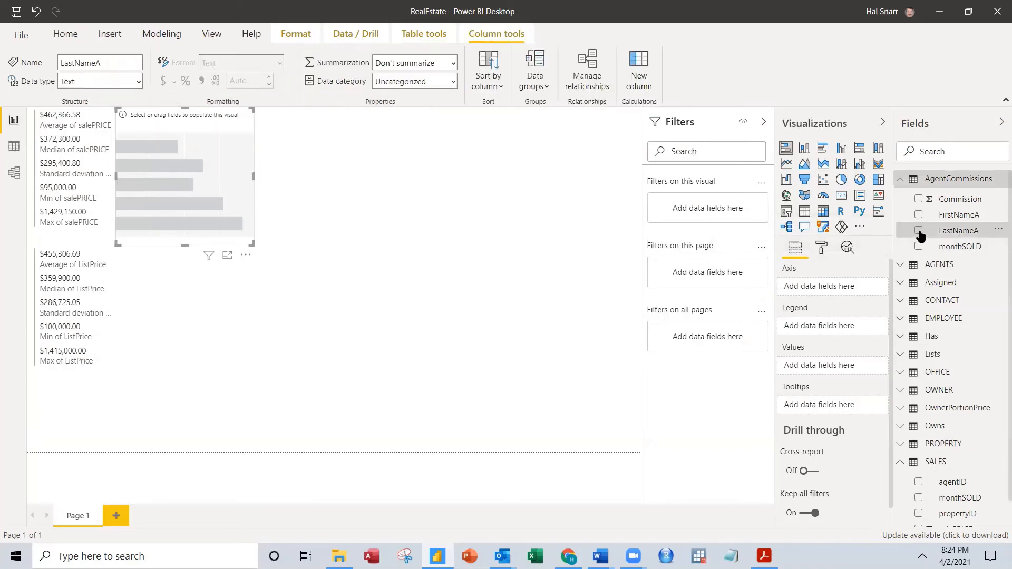
{"action": "left_click", "coordinate": [919, 231]}
{"action": "scroll", "coordinate": [923, 274], "scroll_direction": "down", "scroll_amount": 1}
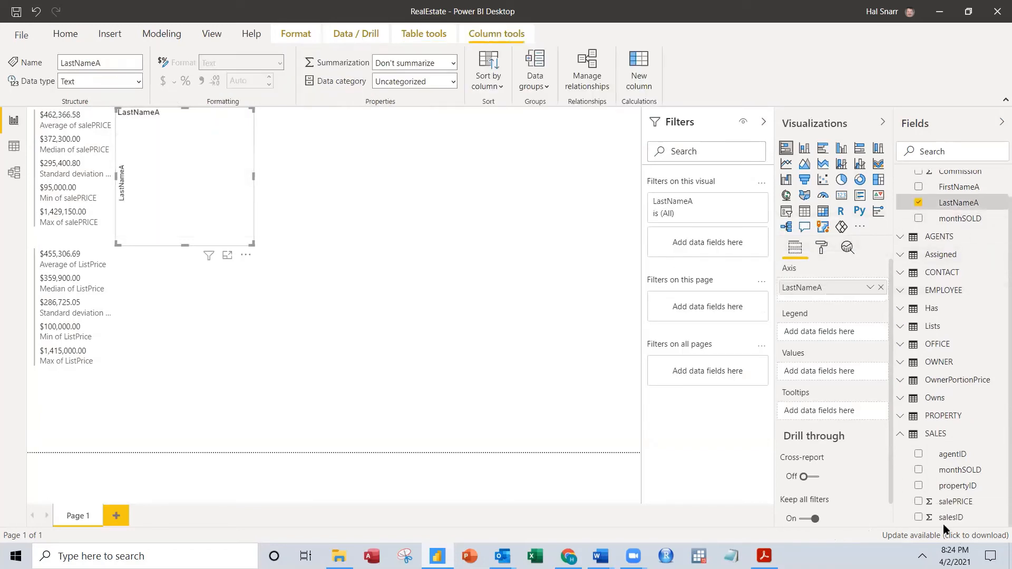
{"action": "left_click", "coordinate": [918, 501]}
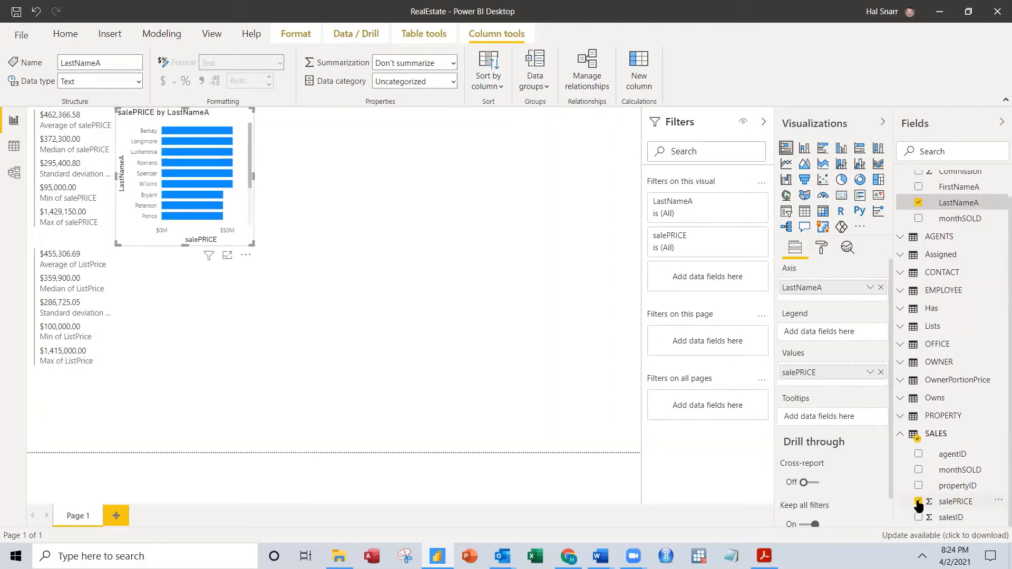
{"action": "left_click", "coordinate": [265, 175]}
{"action": "left_click", "coordinate": [251, 177]}
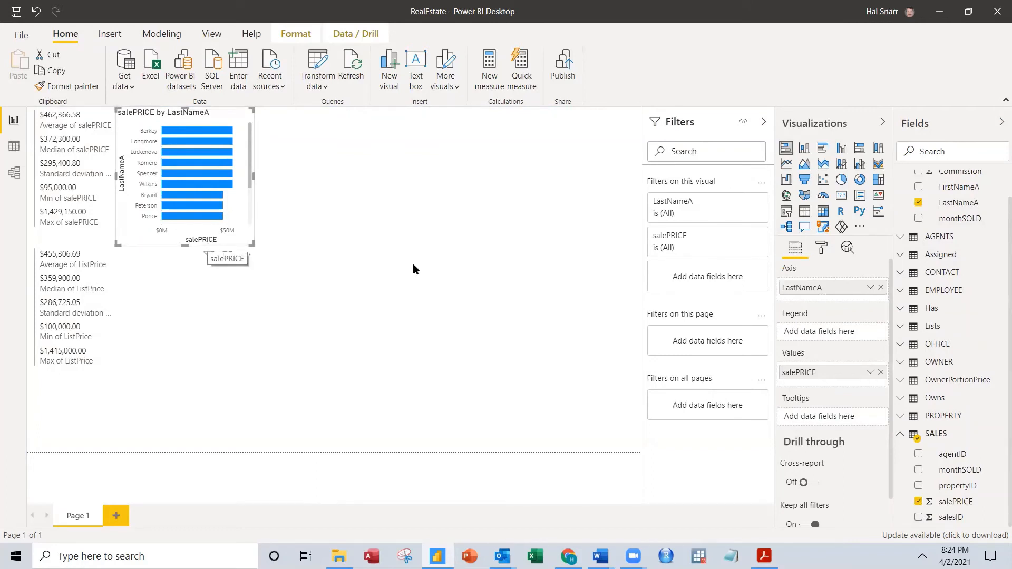
Replace the bar chart's AgentCommissions LastNameA axis field with FirstNameA from the AGENTS table
{"action": "left_click", "coordinate": [919, 203]}
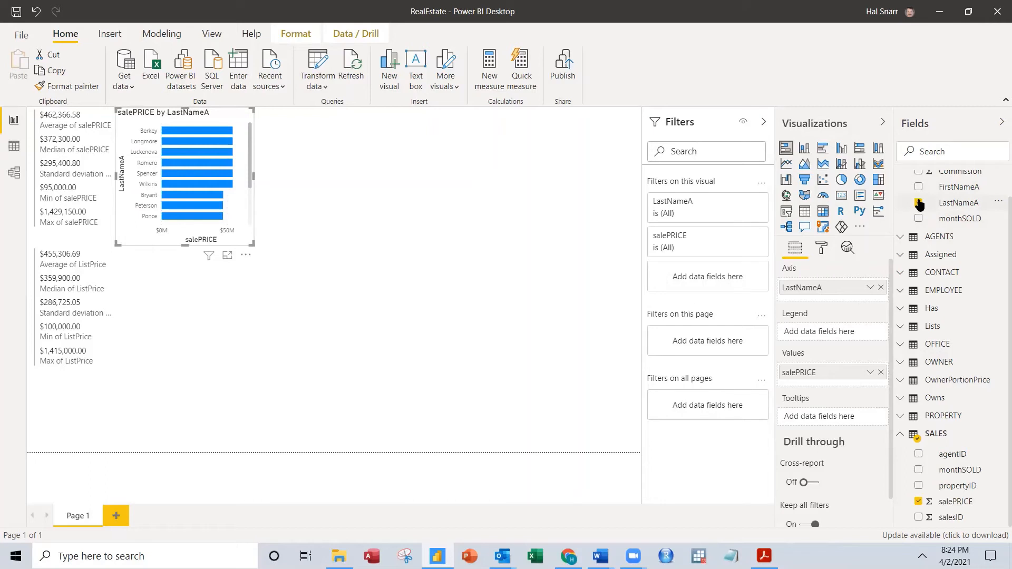
{"action": "left_click", "coordinate": [902, 236]}
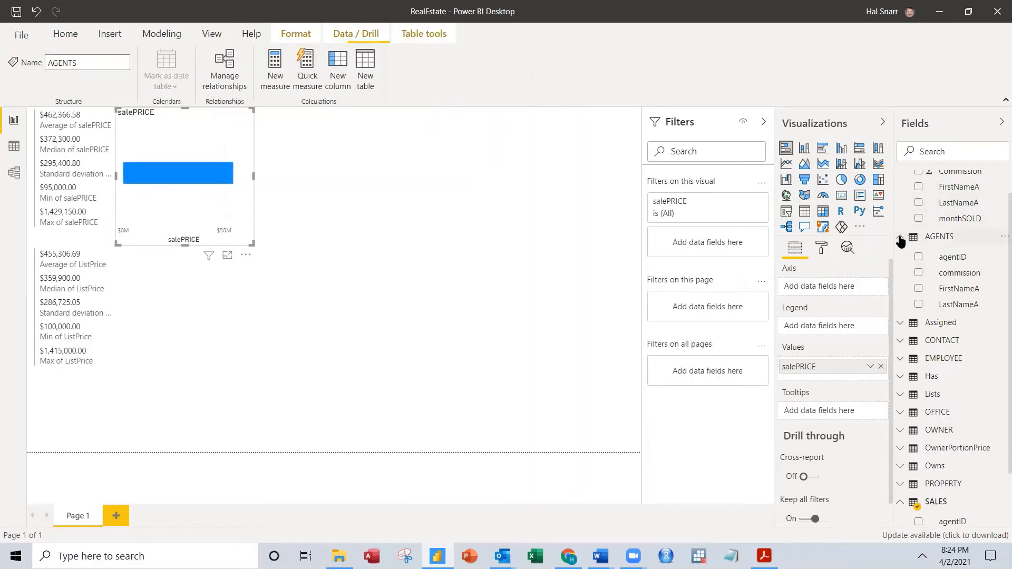
{"action": "left_click", "coordinate": [918, 288]}
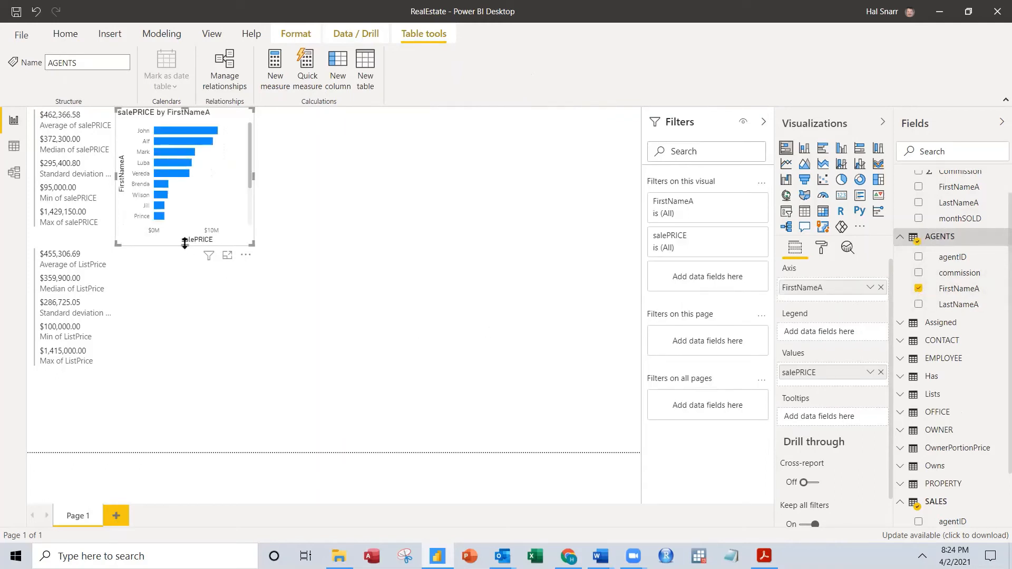
Extend the bar chart's height to fit every agent and replace its FirstNameA axis field with LastNameA from AGENTS
{"action": "left_click_drag", "start_coordinate": [185, 245], "coordinate": [188, 287]}
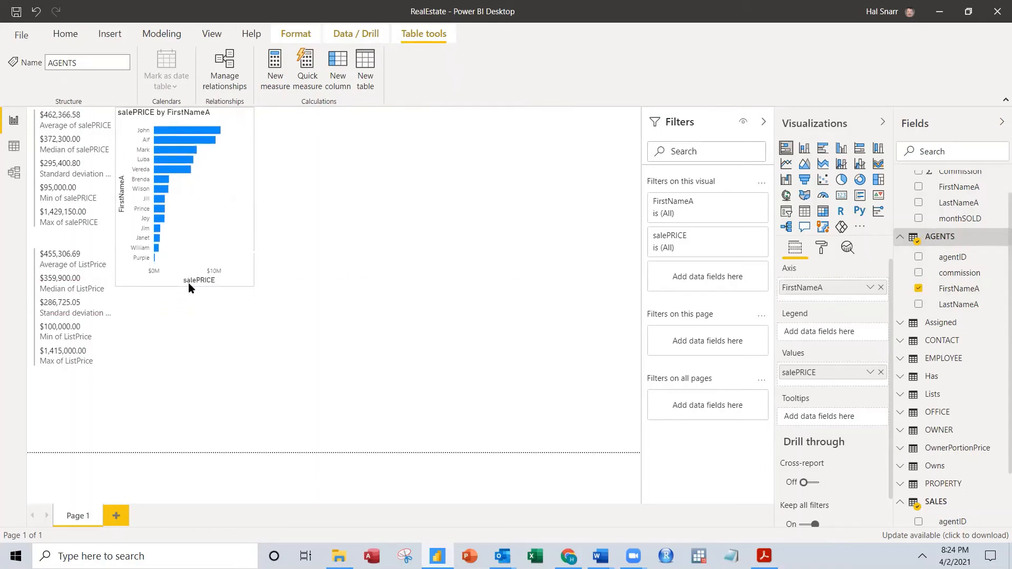
{"action": "left_click", "coordinate": [420, 314]}
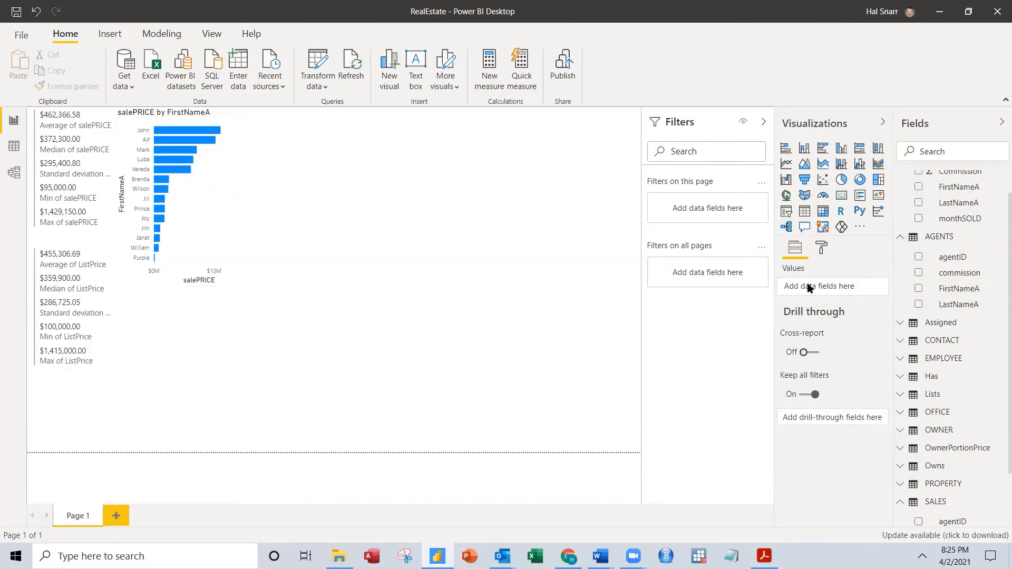
{"action": "scroll", "coordinate": [909, 316], "scroll_direction": "up", "scroll_amount": 1}
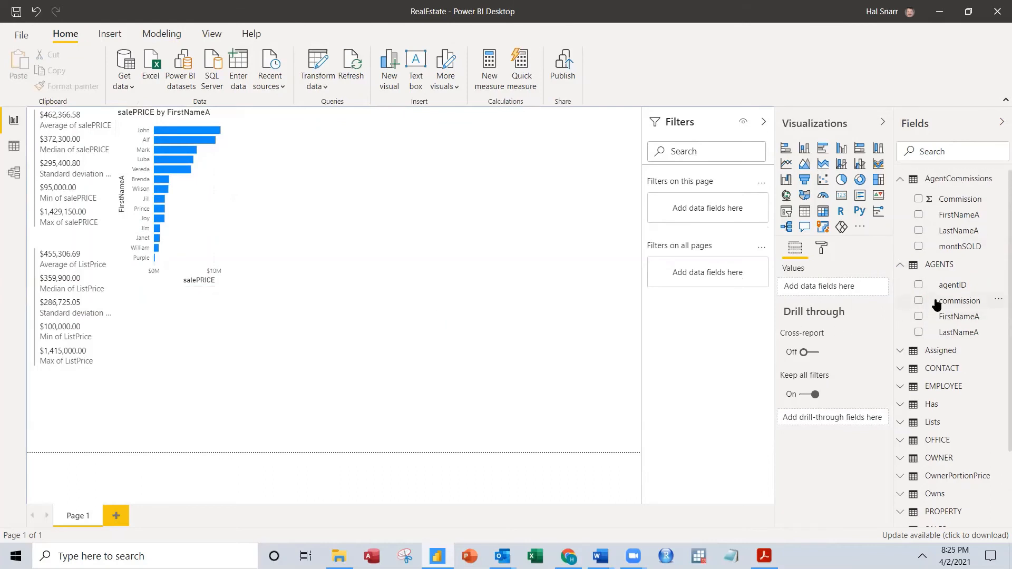
{"action": "left_click", "coordinate": [195, 222]}
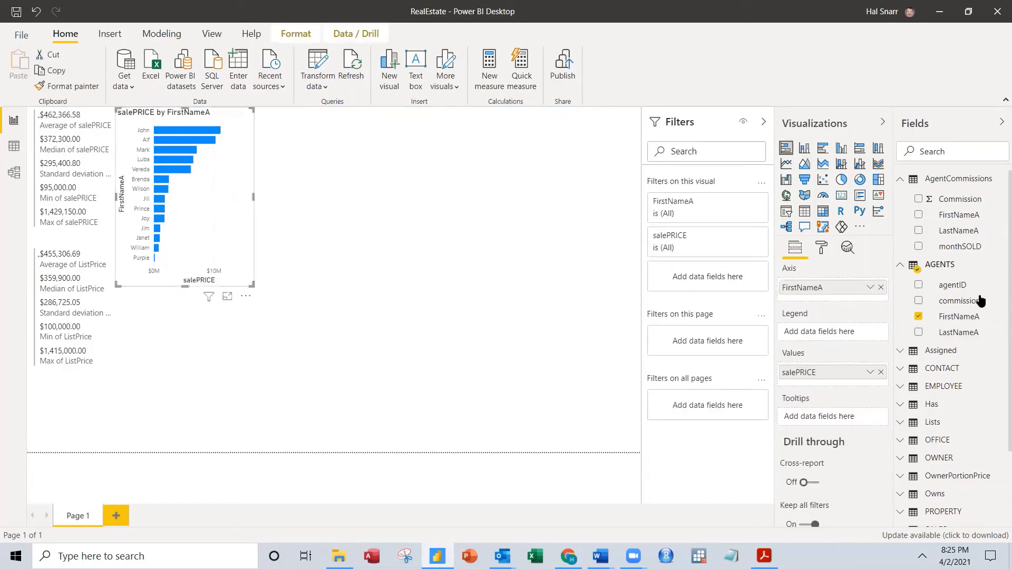
{"action": "left_click", "coordinate": [918, 316]}
{"action": "left_click", "coordinate": [920, 332]}
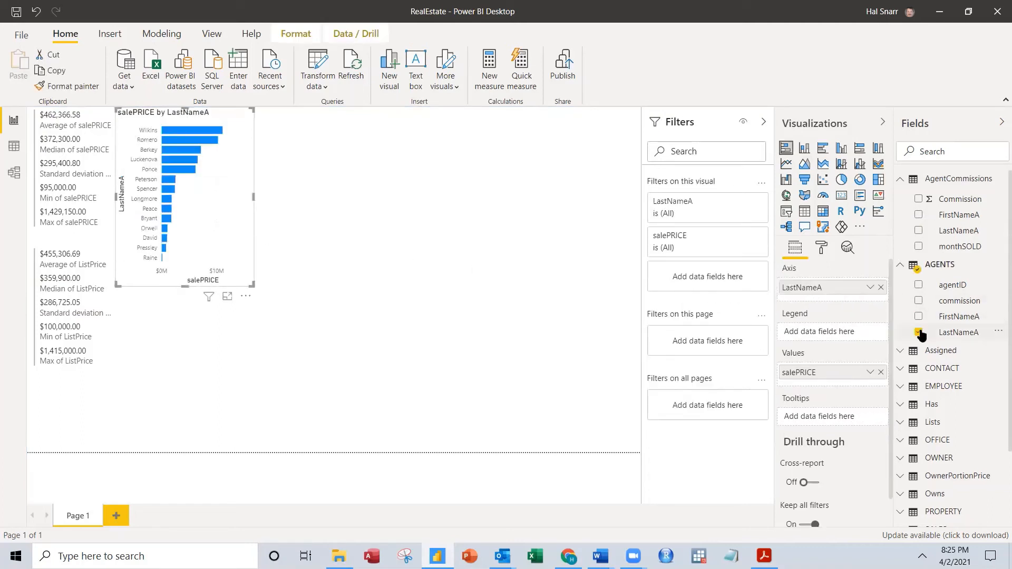
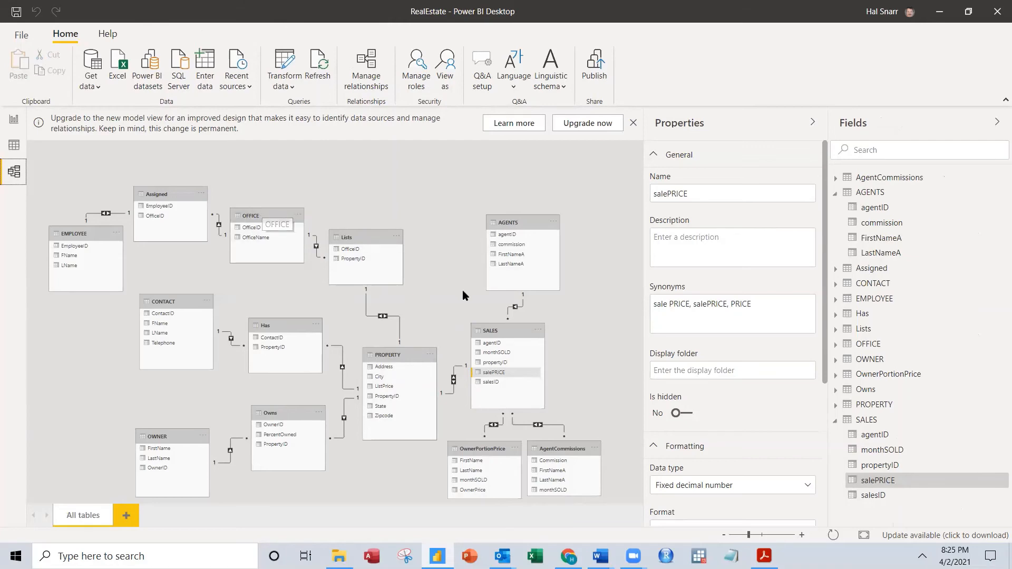
Return to the report page, collapse the AGENTS and AgentCommissions field lists, and expand the OFFICE fields
{"action": "left_click", "coordinate": [14, 120]}
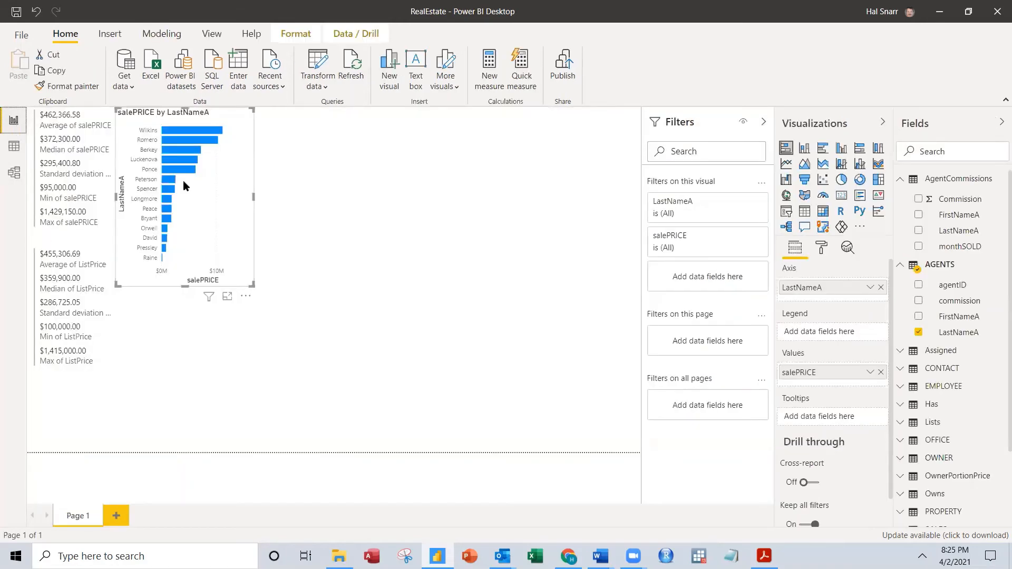
{"action": "left_click", "coordinate": [900, 266]}
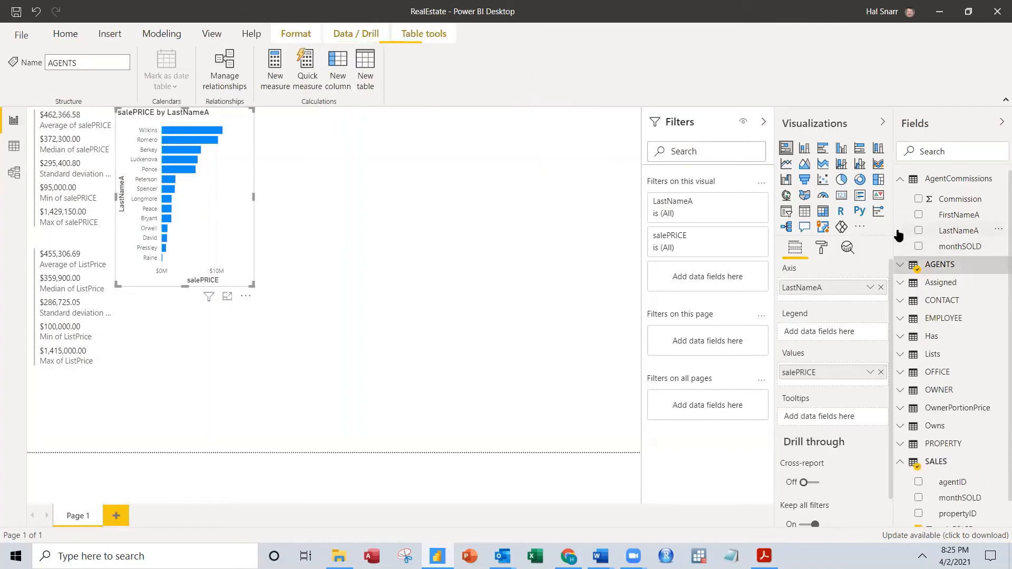
{"action": "left_click", "coordinate": [900, 179]}
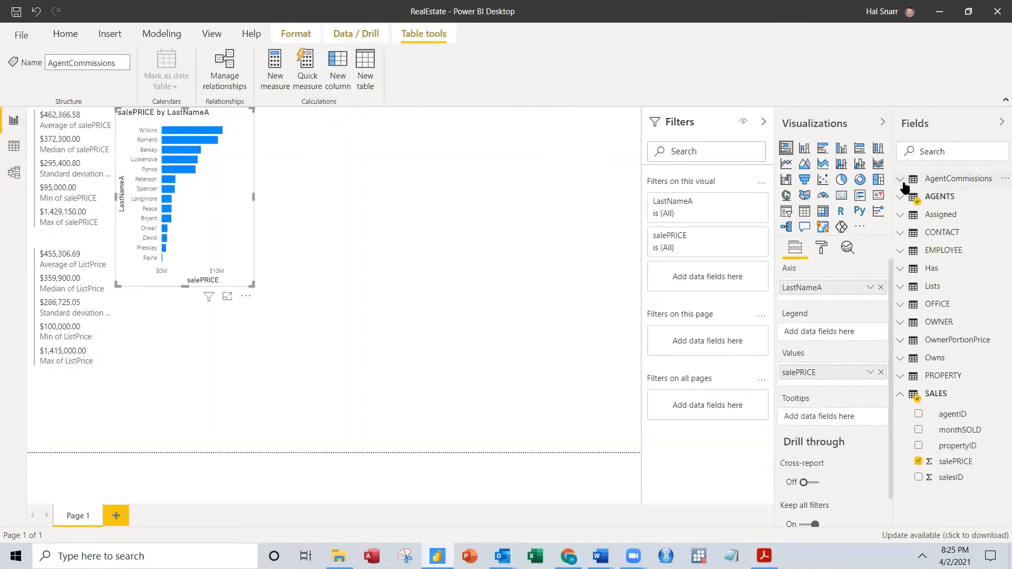
{"action": "left_click", "coordinate": [900, 306]}
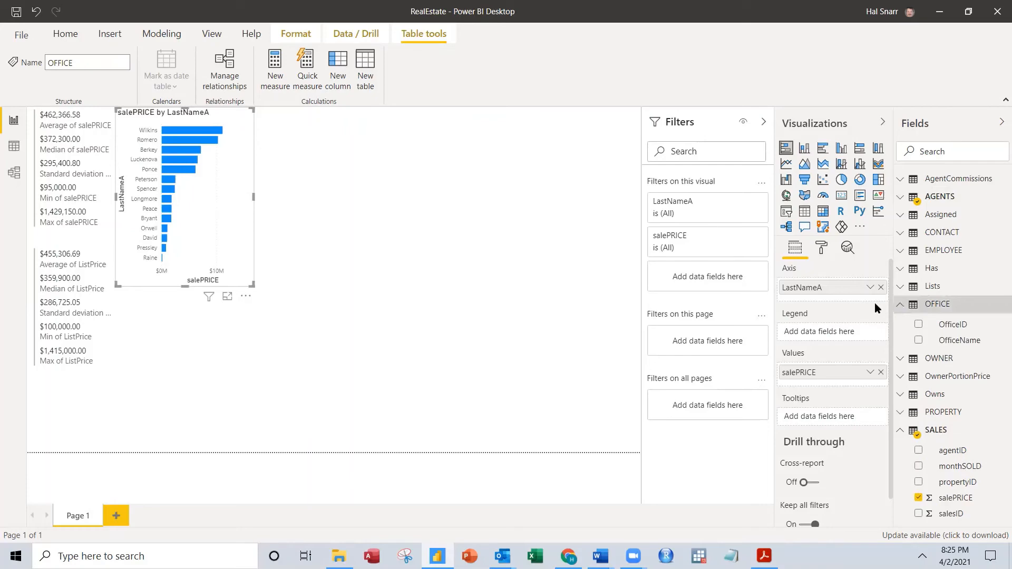
Examine how OfficeName in OFFICE connects to salePRICE in SALES in the data model and return to the report page
{"action": "left_click", "coordinate": [14, 172]}
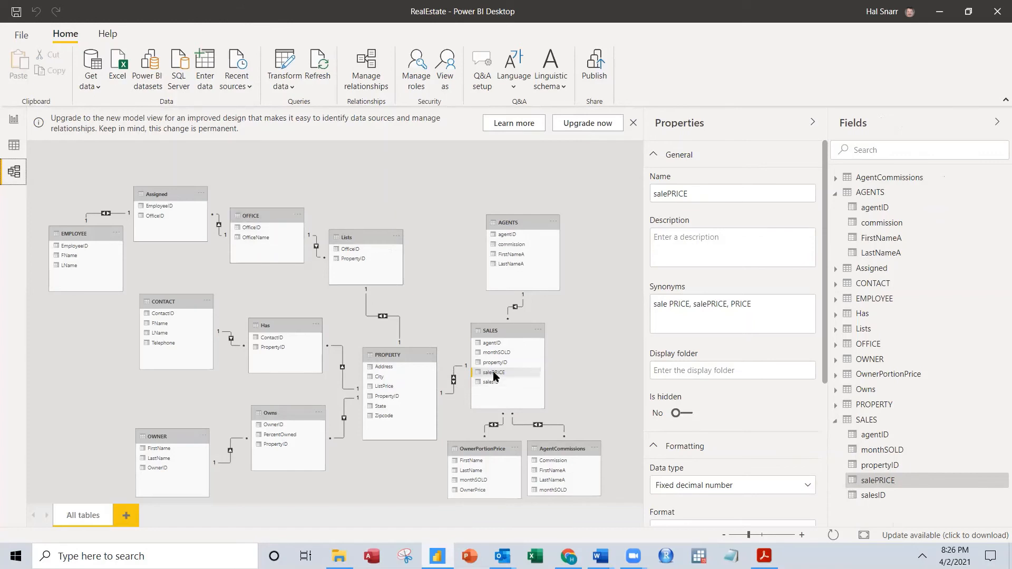
{"action": "left_click", "coordinate": [258, 237]}
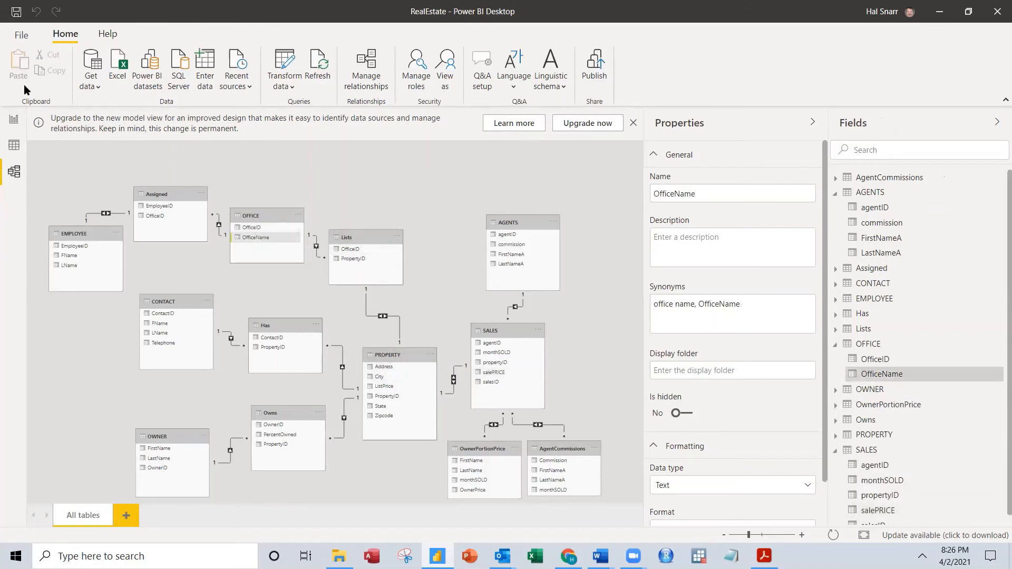
{"action": "left_click", "coordinate": [16, 119]}
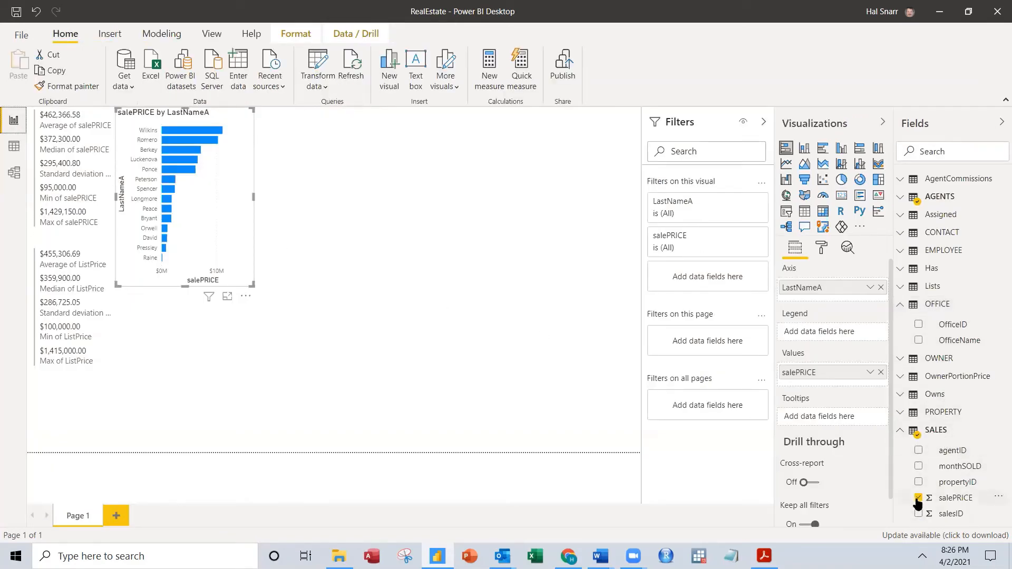
Add a second stacked bar chart with salePRICE from SALES as values and OfficeName from OFFICE as axis, aligned with the first chart's lower edge
{"action": "left_click", "coordinate": [410, 205]}
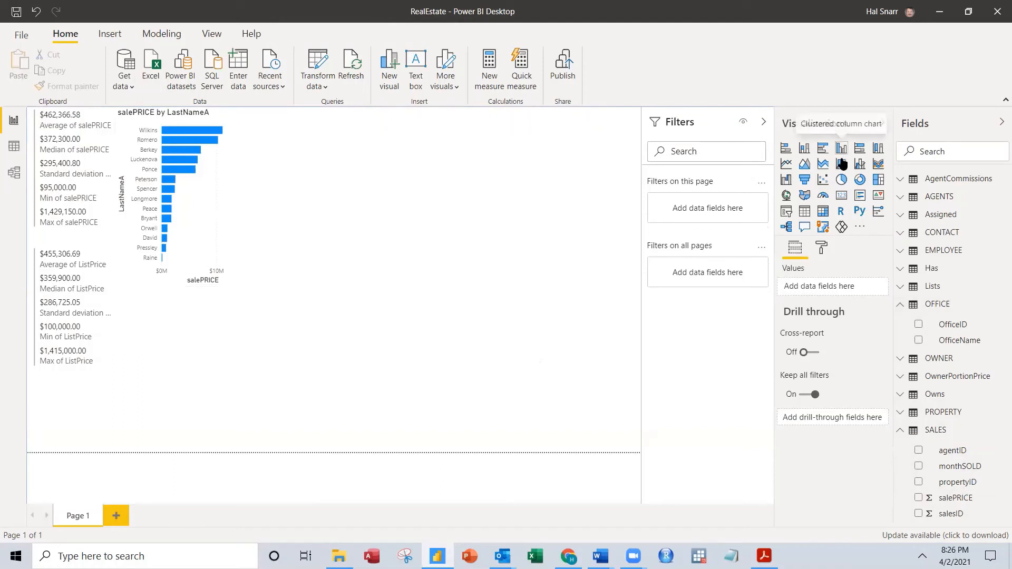
{"action": "left_click", "coordinate": [214, 182]}
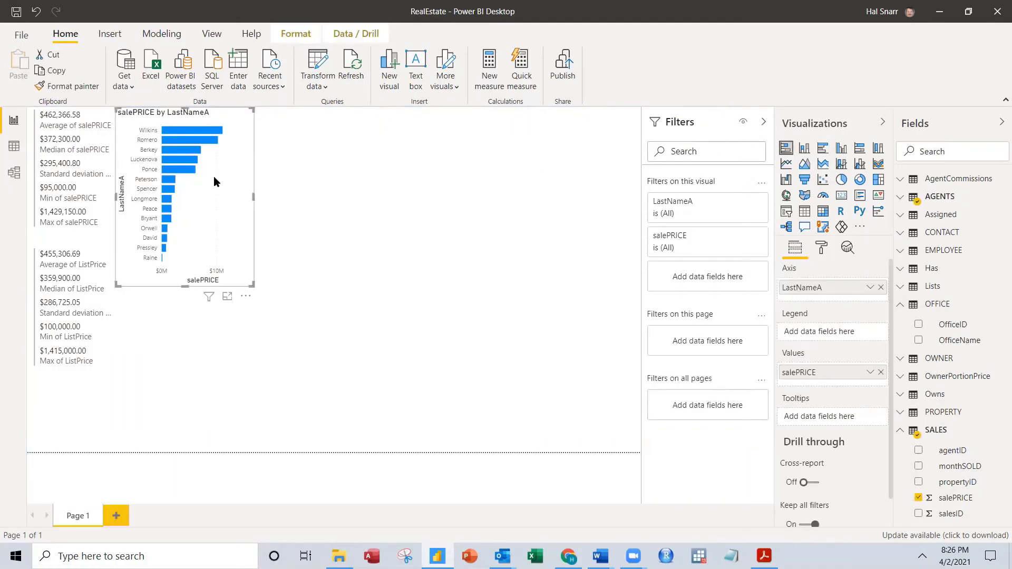
{"action": "left_click", "coordinate": [415, 182]}
{"action": "left_click", "coordinate": [786, 149]}
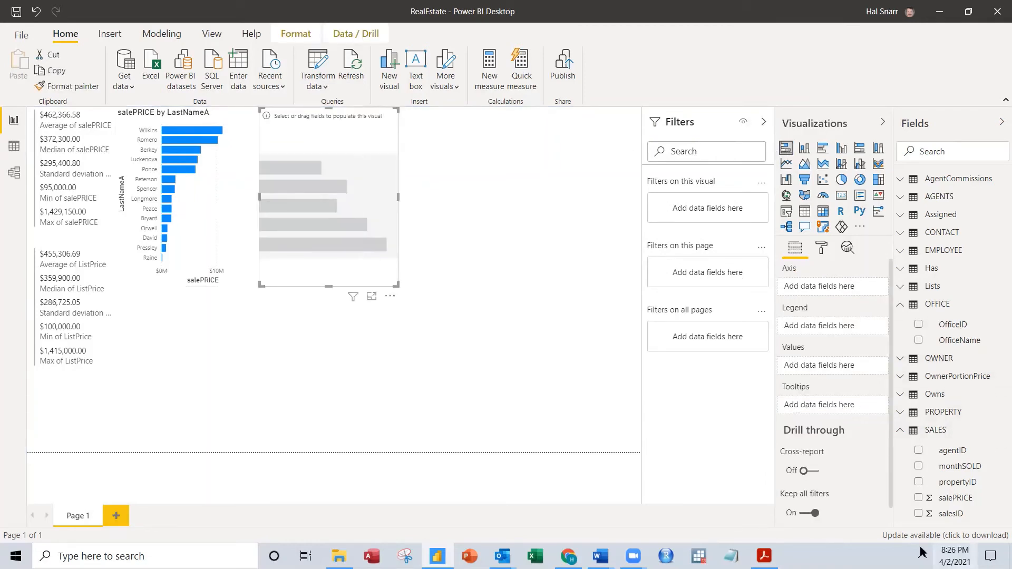
{"action": "left_click", "coordinate": [918, 498]}
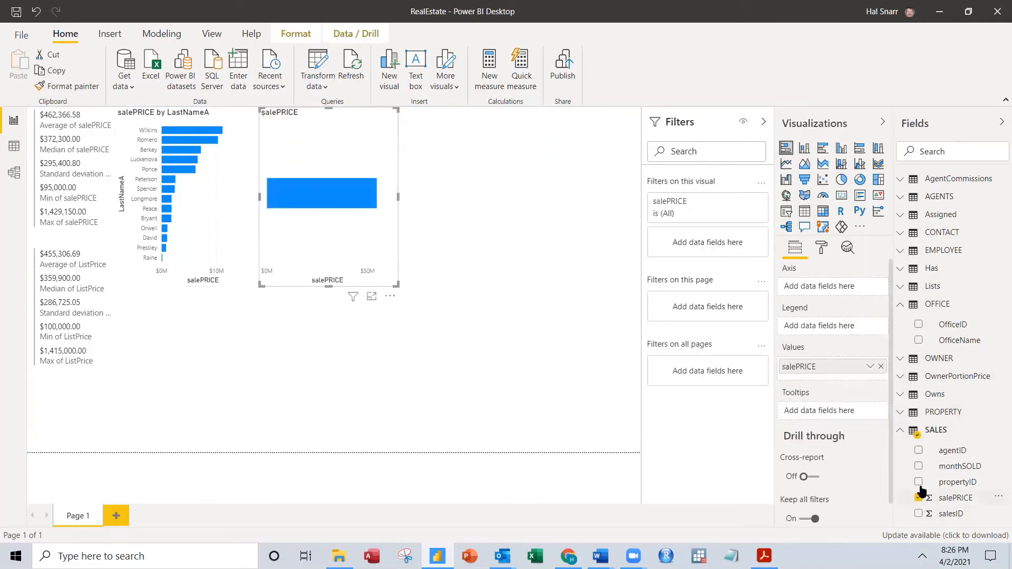
{"action": "left_click", "coordinate": [919, 340]}
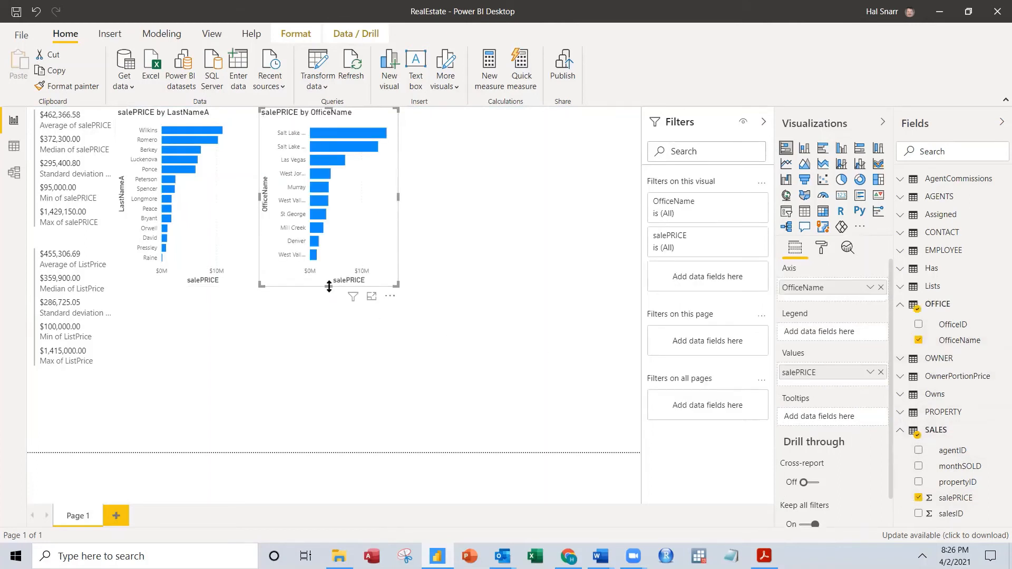
{"action": "mouse_move", "coordinate": [328, 287]}
{"action": "left_mouse_down"}
{"action": "mouse_move", "coordinate": [328, 316]}
{"action": "mouse_move", "coordinate": [331, 286]}
{"action": "left_mouse_up"}
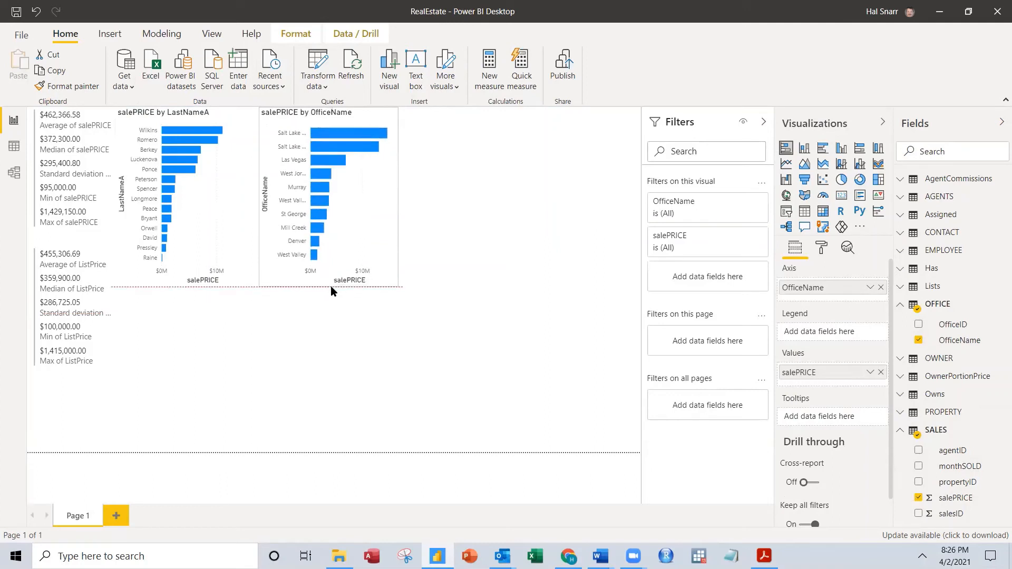
{"action": "left_click", "coordinate": [412, 364]}
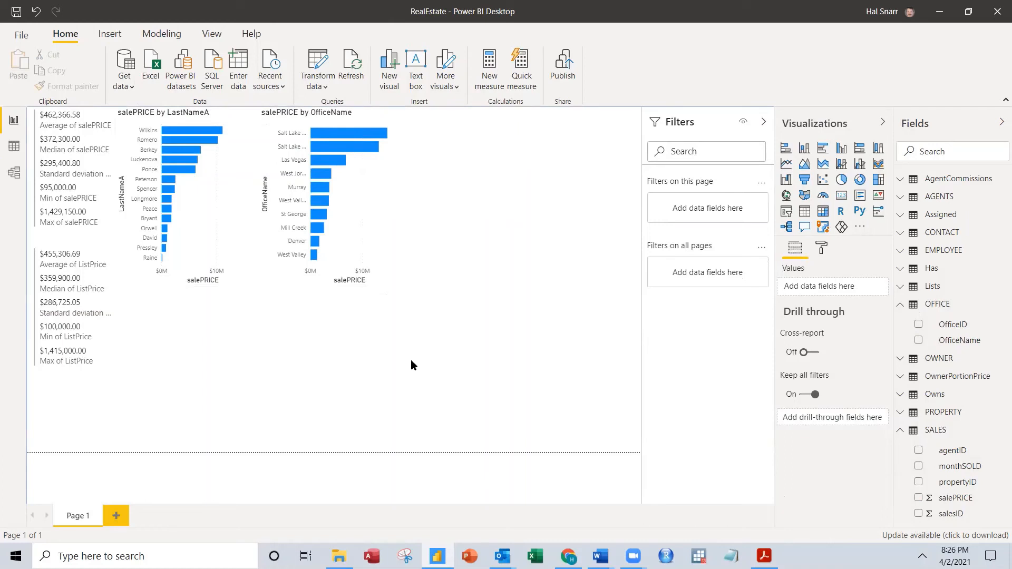
Widen the OfficeName sales chart to give the long office names more room
{"action": "left_click", "coordinate": [396, 215]}
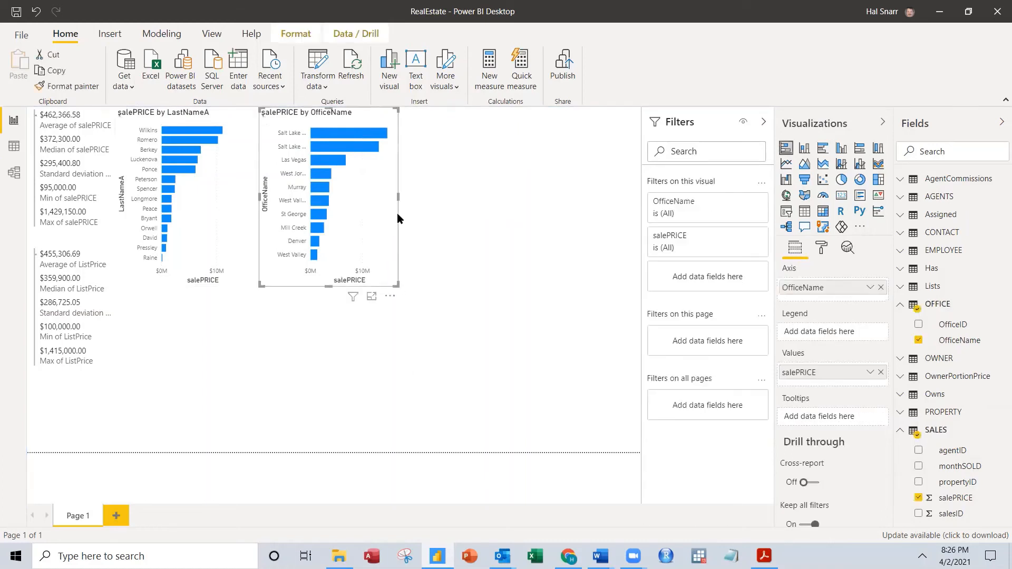
{"action": "left_click_drag", "start_coordinate": [398, 197], "coordinate": [464, 206]}
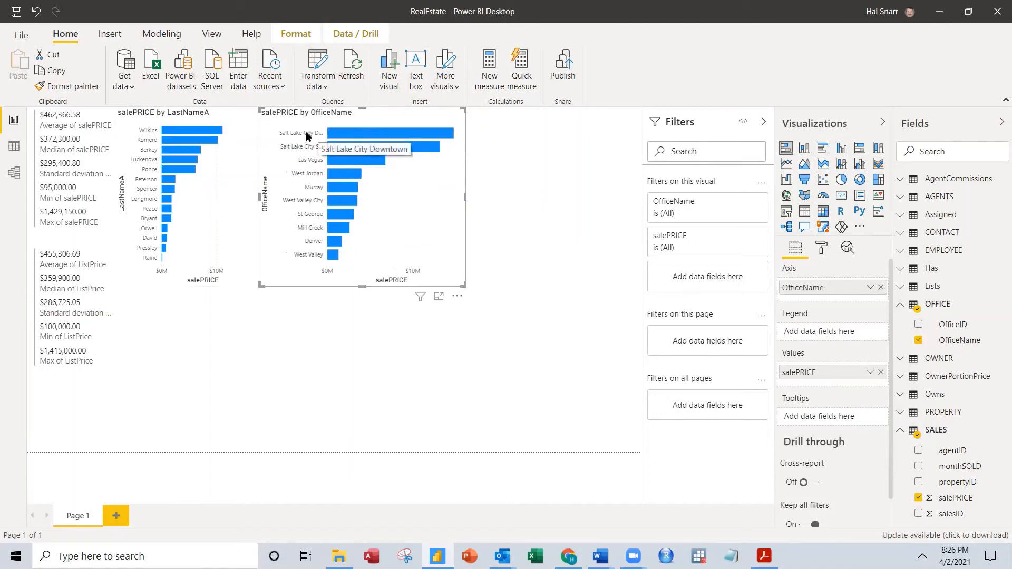
{"action": "left_click", "coordinate": [313, 325]}
Widen the LastNameA sales chart beside the sale price card and shift the OfficeName chart over so the two sit side by side
{"action": "left_click", "coordinate": [230, 220]}
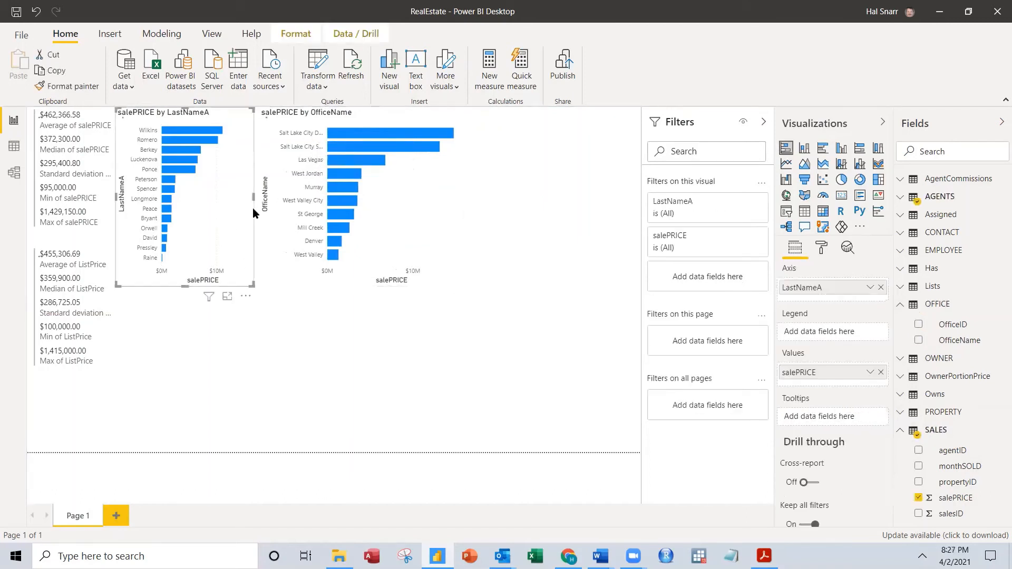
{"action": "left_click_drag", "start_coordinate": [256, 196], "coordinate": [391, 412]}
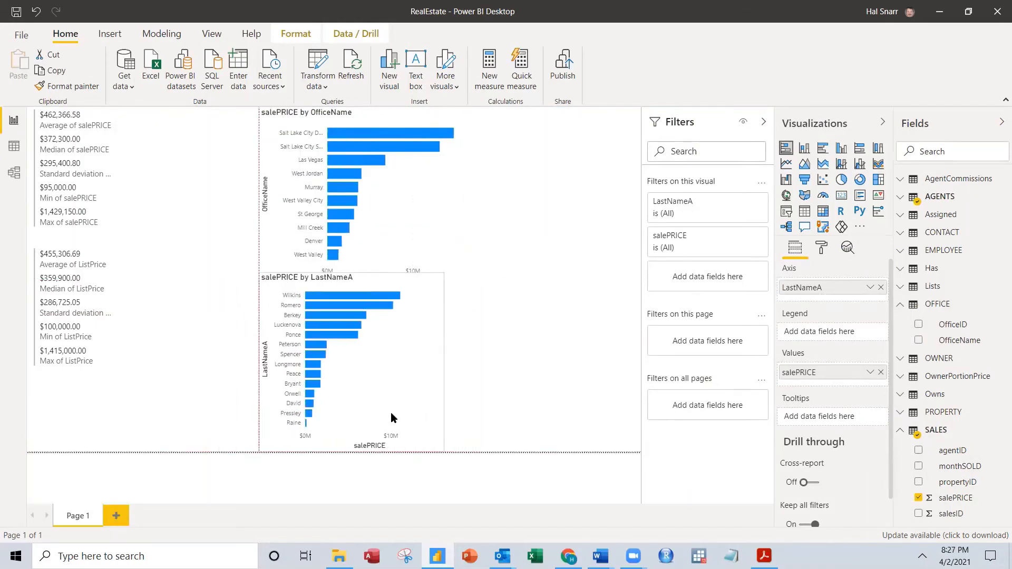
{"action": "left_click_drag", "start_coordinate": [443, 360], "coordinate": [273, 193]}
{"action": "left_click_drag", "start_coordinate": [448, 235], "coordinate": [502, 236]}
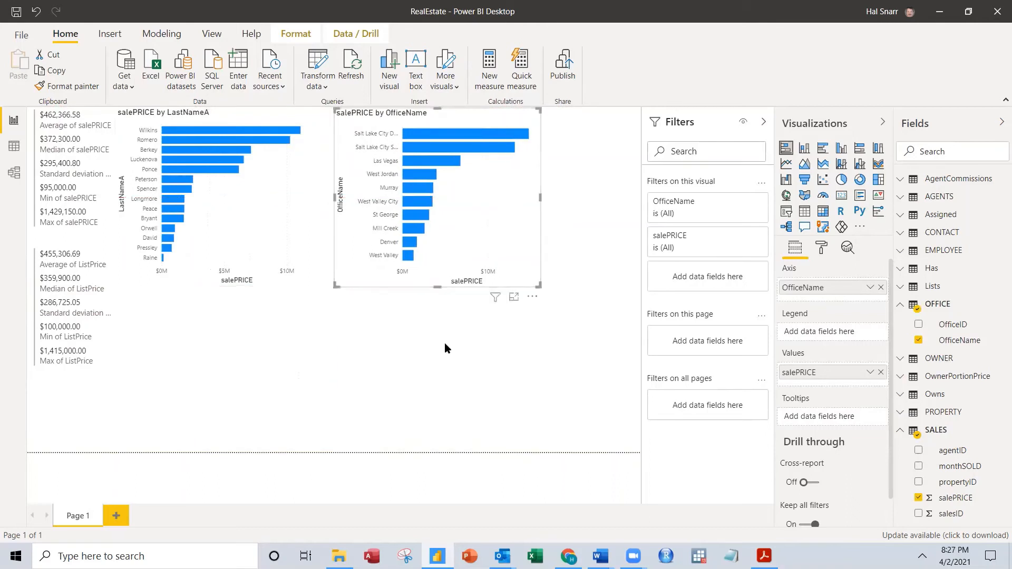
{"action": "left_click", "coordinate": [440, 361]}
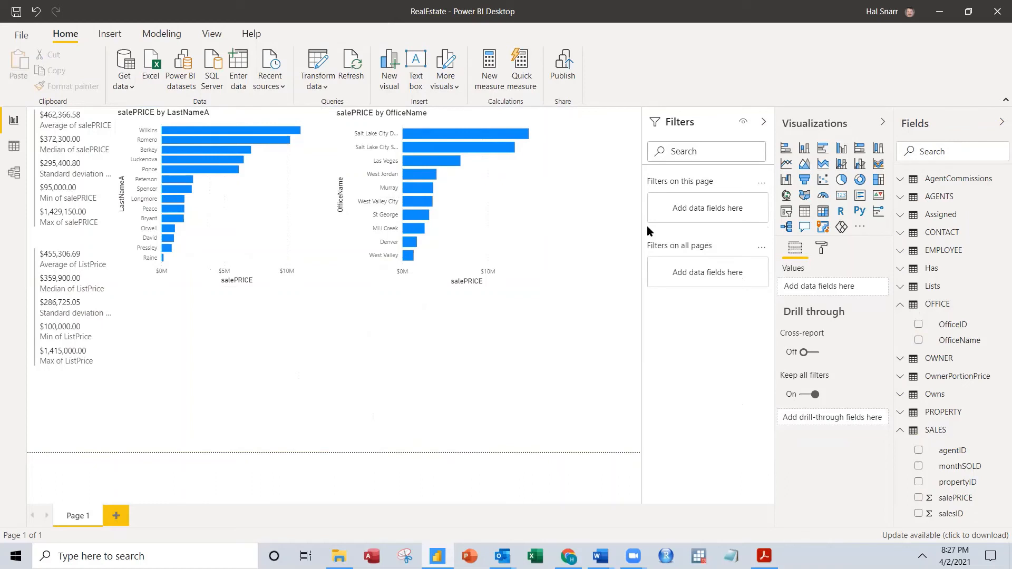
Add a map visual below the LastNameA sales chart and resize it to about that chart's width, between the chart and the page's lower edge
{"action": "left_click", "coordinate": [786, 197]}
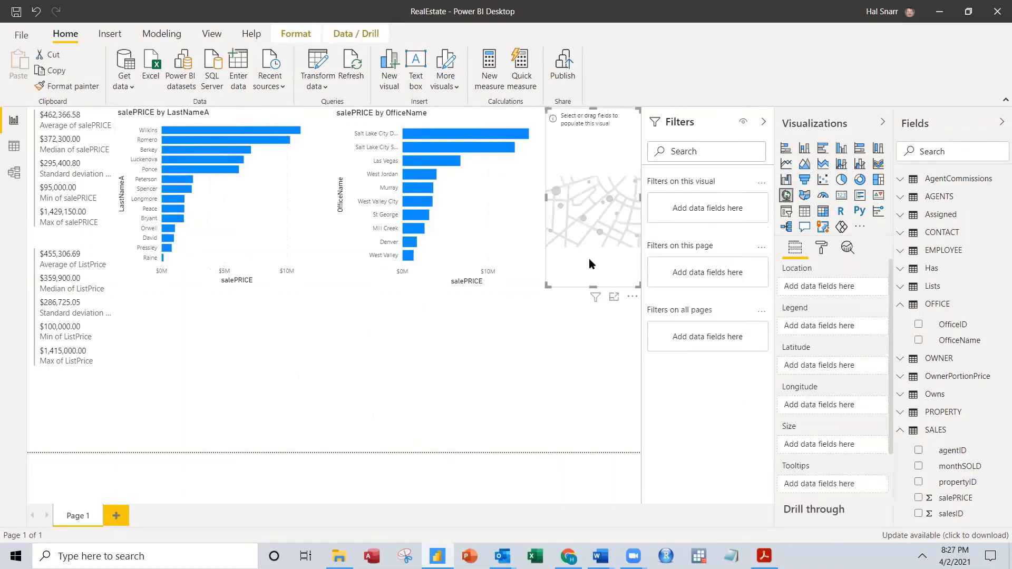
{"action": "left_click_drag", "start_coordinate": [580, 253], "coordinate": [160, 469]}
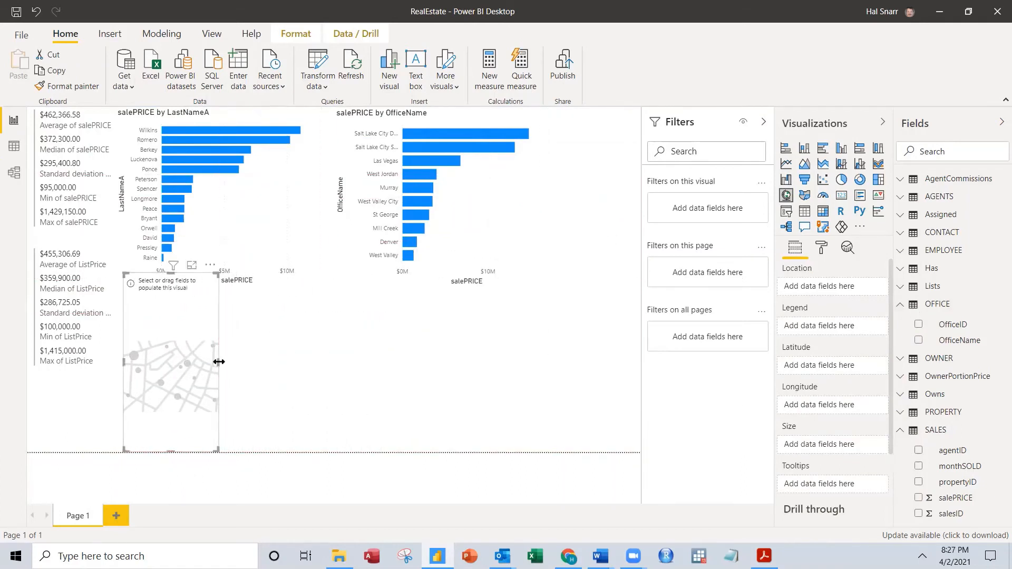
{"action": "left_click", "coordinate": [289, 363]}
{"action": "left_click", "coordinate": [188, 362]}
{"action": "left_click_drag", "start_coordinate": [218, 361], "coordinate": [321, 363]}
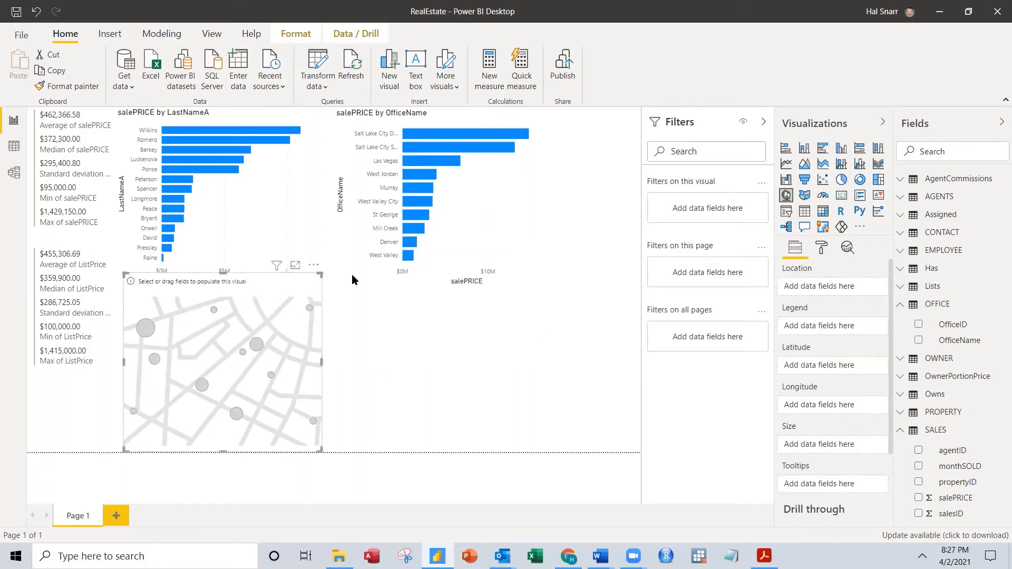
{"action": "left_click_drag", "start_coordinate": [223, 273], "coordinate": [227, 287]}
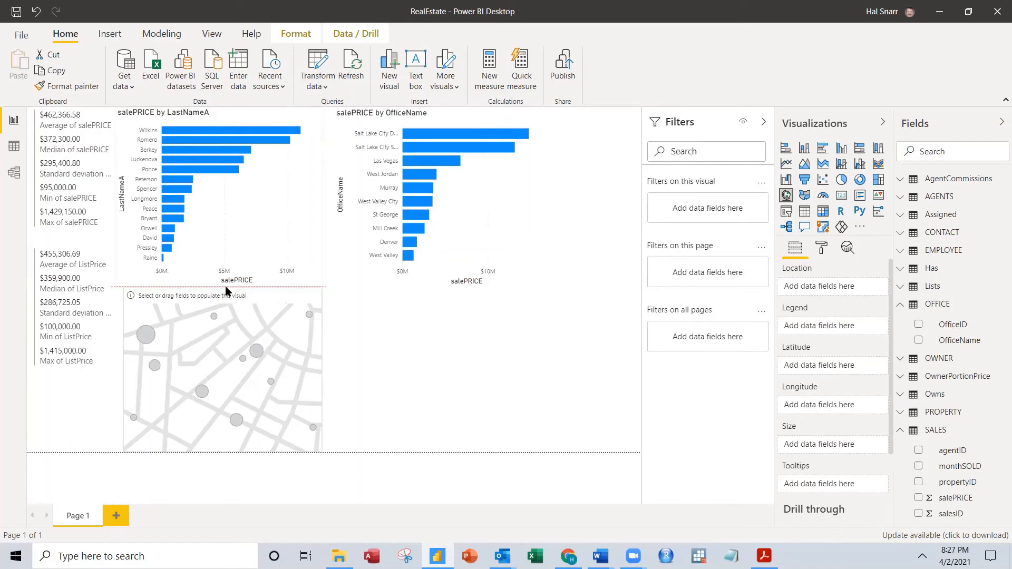
{"action": "left_click", "coordinate": [360, 342]}
{"action": "left_click", "coordinate": [212, 385]}
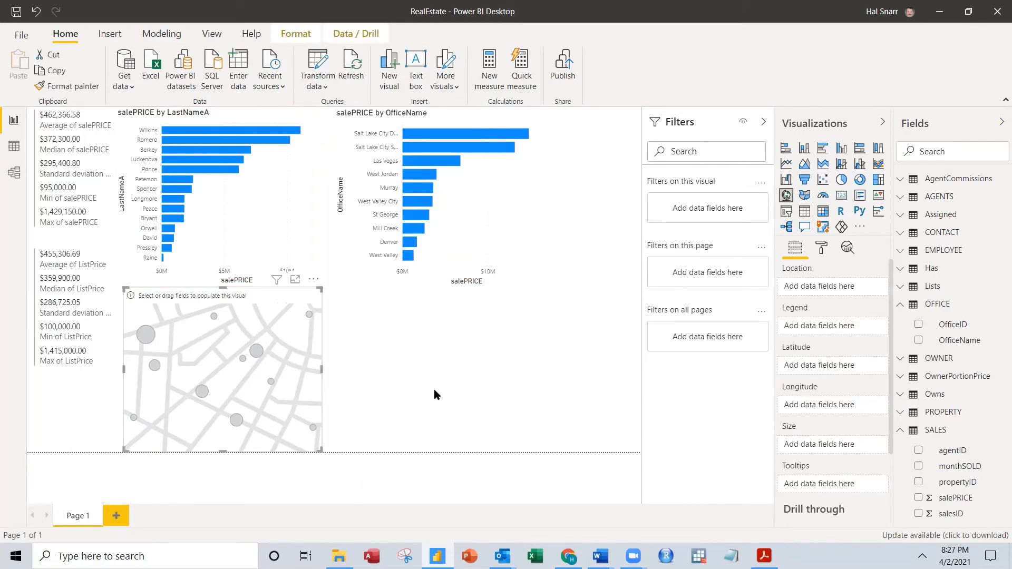
Expand the PROPERTY fields and examine how the SALES and PROPERTY tables are related in the data model
{"action": "left_click", "coordinate": [903, 414]}
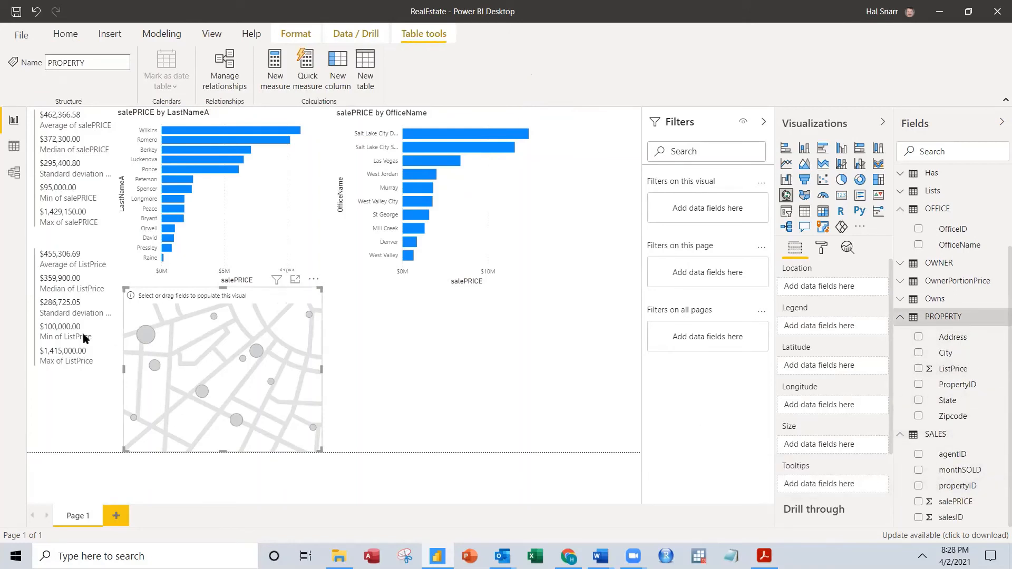
{"action": "left_click", "coordinate": [15, 172]}
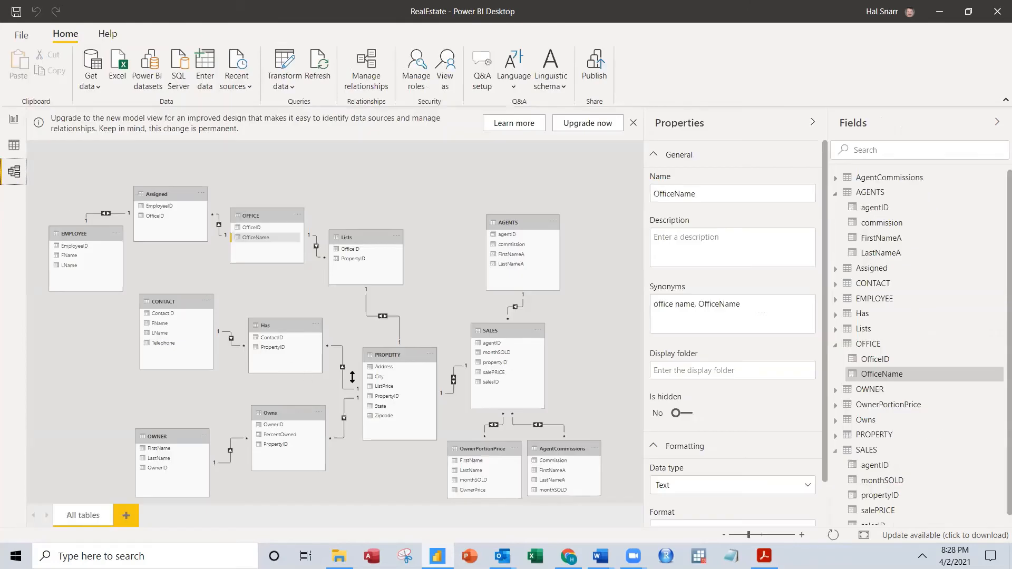
{"action": "left_click", "coordinate": [499, 331]}
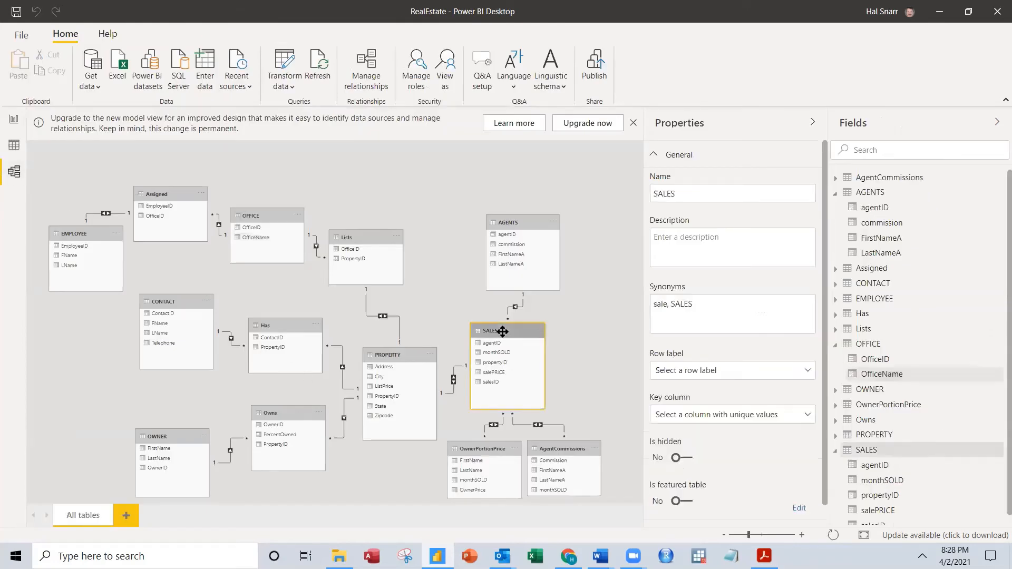
{"action": "left_click", "coordinate": [405, 355]}
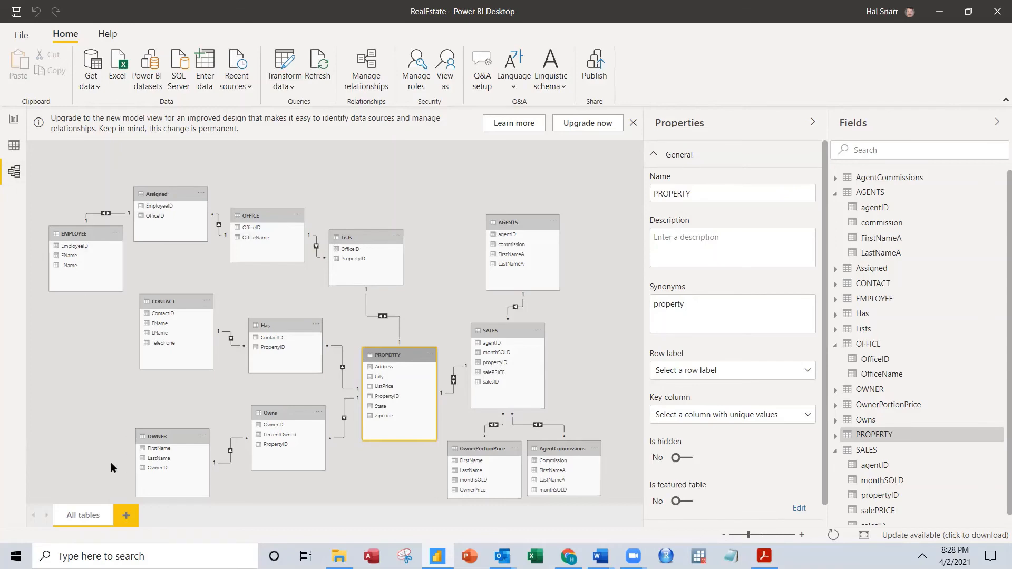
Return to the report and plot salePRICE from SALES as bubble size by PROPERTY Zipcode on the empty map
{"action": "left_click", "coordinate": [14, 121]}
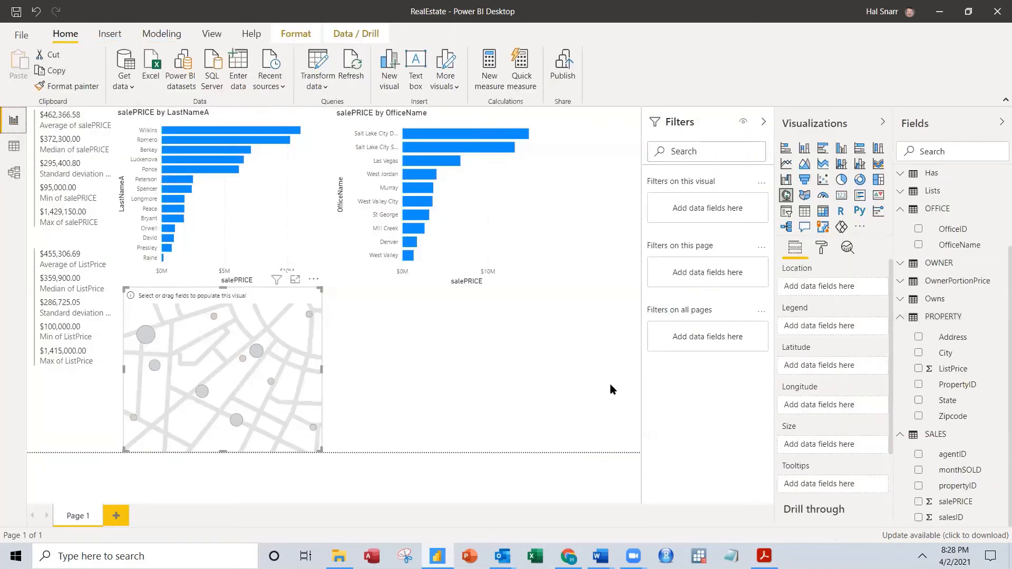
{"action": "left_click", "coordinate": [918, 417]}
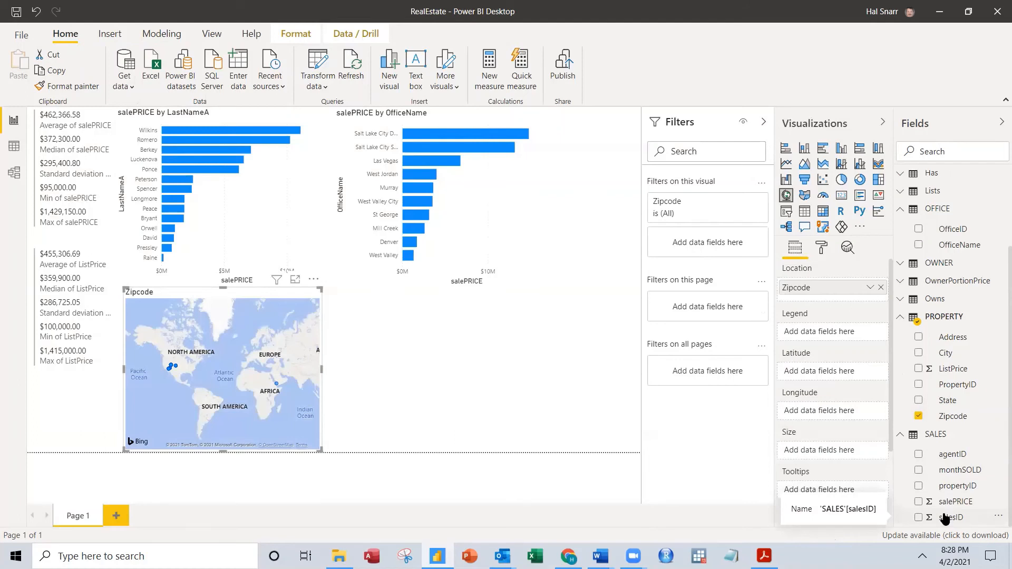
{"action": "left_click", "coordinate": [918, 502]}
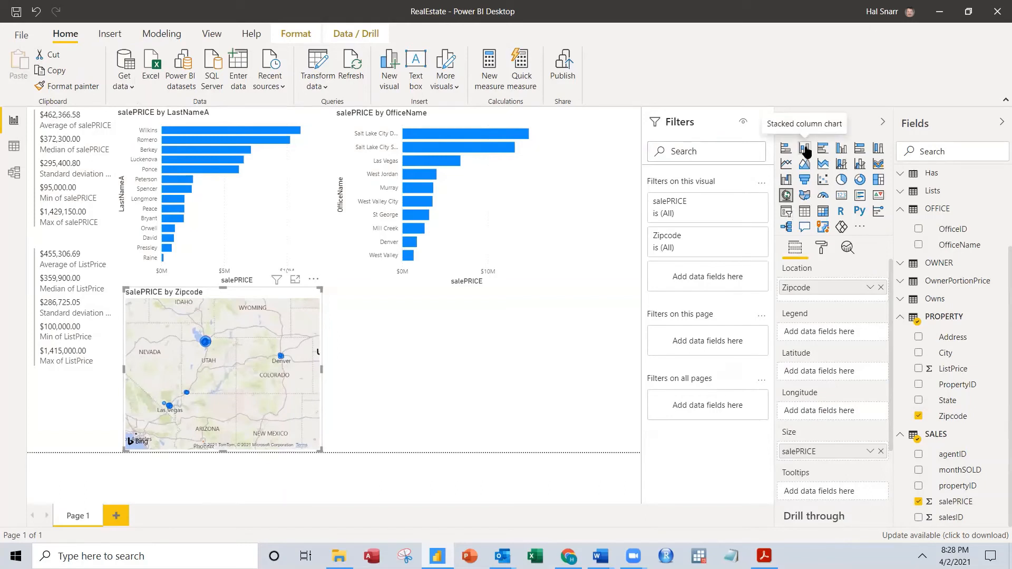
Add a stacked column chart beside the map, under the OfficeName chart, and stretch it to the page's far edge
{"action": "left_click", "coordinate": [415, 386]}
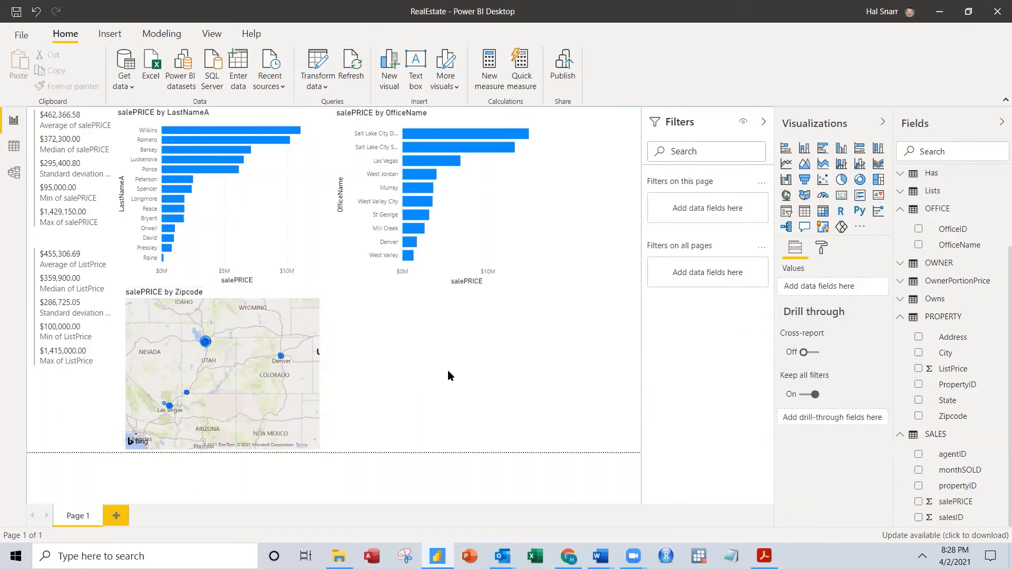
{"action": "left_click", "coordinate": [805, 149]}
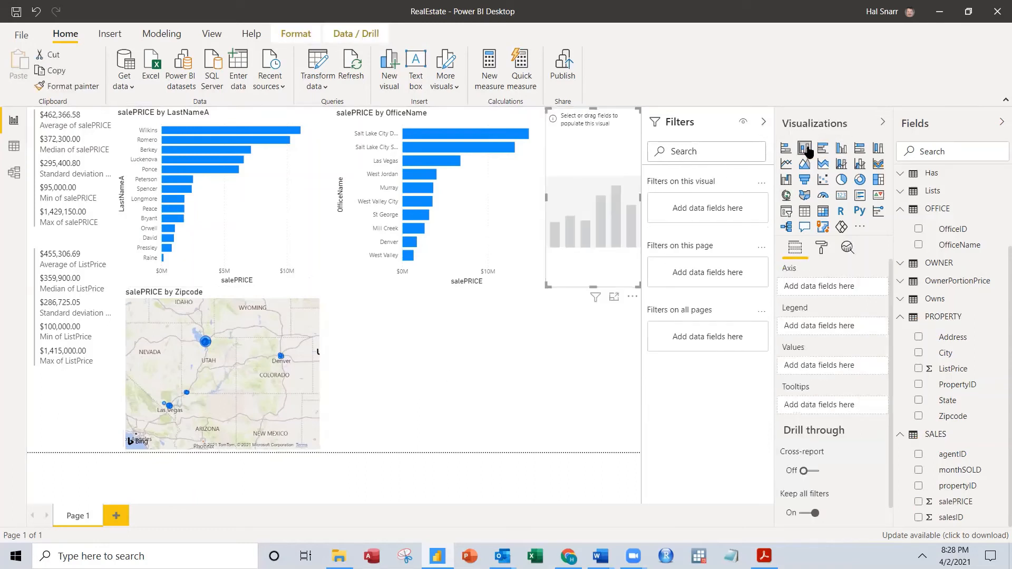
{"action": "left_click_drag", "start_coordinate": [594, 171], "coordinate": [404, 344]}
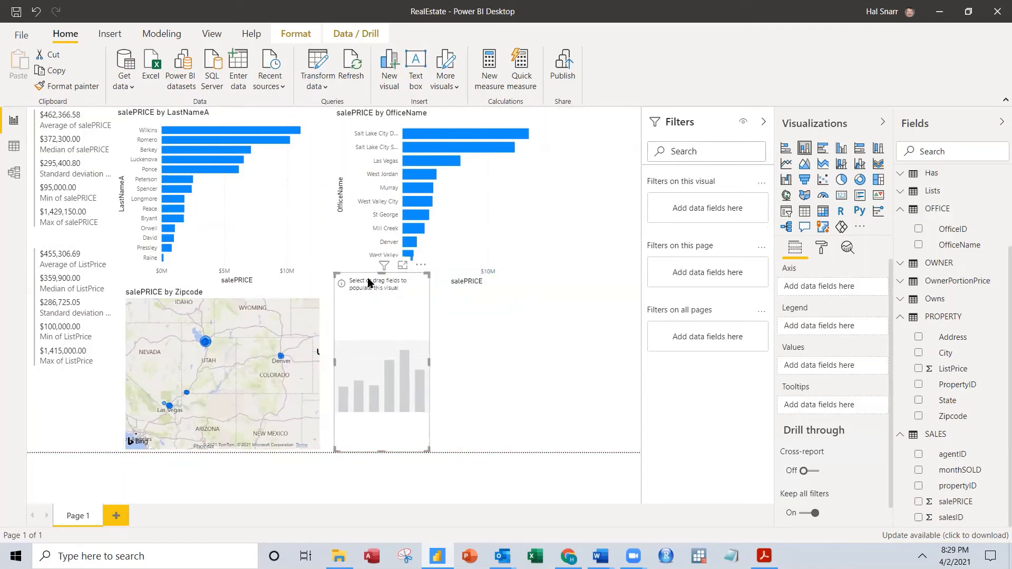
{"action": "left_click_drag", "start_coordinate": [381, 273], "coordinate": [386, 294]}
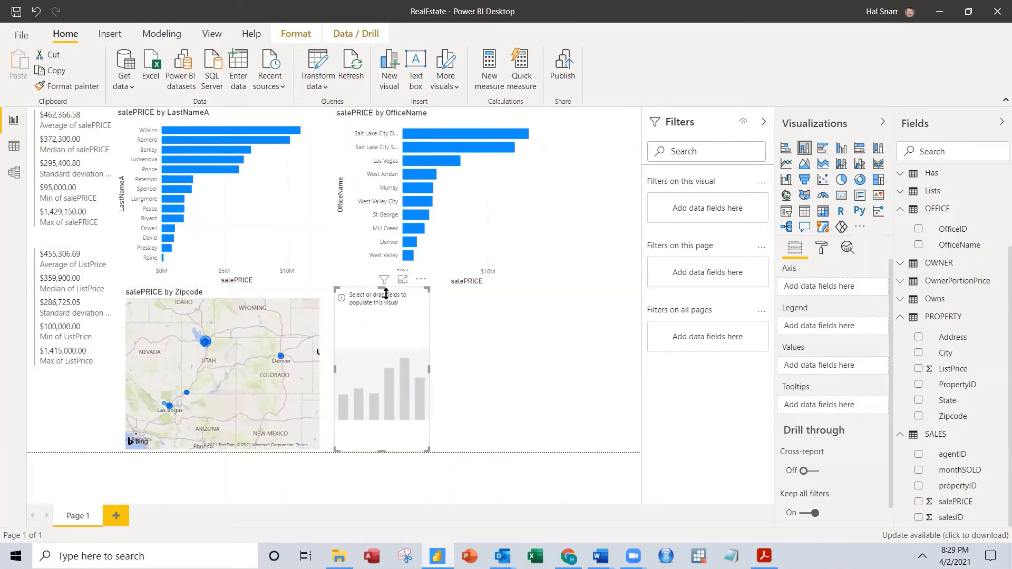
{"action": "left_click_drag", "start_coordinate": [429, 371], "coordinate": [491, 369]}
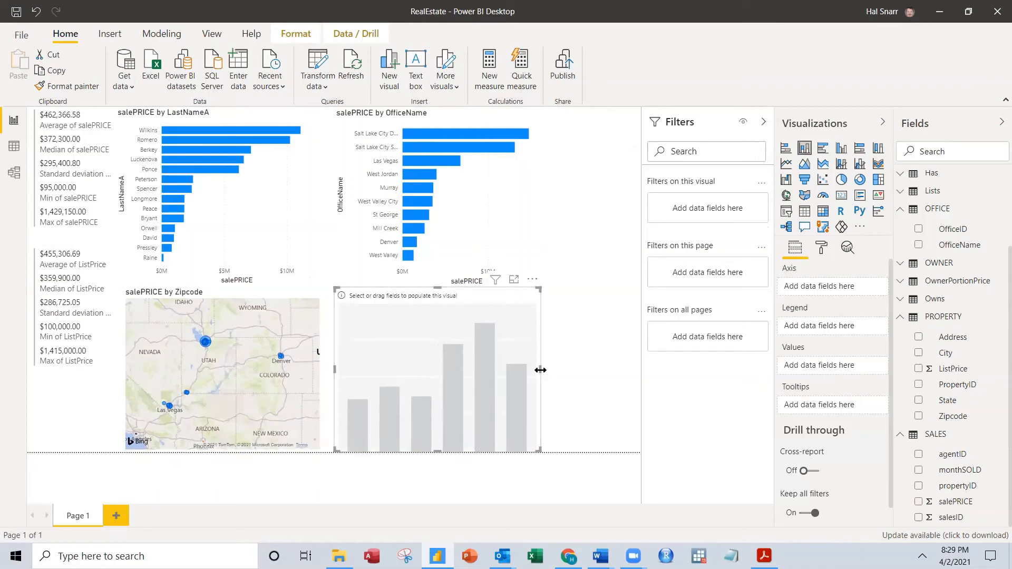
{"action": "left_click_drag", "start_coordinate": [540, 370], "coordinate": [637, 365]}
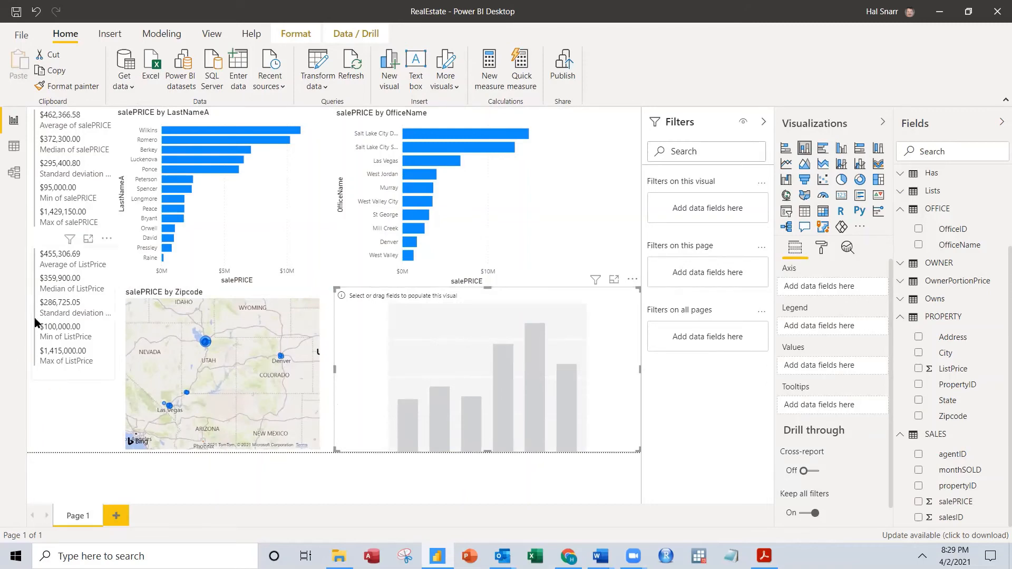
Examine the OwnerPortionPrice table's fields in the data model, including LastName, OwnerPrice and its link to SALES
{"action": "left_click", "coordinate": [14, 173]}
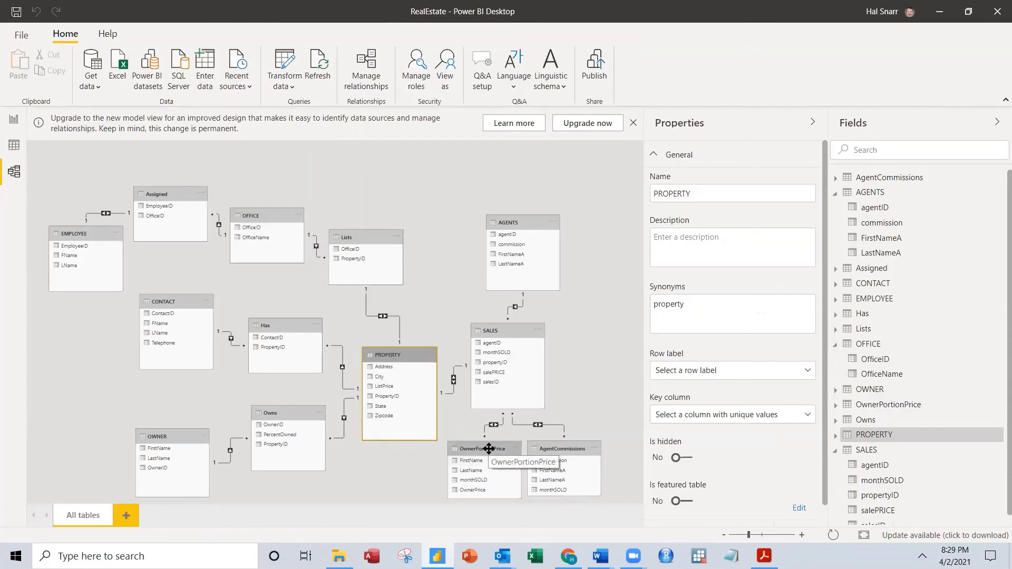
{"action": "left_click", "coordinate": [476, 471]}
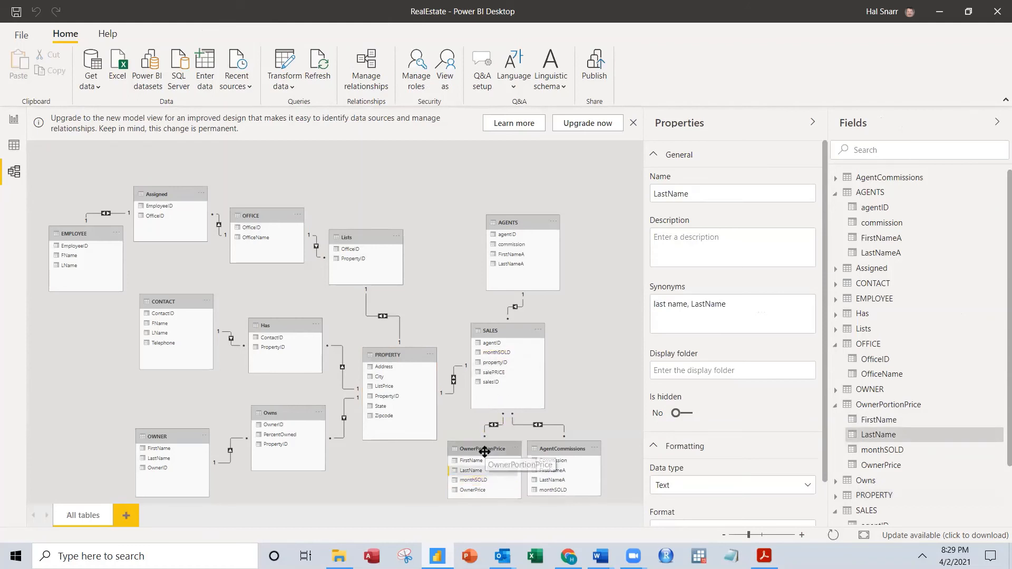
{"action": "left_click", "coordinate": [473, 491]}
{"action": "left_click", "coordinate": [473, 471]}
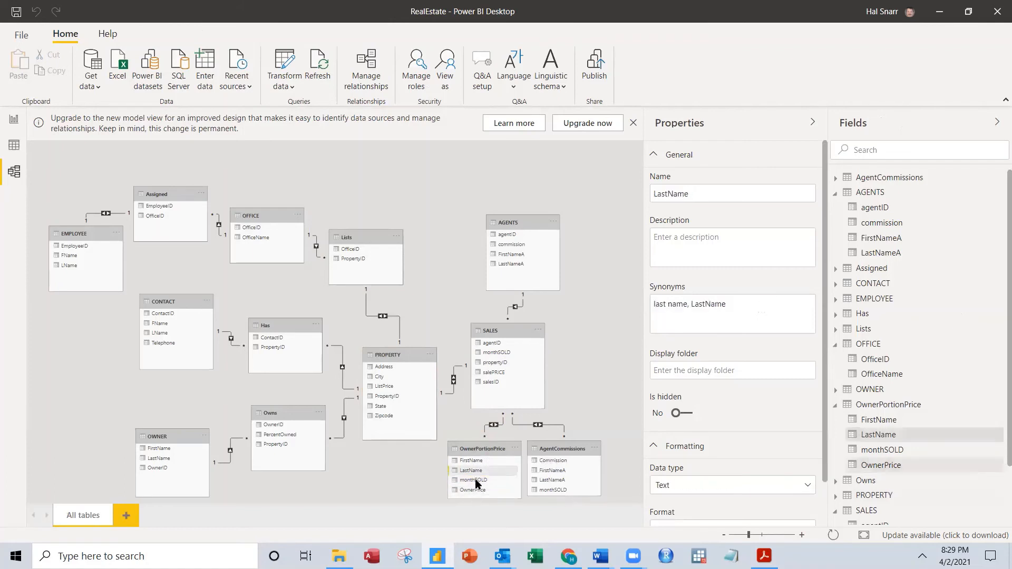
{"action": "left_click", "coordinate": [474, 490]}
{"action": "left_click", "coordinate": [473, 471]}
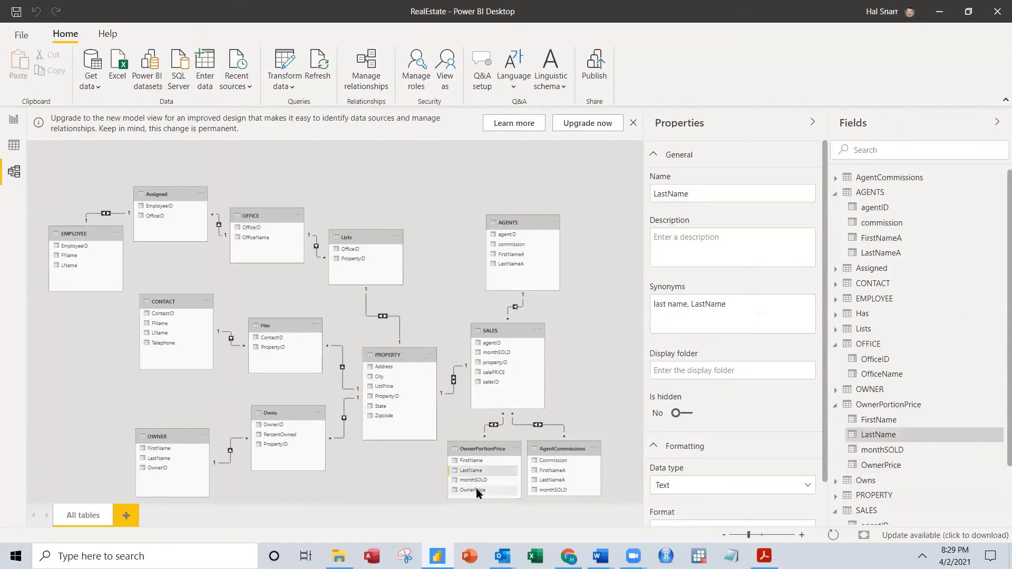
{"action": "left_click", "coordinate": [476, 489]}
{"action": "left_click", "coordinate": [473, 470]}
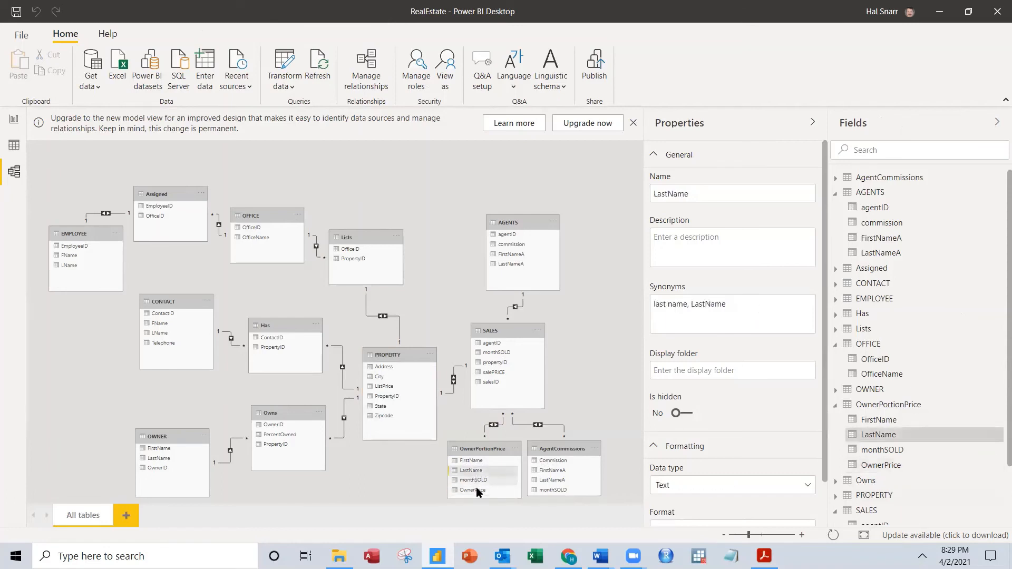
{"action": "left_click", "coordinate": [478, 449]}
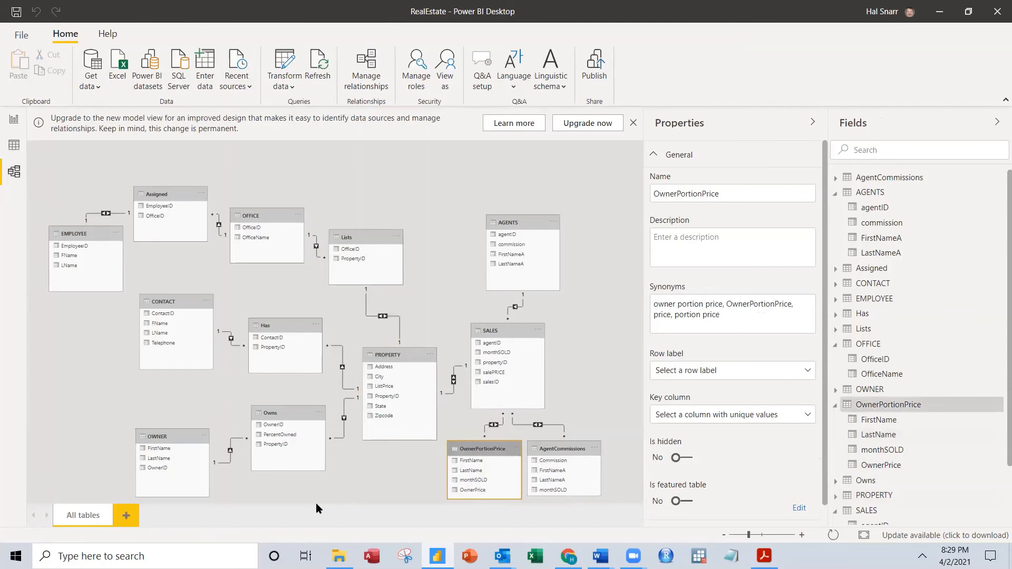
Fill the empty column chart on the report with OwnerPrice by LastName from OwnerPortionPrice and look through its full range of owners
{"action": "left_click", "coordinate": [14, 121]}
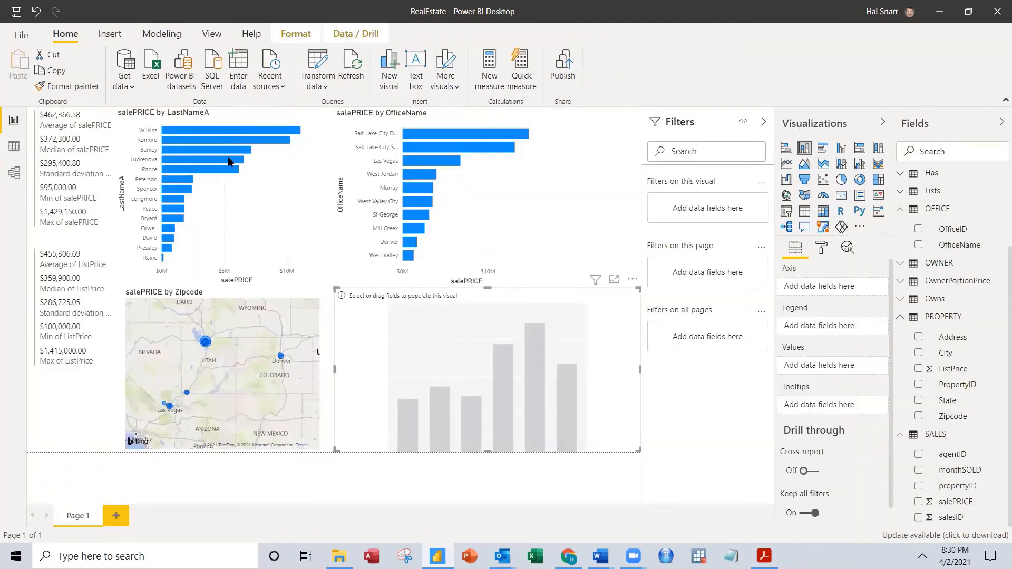
{"action": "left_click", "coordinate": [900, 281]}
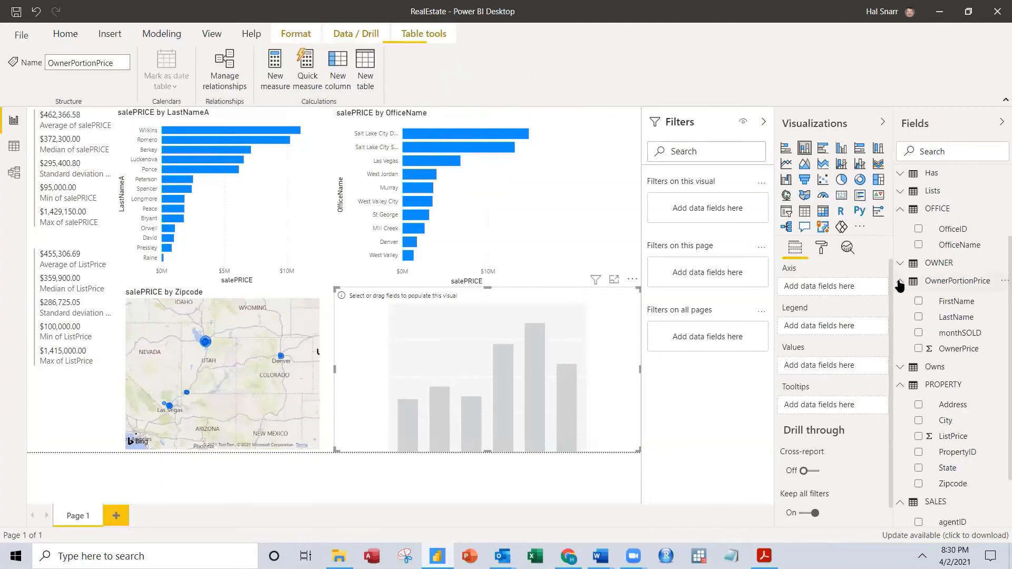
{"action": "left_click", "coordinate": [903, 208]}
{"action": "left_click", "coordinate": [902, 354]}
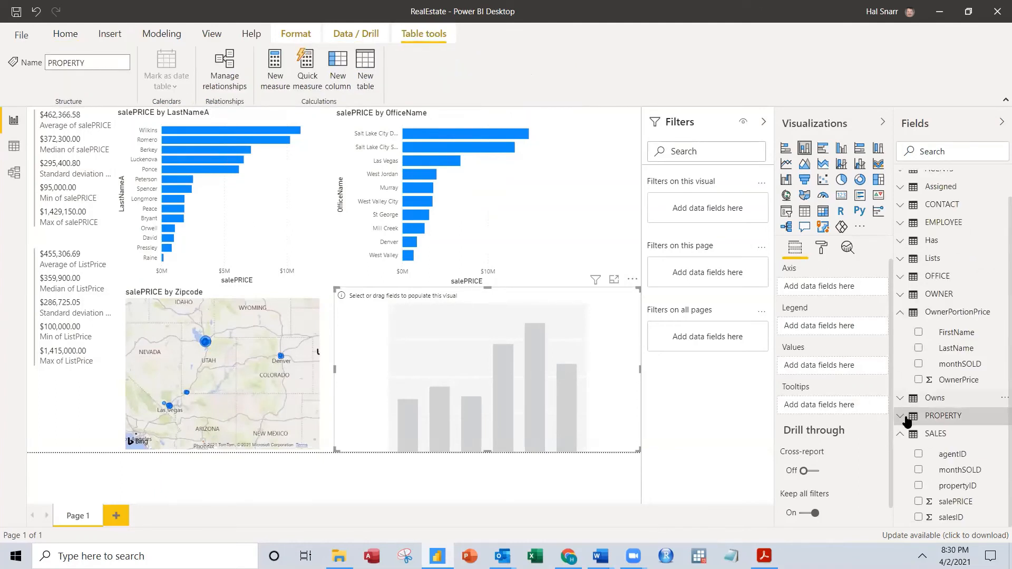
{"action": "left_click", "coordinate": [900, 434]}
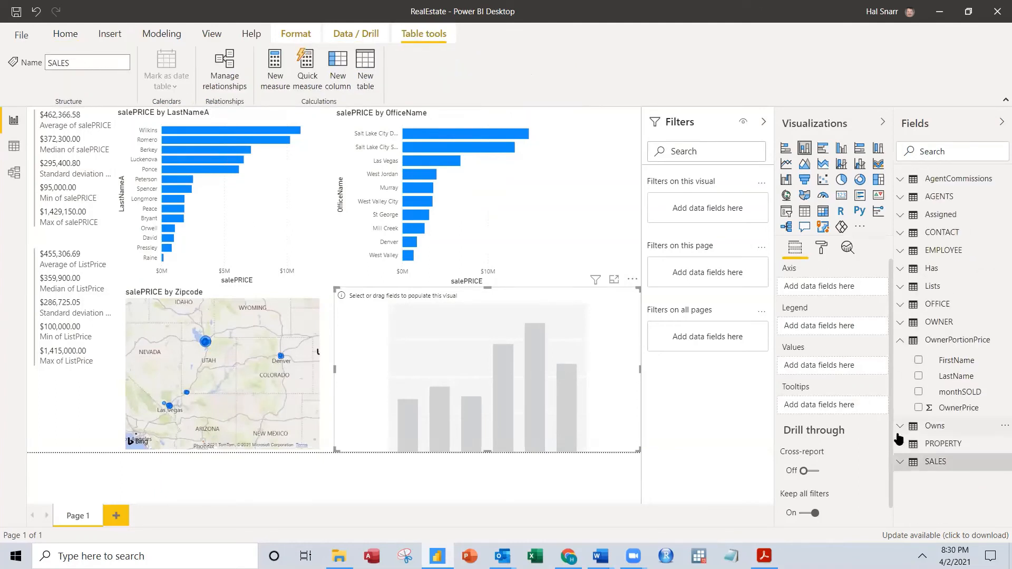
{"action": "left_click", "coordinate": [919, 376]}
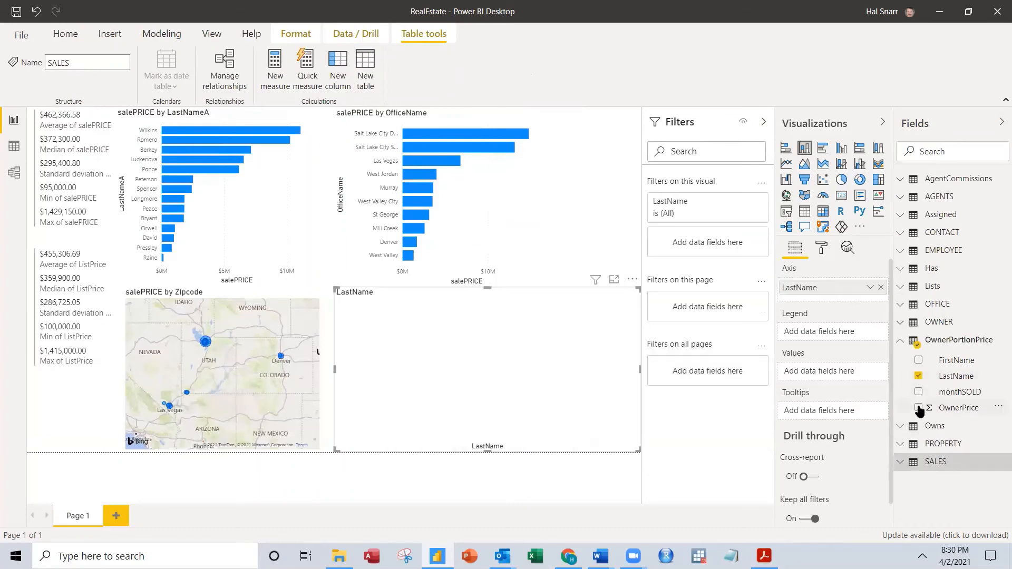
{"action": "left_click", "coordinate": [919, 407]}
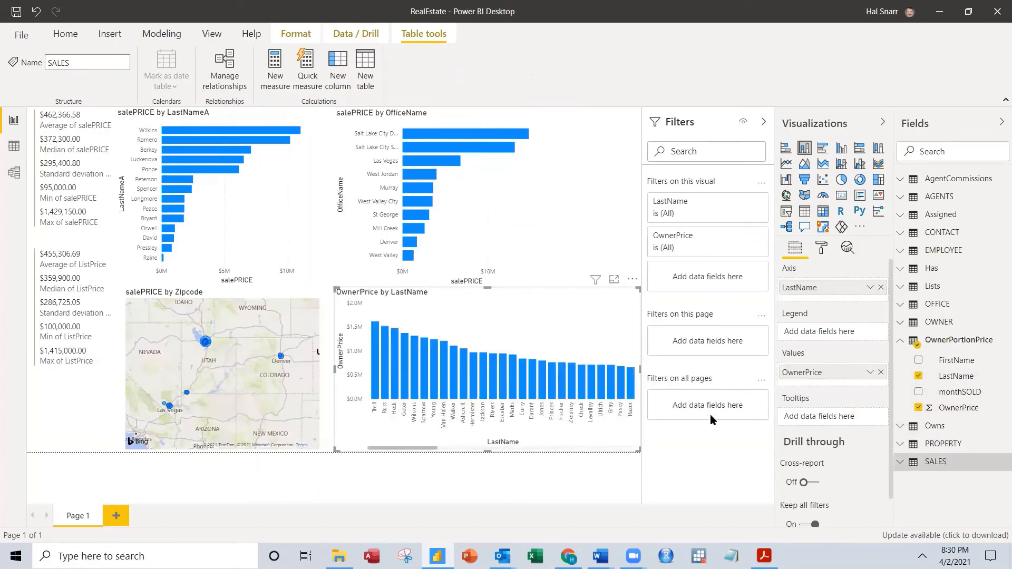
{"action": "left_click_drag", "start_coordinate": [407, 452], "coordinate": [363, 445]}
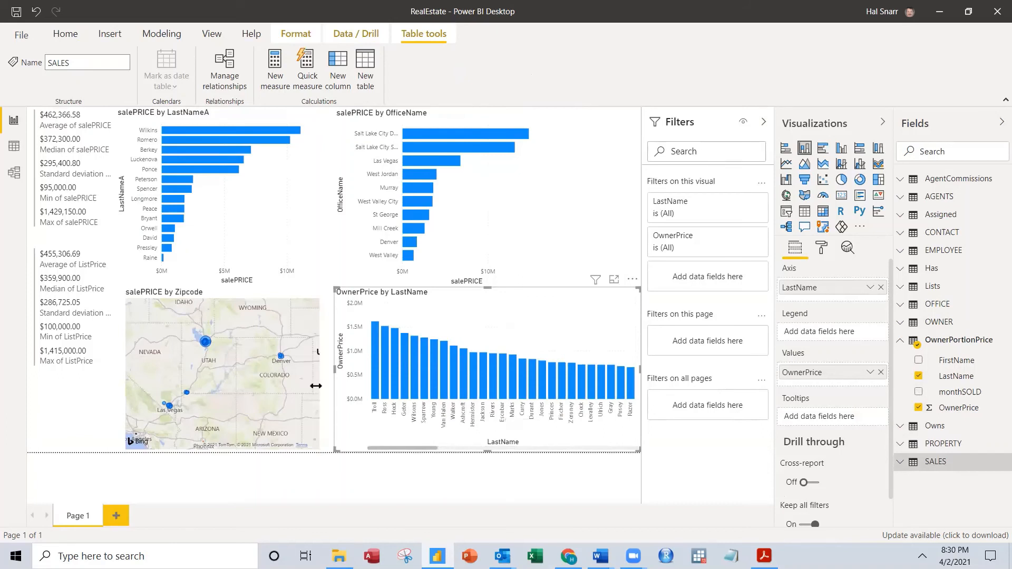
{"action": "left_click", "coordinate": [572, 449]}
{"action": "left_click", "coordinate": [572, 448]}
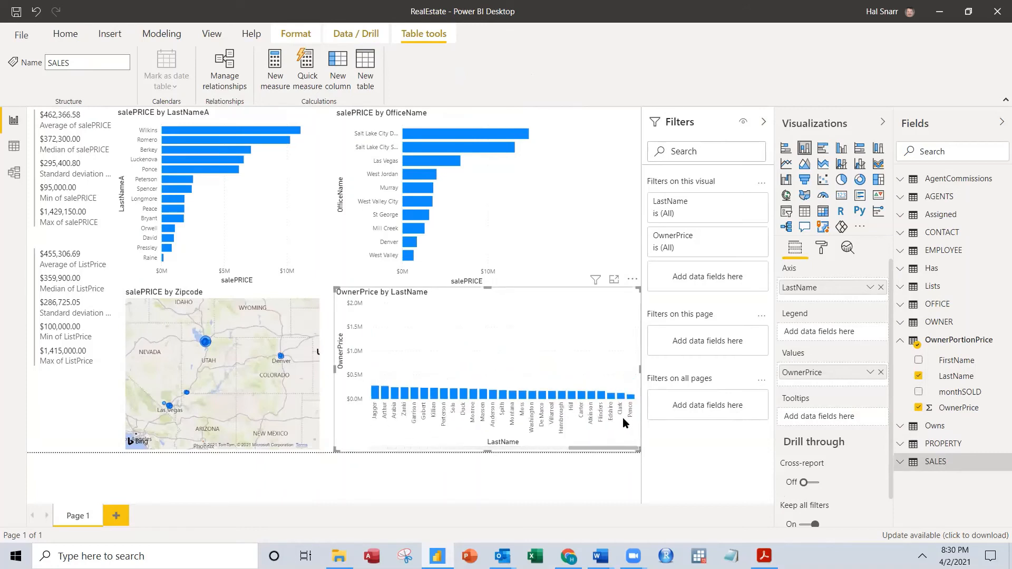
{"action": "left_click_drag", "start_coordinate": [609, 449], "coordinate": [331, 465]}
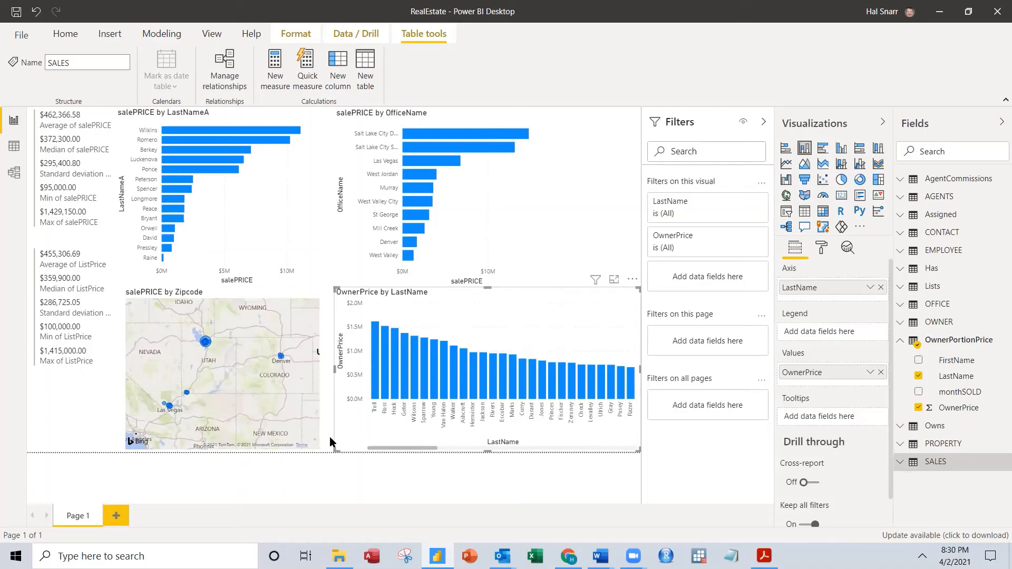
Expand the AgentCommissions fields and add an empty stacked bar chart beside the OfficeName sales chart
{"action": "left_click", "coordinate": [901, 341]}
{"action": "left_click", "coordinate": [901, 179]}
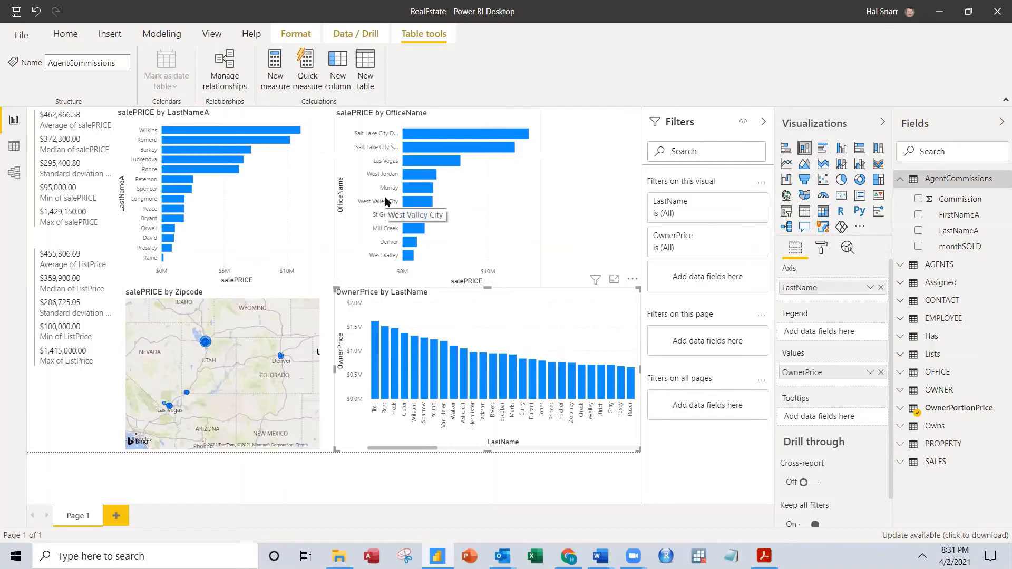
{"action": "left_click", "coordinate": [550, 203]}
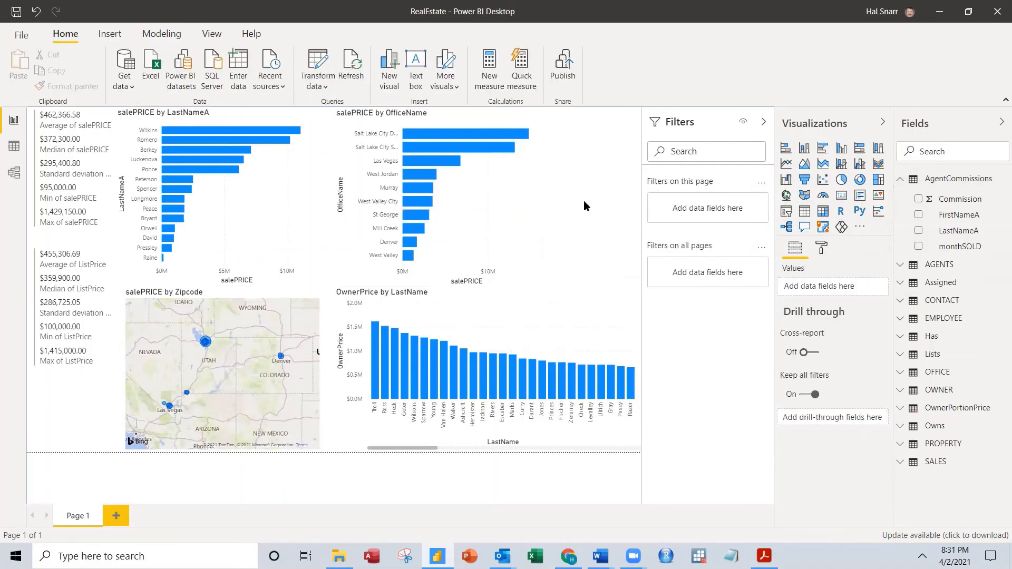
{"action": "left_click", "coordinate": [785, 148]}
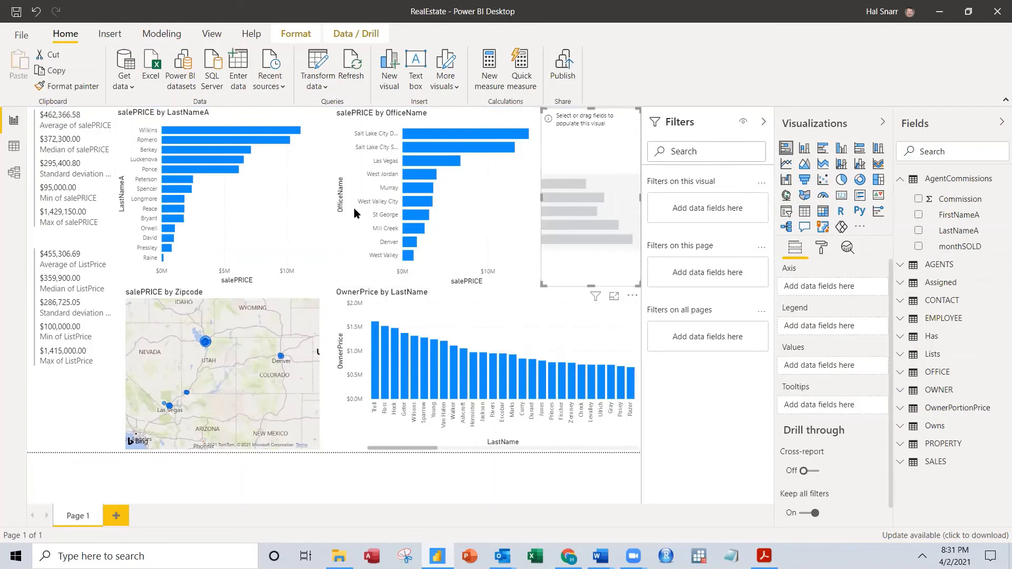
Narrow the LastNameA sales chart, extend the OfficeName chart over to meet it, and pull in the OfficeName chart's far edge
{"action": "left_click", "coordinate": [318, 198]}
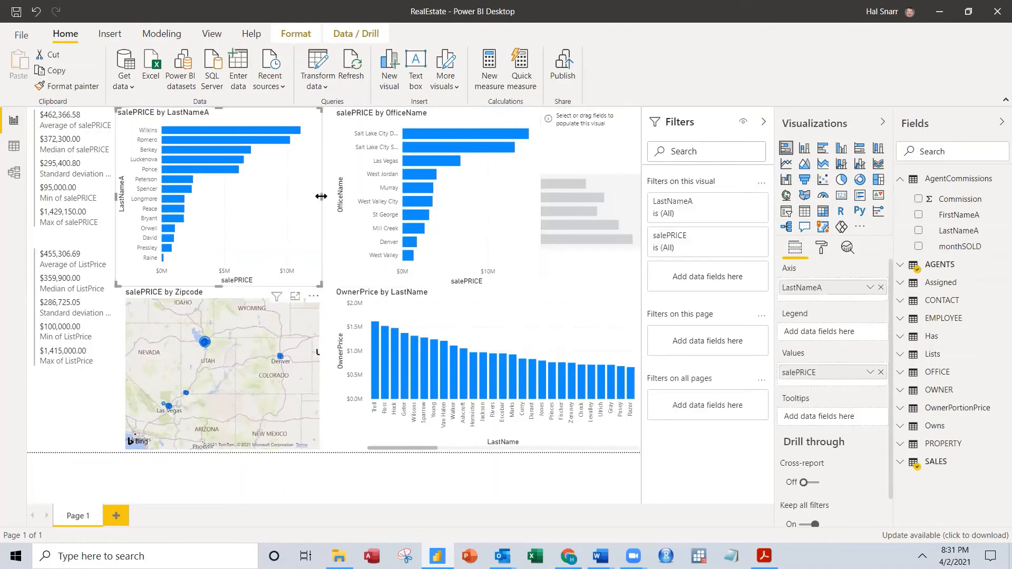
{"action": "left_click_drag", "start_coordinate": [320, 196], "coordinate": [272, 195]}
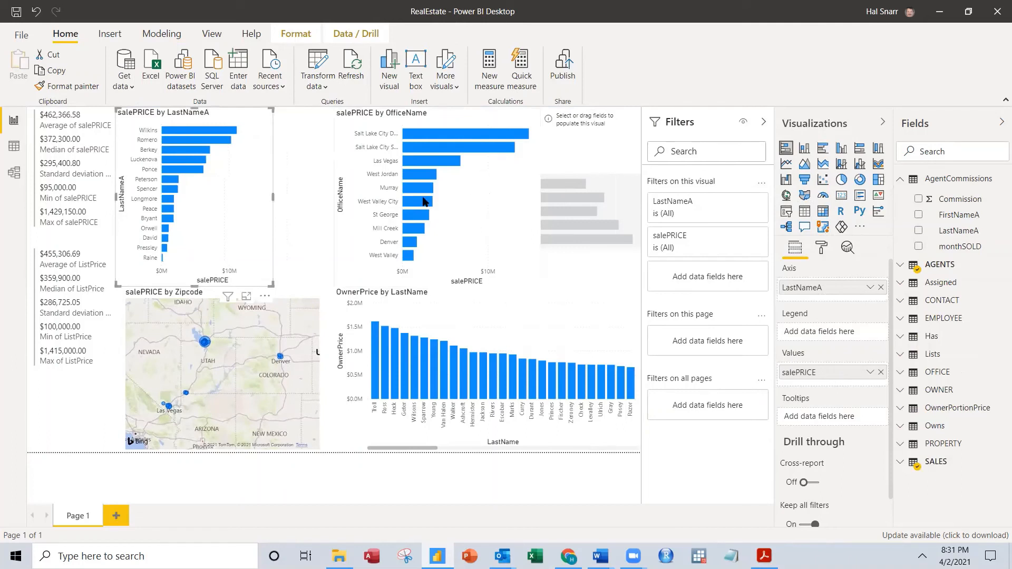
{"action": "left_click", "coordinate": [335, 202]}
{"action": "left_click_drag", "start_coordinate": [334, 196], "coordinate": [274, 206]}
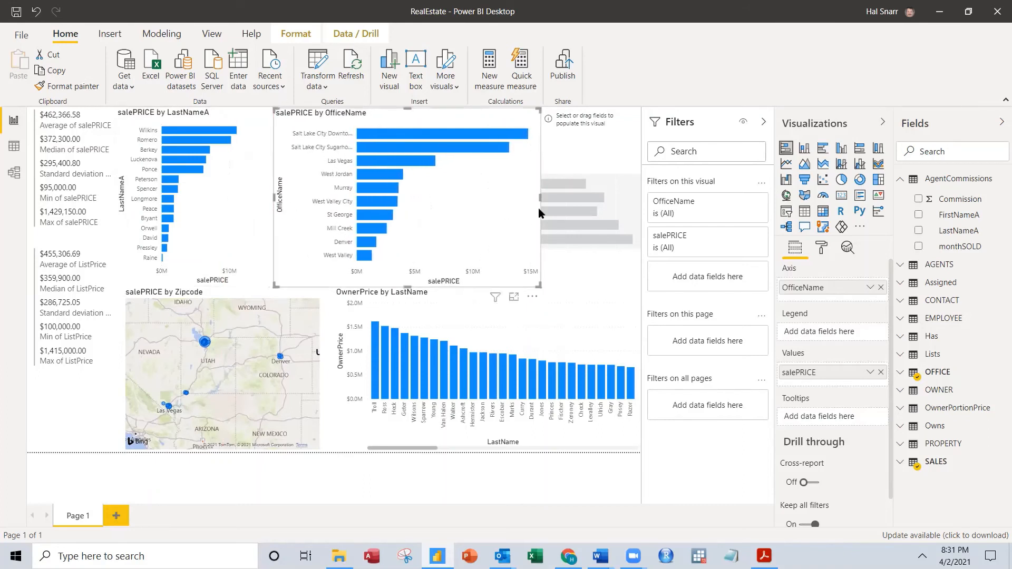
{"action": "left_click_drag", "start_coordinate": [540, 196], "coordinate": [467, 196]}
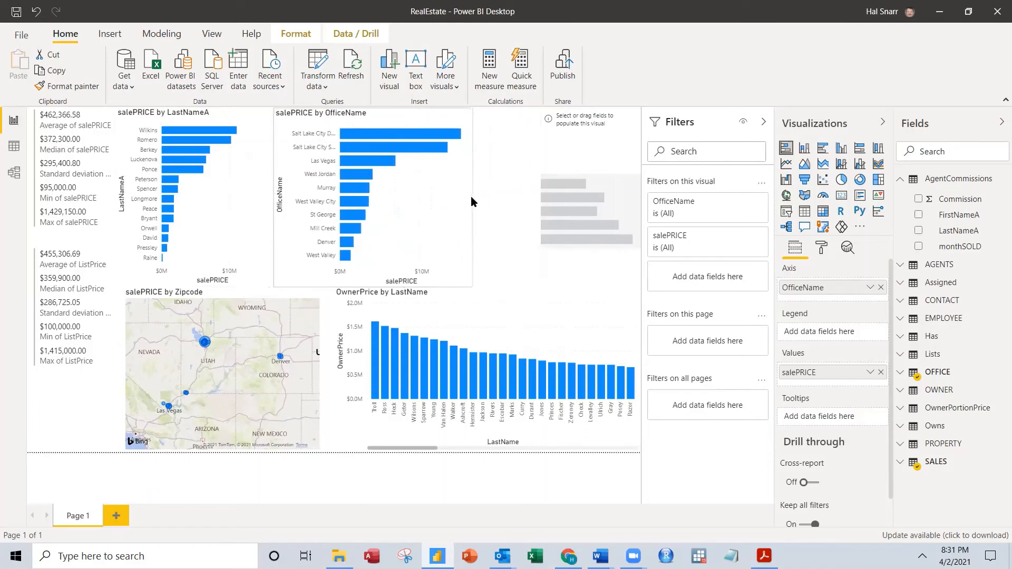
Widen the empty bar chart up to the OfficeName chart and fill it with Commission by LastNameA from AgentCommissions
{"action": "left_click", "coordinate": [548, 199]}
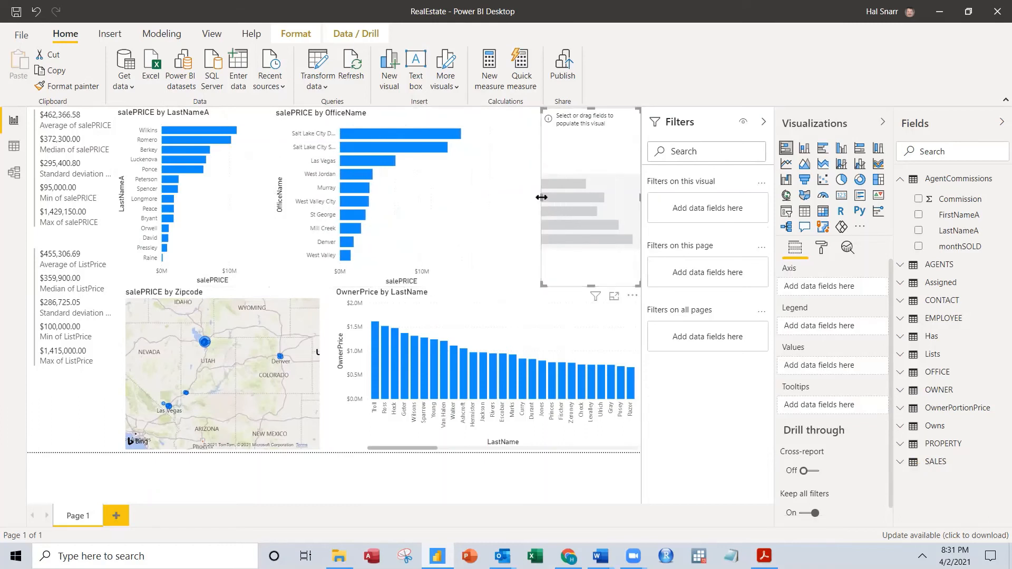
{"action": "left_click_drag", "start_coordinate": [542, 199], "coordinate": [467, 204]}
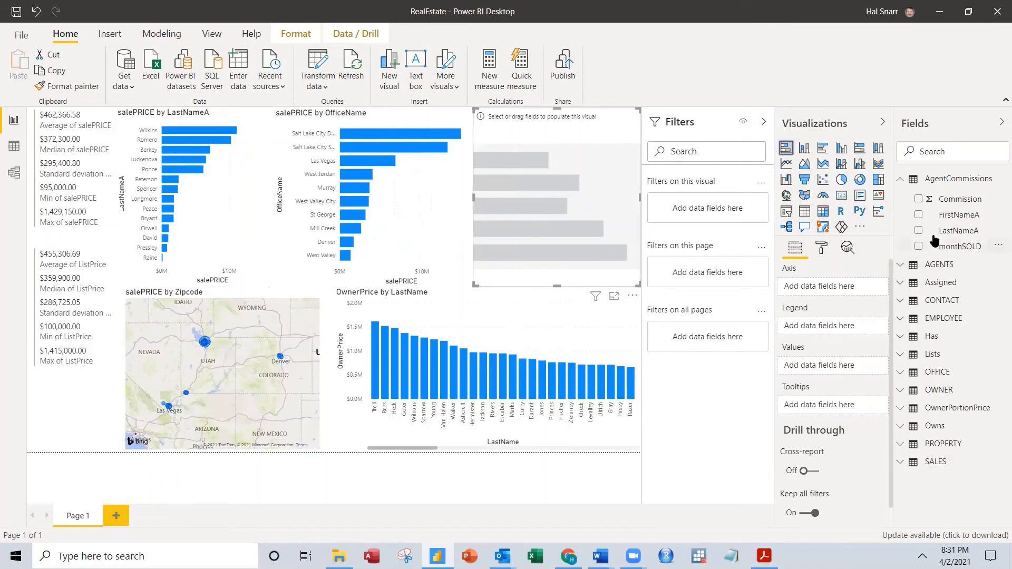
{"action": "left_click", "coordinate": [919, 200]}
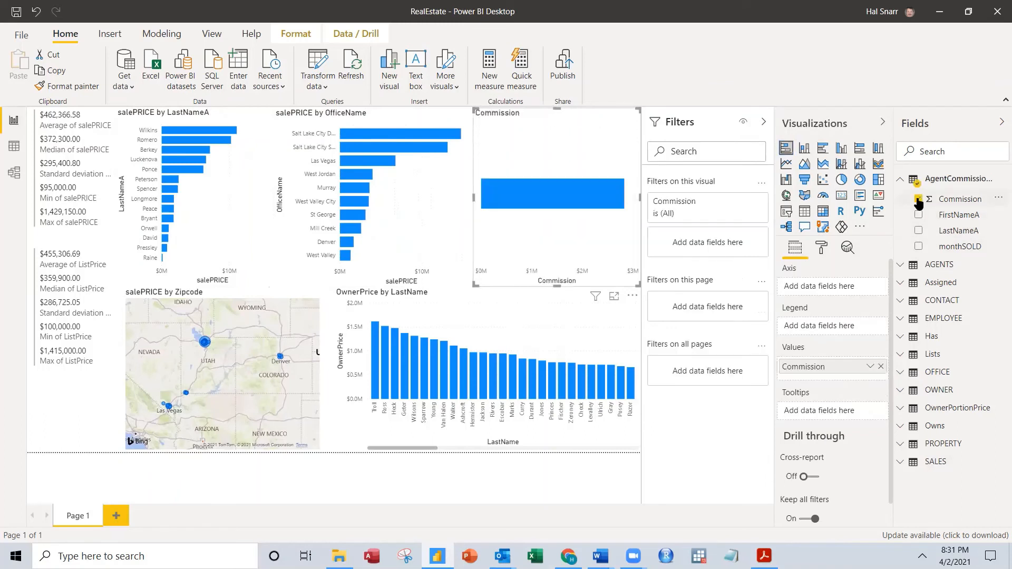
{"action": "left_click", "coordinate": [919, 231]}
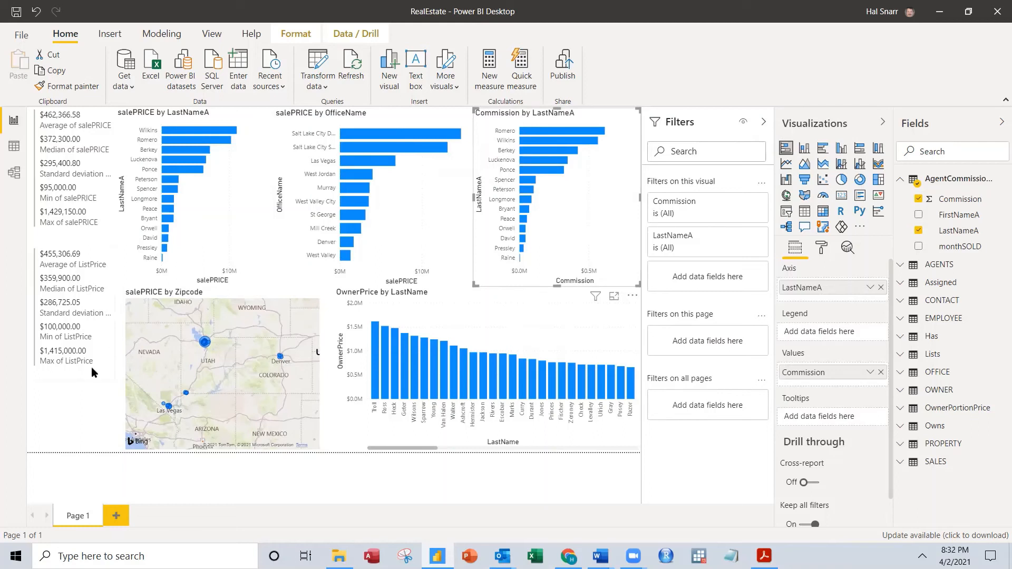
Add a slicer for monthSOLD from SALES in the empty space beneath the ListPrice statistics card
{"action": "left_click", "coordinate": [58, 407]}
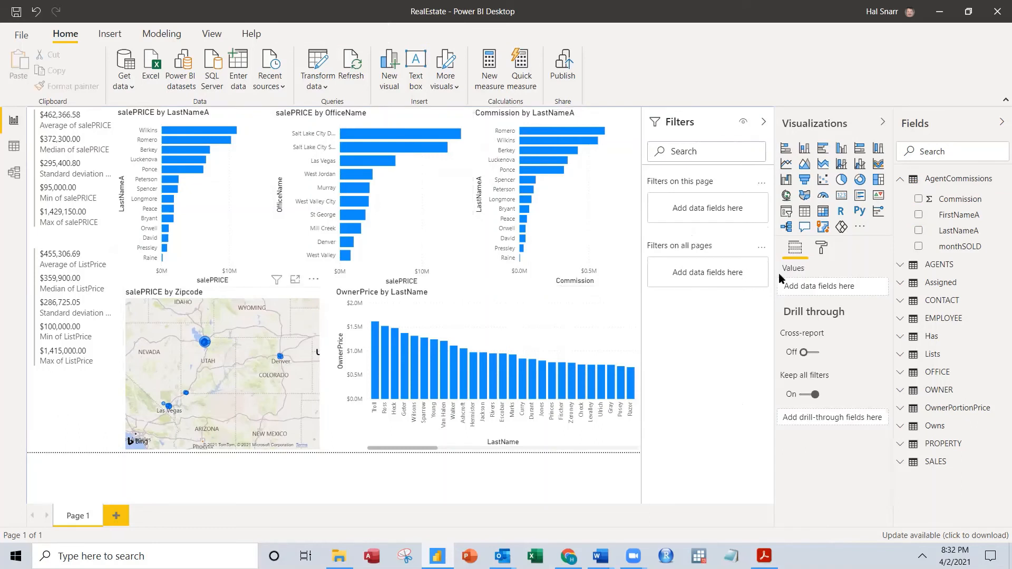
{"action": "left_click", "coordinate": [787, 212]}
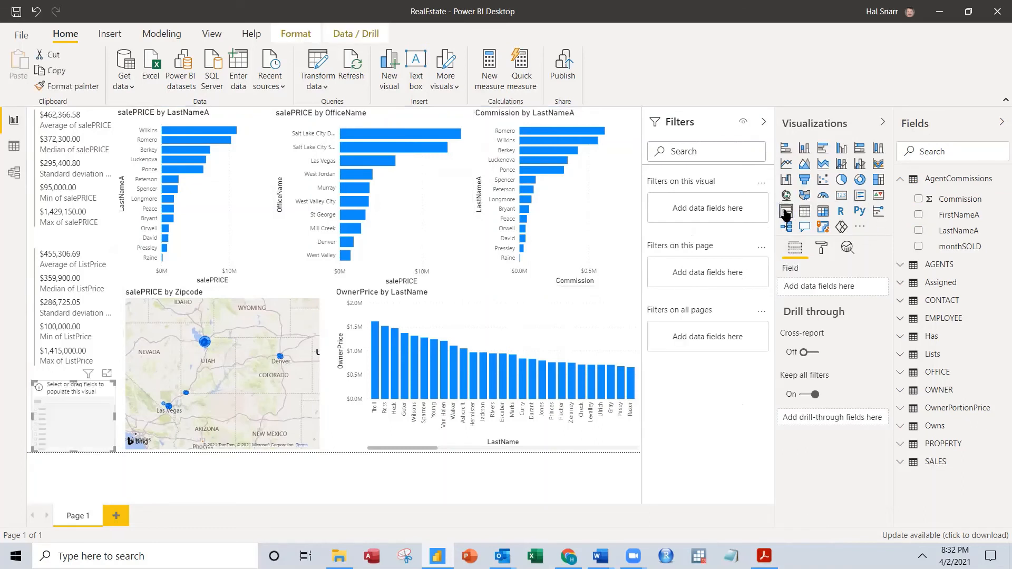
{"action": "left_click", "coordinate": [902, 462]}
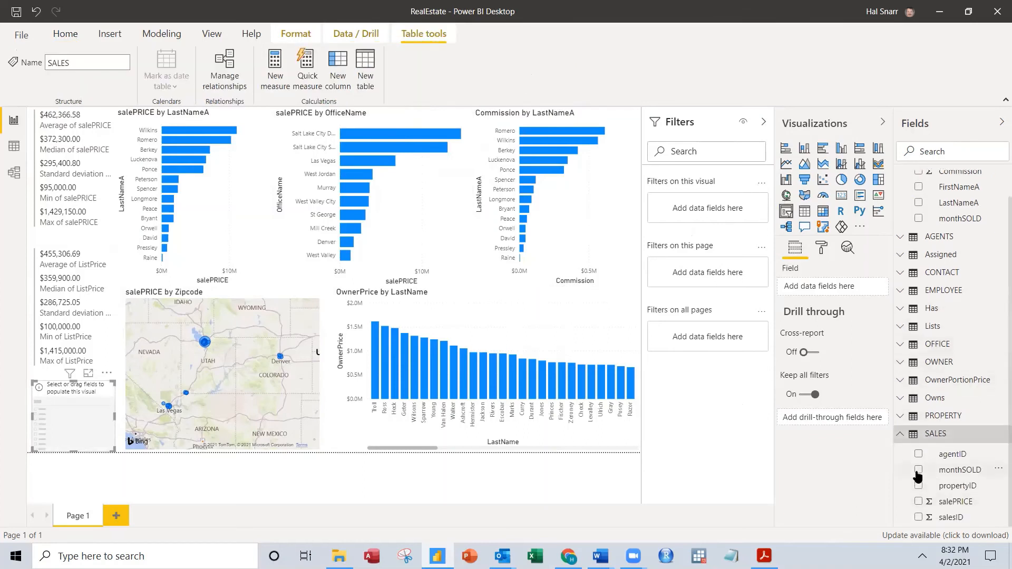
{"action": "left_click", "coordinate": [918, 470]}
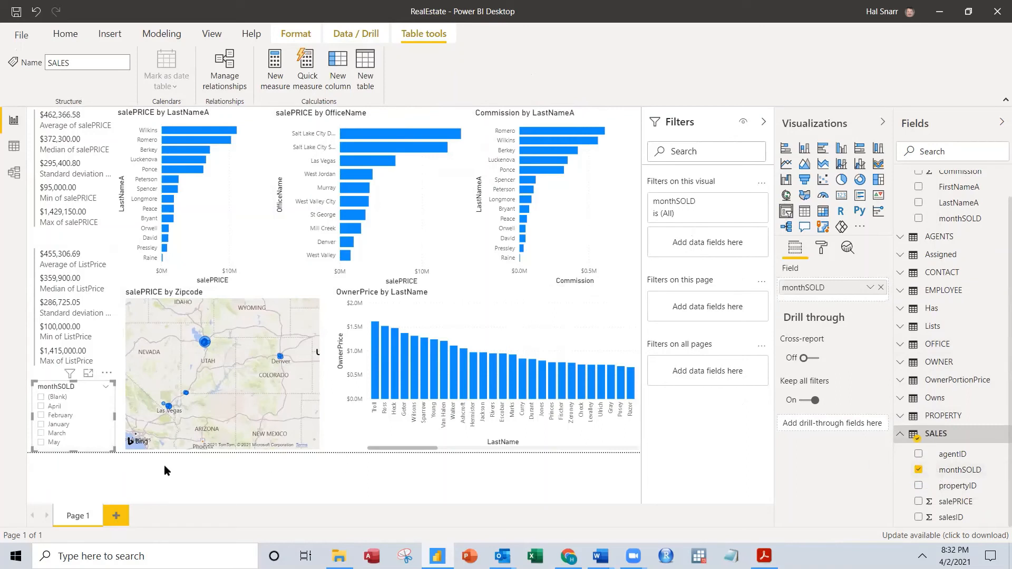
Filter the report by April, February, January, March and May in turn with the monthSOLD slicer to compare the visuals
{"action": "left_click", "coordinate": [41, 406]}
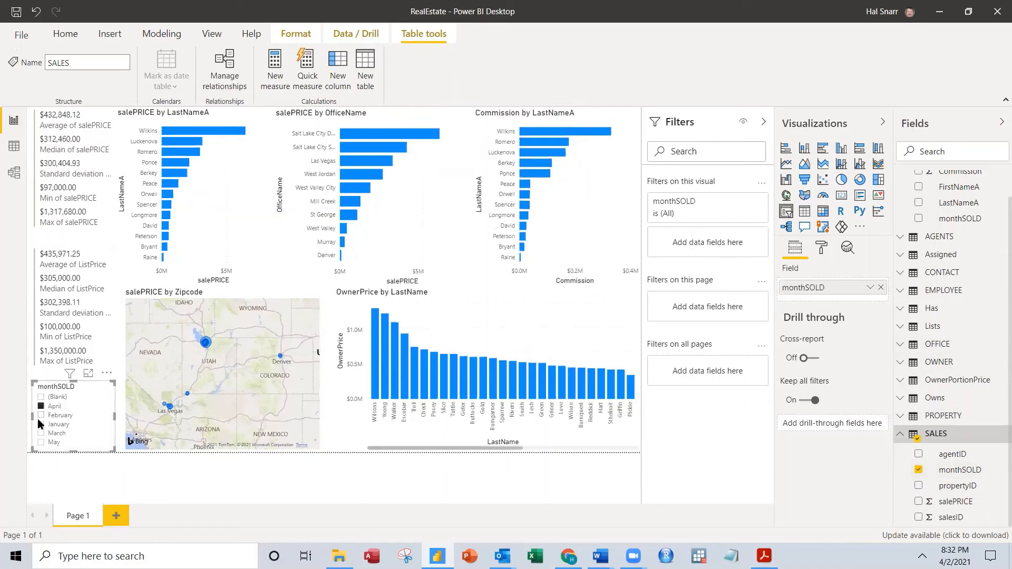
{"action": "left_click", "coordinate": [41, 415]}
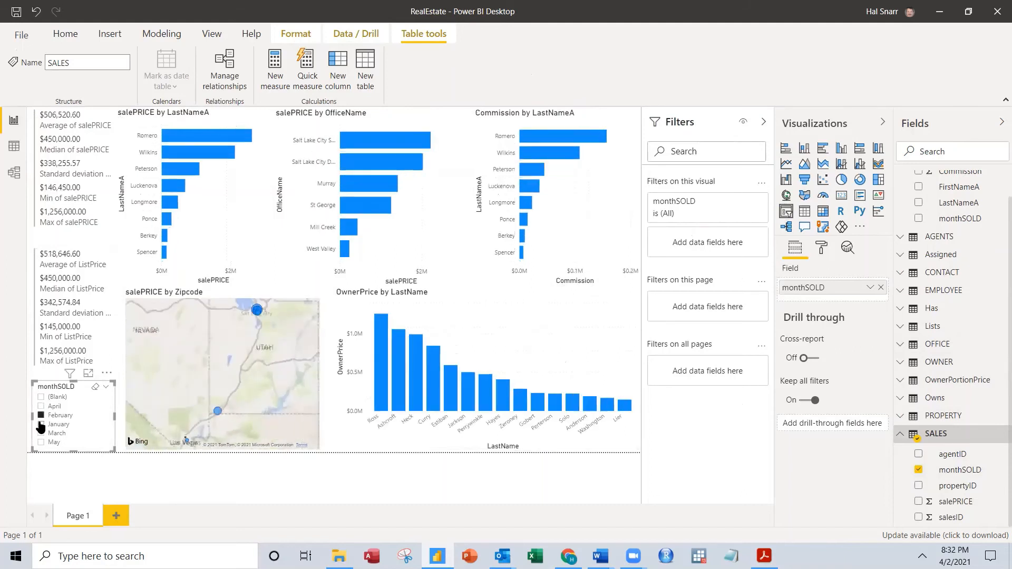
{"action": "left_click", "coordinate": [41, 424]}
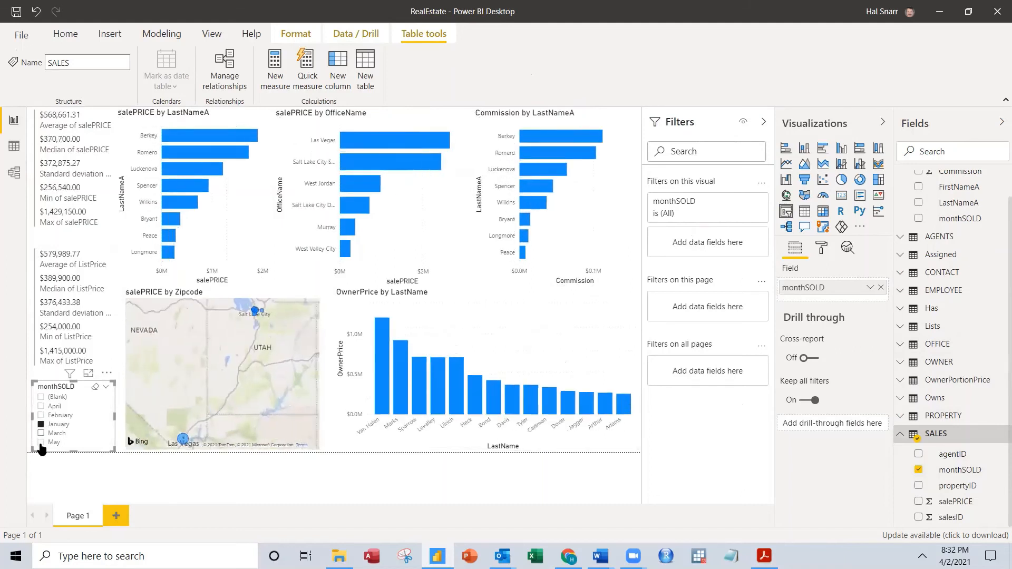
{"action": "left_click", "coordinate": [41, 443]}
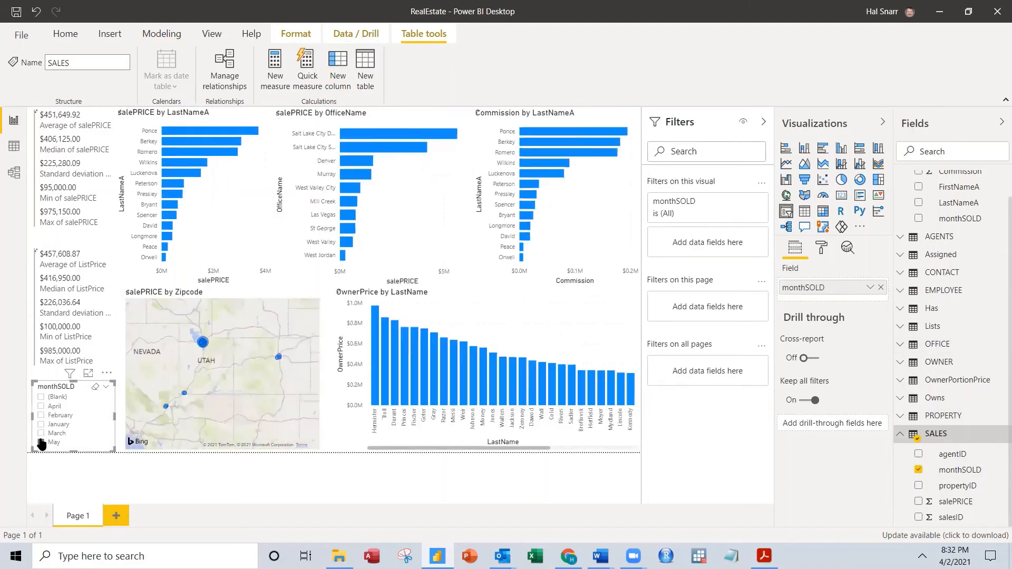
Examine the table relationships in the model view and filter the report to March for comparison
{"action": "left_click", "coordinate": [14, 177]}
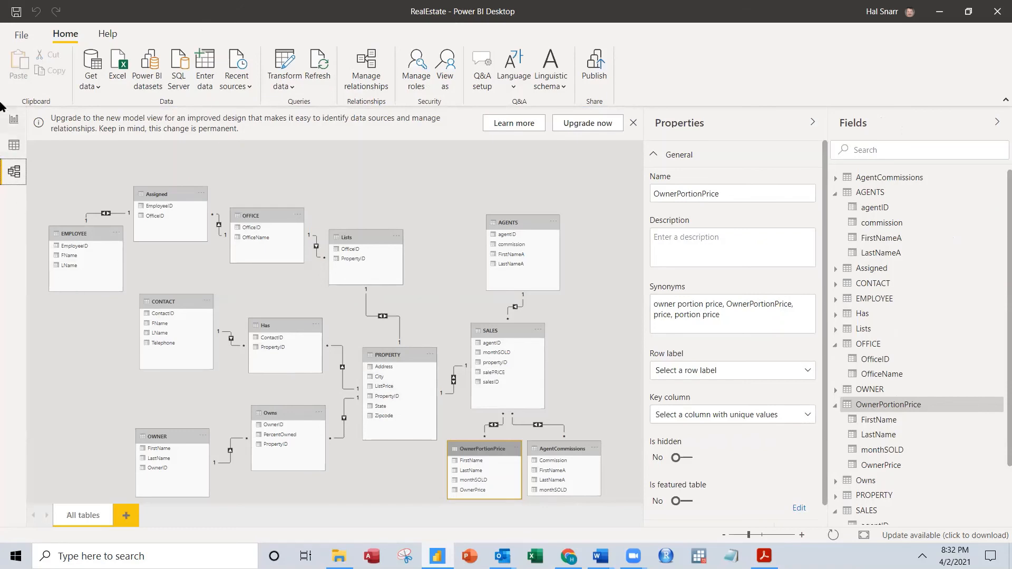
{"action": "left_click", "coordinate": [14, 120]}
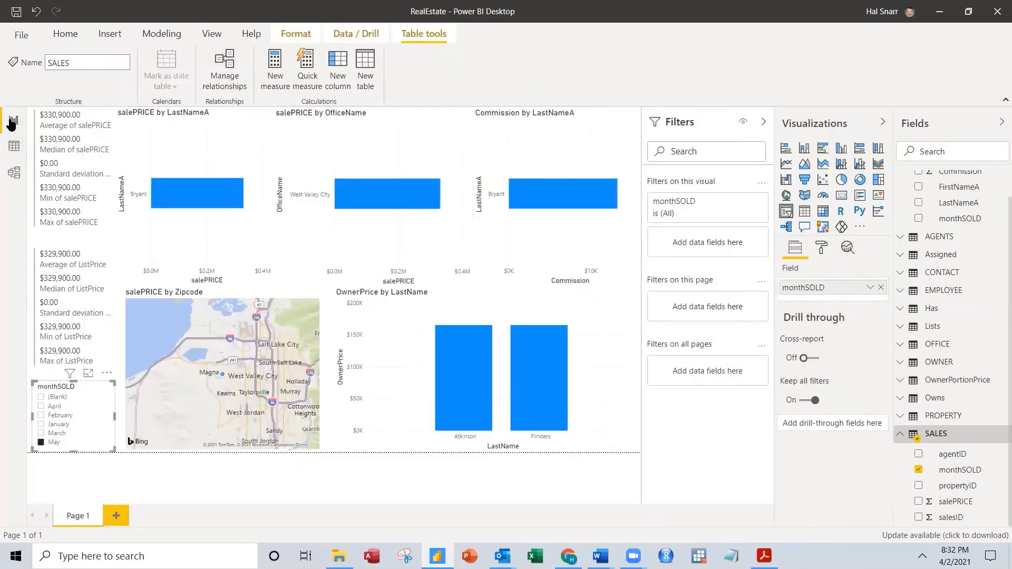
{"action": "left_click", "coordinate": [42, 434]}
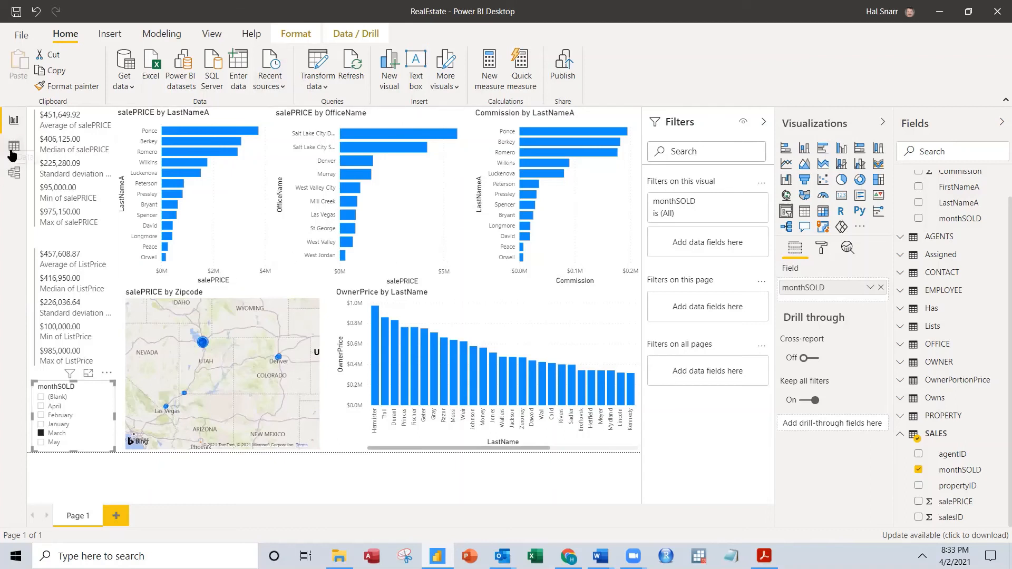
{"action": "left_click", "coordinate": [14, 172]}
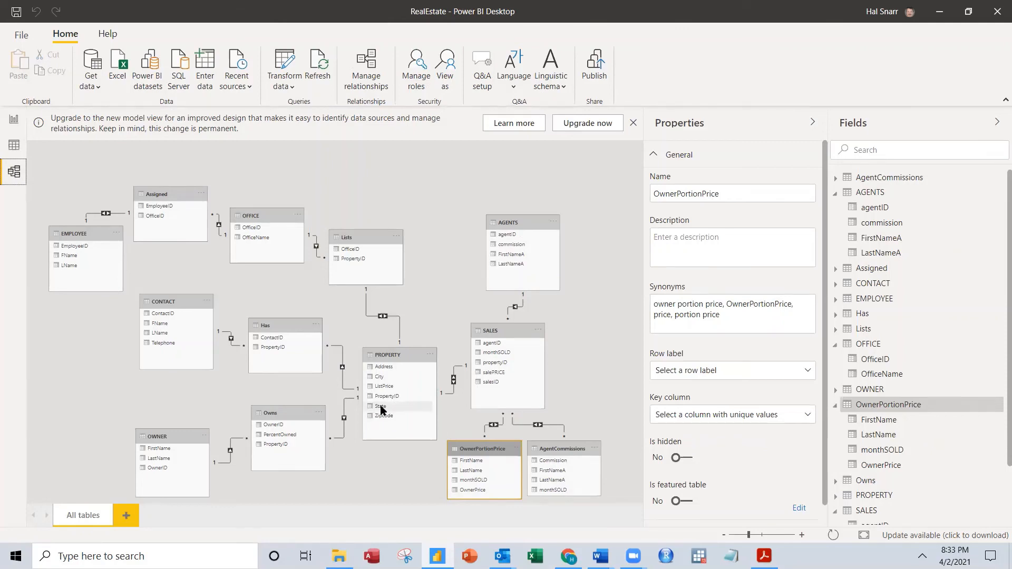
{"action": "left_click", "coordinate": [12, 122]}
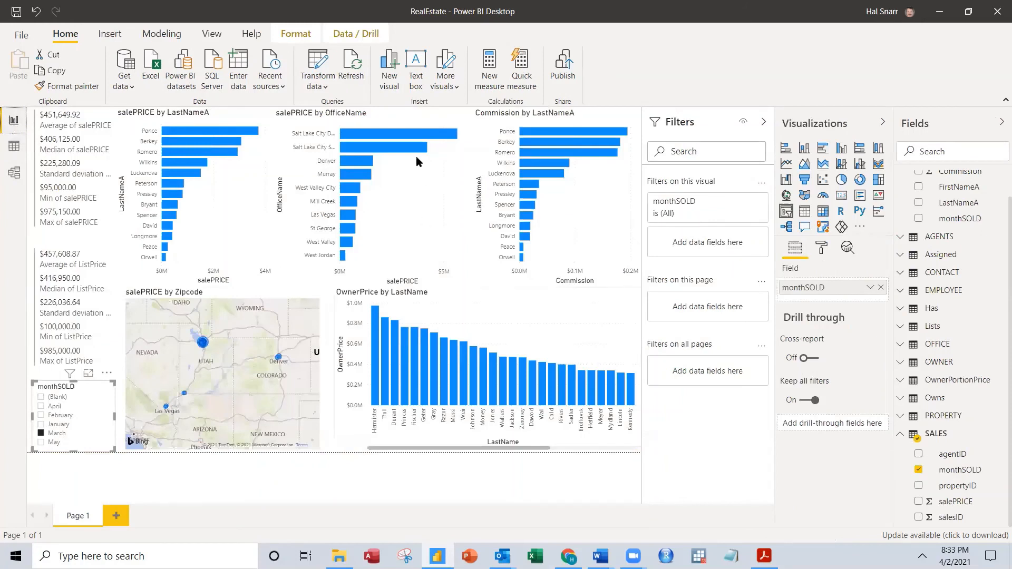
Highlight the two Salt Lake City offices, Denver, Murray and West Valley City in turn in the OfficeName sales chart
{"action": "left_click", "coordinate": [375, 139]}
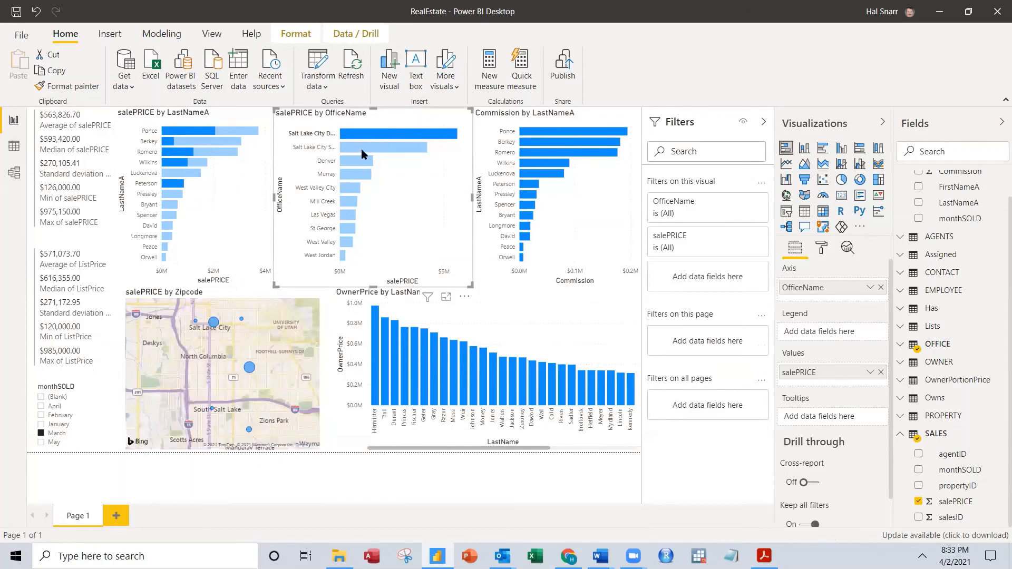
{"action": "left_click", "coordinate": [362, 149]}
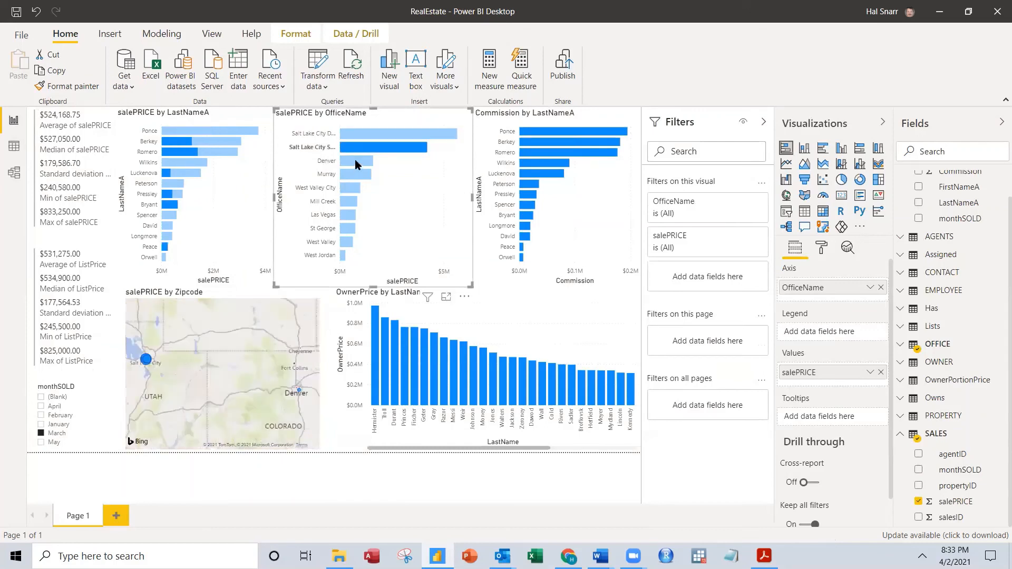
{"action": "left_click", "coordinate": [355, 160]}
{"action": "left_click", "coordinate": [353, 172]}
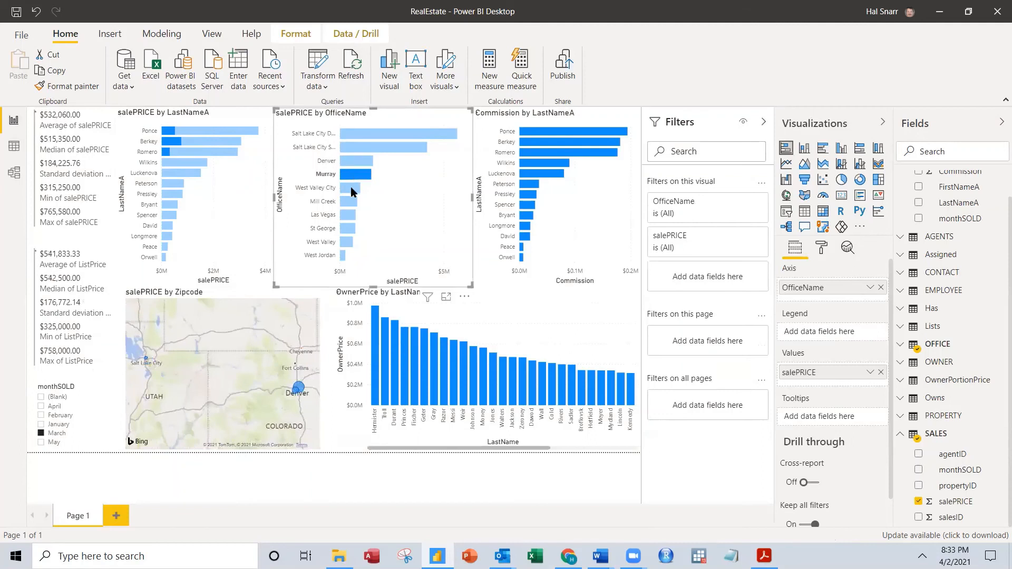
{"action": "left_click", "coordinate": [352, 187]}
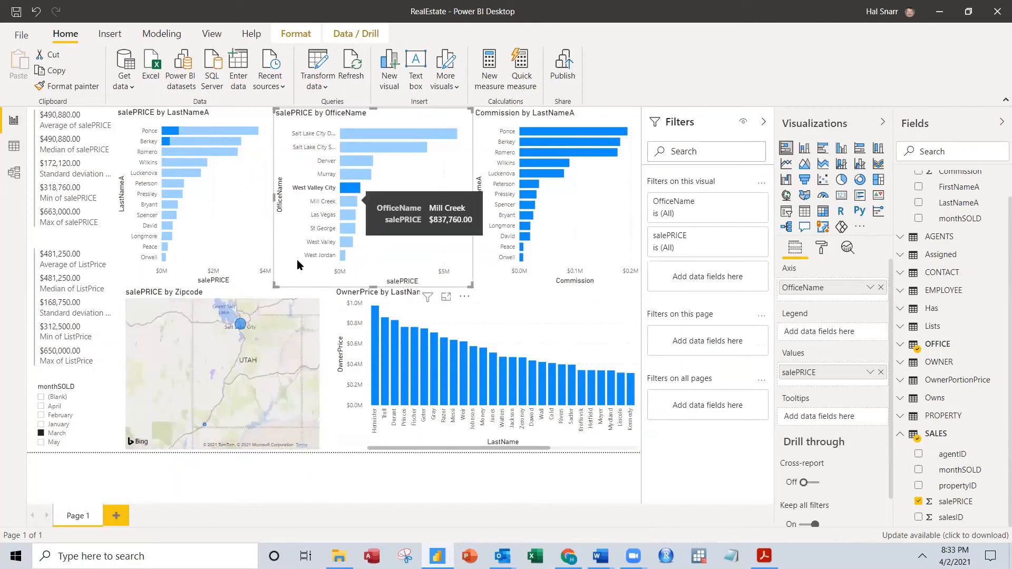
Clear the month filter after trying April, and highlight St George in the OfficeName sales chart to examine the other visuals
{"action": "left_click", "coordinate": [40, 407]}
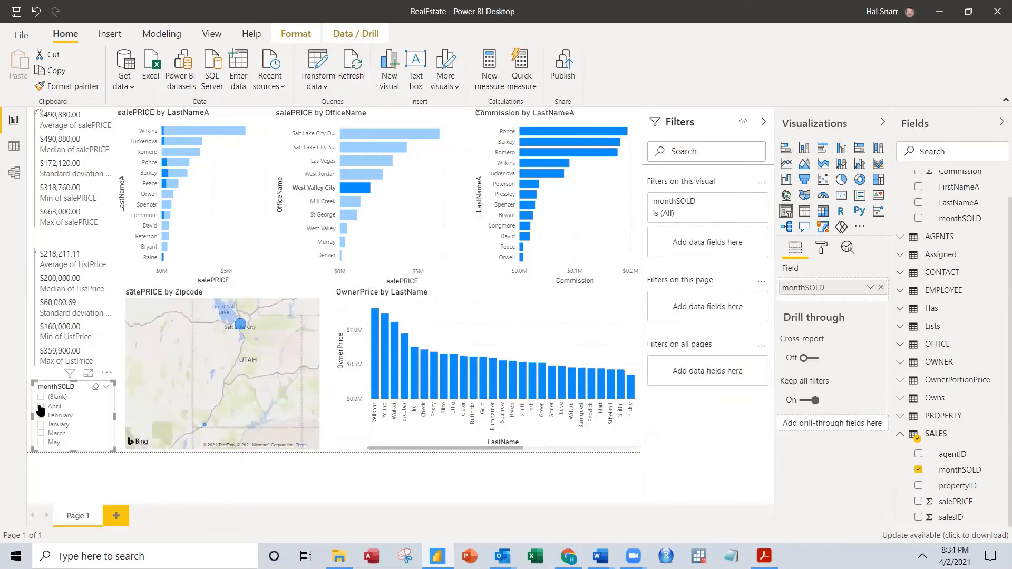
{"action": "left_click", "coordinate": [41, 407]}
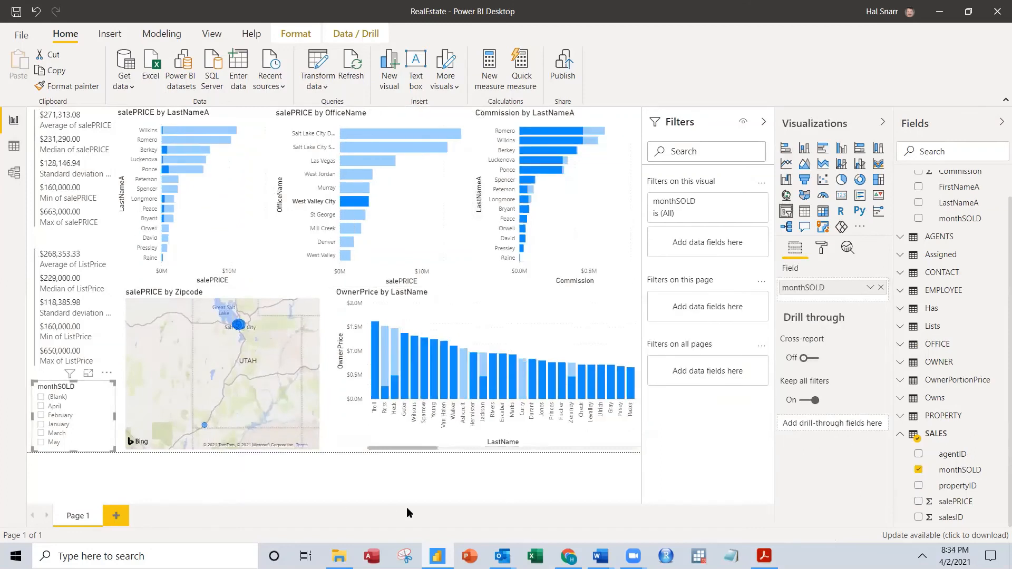
{"action": "left_click", "coordinate": [347, 216]}
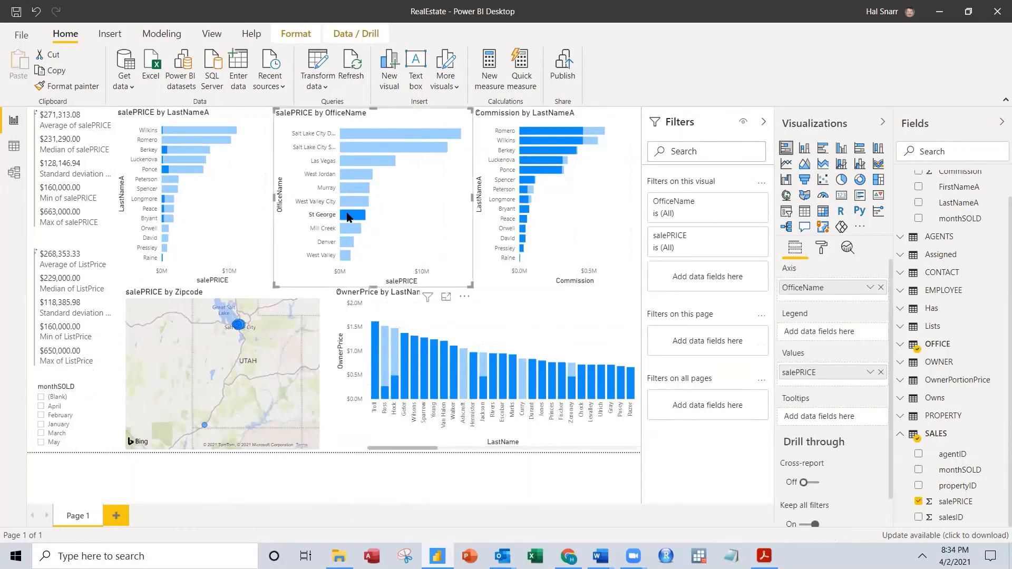
{"action": "mouse_move", "coordinate": [350, 232]}
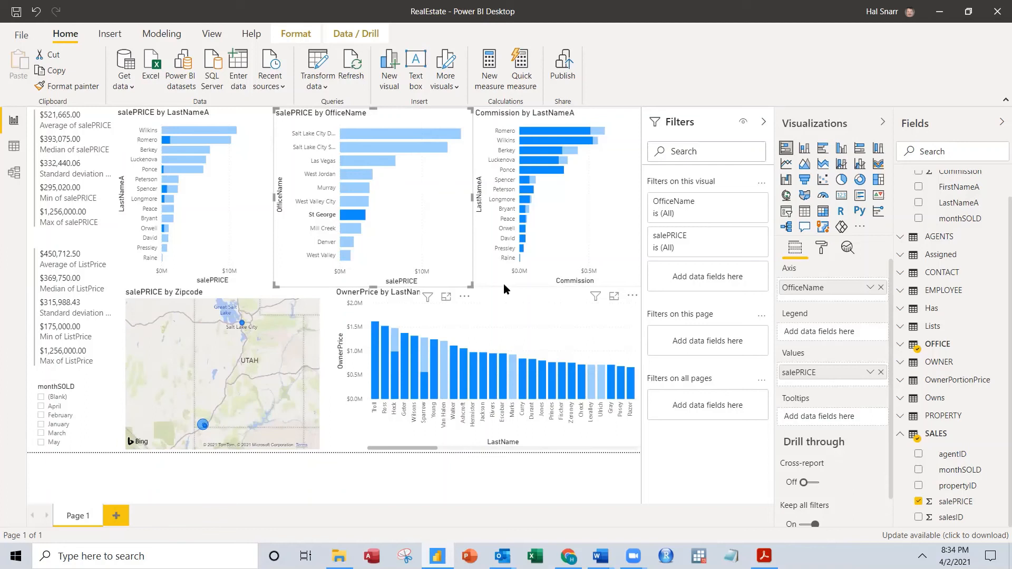
Expand the fields of the PROPERTY table
{"action": "left_click", "coordinate": [902, 421]}
{"action": "scroll", "coordinate": [994, 437], "scroll_direction": "down", "scroll_amount": 1}
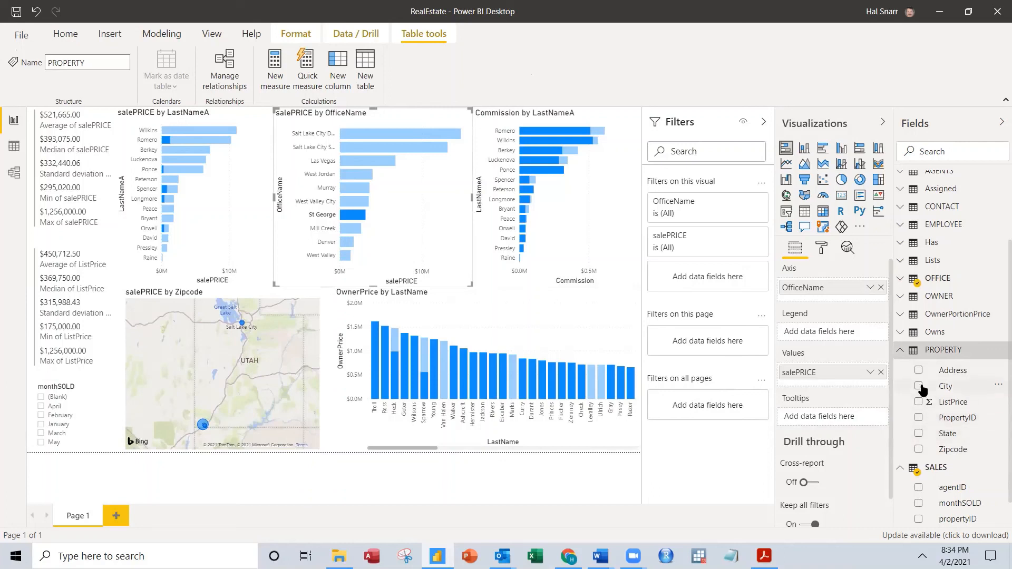
{"action": "left_click", "coordinate": [786, 212]}
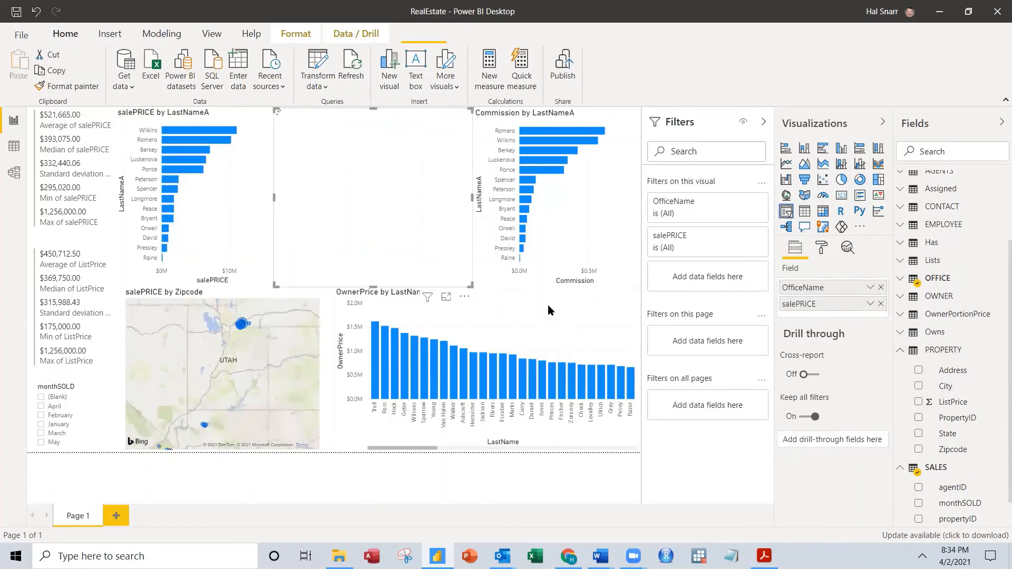
{"action": "left_click", "coordinate": [786, 149]}
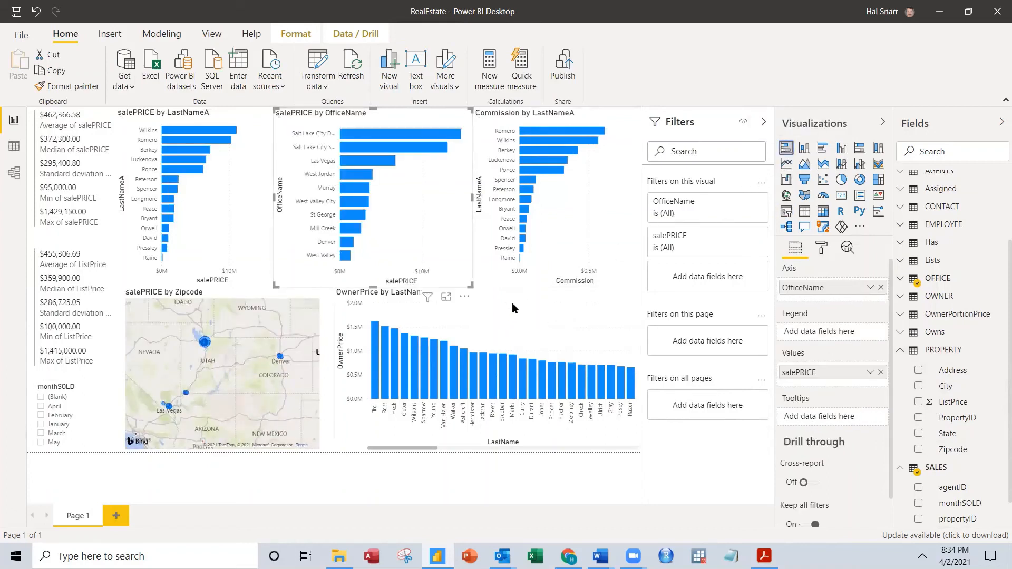
{"action": "left_click", "coordinate": [517, 297]}
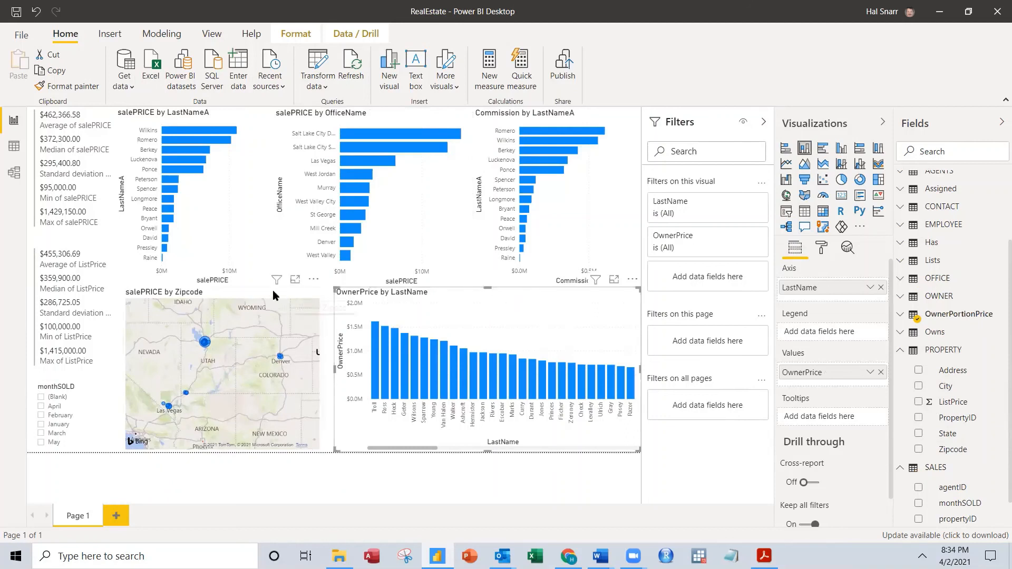
Filter the report to February with the monthSOLD slicer and narrow the slicer to about half its width
{"action": "left_click", "coordinate": [114, 416]}
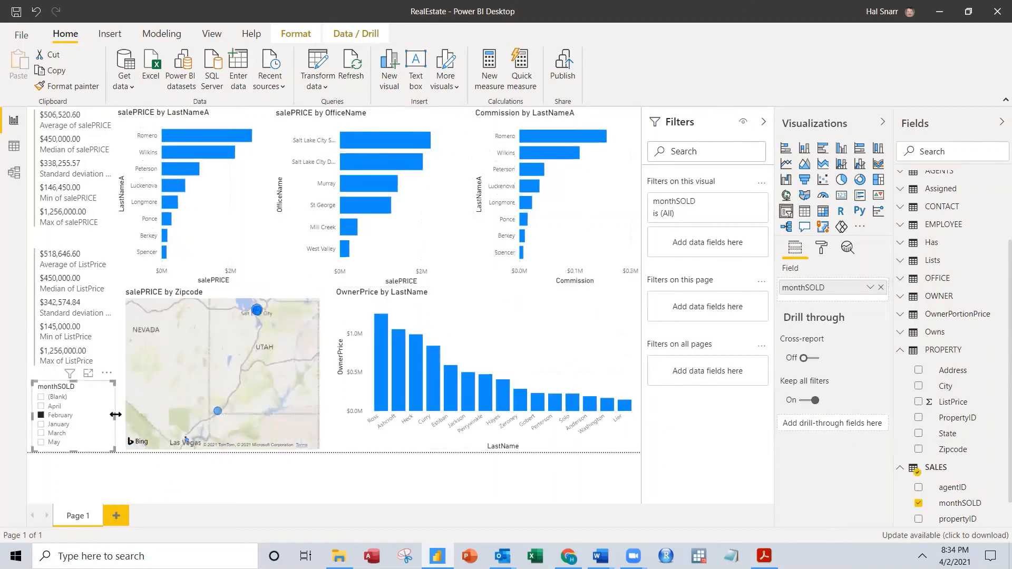
{"action": "left_click_drag", "start_coordinate": [114, 416], "coordinate": [86, 416]}
Add a separate new slicer for State from the PROPERTY table
{"action": "left_click", "coordinate": [107, 416]}
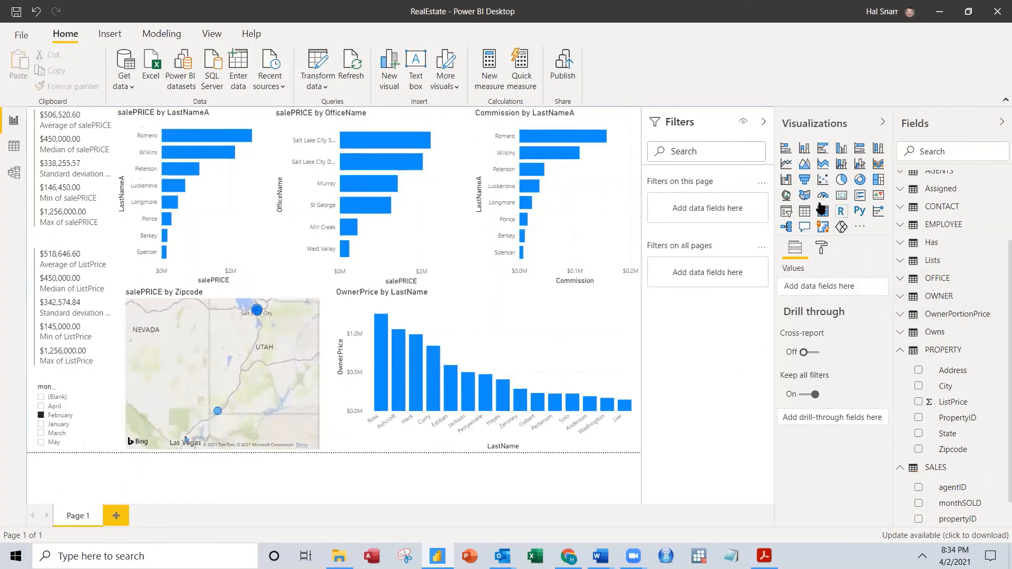
{"action": "left_click", "coordinate": [786, 212]}
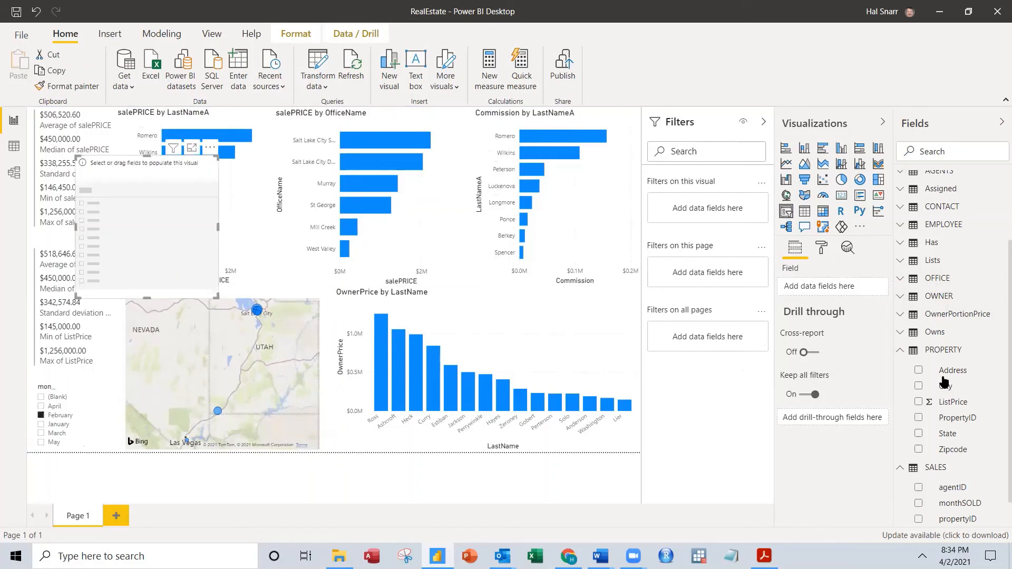
{"action": "left_click", "coordinate": [919, 433]}
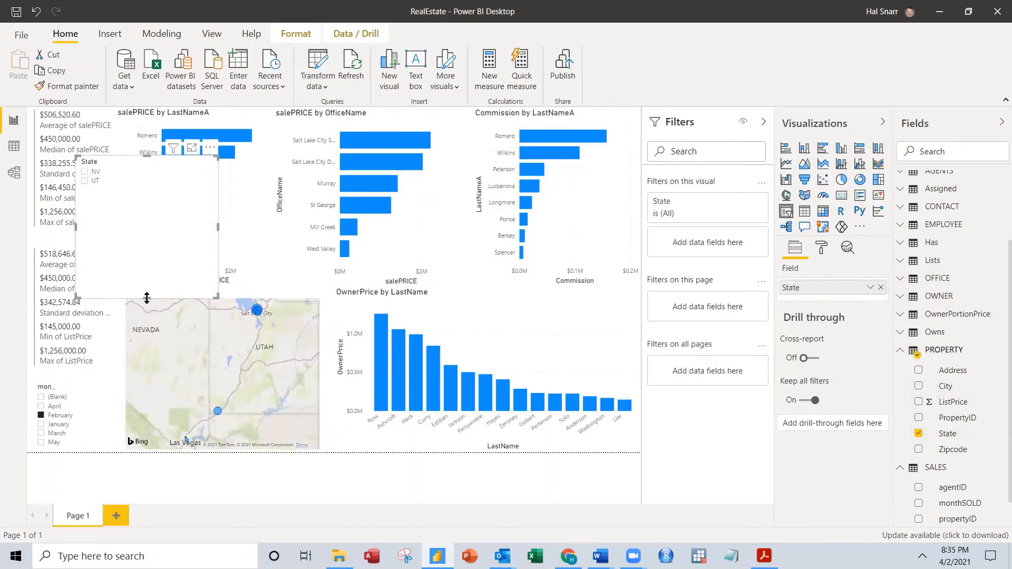
Shrink the State slicer and fit it beside the monthSOLD slicer at the same height, slightly overlapping the zipcode map
{"action": "left_click_drag", "start_coordinate": [150, 289], "coordinate": [156, 220]}
{"action": "left_click_drag", "start_coordinate": [219, 191], "coordinate": [128, 191]}
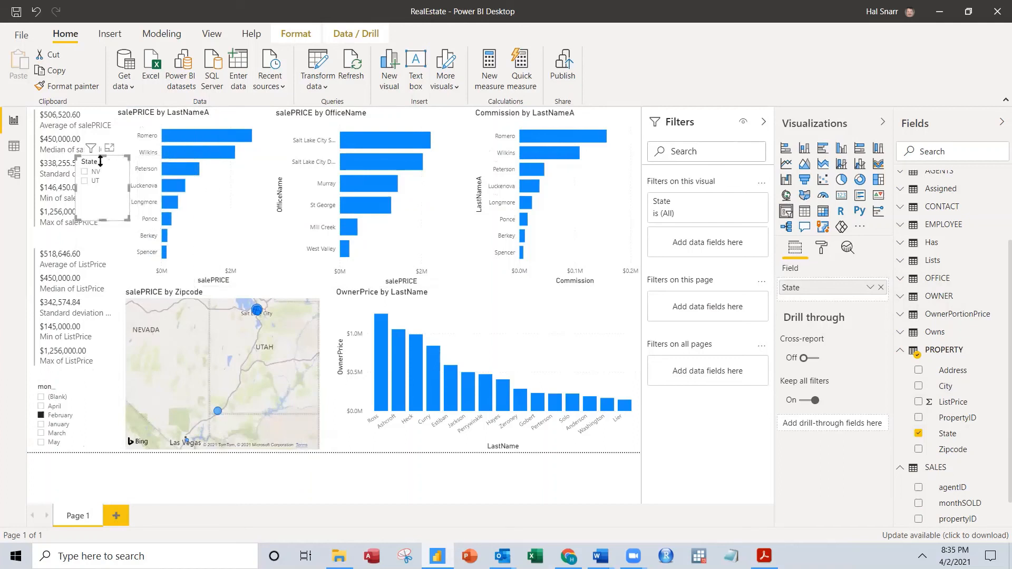
{"action": "left_click_drag", "start_coordinate": [98, 157], "coordinate": [109, 343]}
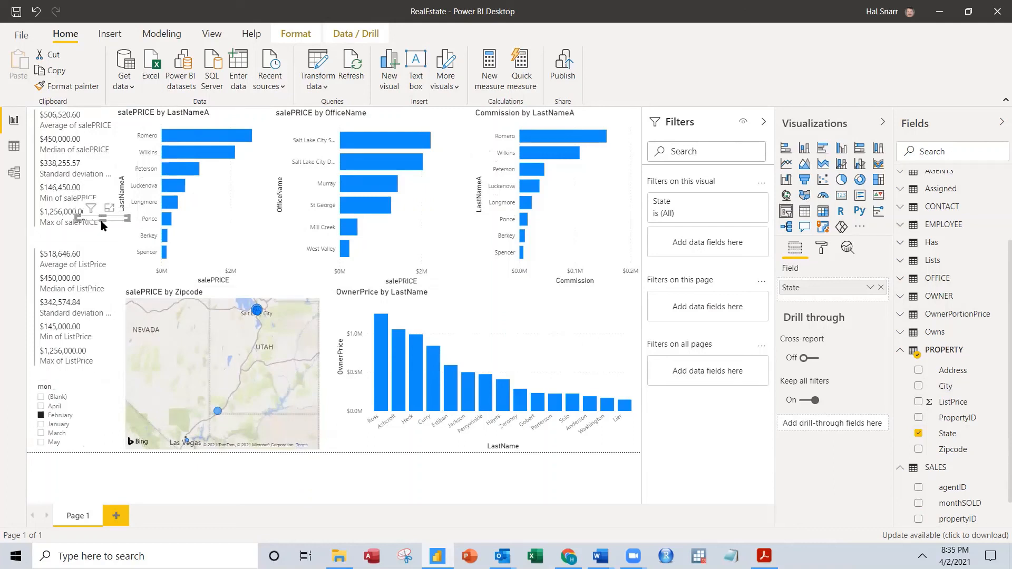
{"action": "left_click_drag", "start_coordinate": [102, 221], "coordinate": [103, 293]}
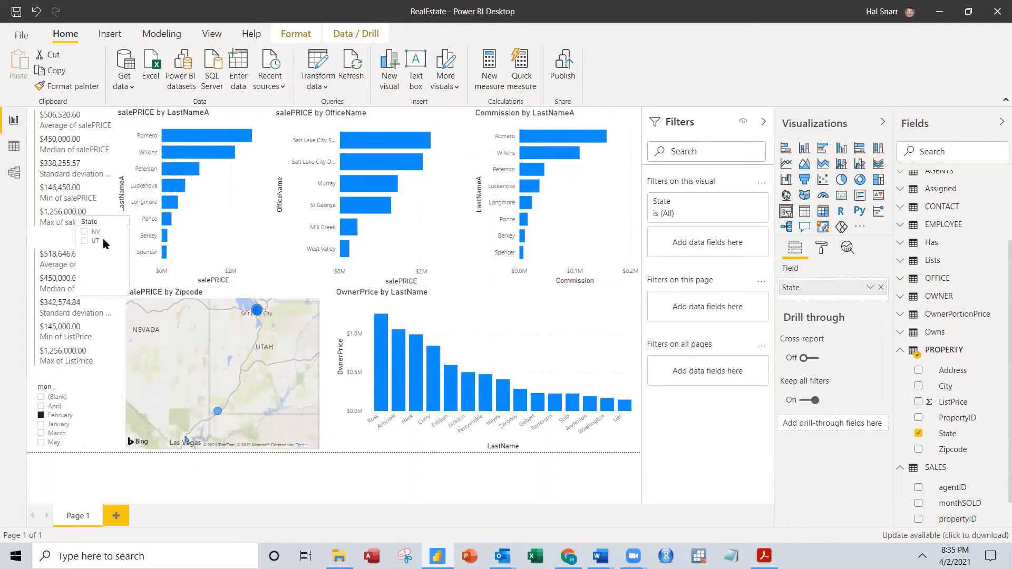
{"action": "mouse_move", "coordinate": [100, 216]}
{"action": "left_mouse_down"}
{"action": "mouse_move", "coordinate": [93, 329]}
{"action": "mouse_move", "coordinate": [103, 222]}
{"action": "left_mouse_up"}
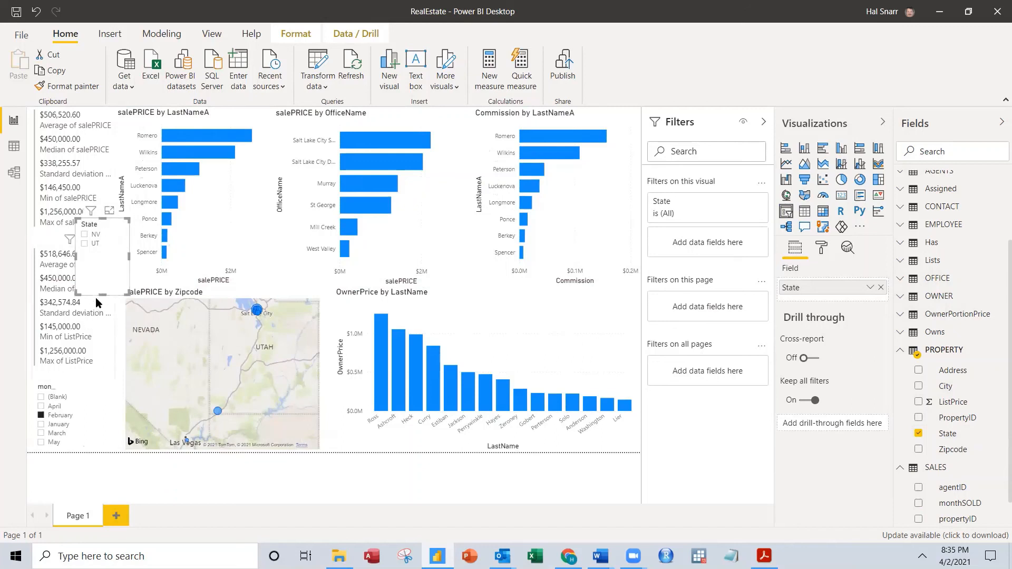
{"action": "left_click_drag", "start_coordinate": [102, 294], "coordinate": [91, 456]}
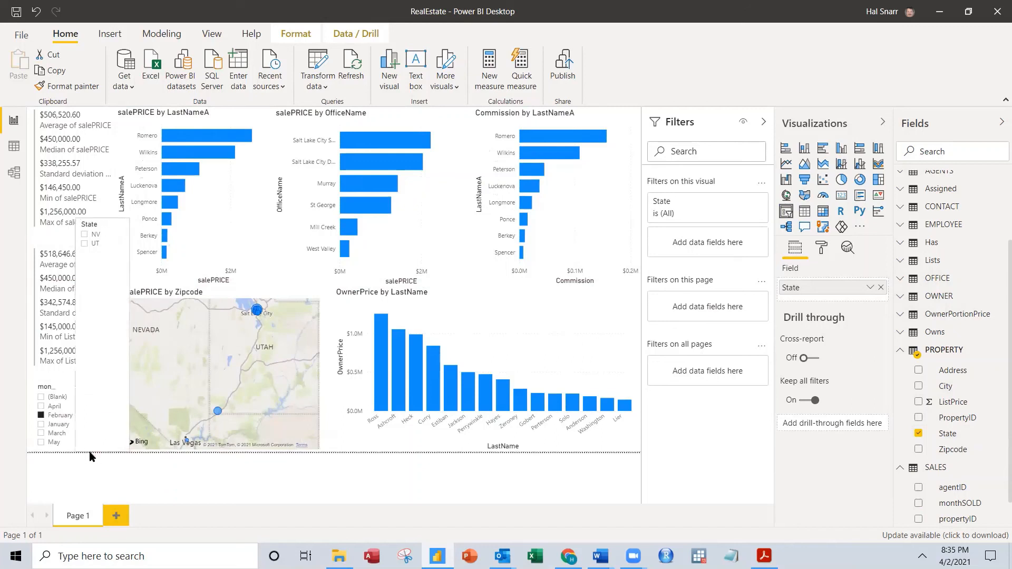
{"action": "left_click_drag", "start_coordinate": [100, 222], "coordinate": [96, 390]}
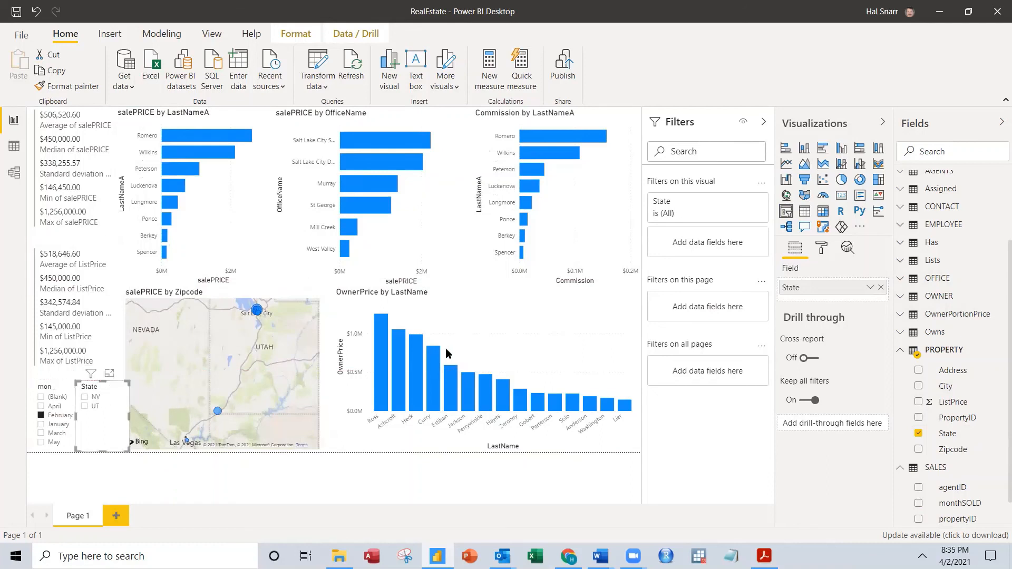
Clear the February filter from the monthSOLD slicer and deselect all visuals on the page
{"action": "left_click", "coordinate": [43, 417]}
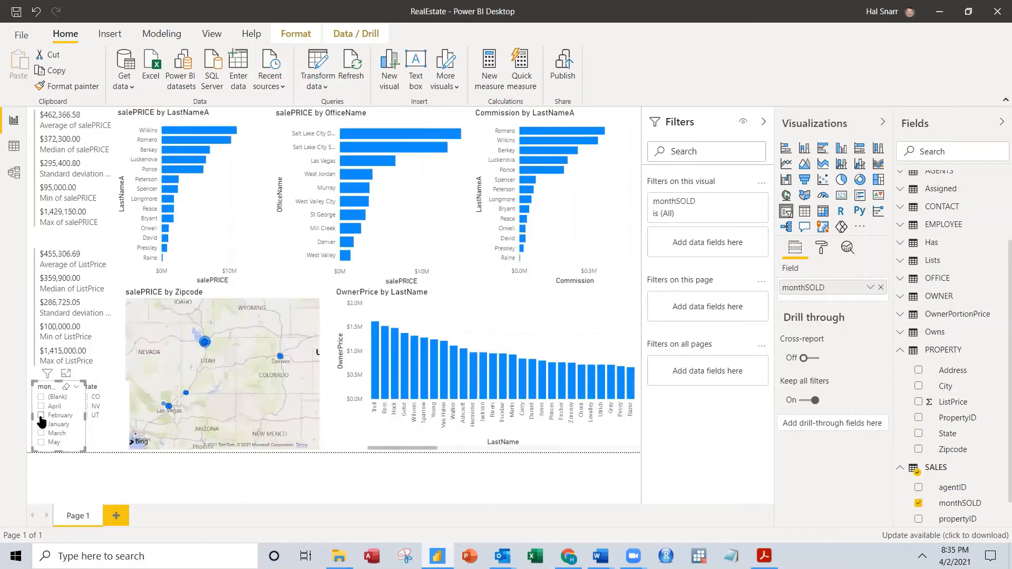
{"action": "left_click", "coordinate": [112, 437]}
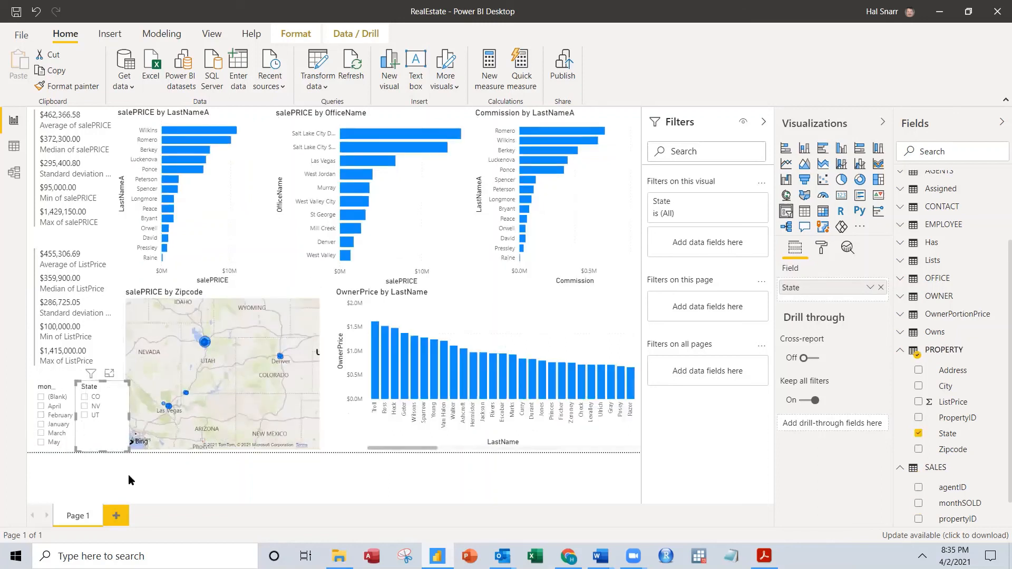
{"action": "left_click", "coordinate": [236, 481]}
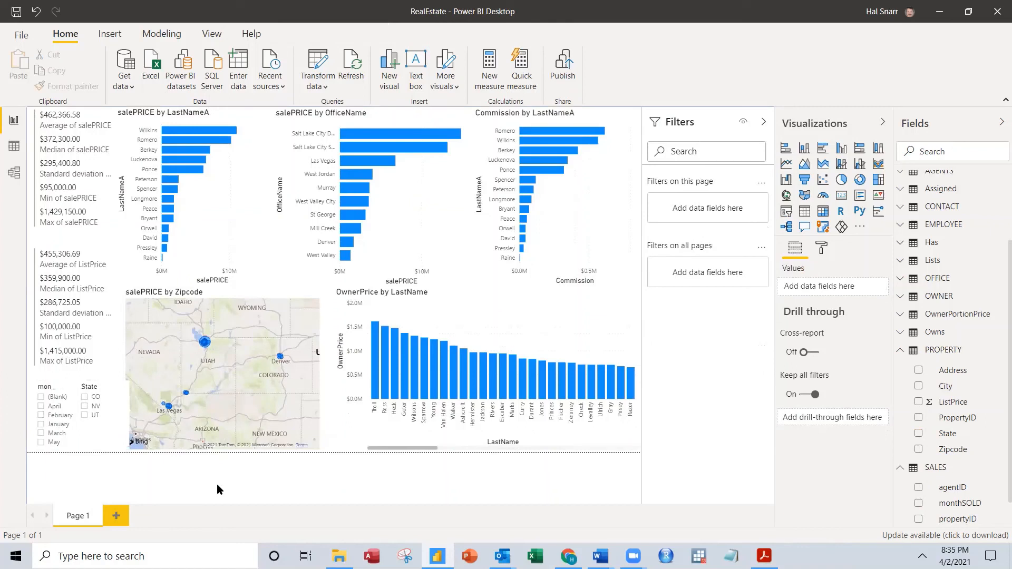
Filter the report with the State slicer by UT, NV and CO in turn to compare the visuals for each state
{"action": "left_click", "coordinate": [83, 416]}
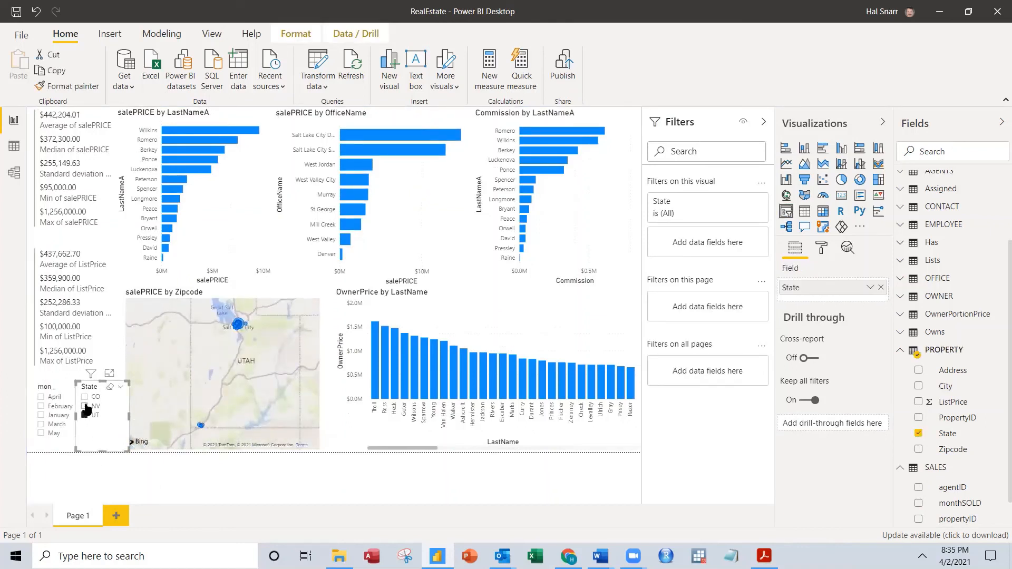
{"action": "left_click", "coordinate": [85, 407]}
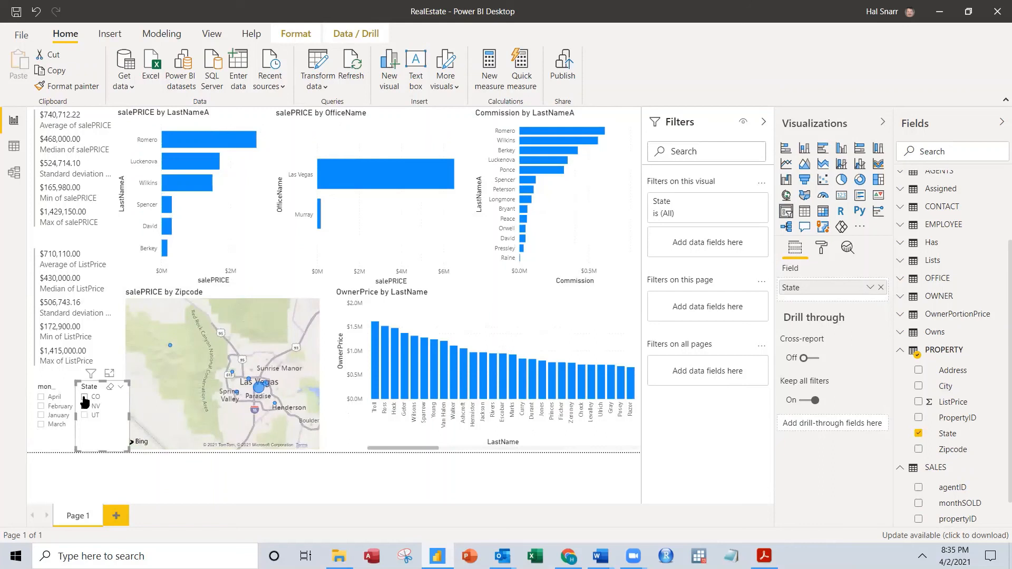
{"action": "left_click", "coordinate": [85, 398]}
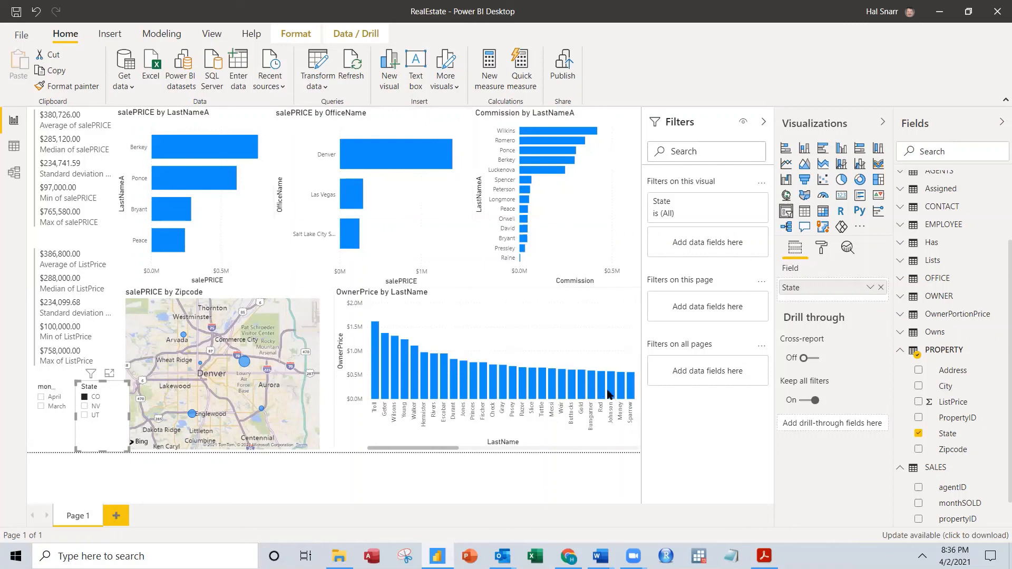
Collapse the PROPERTY and SALES tables and examine the fields of OwnerPortionPrice, OWNER, OFFICE, Lists, Has, EMPLOYEE, CONTACT, Assigned and AGENTS
{"action": "left_click", "coordinate": [901, 351]}
{"action": "left_click", "coordinate": [901, 436]}
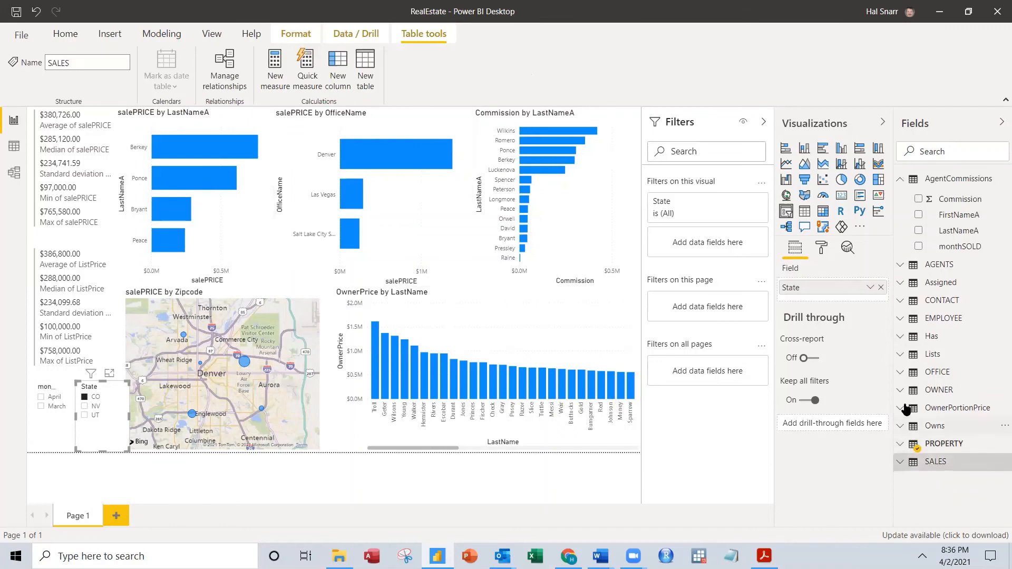
{"action": "left_click", "coordinate": [901, 409]}
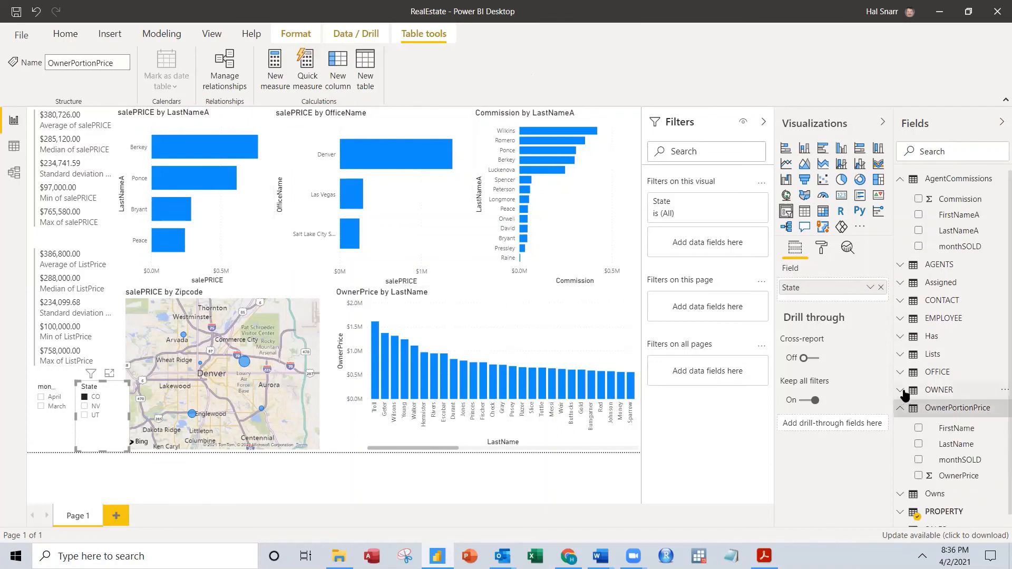
{"action": "left_click", "coordinate": [901, 390]}
{"action": "left_click", "coordinate": [901, 371]}
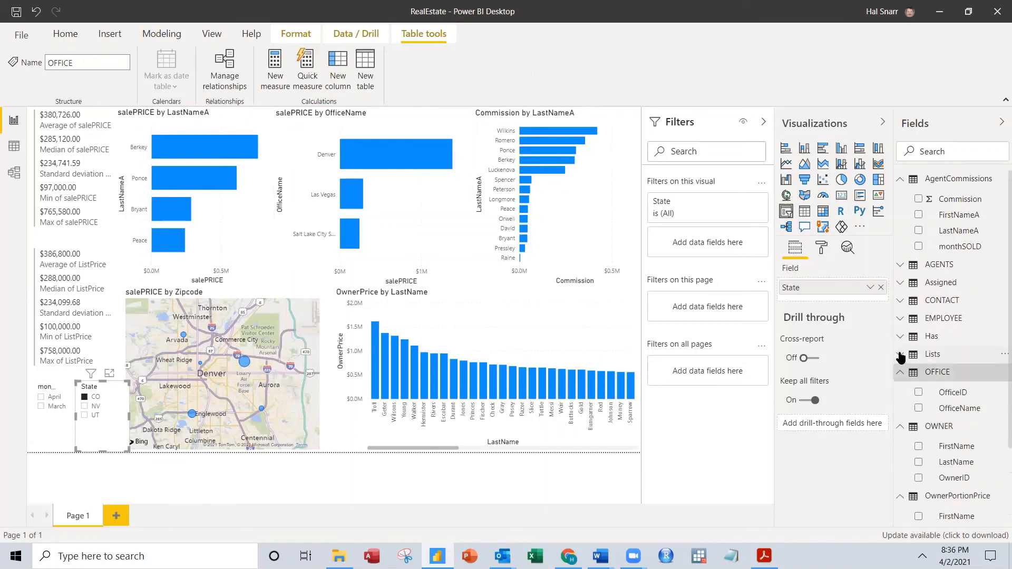
{"action": "left_click", "coordinate": [901, 355]}
{"action": "left_click", "coordinate": [901, 336]}
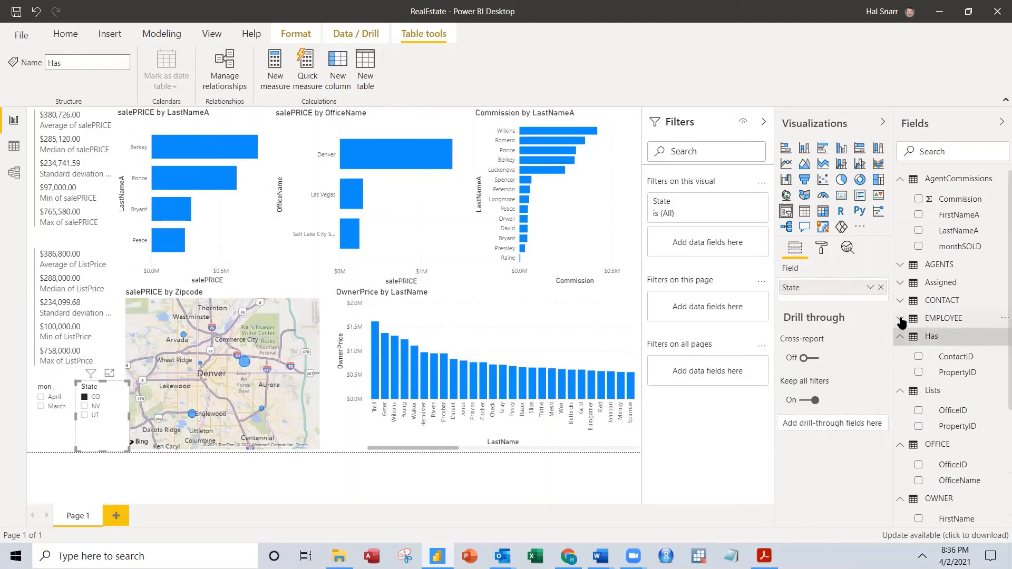
{"action": "left_click", "coordinate": [900, 320]}
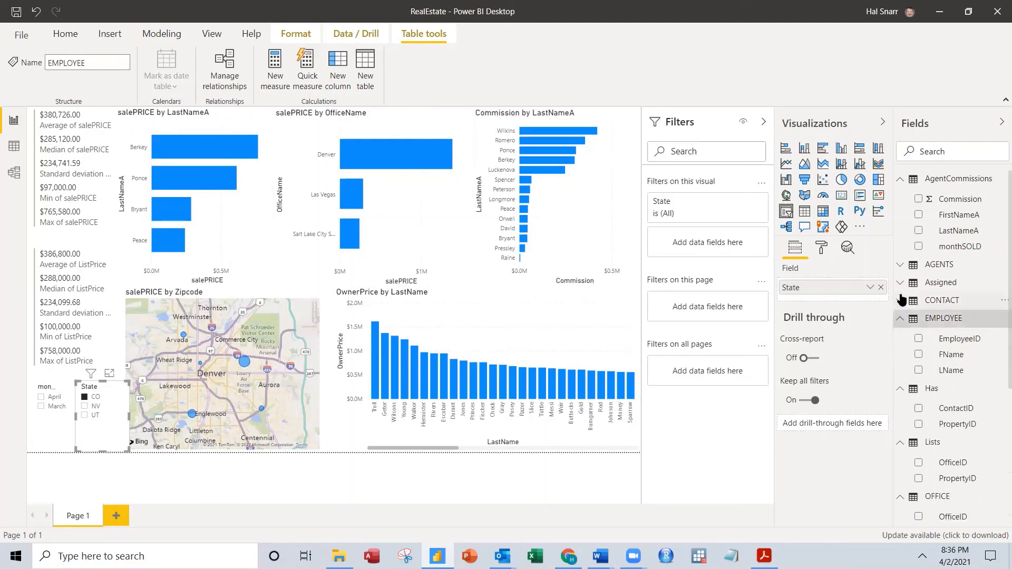
{"action": "left_click", "coordinate": [900, 301]}
{"action": "left_click", "coordinate": [901, 284]}
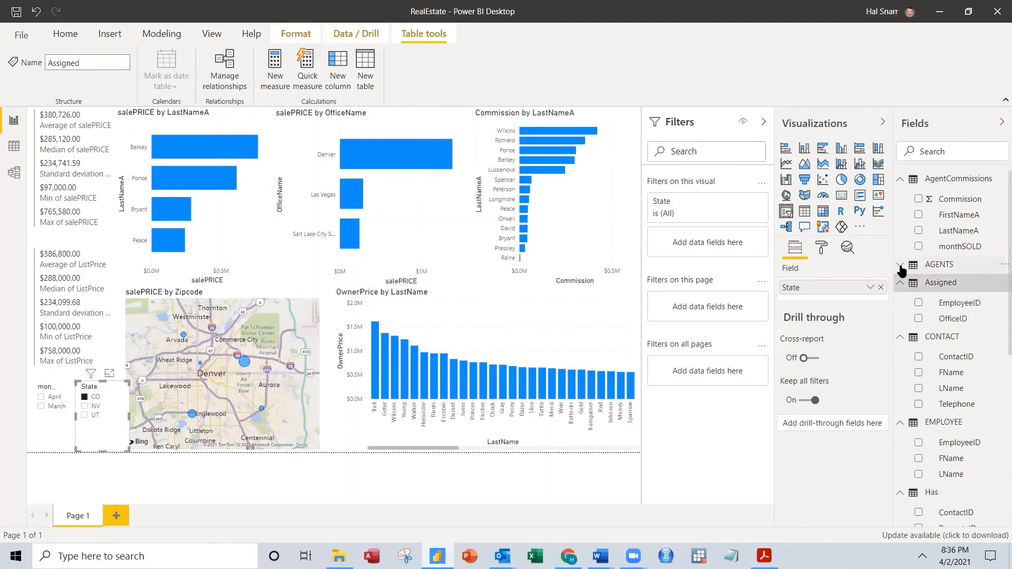
{"action": "left_click", "coordinate": [901, 266]}
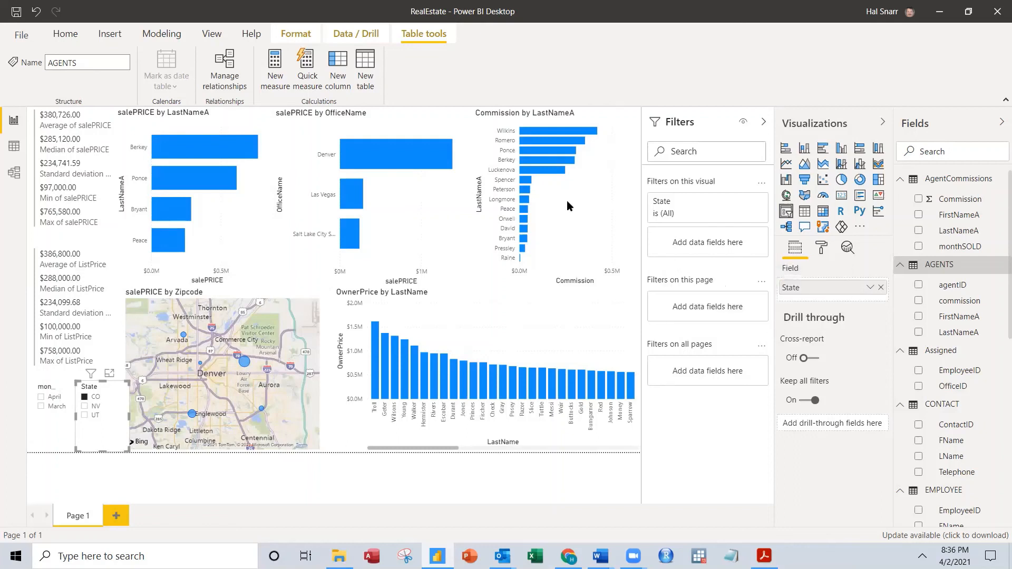
Clear the CO state filter and cross-filter the report by the topmost Salt Lake City office in the salePRICE by OfficeName chart
{"action": "left_click", "coordinate": [86, 397]}
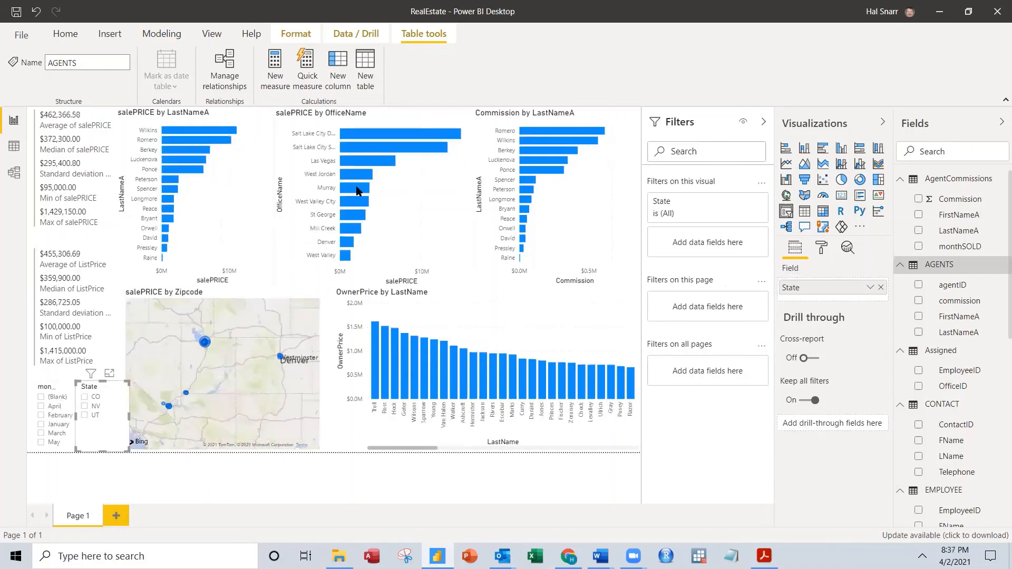
{"action": "left_click", "coordinate": [373, 135]}
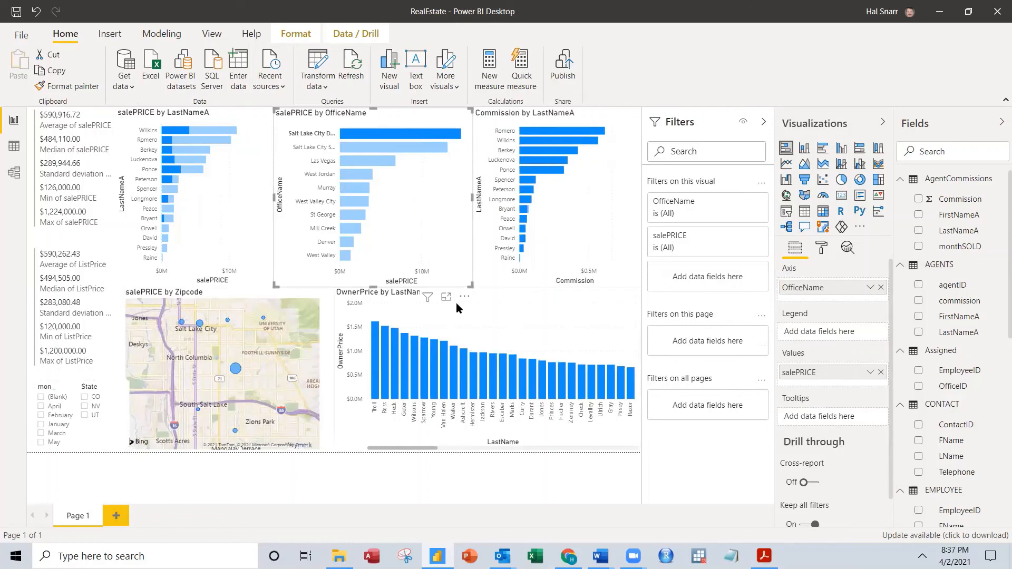
{"action": "left_click", "coordinate": [78, 227]}
{"action": "left_click_drag", "start_coordinate": [73, 241], "coordinate": [73, 245]}
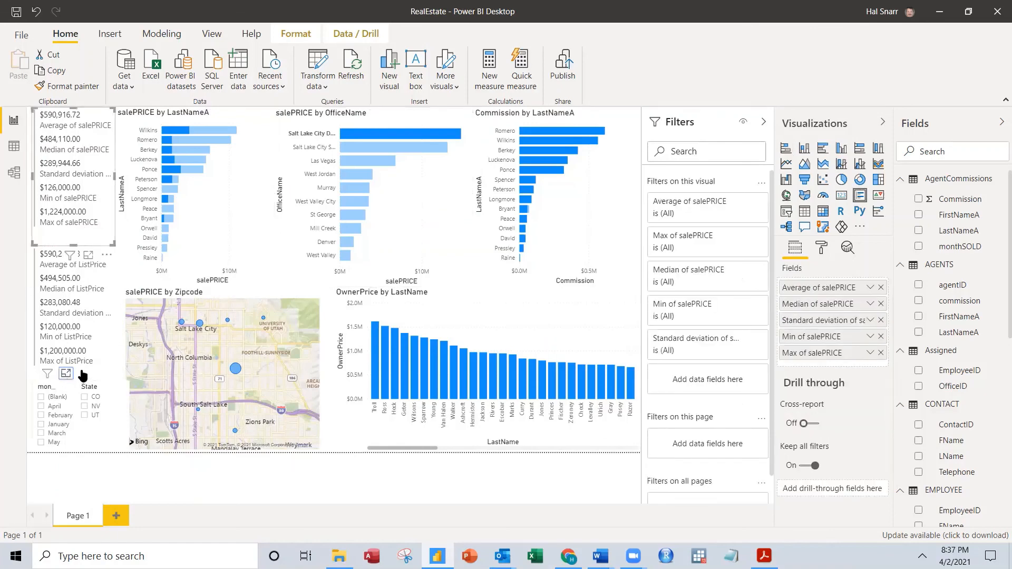
{"action": "left_click", "coordinate": [82, 376]}
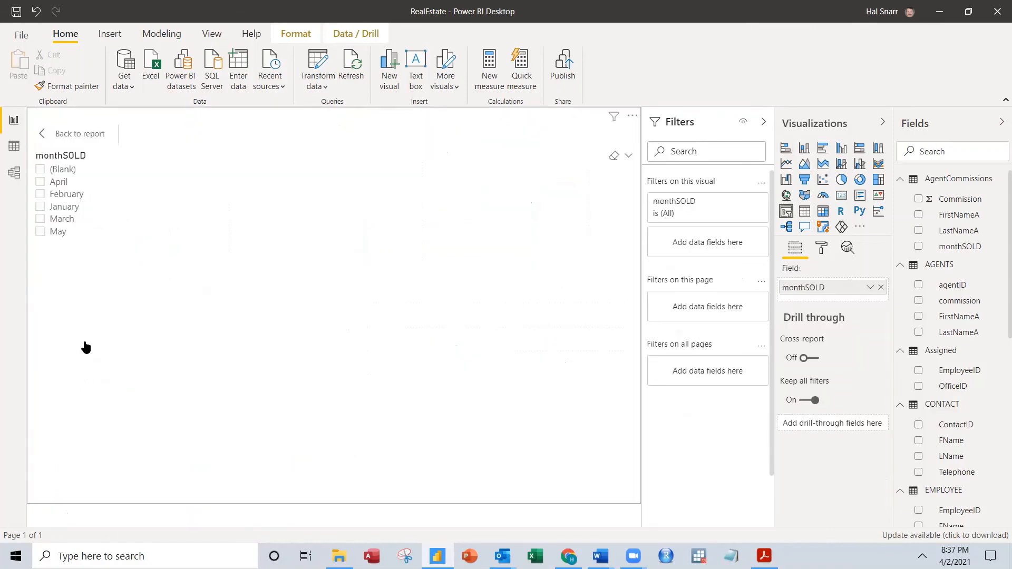
{"action": "left_click", "coordinate": [41, 133]}
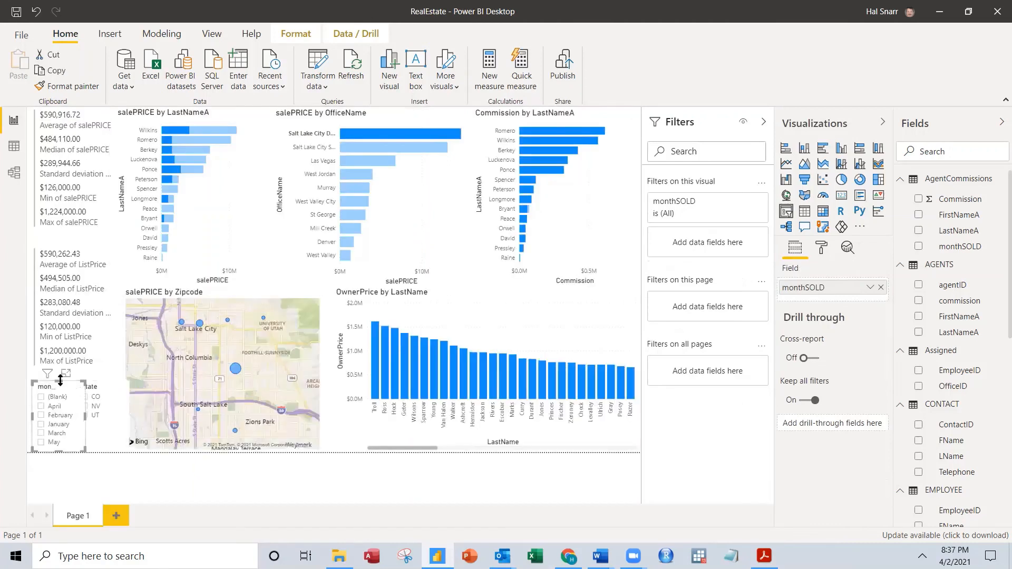
Change the monthSOLD slicer to a dropdown, shorten it to a low strip and widen it to match the statistics cards
{"action": "left_click_drag", "start_coordinate": [59, 390], "coordinate": [63, 395]}
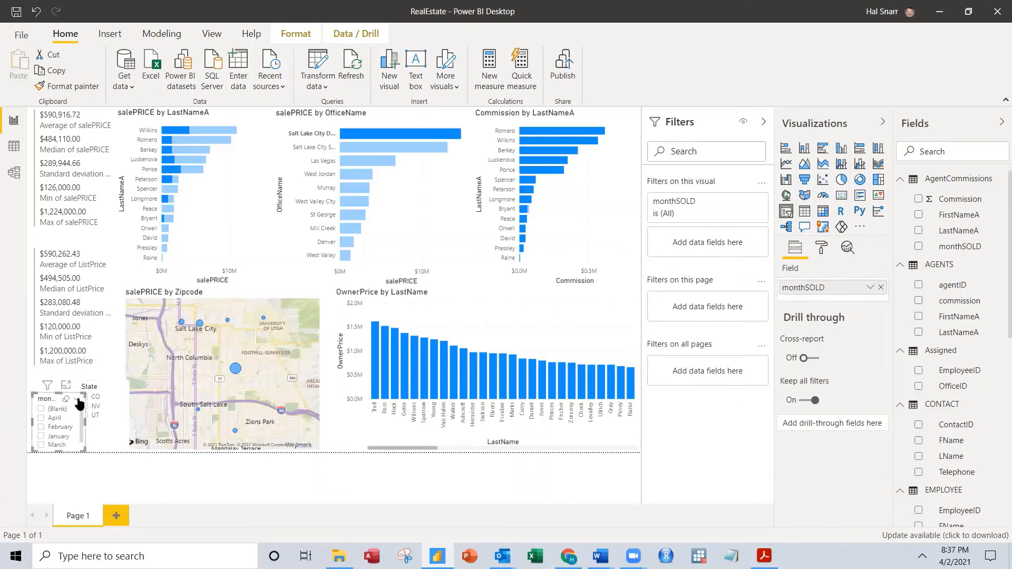
{"action": "left_click", "coordinate": [78, 400]}
{"action": "left_click", "coordinate": [87, 389]}
{"action": "left_click", "coordinate": [74, 411]}
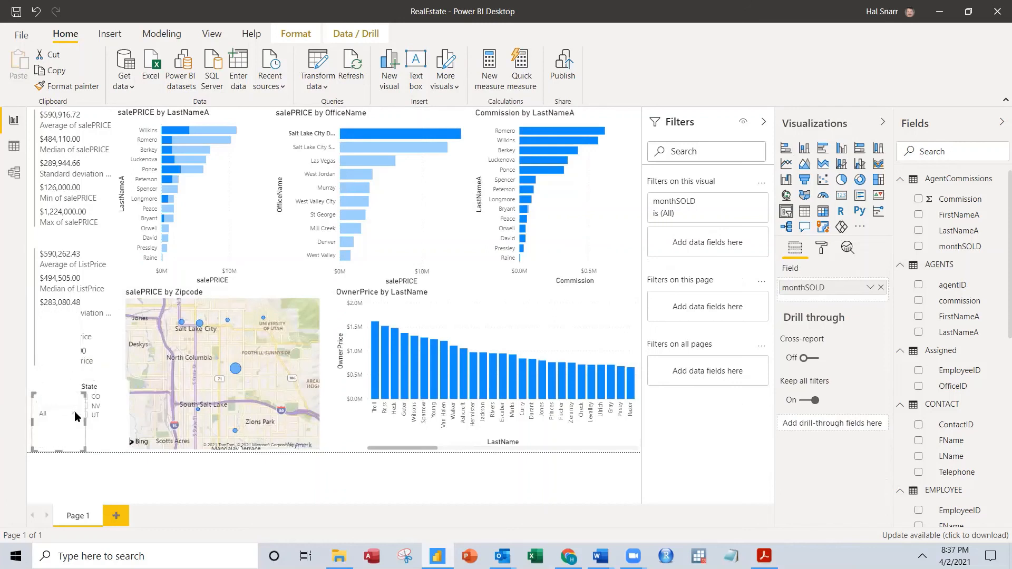
{"action": "left_click", "coordinate": [55, 428]}
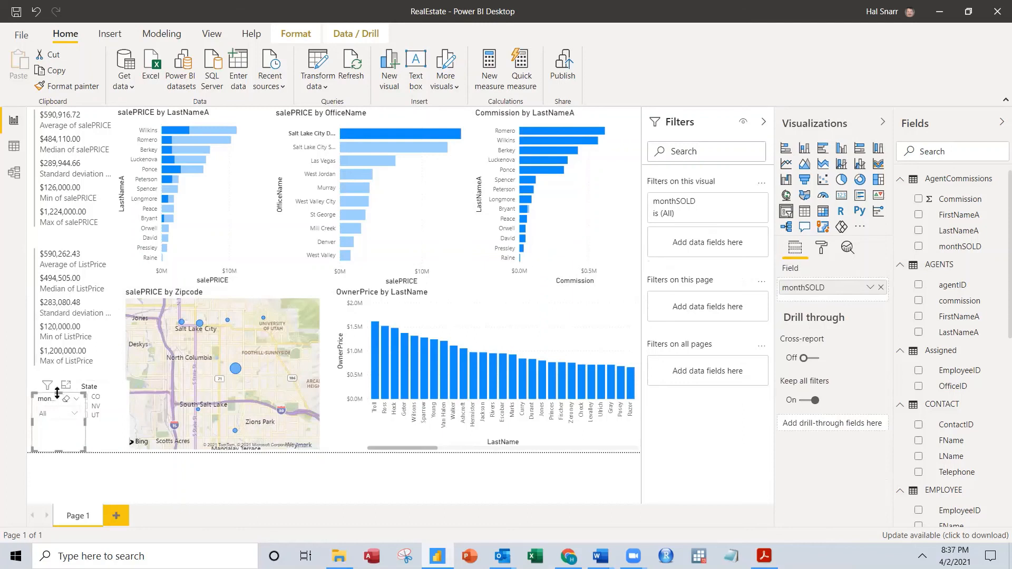
{"action": "left_click_drag", "start_coordinate": [55, 391], "coordinate": [58, 415]}
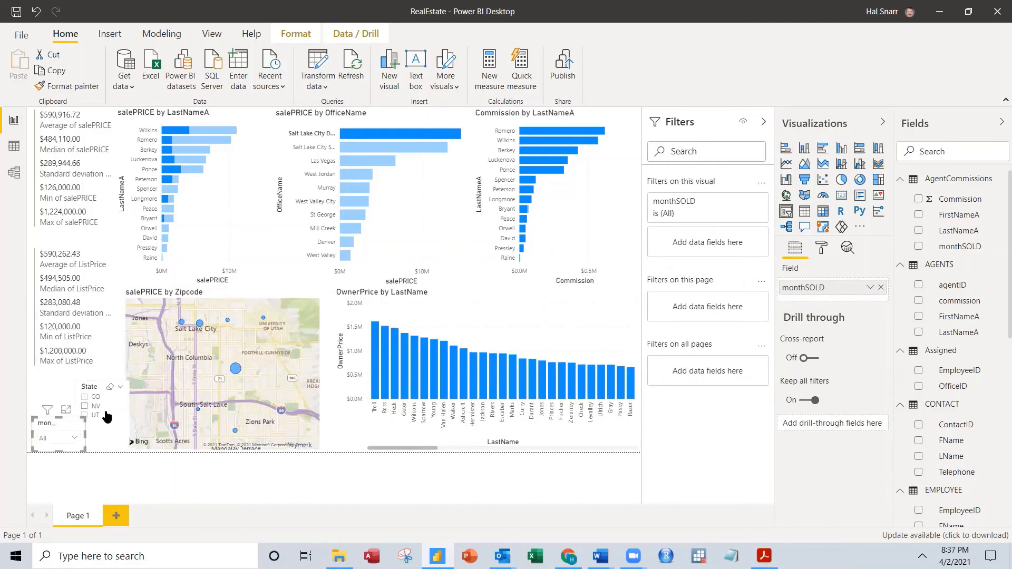
{"action": "left_click_drag", "start_coordinate": [86, 437], "coordinate": [111, 439]}
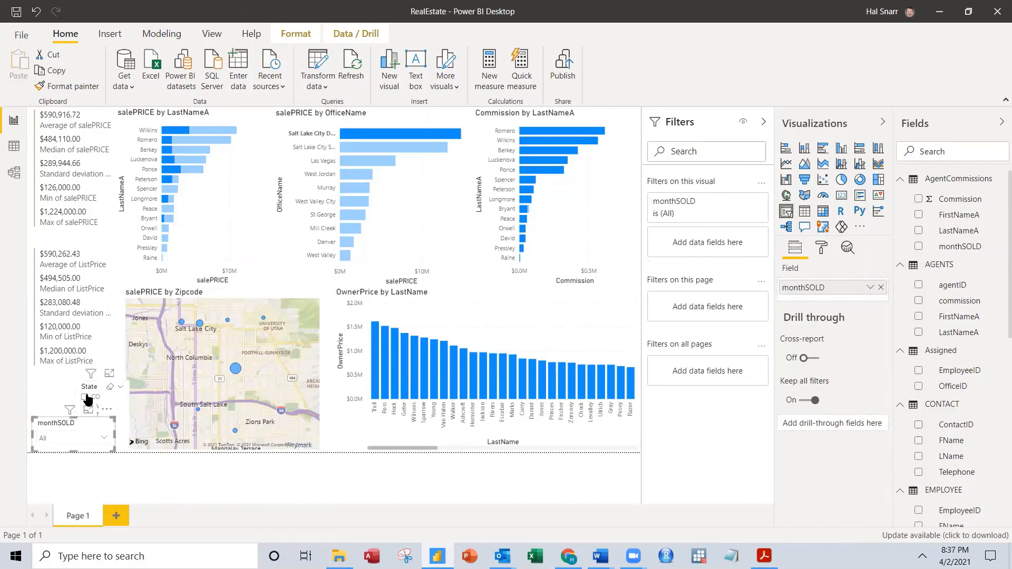
Widen and shorten the State slicer so it sits directly above the monthSOLD slicer, and change it to a dropdown
{"action": "left_click", "coordinate": [77, 393]}
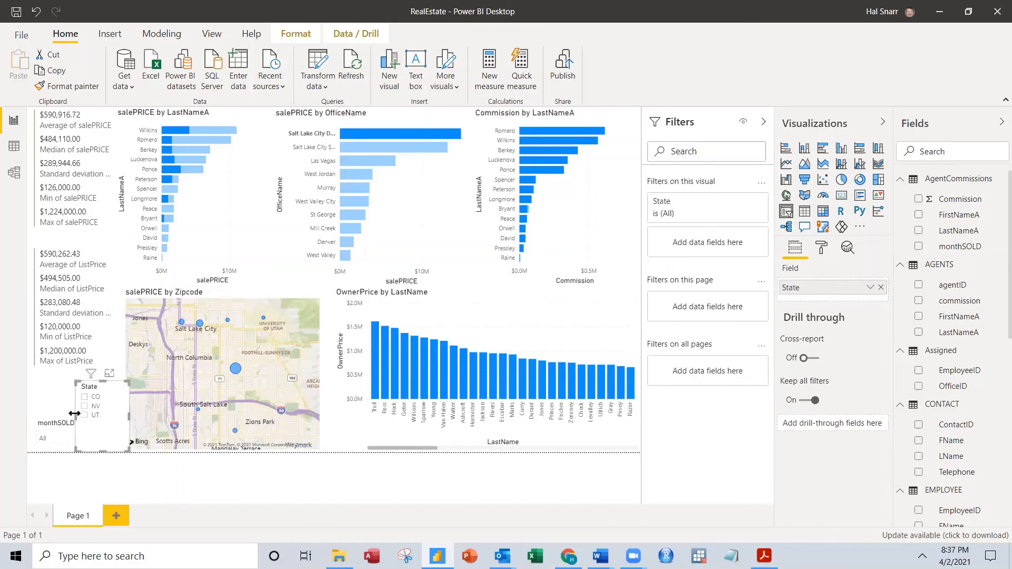
{"action": "left_click_drag", "start_coordinate": [76, 418], "coordinate": [28, 416]}
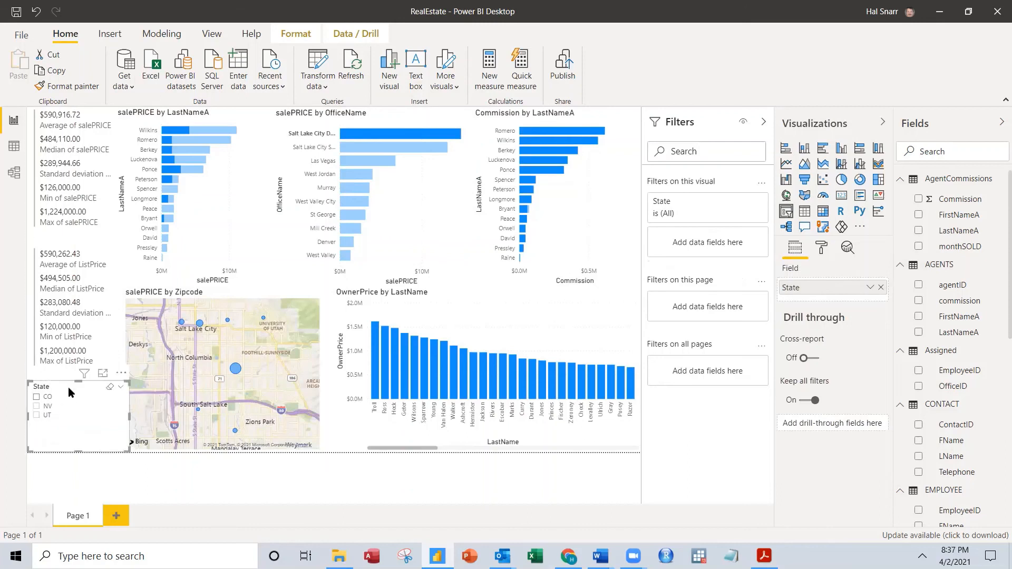
{"action": "left_click_drag", "start_coordinate": [72, 454], "coordinate": [79, 408]}
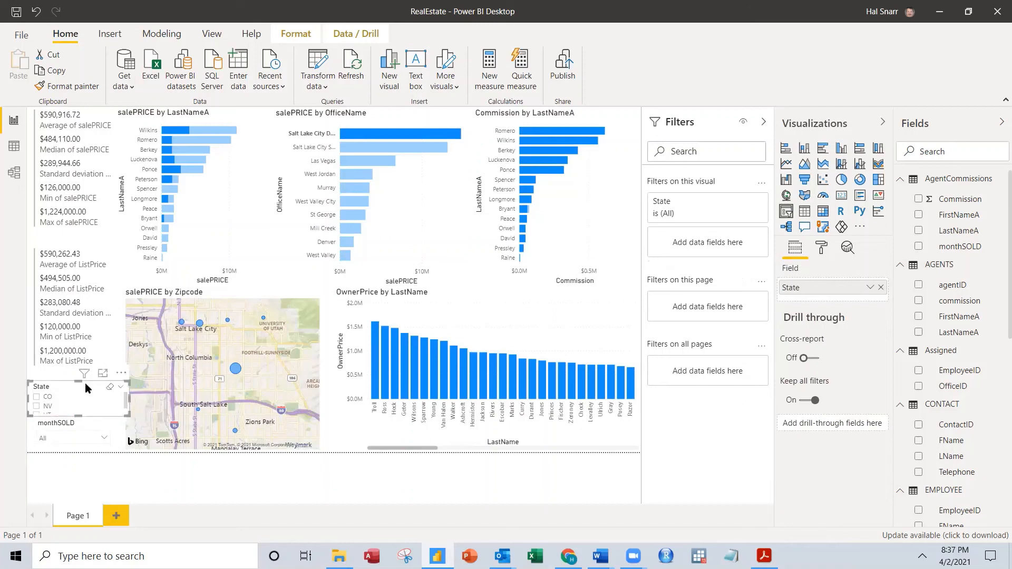
{"action": "left_click", "coordinate": [120, 387]}
{"action": "left_click", "coordinate": [135, 376]}
Add the ListPrice total from the PROPERTY table as the first field of the ListPrice card and lengthen the card slightly
{"action": "left_click", "coordinate": [67, 366]}
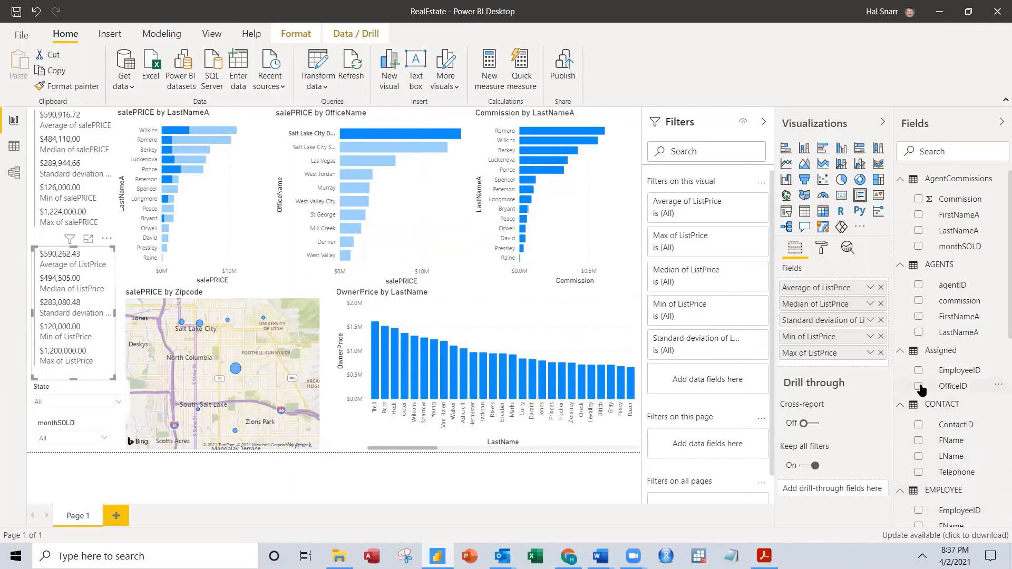
{"action": "scroll", "coordinate": [921, 389], "scroll_direction": "down", "scroll_amount": 10}
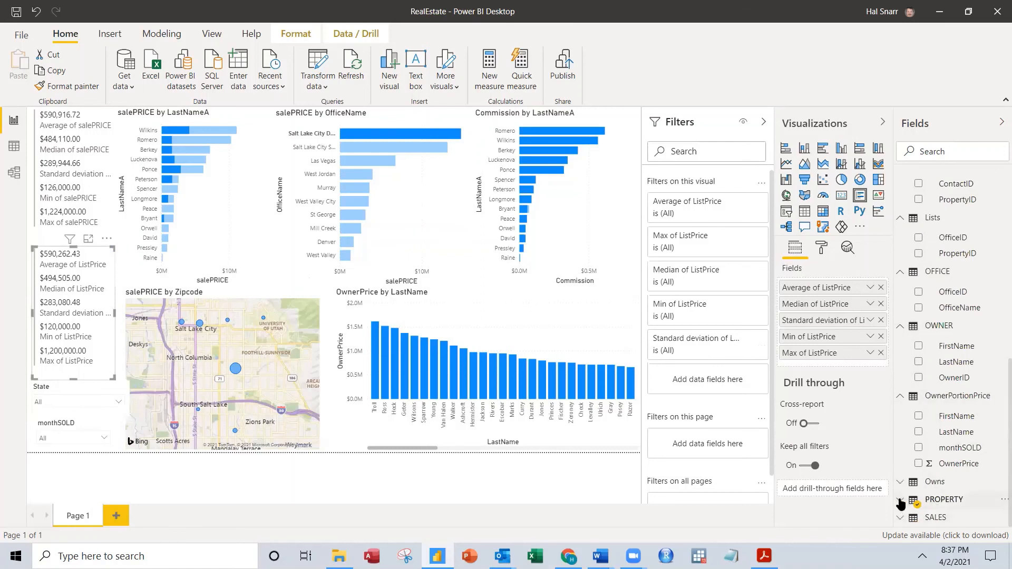
{"action": "left_click", "coordinate": [960, 497]}
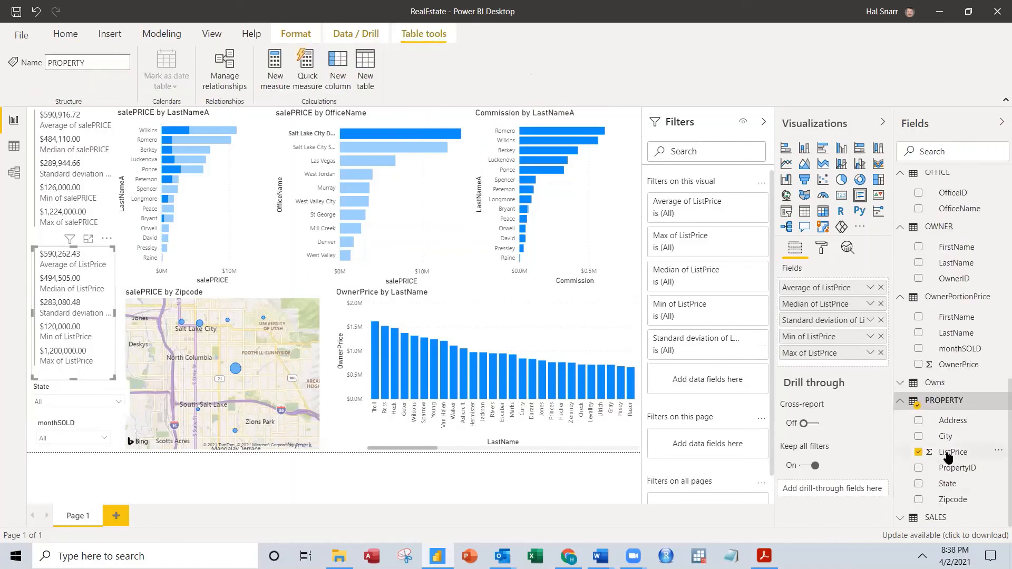
{"action": "left_click_drag", "start_coordinate": [947, 458], "coordinate": [825, 286]}
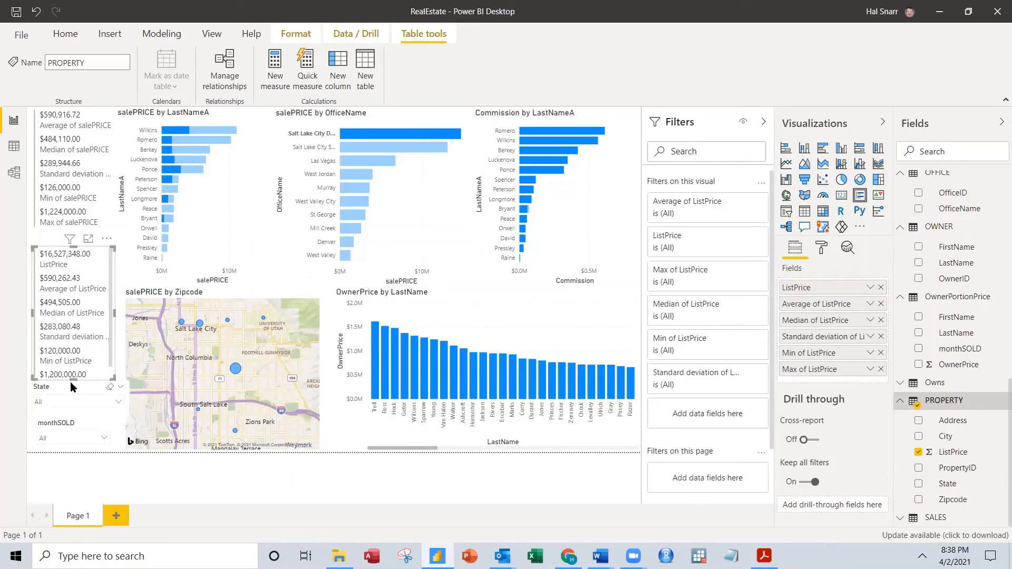
{"action": "left_click_drag", "start_coordinate": [70, 381], "coordinate": [69, 390]}
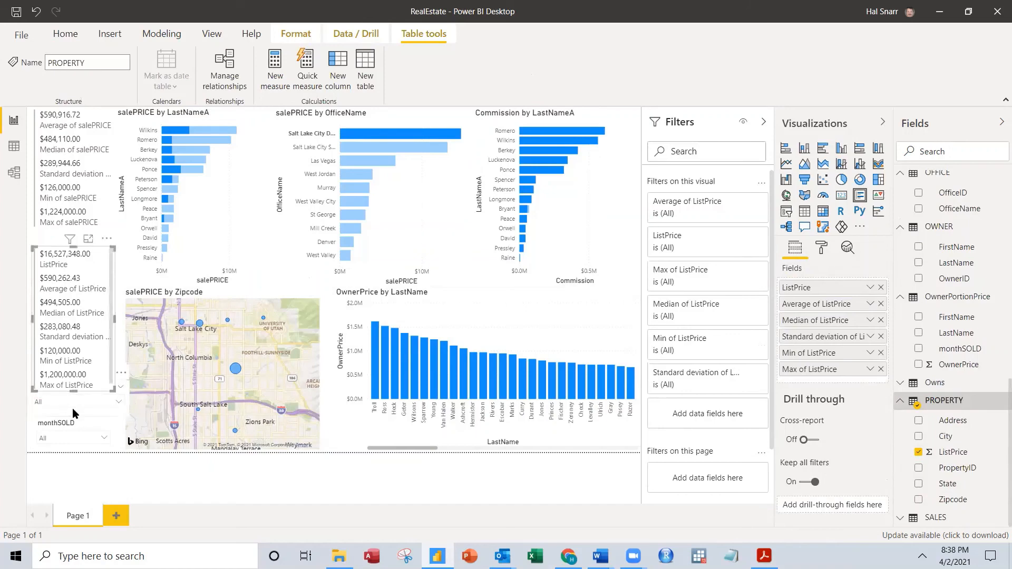
Move the State and monthSOLD slicers side by side onto the empty upper area of the OwnerPrice by LastName chart
{"action": "left_click", "coordinate": [78, 404]}
{"action": "left_click_drag", "start_coordinate": [71, 385], "coordinate": [571, 302]}
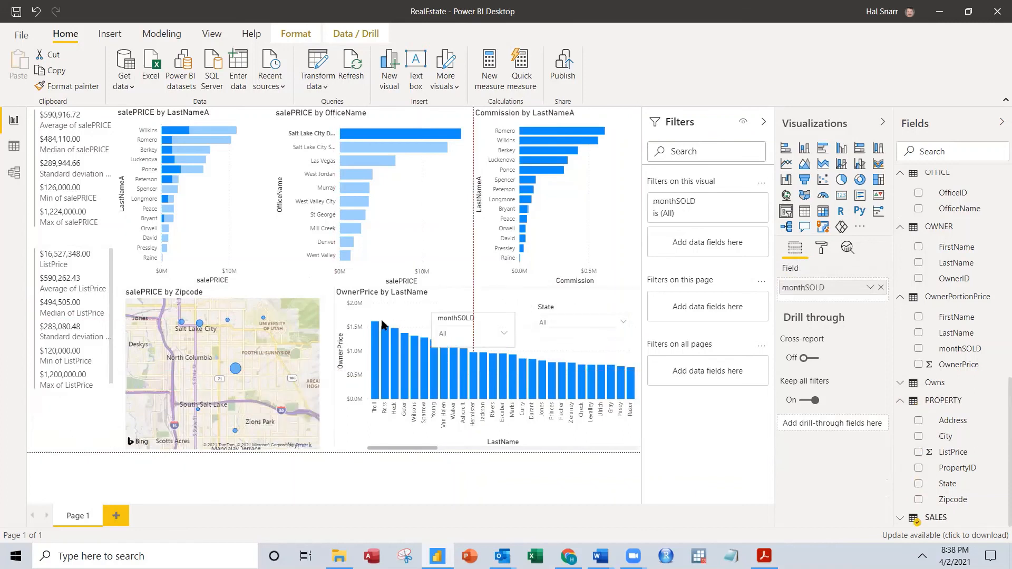
{"action": "left_click_drag", "start_coordinate": [52, 422], "coordinate": [508, 301]}
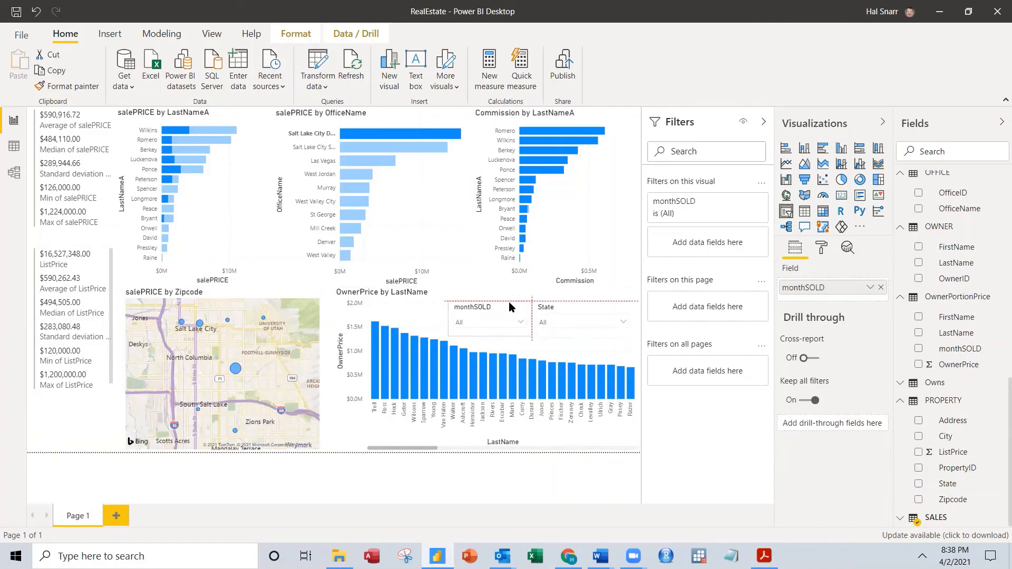
{"action": "left_click", "coordinate": [574, 330]}
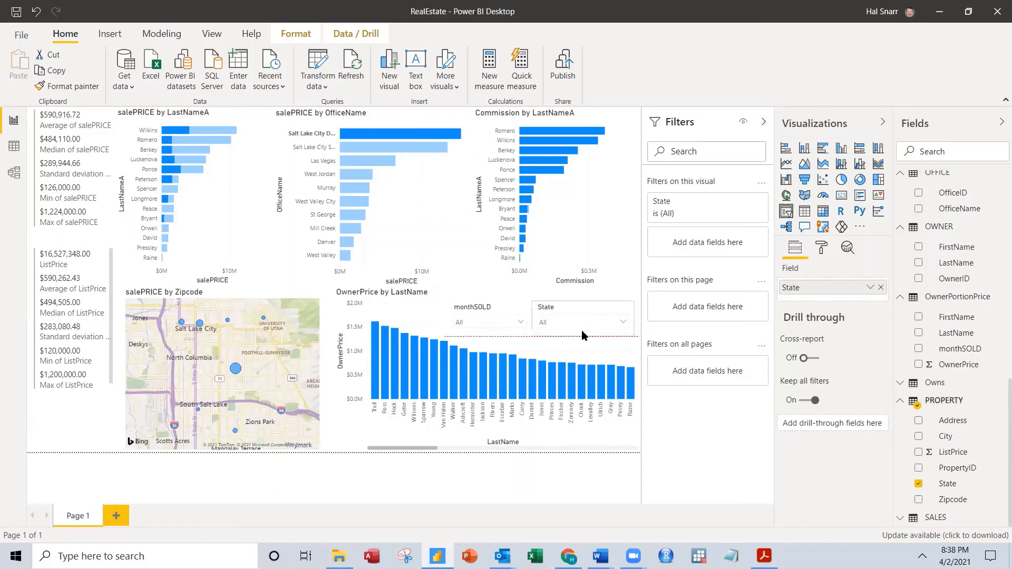
Lower the top edge of the ListPrice card and extend its bottom edge so all its statistics still fit
{"action": "left_click", "coordinate": [68, 415]}
{"action": "left_click", "coordinate": [73, 392]}
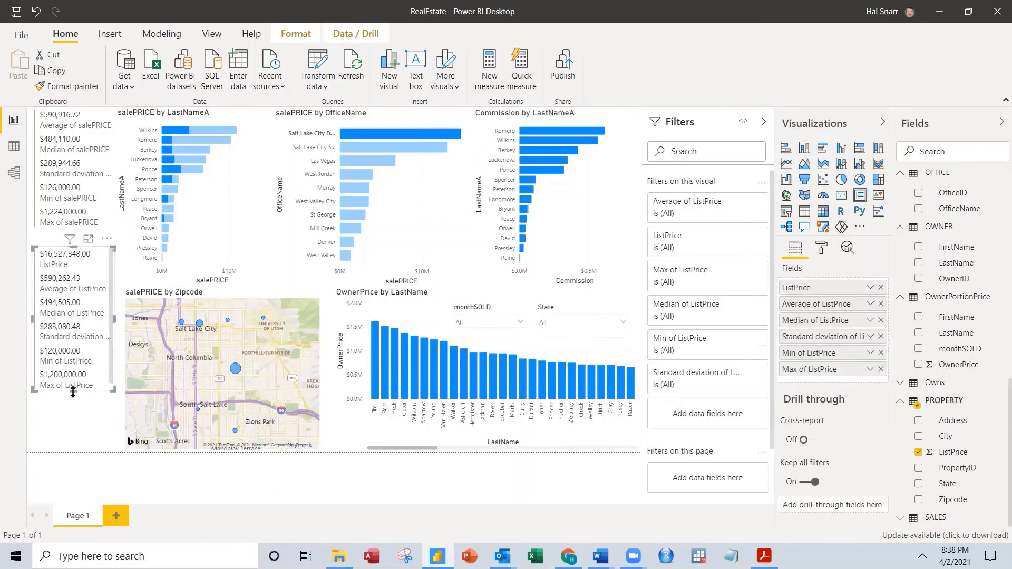
{"action": "left_click_drag", "start_coordinate": [75, 402], "coordinate": [74, 406]}
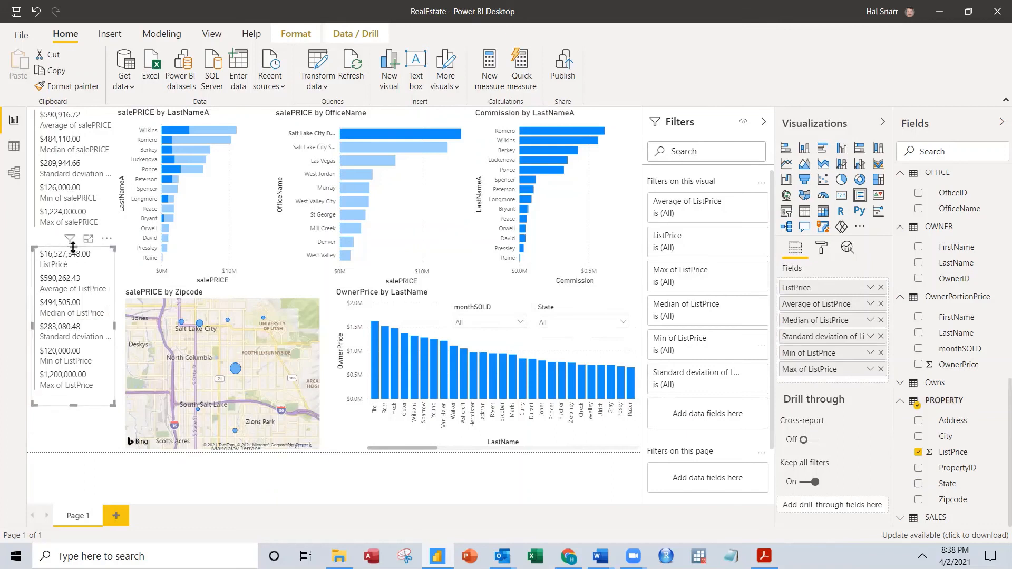
{"action": "left_click_drag", "start_coordinate": [74, 248], "coordinate": [72, 260]}
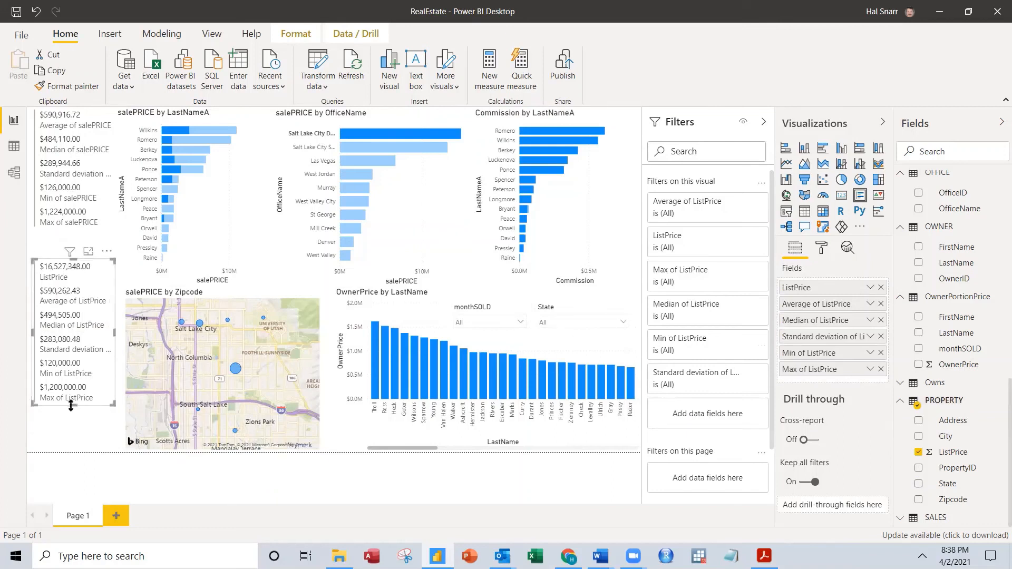
{"action": "left_click_drag", "start_coordinate": [71, 405], "coordinate": [72, 413]}
Lengthen the salePRICE card downward for one more statistic and extend the ListPrice card below it further down
{"action": "left_click", "coordinate": [67, 227]}
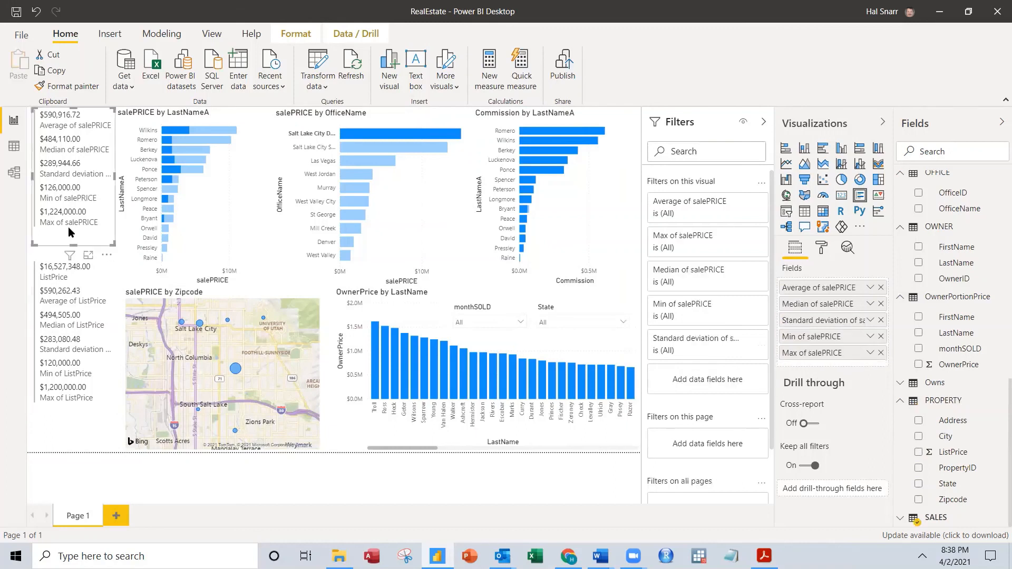
{"action": "left_click_drag", "start_coordinate": [73, 244], "coordinate": [76, 271]}
{"action": "left_click", "coordinate": [75, 400]}
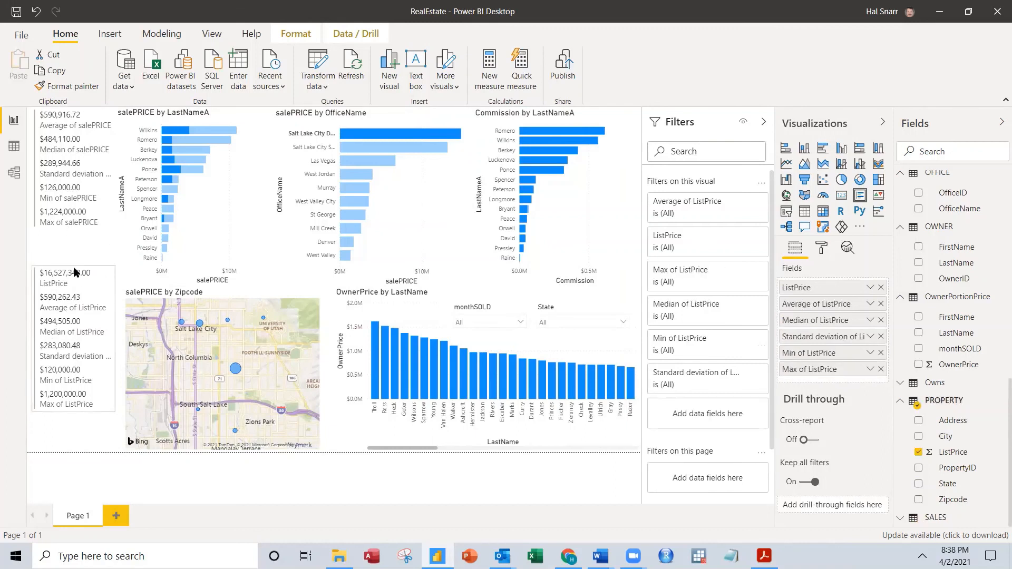
{"action": "left_click_drag", "start_coordinate": [71, 412], "coordinate": [71, 429]}
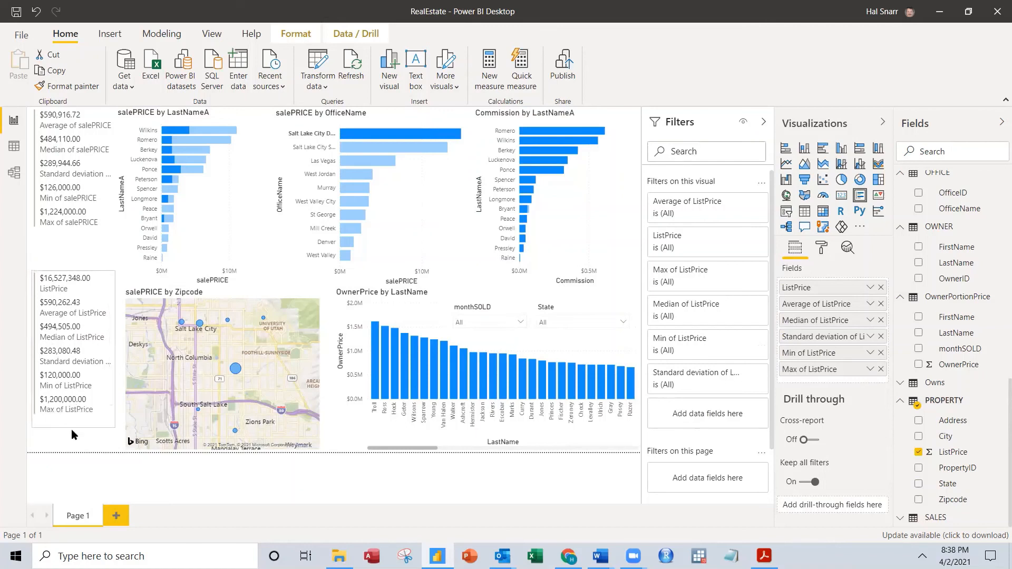
Add the salePRICE total from the SALES table as the first field of the salePRICE card and lengthen the card slightly
{"action": "left_click", "coordinate": [65, 230]}
{"action": "scroll", "coordinate": [955, 502], "scroll_direction": "down", "scroll_amount": 1}
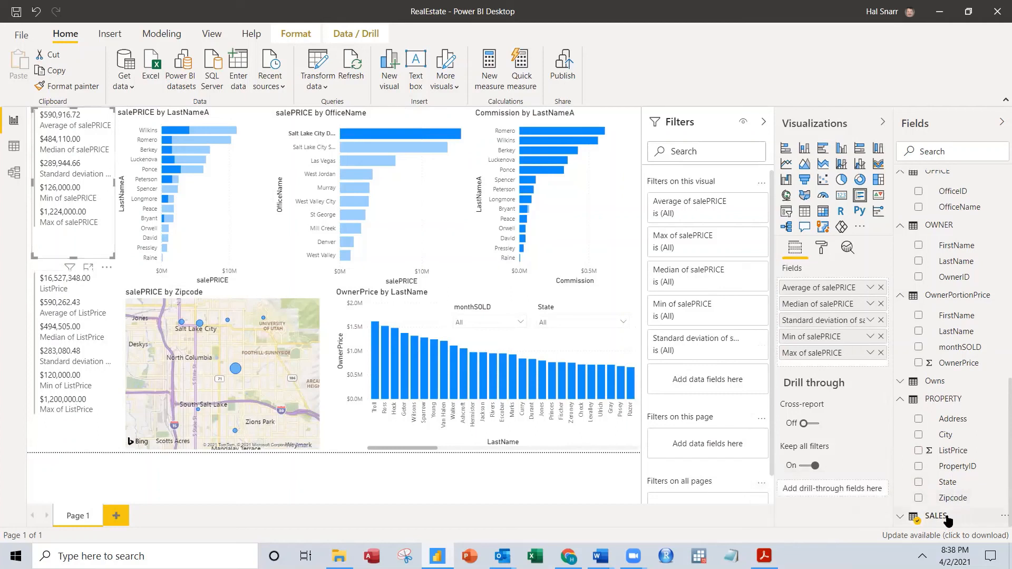
{"action": "left_click", "coordinate": [937, 519]}
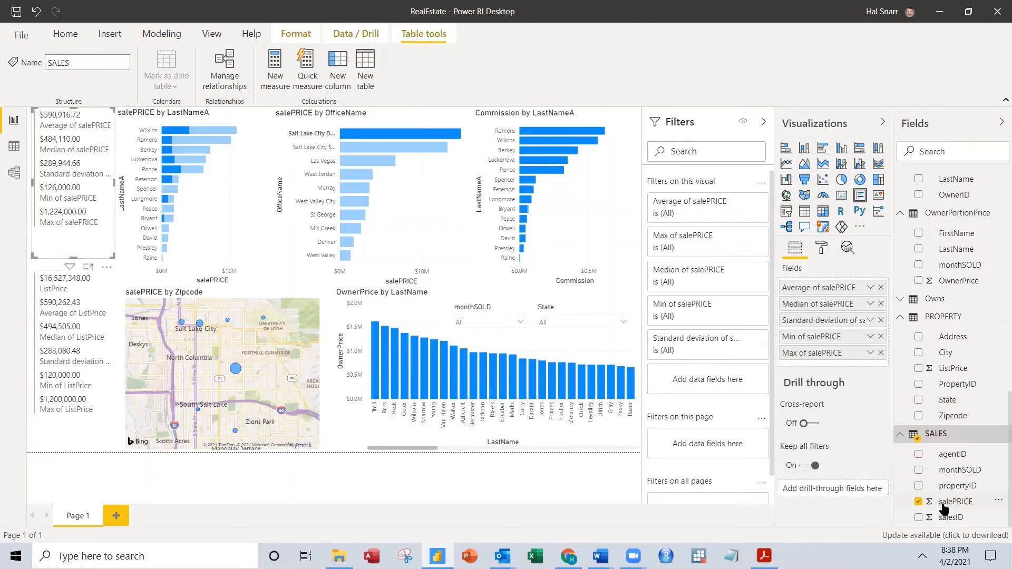
{"action": "left_click_drag", "start_coordinate": [862, 372], "coordinate": [815, 285]}
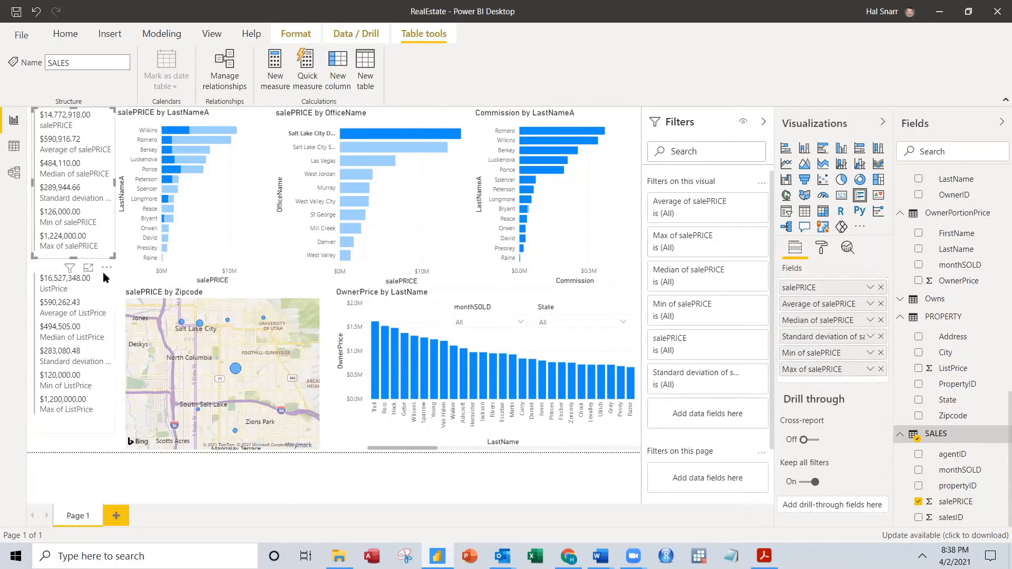
{"action": "left_click_drag", "start_coordinate": [74, 259], "coordinate": [73, 263]}
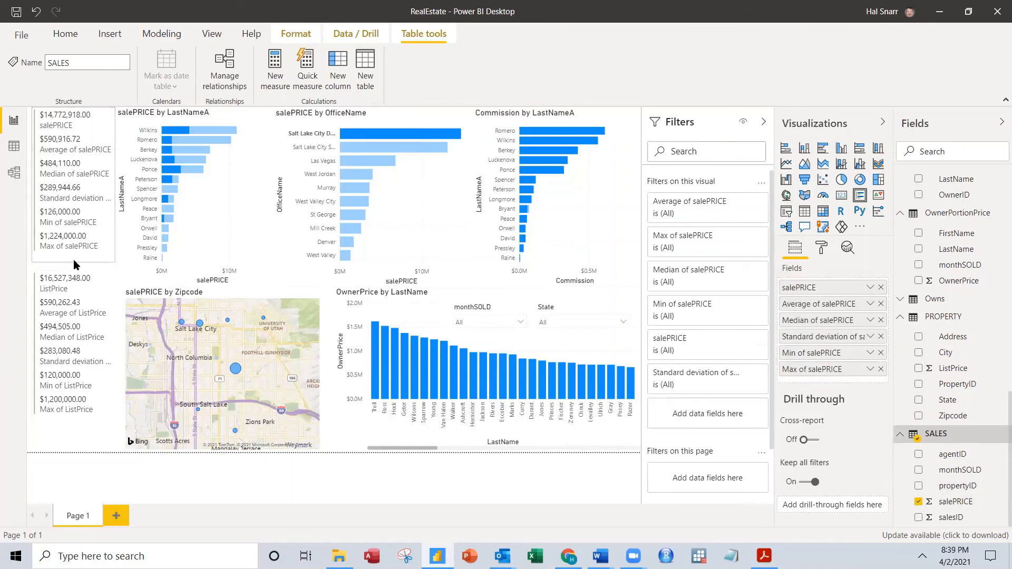
{"action": "left_click", "coordinate": [72, 437]}
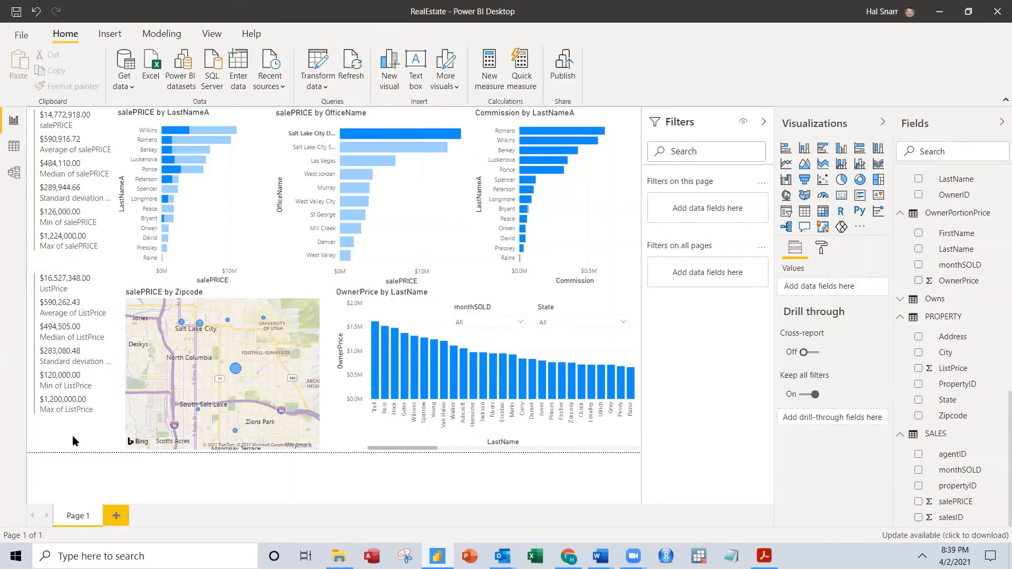
Test the monthSOLD slicer by filtering the dashboard to February and clearing that selection again
{"action": "left_click", "coordinate": [515, 322]}
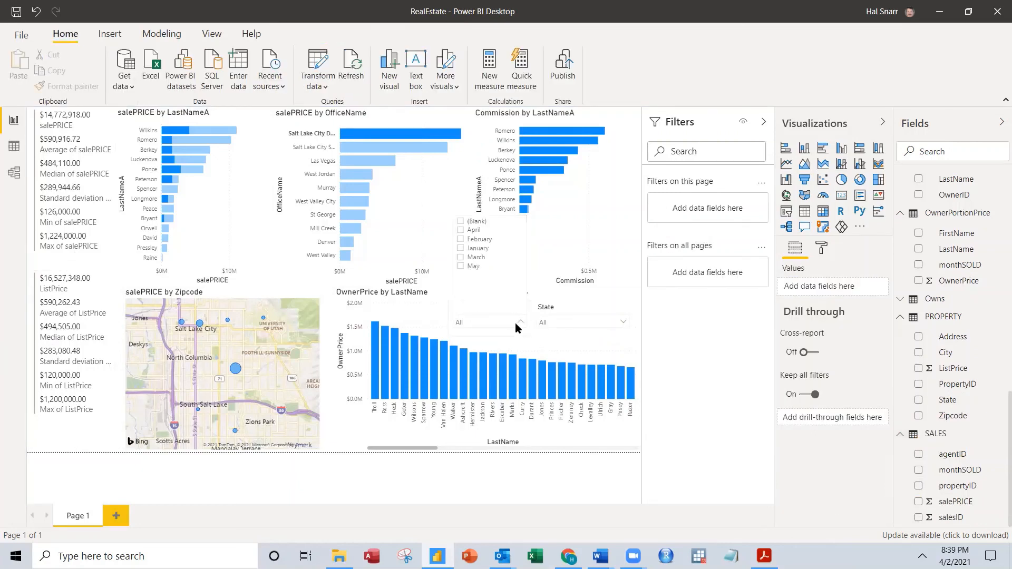
{"action": "left_click", "coordinate": [462, 241]}
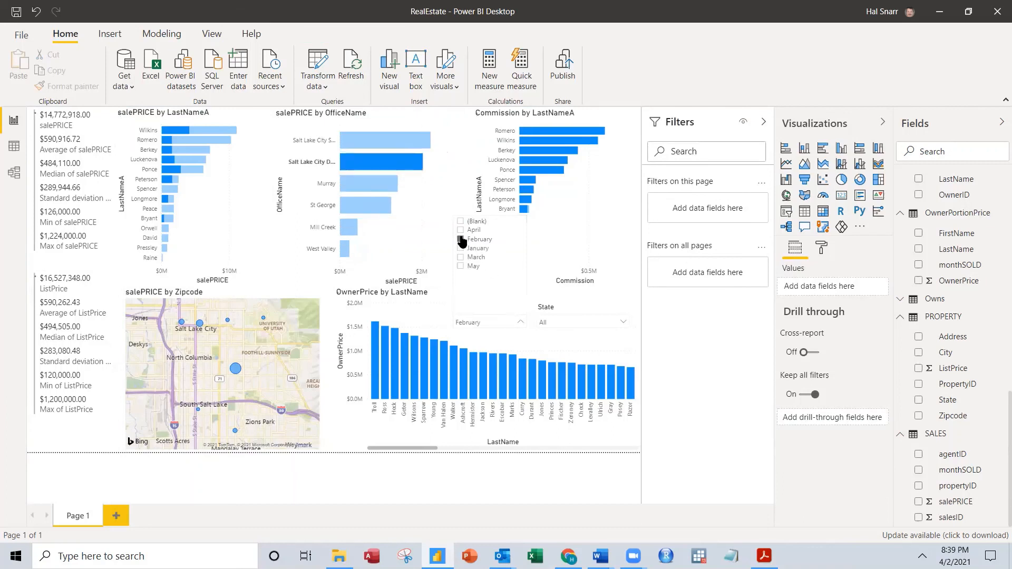
{"action": "left_click", "coordinate": [501, 321]}
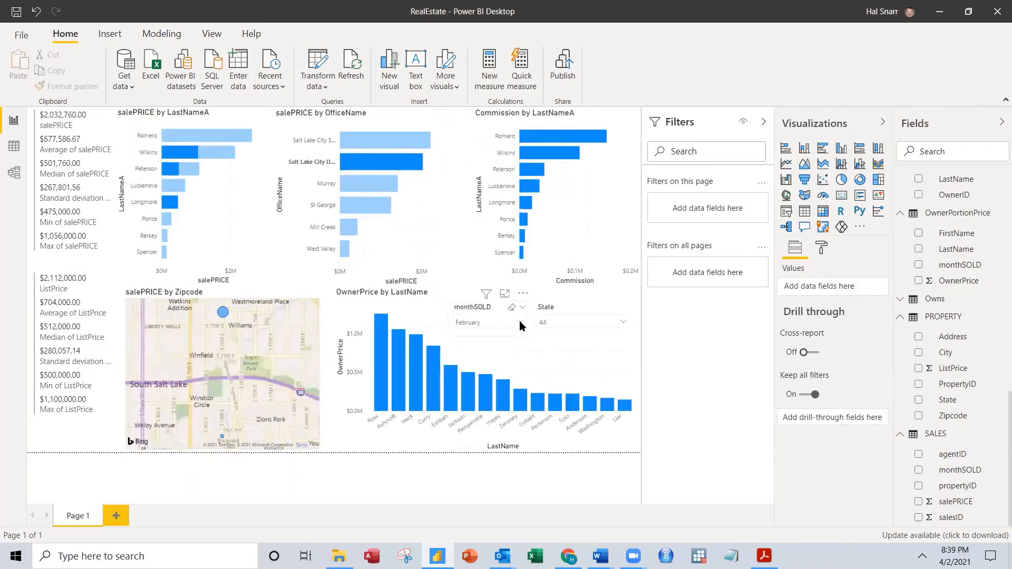
{"action": "left_click", "coordinate": [502, 323]}
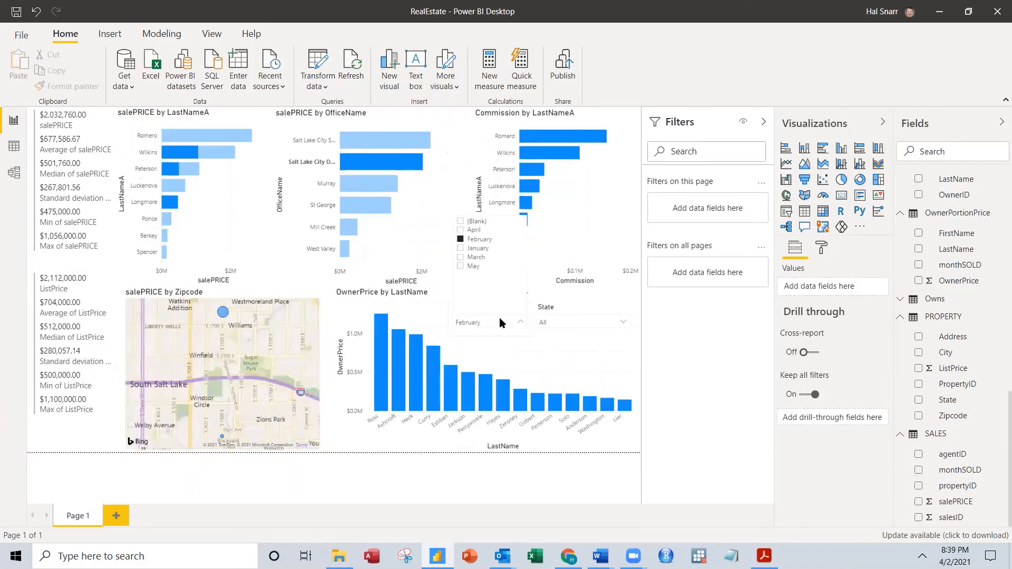
{"action": "left_click", "coordinate": [462, 240]}
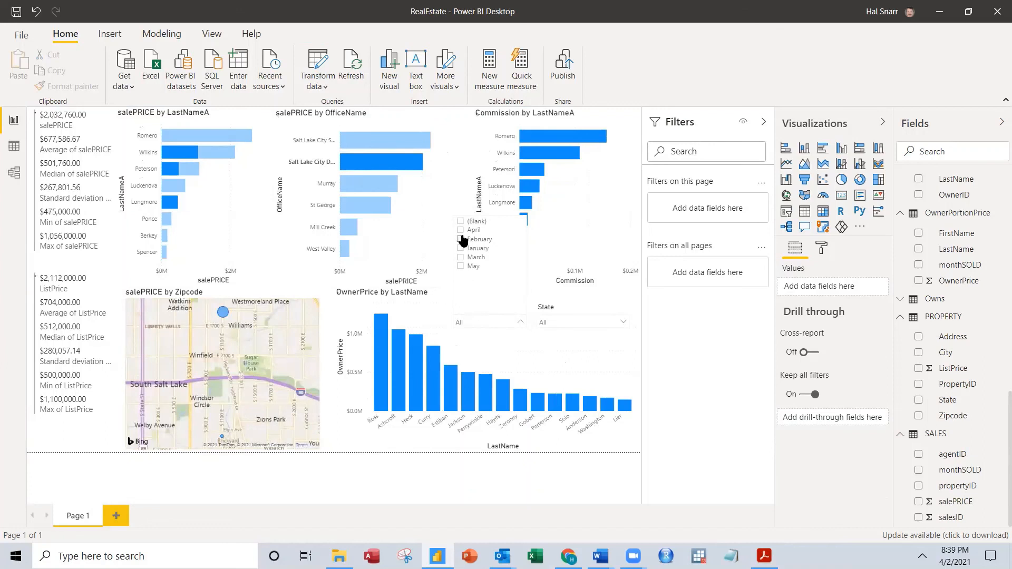
Filter the dashboard to UT with the State slicer and close its list
{"action": "left_click", "coordinate": [571, 320]}
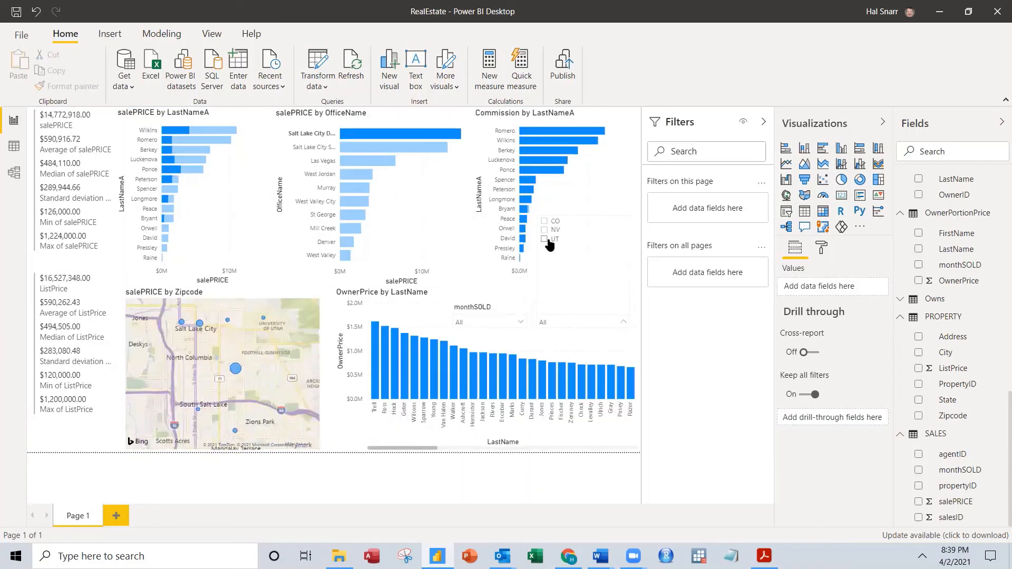
{"action": "left_click", "coordinate": [545, 239]}
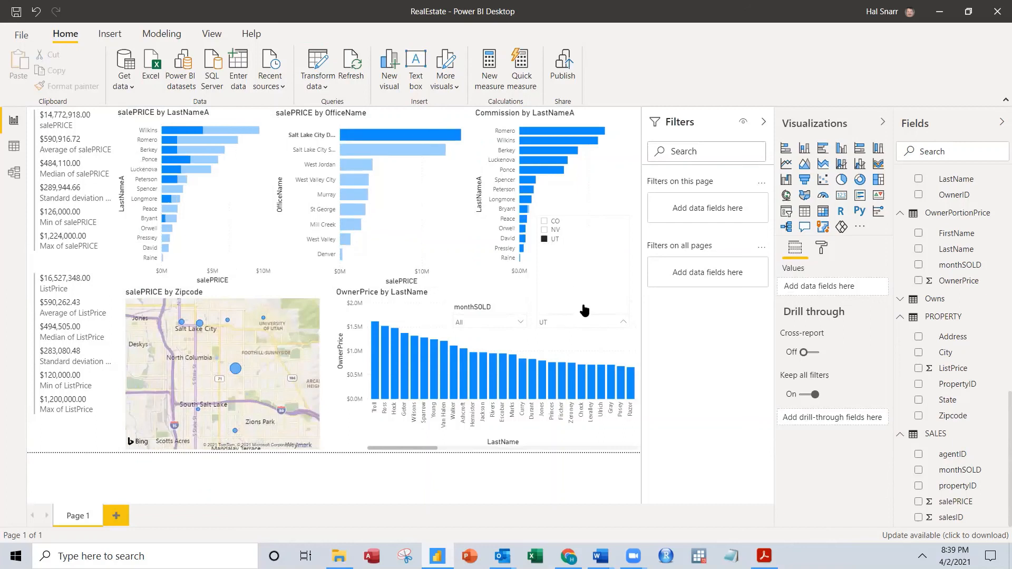
{"action": "left_click", "coordinate": [697, 348]}
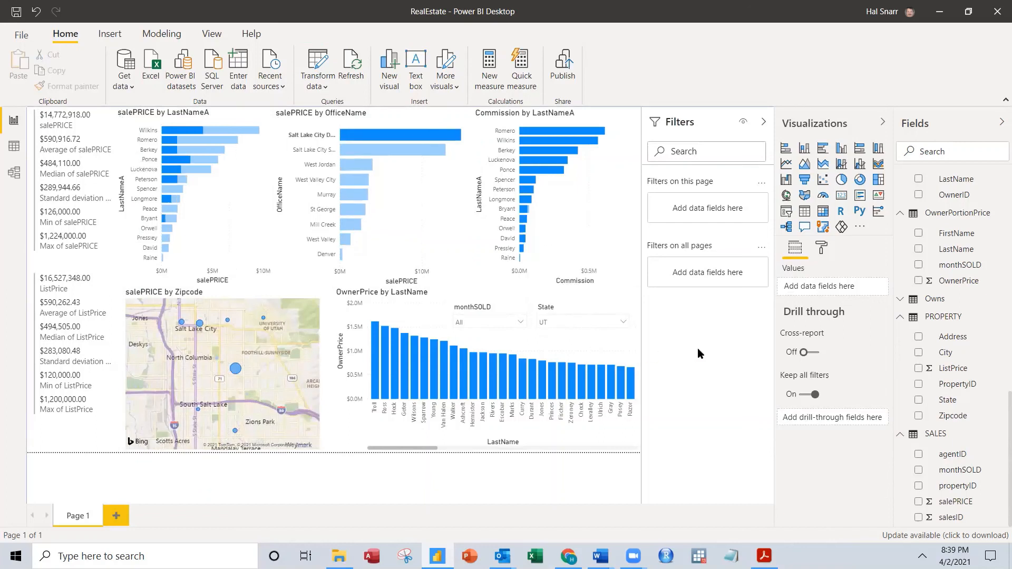